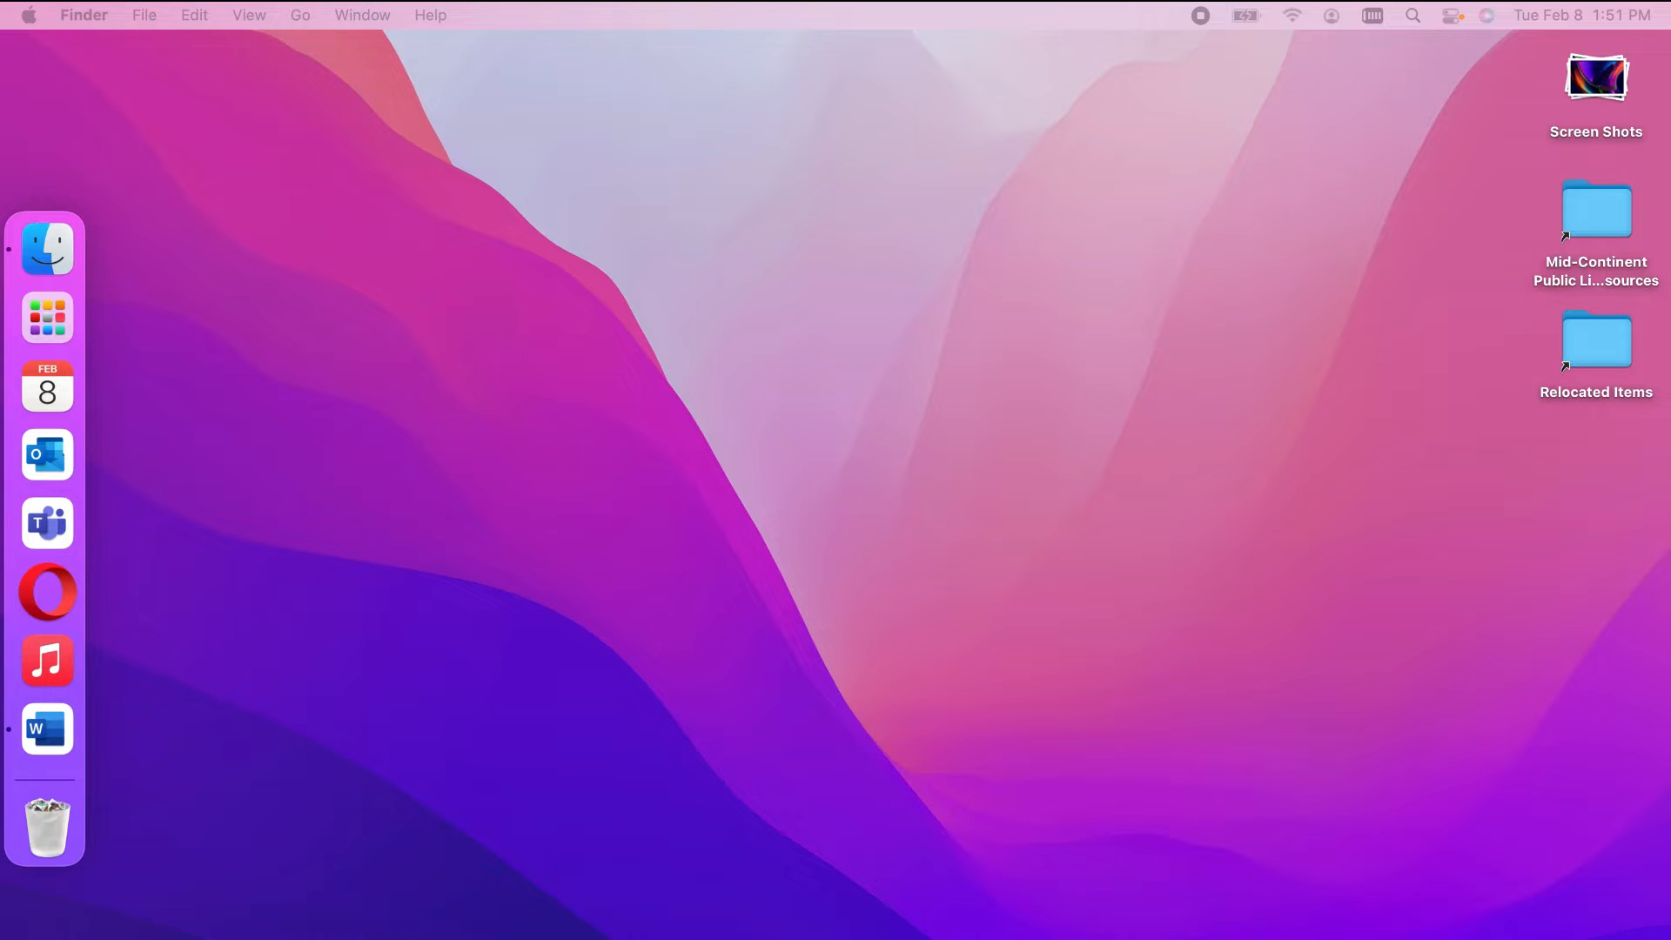
# Step: Open the Desktop & Screen Saver settings in System Preferences
pyautogui.rightClick(766, 389)
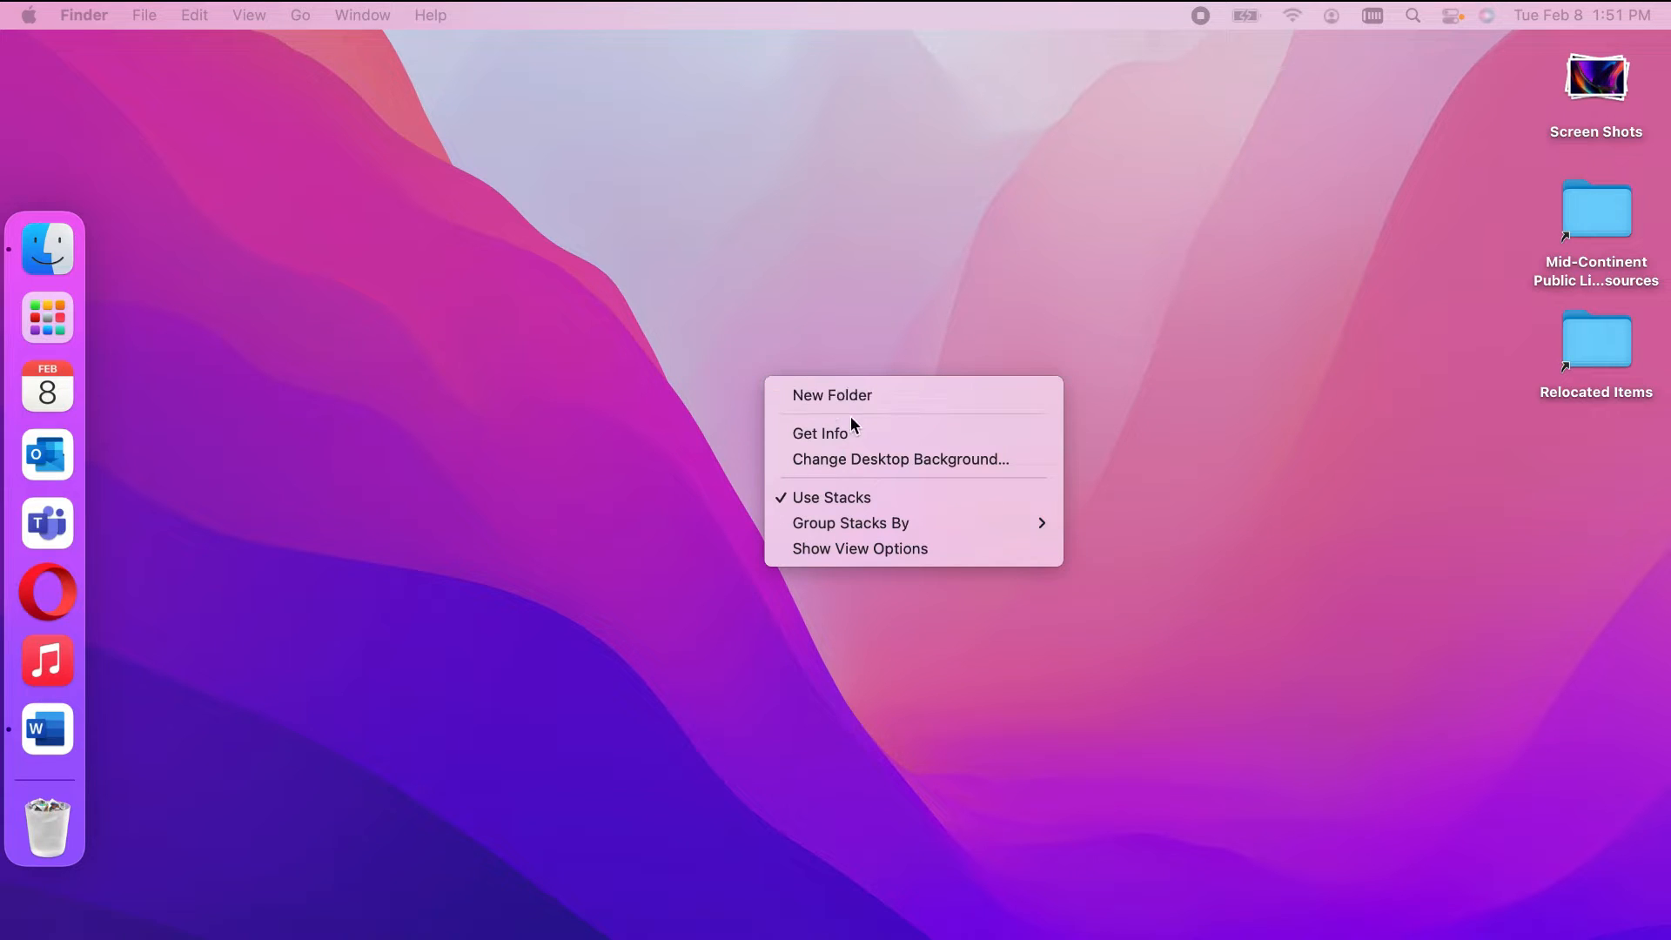
pyautogui.click(1039, 468)
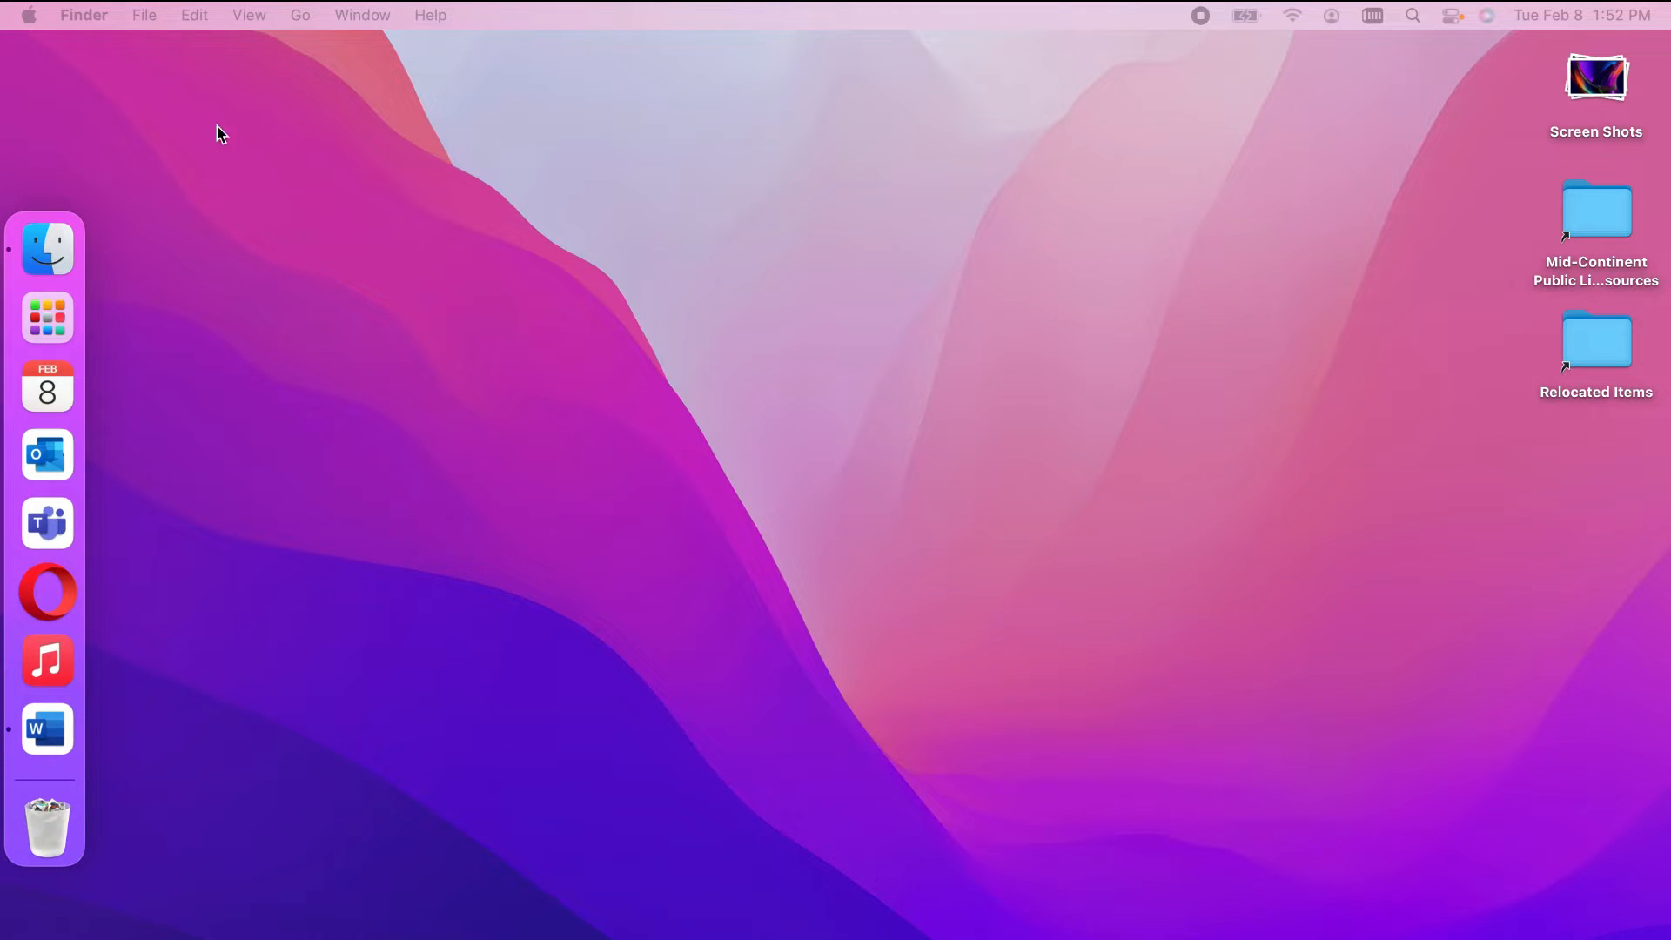
pyautogui.click(33, 15)
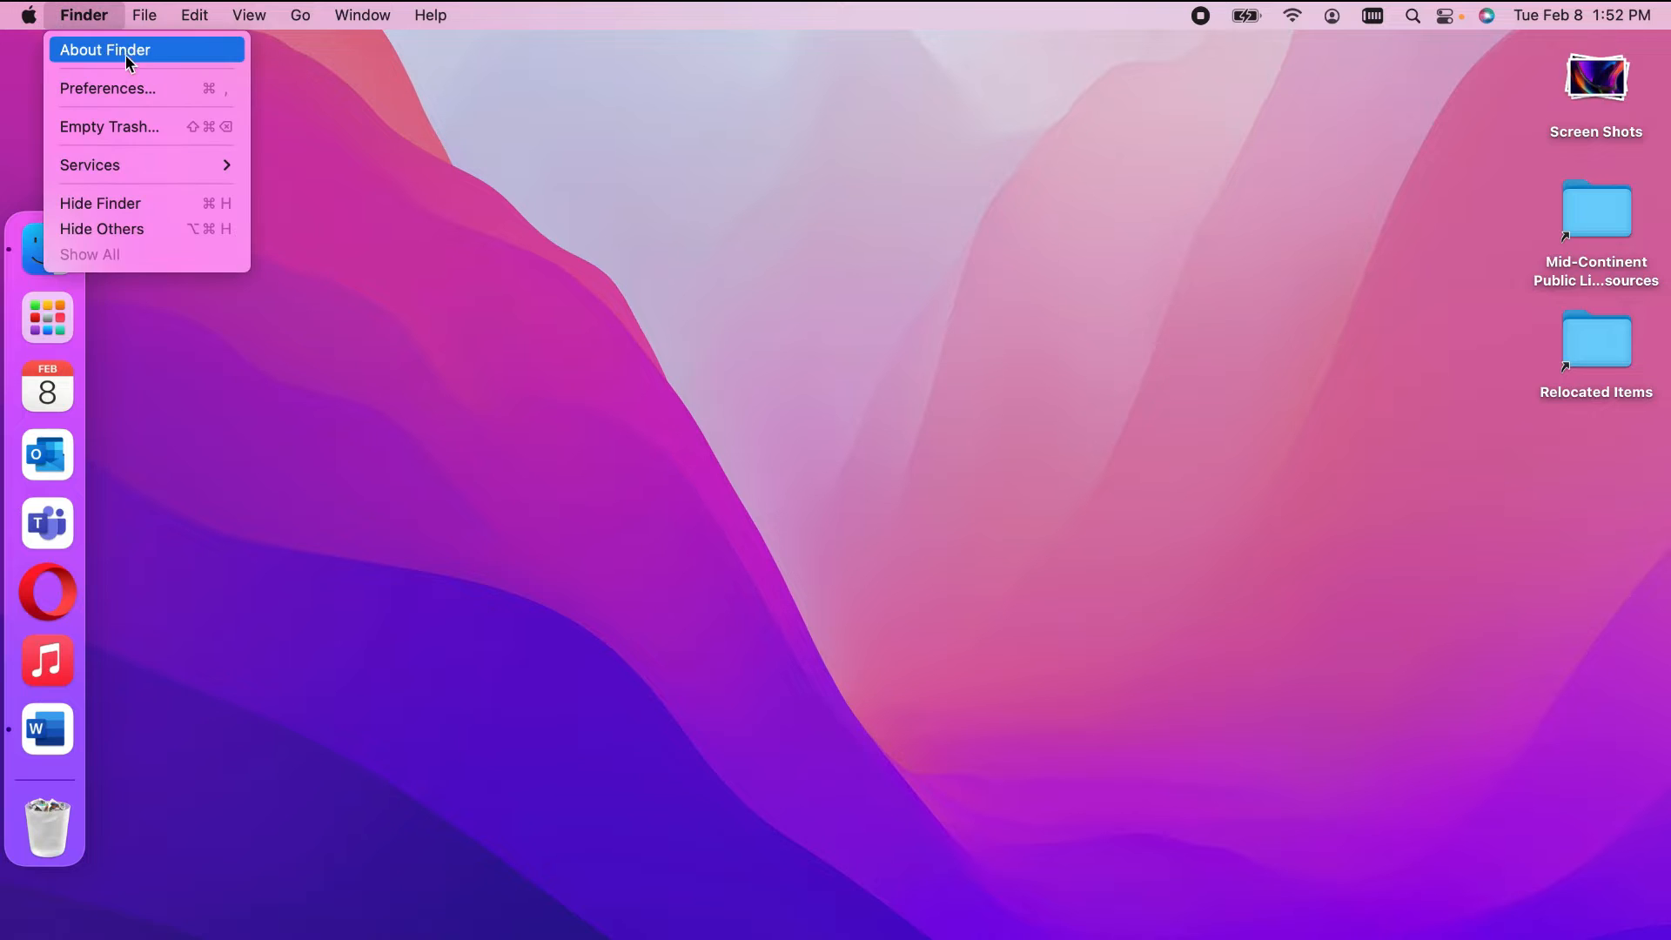
pyautogui.click(37, 88)
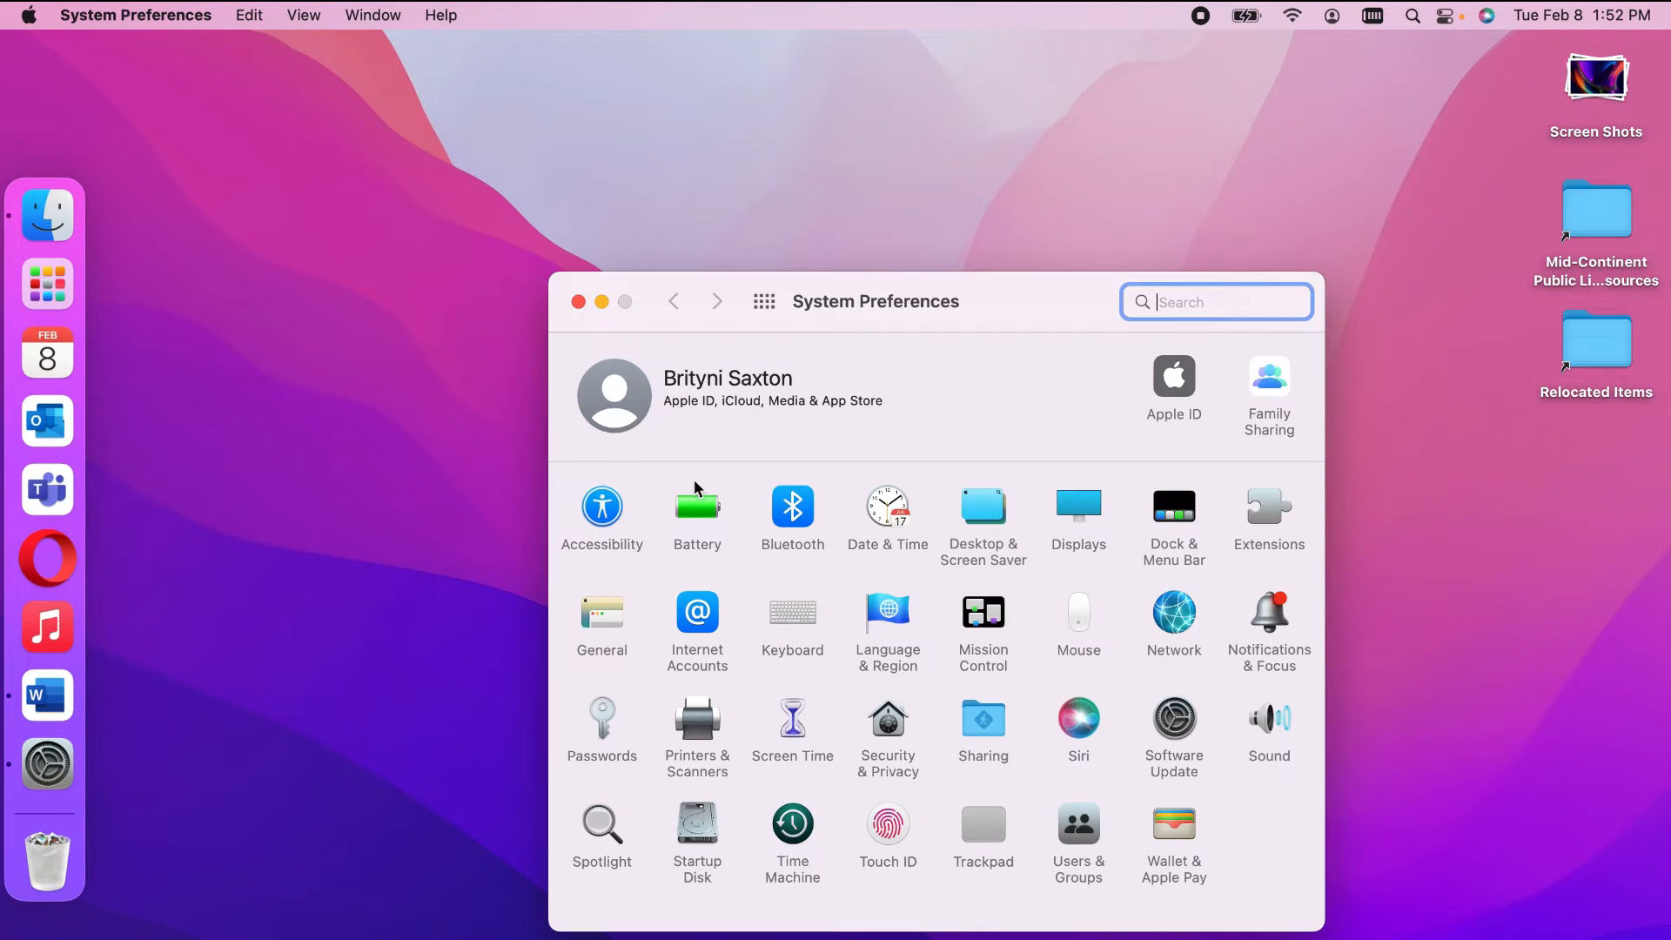
pyautogui.click(998, 555)
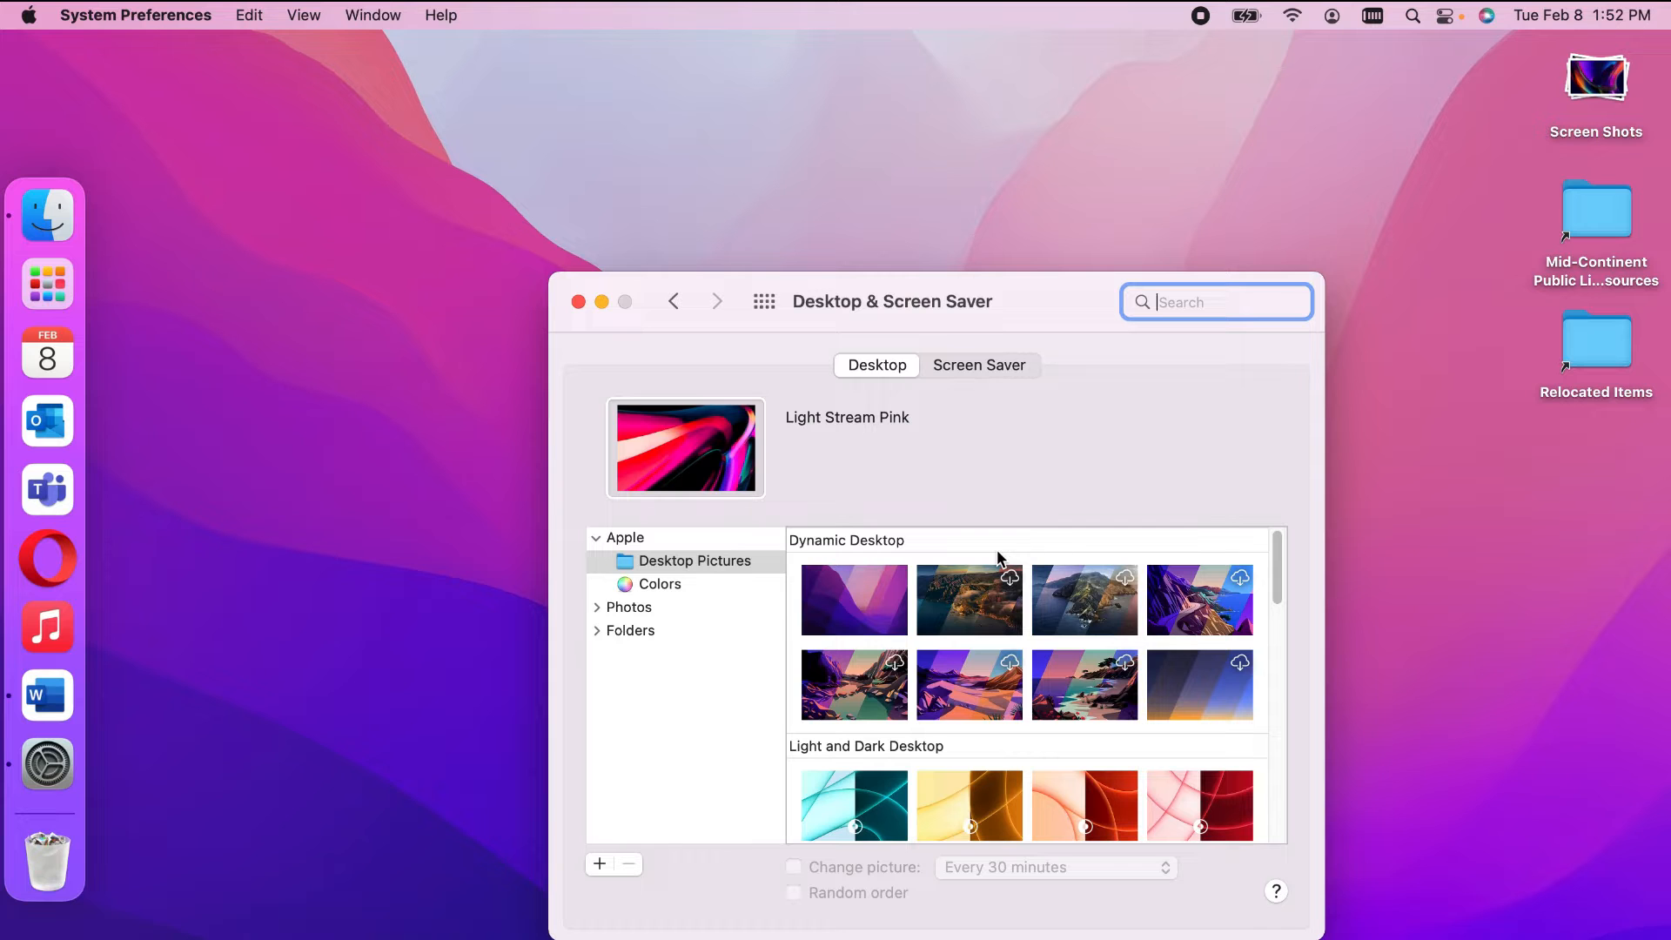
# Step: Bring both Secondary Desktop windows onto this display and arrange them with the main Desktop & Screen Saver window in front
pyautogui.moveTo(994, 300); pyautogui.dragTo(620, 162)
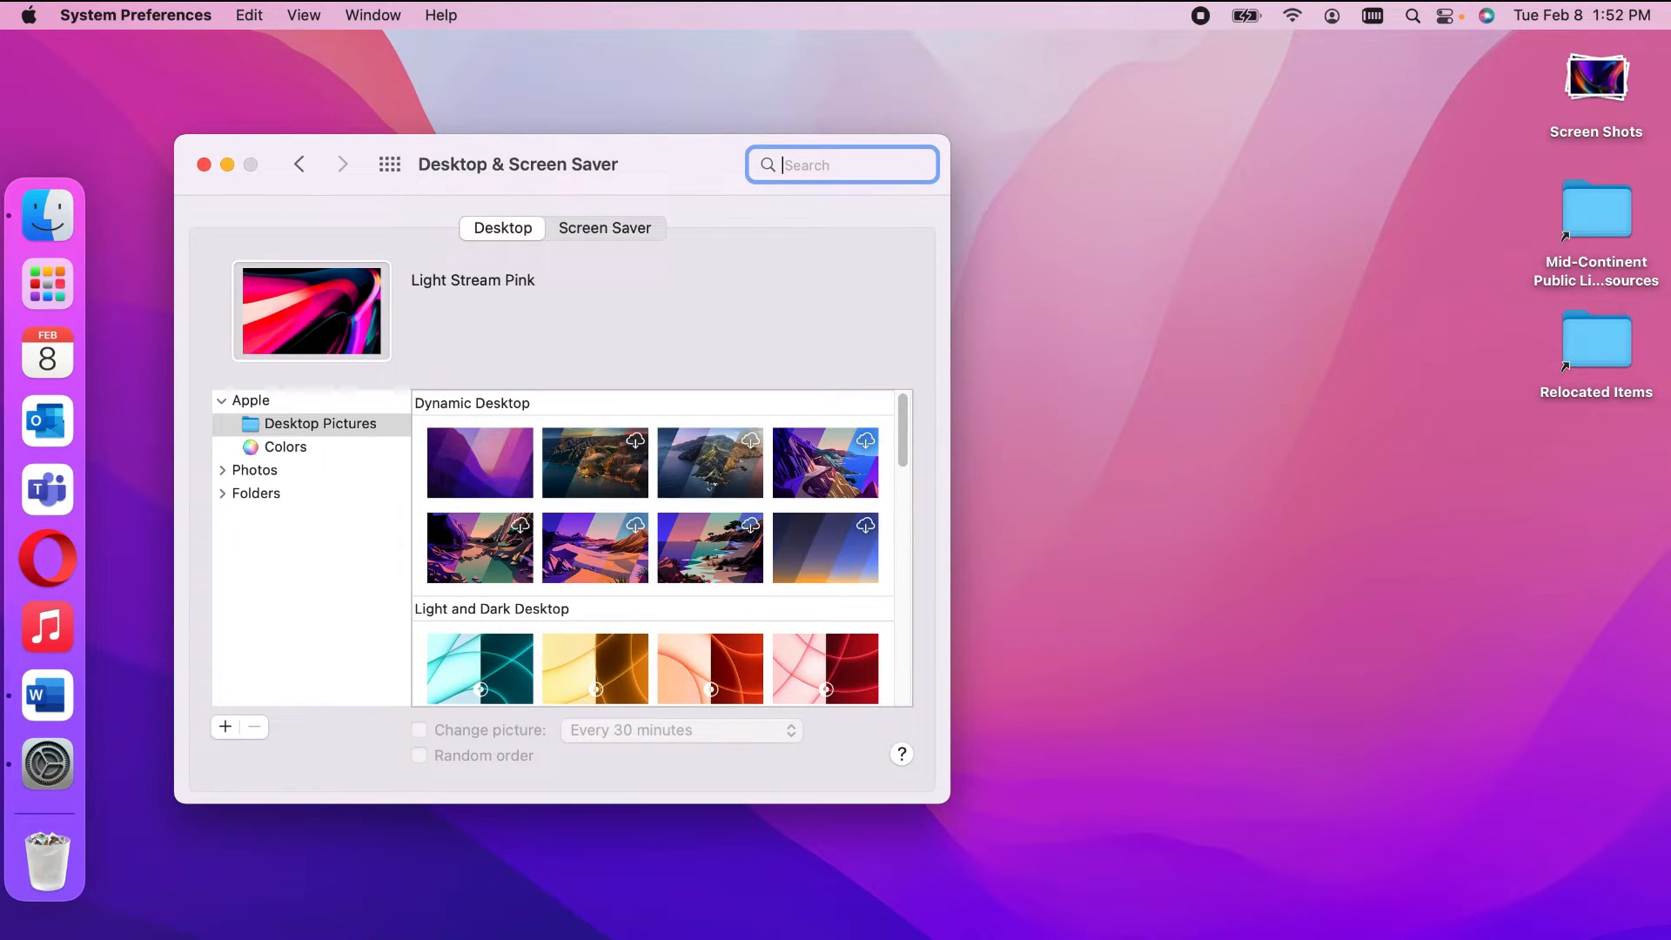
pyautogui.moveTo(1670, 1); pyautogui.dragTo(1445, 339)
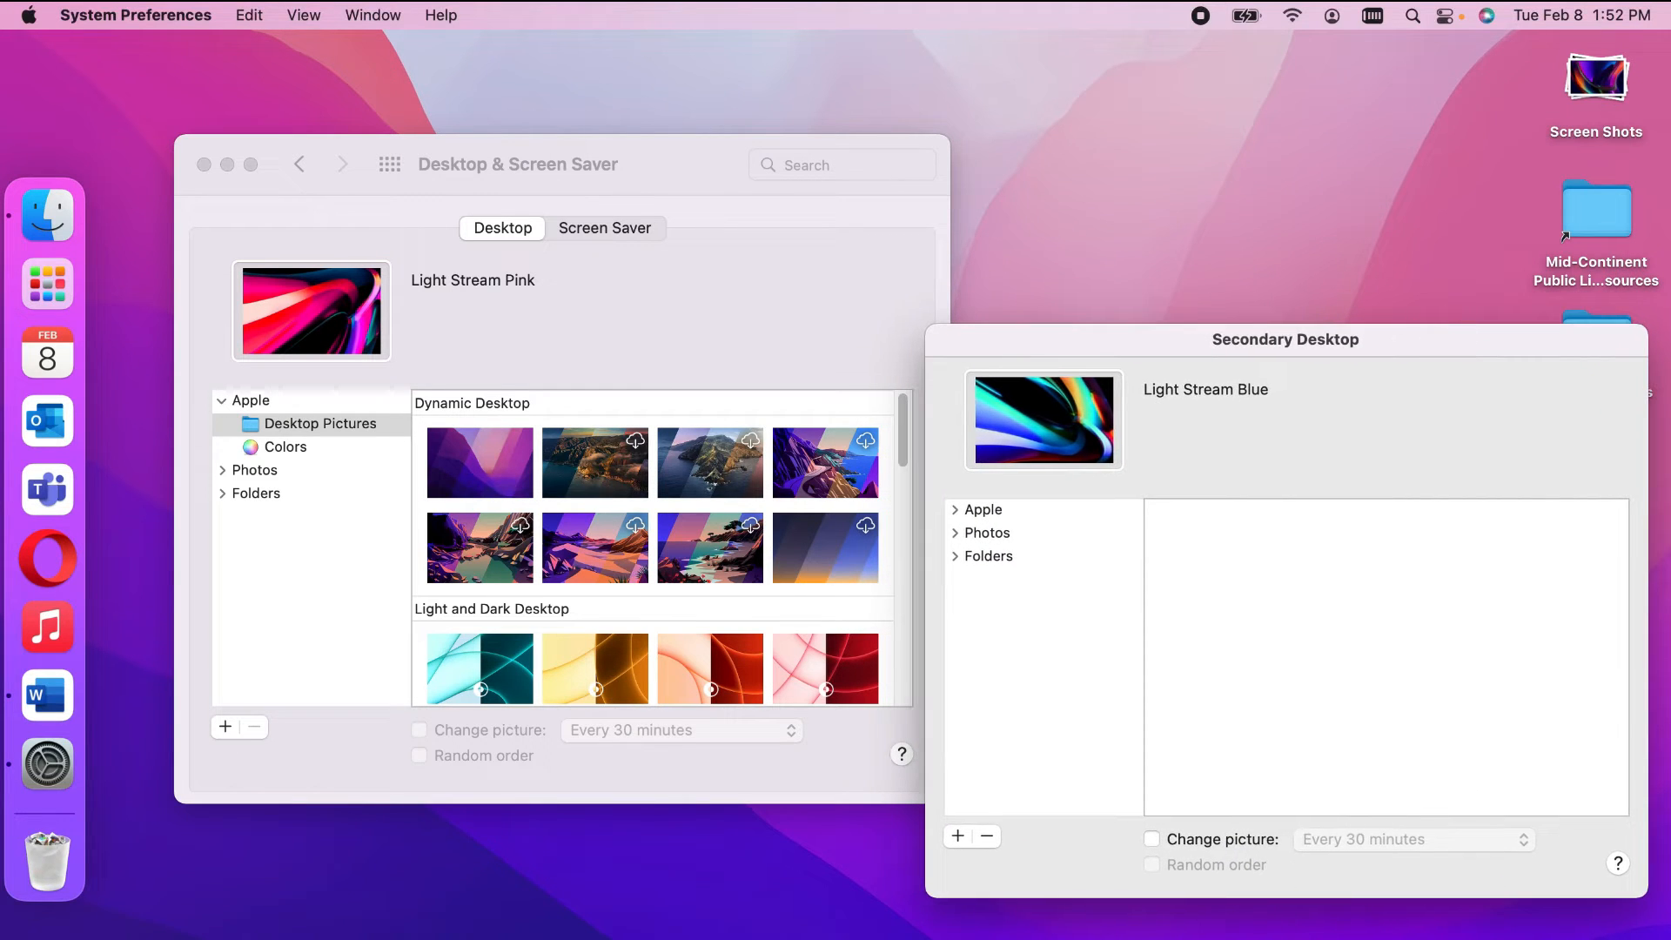
pyautogui.moveTo(106, 2); pyautogui.dragTo(1155, 163)
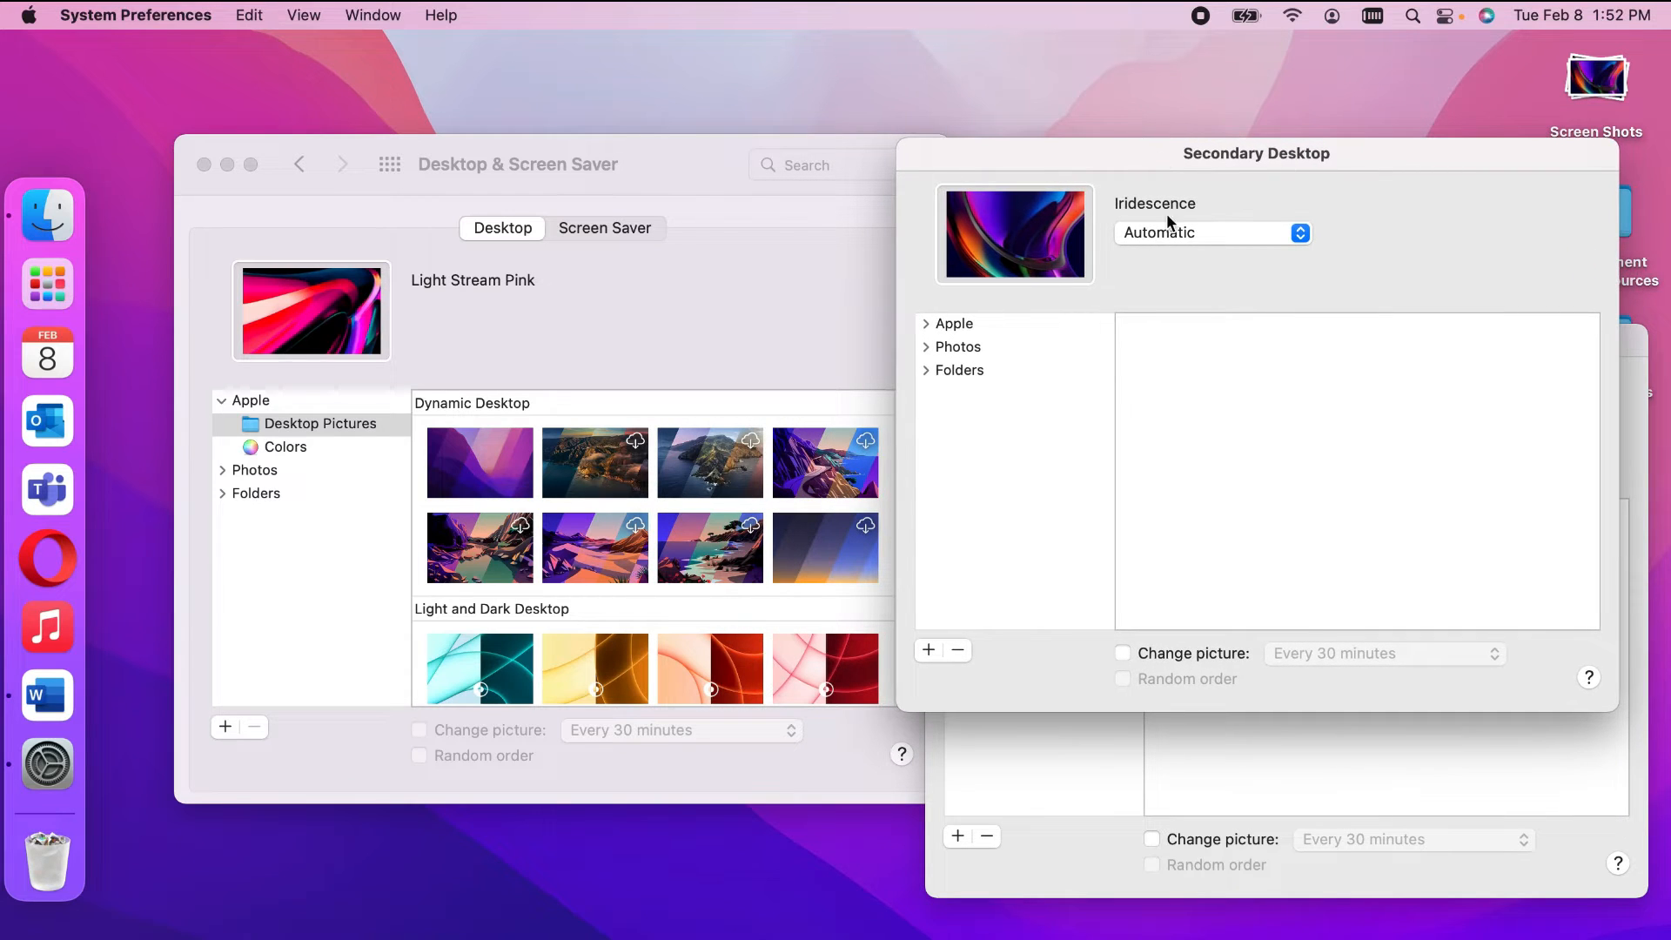
pyautogui.click(1060, 893)
pyautogui.moveTo(1150, 339); pyautogui.dragTo(1123, 333)
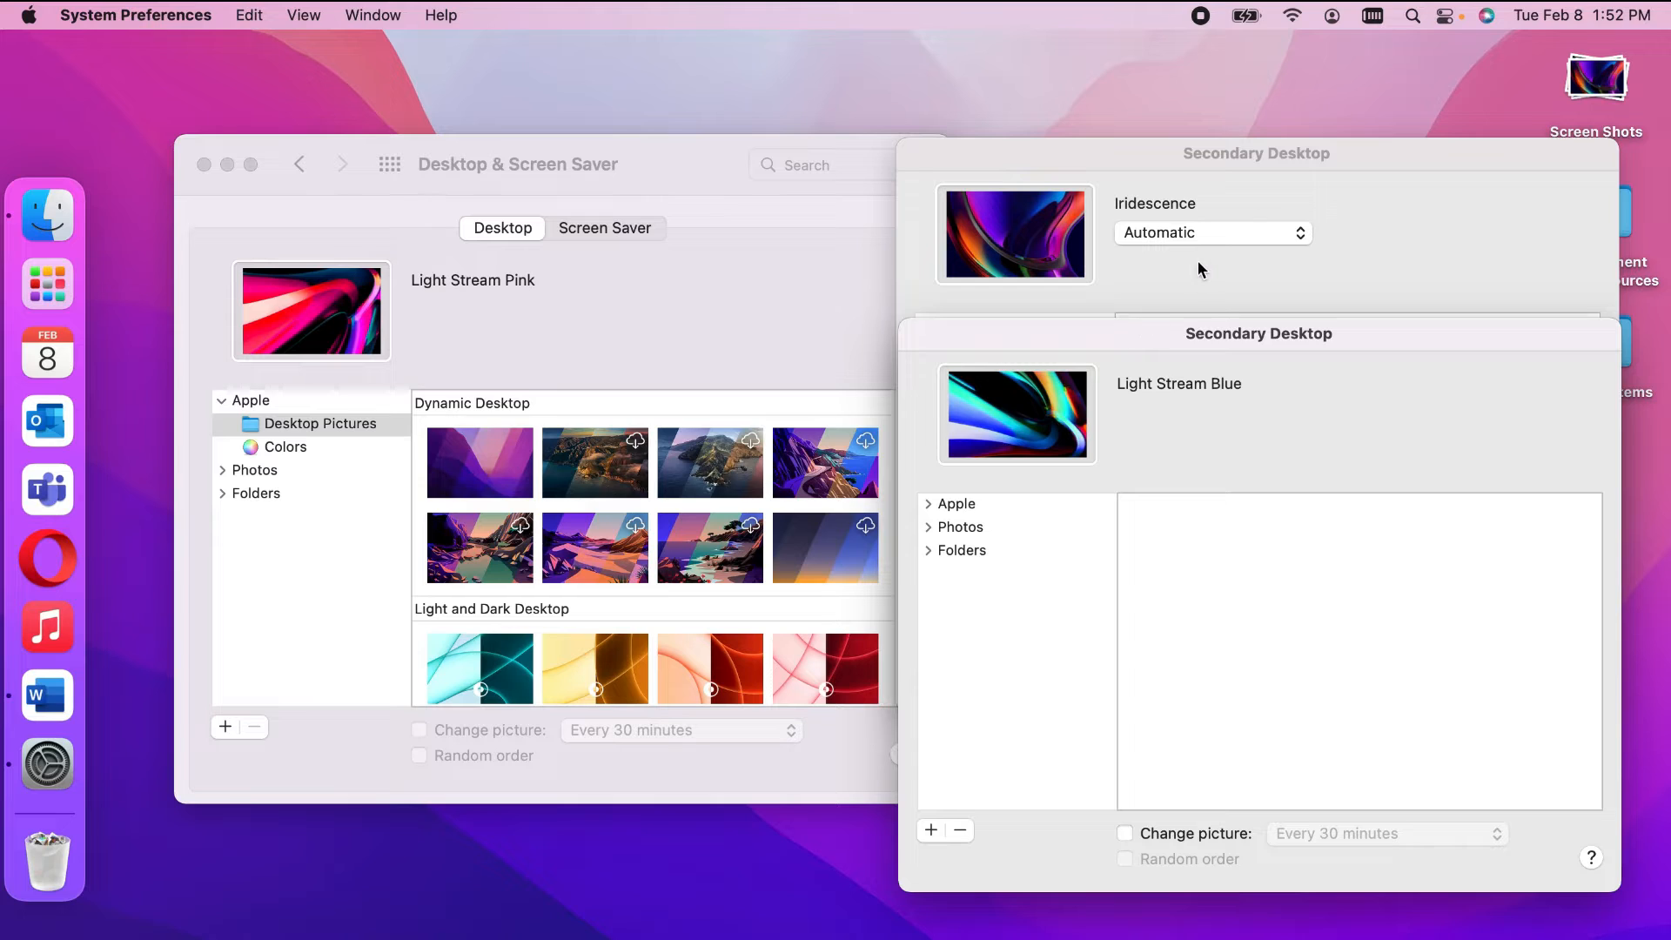
pyautogui.click(1260, 172)
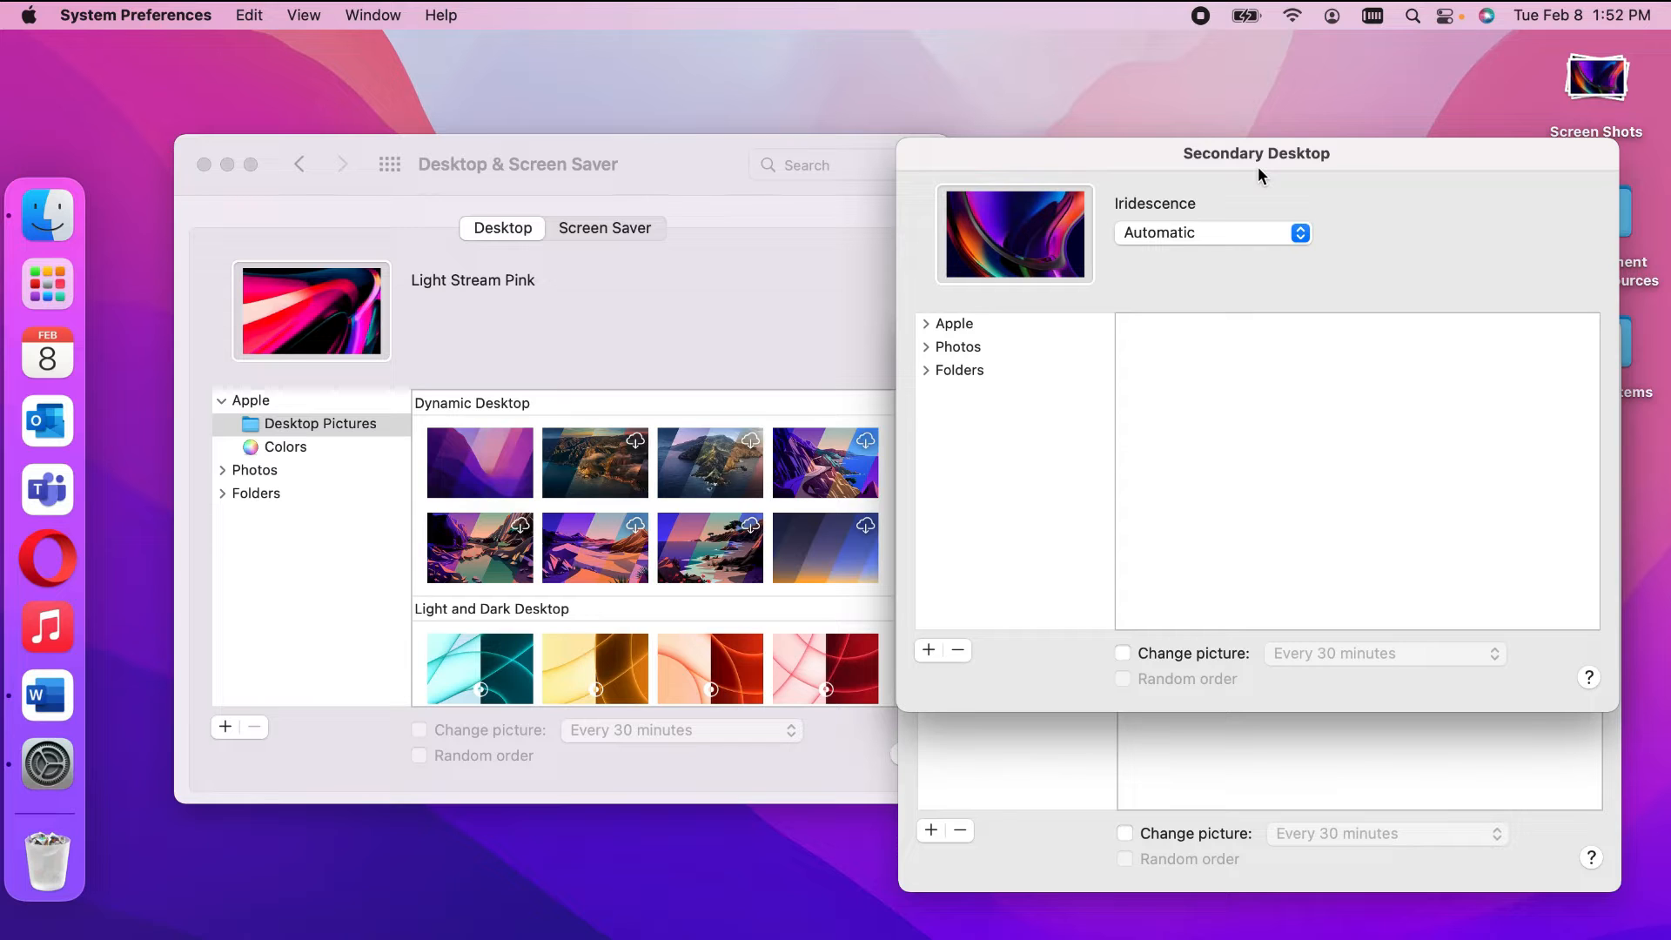
pyautogui.click(604, 162)
pyautogui.moveTo(590, 161); pyautogui.dragTo(745, 189)
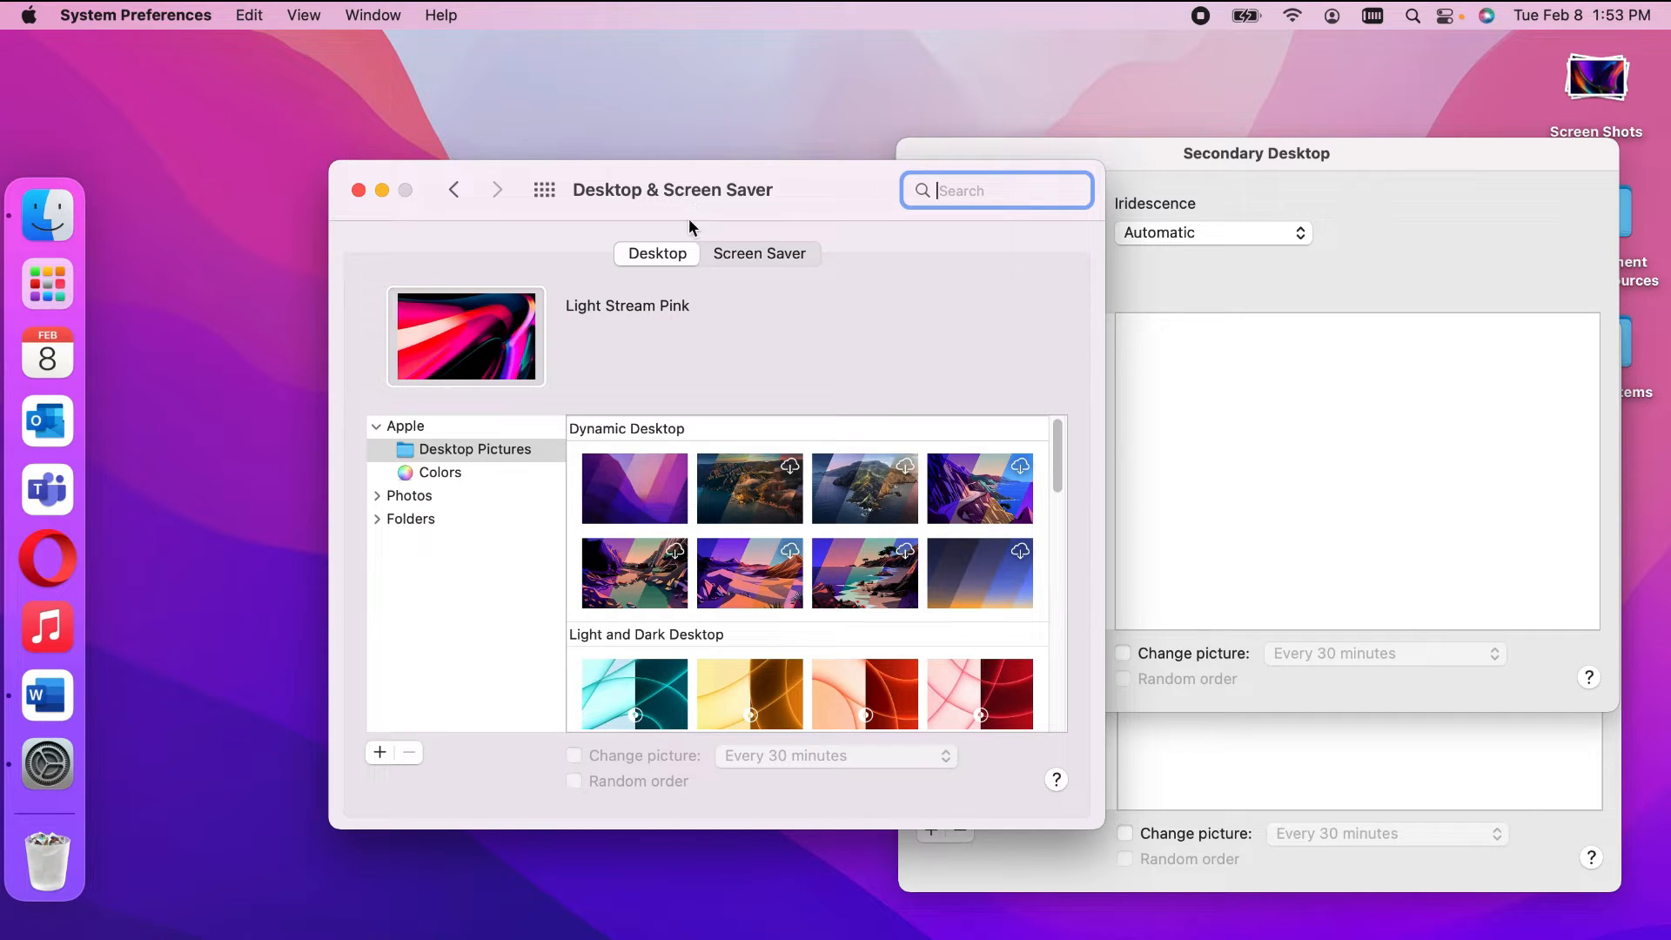
# Step: Look through the Apple background source, including its Desktop Pictures and full set of solid Colors
pyautogui.click(405, 426)
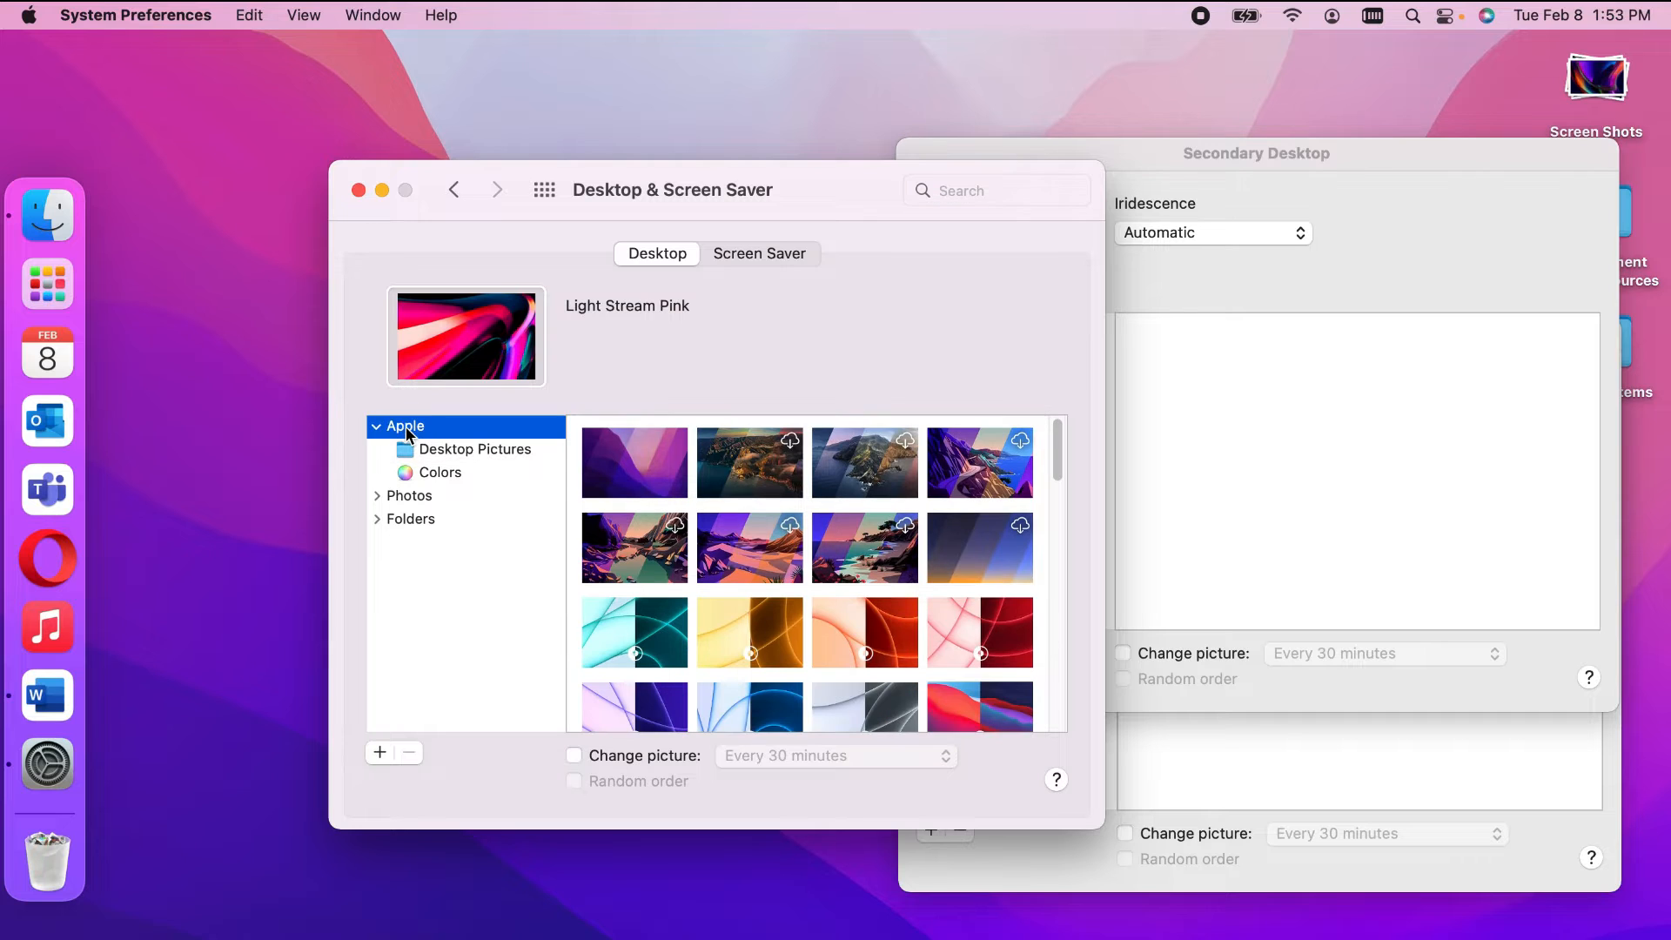
pyautogui.click(514, 450)
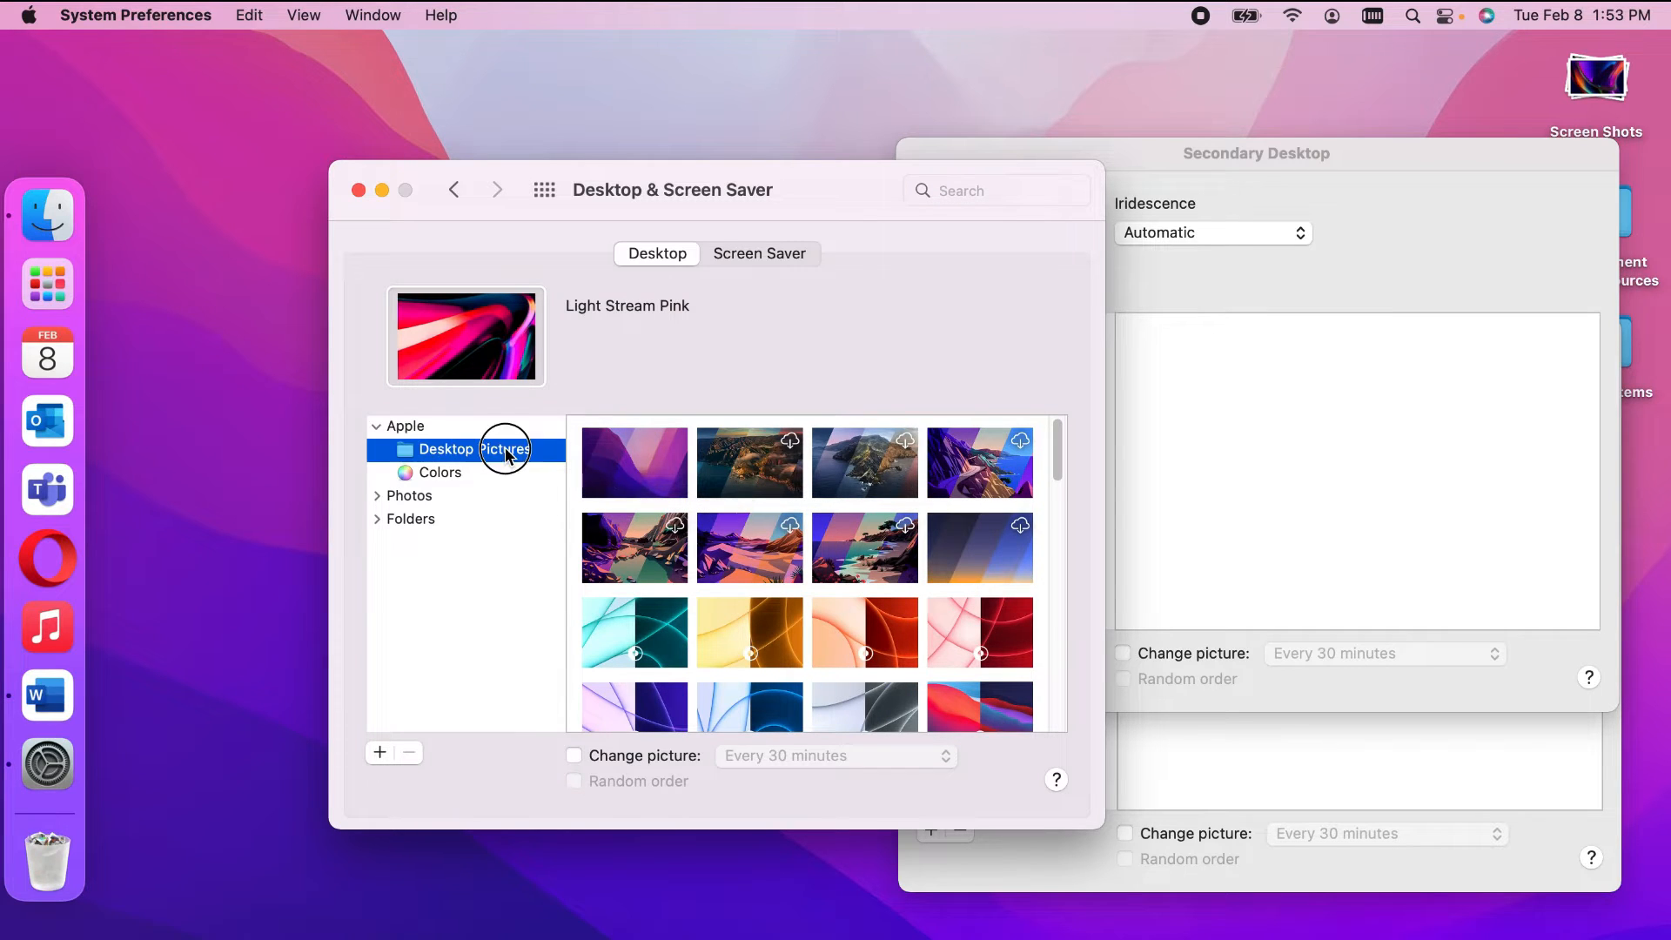
pyautogui.click(433, 477)
pyautogui.scroll(-3, 1009, 529)
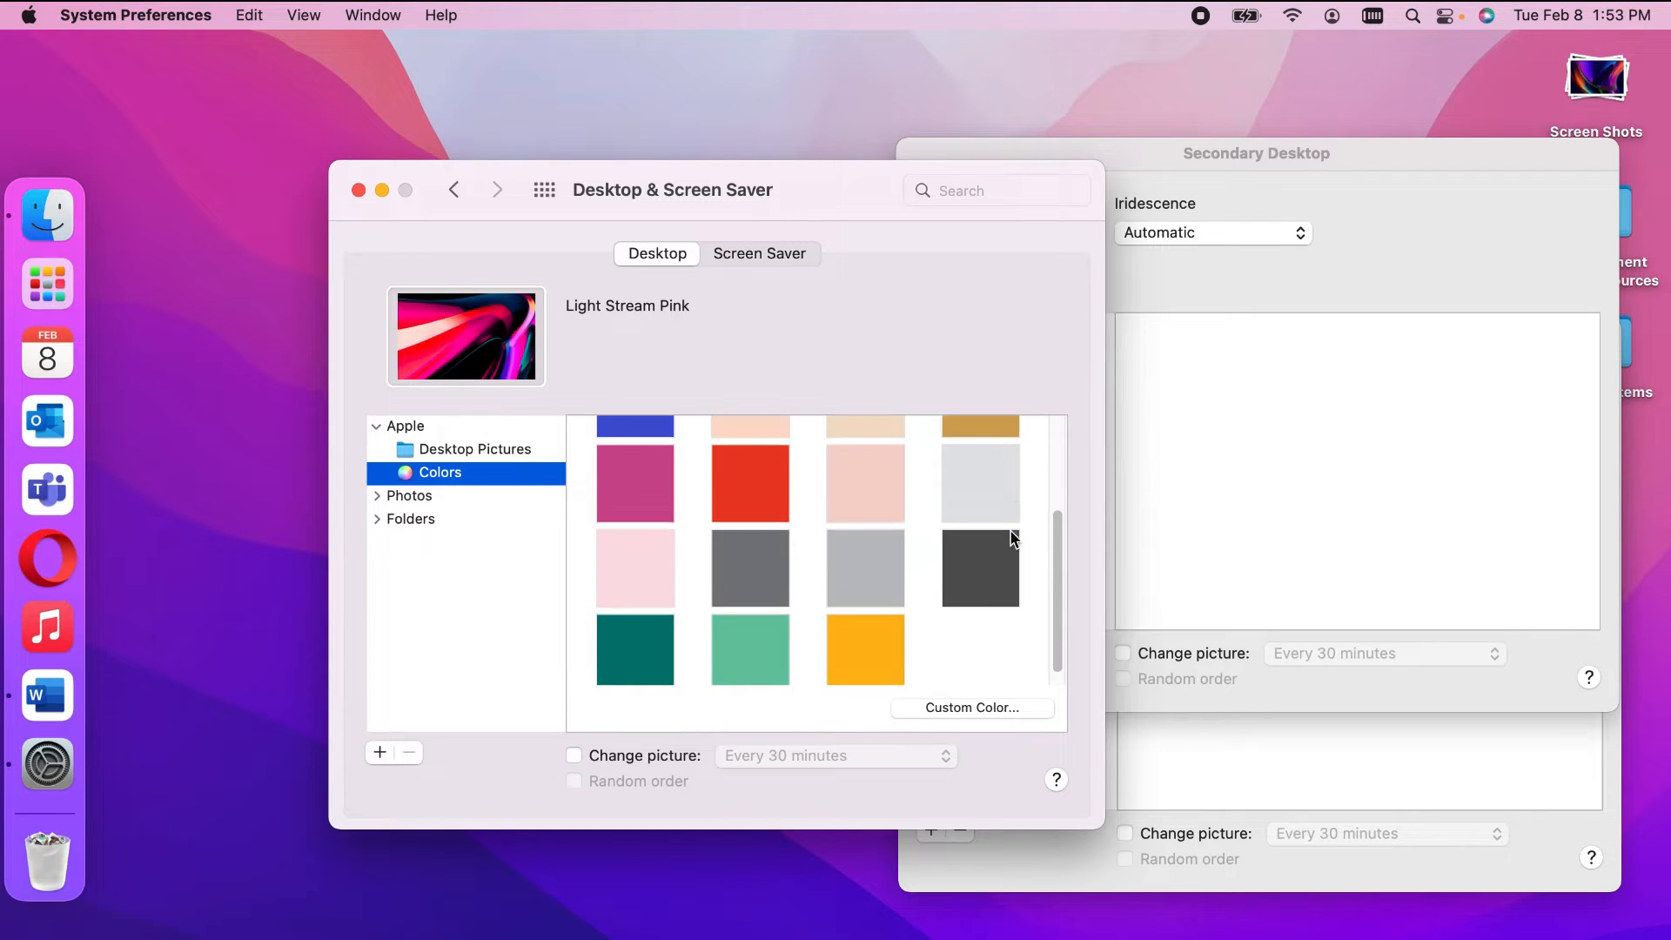
pyautogui.scroll(3, 1009, 538)
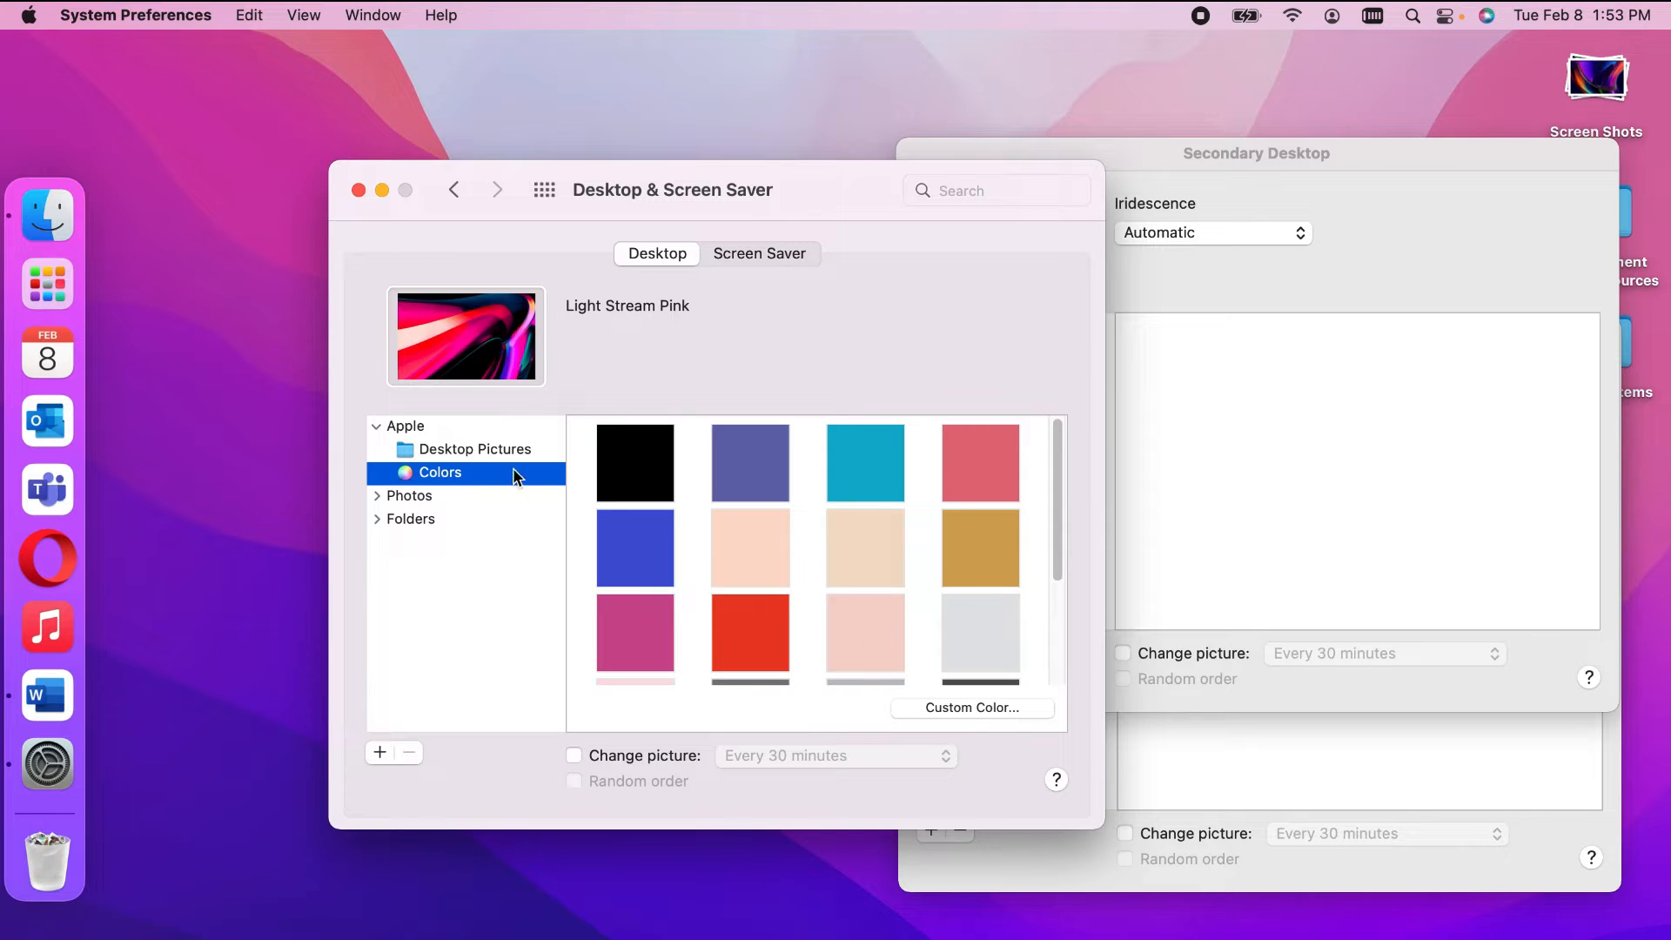
# Step: Check the Favorites, People, Shared and Albums categories in the Photos source for background images, with the Apple source collapsed
pyautogui.click(377, 426)
pyautogui.click(400, 450)
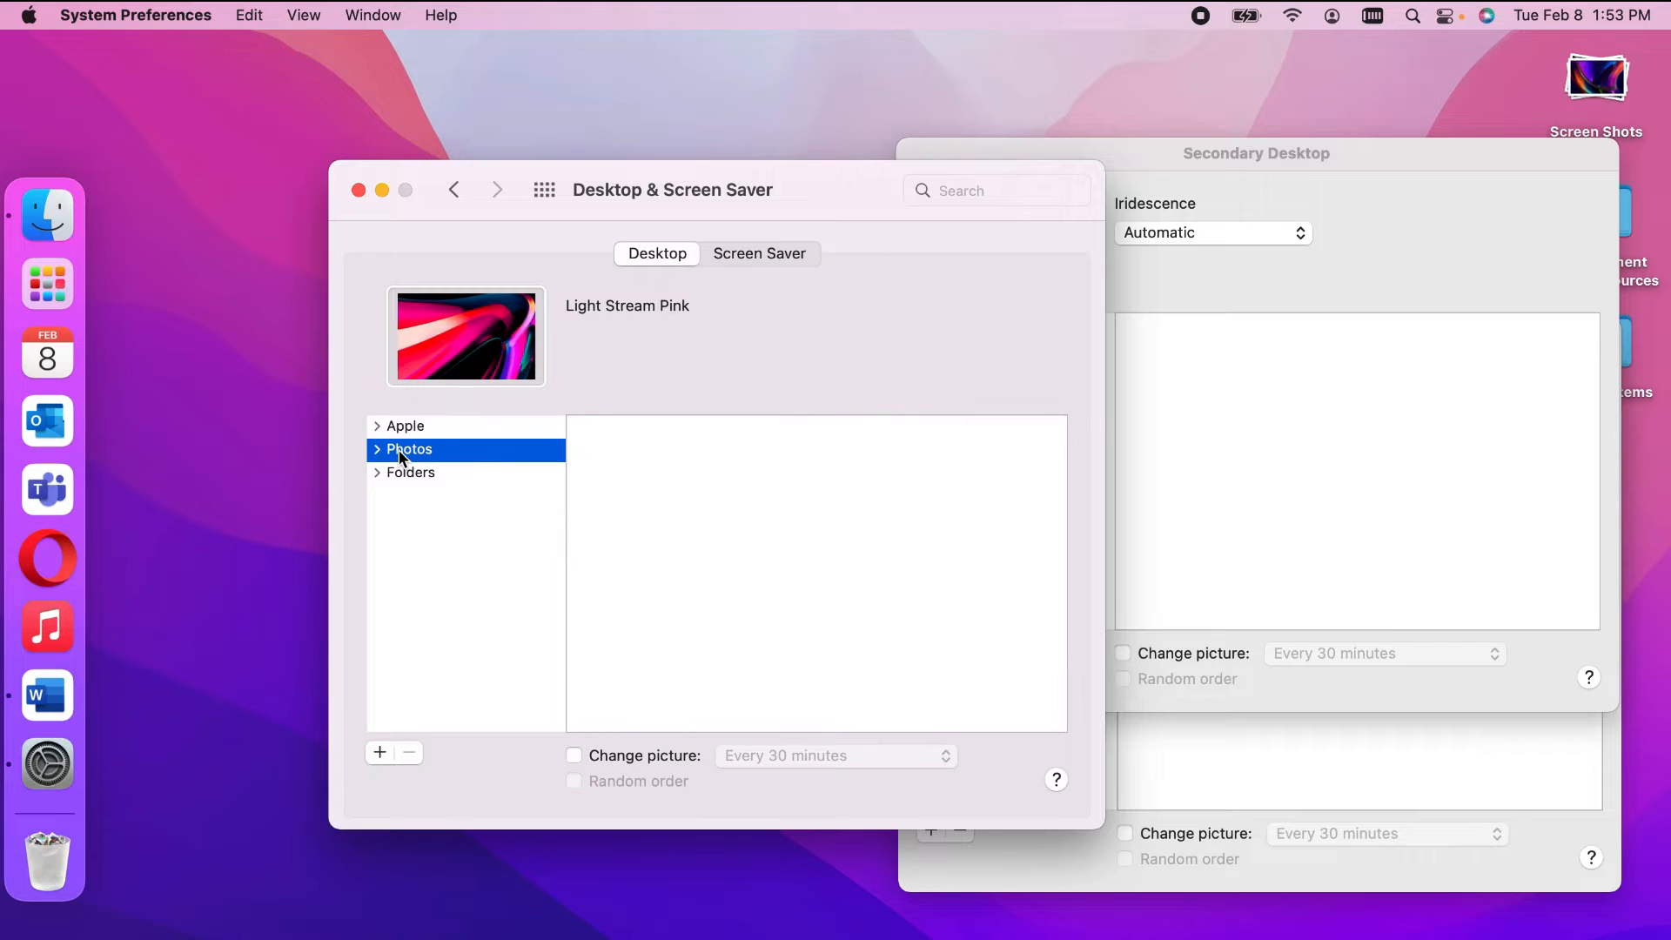
pyautogui.click(377, 450)
pyautogui.click(468, 477)
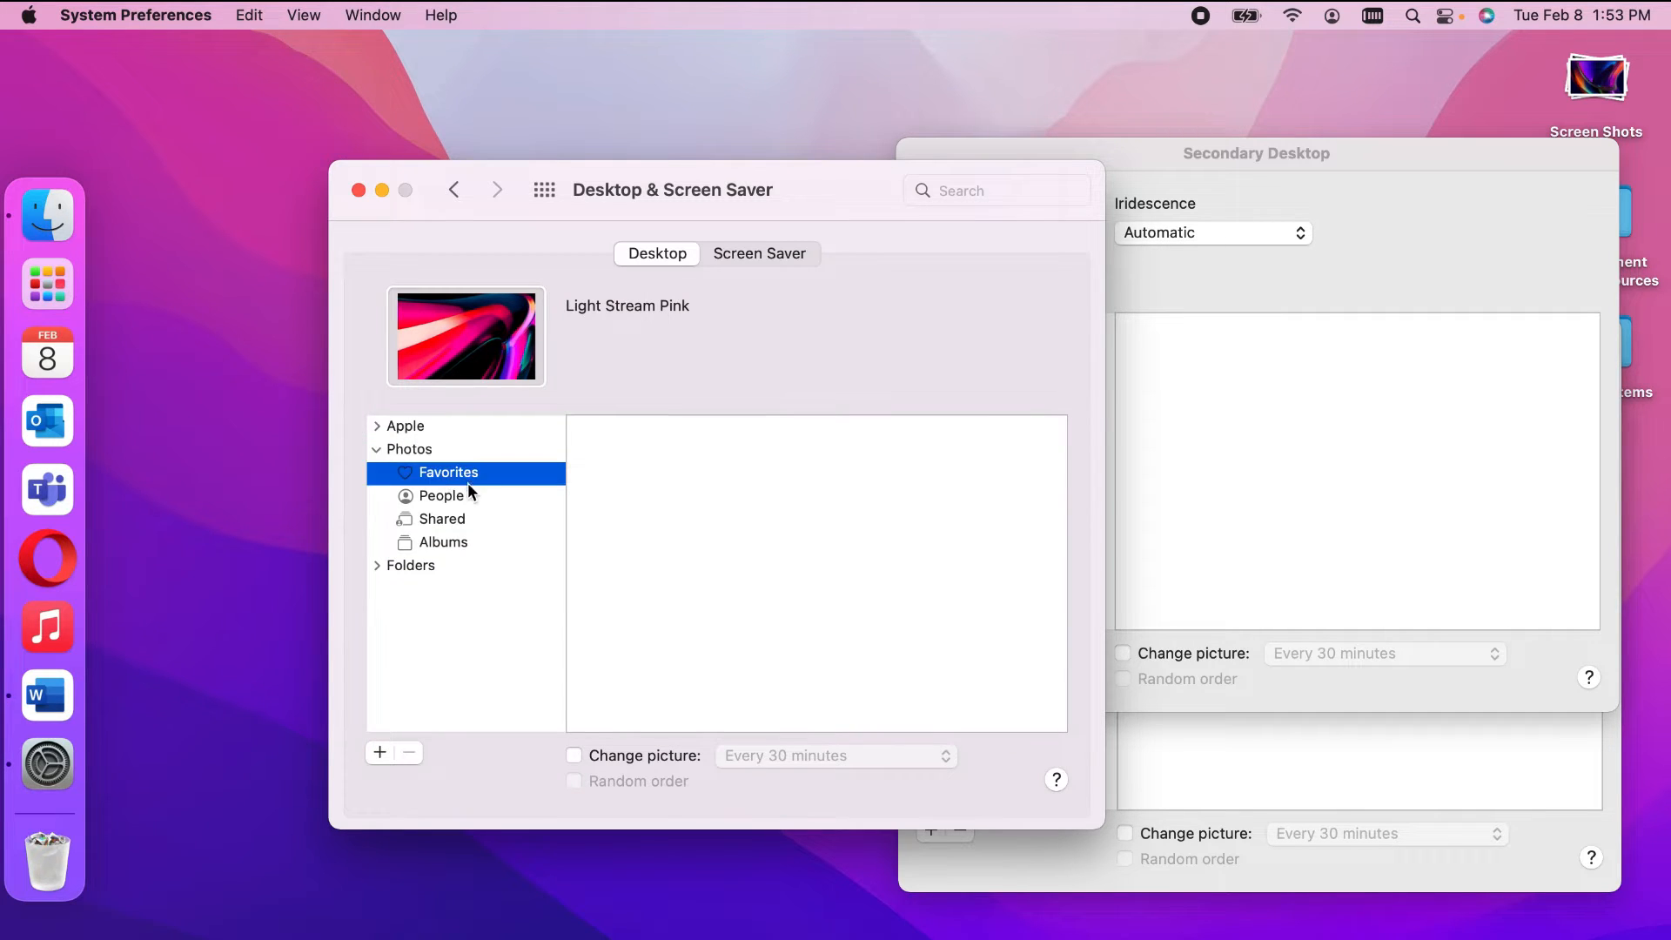
pyautogui.click(468, 496)
pyautogui.click(472, 519)
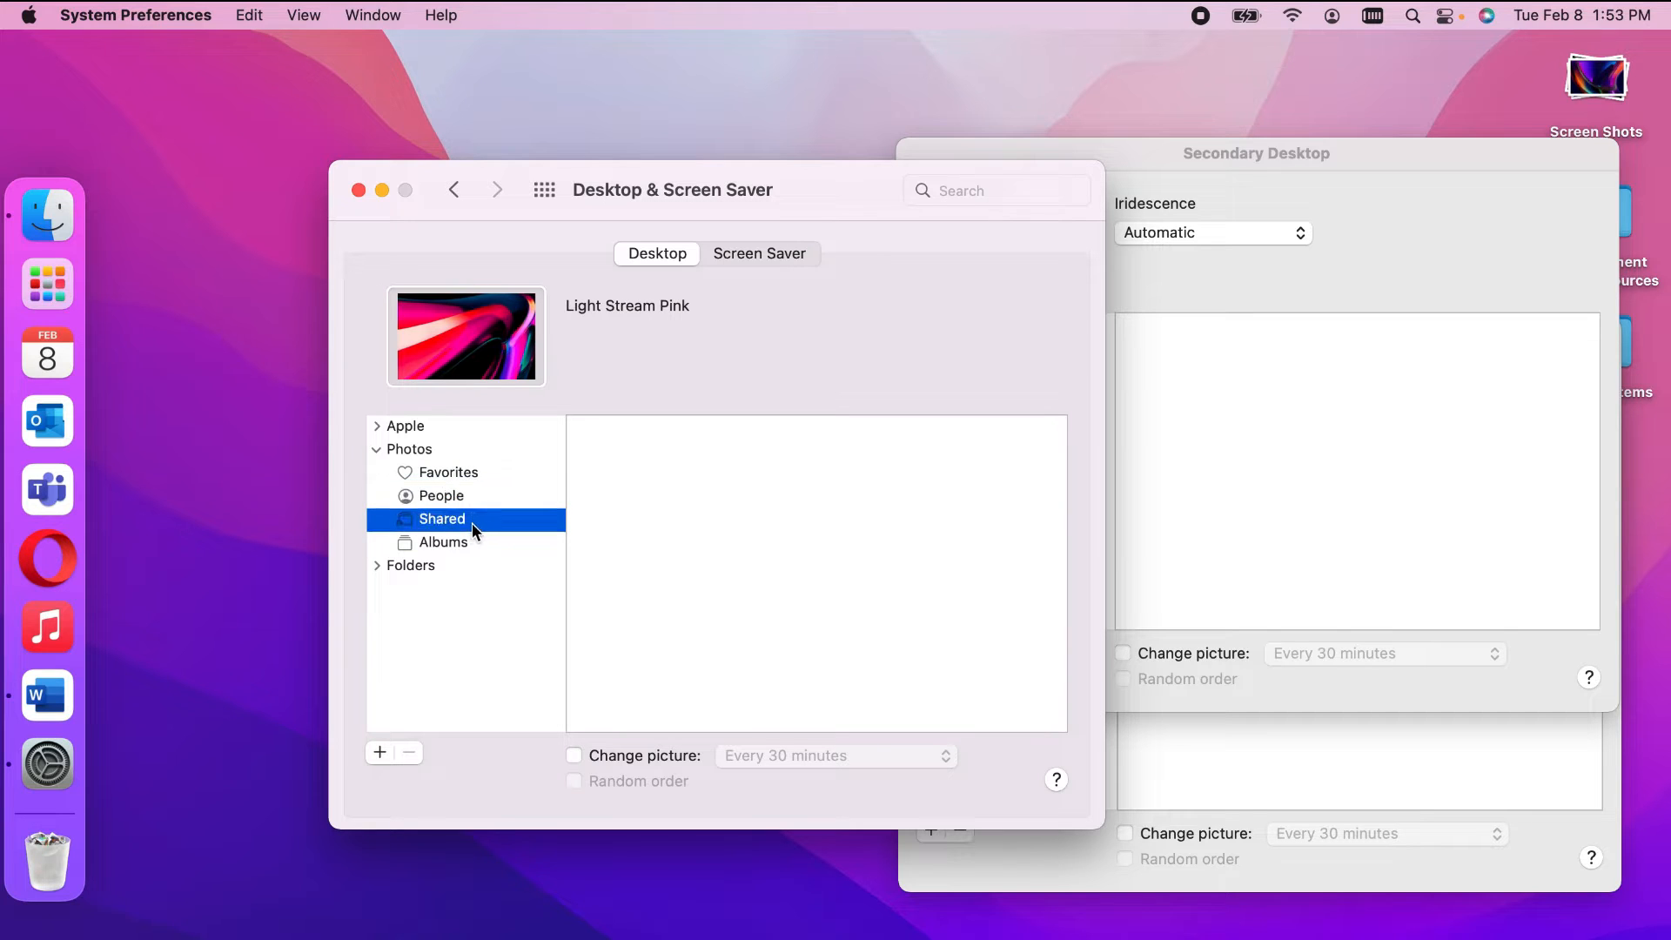
pyautogui.click(475, 542)
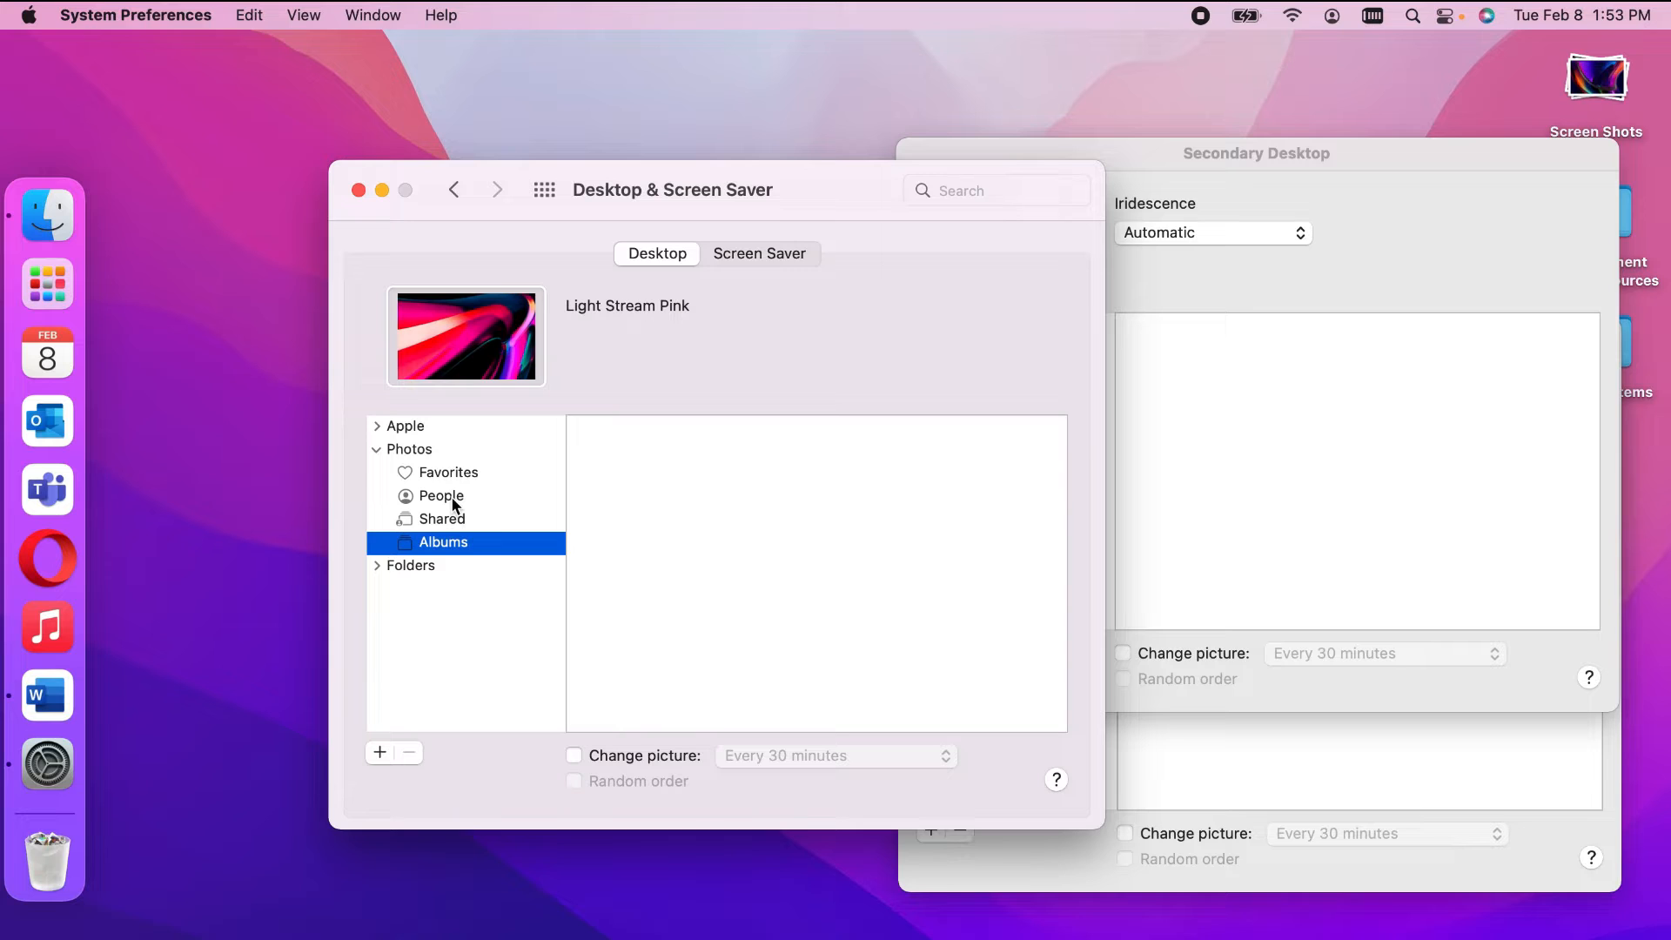
pyautogui.click(380, 449)
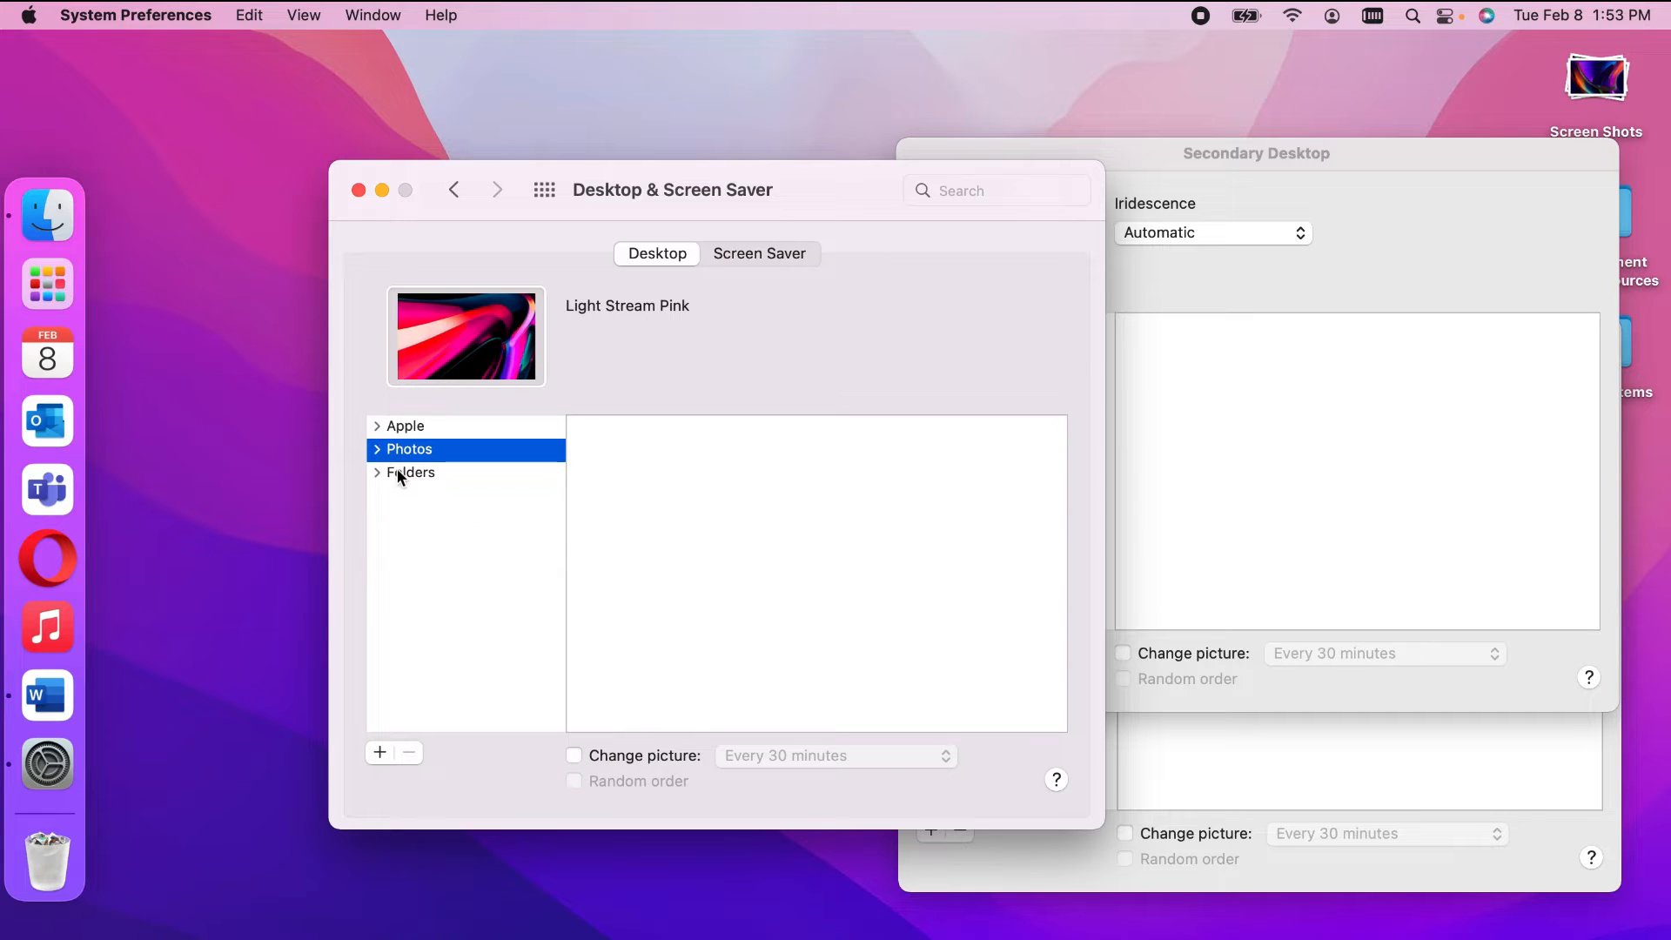
# Step: Check the Pictures folder in the Folders source for background images, then collapse Folders
pyautogui.click(394, 475)
pyautogui.click(379, 472)
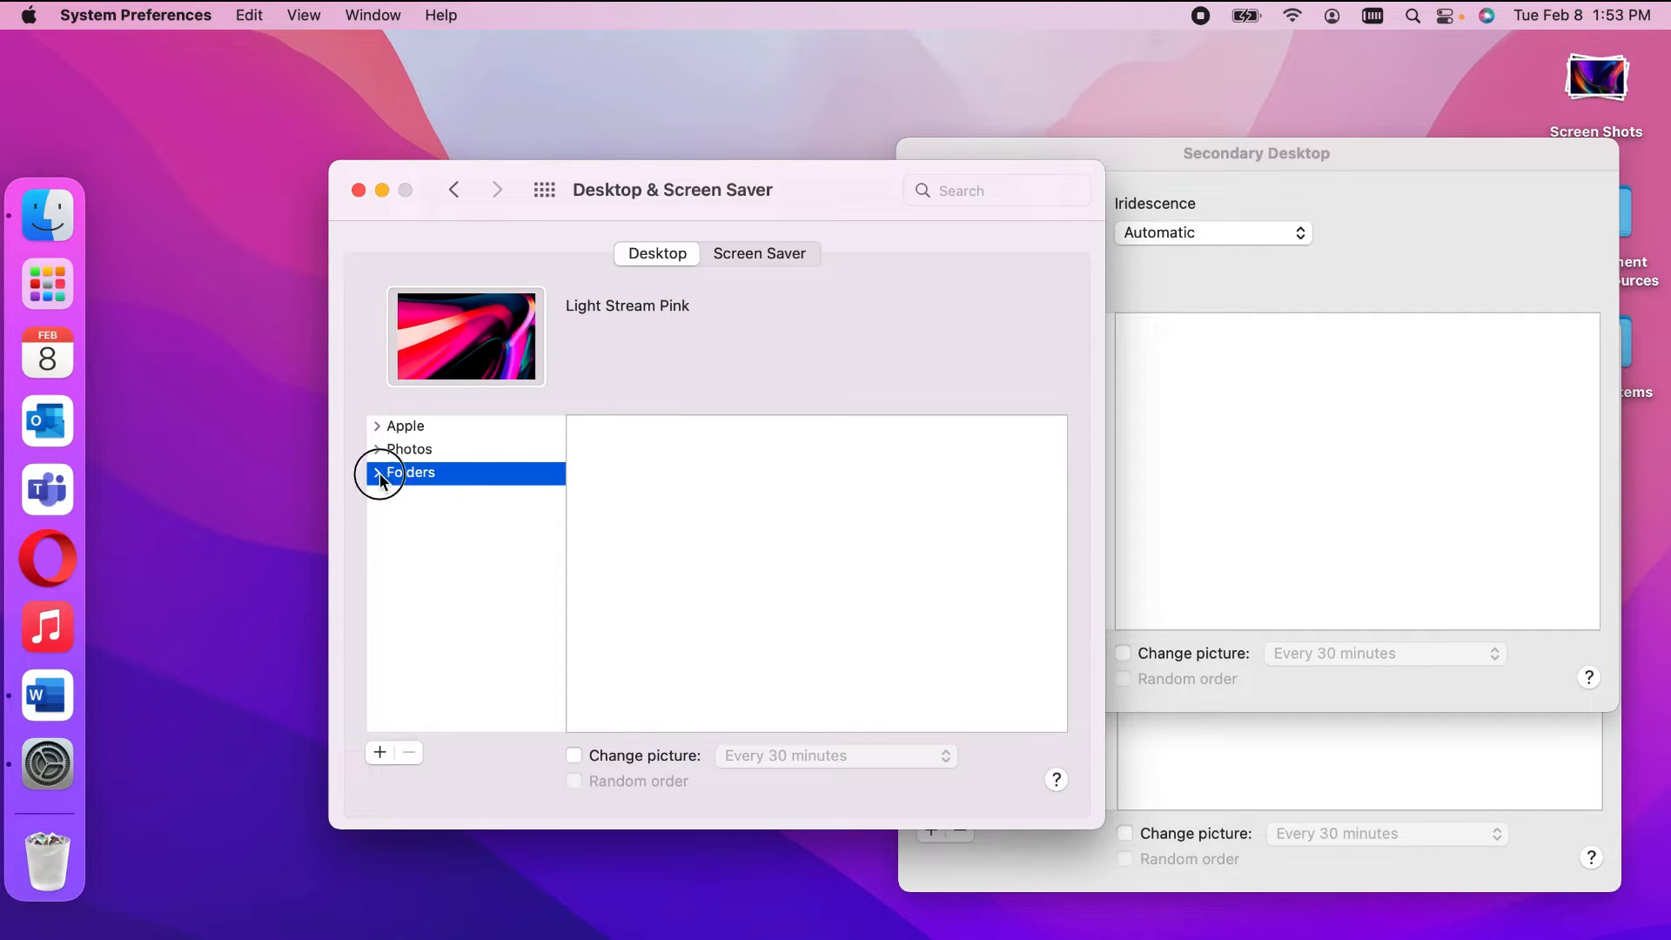
pyautogui.click(461, 497)
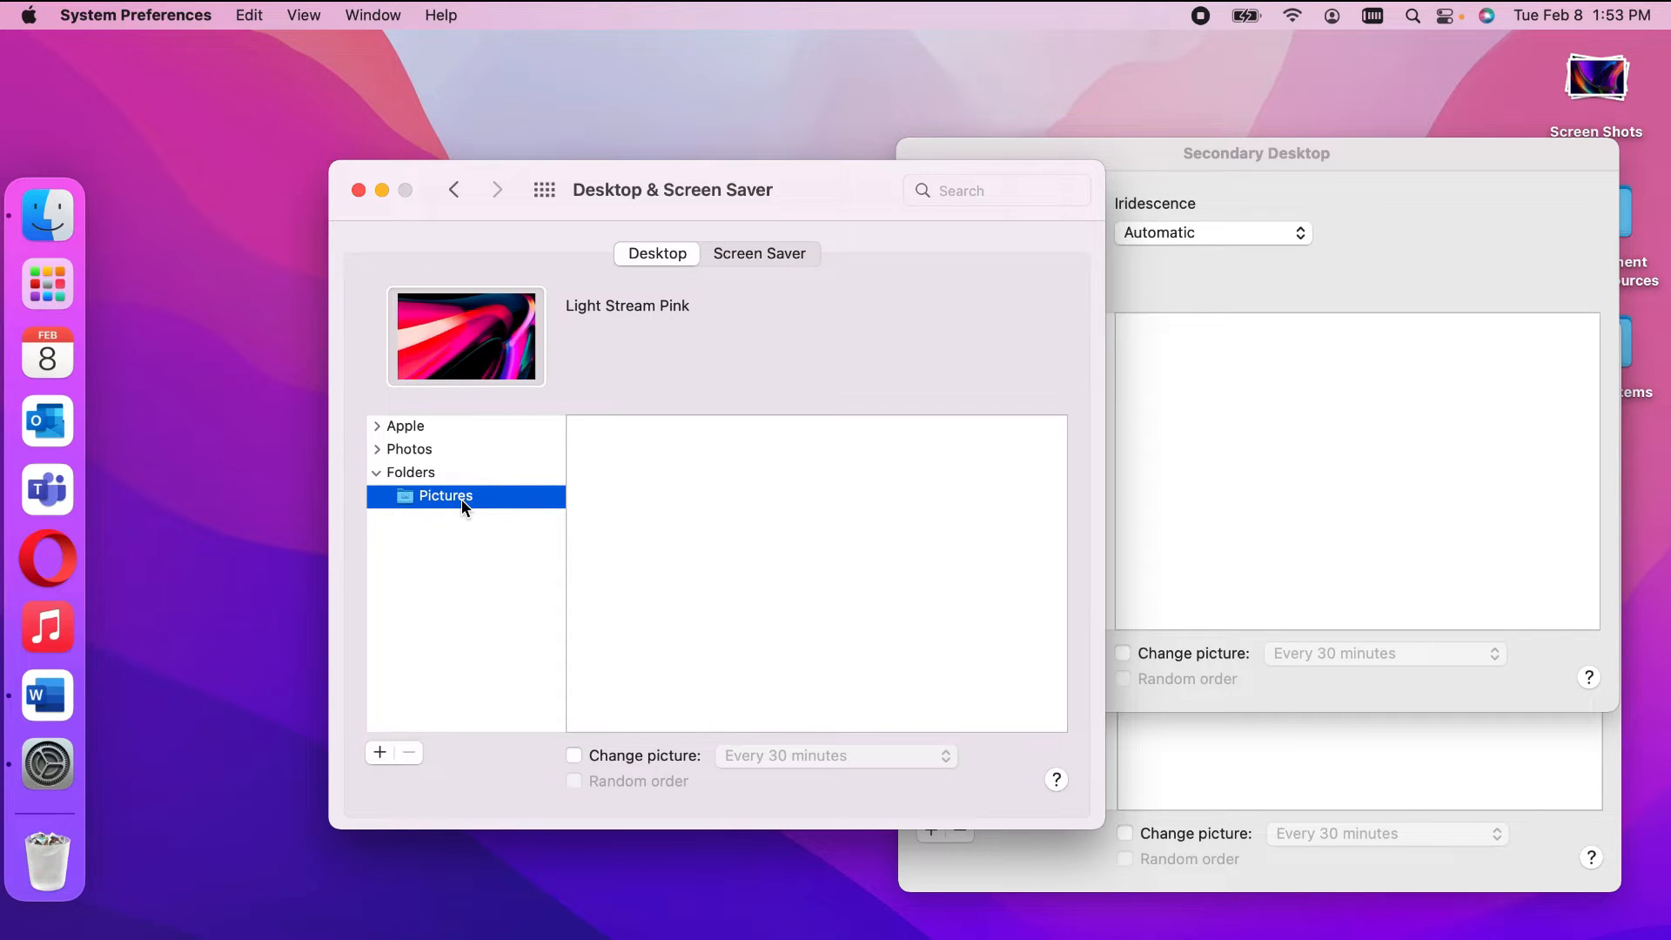
pyautogui.click(378, 474)
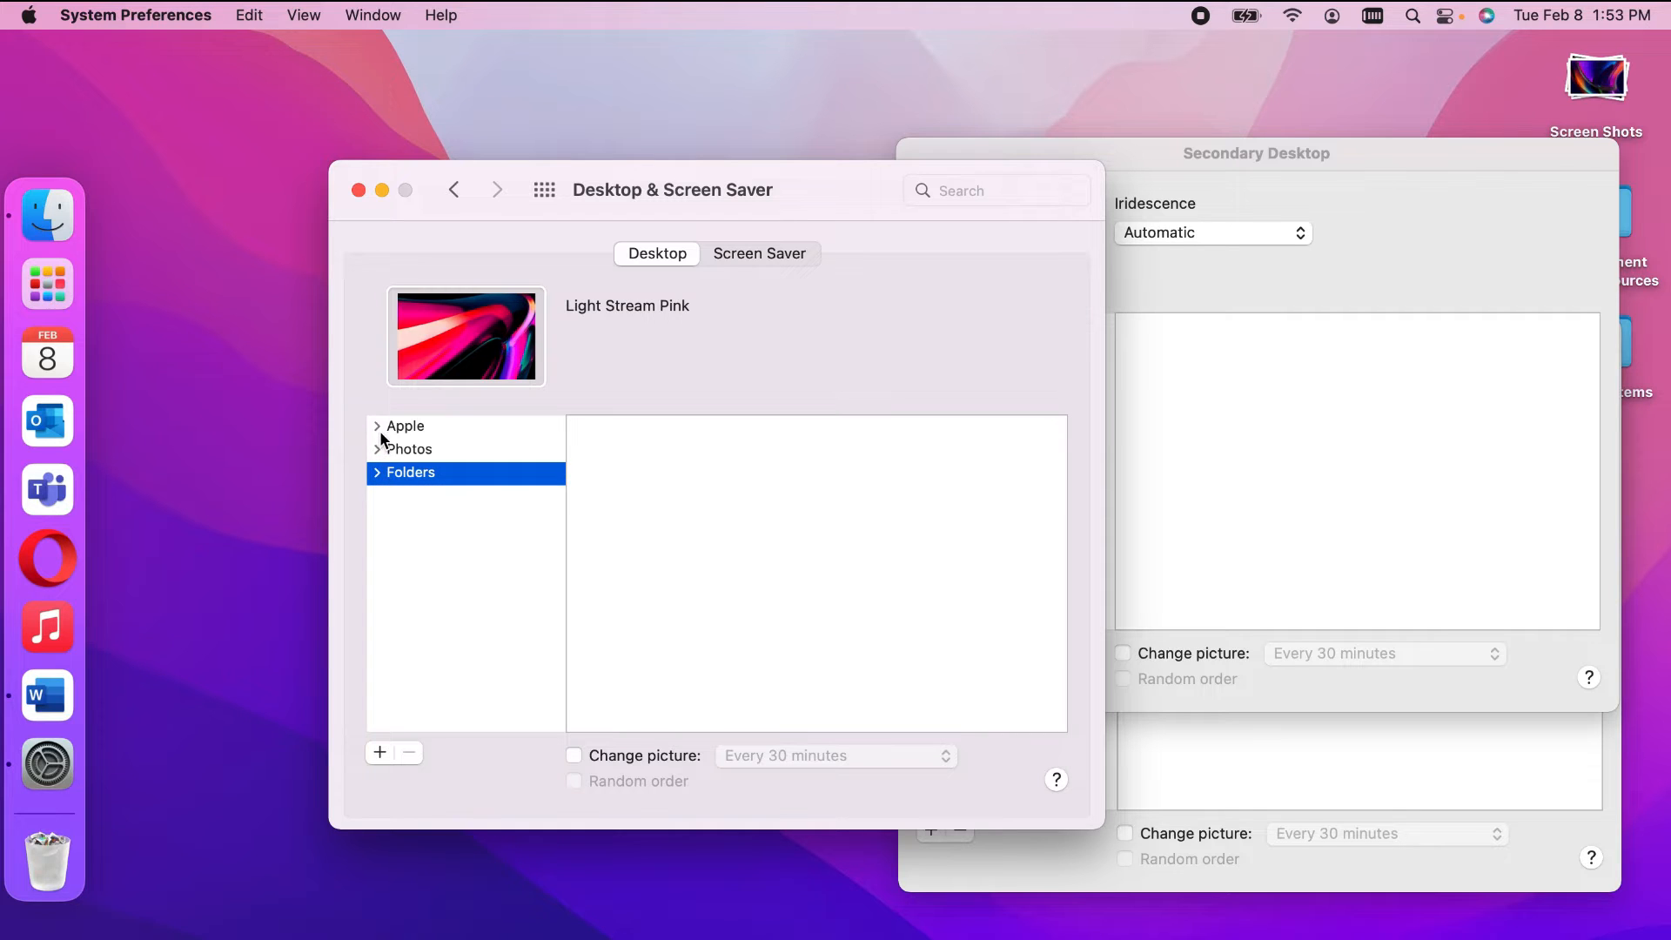
# Step: Examine Apple's Desktop Pictures collection, covering the Dynamic Desktop, Light and Dark Desktop and Desktop Pictures sections
pyautogui.click(378, 427)
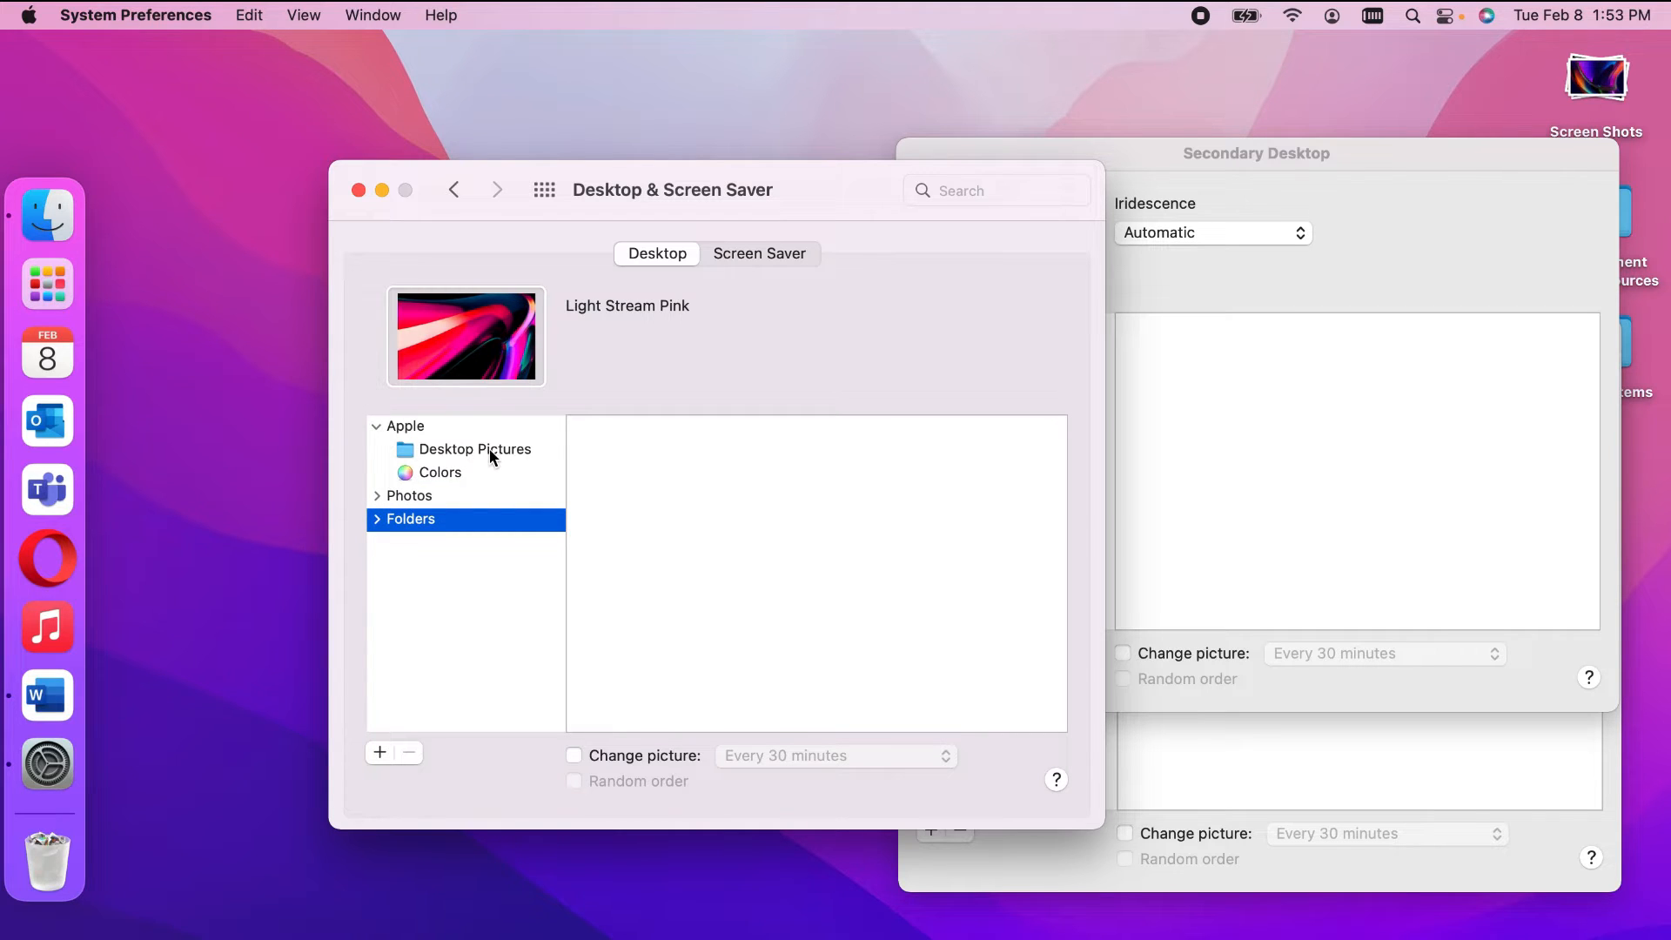
pyautogui.click(489, 448)
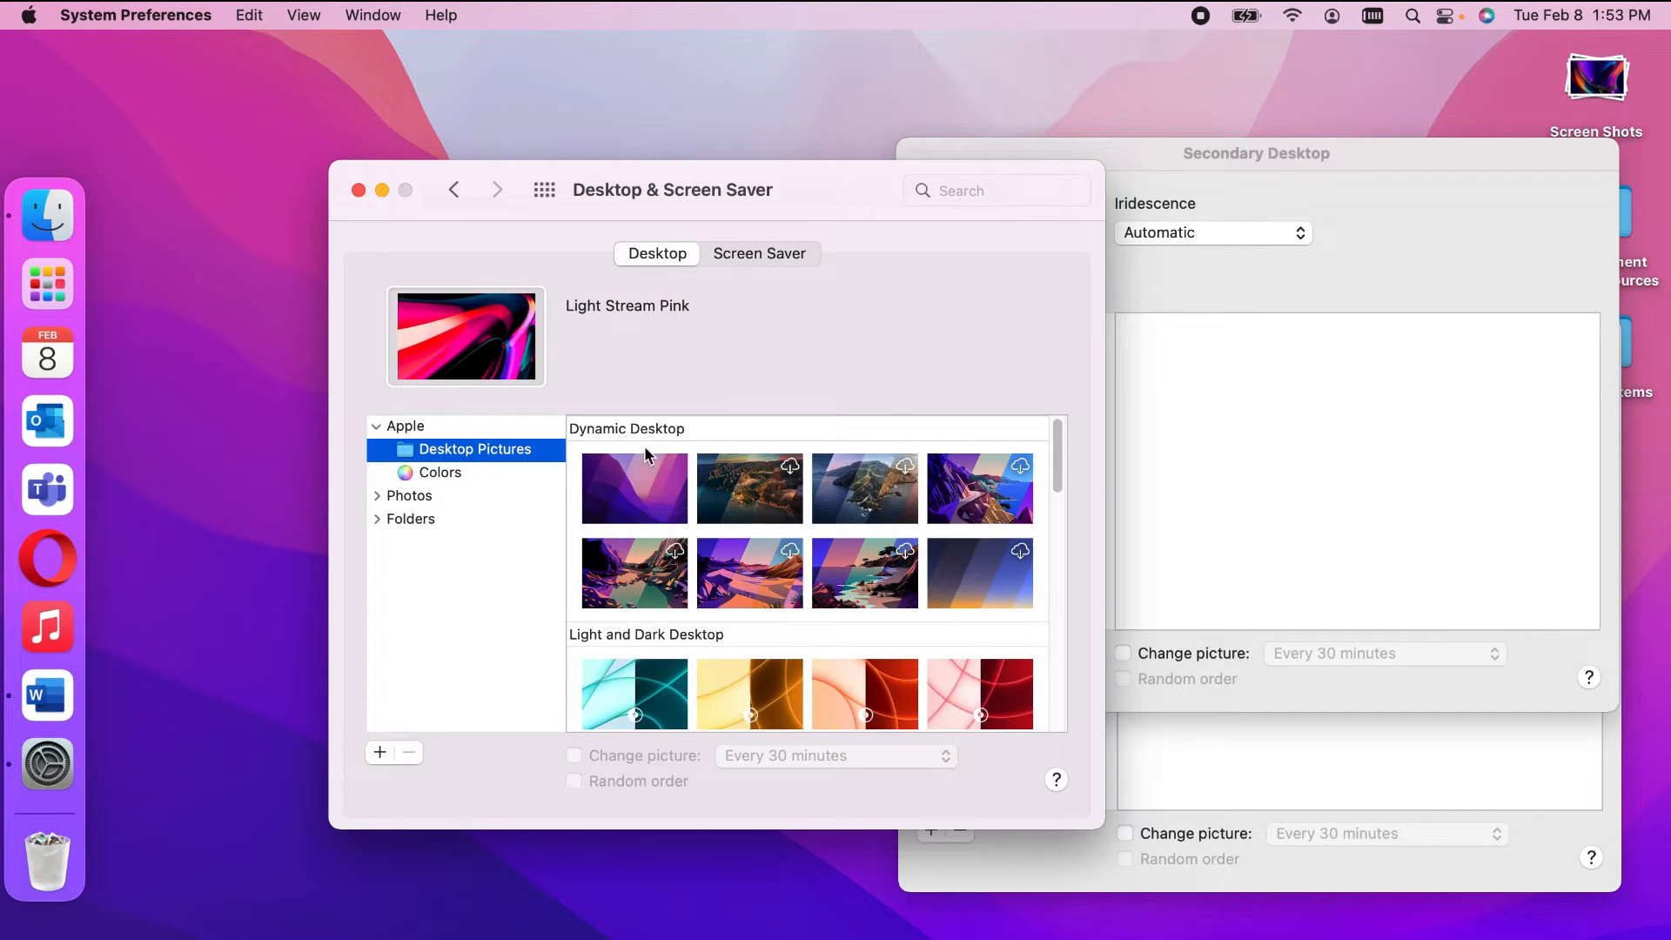
pyautogui.scroll(-2, 627, 457)
pyautogui.scroll(-5, 626, 457)
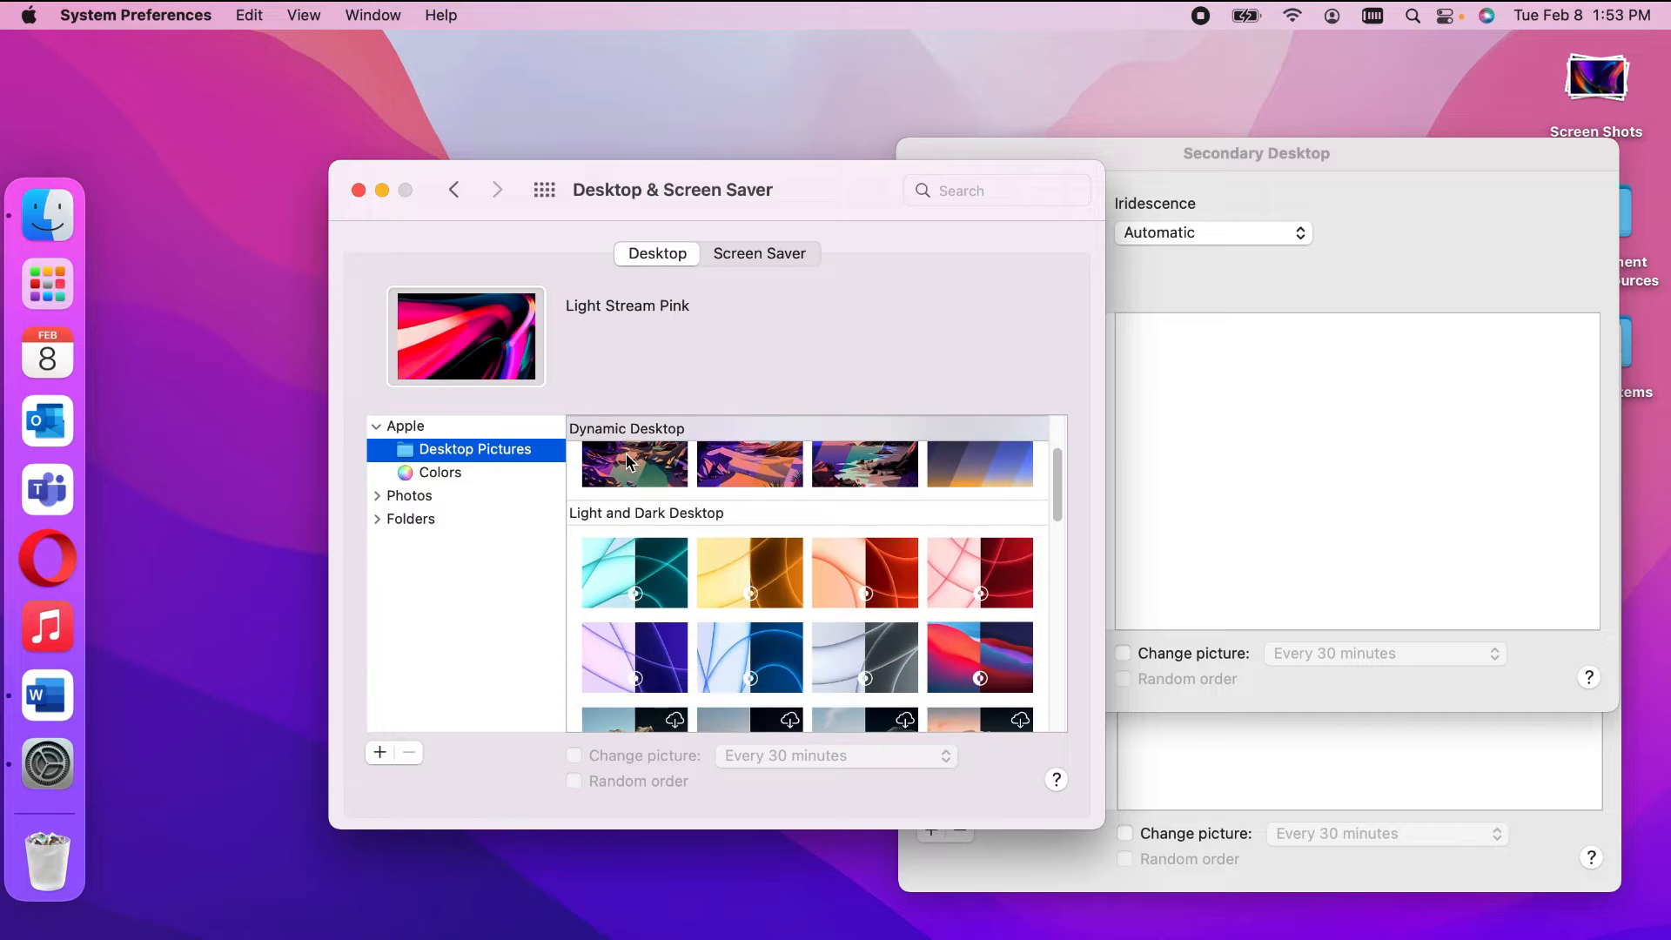
pyautogui.scroll(-5, 587, 474)
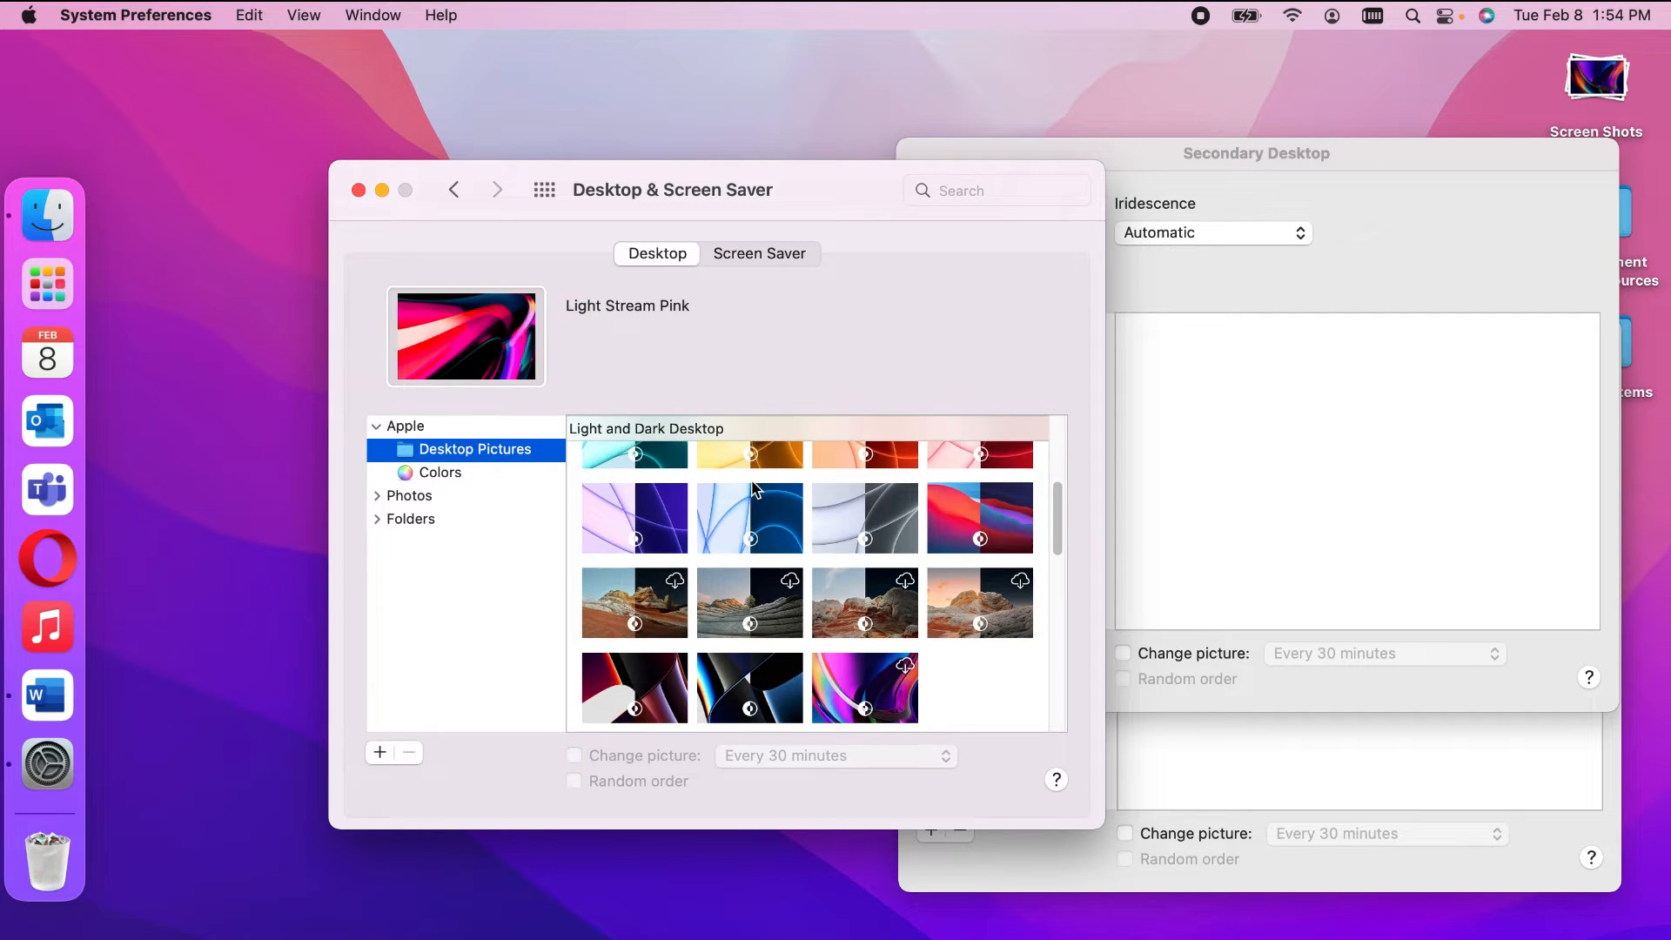
pyautogui.scroll(-5, 752, 484)
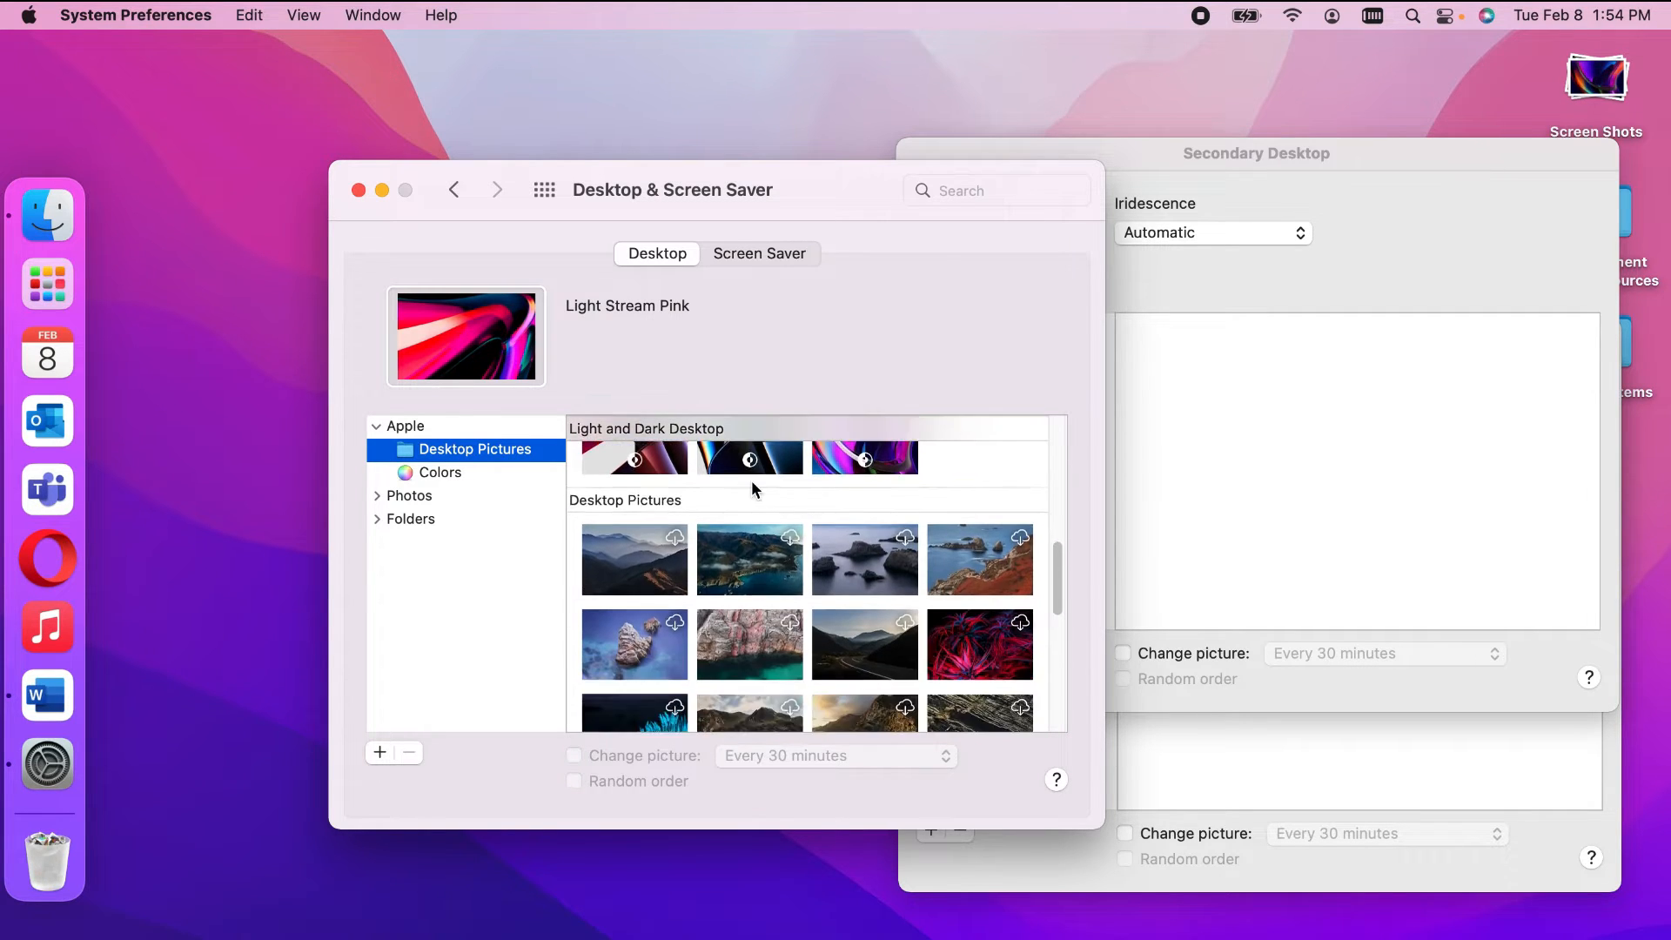
pyautogui.scroll(-10, 752, 488)
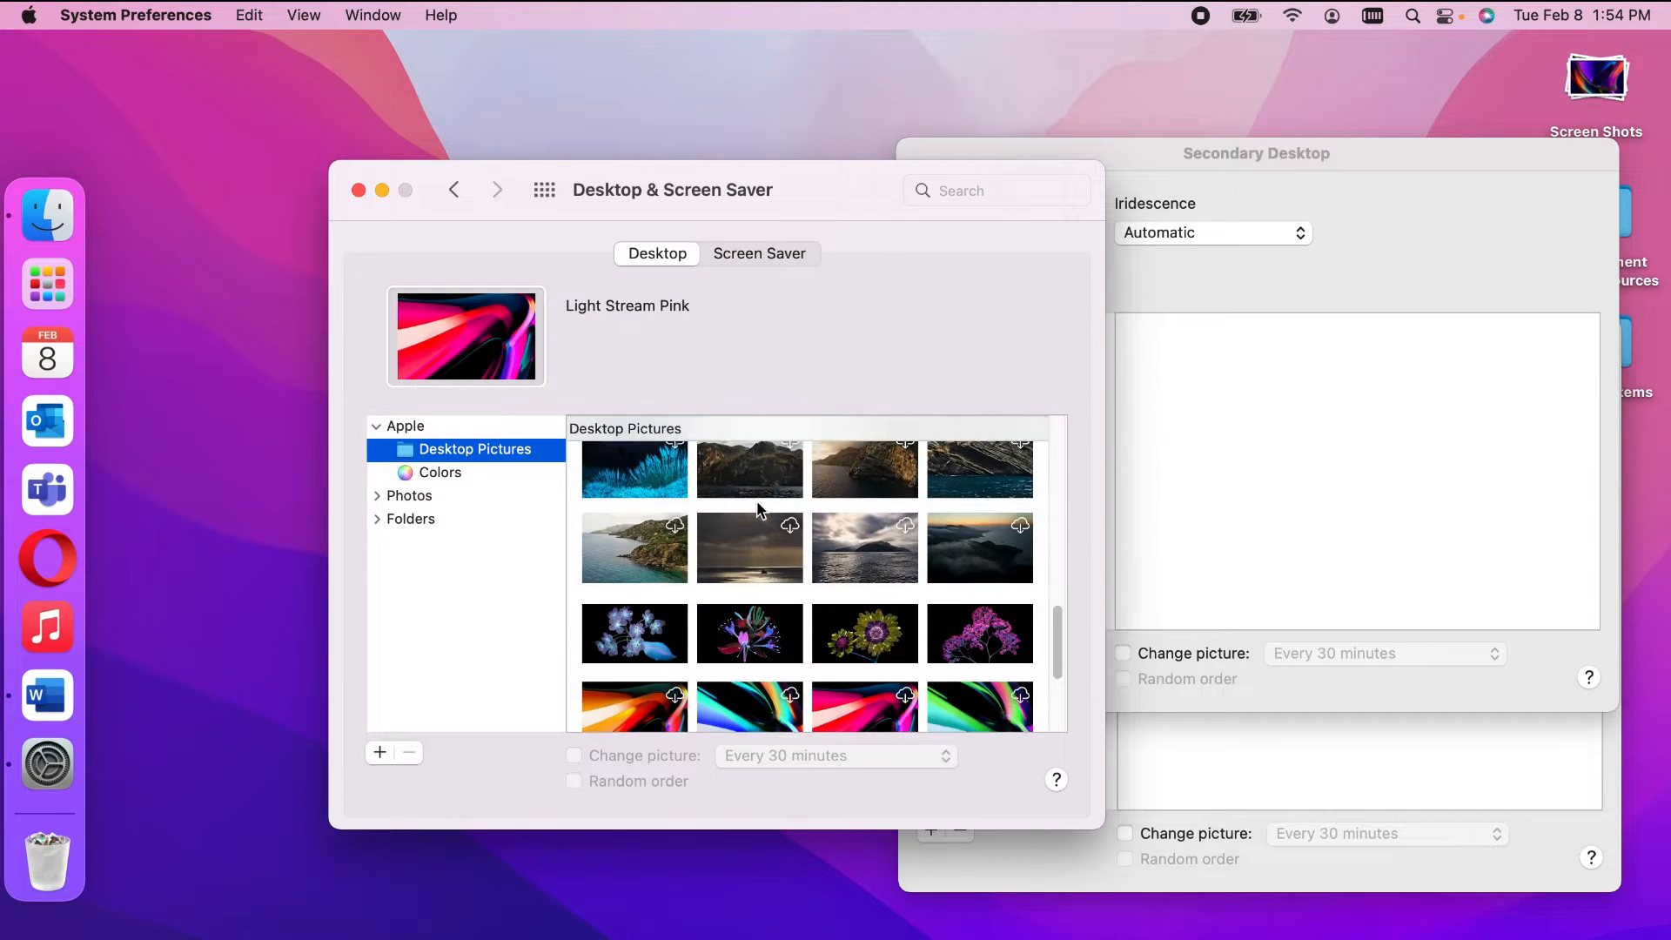
pyautogui.scroll(-1, 756, 506)
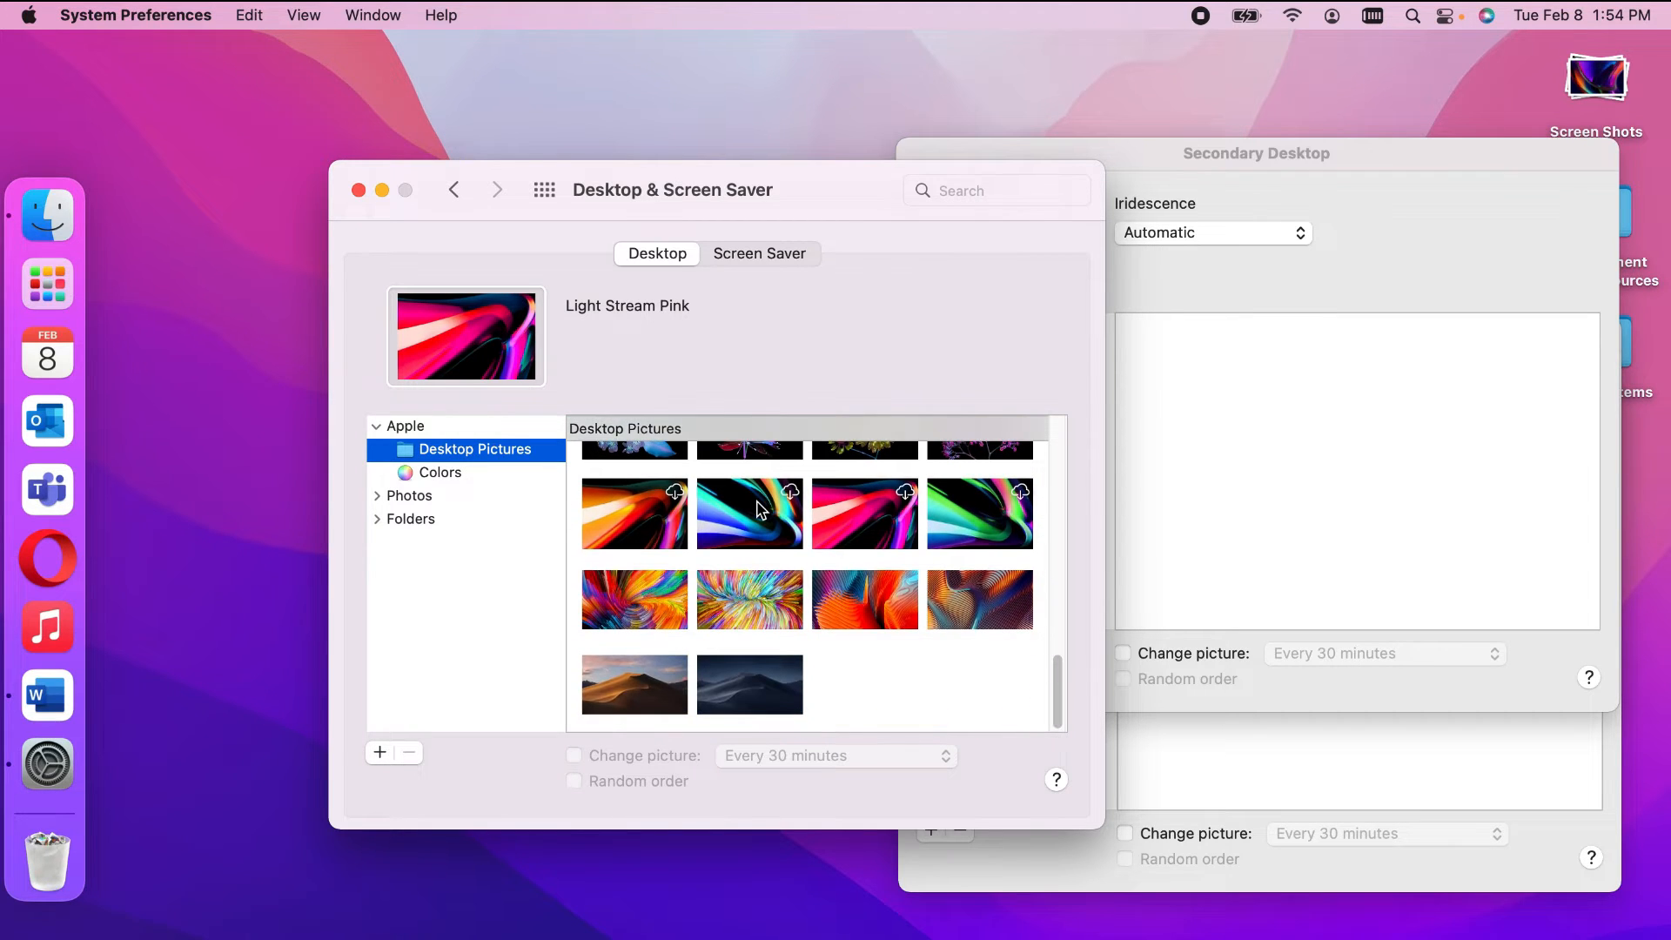
pyautogui.scroll(5, 761, 510)
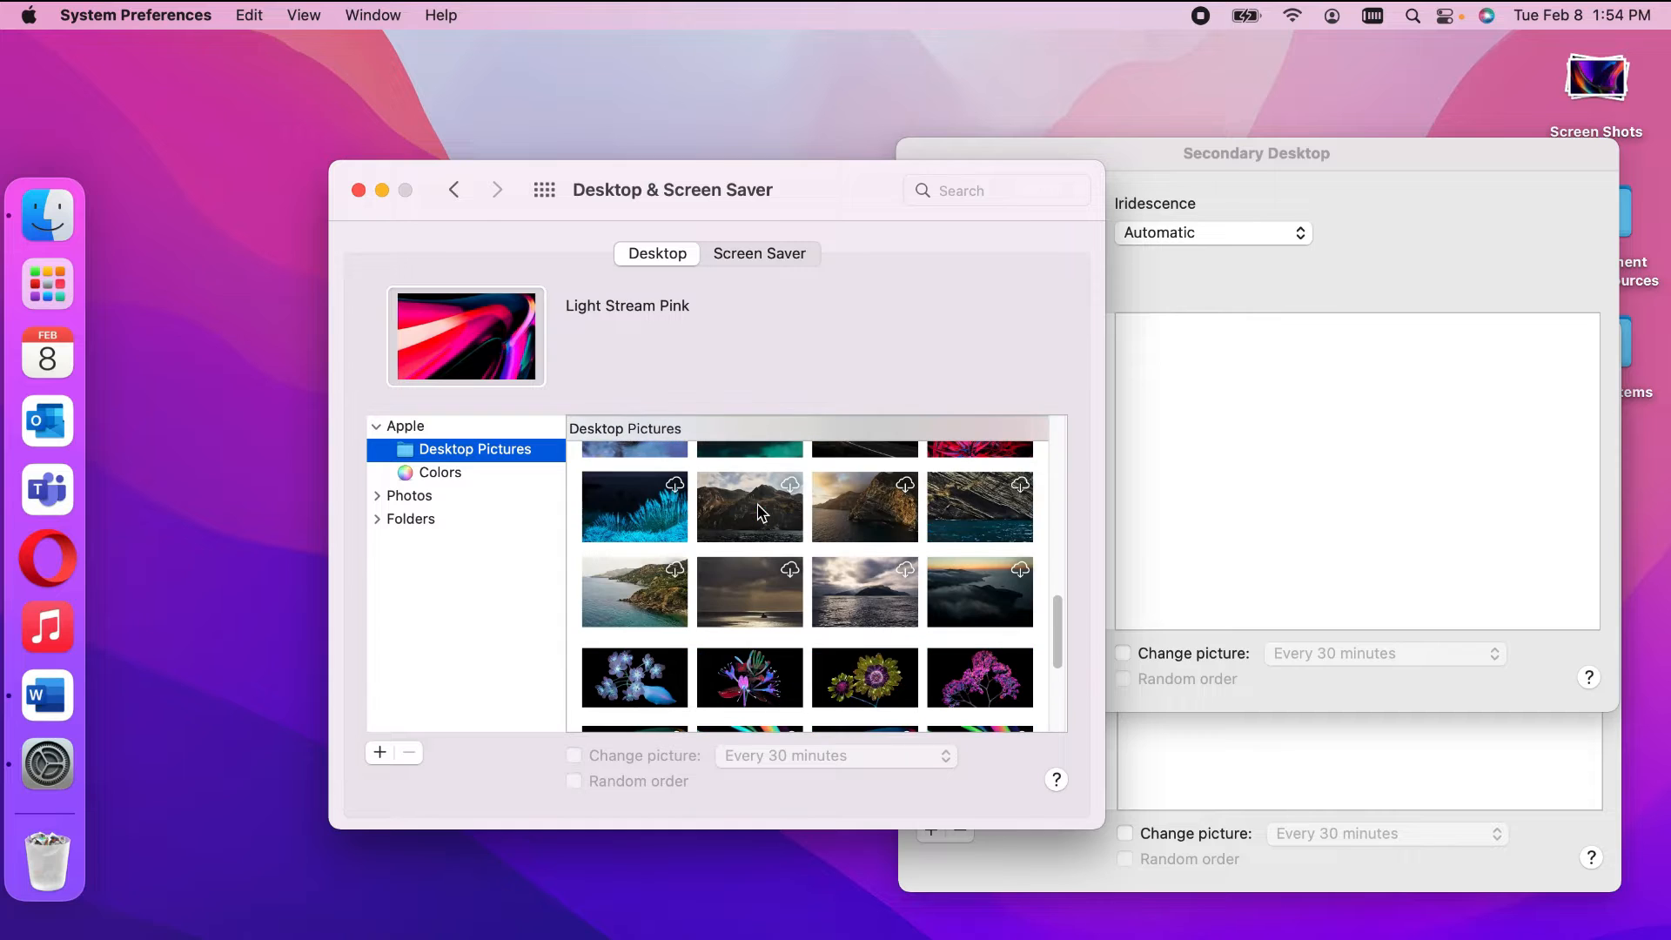
# Step: Open the custom color picker from Apple's solid background Colors and move it clear of the main settings window
pyautogui.click(450, 475)
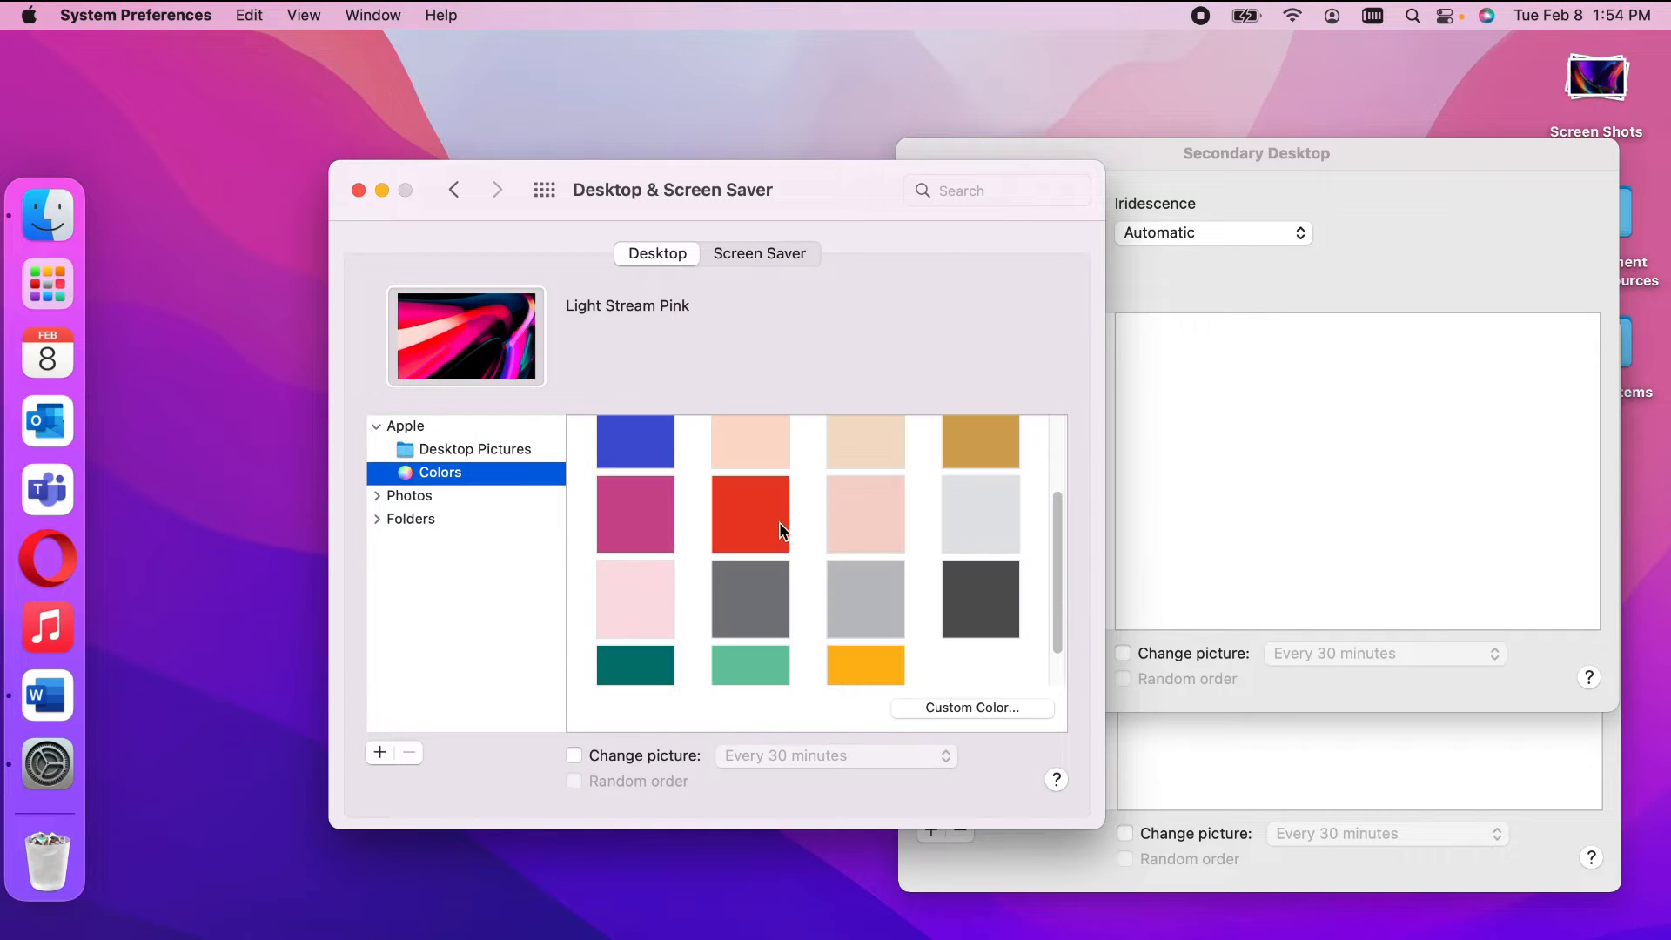
pyautogui.scroll(-1, 843, 525)
pyautogui.scroll(4, 843, 525)
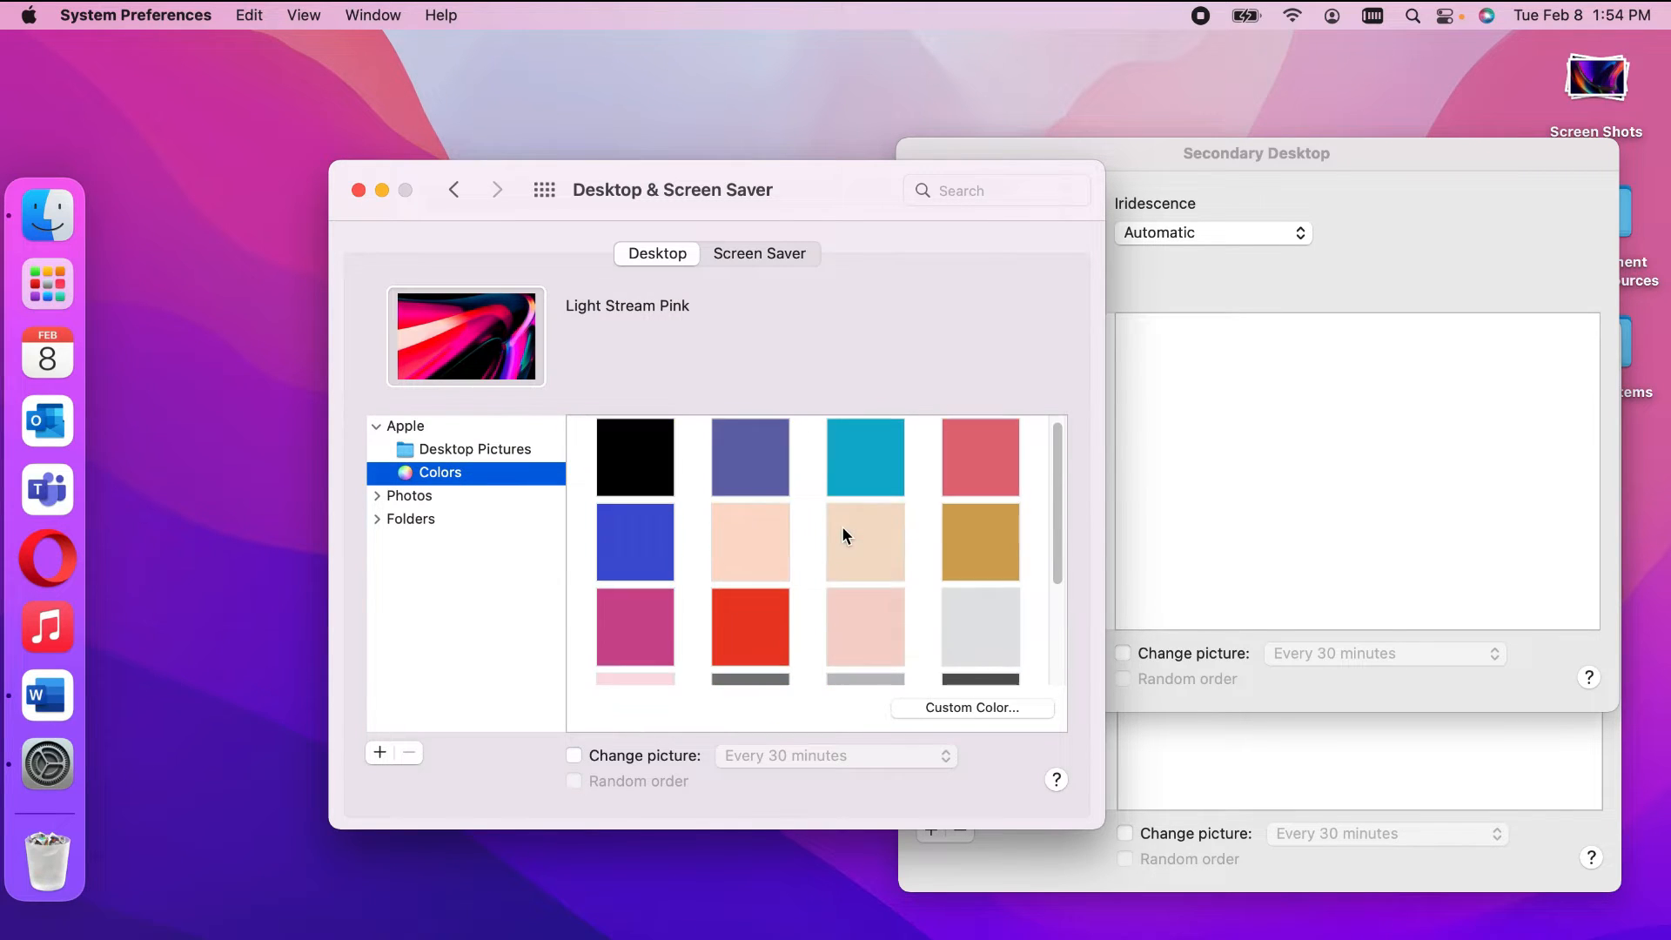
pyautogui.click(1029, 712)
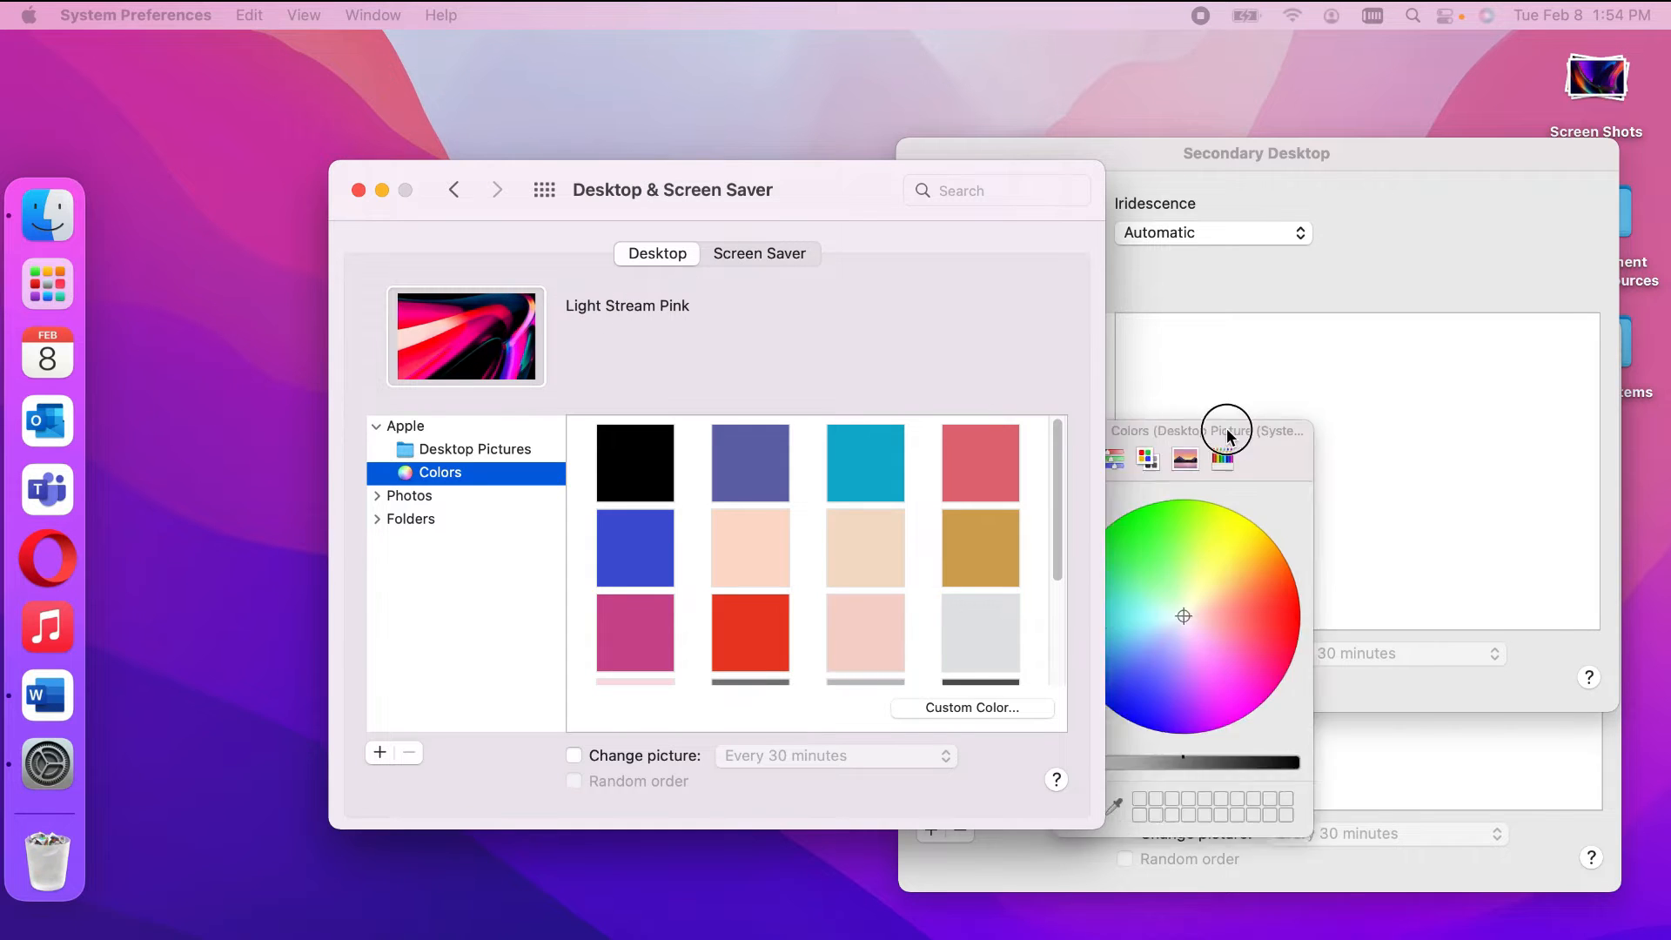
pyautogui.moveTo(1228, 435); pyautogui.dragTo(1394, 277)
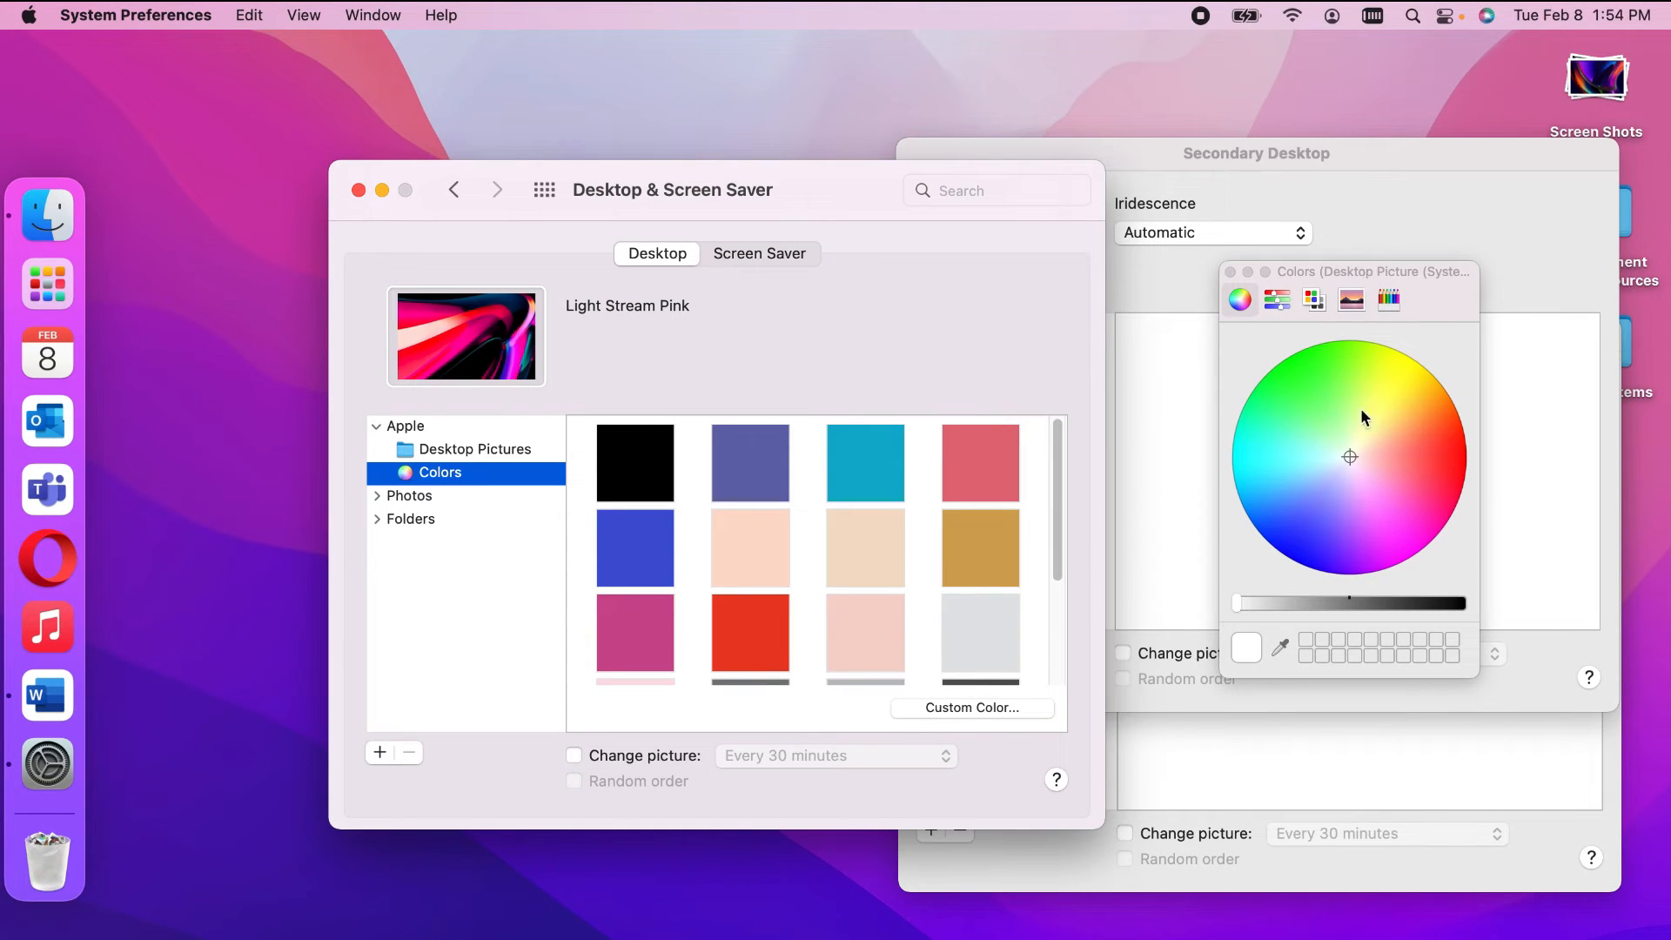
# Step: Check the pencil palette in the custom color picker and close the picker without choosing a color
pyautogui.click(1389, 299)
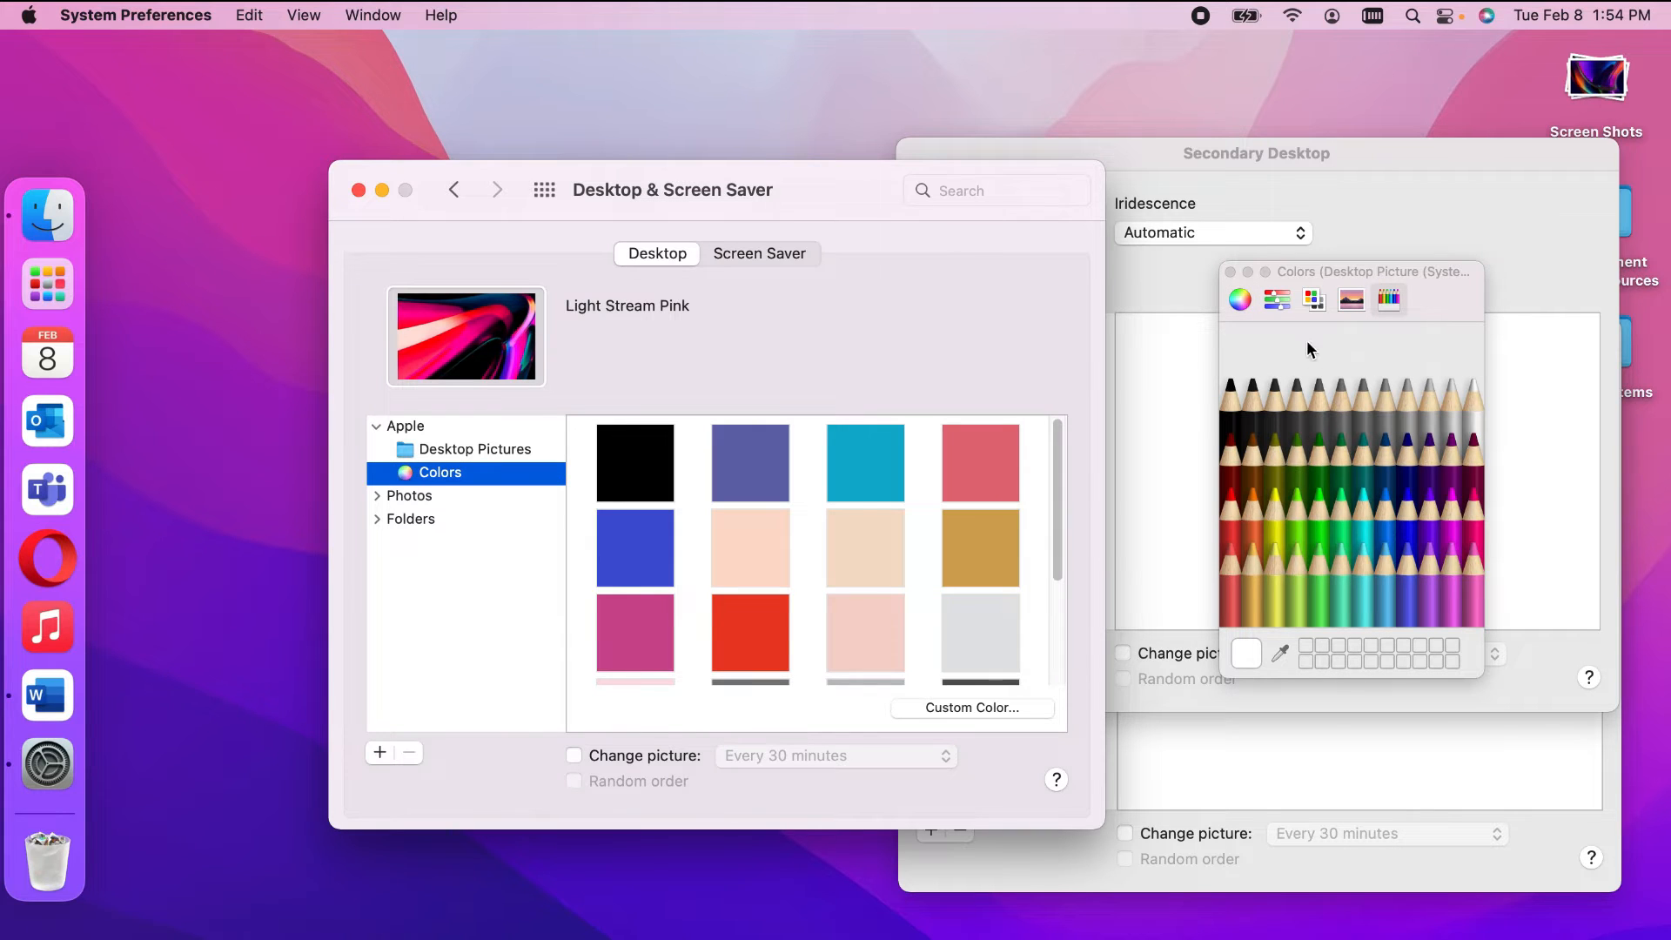
pyautogui.click(1230, 273)
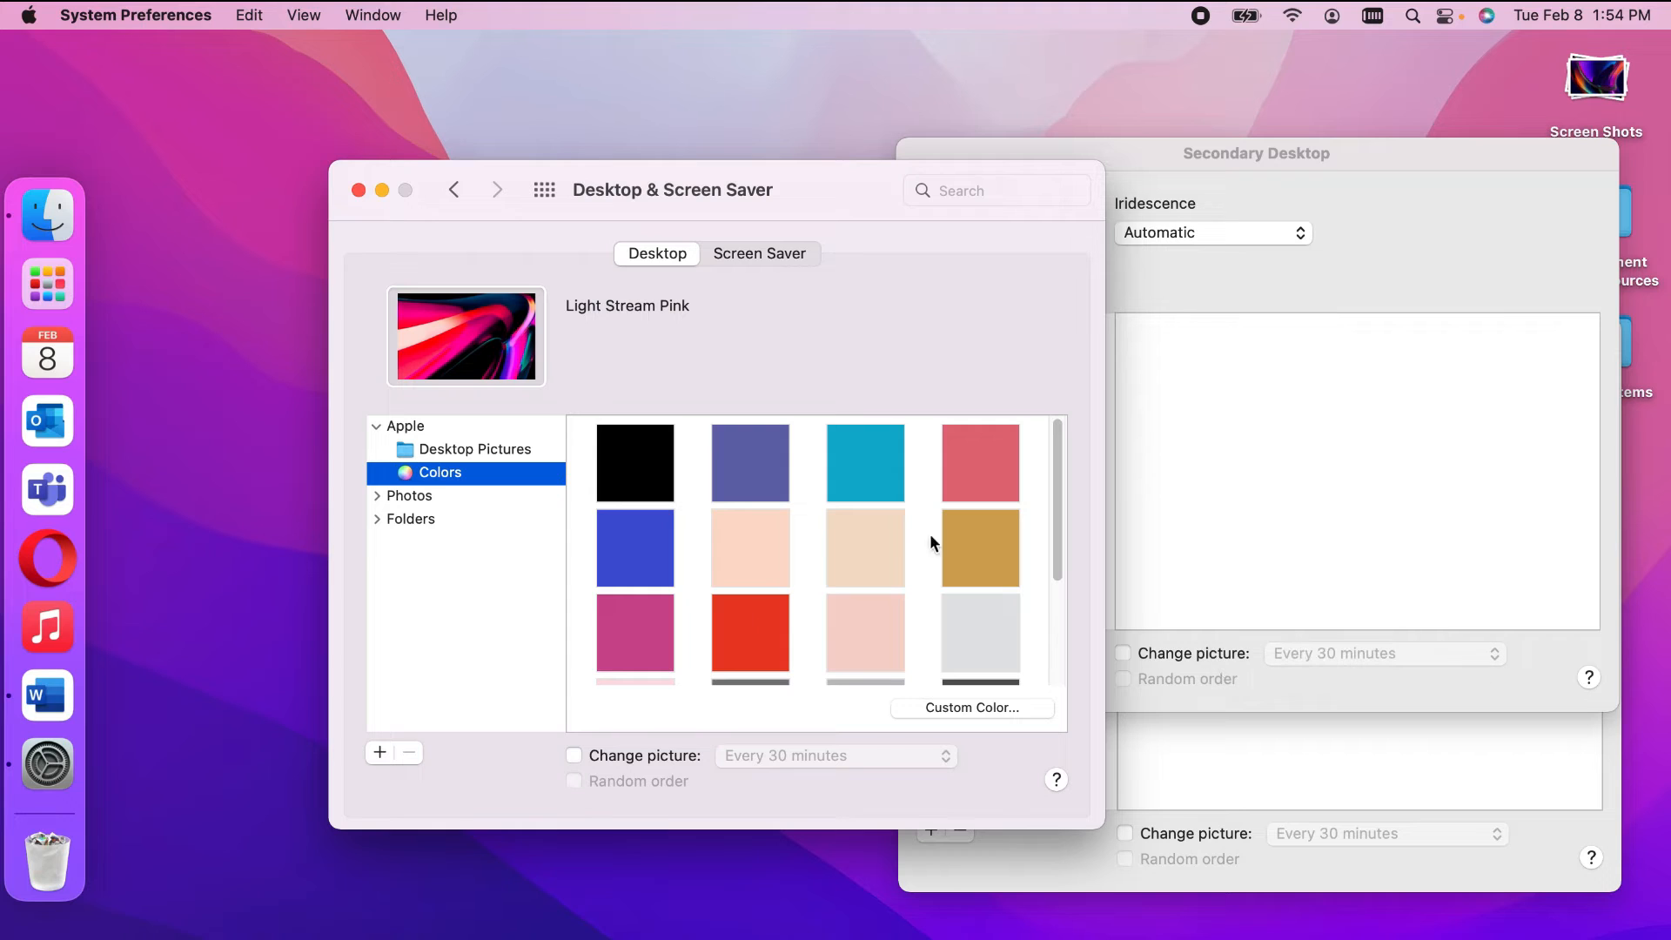
# Step: Set the main desktop background to Hello Green from Light and Dark Desktop in Apple's Desktop Pictures
pyautogui.click(464, 451)
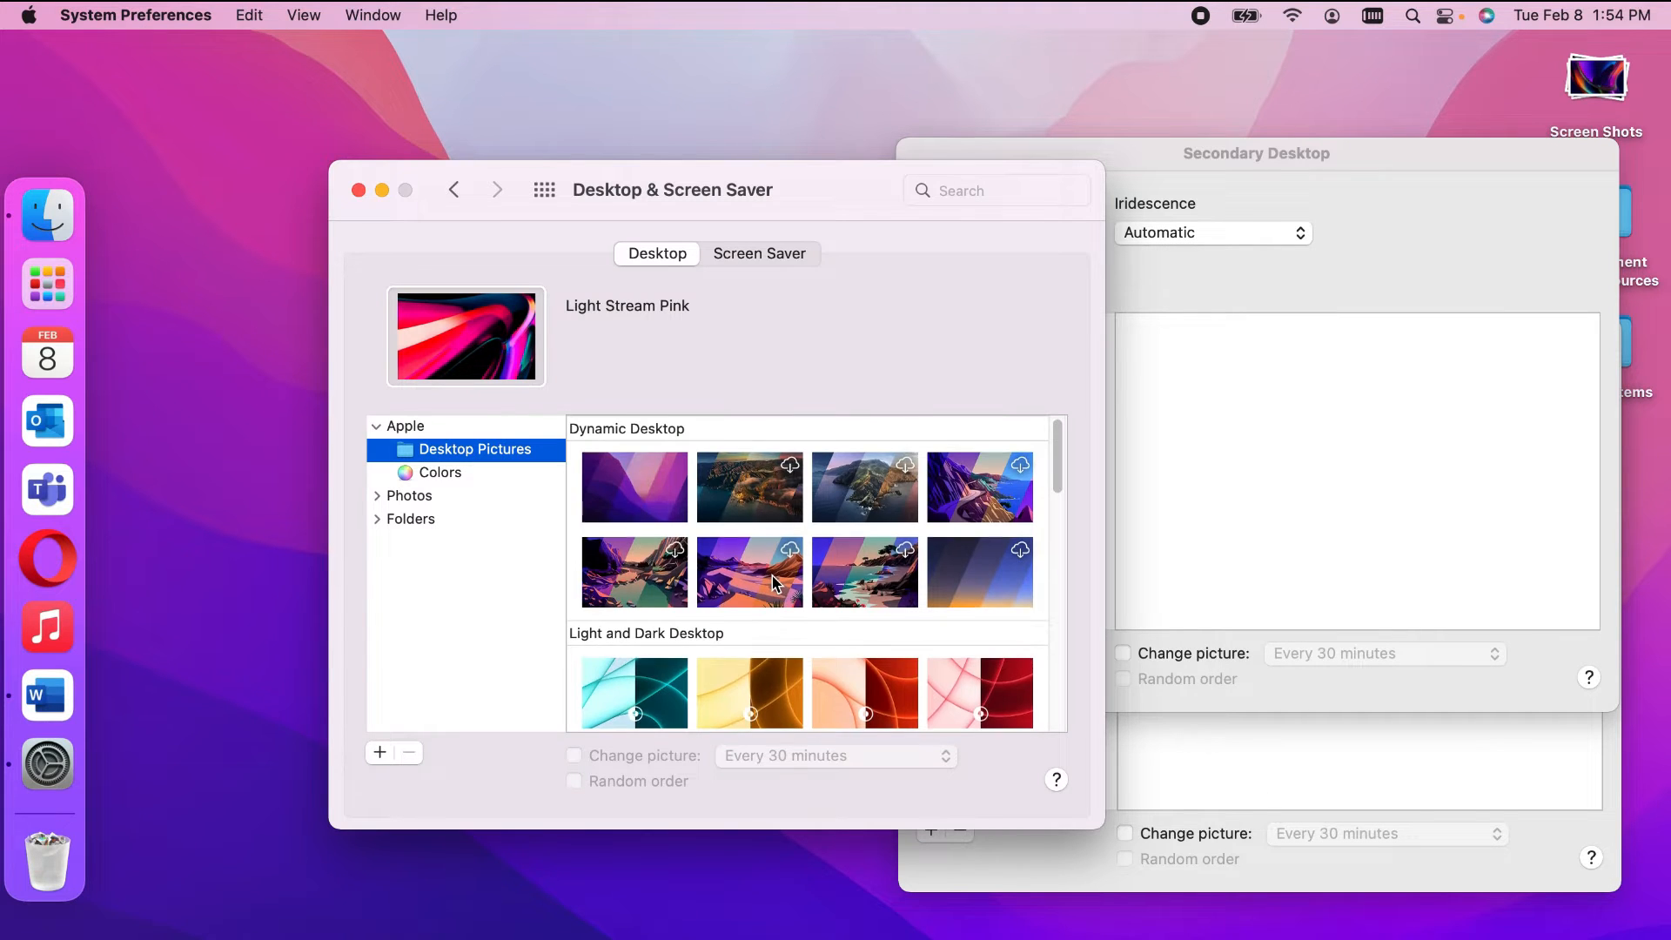
pyautogui.scroll(-5, 771, 583)
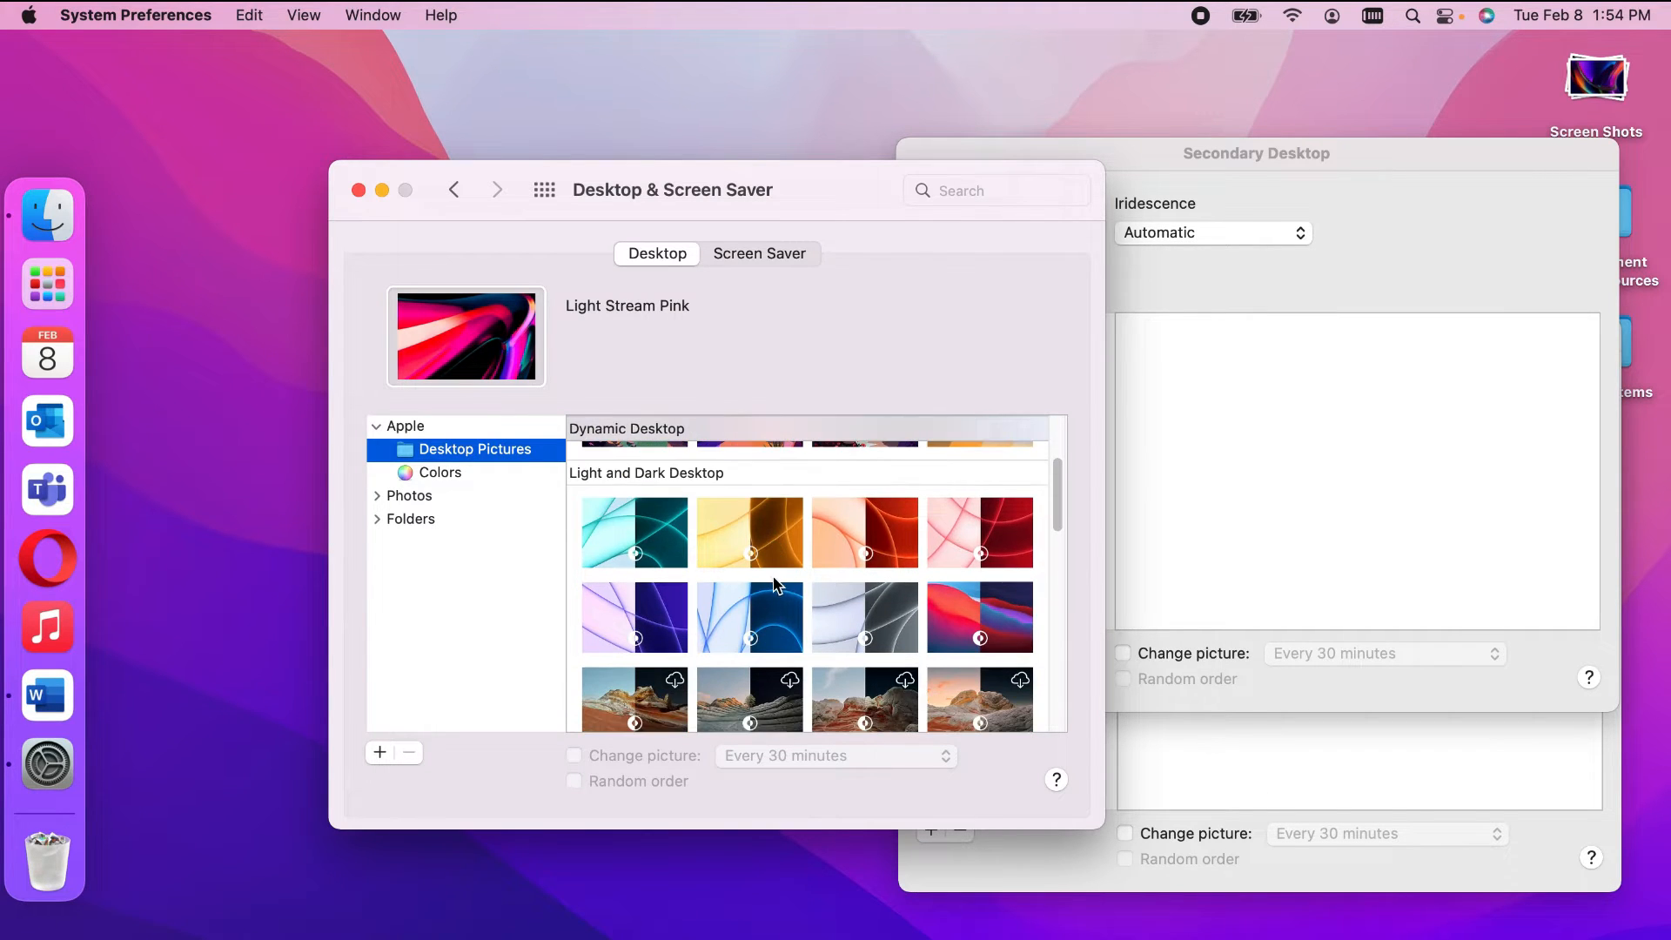
pyautogui.click(645, 523)
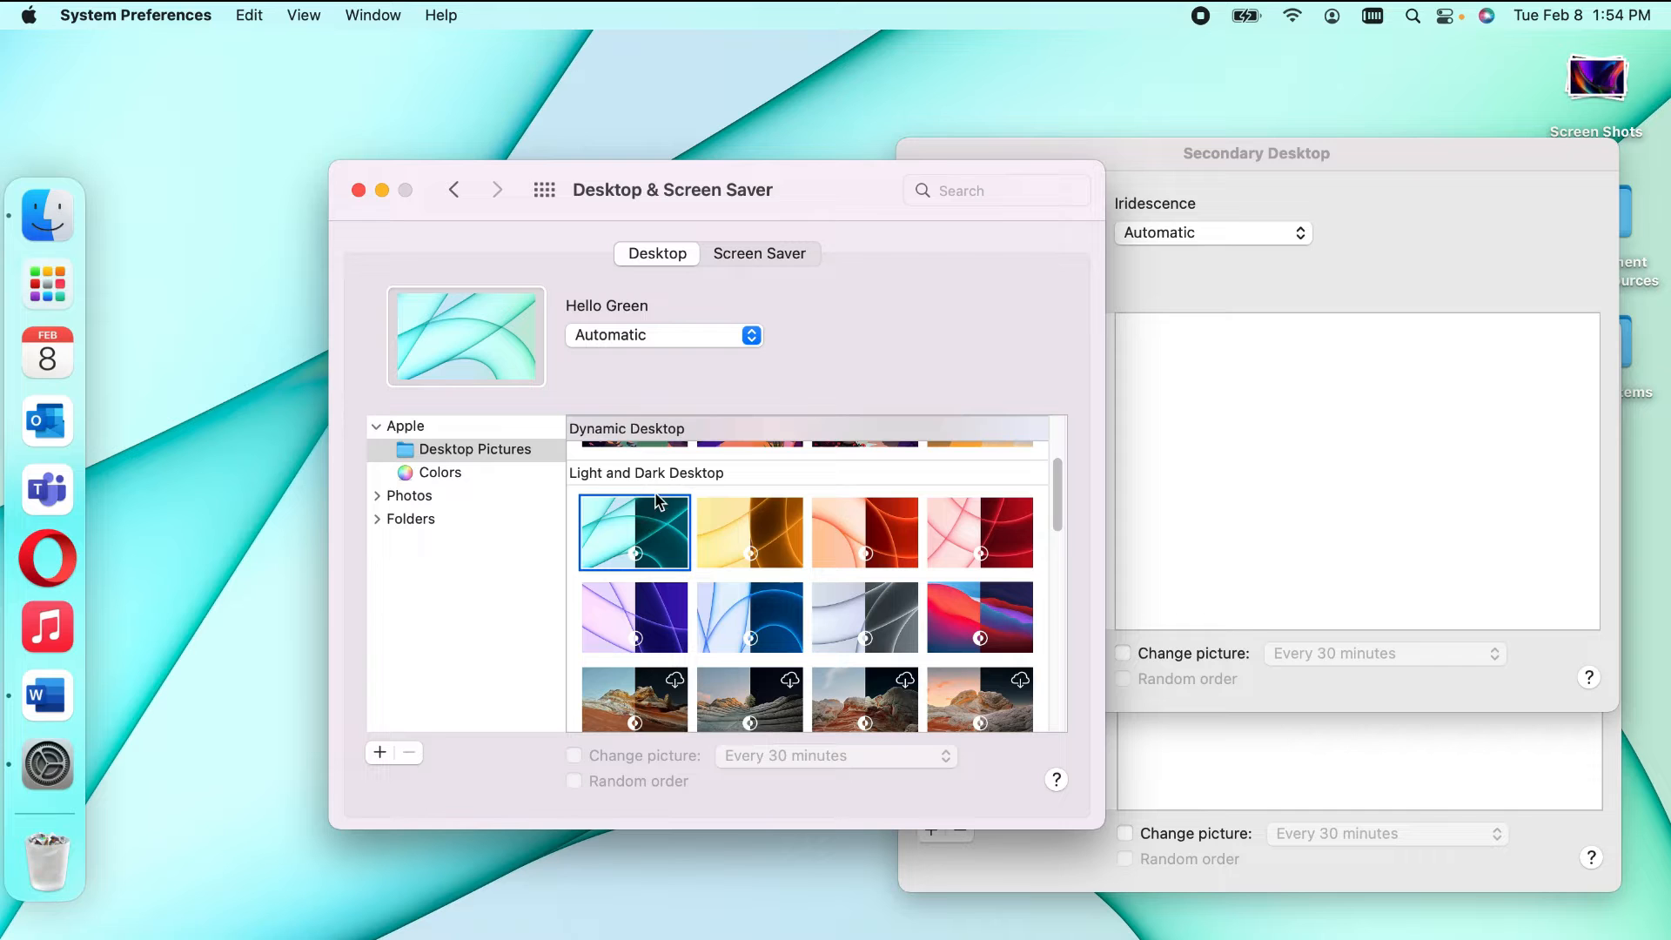
# Step: For the secondary desktop showing Iridescence, try Apple's Hello Yellow and Hello Orange pictures and settle on Hello Pink
pyautogui.moveTo(808, 181); pyautogui.dragTo(634, 155)
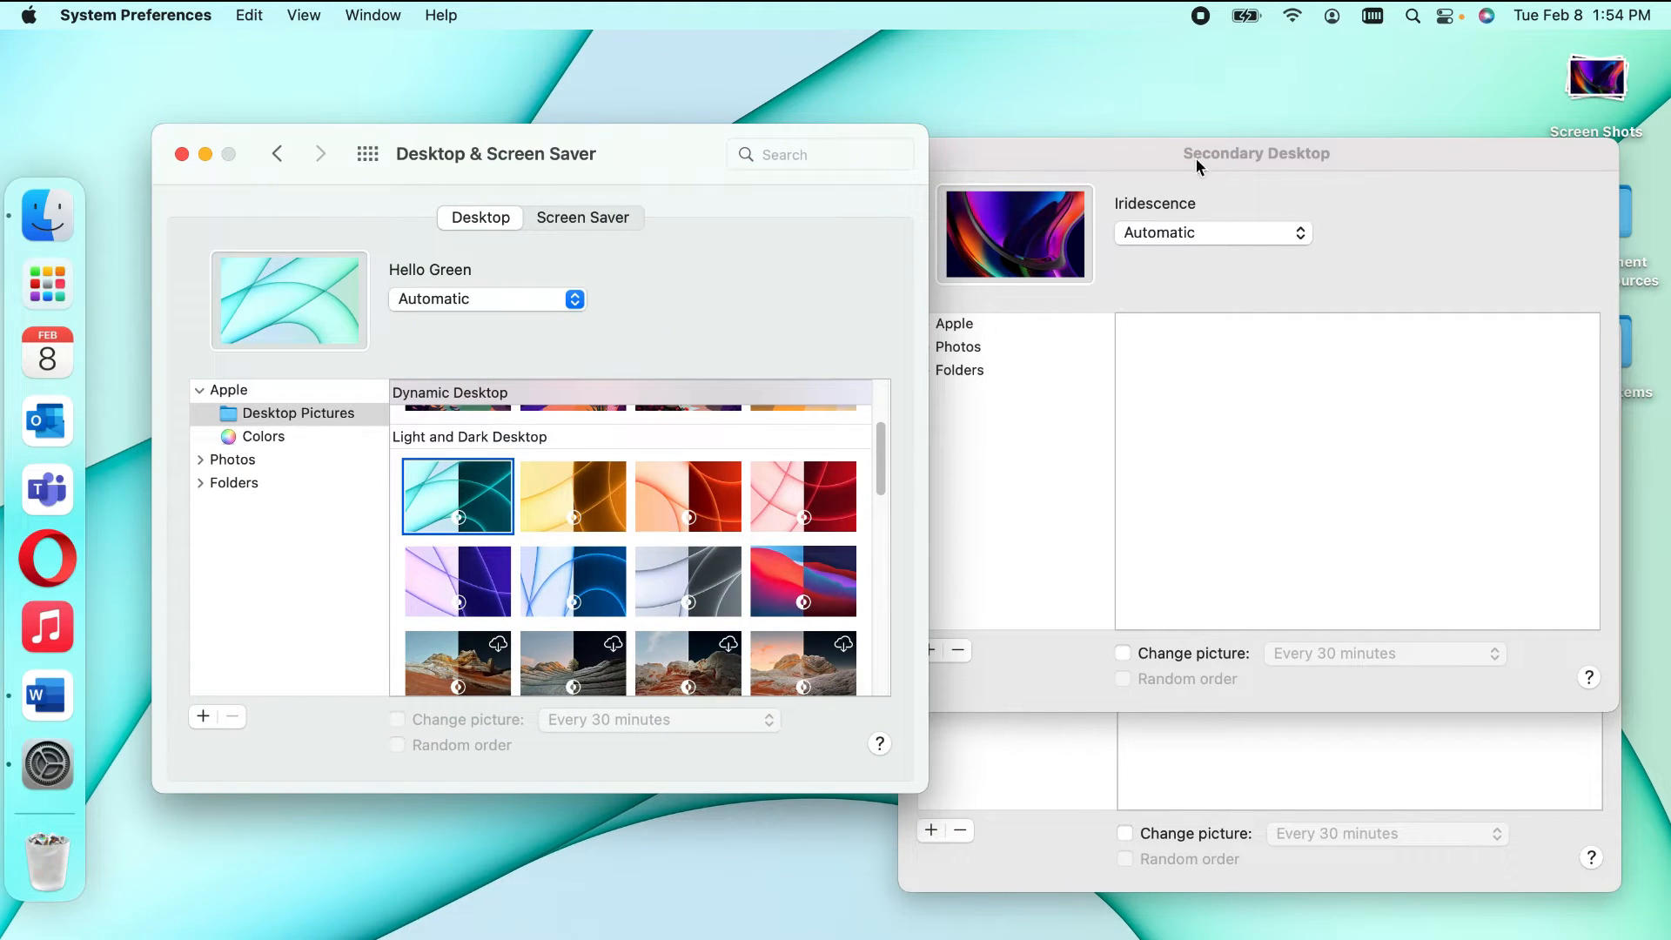
pyautogui.moveTo(1374, 159); pyautogui.dragTo(1023, 214)
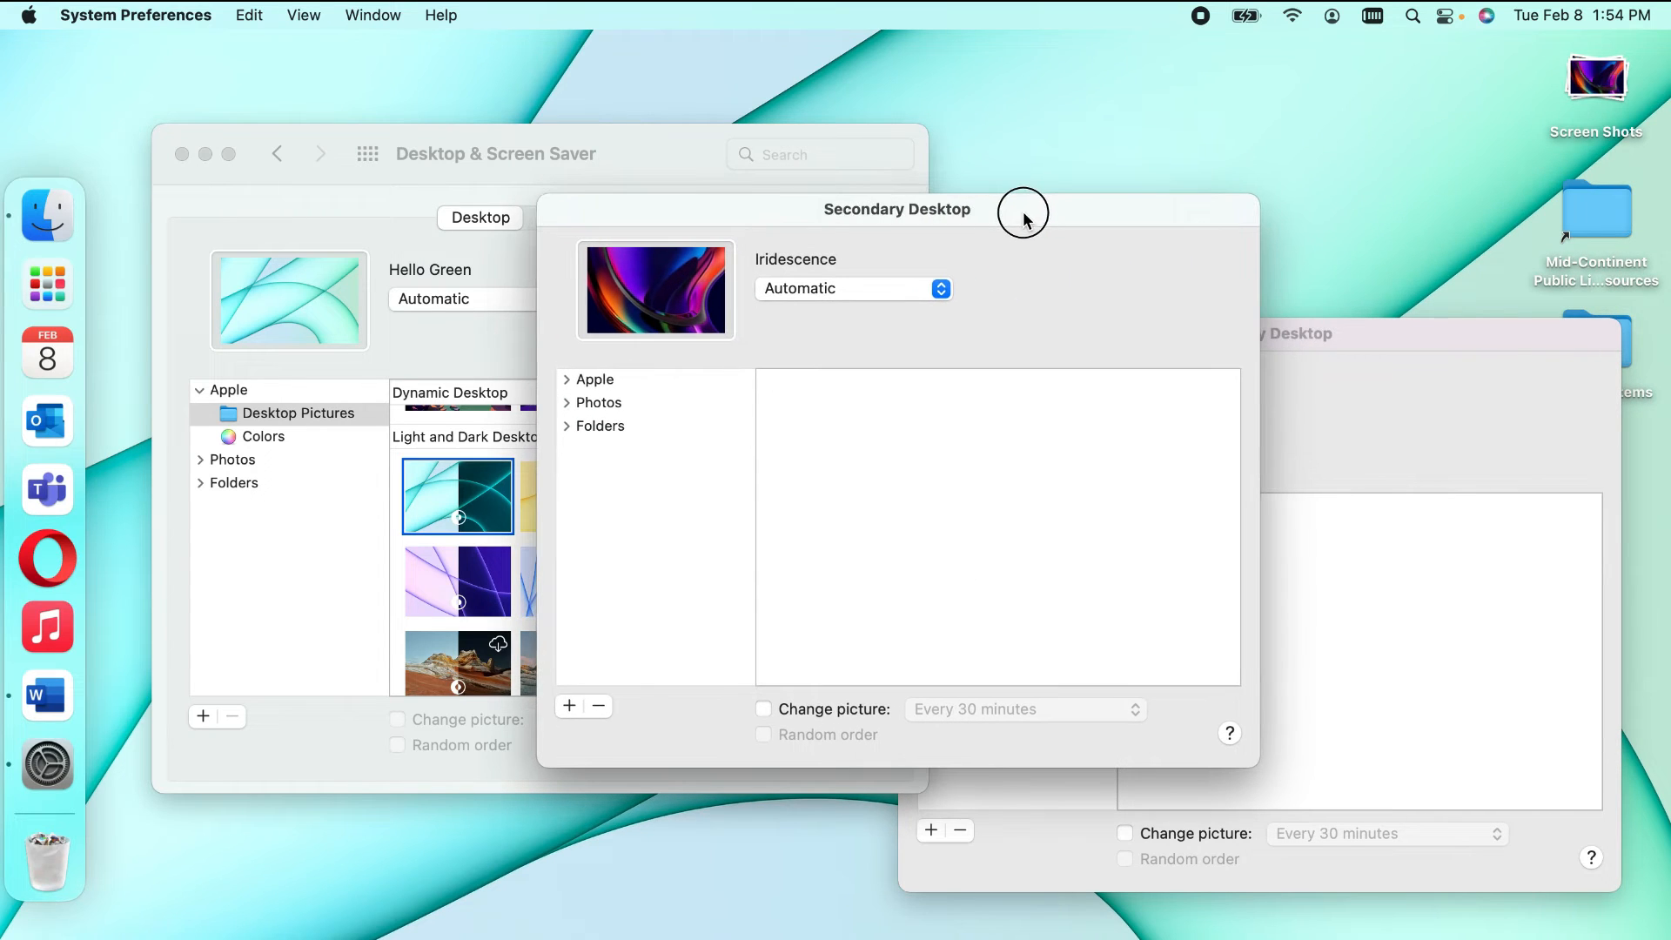
pyautogui.click(567, 380)
pyautogui.click(638, 401)
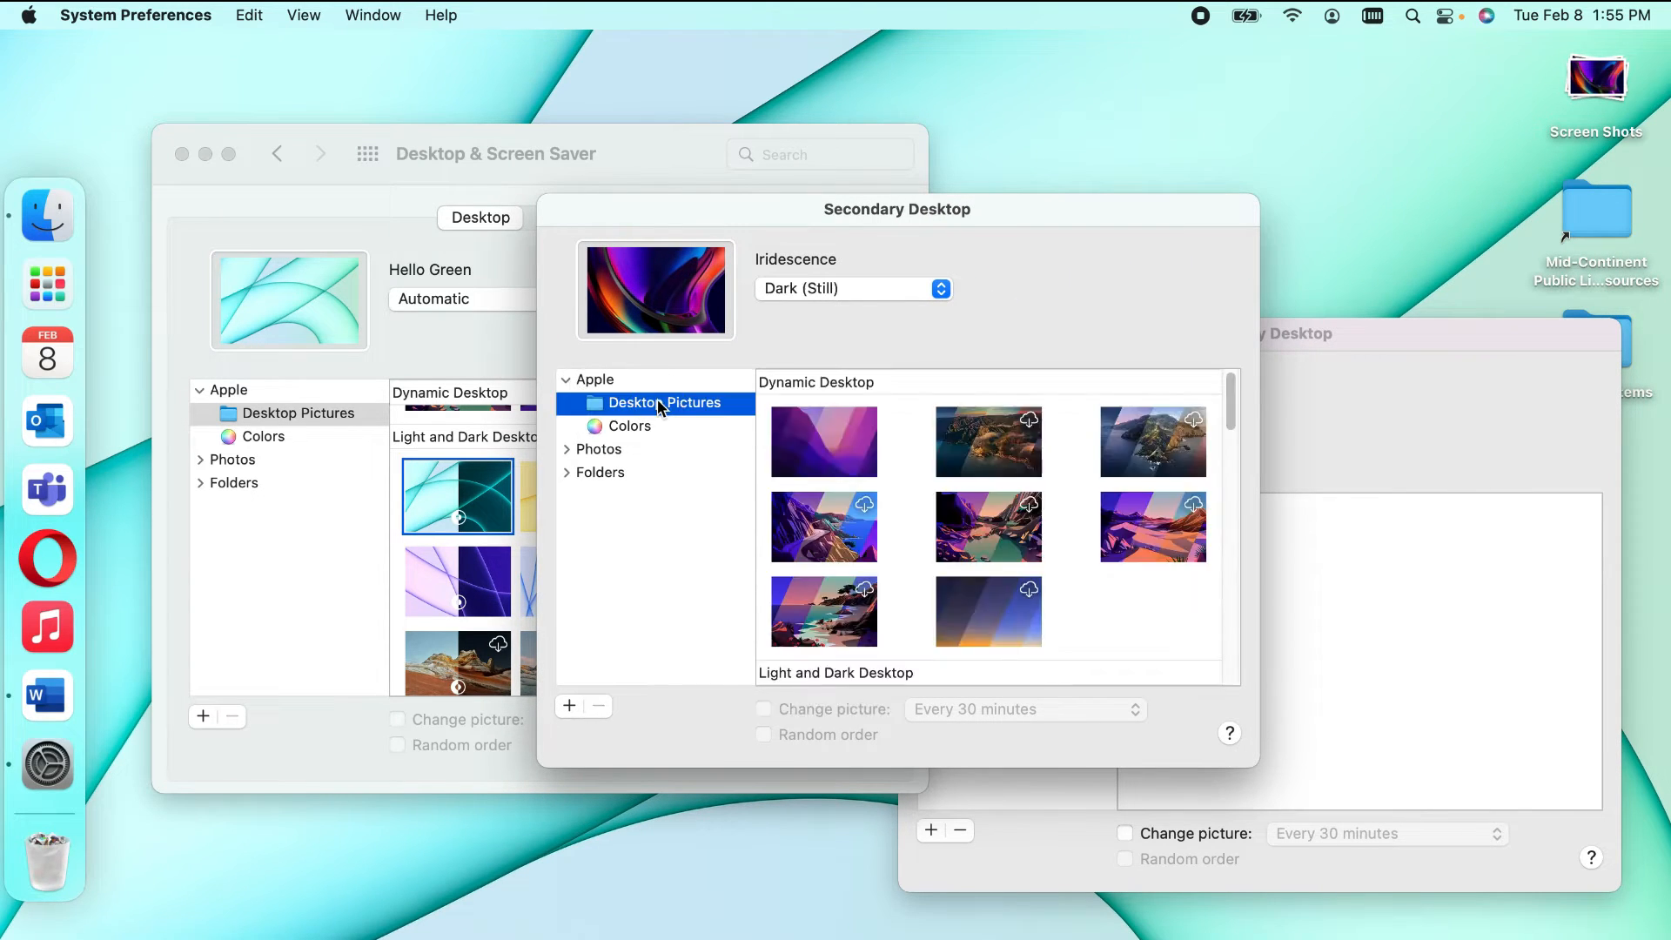
pyautogui.scroll(-3, 972, 484)
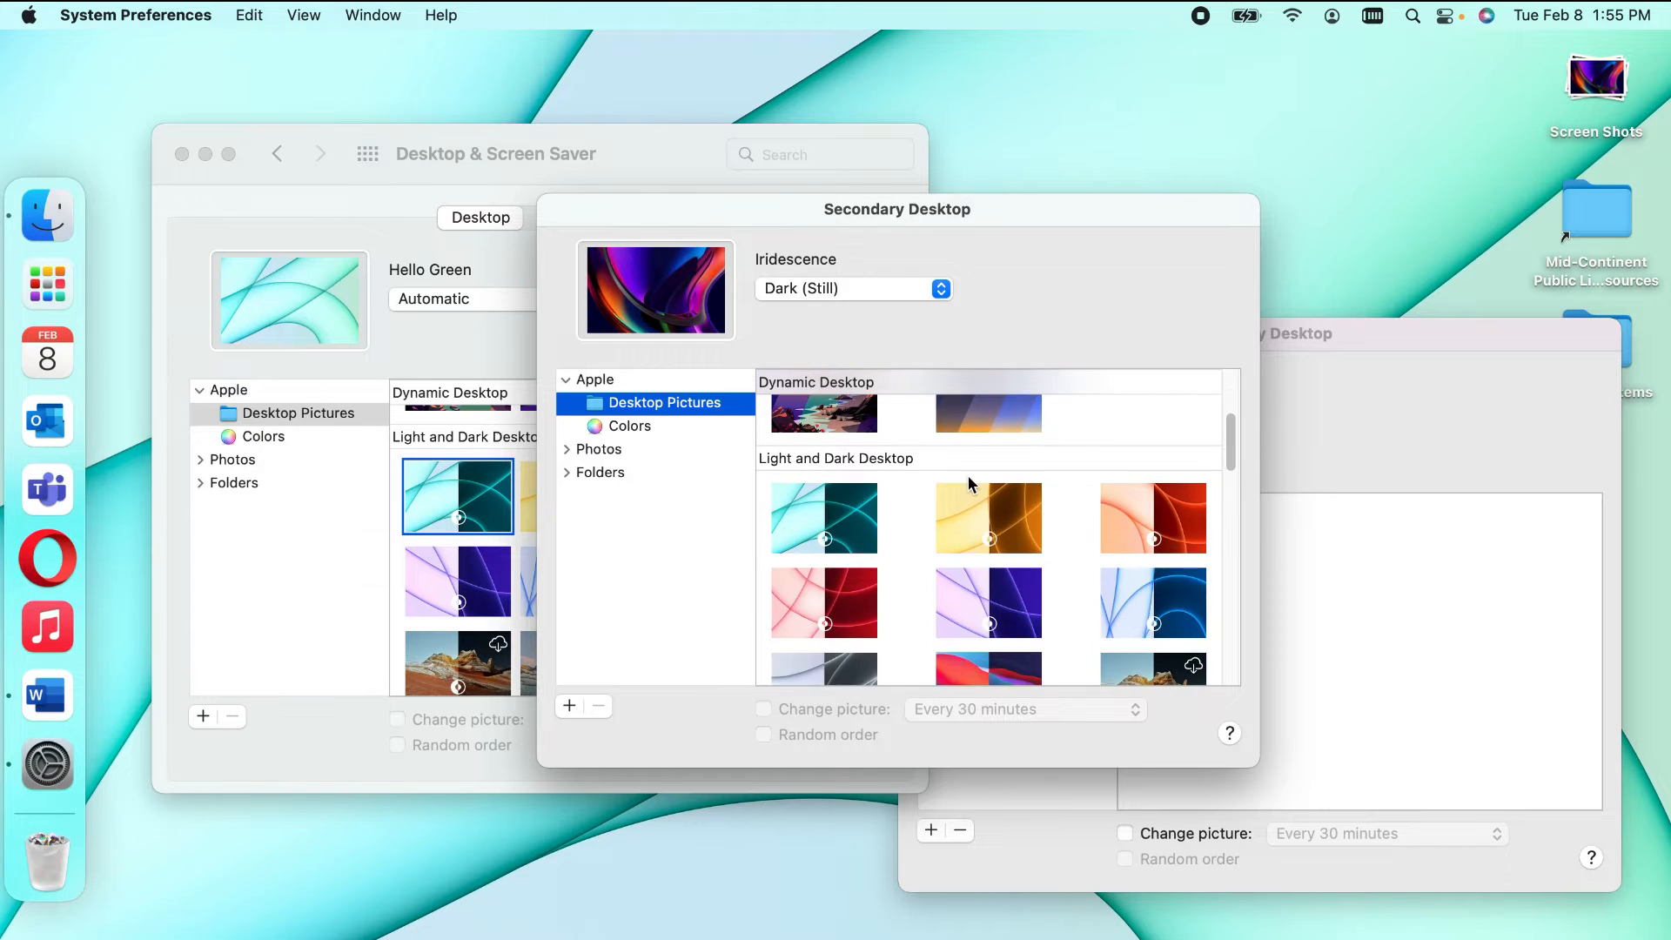
pyautogui.click(982, 528)
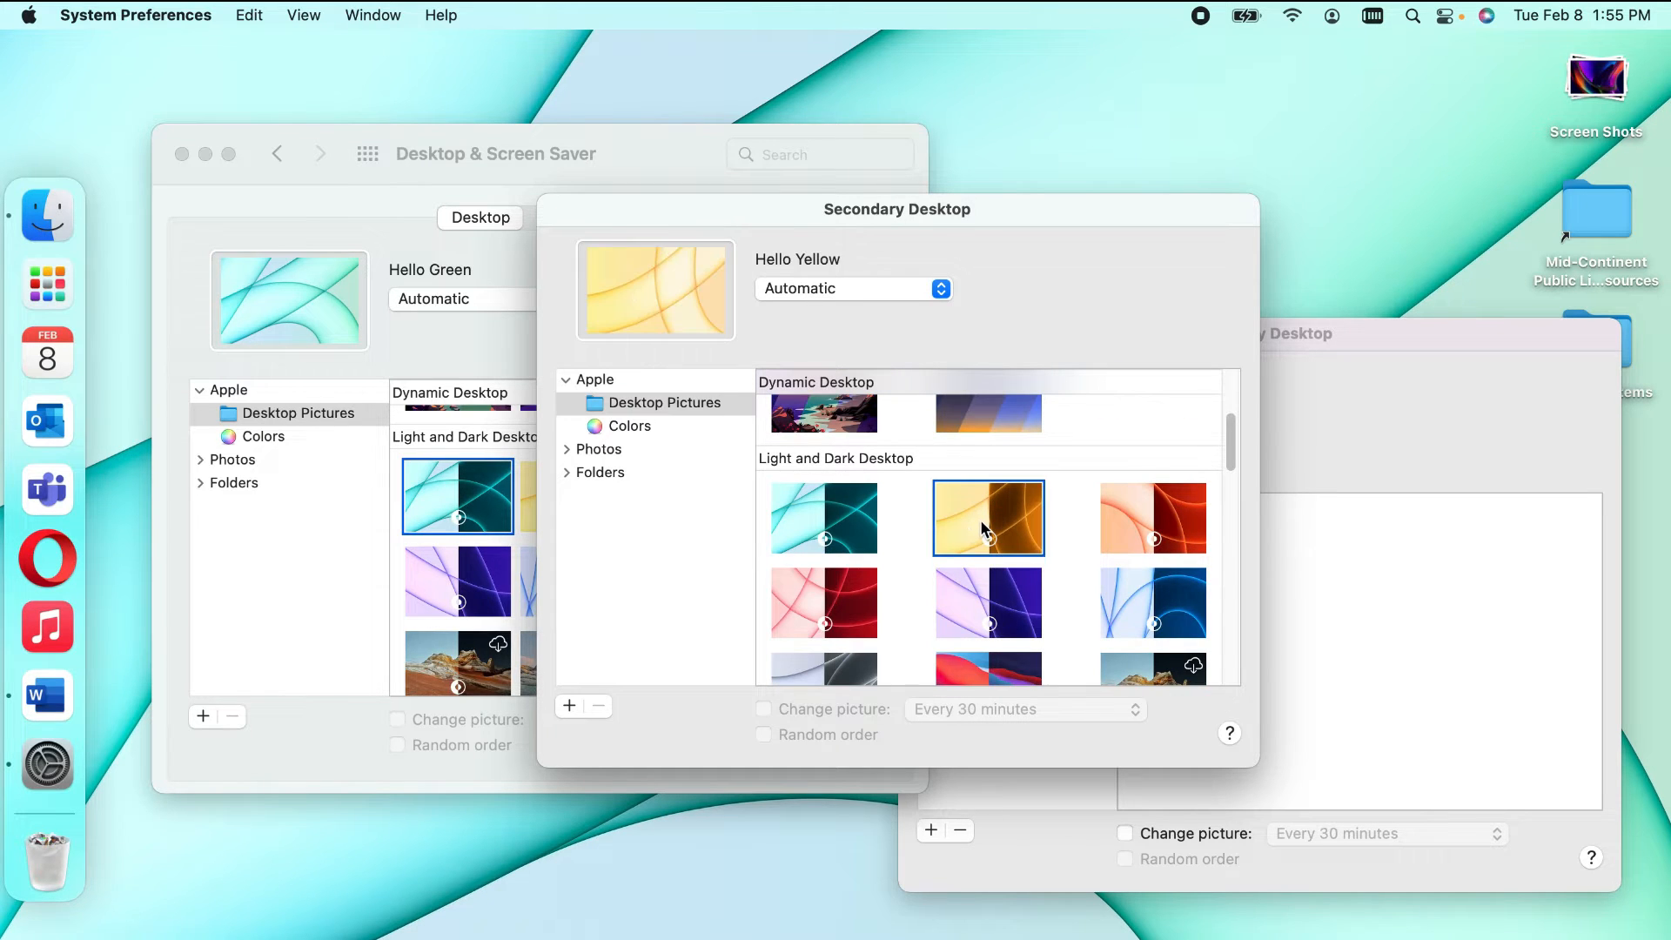
pyautogui.click(1175, 522)
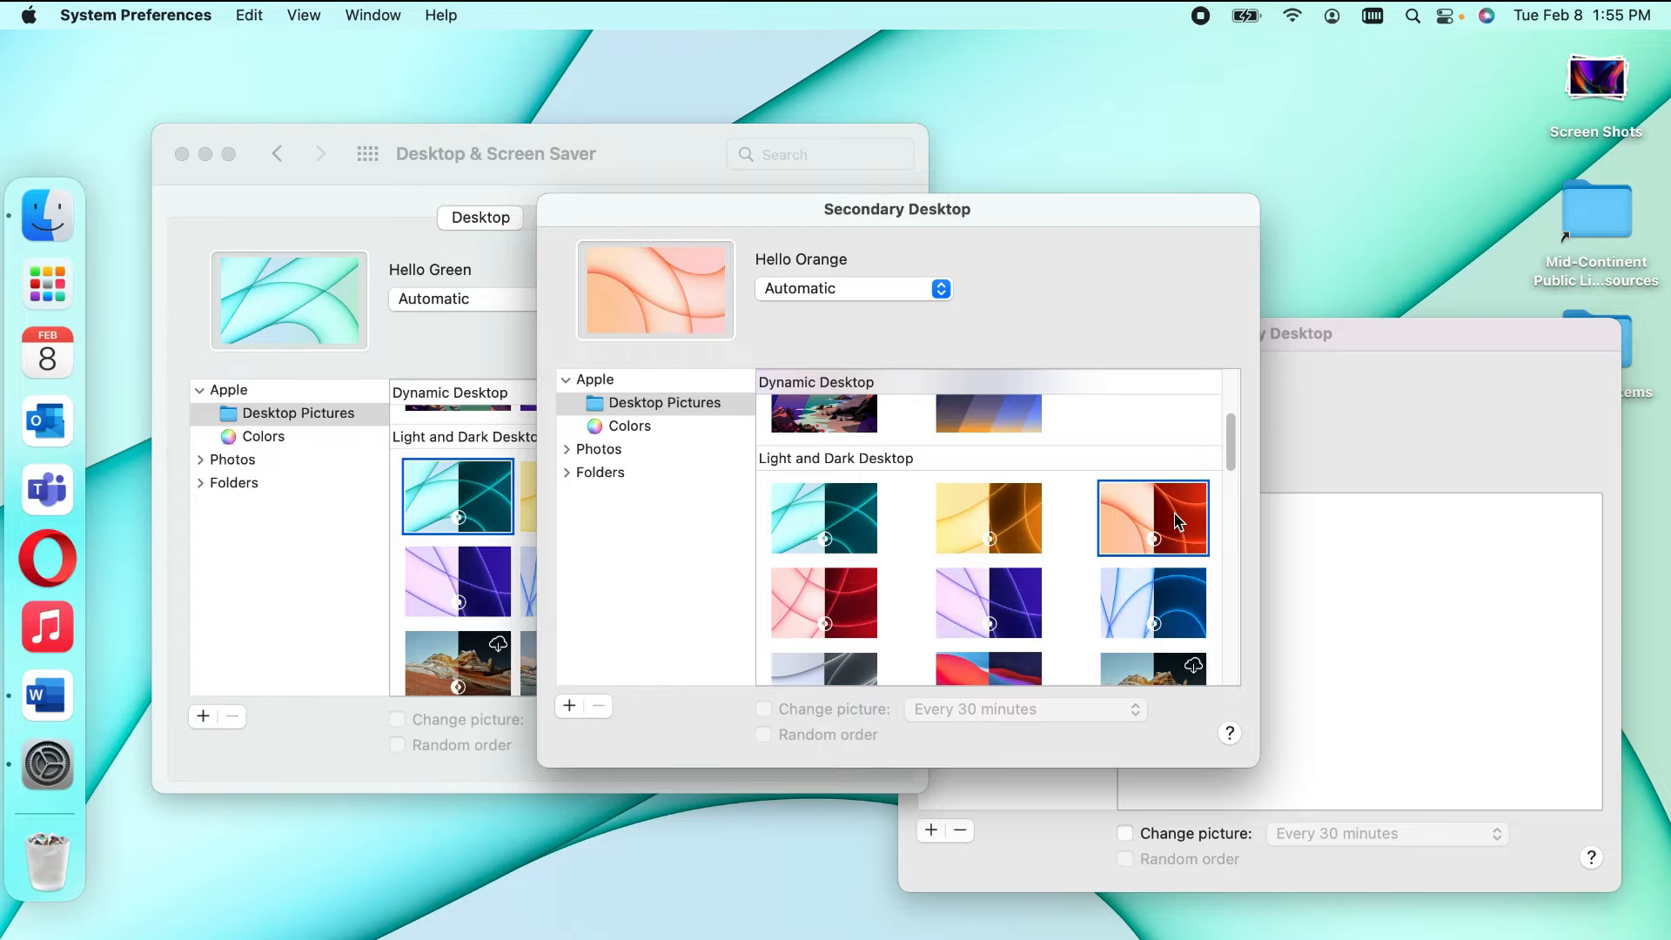
pyautogui.click(856, 613)
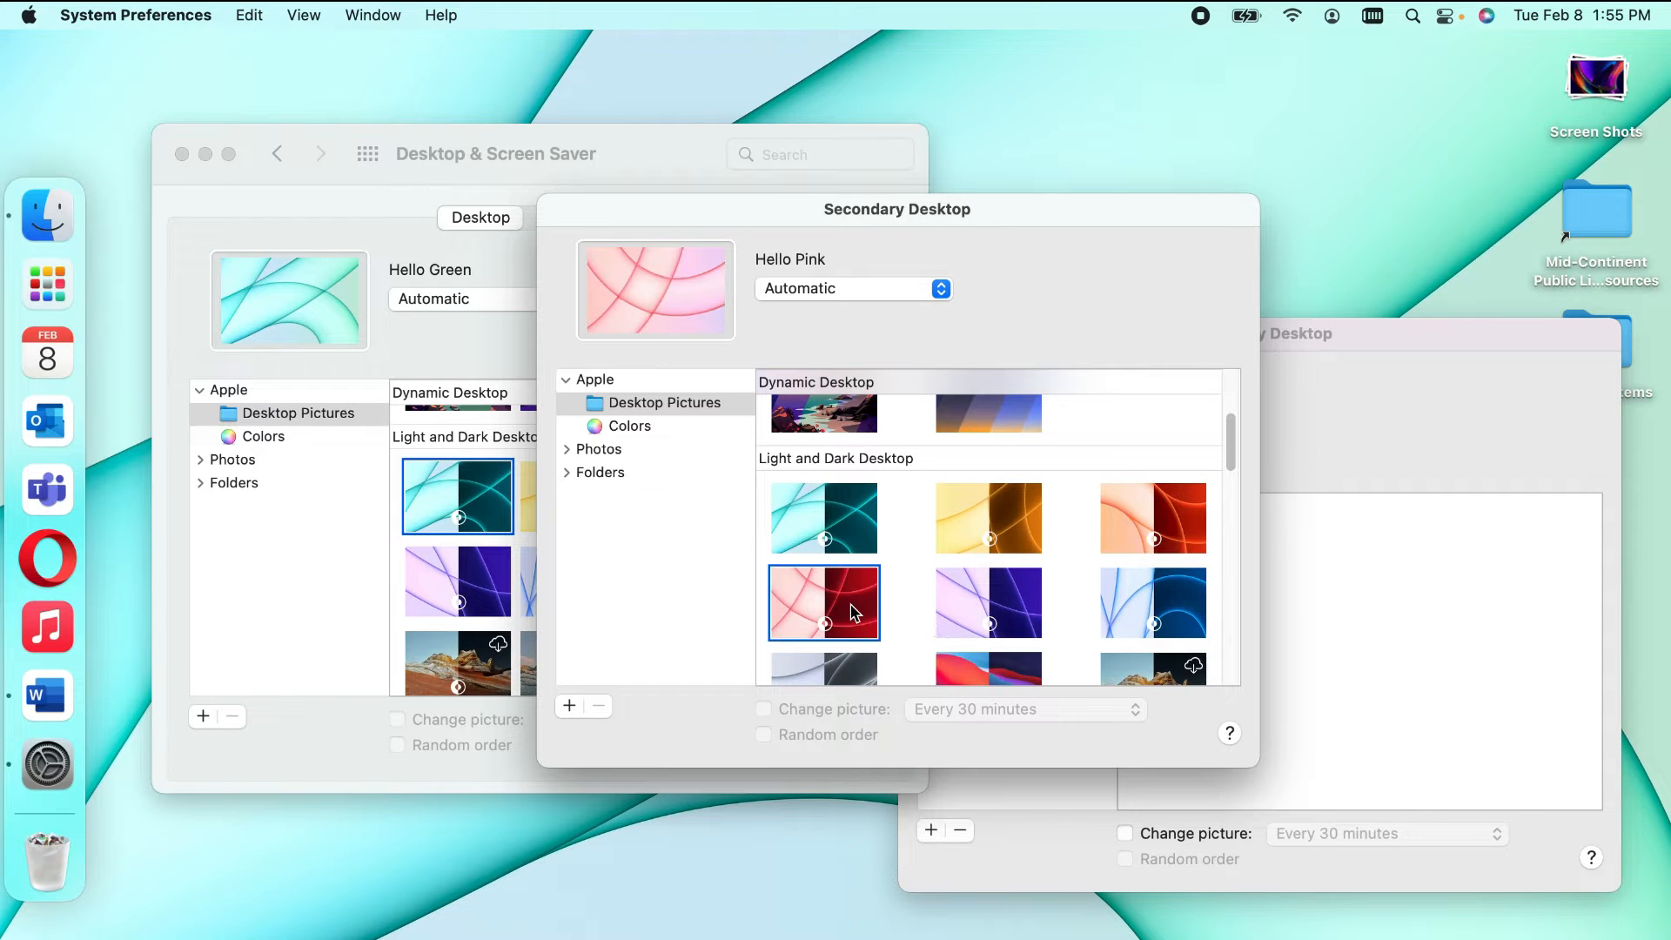
# Step: Set the secondary desktop showing Light Stream Blue to Hello Purple from Light and Dark Desktop in Apple's Desktop Pictures
pyautogui.moveTo(1097, 206); pyautogui.dragTo(835, 155)
pyautogui.moveTo(1406, 344); pyautogui.dragTo(1130, 165)
pyautogui.click(652, 327)
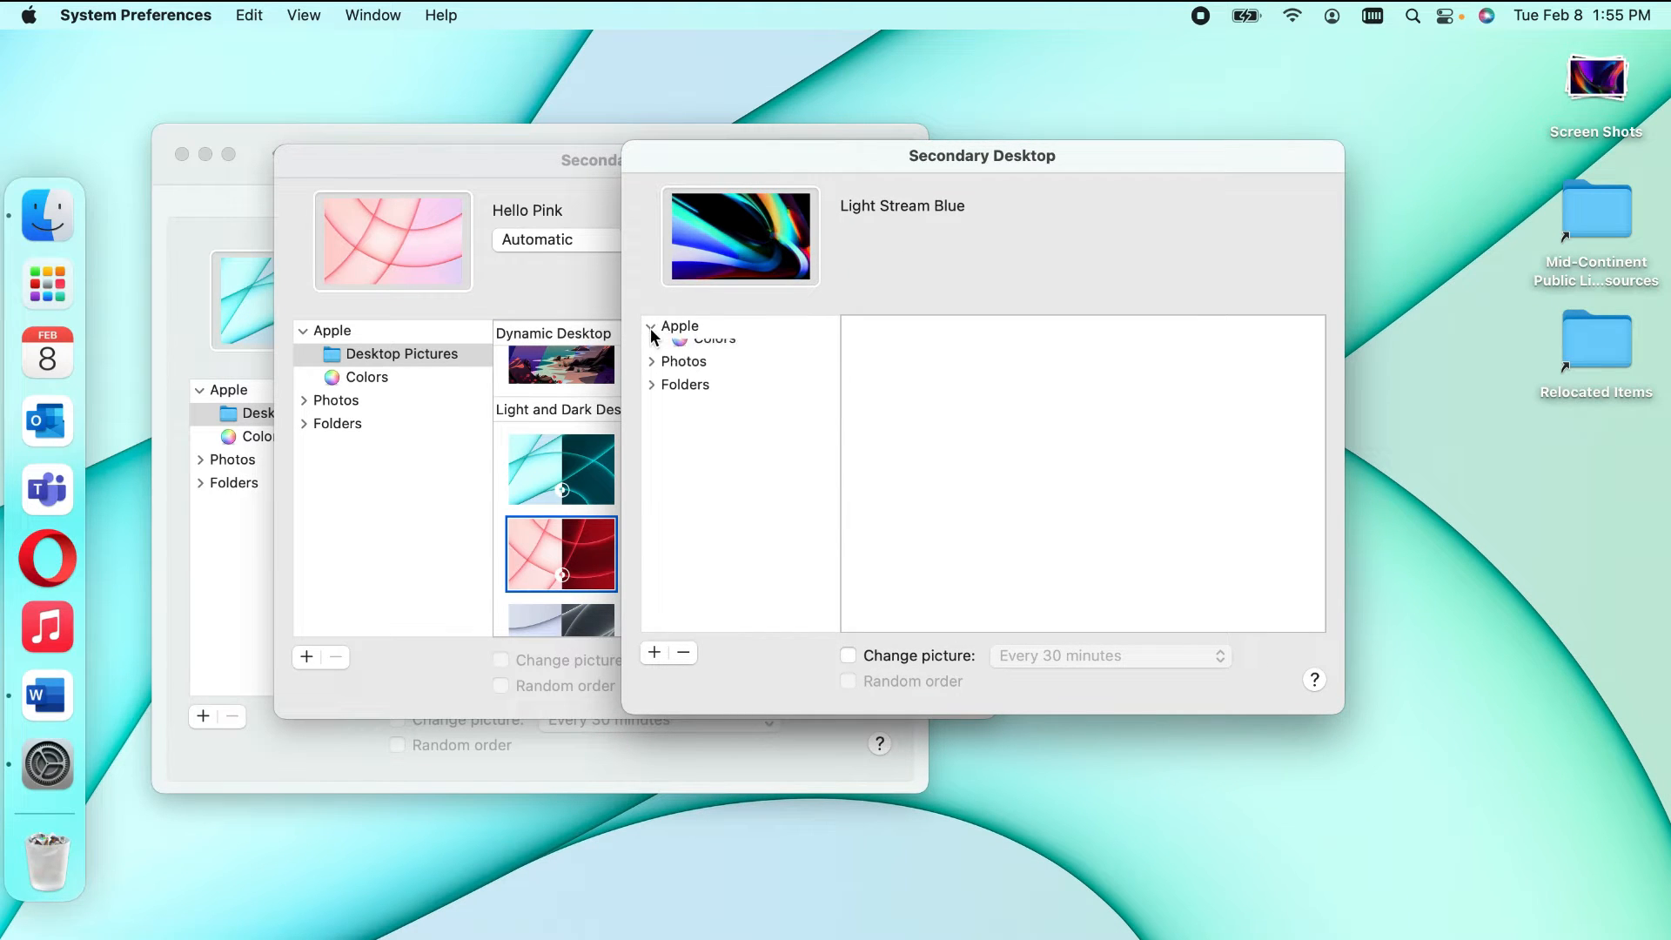
pyautogui.click(736, 357)
pyautogui.scroll(-5, 984, 483)
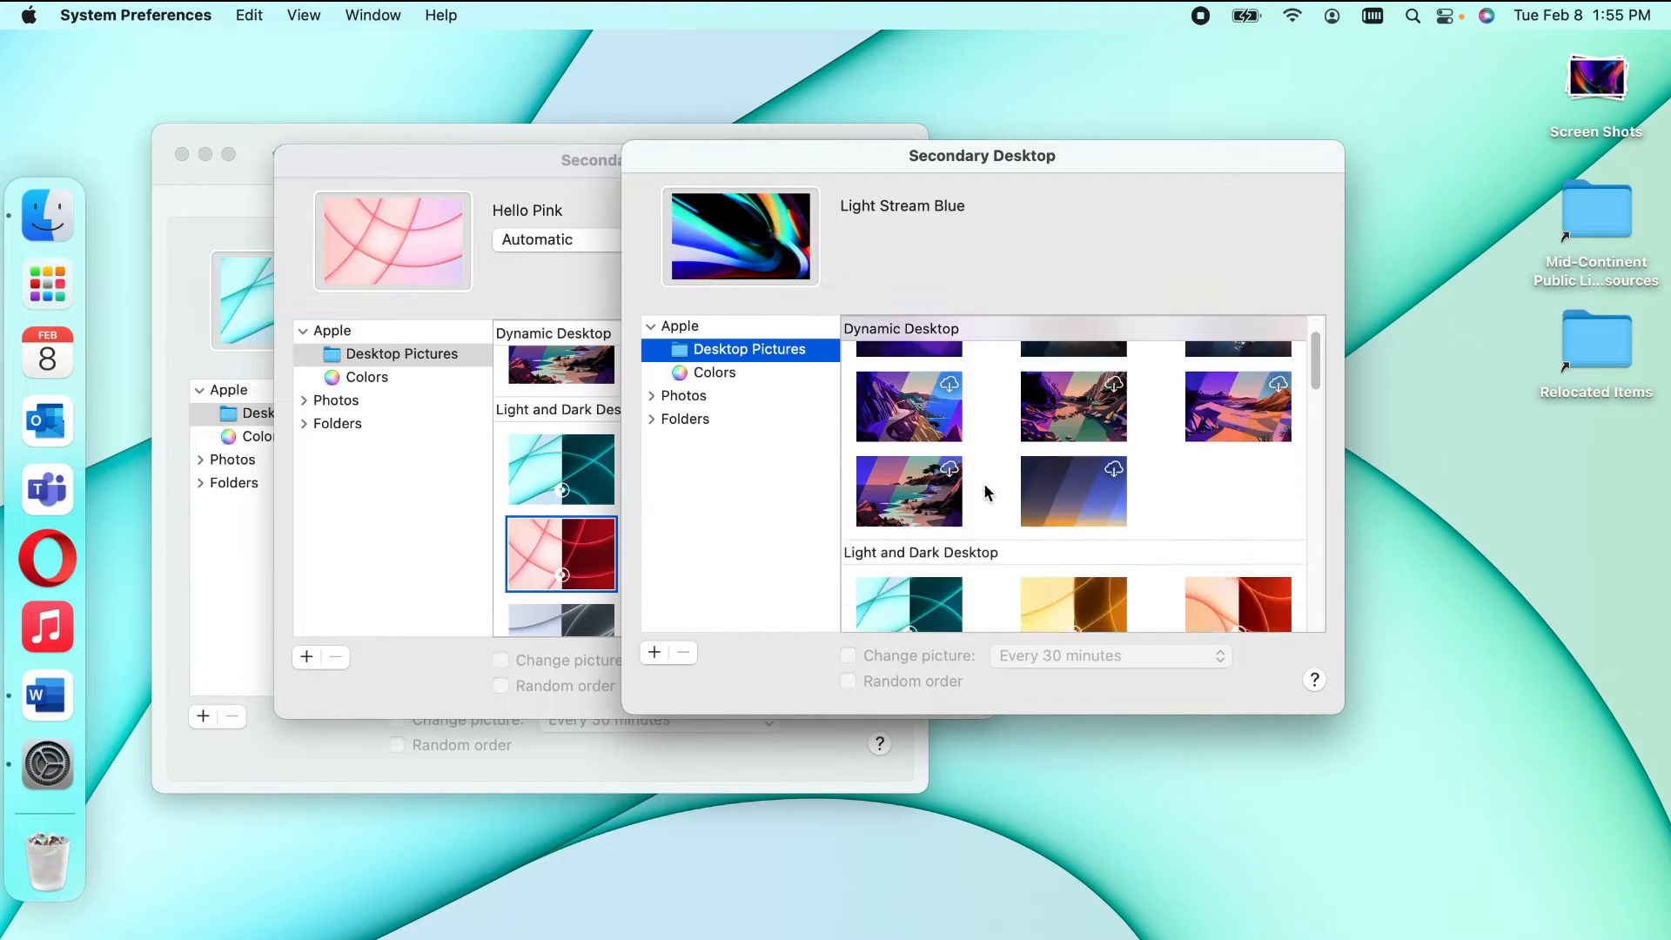
pyautogui.click(1090, 573)
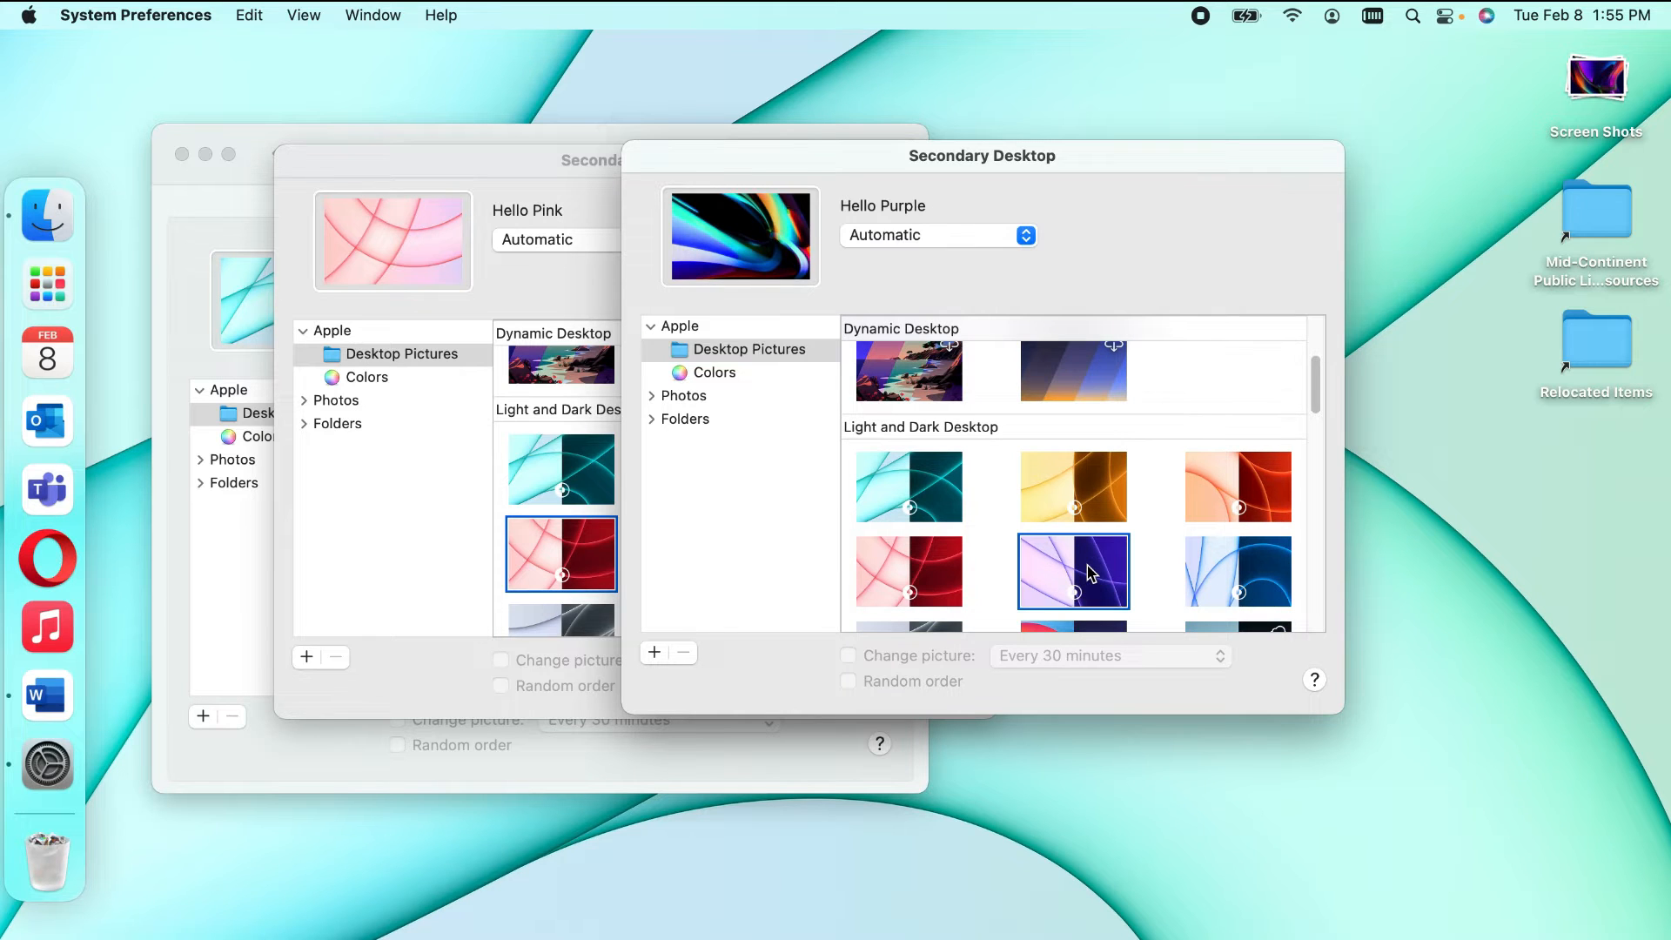
pyautogui.scroll(-5, 1111, 477)
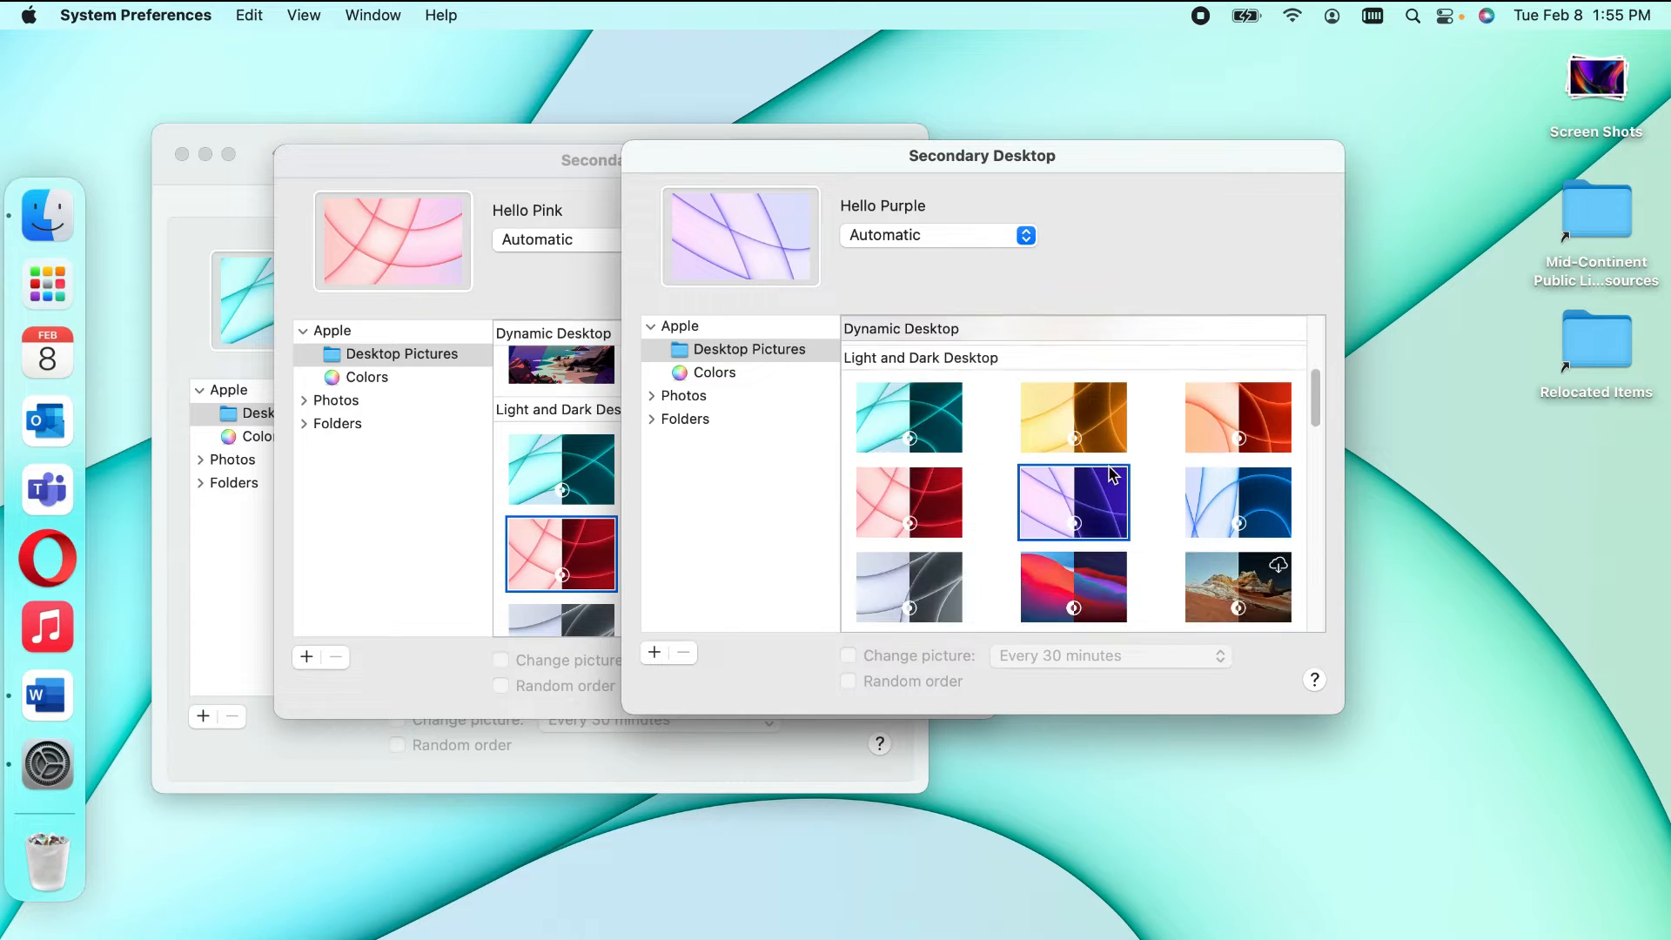
pyautogui.scroll(-2, 1112, 475)
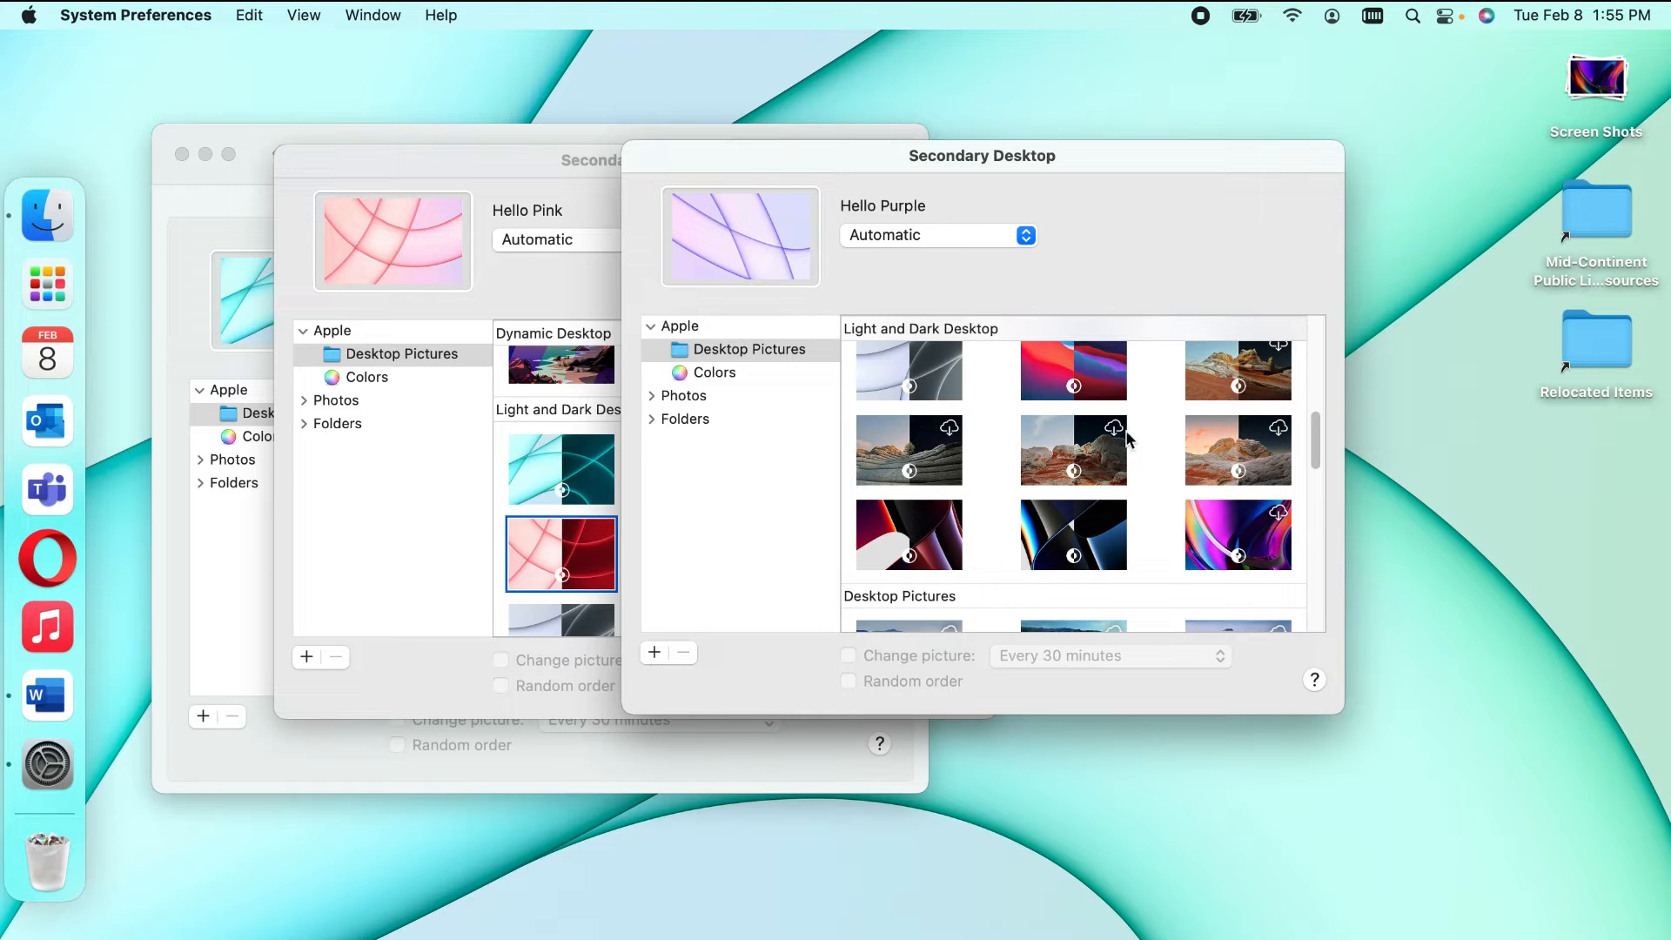
# Step: Uncover the Hello Pink secondary desktop window and set its background appearance to Dark (Still)
pyautogui.moveTo(678, 145); pyautogui.dragTo(930, 173)
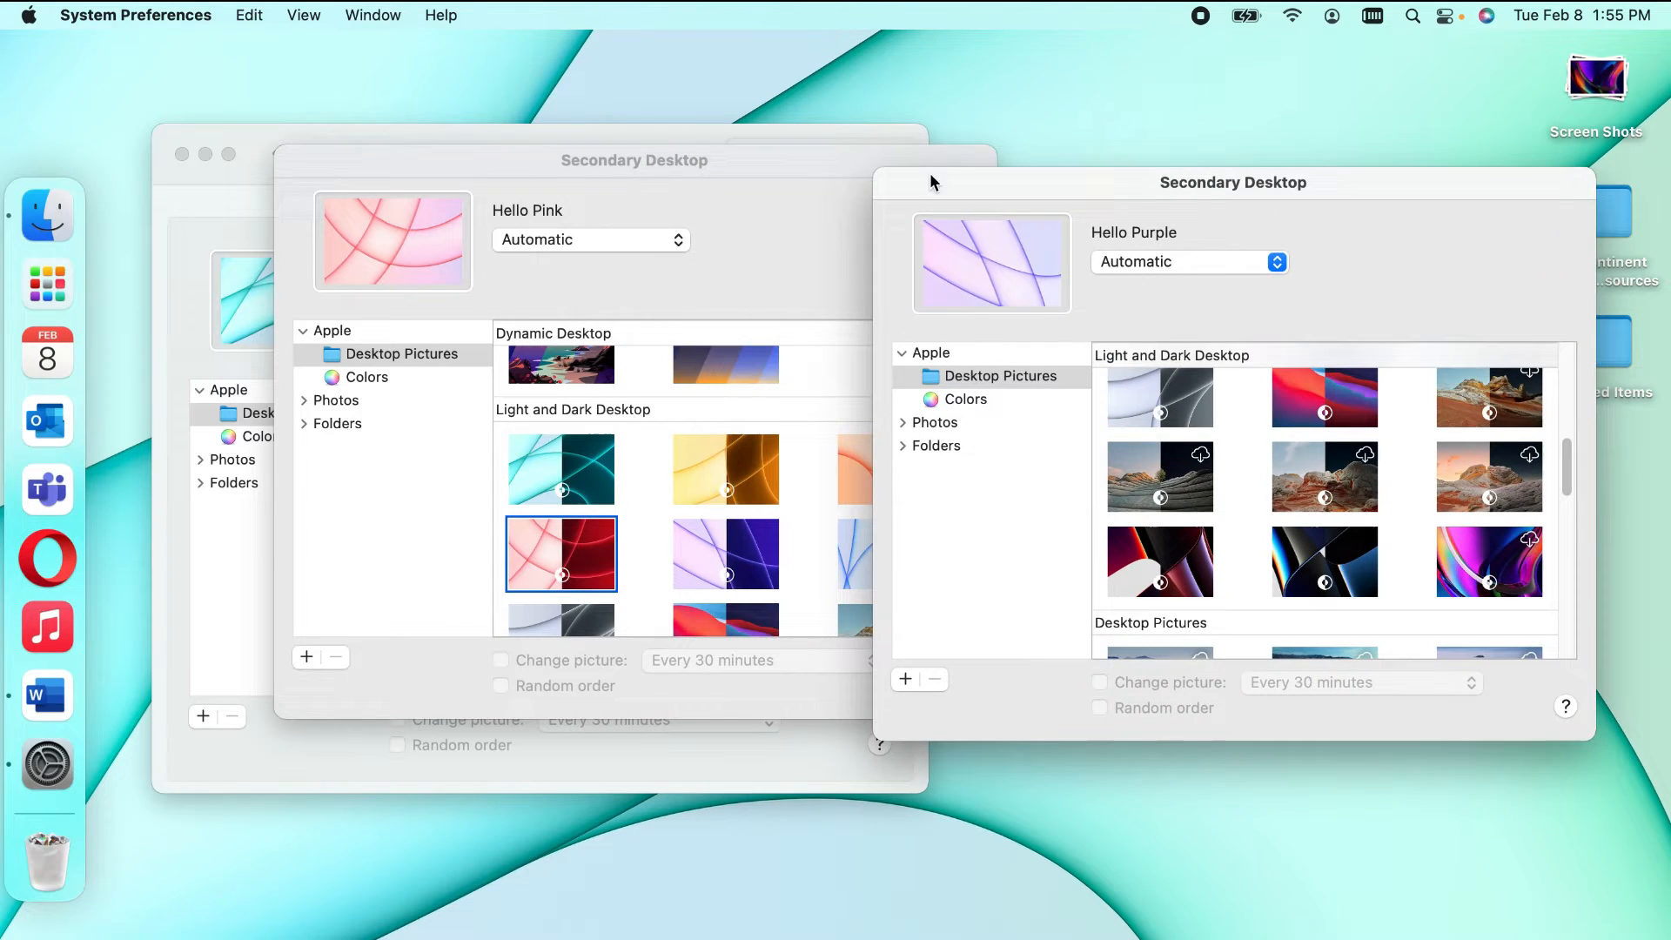
pyautogui.click(682, 172)
pyautogui.click(670, 241)
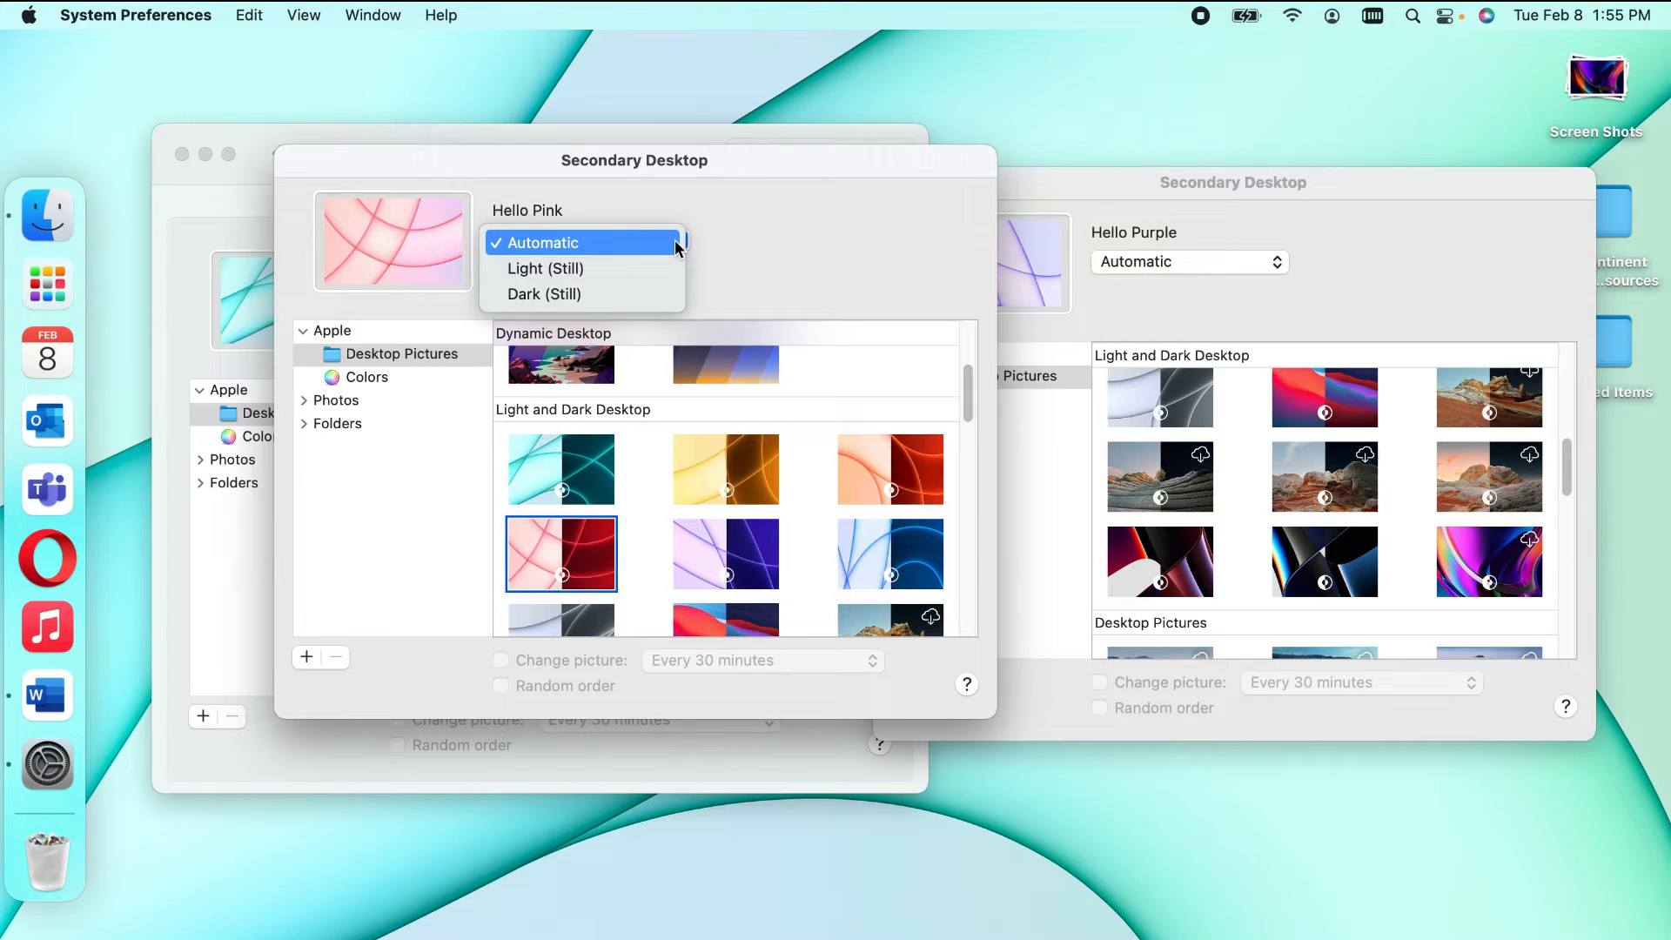
pyautogui.click(642, 292)
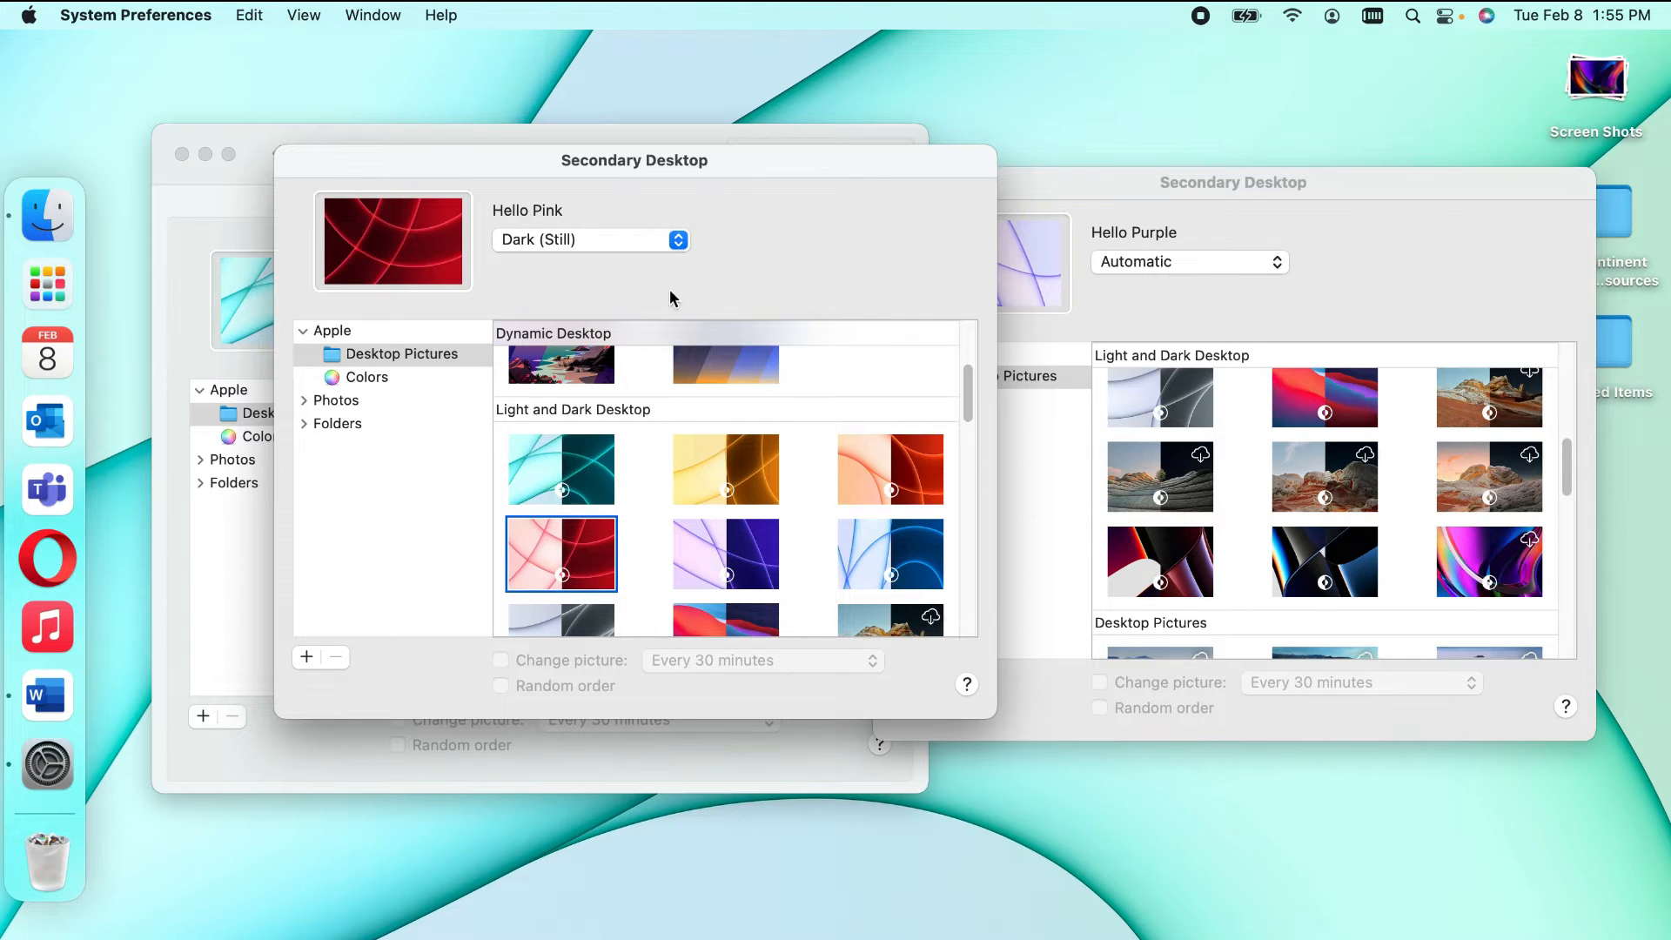
# Step: Set the Hello Purple secondary desktop's background appearance to Dark (Still)
pyautogui.click(1301, 263)
pyautogui.click(1267, 269)
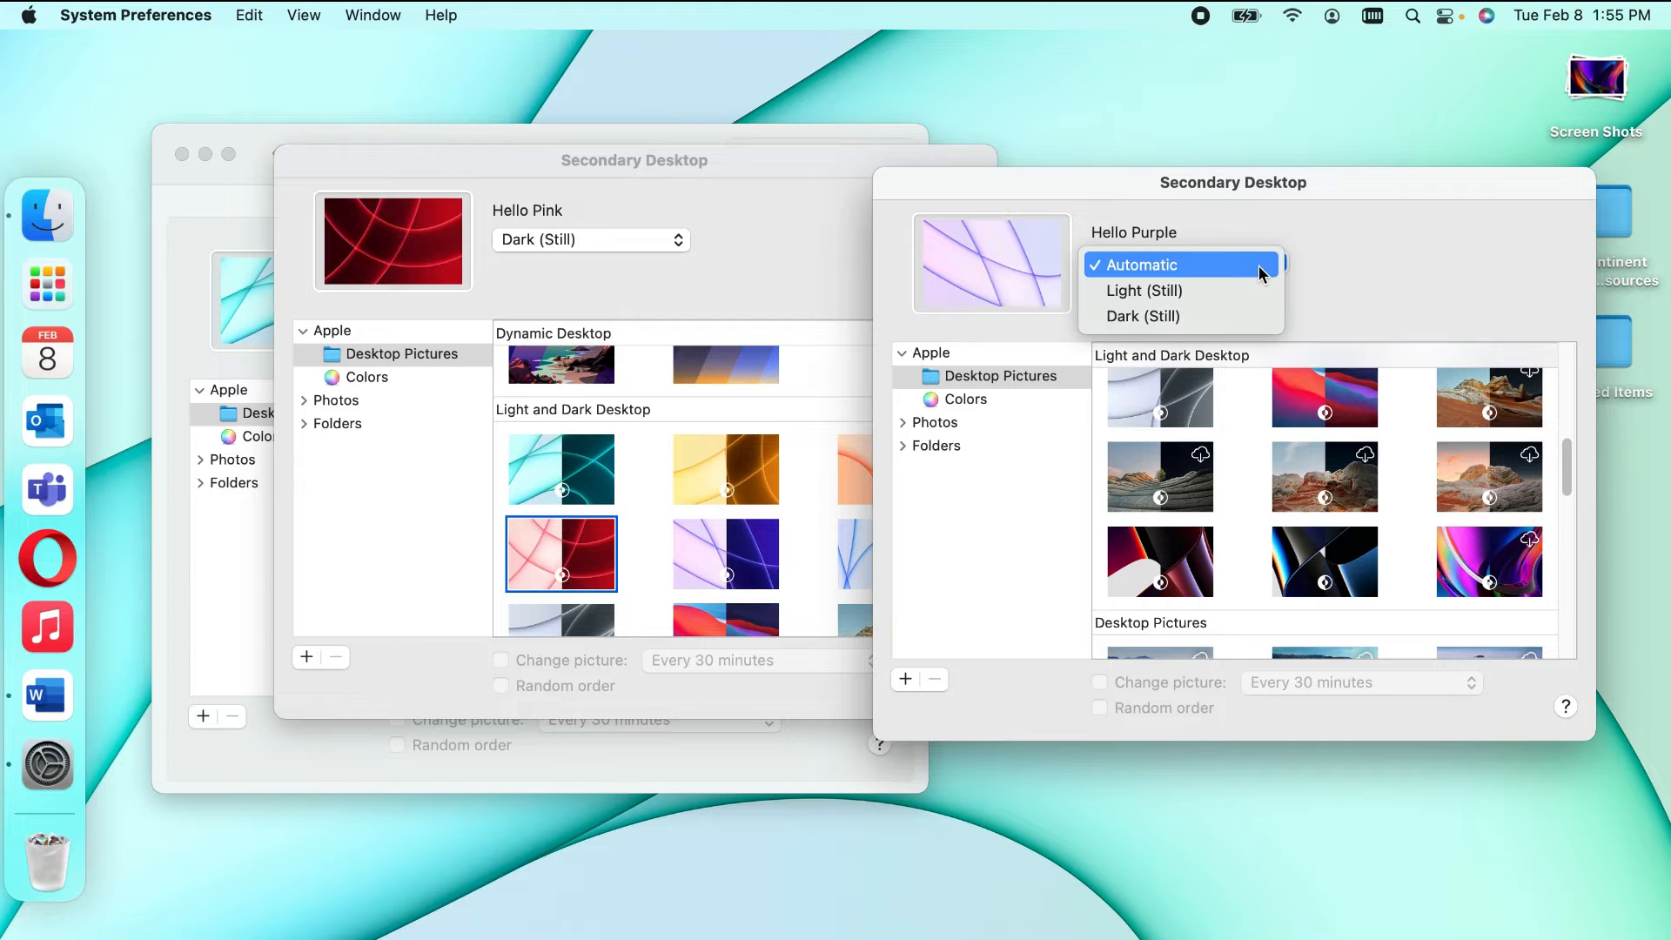
pyautogui.click(1240, 316)
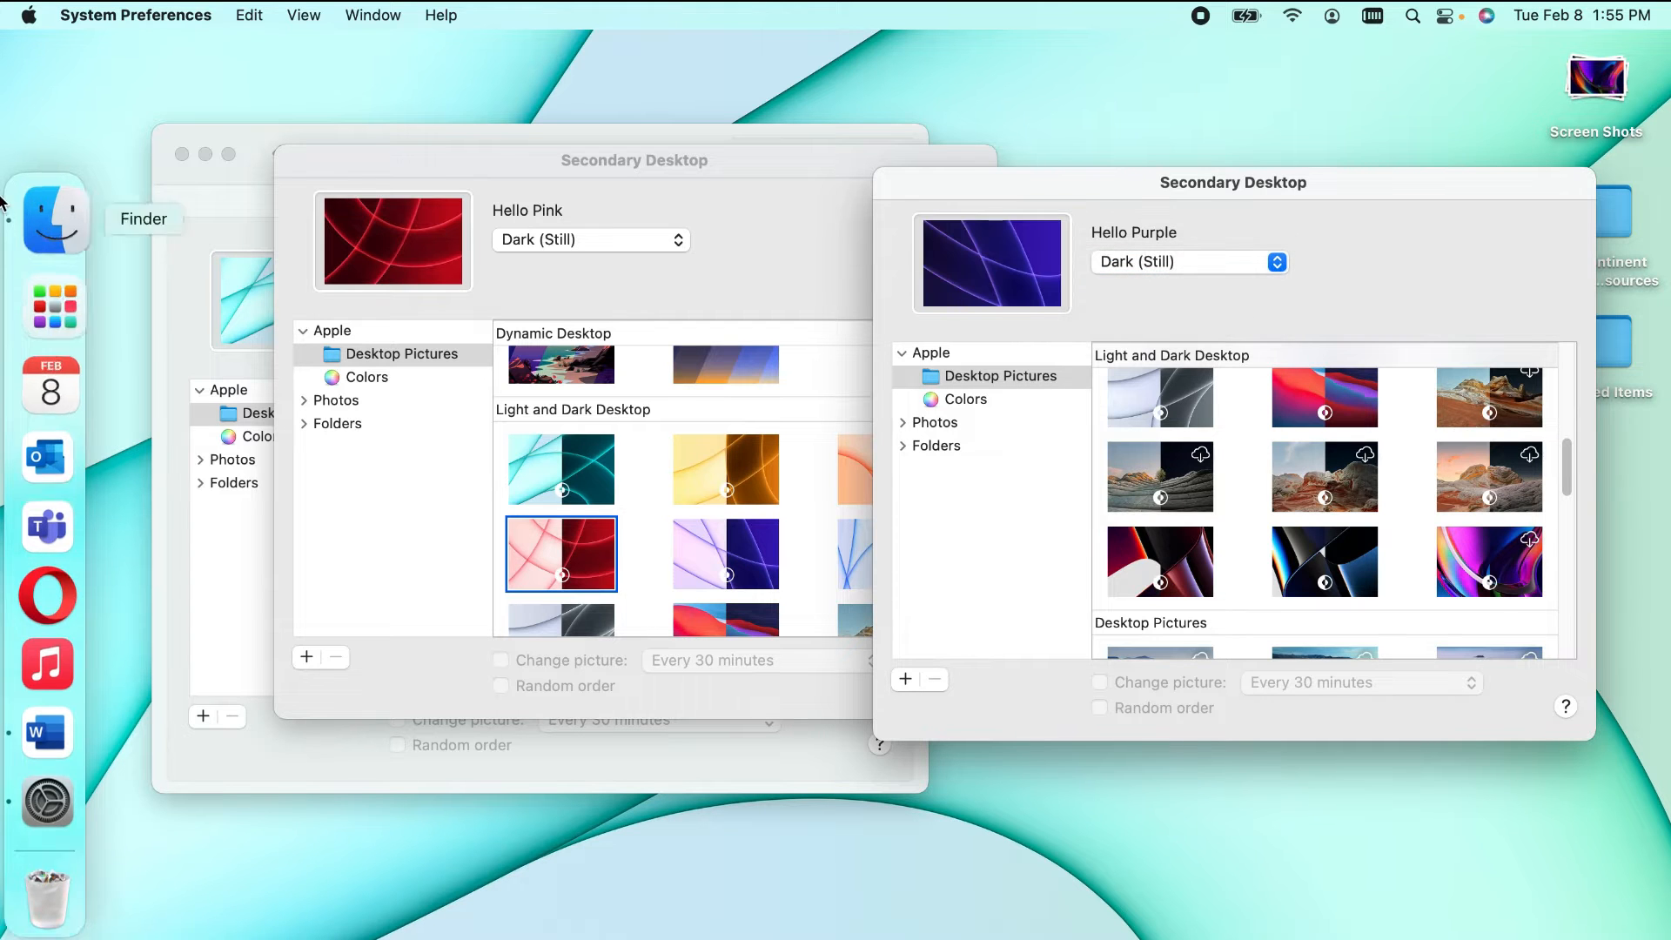
# Step: Set the main desktop's Hello Green background appearance to Dark (Still)
pyautogui.click(261, 150)
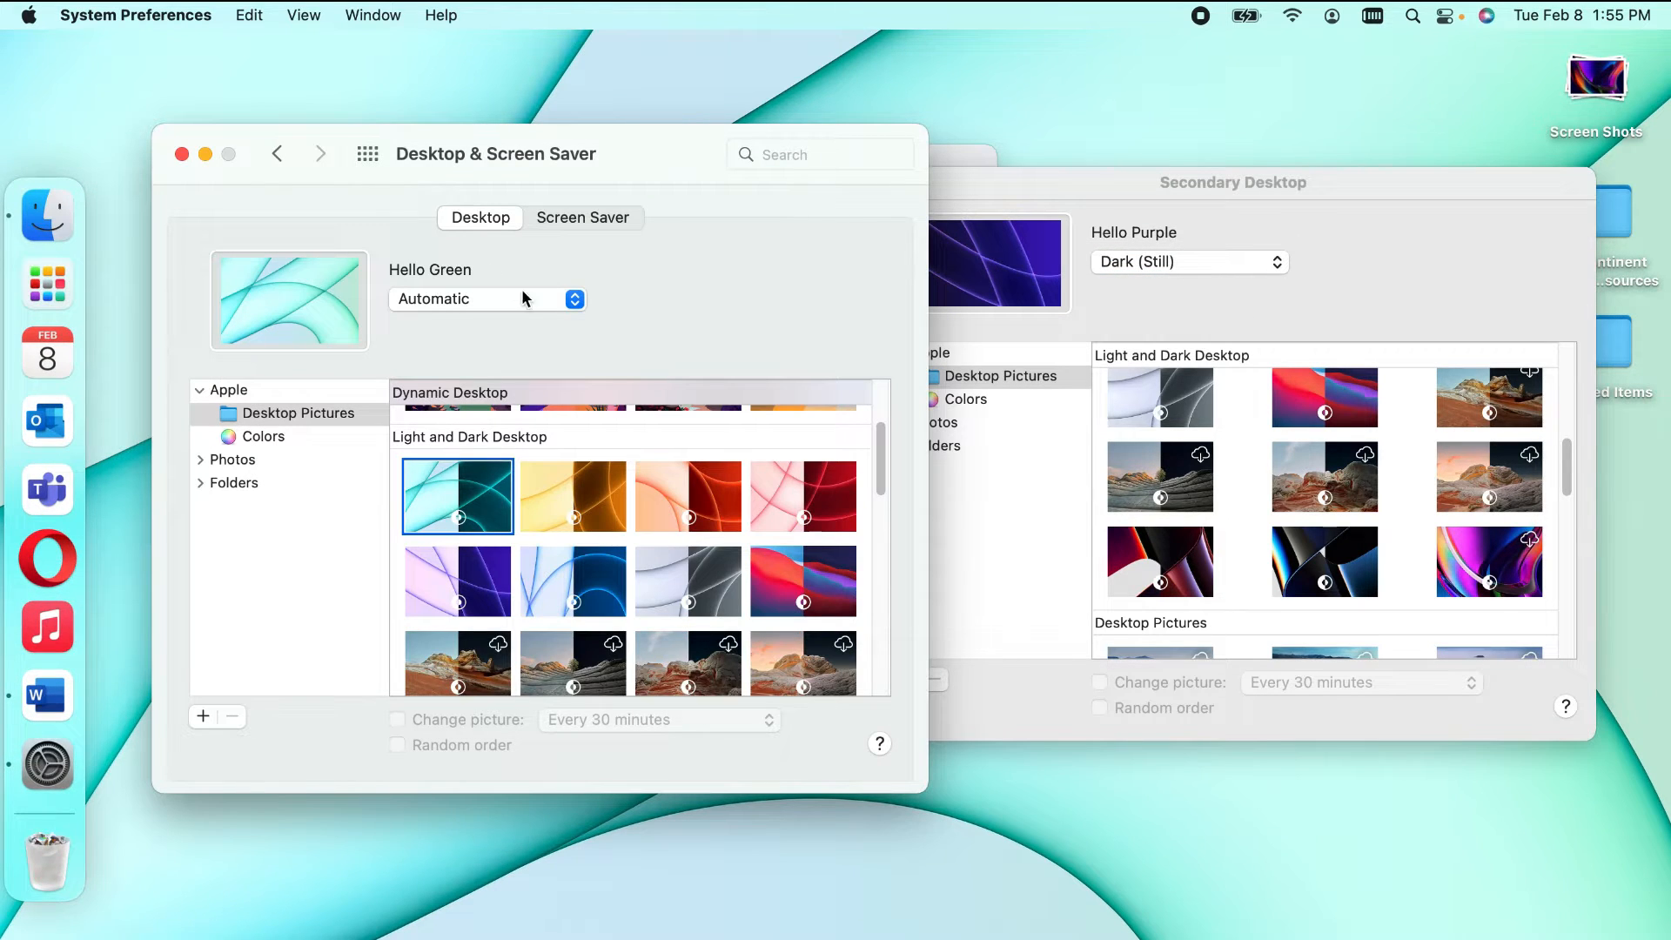
pyautogui.click(546, 307)
pyautogui.click(535, 355)
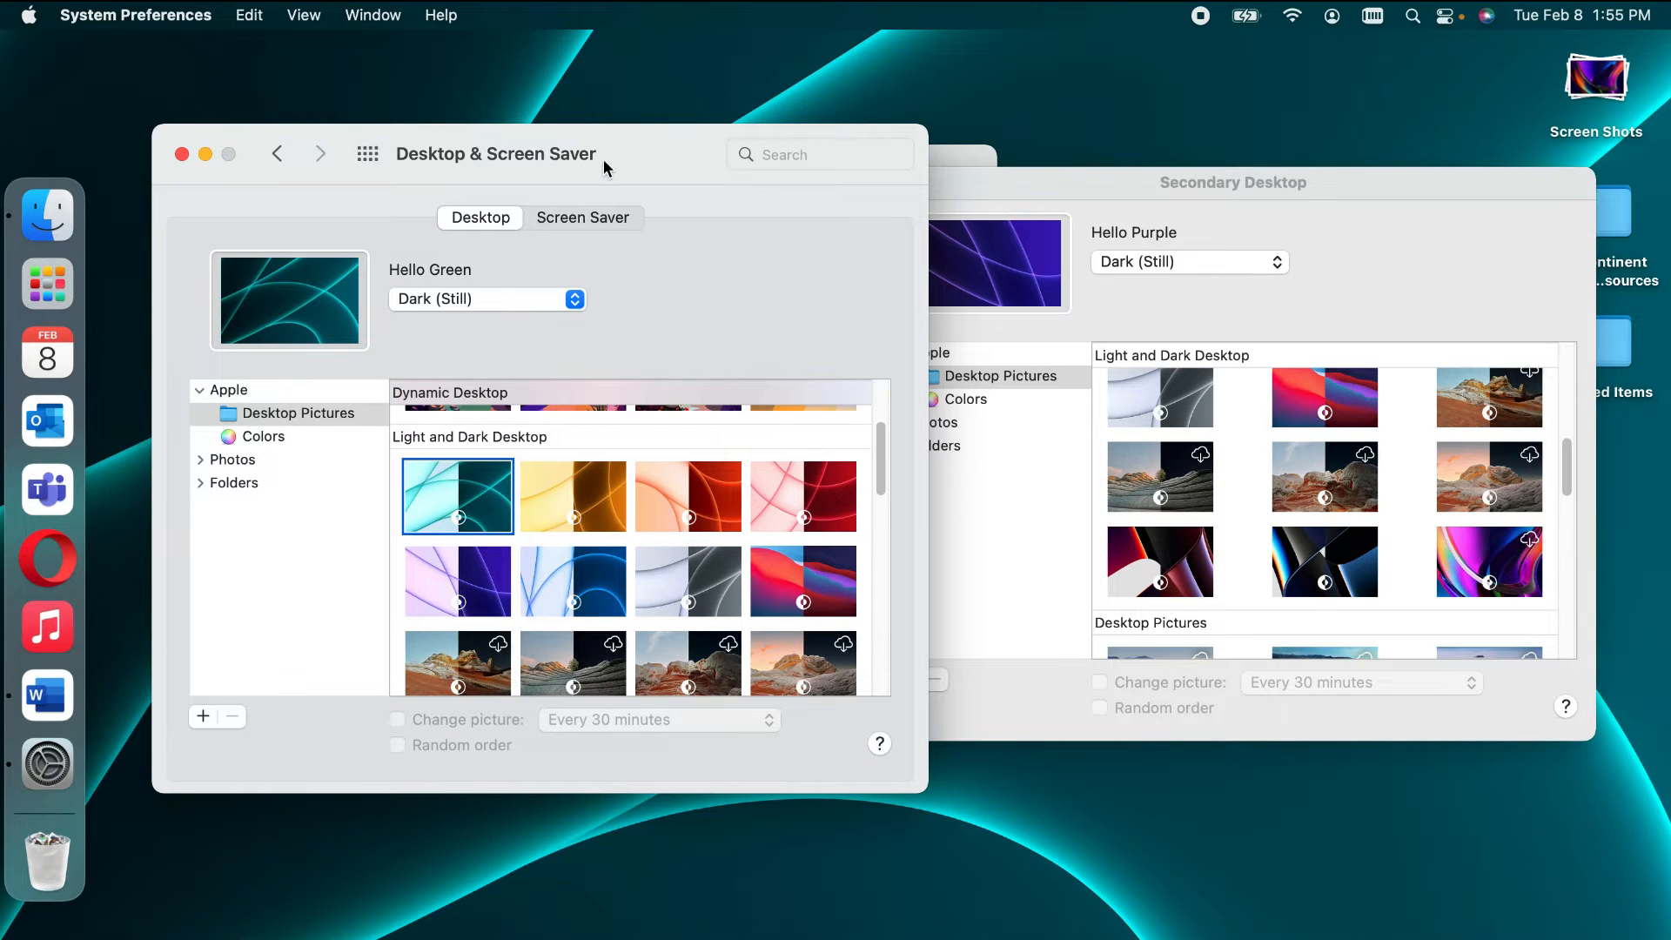
# Step: Rearrange the main settings window and the Hello Pink Secondary Desktop window so that every desktop's window is at least partly uncovered
pyautogui.moveTo(600, 160); pyautogui.dragTo(1200, 237)
pyautogui.moveTo(553, 168); pyautogui.dragTo(533, 116)
pyautogui.moveTo(1262, 241); pyautogui.dragTo(1001, 199)
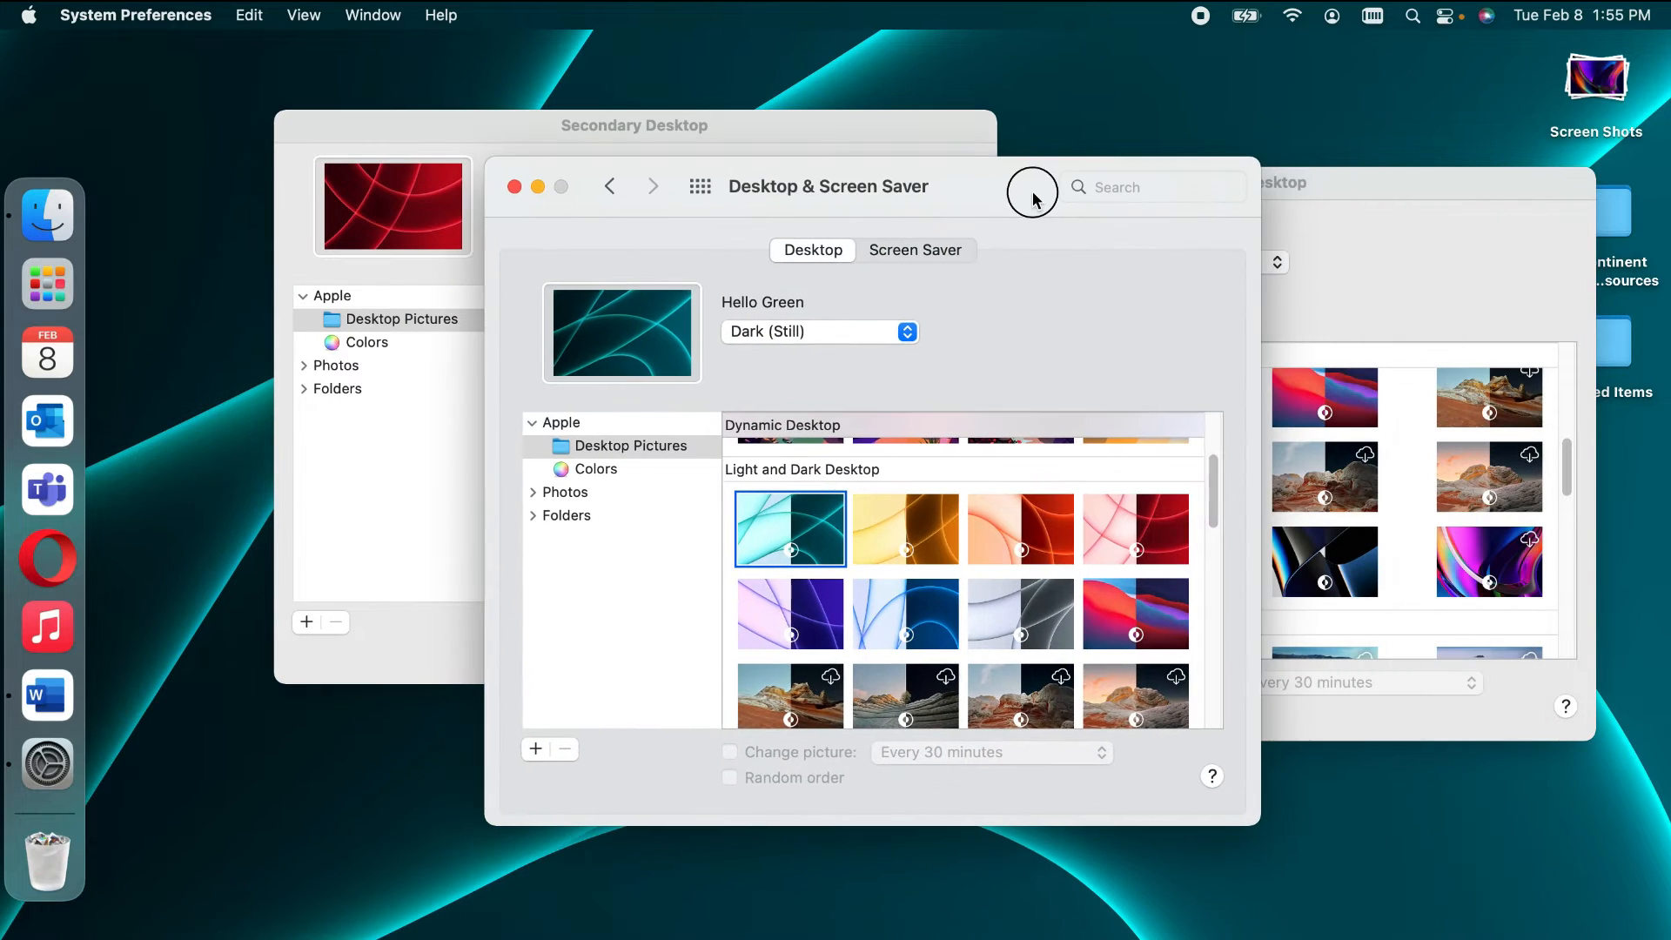
# Step: Try Chroma Blue on the main desktop in its Dark (Still) and Light (Still) versions, and switch to Chroma Red
pyautogui.scroll(-1, 1007, 576)
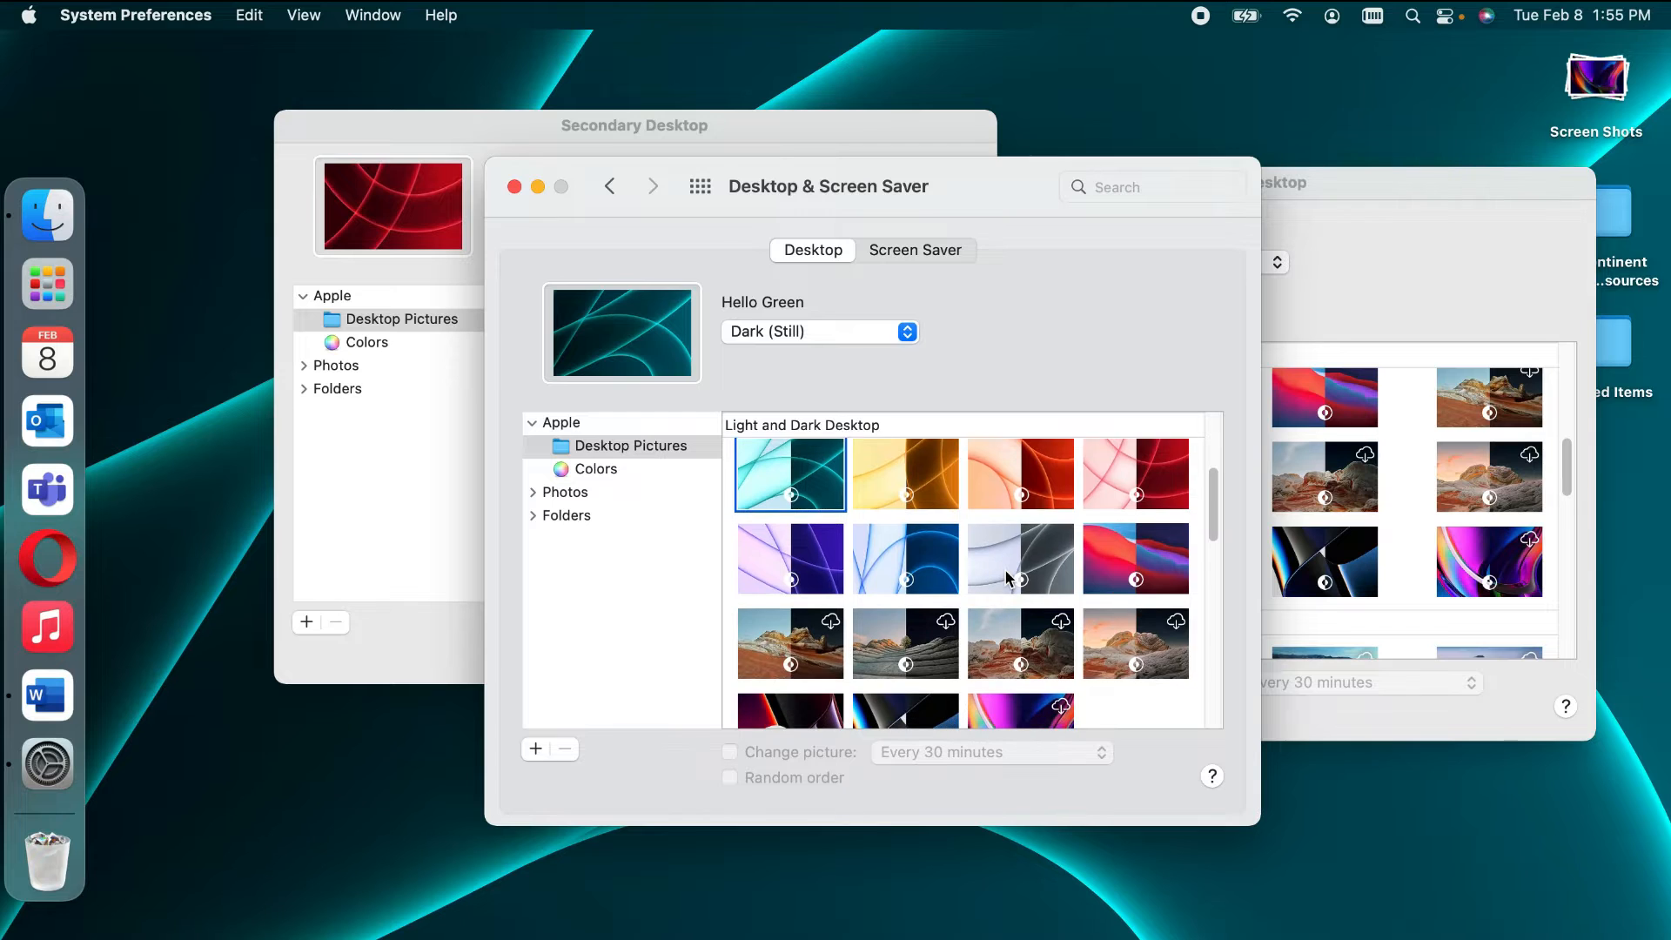
pyautogui.scroll(-3, 1007, 576)
pyautogui.click(923, 603)
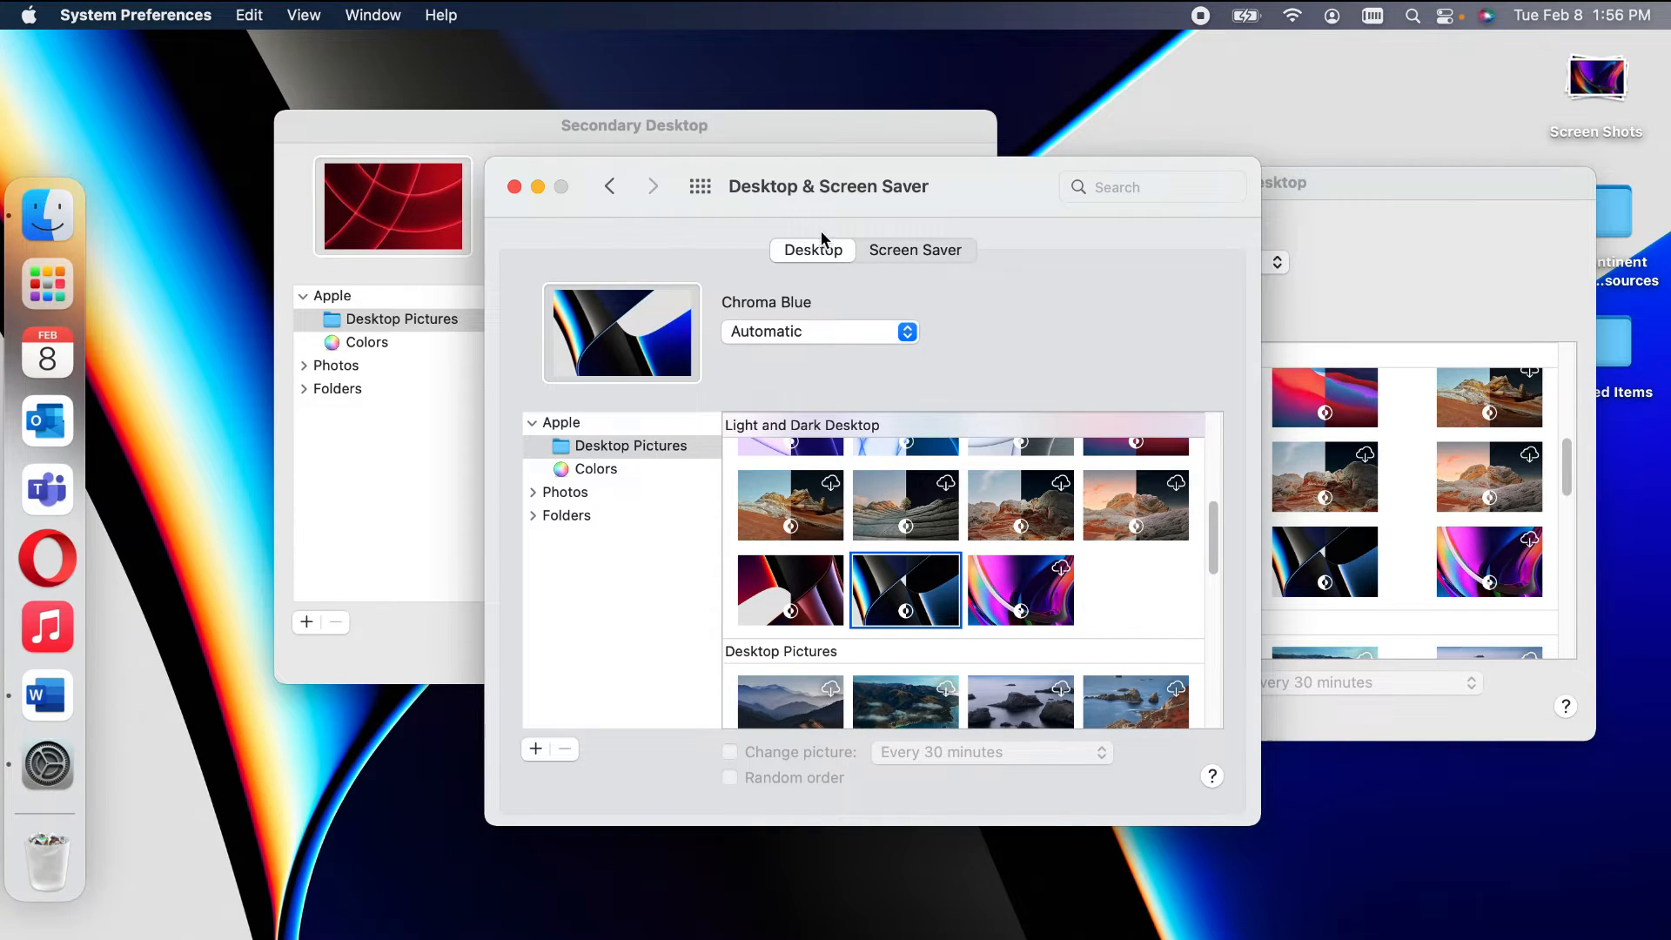
pyautogui.click(906, 334)
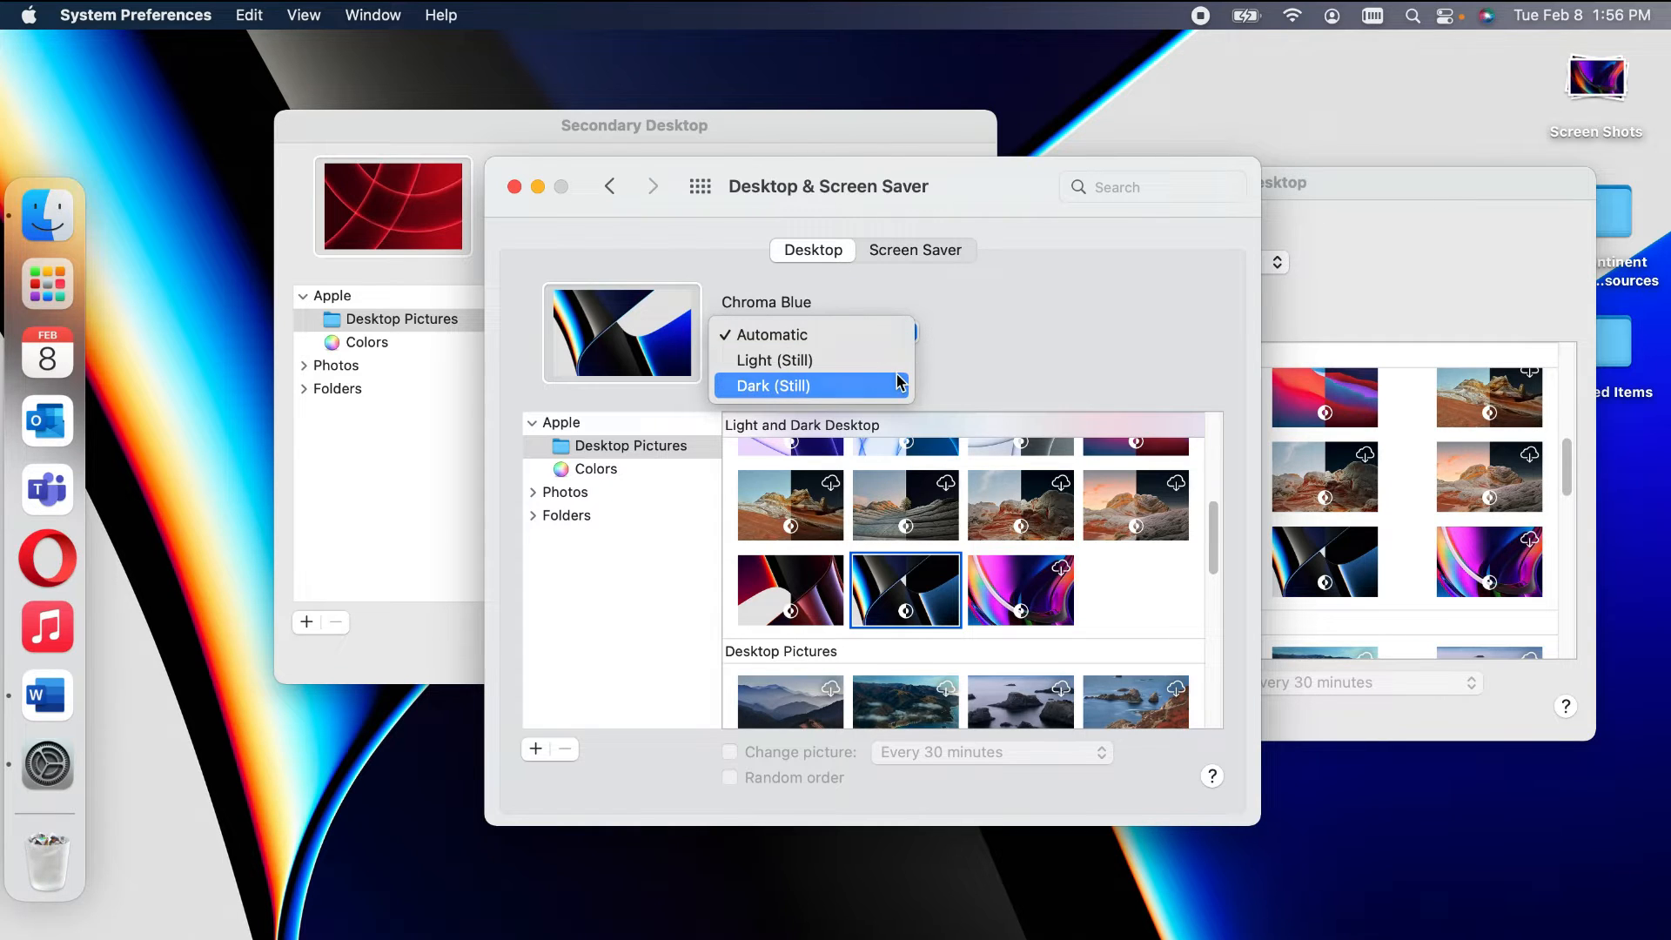
pyautogui.click(900, 383)
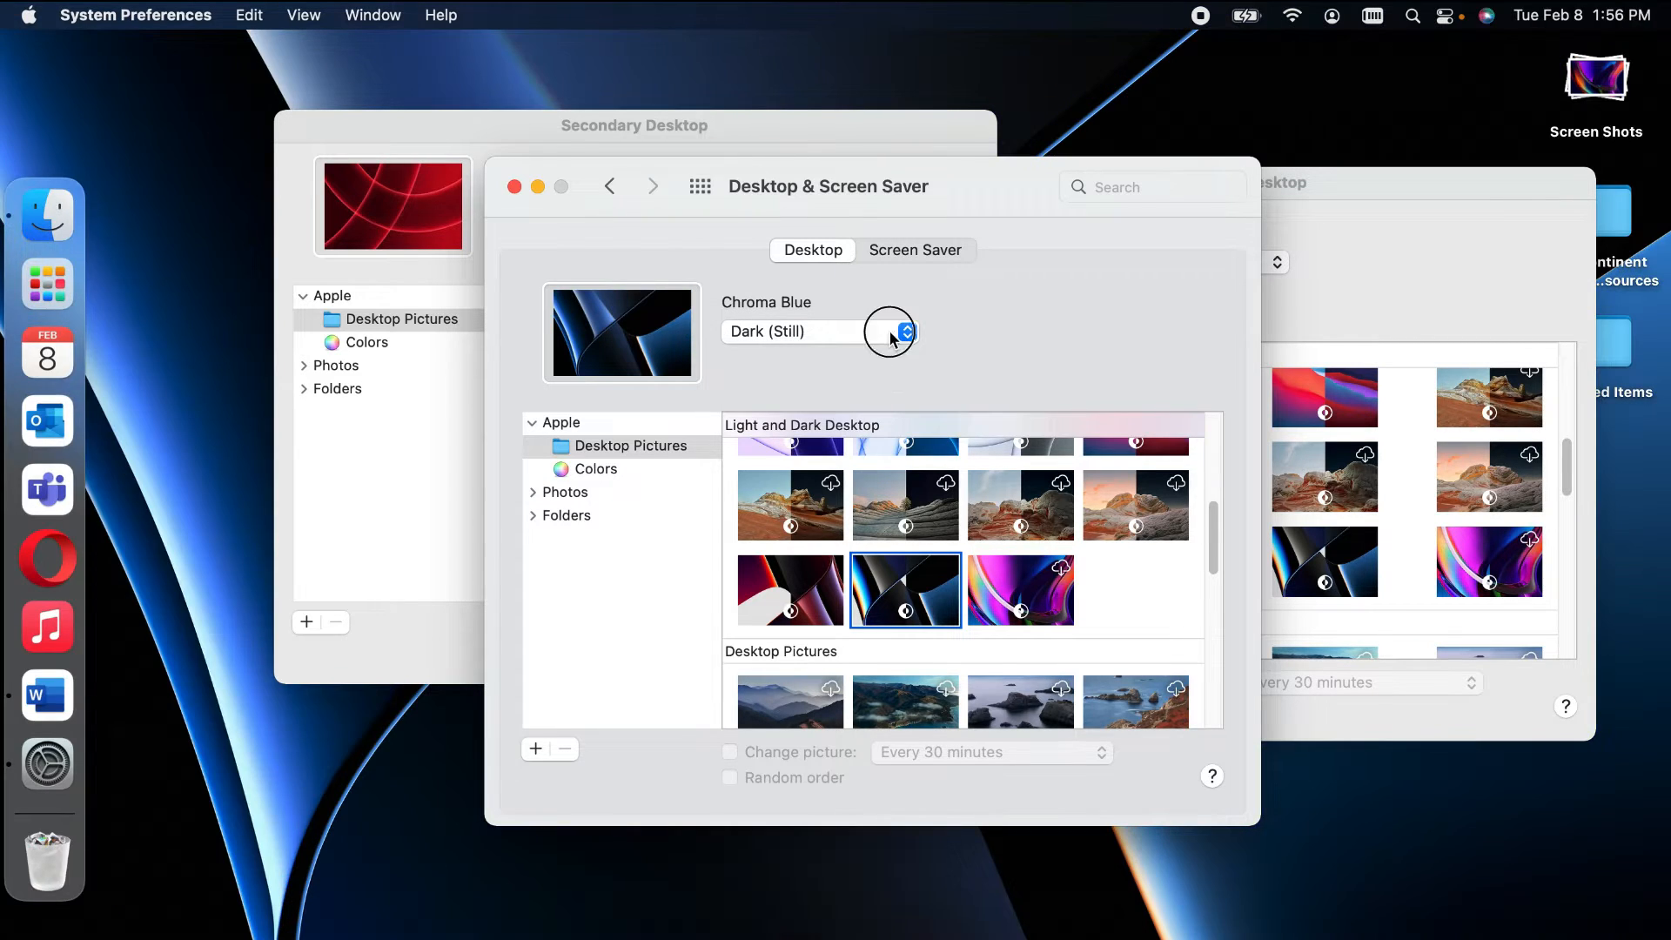
pyautogui.click(882, 334)
pyautogui.click(888, 309)
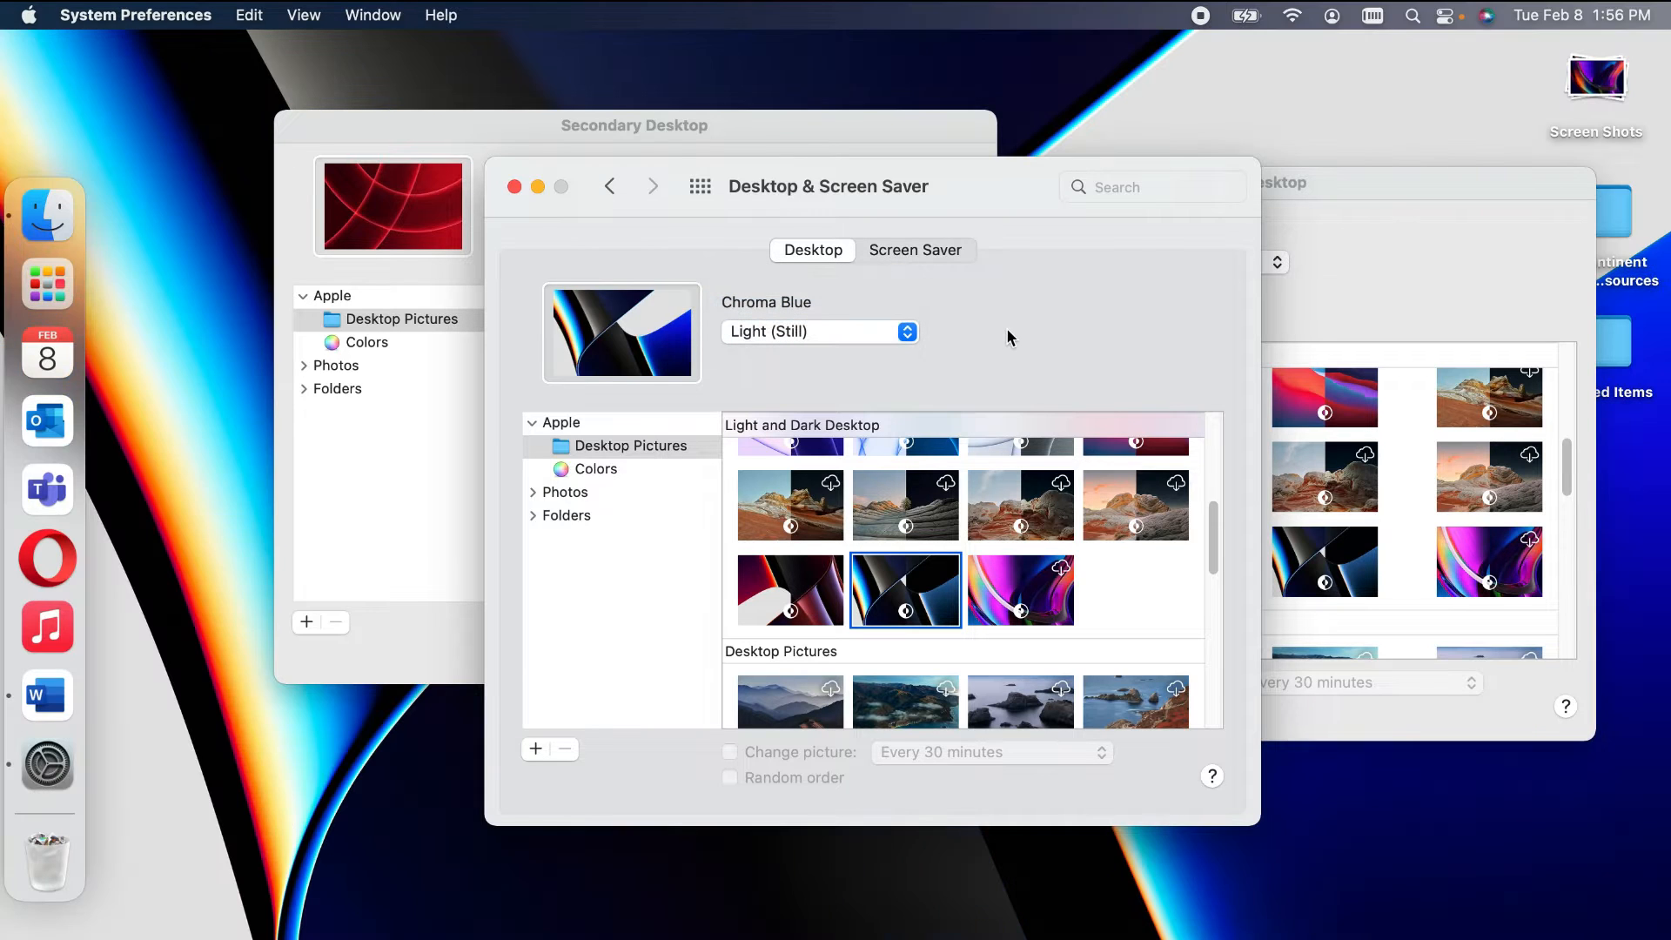
pyautogui.click(839, 592)
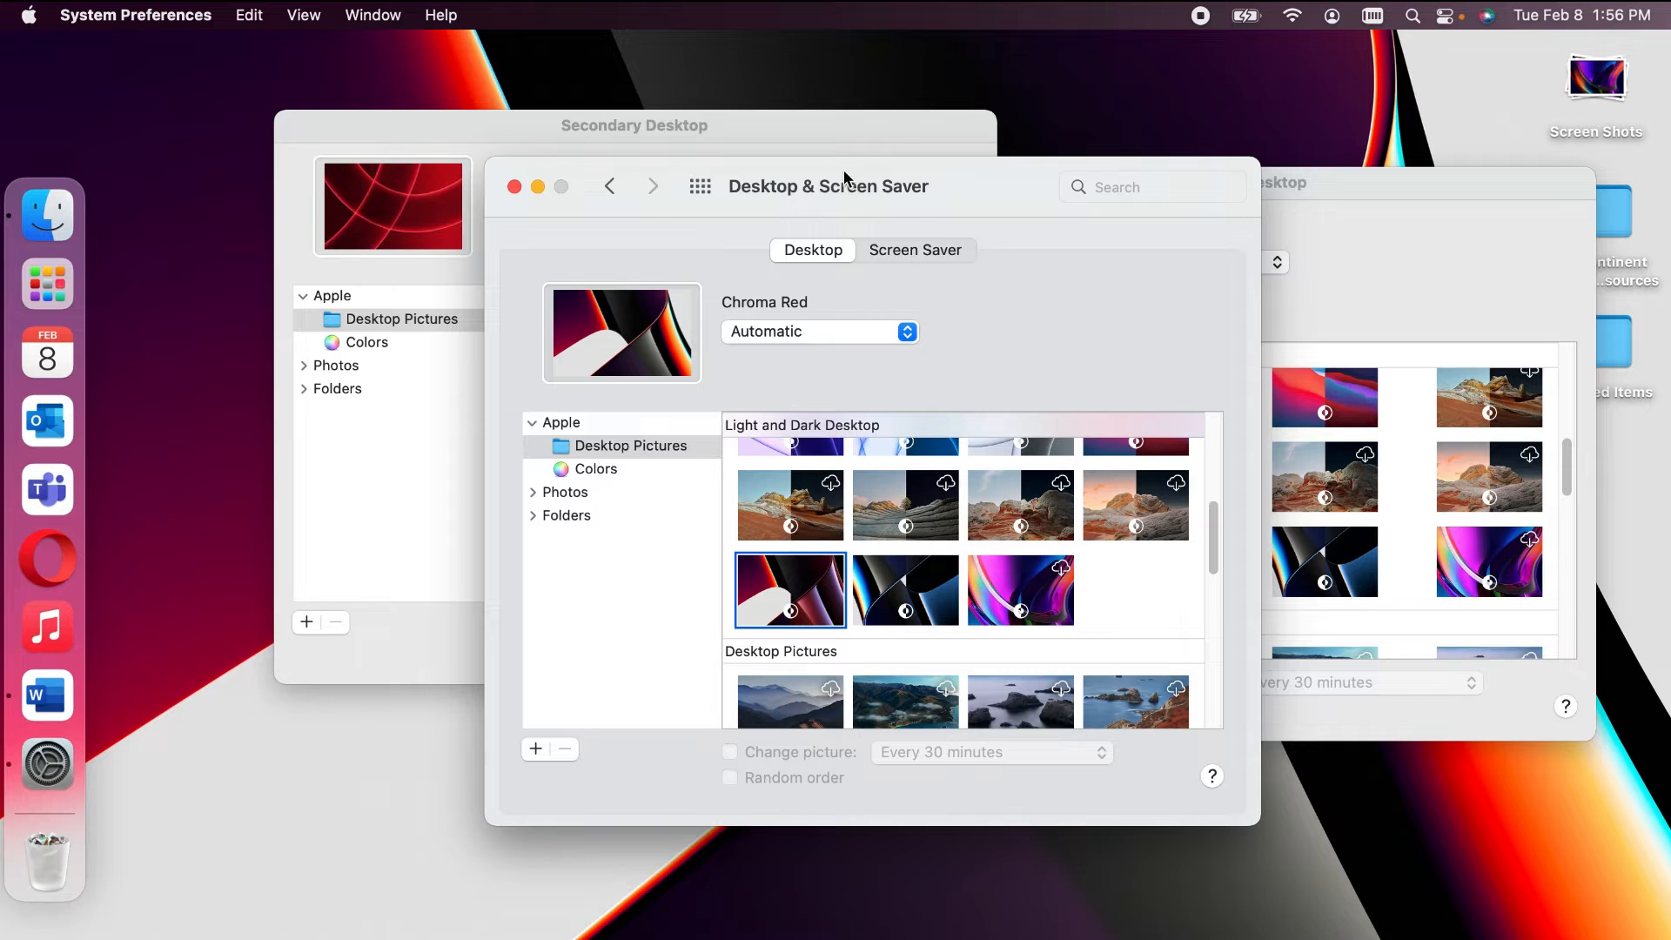
# Step: Download Big Sur Night Grasses from Apple's Desktop Pictures section and apply it as the main desktop background
pyautogui.moveTo(765, 186); pyautogui.dragTo(915, 252)
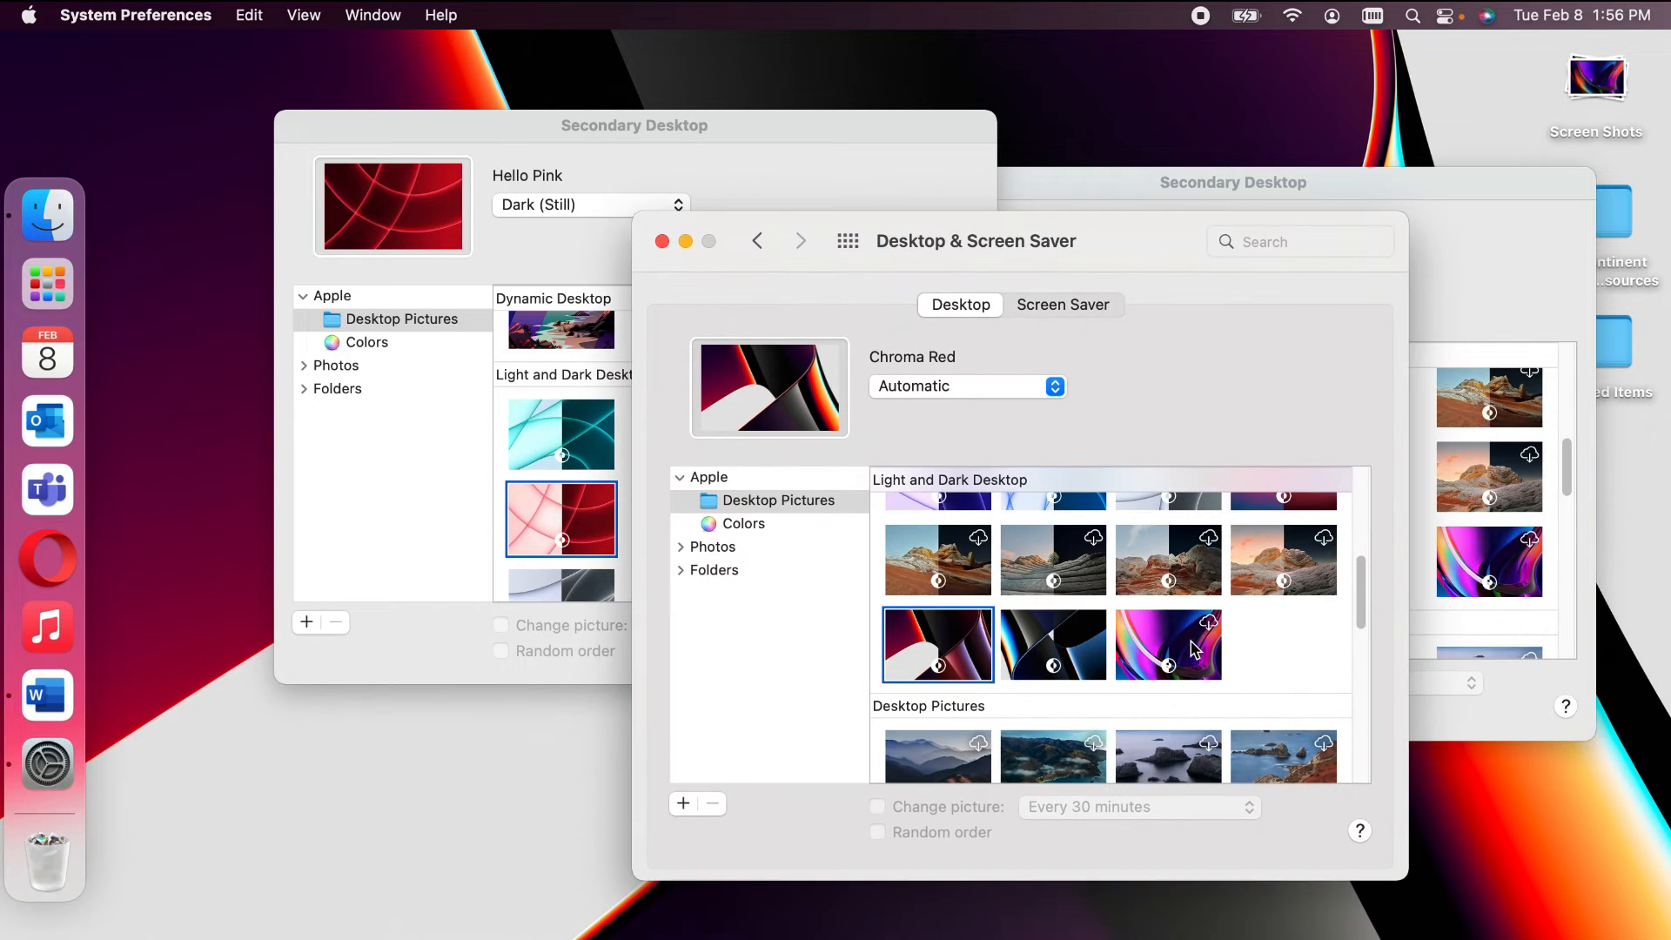
pyautogui.scroll(-5, 1191, 641)
pyautogui.scroll(-3, 1191, 640)
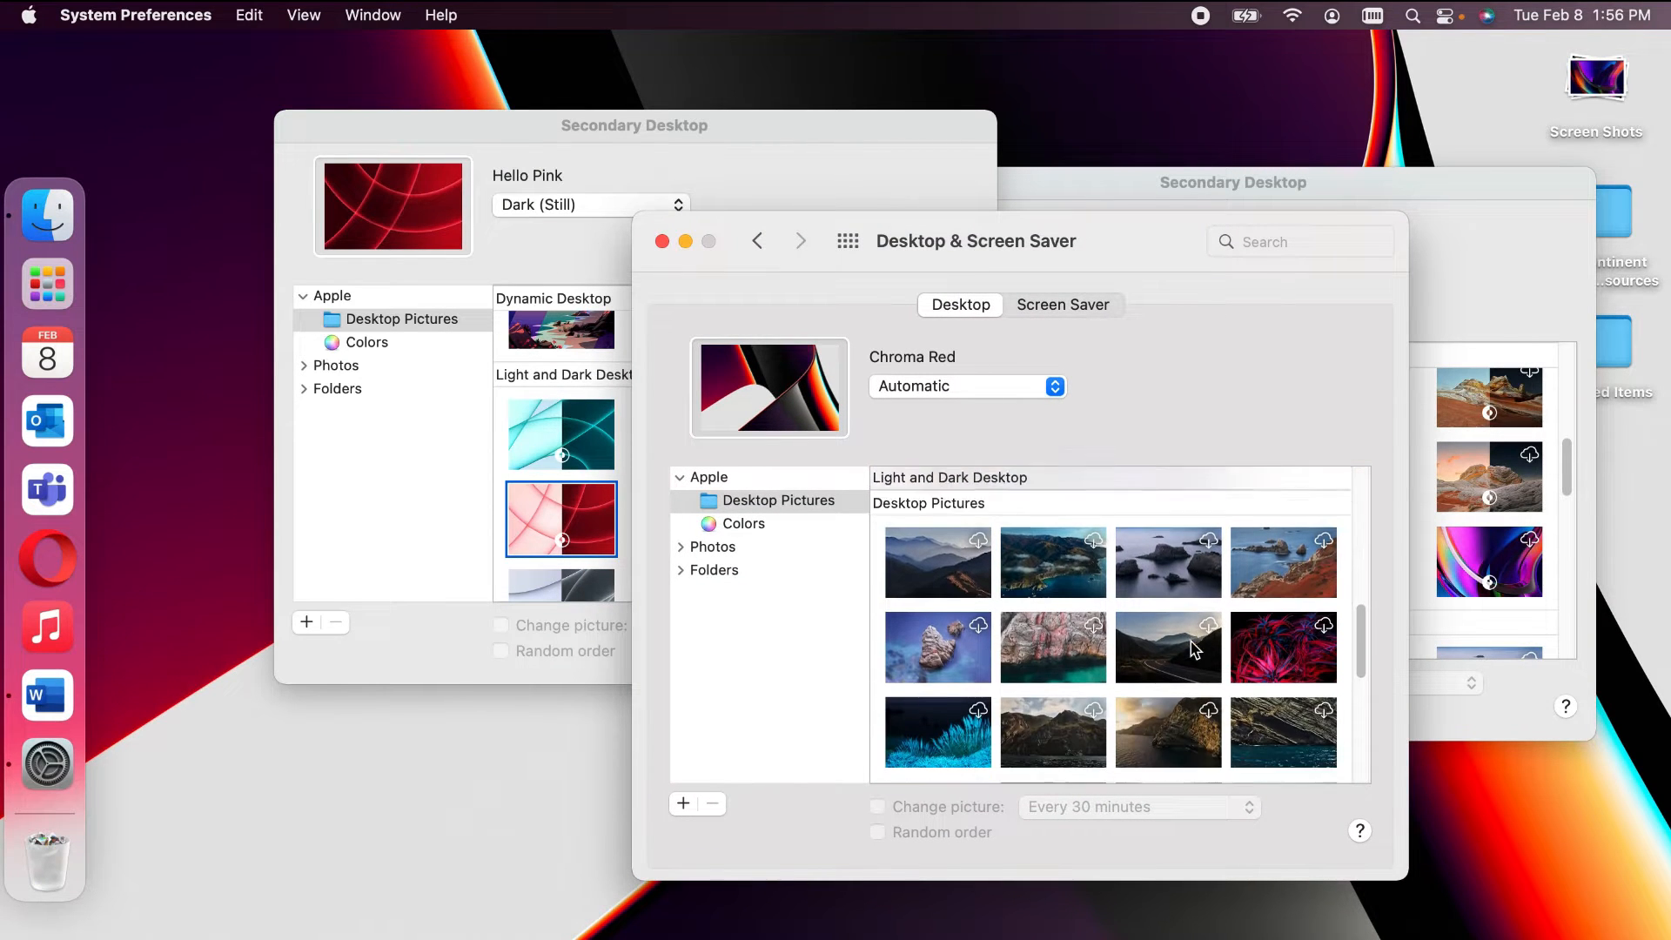
pyautogui.click(939, 667)
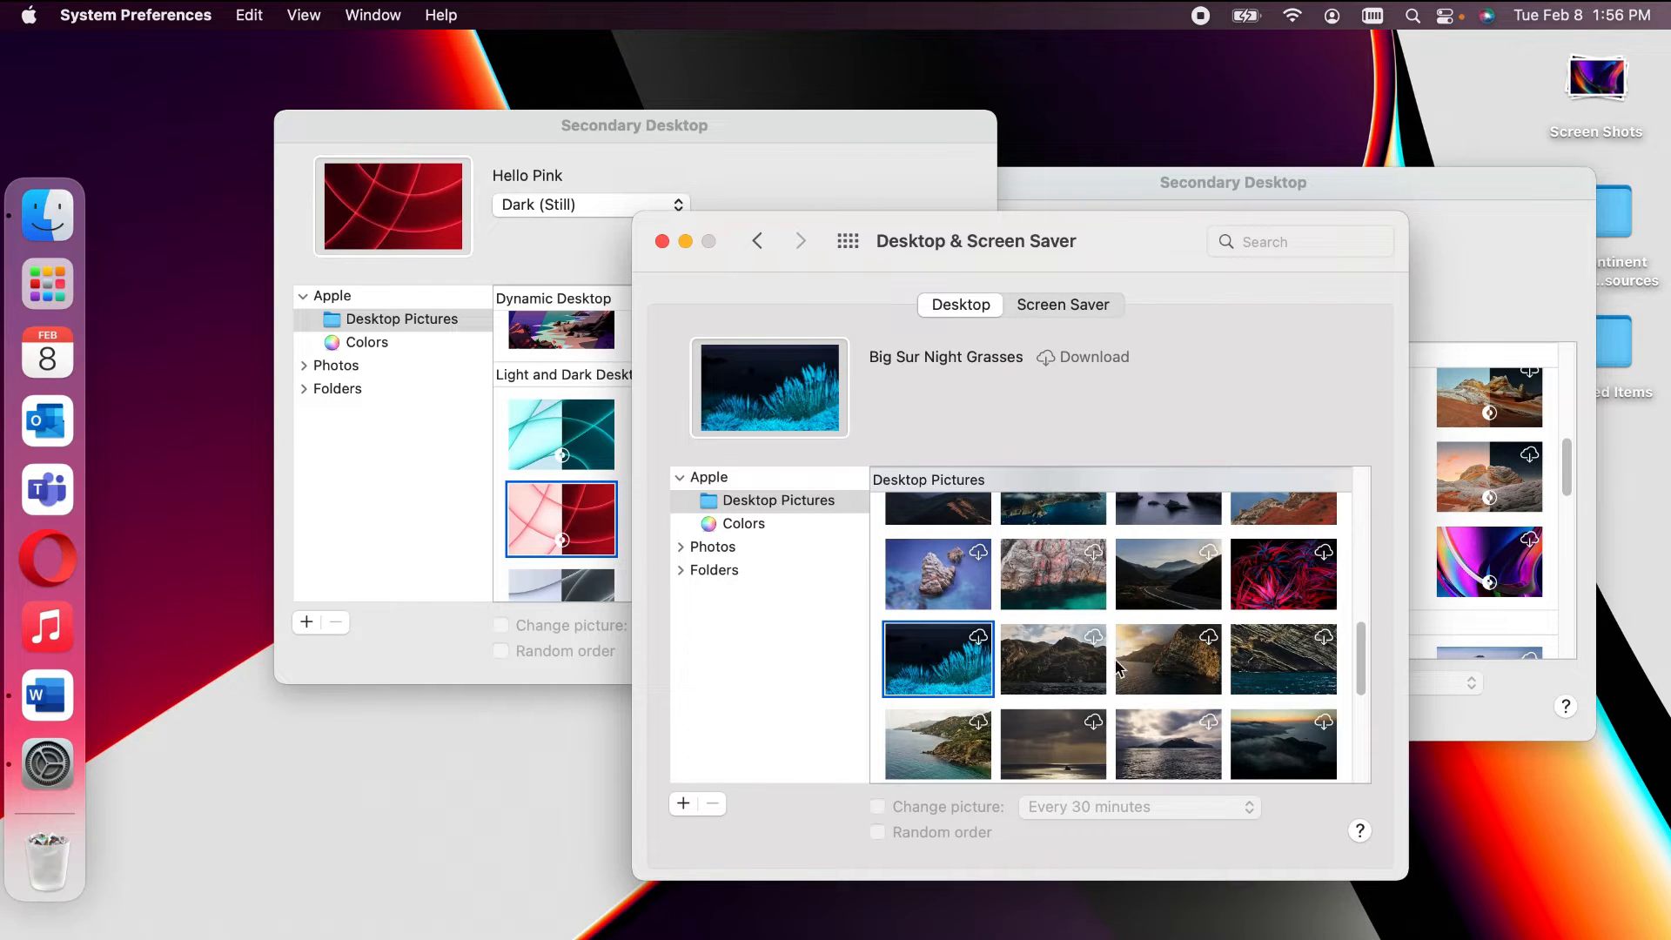
pyautogui.click(1072, 356)
pyautogui.click(984, 644)
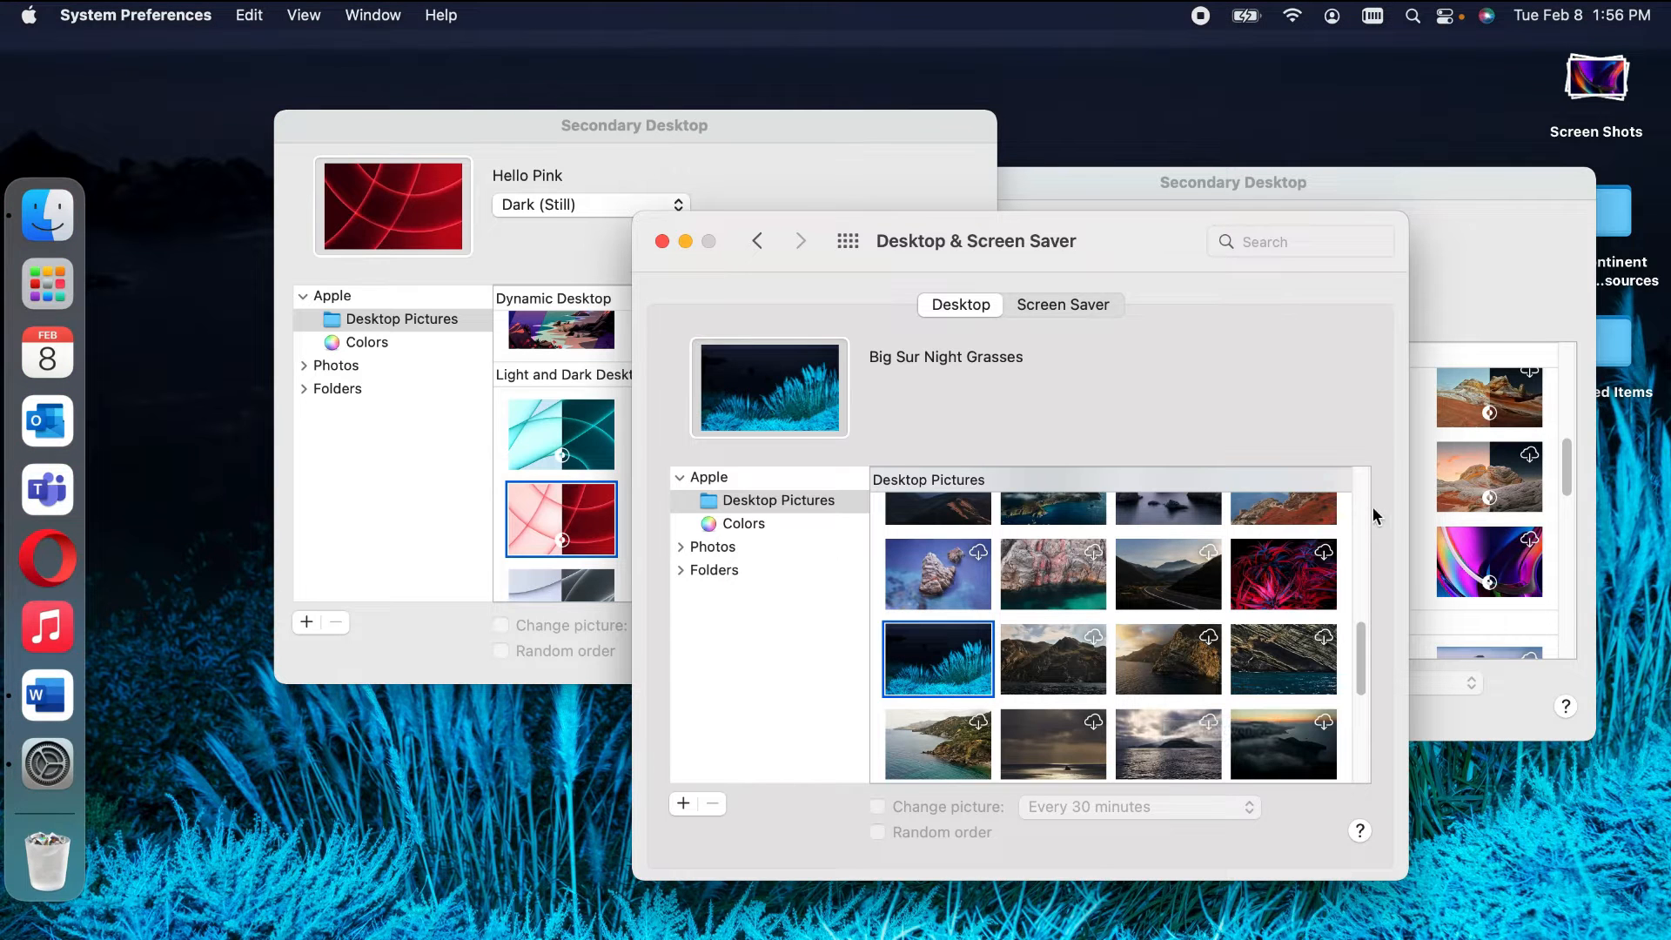
# Step: Apply Chroma Spiral as the main desktop background and Chroma Burst to the Hello Pink secondary desktop
pyautogui.scroll(-10, 1181, 662)
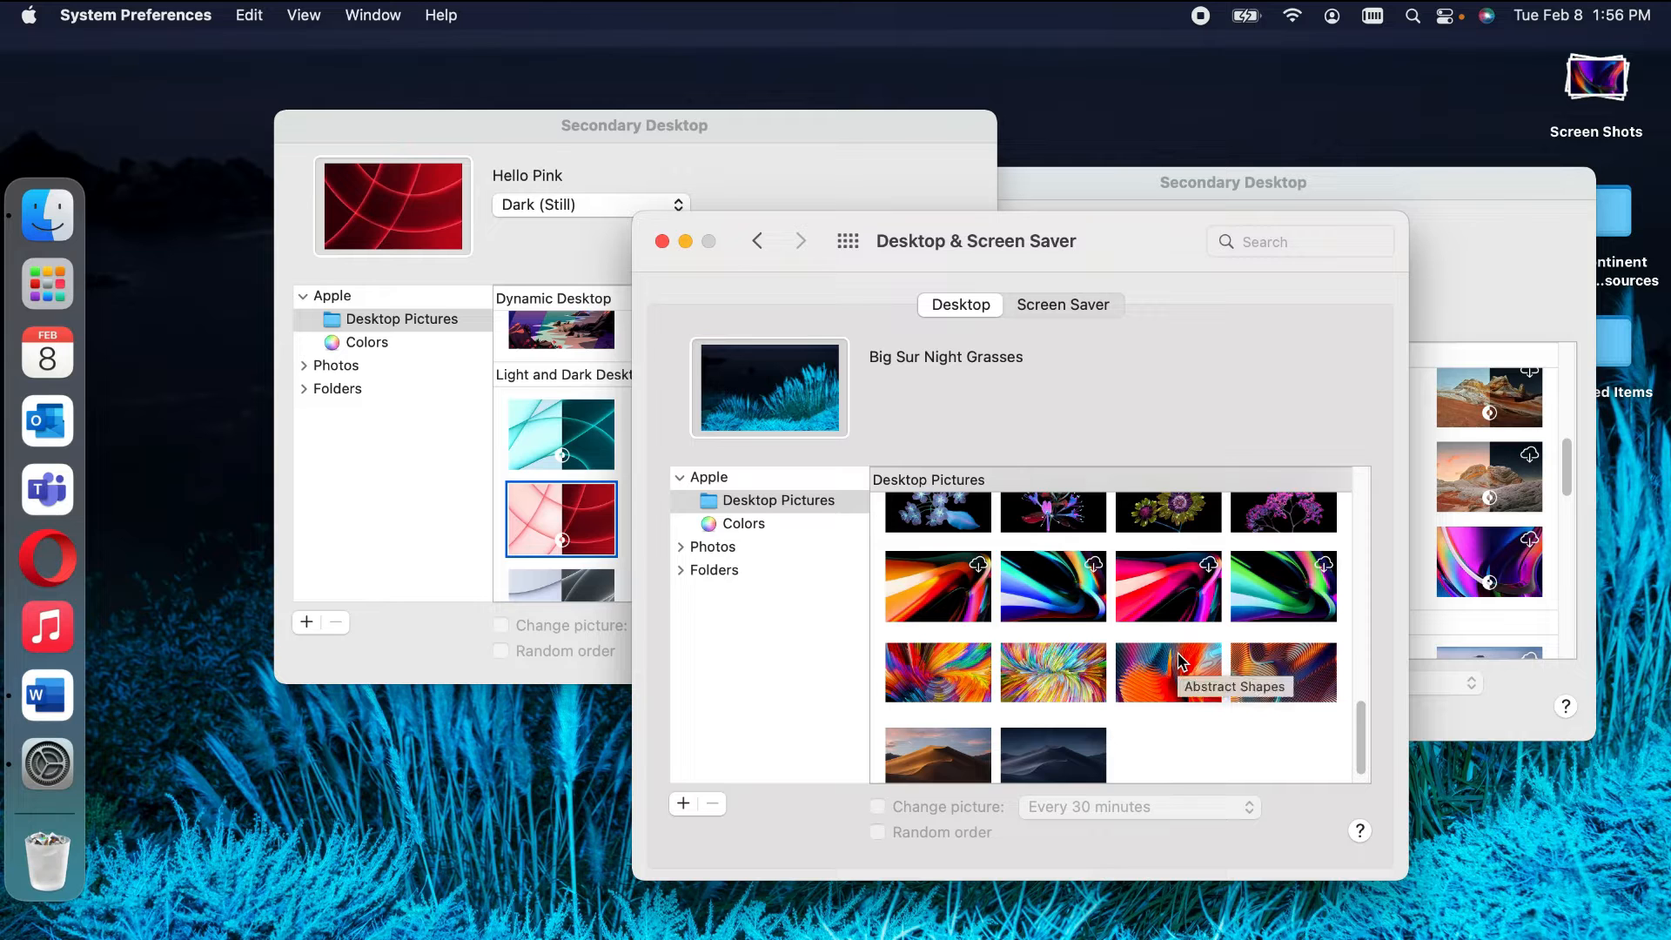
pyautogui.click(920, 681)
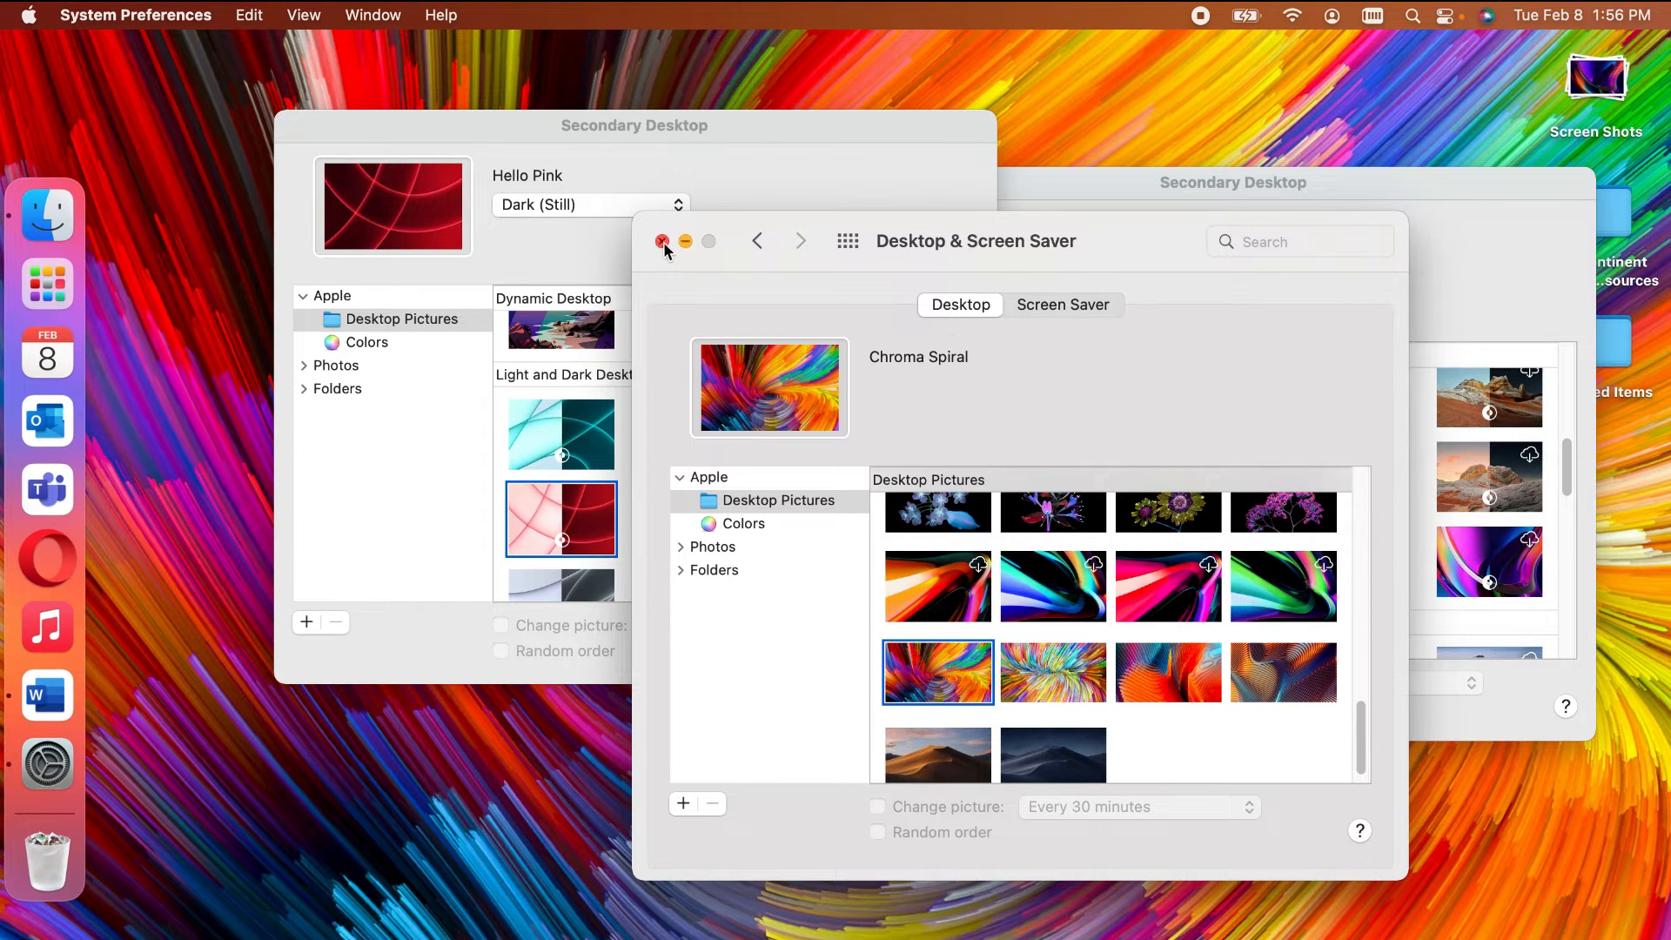
pyautogui.click(675, 188)
pyautogui.scroll(-10, 654, 495)
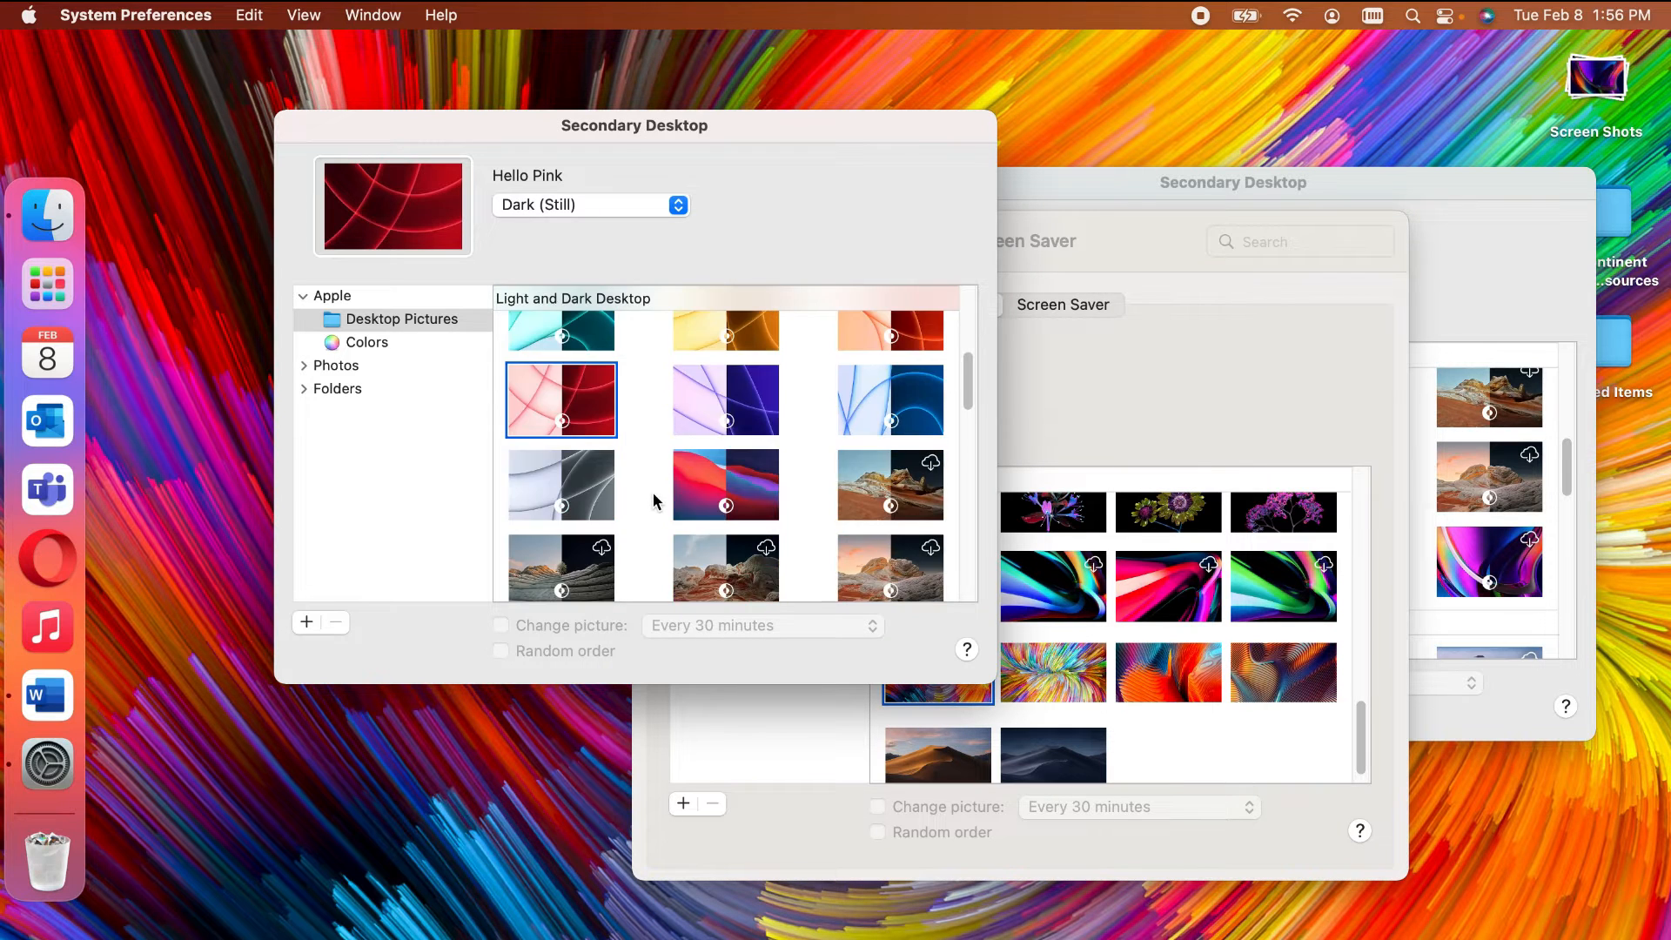
pyautogui.scroll(-3, 653, 501)
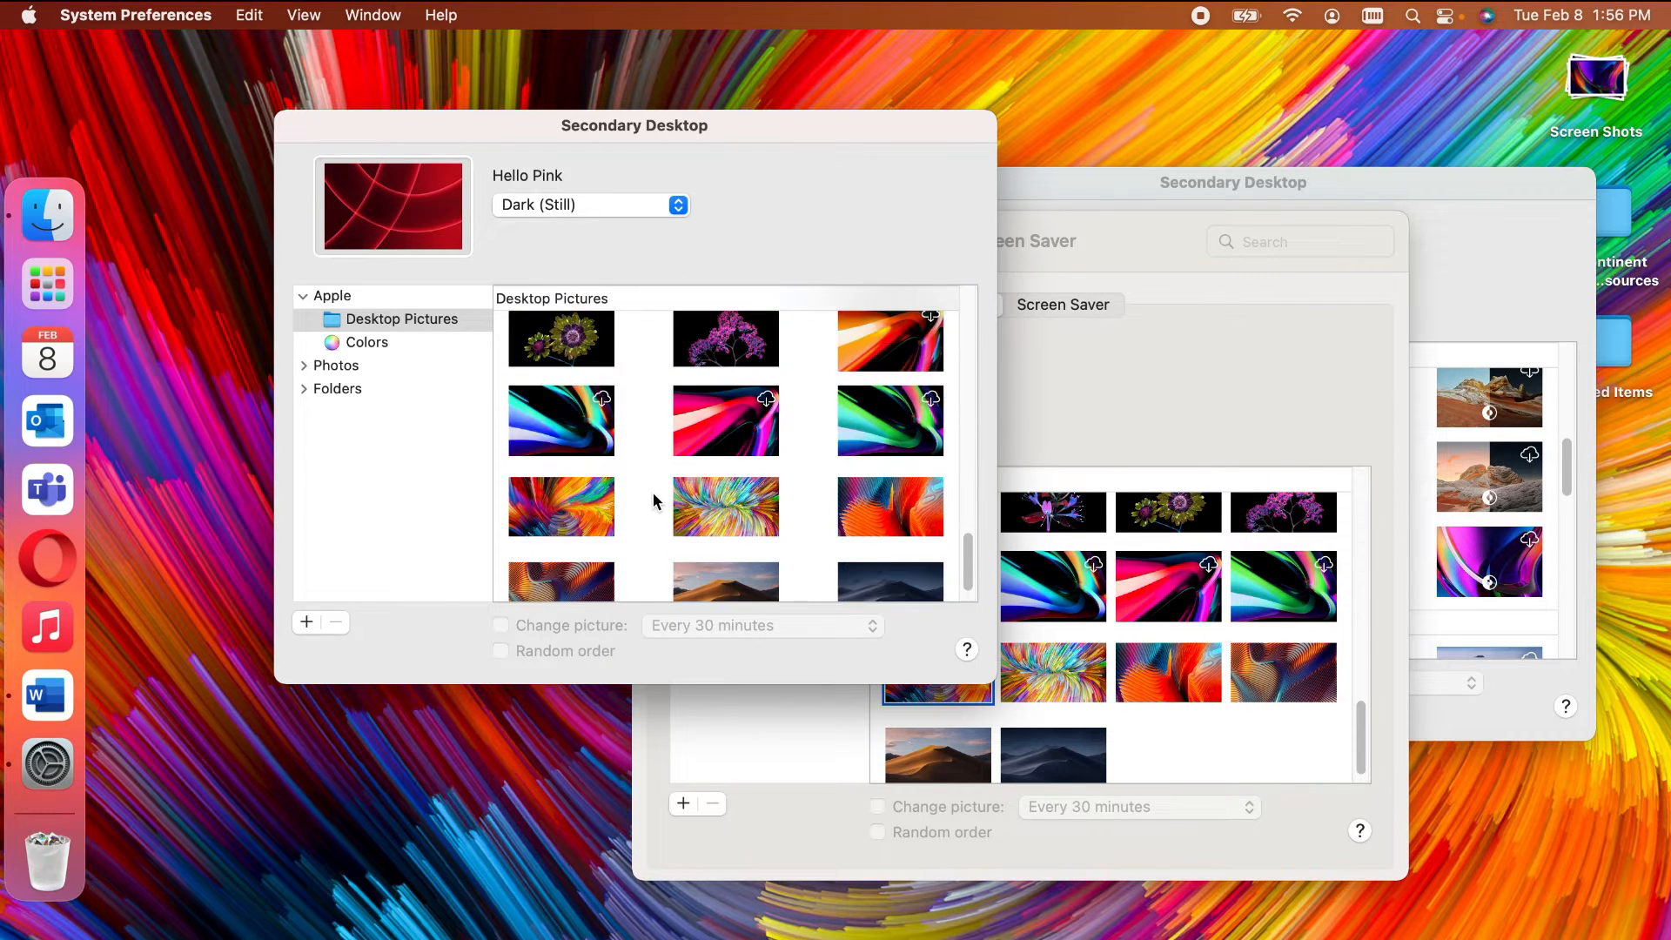
pyautogui.click(731, 500)
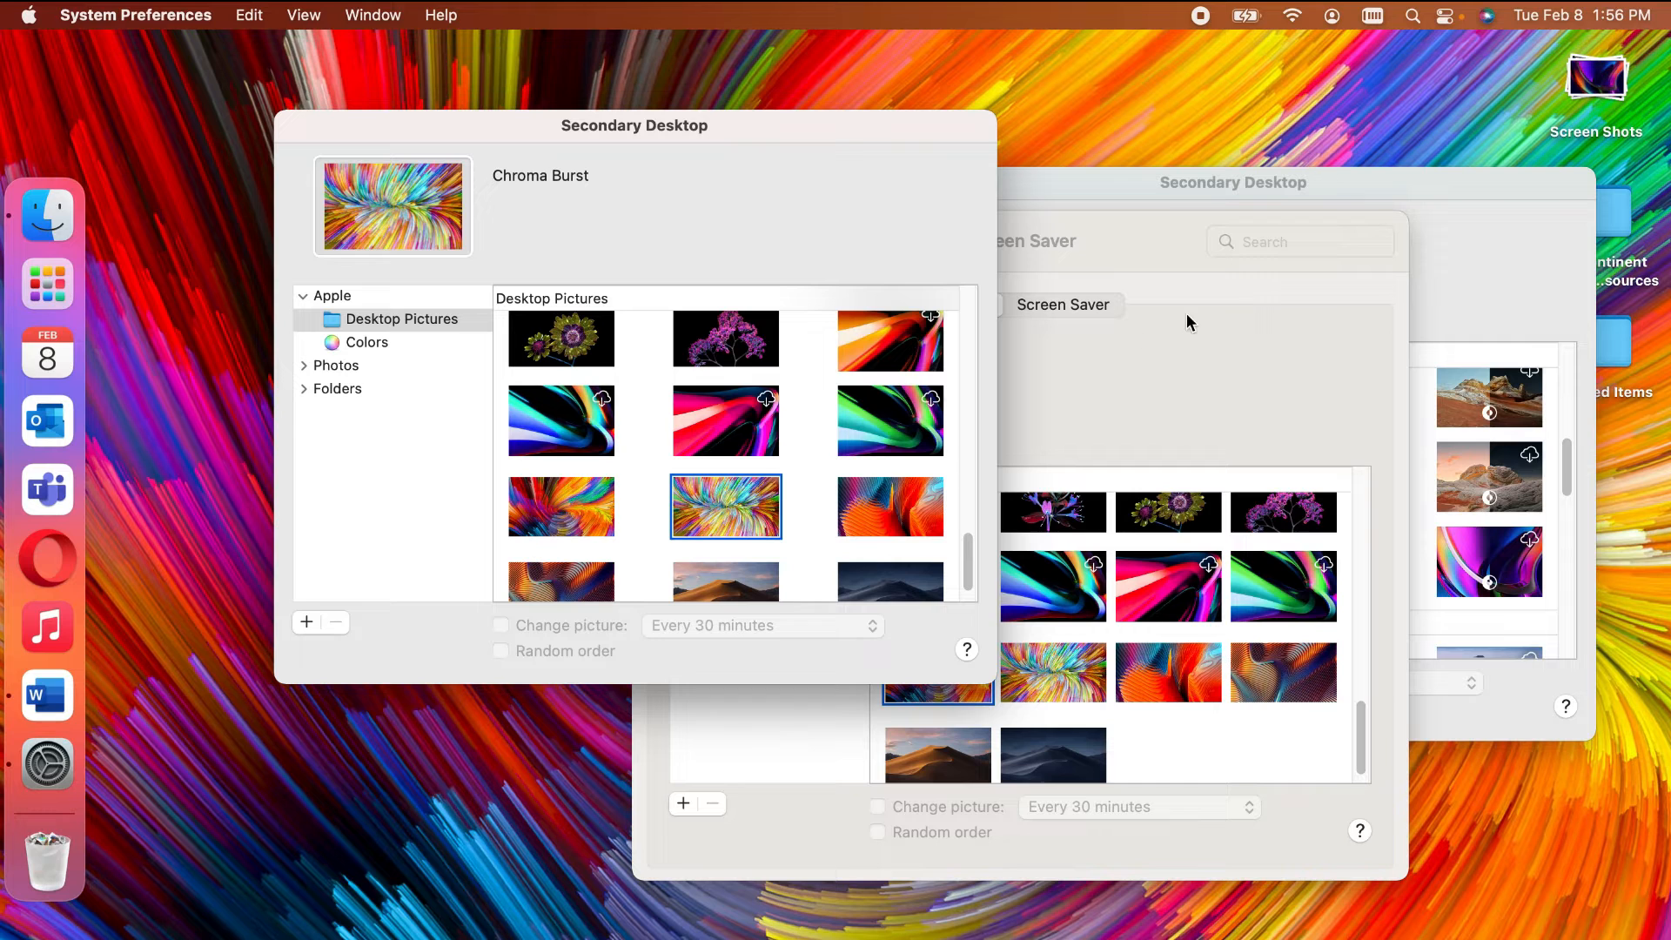
# Step: Apply Abstract Shapes to the Hello Purple secondary desktop and close the Desktop & Screen Saver settings
pyautogui.click(1480, 190)
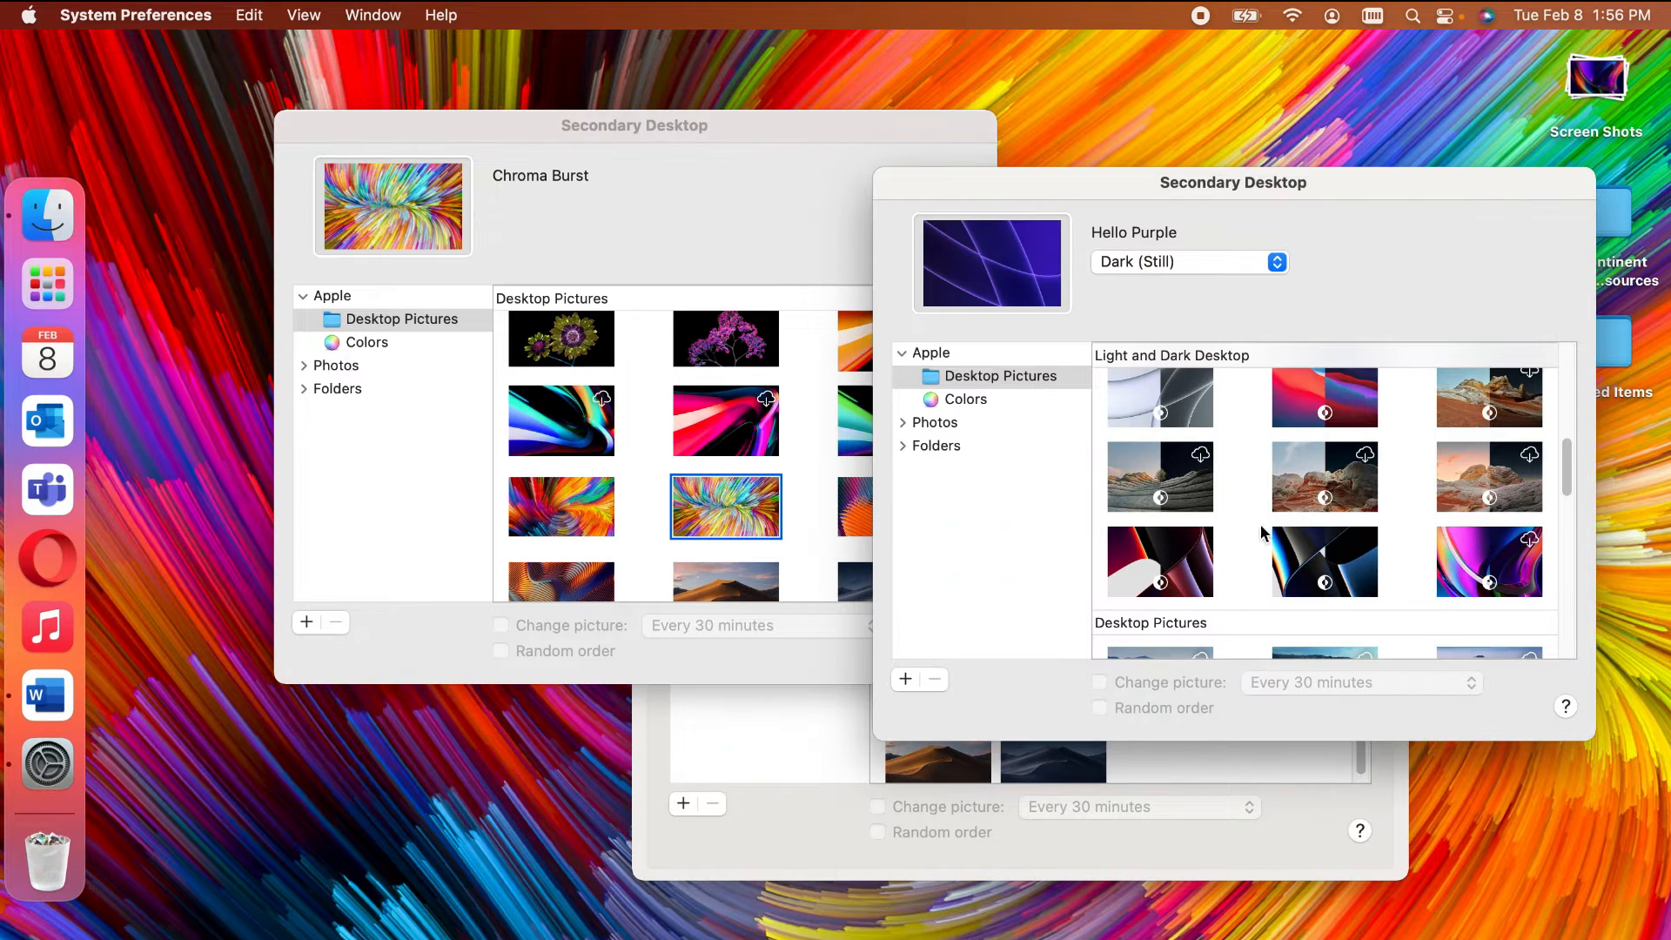
pyautogui.scroll(-3, 1374, 507)
pyautogui.scroll(-5, 1373, 514)
pyautogui.scroll(-2, 1373, 513)
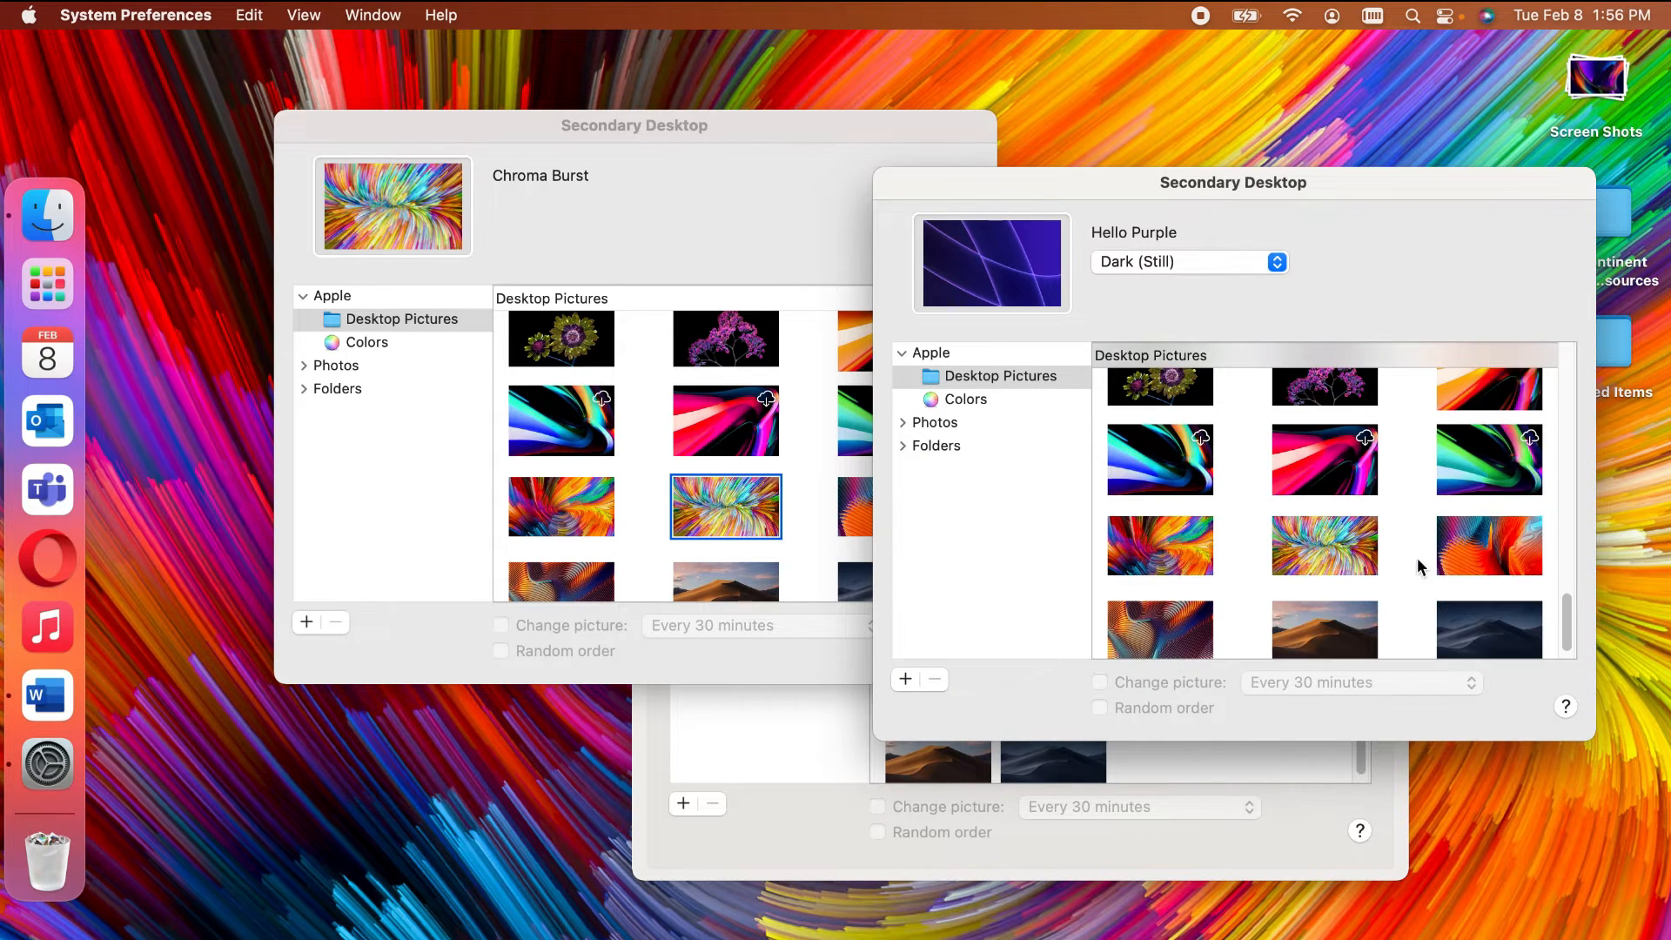
pyautogui.click(1475, 541)
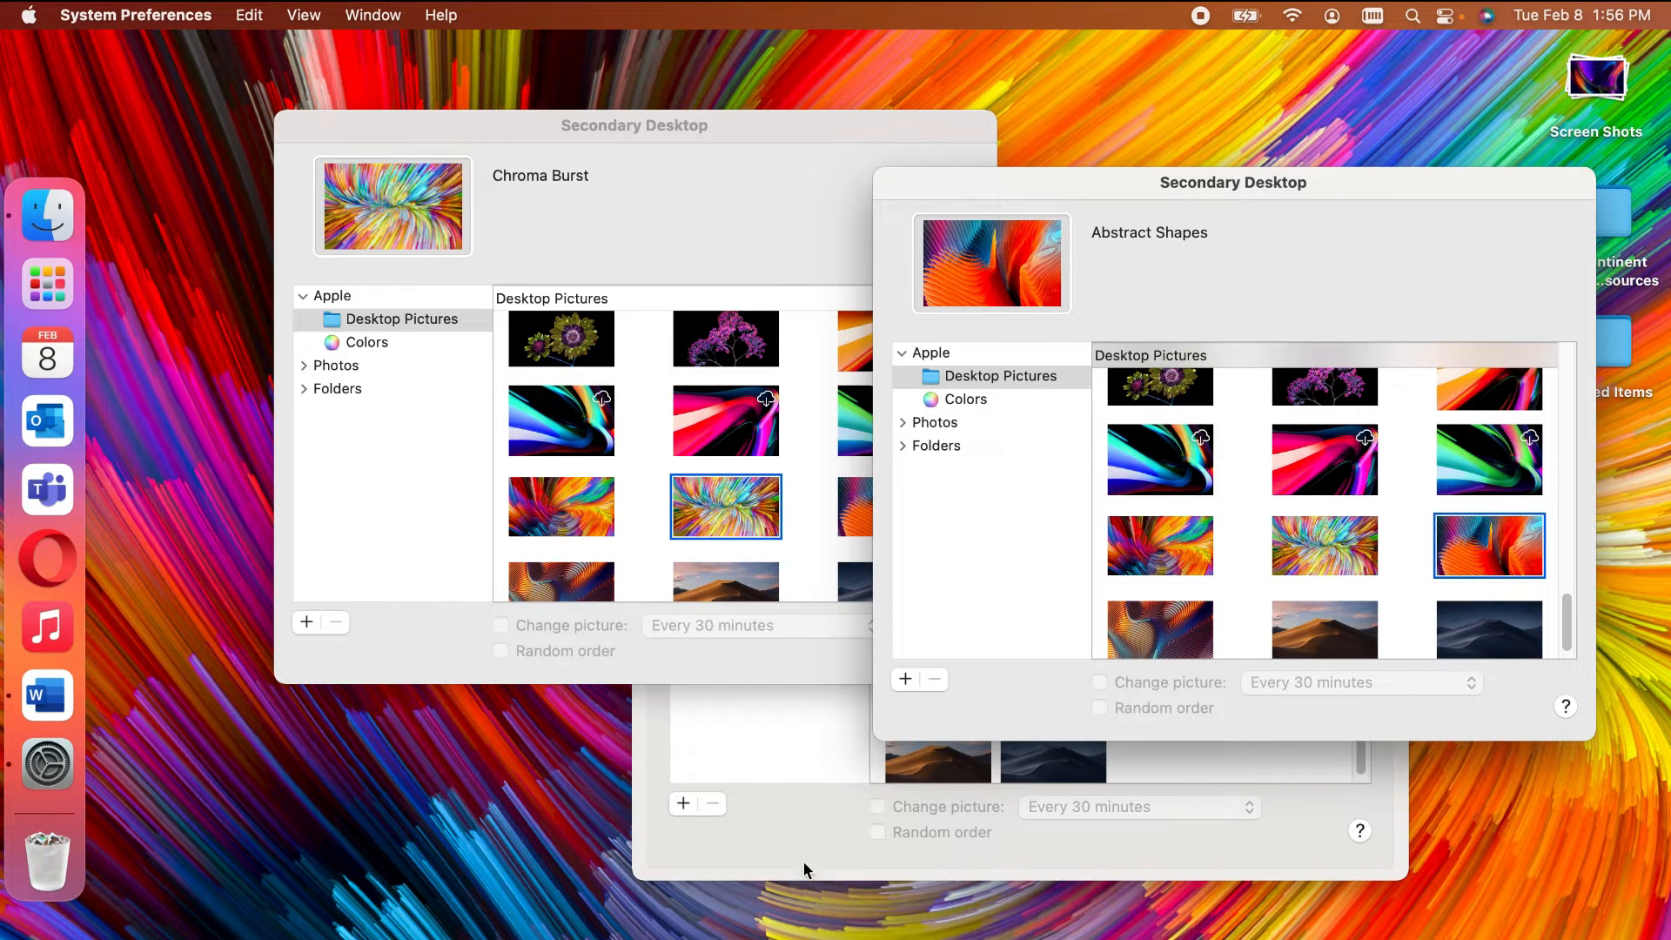
pyautogui.click(780, 822)
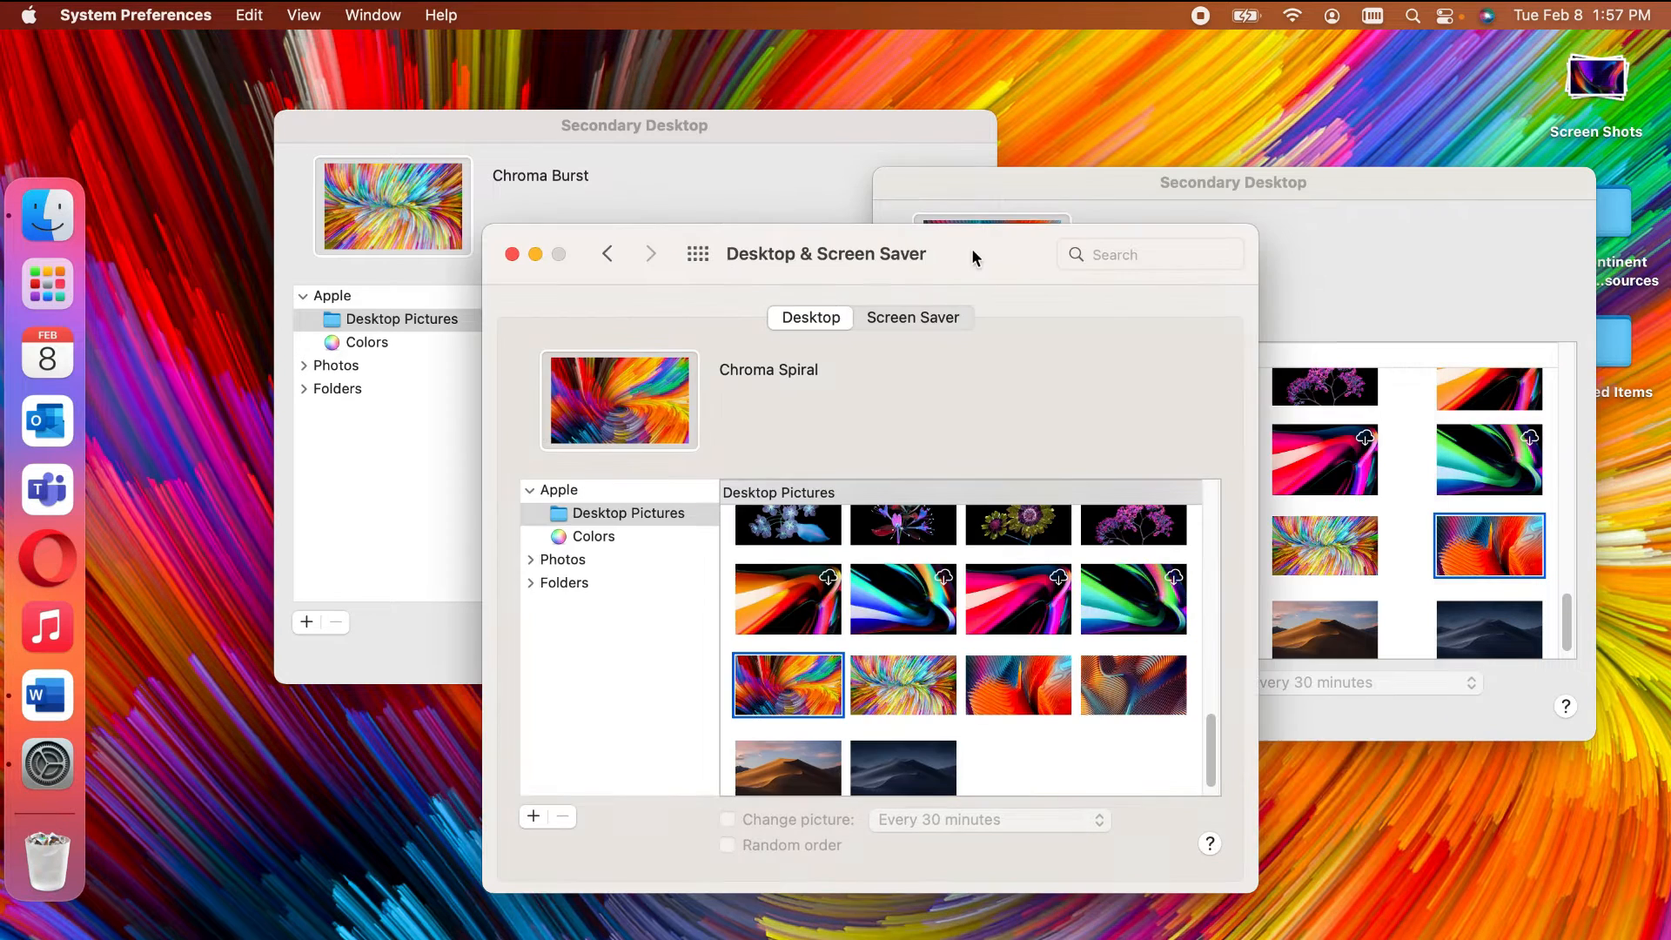
pyautogui.click(511, 254)
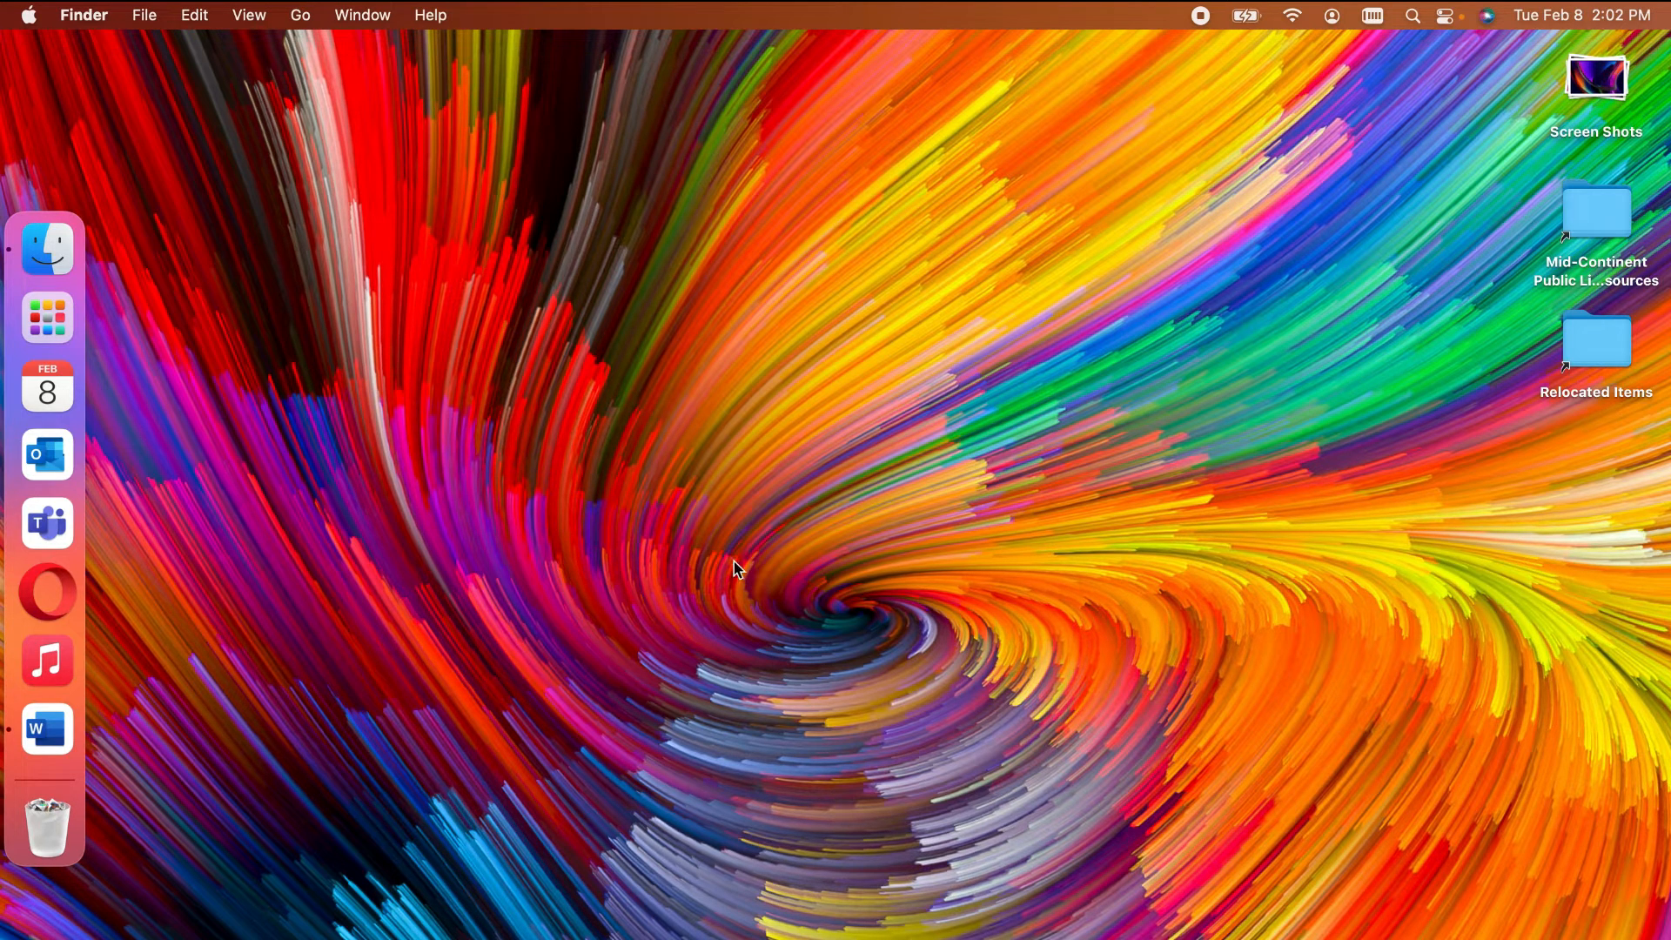
# Step: In Finder, set IMG_5291.jpg from Downloads as the desktop picture and minimize the window to uncover the desktop
pyautogui.click(76, 259)
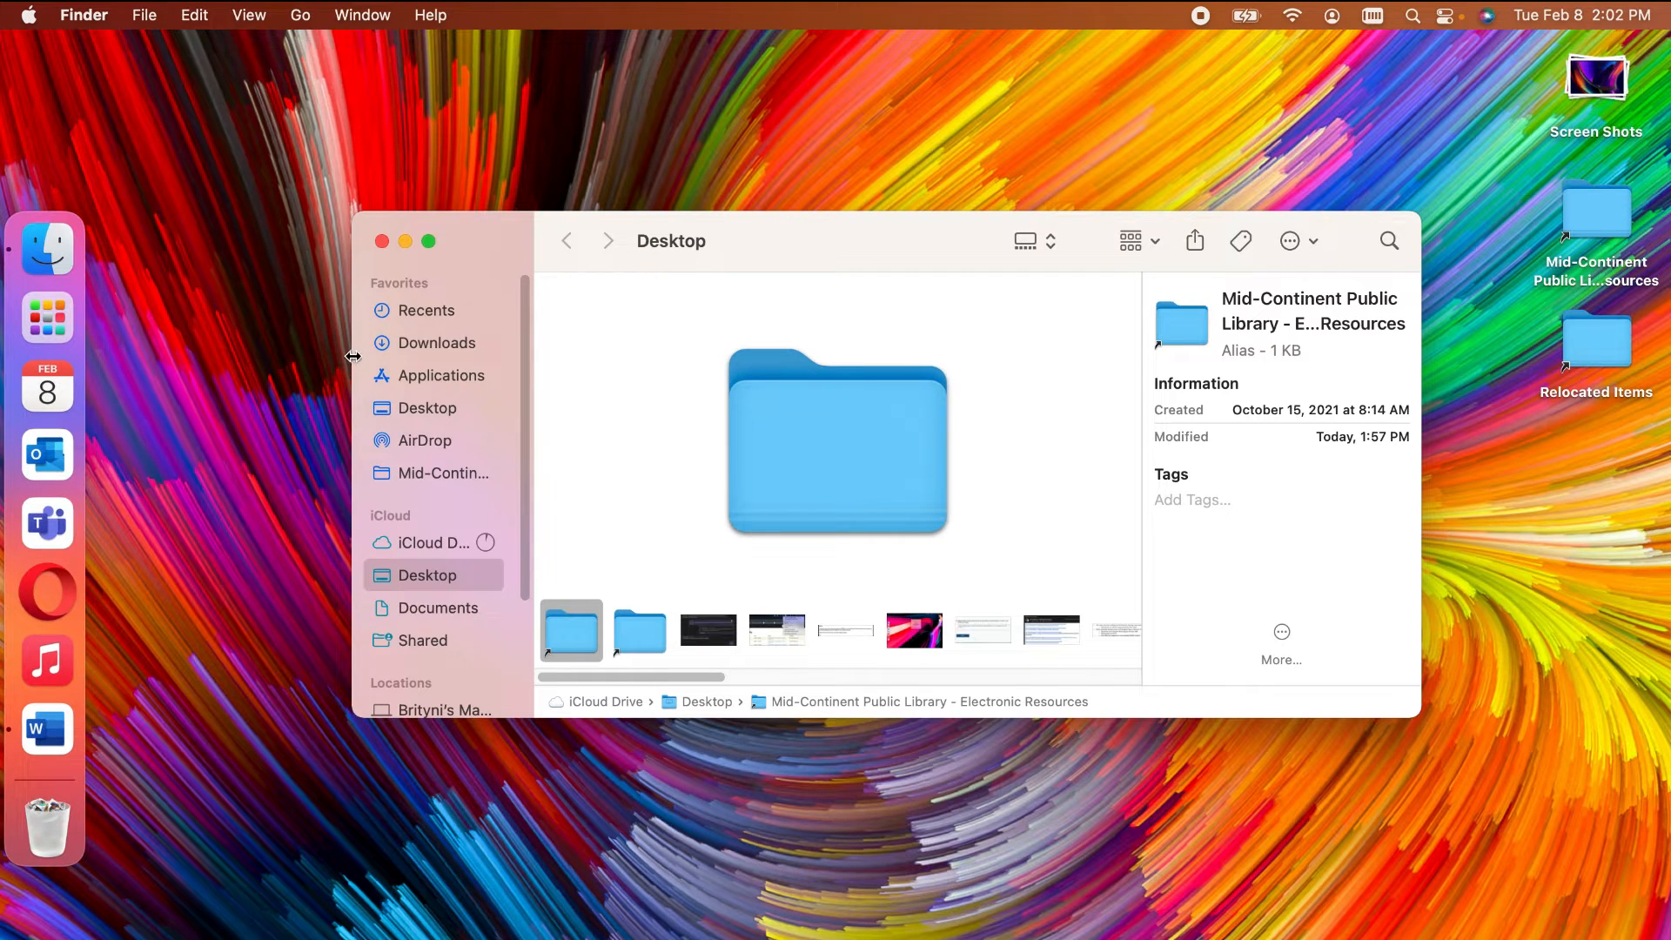
pyautogui.click(437, 344)
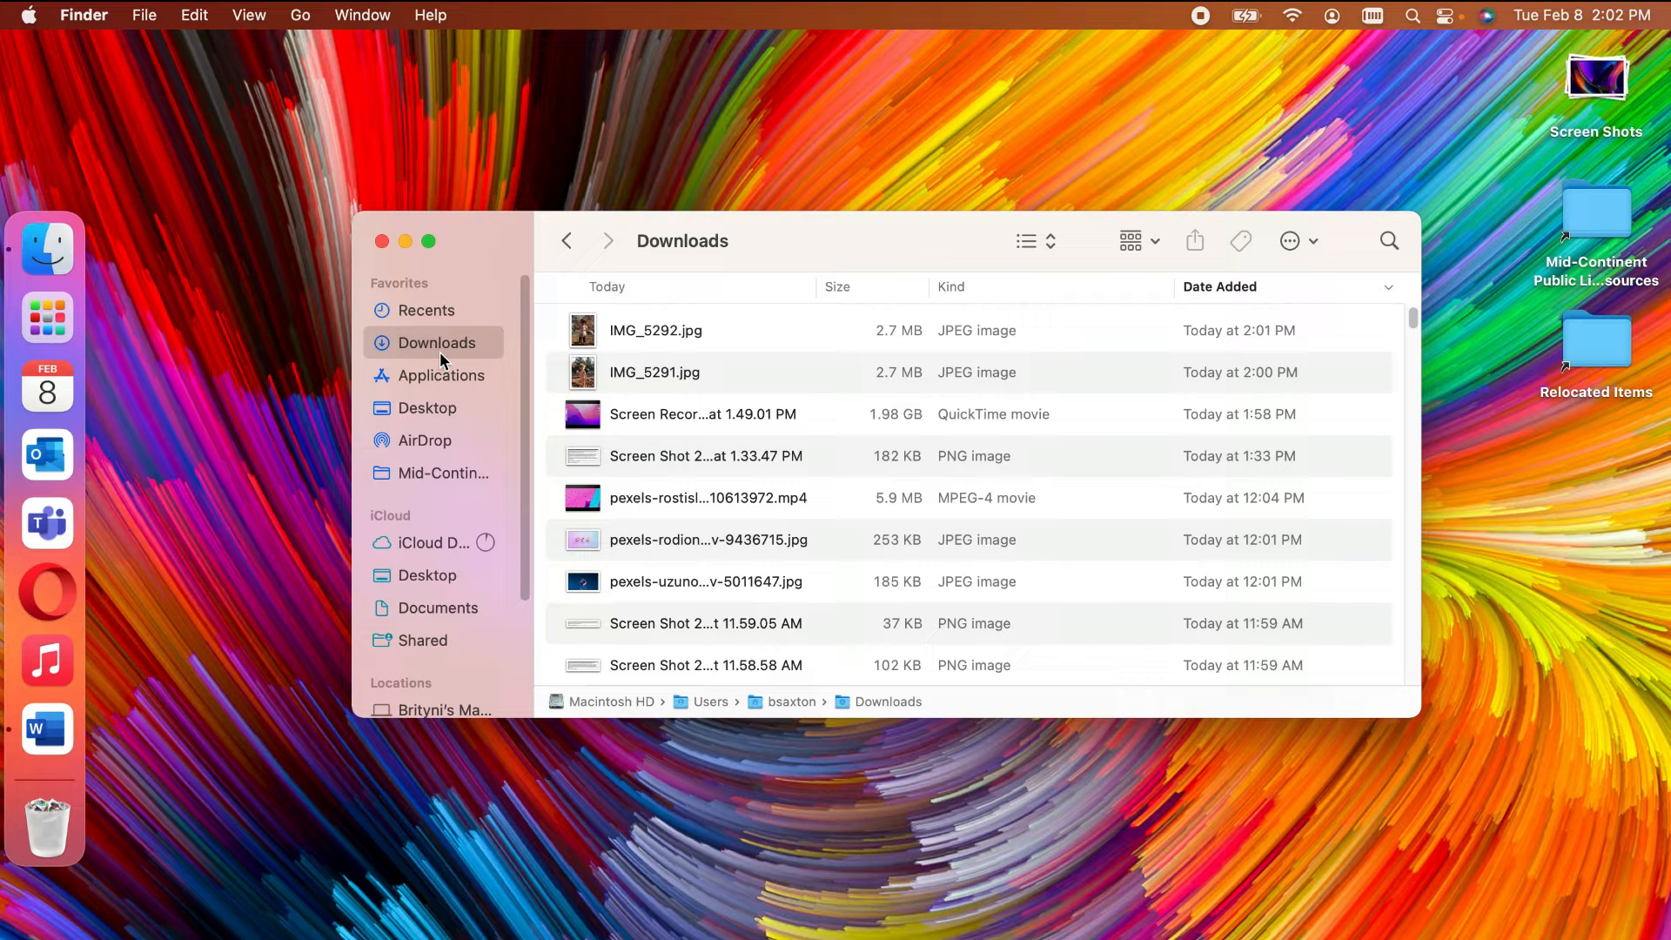
pyautogui.click(682, 378)
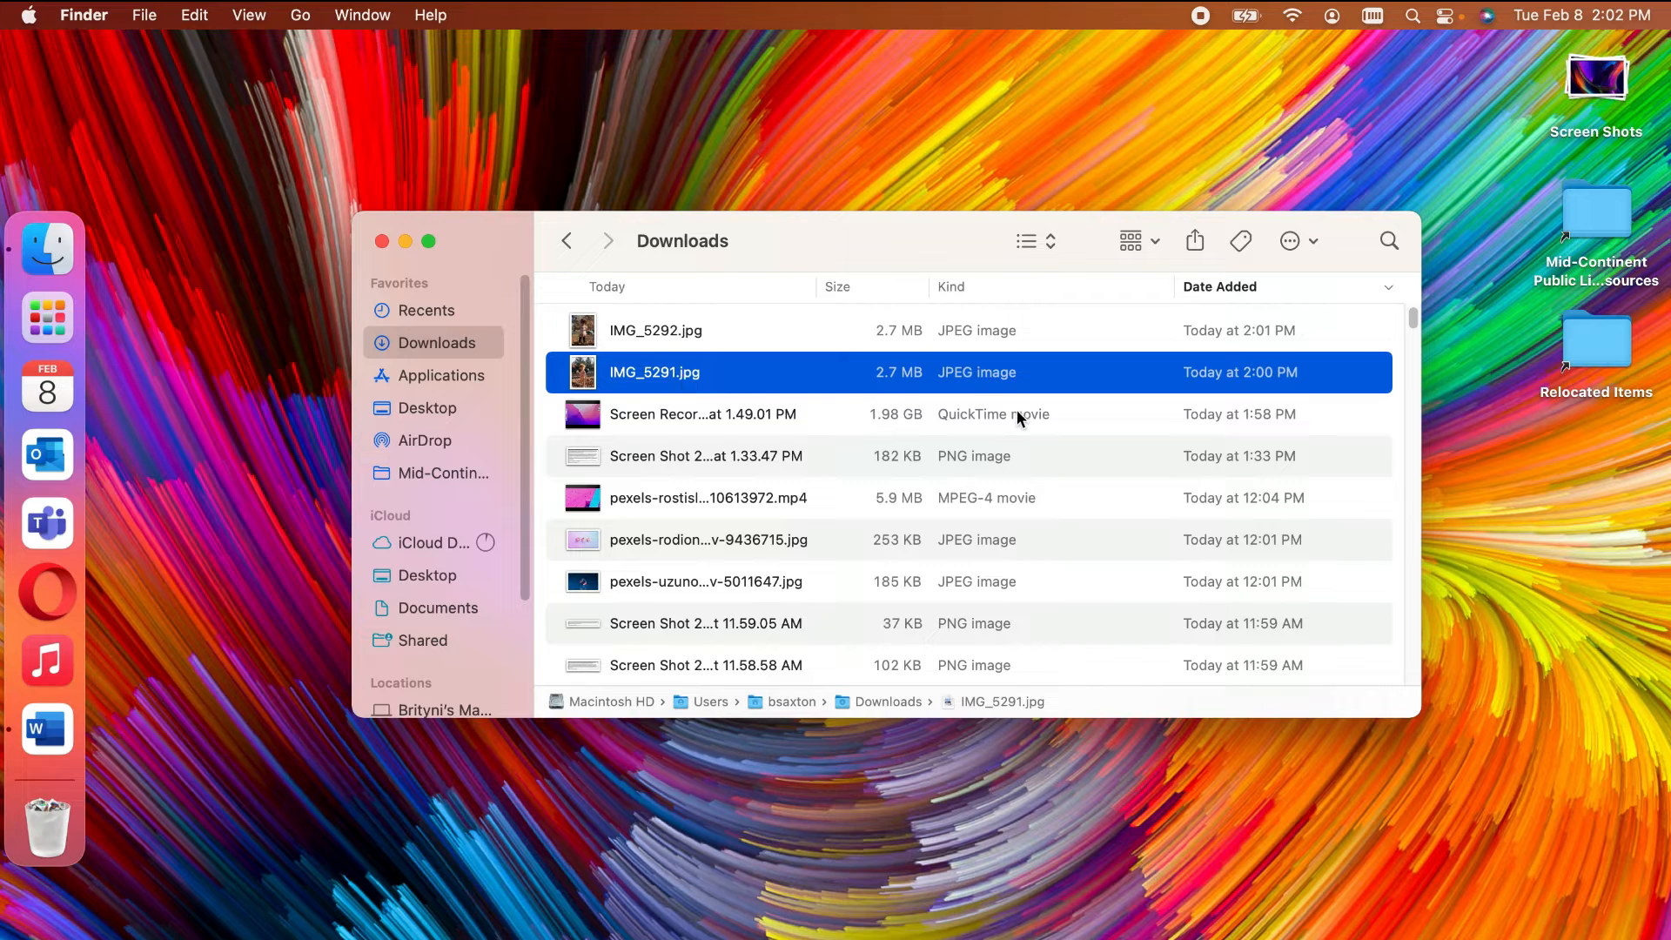
pyautogui.rightClick(668, 380)
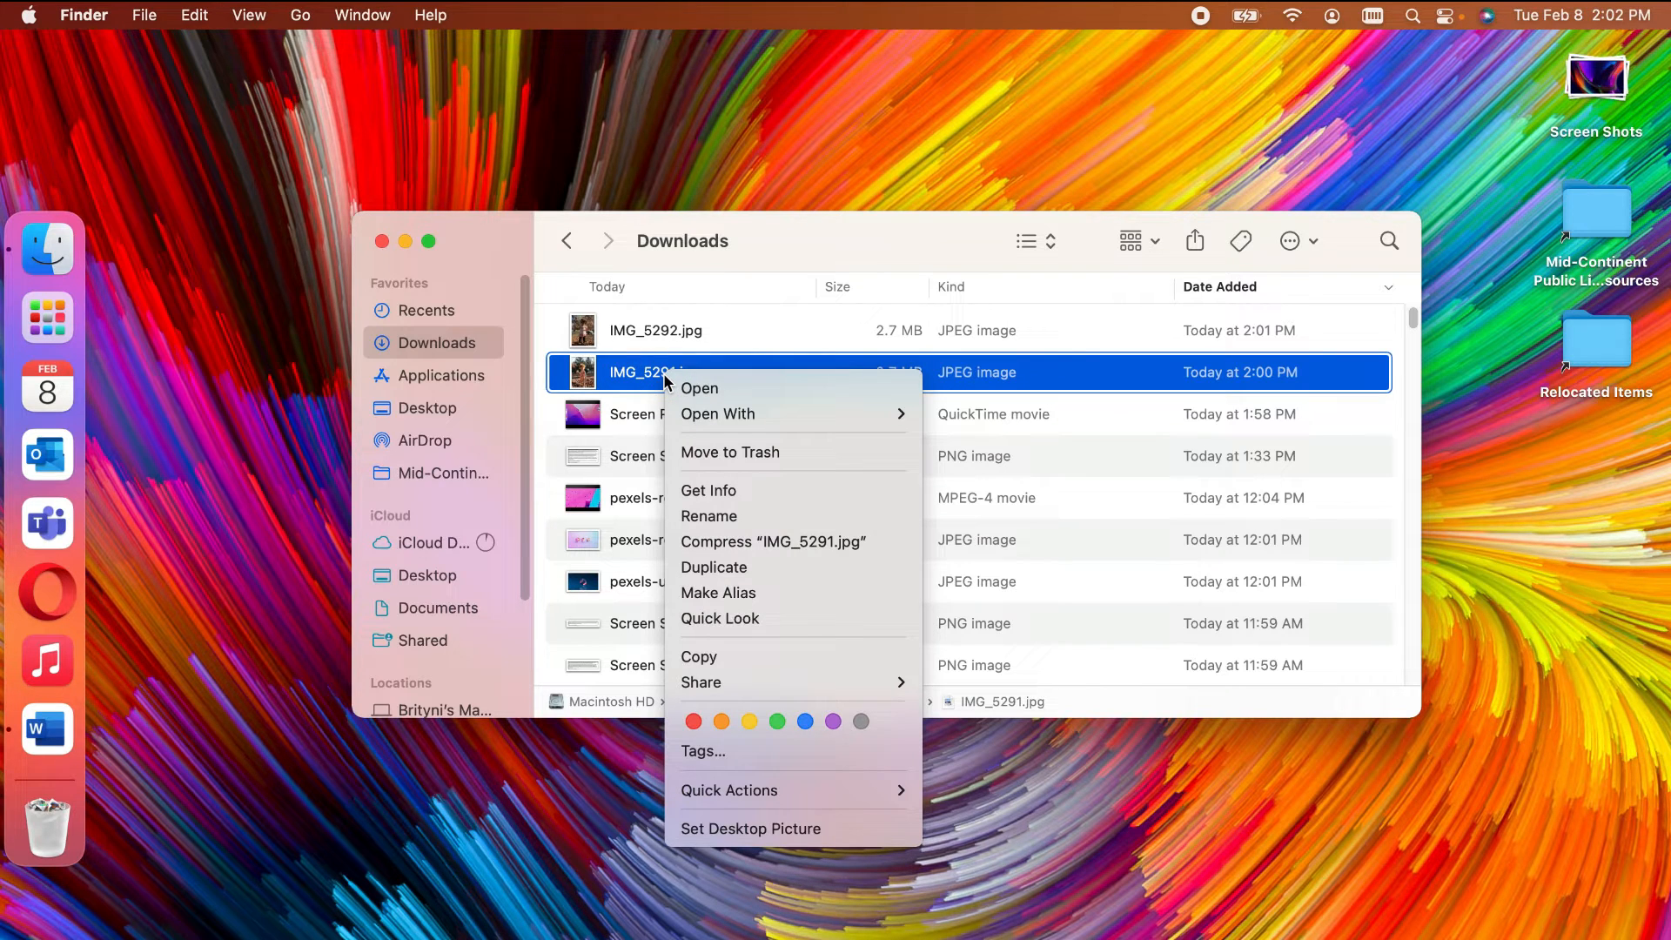
pyautogui.click(868, 833)
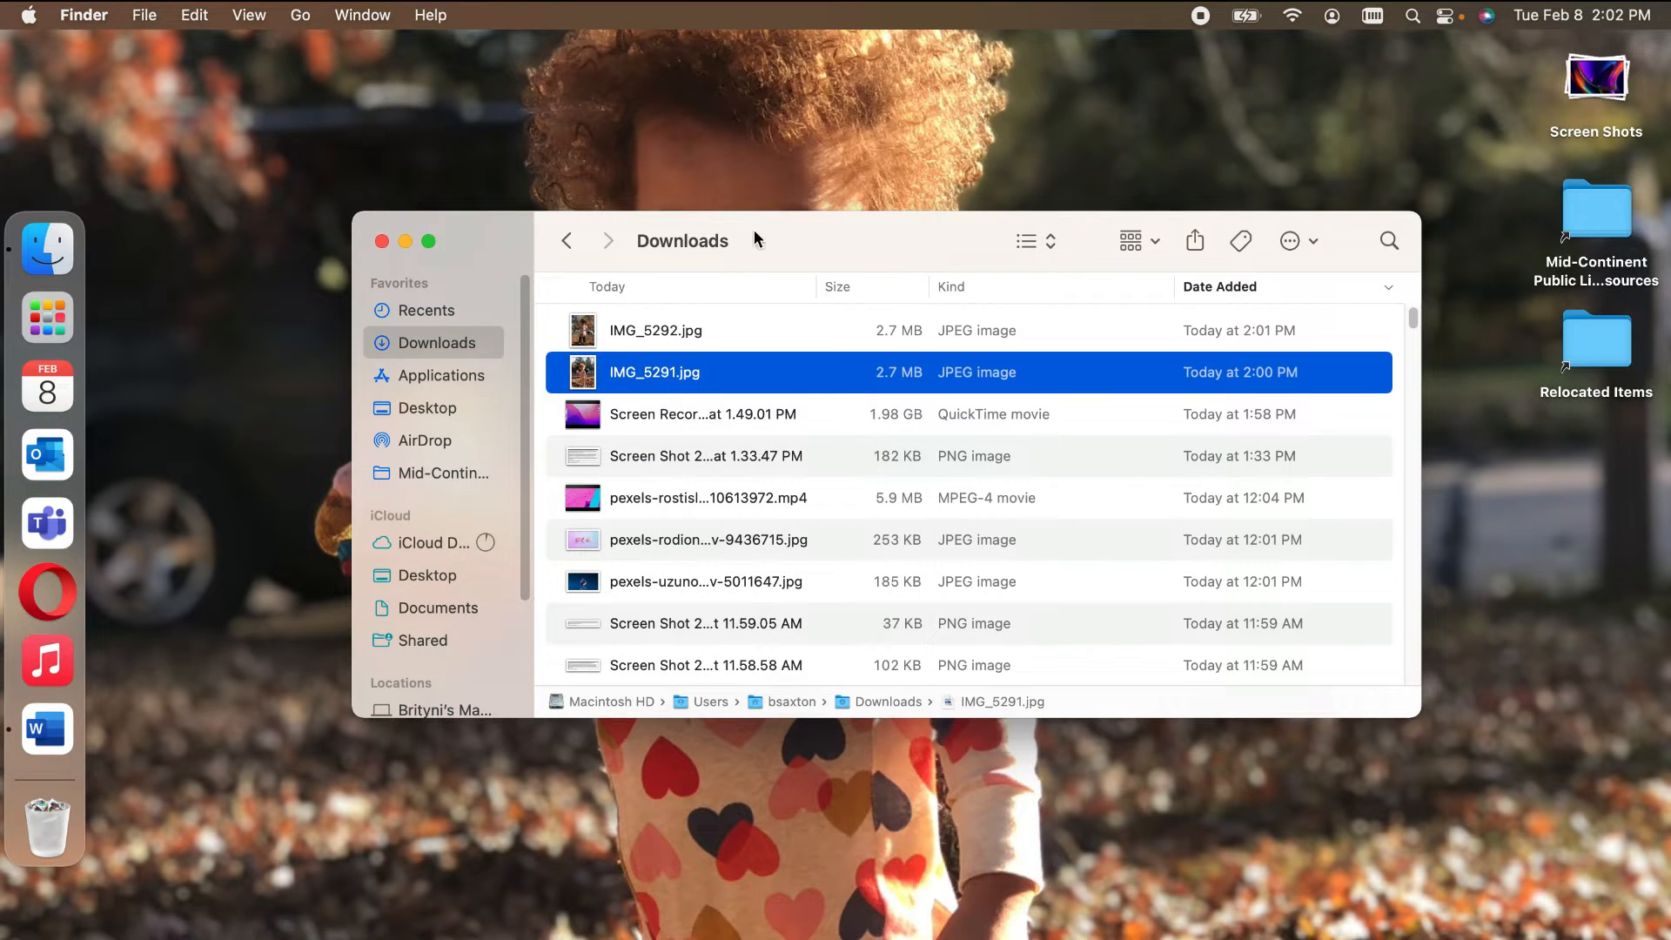
pyautogui.moveTo(821, 238); pyautogui.dragTo(1160, 627)
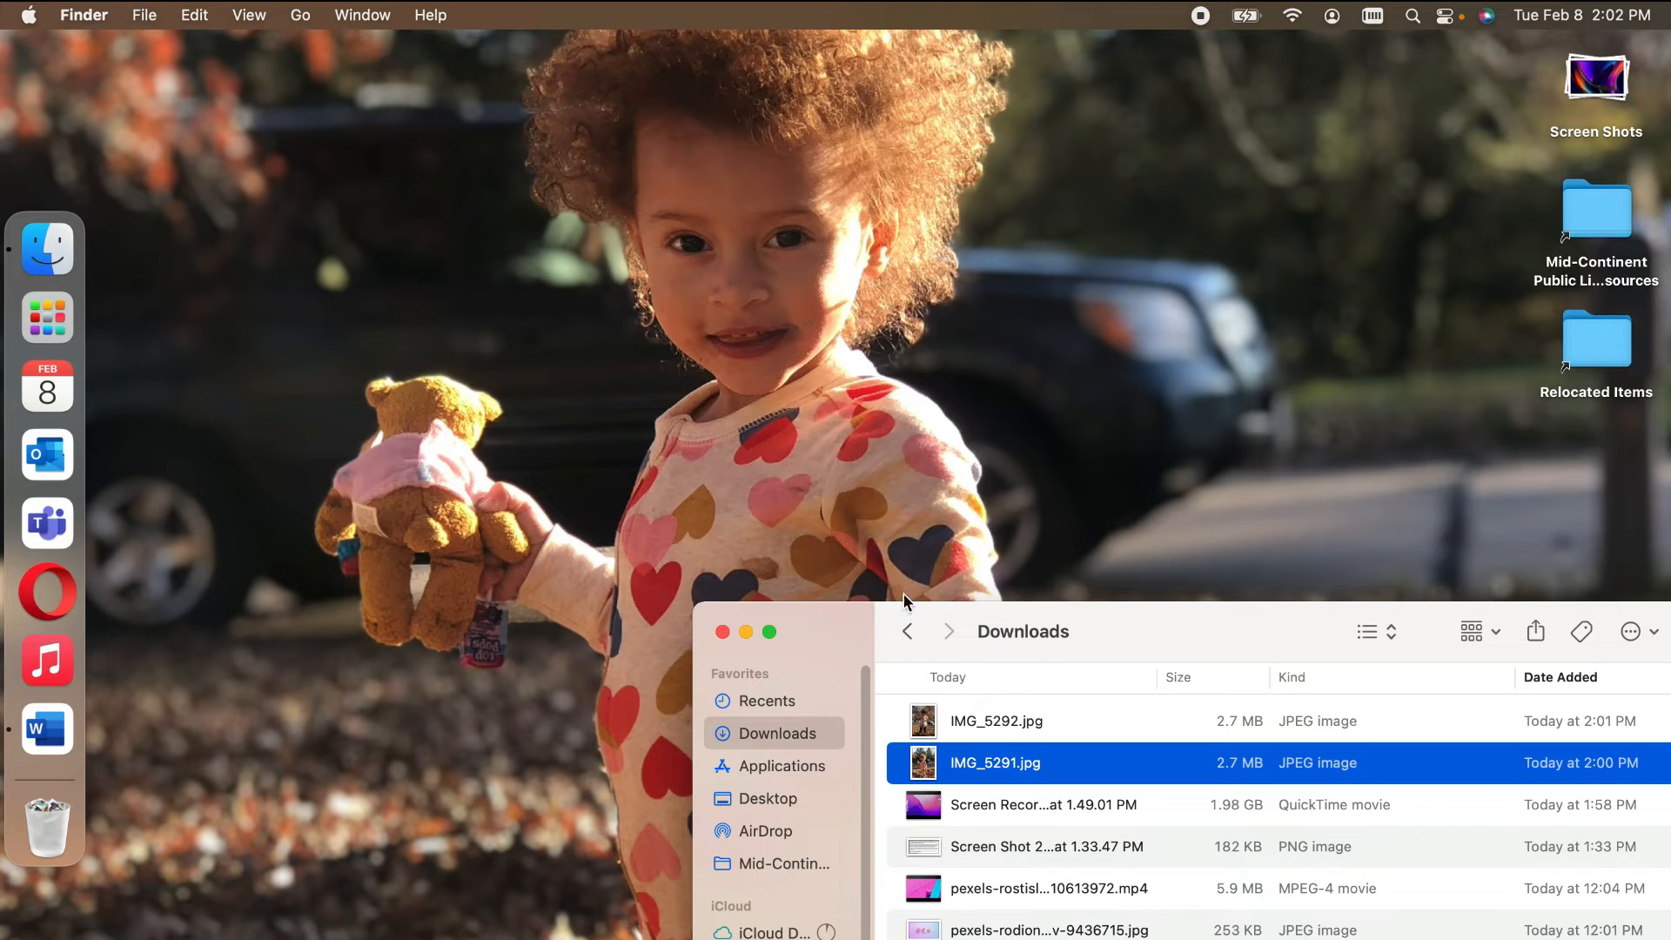
pyautogui.click(746, 633)
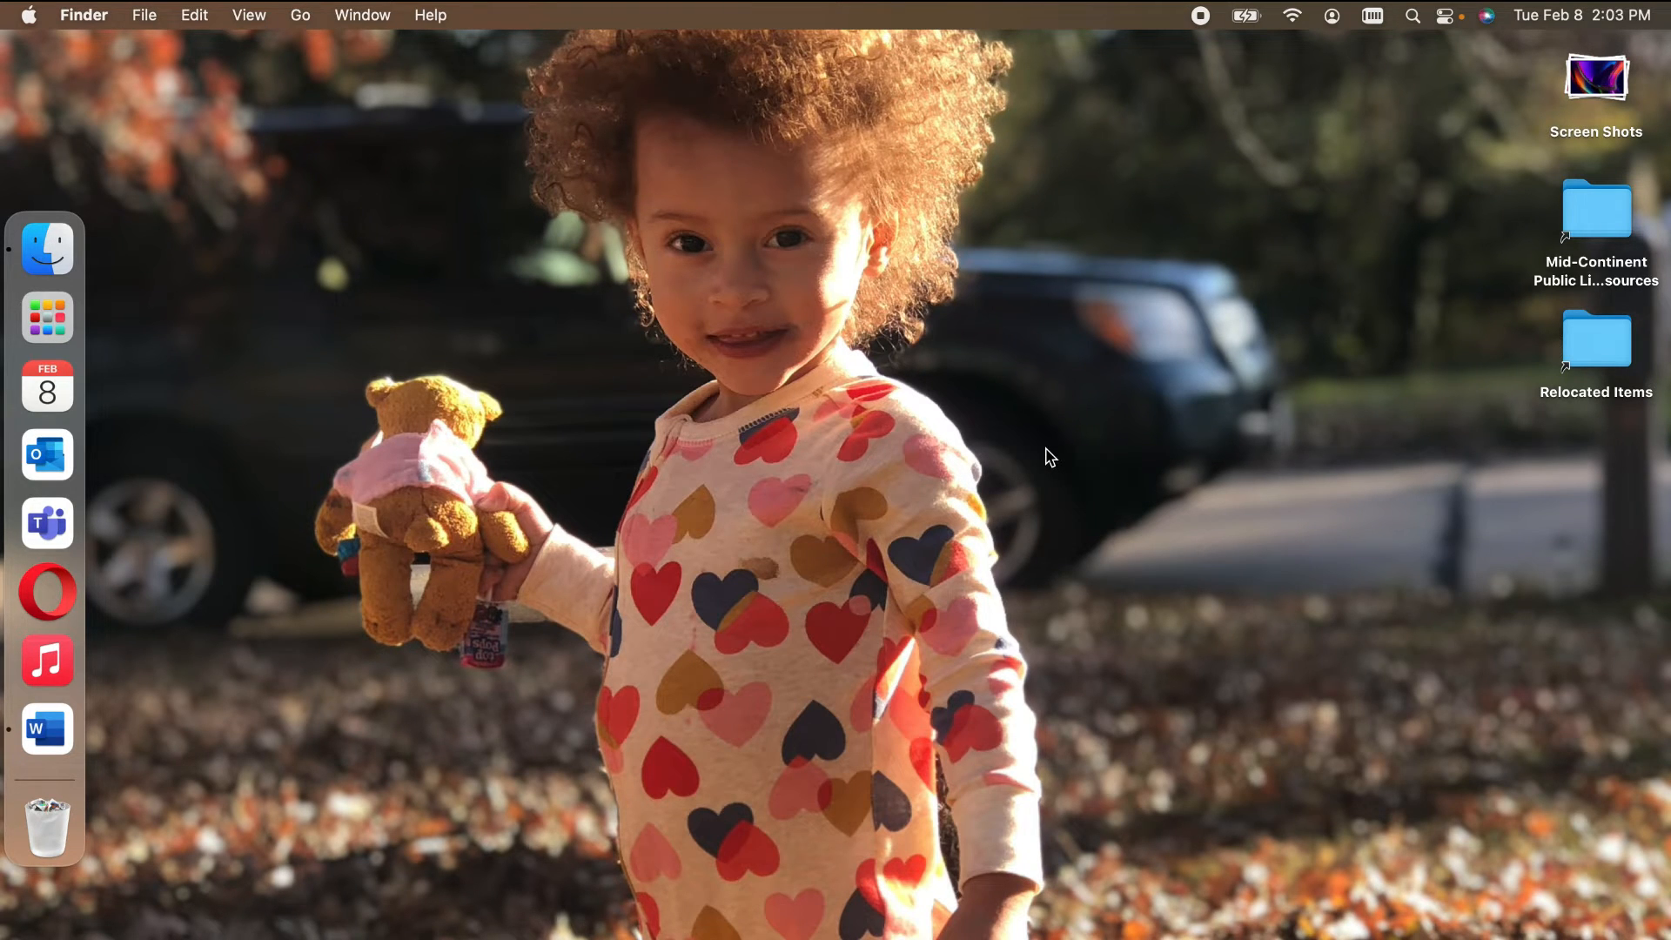
# Step: Restore the Downloads window, set IMG_5292.jpg as the desktop picture, and reposition the window lower on the desktop
pyautogui.click(76, 253)
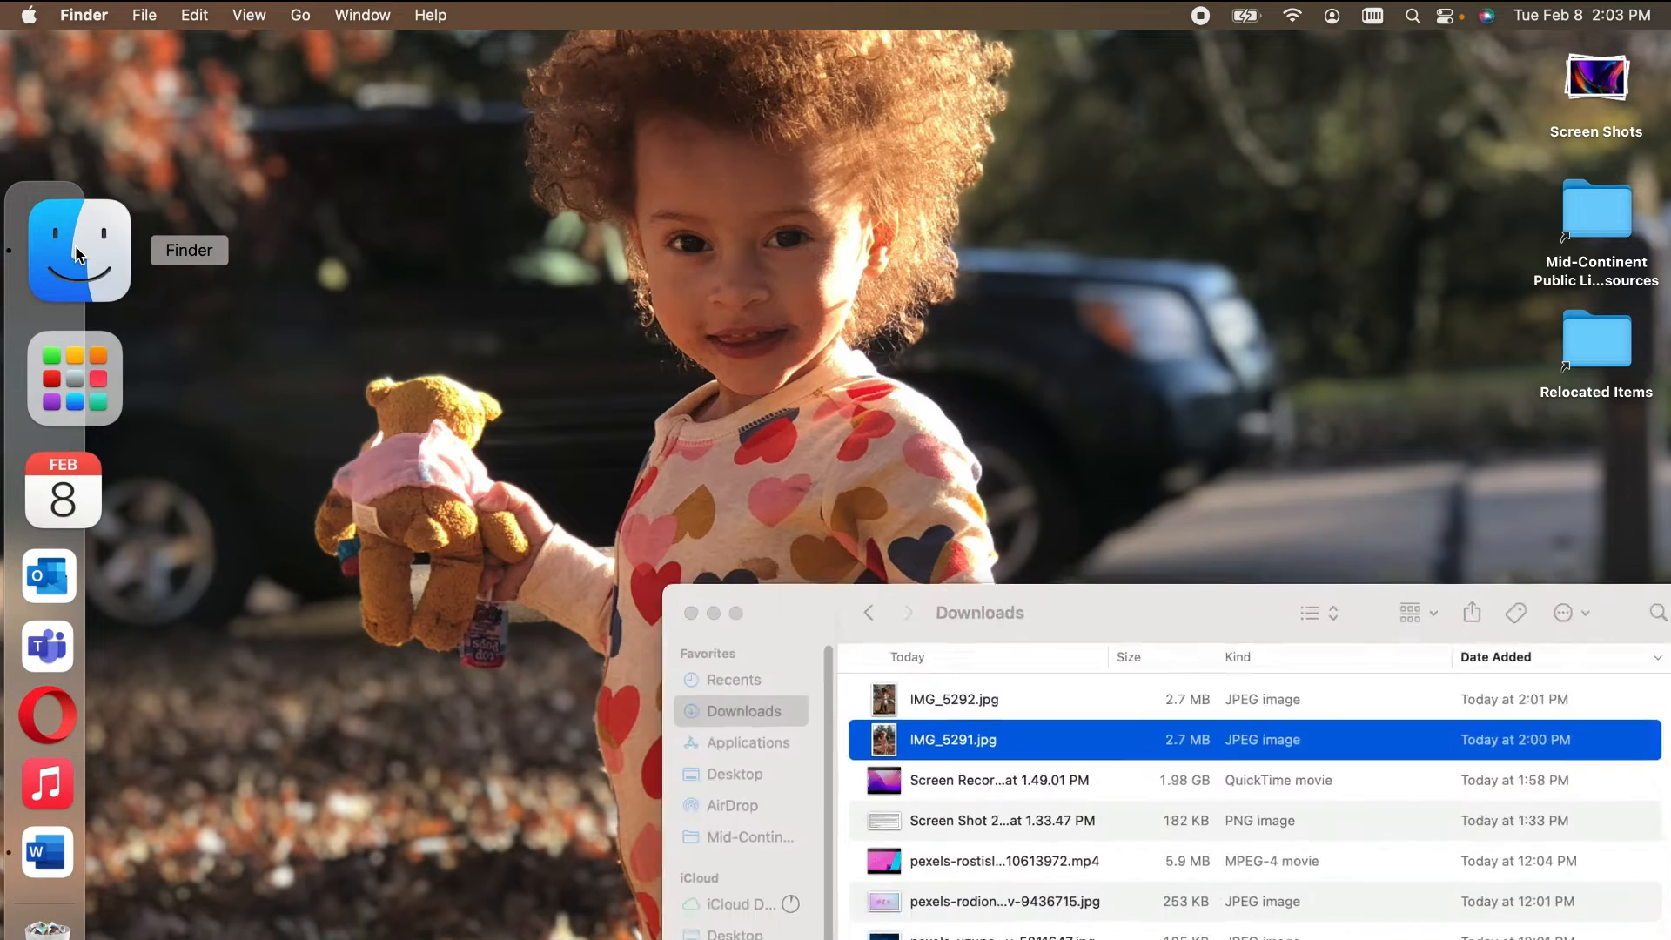
pyautogui.moveTo(1236, 634); pyautogui.dragTo(882, 456)
pyautogui.rightClick(659, 528)
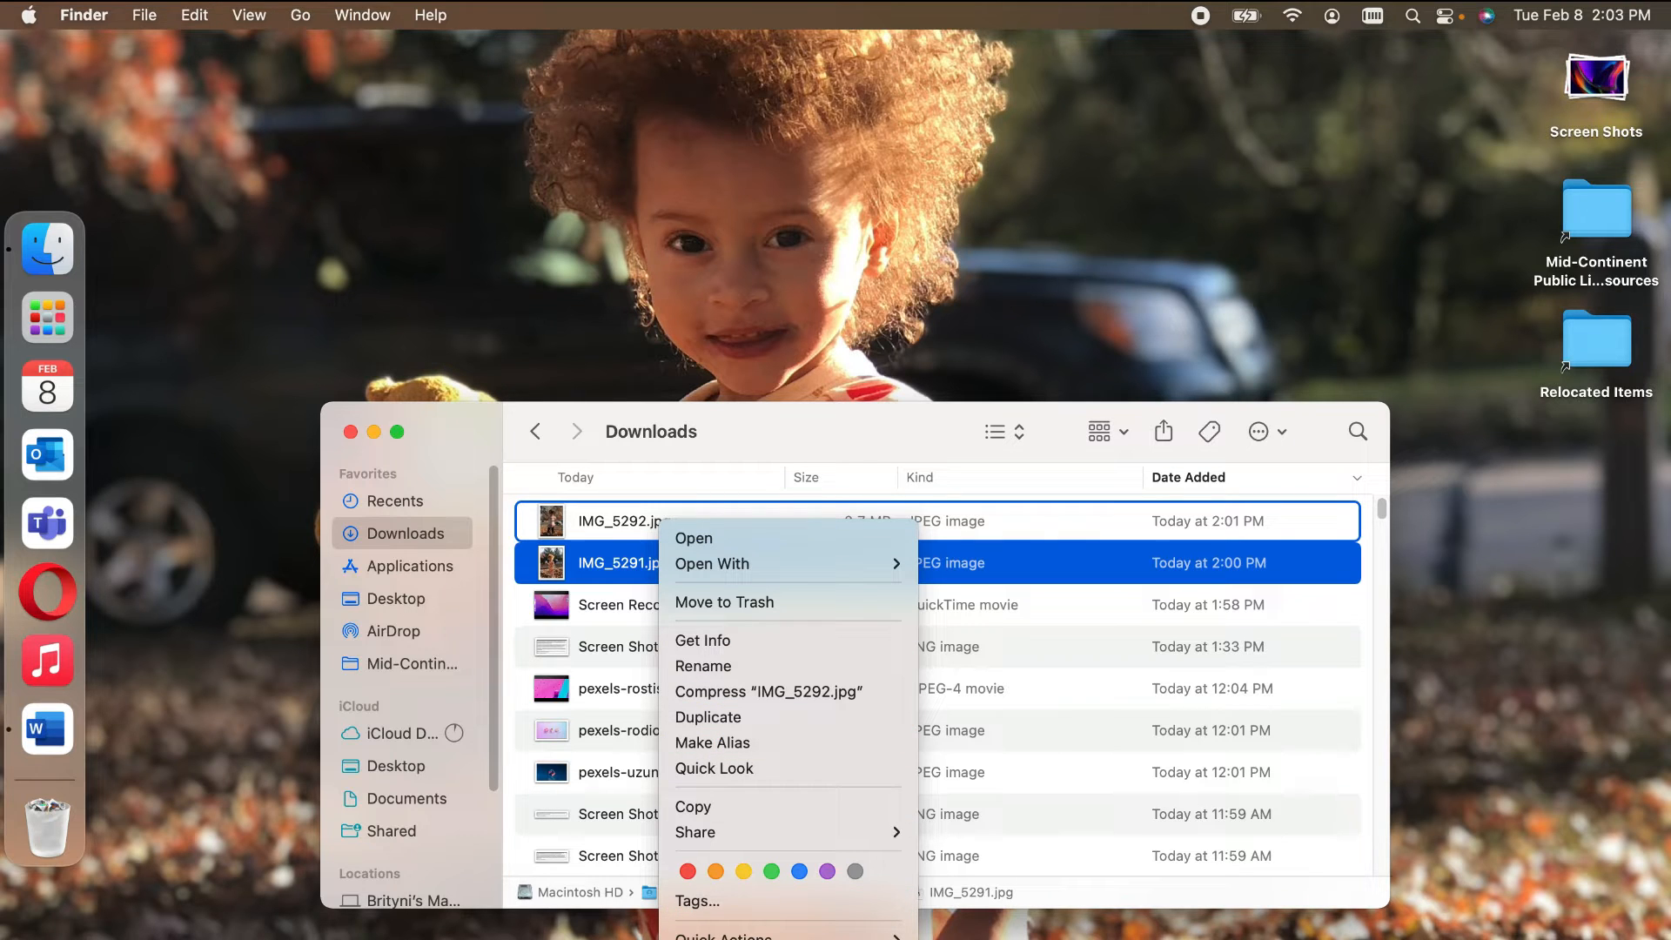
pyautogui.press('Escape')
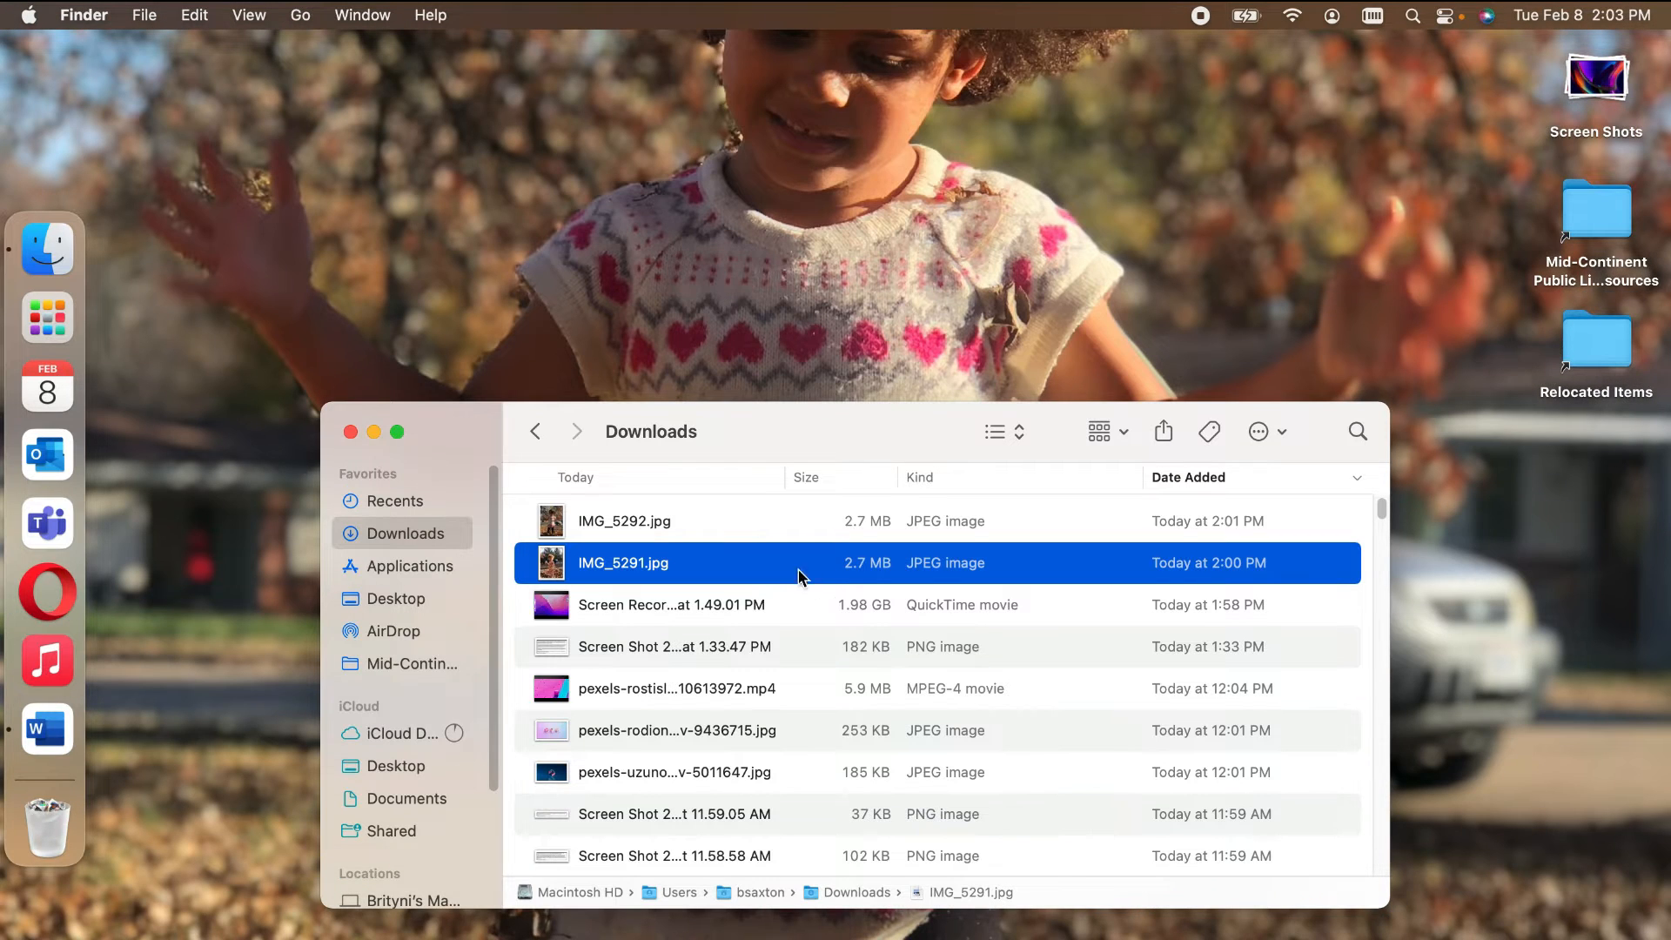
pyautogui.click(763, 440)
pyautogui.moveTo(763, 439)
pyautogui.mouseDown()
pyautogui.moveTo(1651, 858)
pyautogui.moveTo(1093, 618)
pyautogui.moveTo(784, 511)
pyautogui.moveTo(753, 454)
pyautogui.mouseUp()
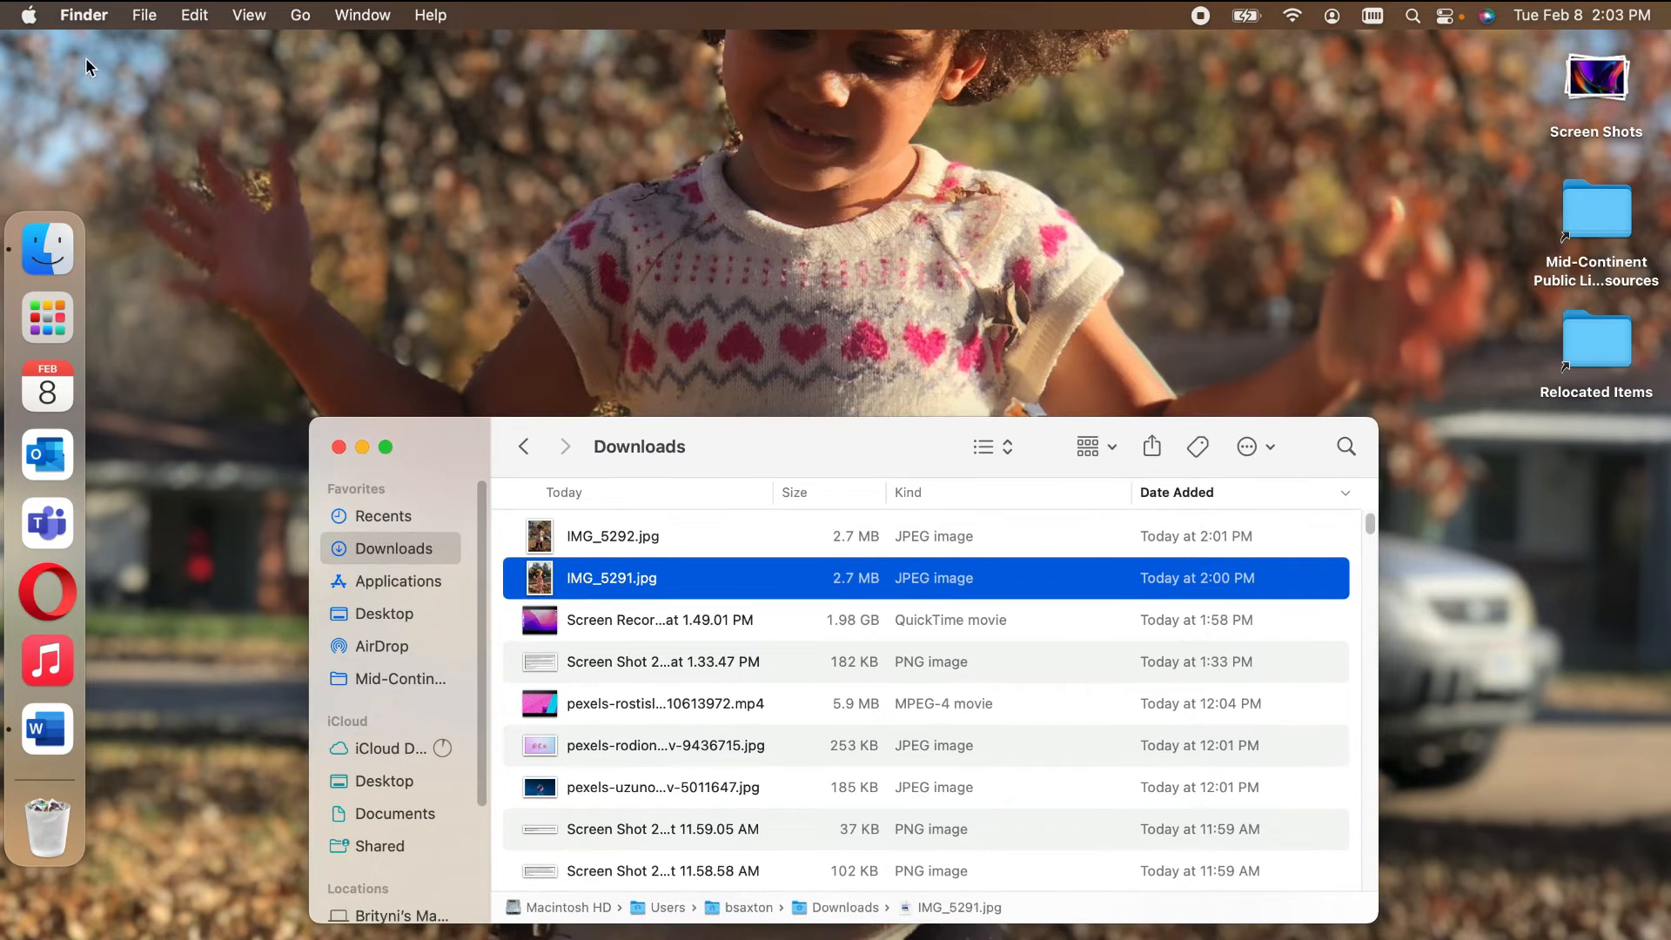
# Step: Open the Desktop & Screen Saver settings in System Preferences
pyautogui.click(27, 19)
pyautogui.click(123, 88)
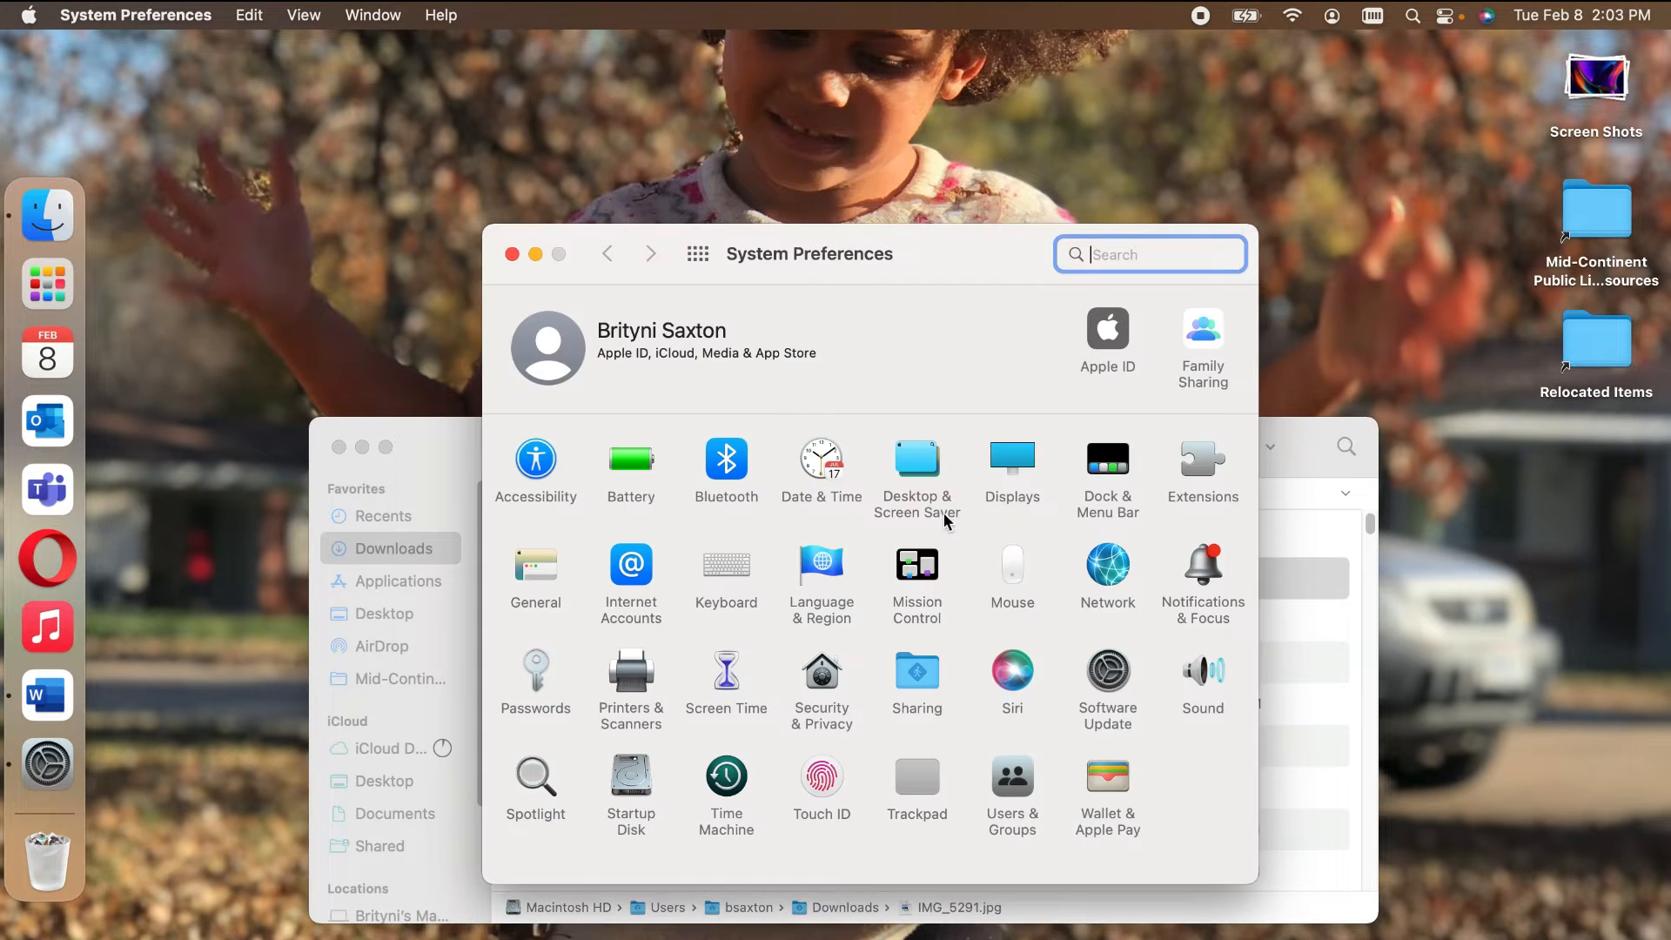
pyautogui.click(930, 496)
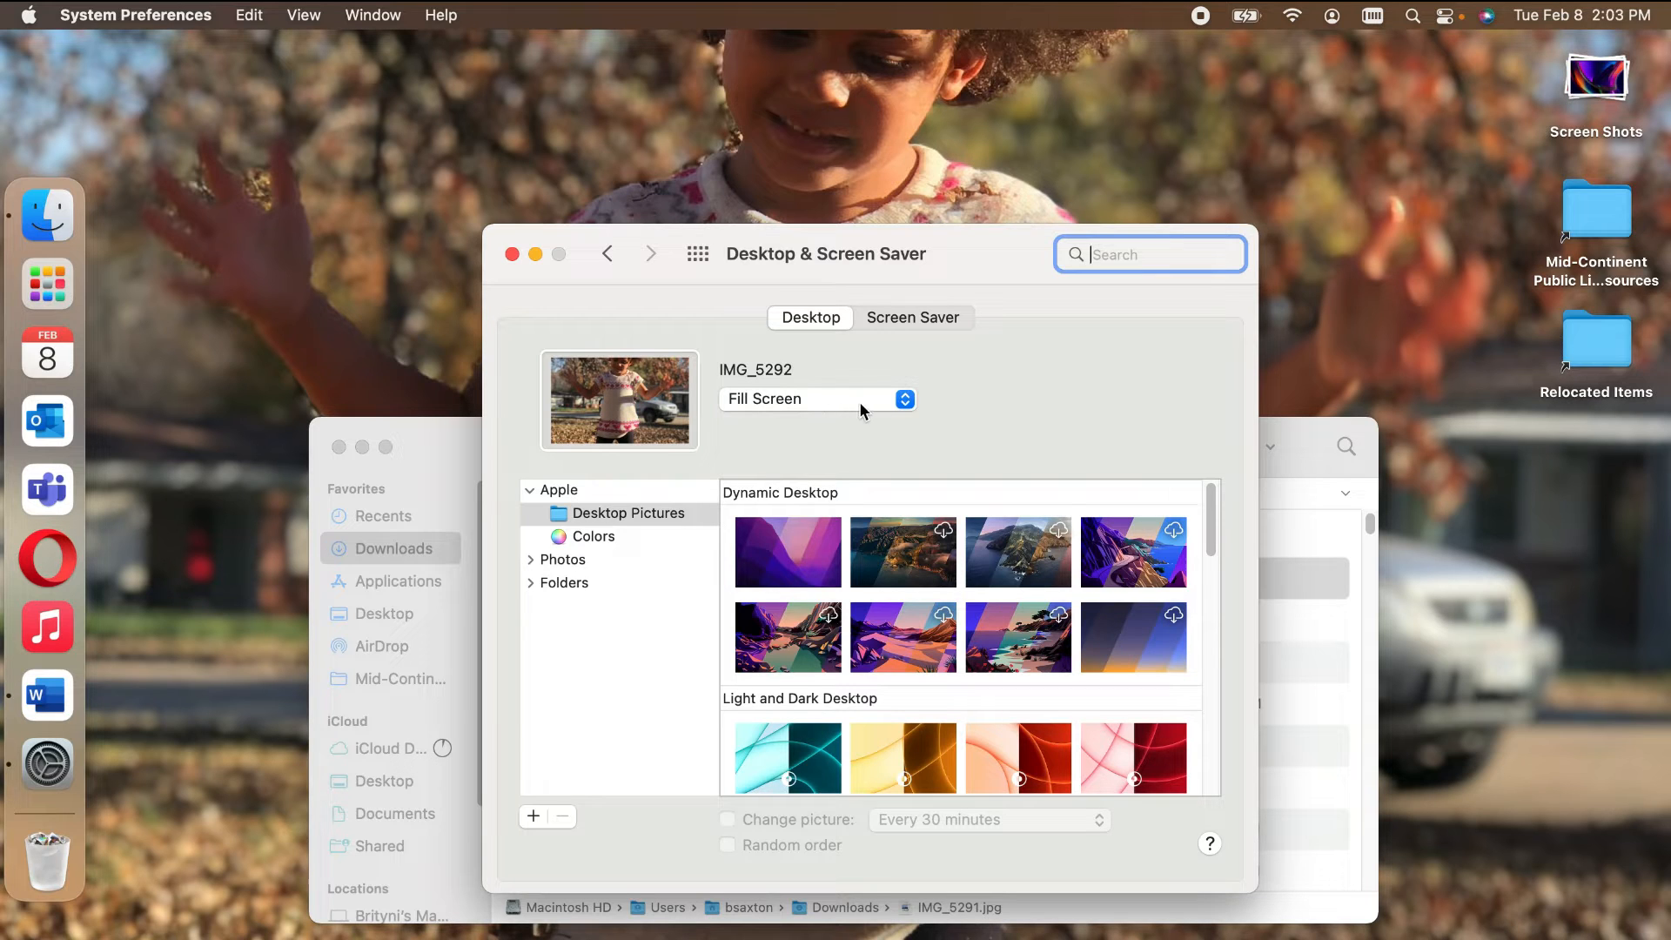
# Step: Try the Fit to Screen layout for IMG_5292 with Mercury as the surrounding fill color
pyautogui.click(908, 405)
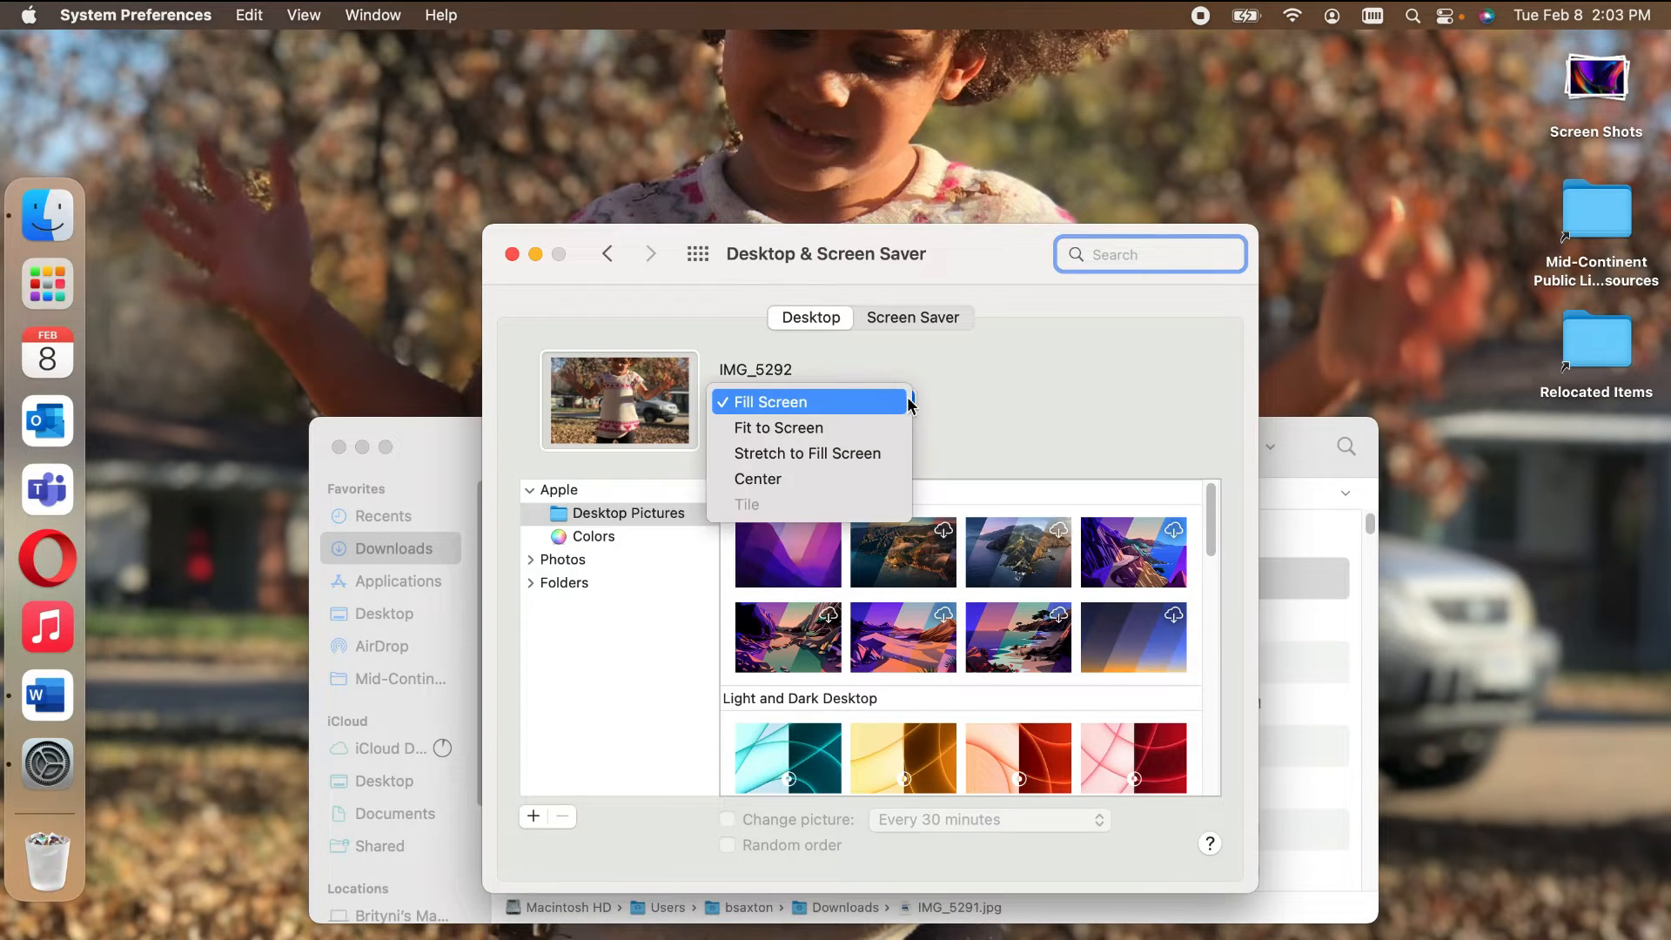
pyautogui.click(893, 427)
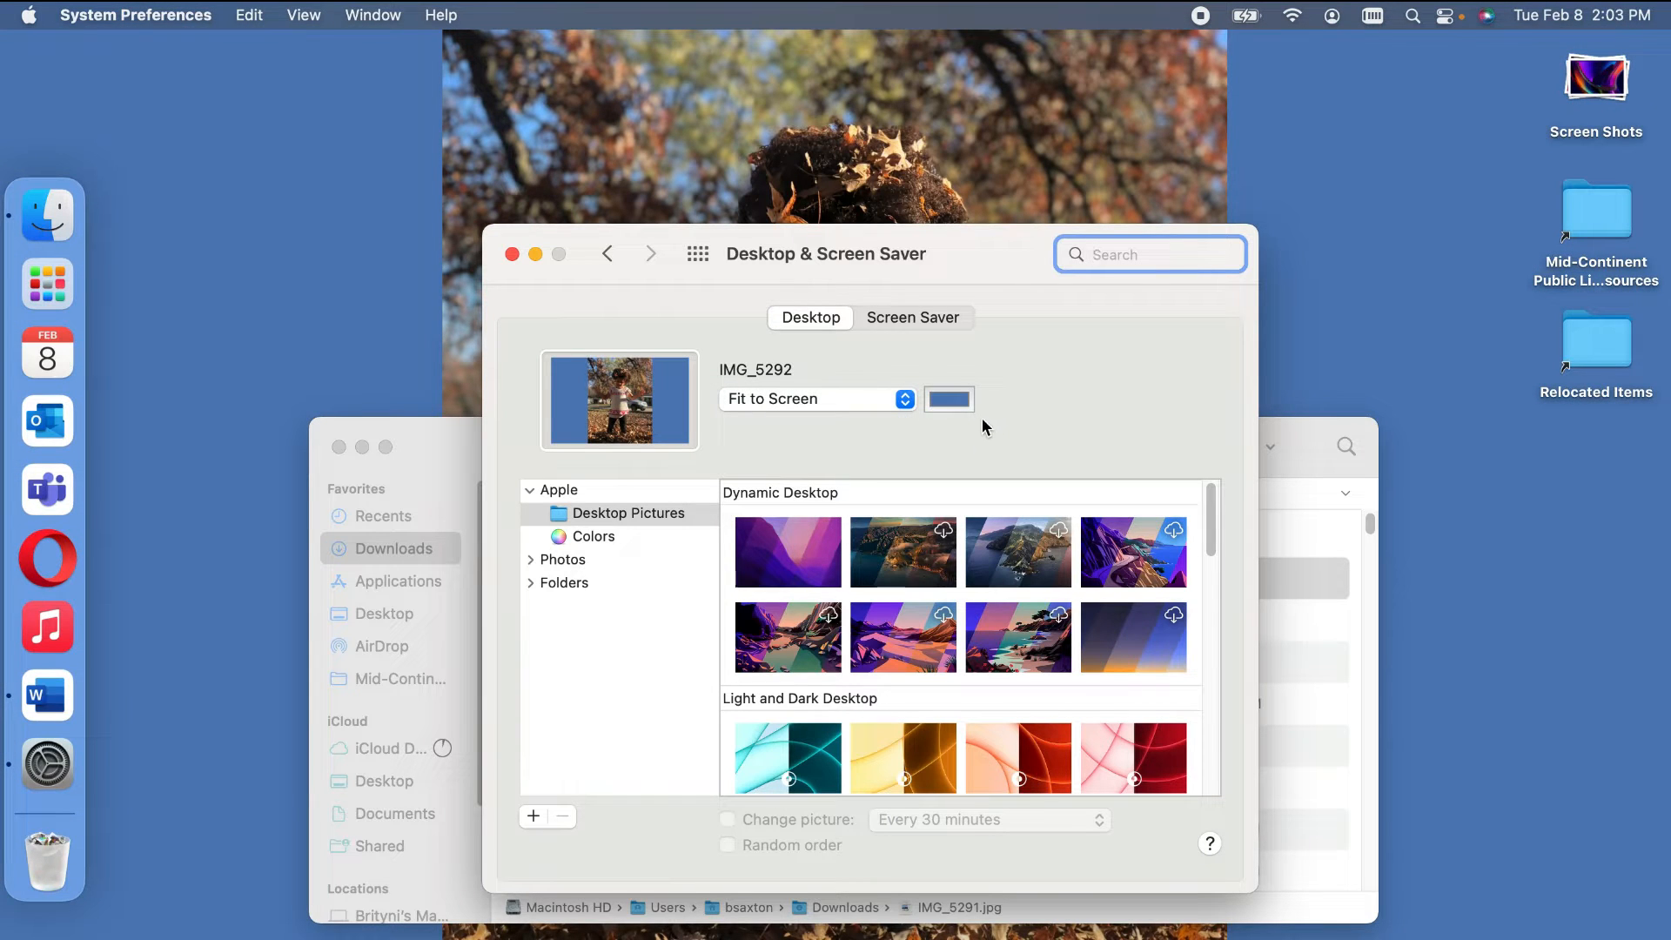
pyautogui.click(950, 399)
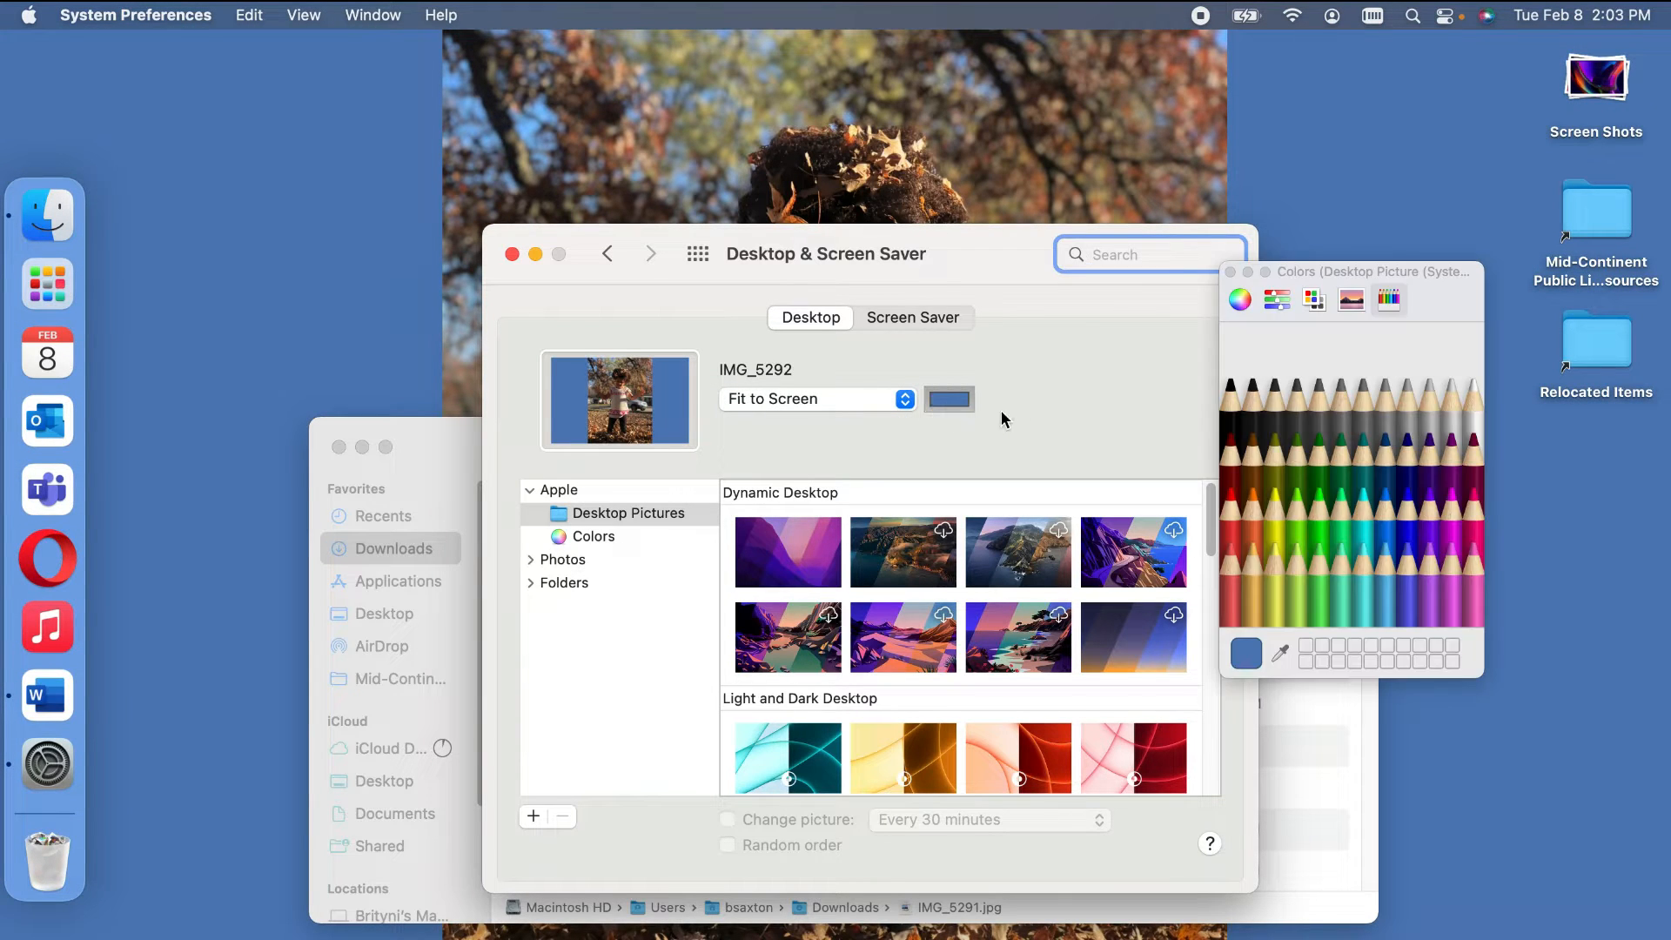
pyautogui.click(1449, 396)
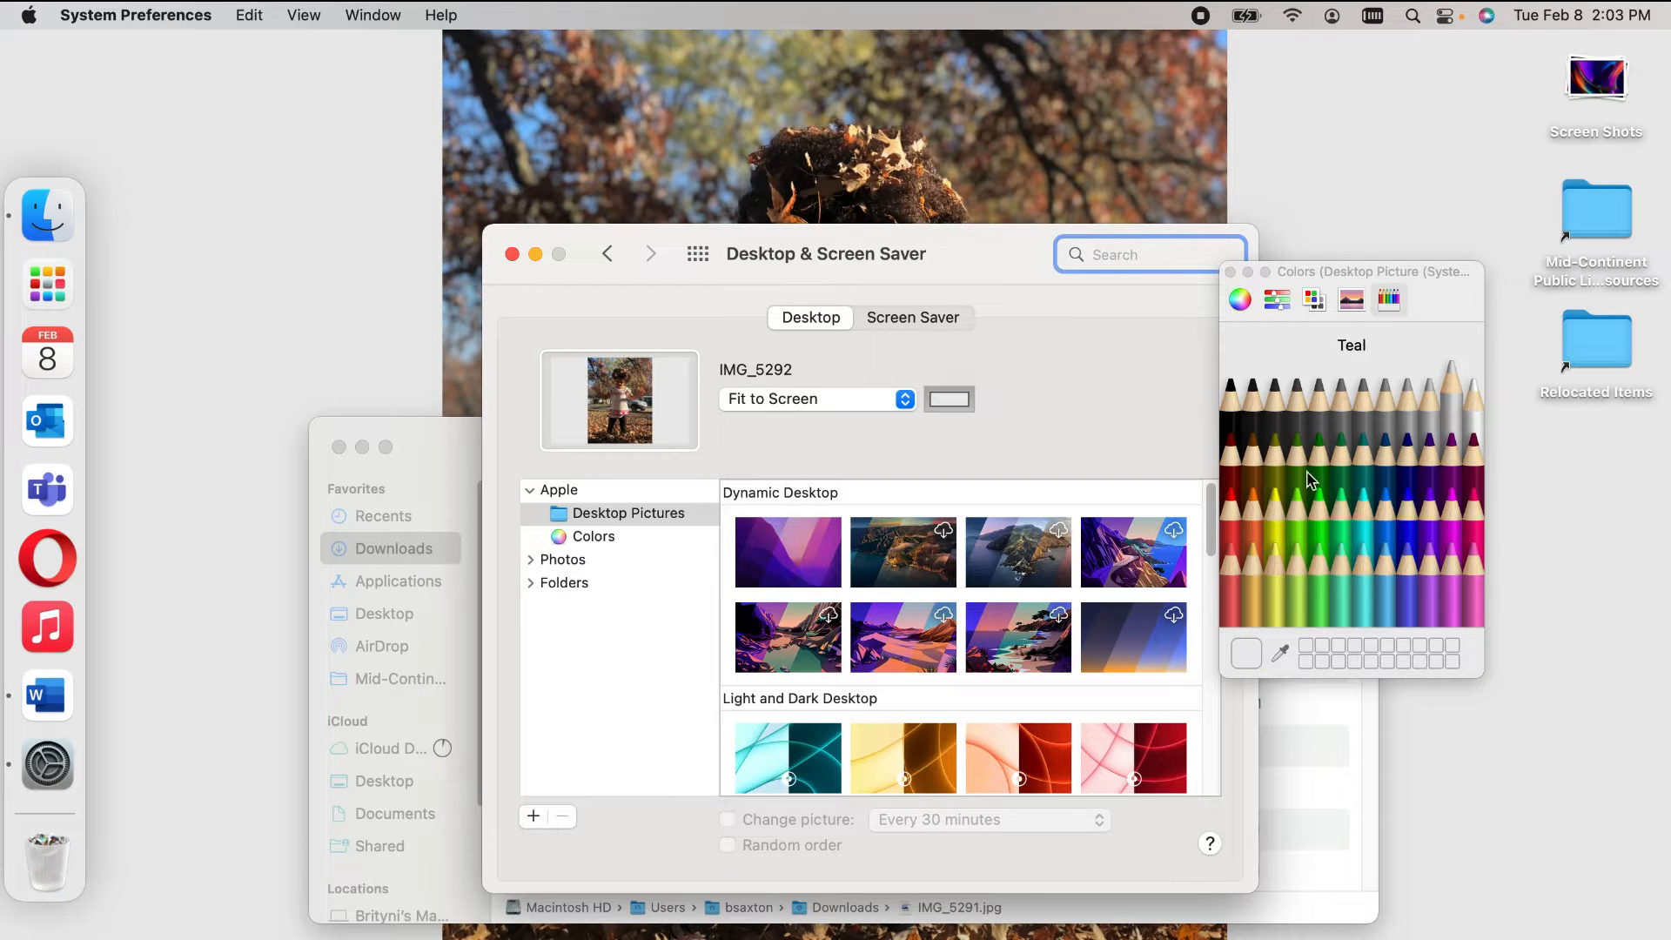
# Step: Try the Stretch to Fill Screen and Center layouts for the IMG_5292 desktop picture
pyautogui.click(904, 400)
pyautogui.click(886, 430)
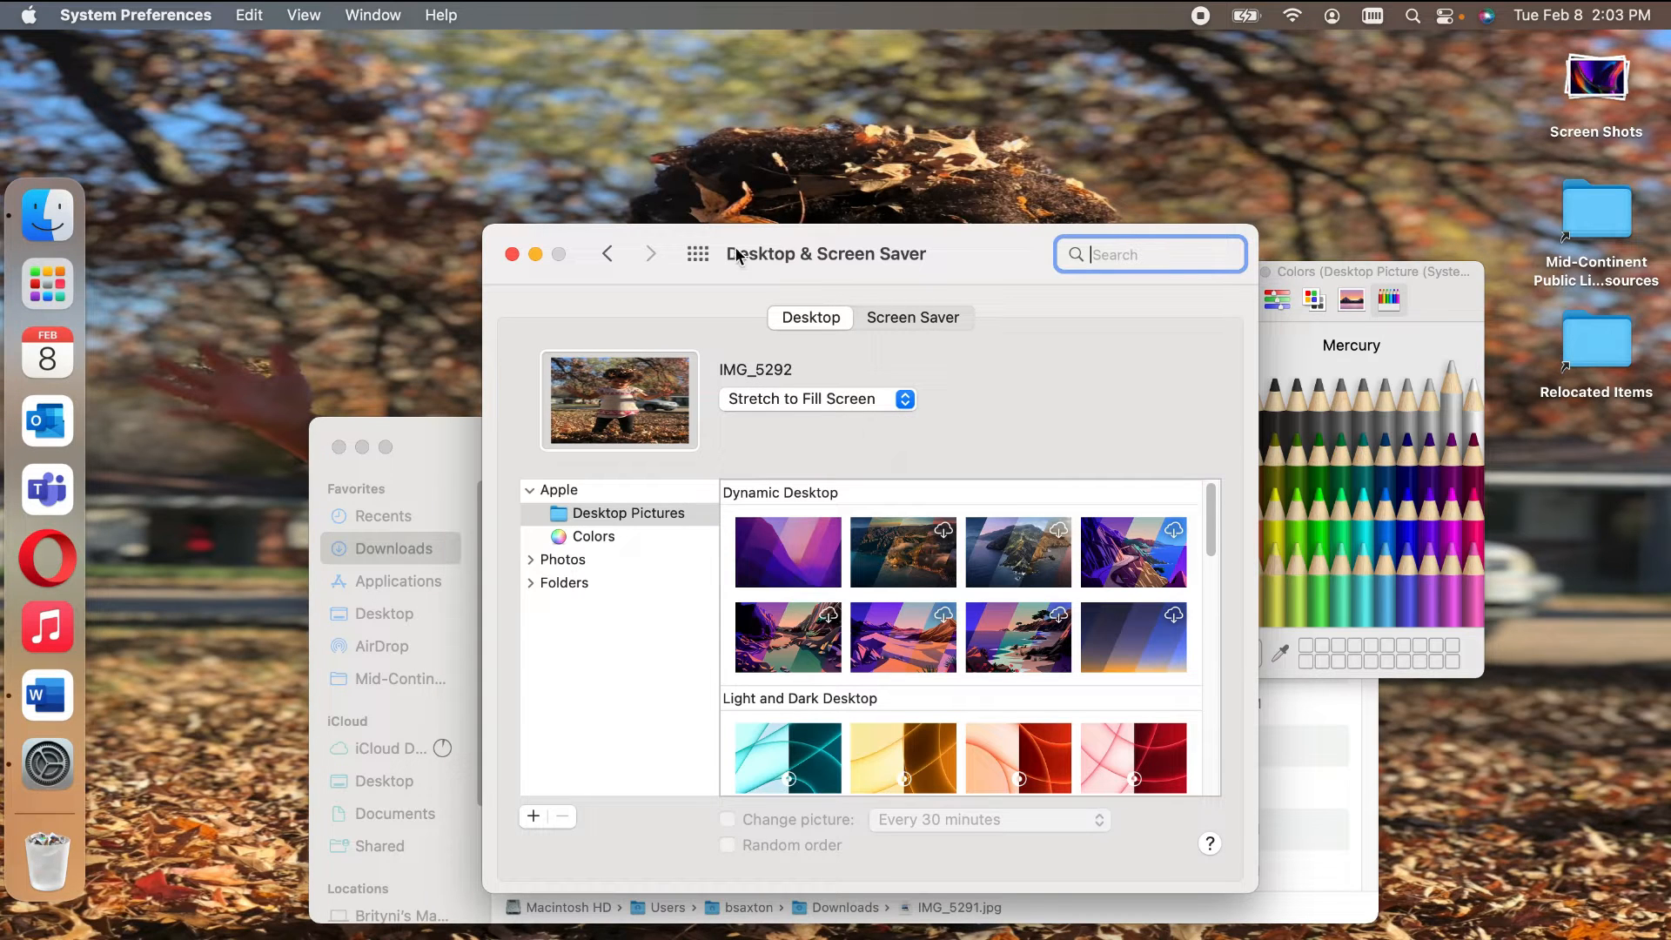
pyautogui.moveTo(843, 244); pyautogui.dragTo(748, 241)
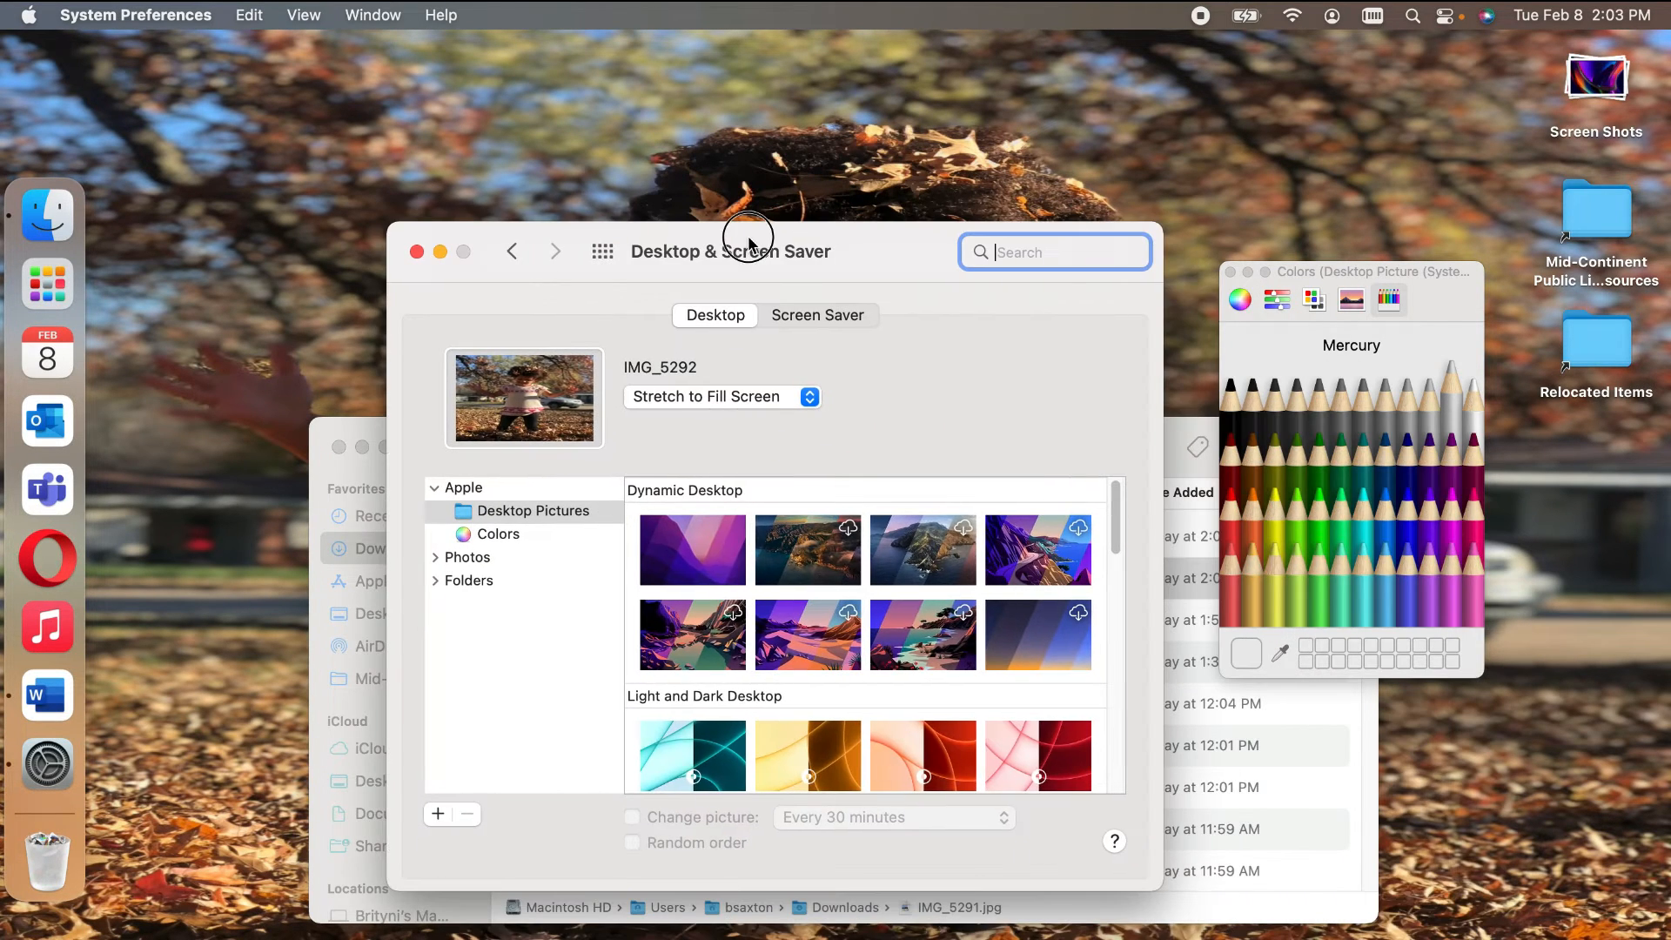
pyautogui.click(809, 397)
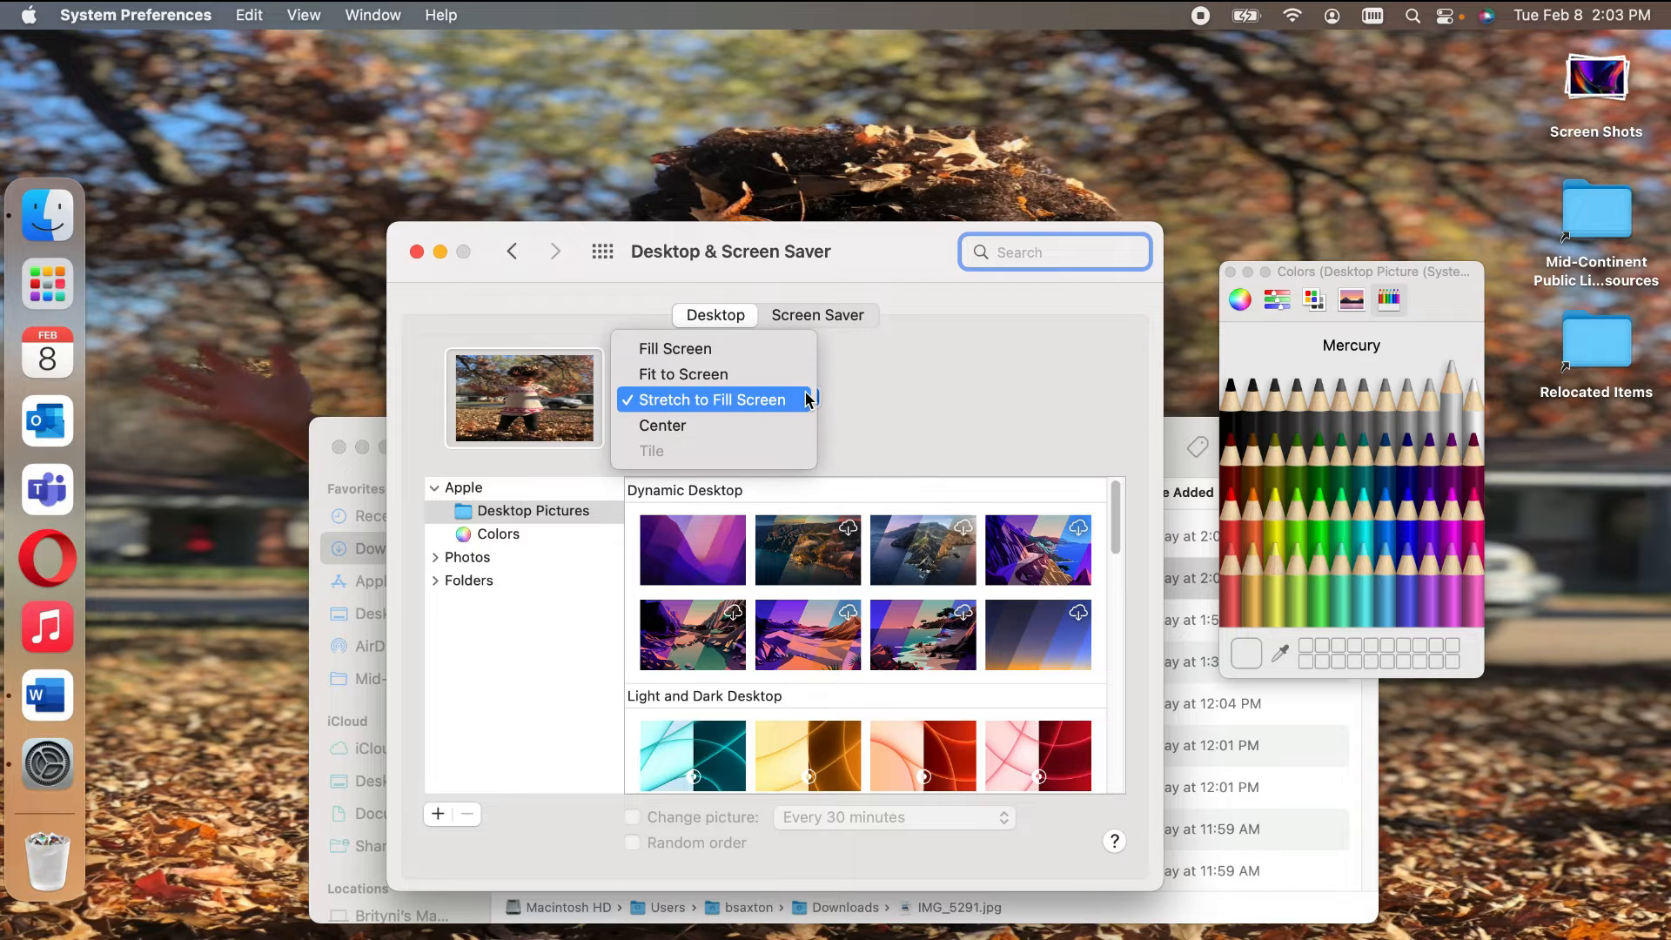
pyautogui.click(802, 424)
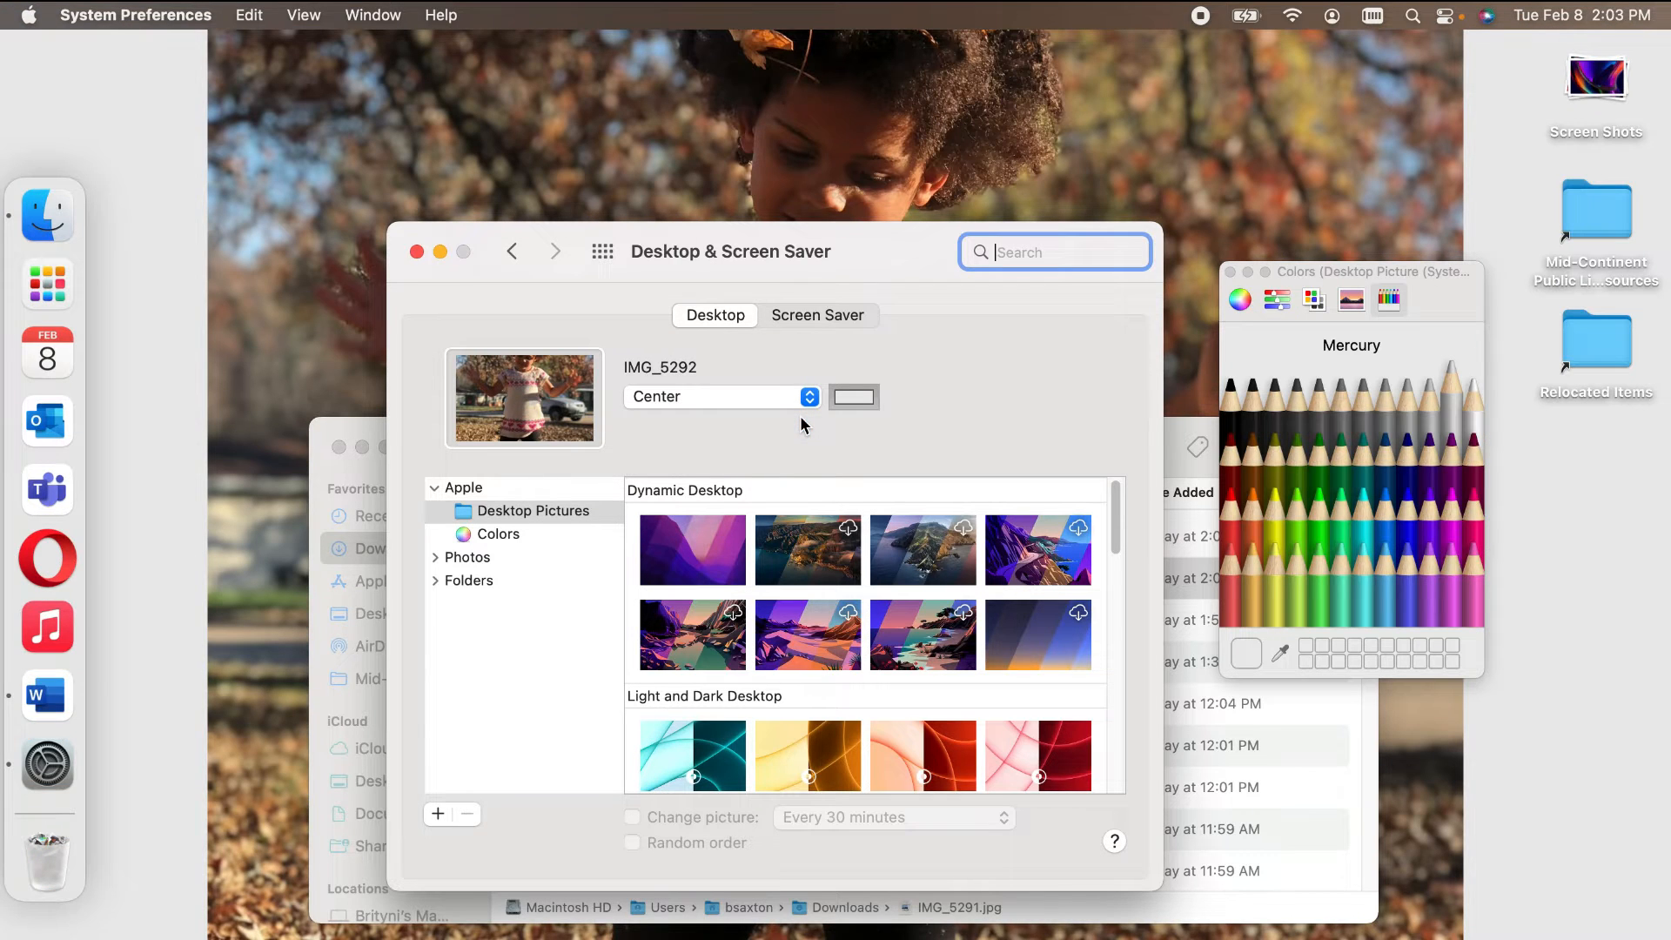
# Step: Set the IMG_5292 desktop picture to Fill Screen and close the Desktop & Screen Saver settings
pyautogui.moveTo(813, 259); pyautogui.dragTo(626, 191)
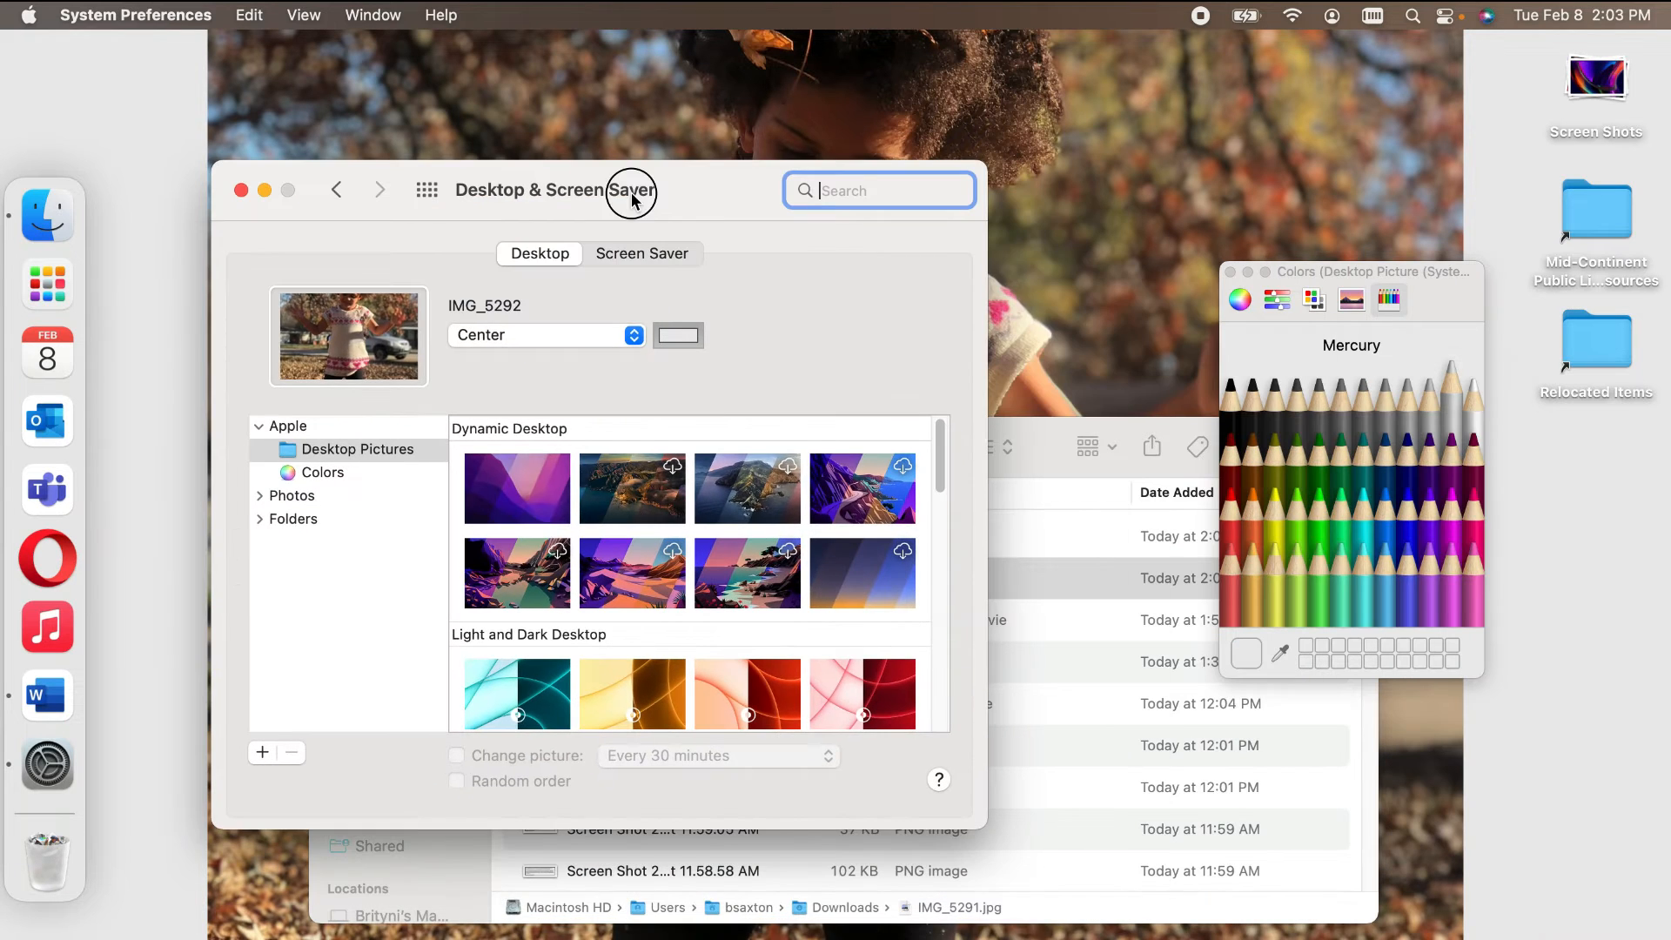
pyautogui.click(633, 340)
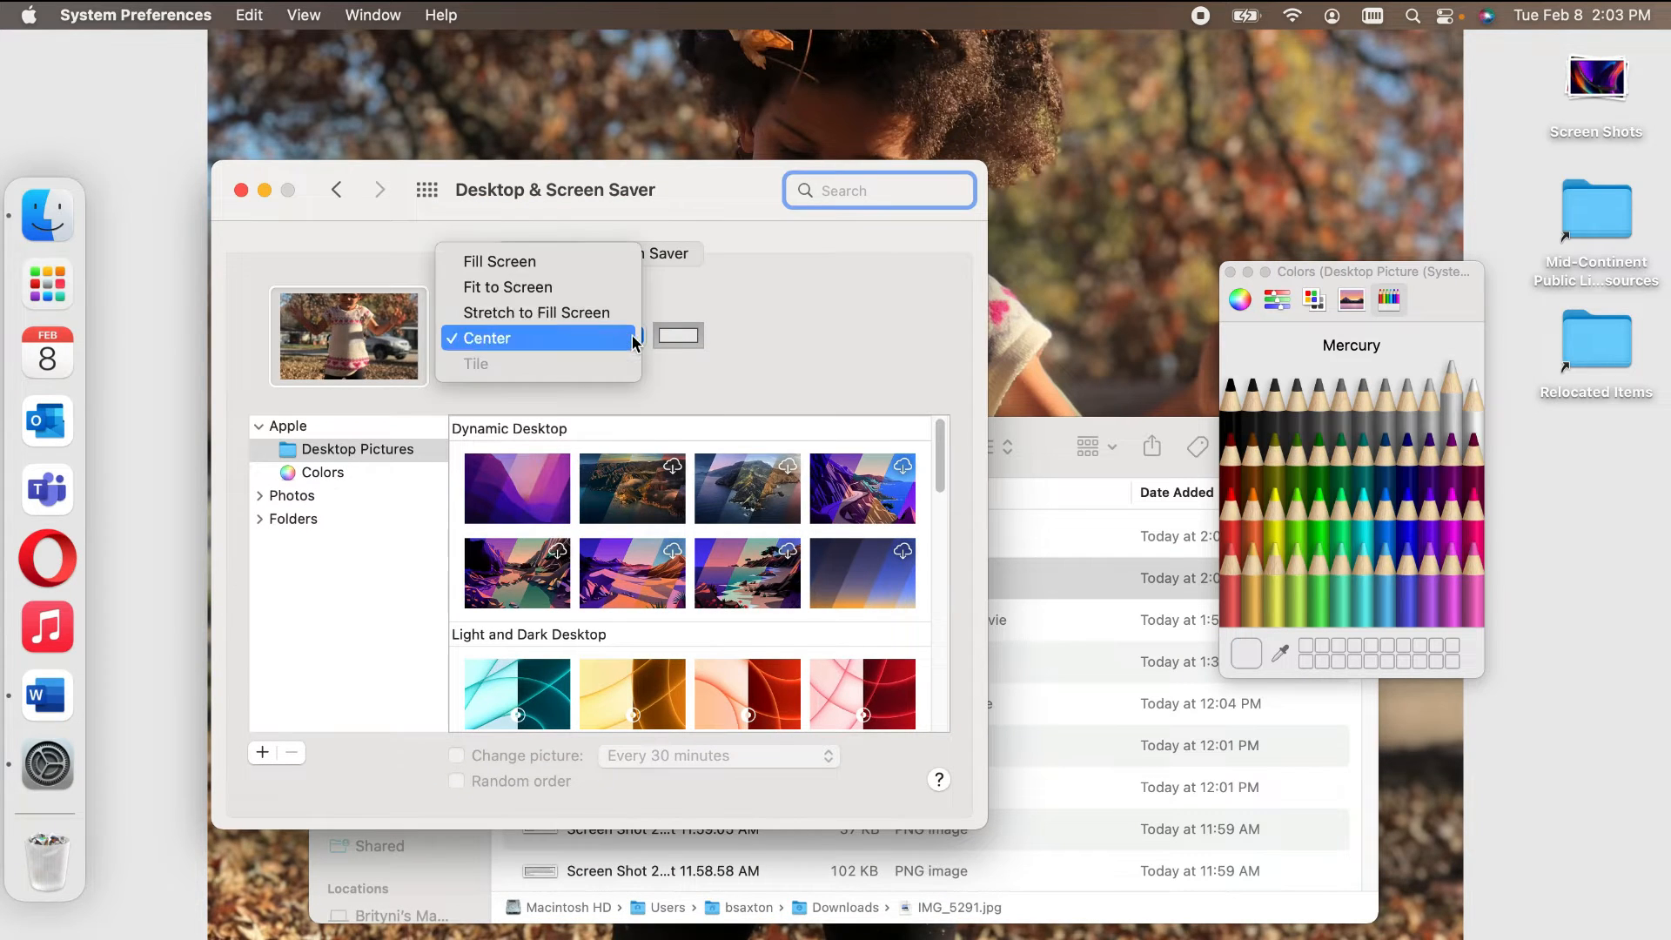
pyautogui.click(609, 265)
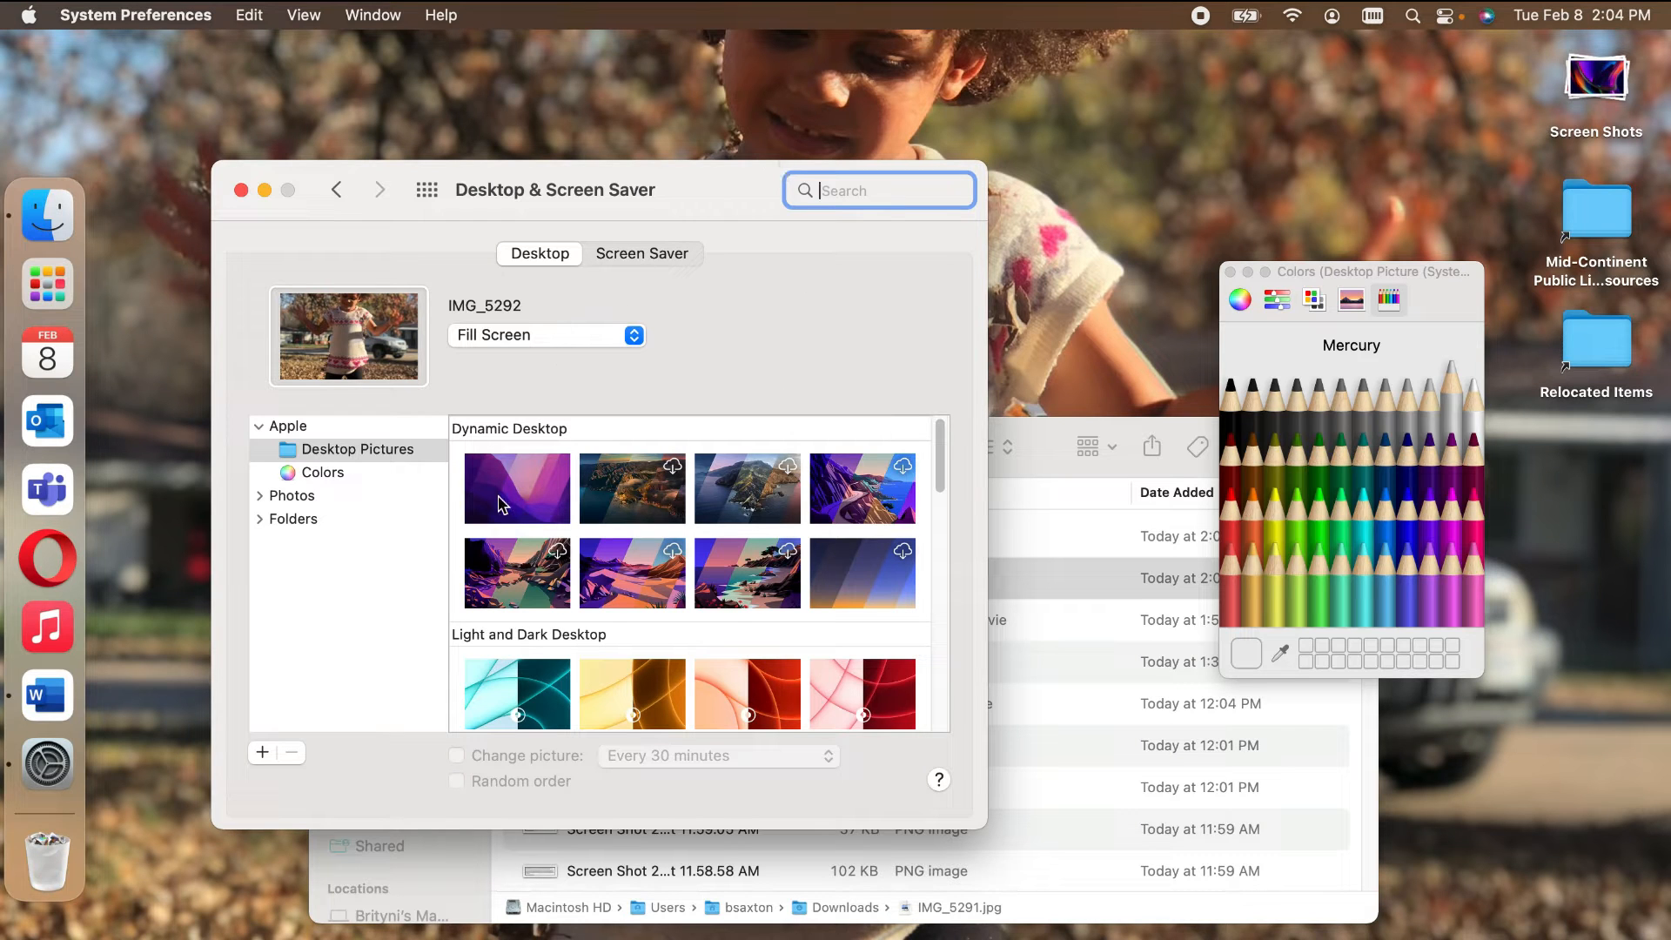
pyautogui.click(241, 190)
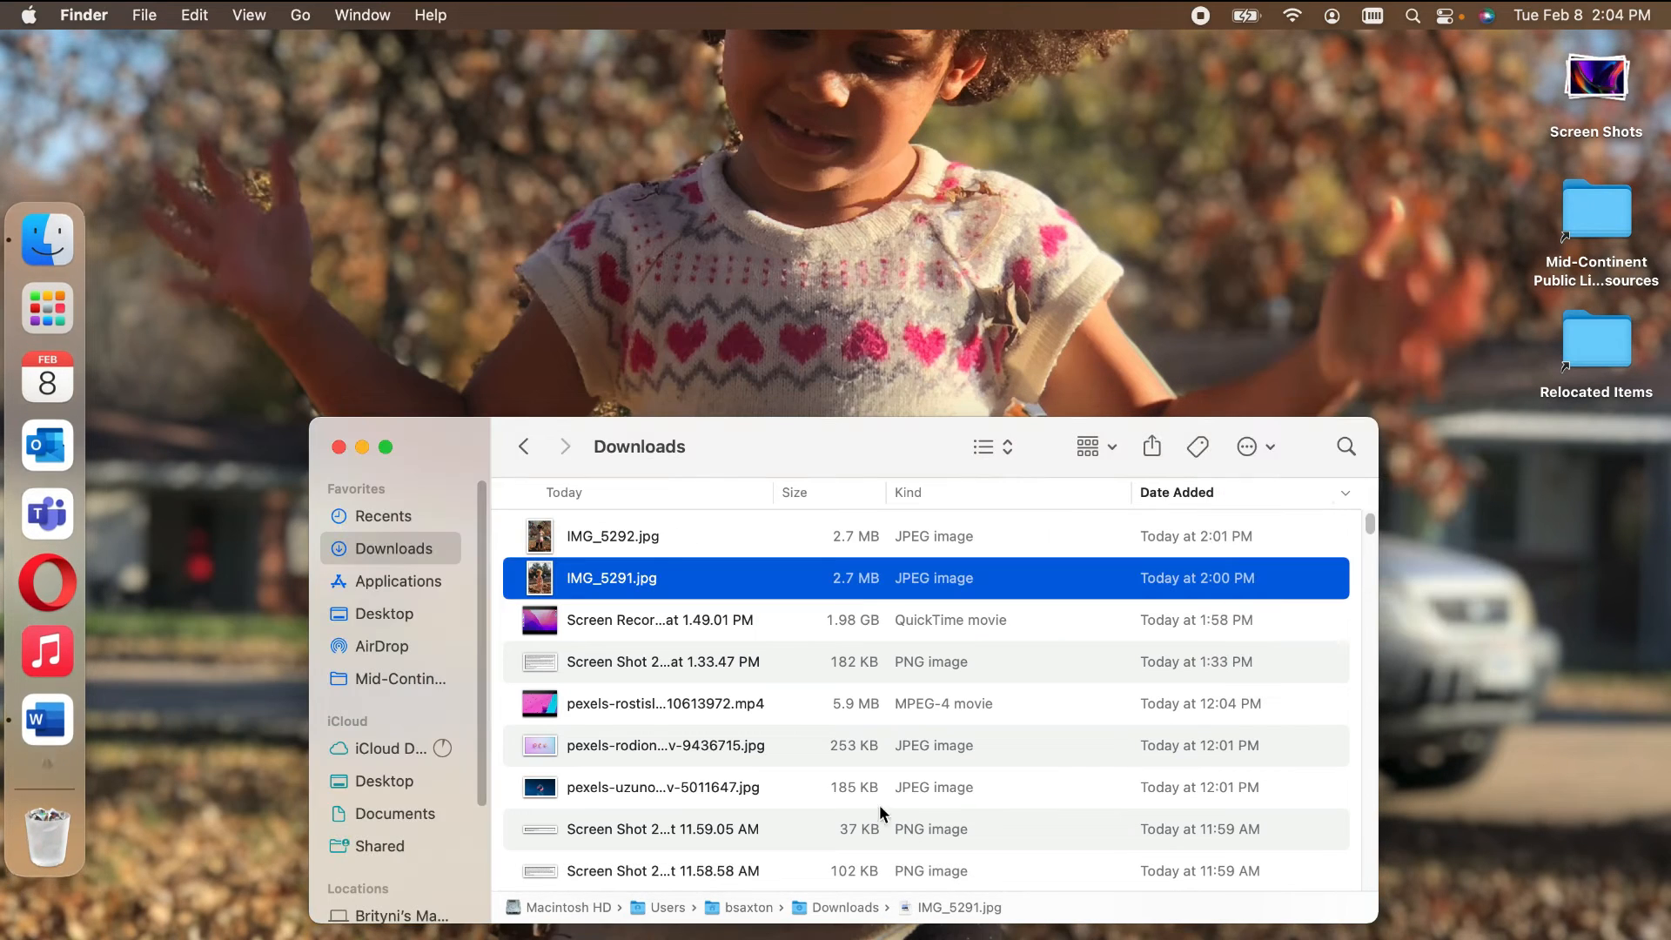
# Step: Set IMG_5291.jpg from the Downloads folder as the desktop picture and close the Finder window
pyautogui.moveTo(666, 466)
pyautogui.mouseDown()
pyautogui.moveTo(1183, 498)
pyautogui.moveTo(1395, 688)
pyautogui.moveTo(680, 472)
pyautogui.mouseUp()
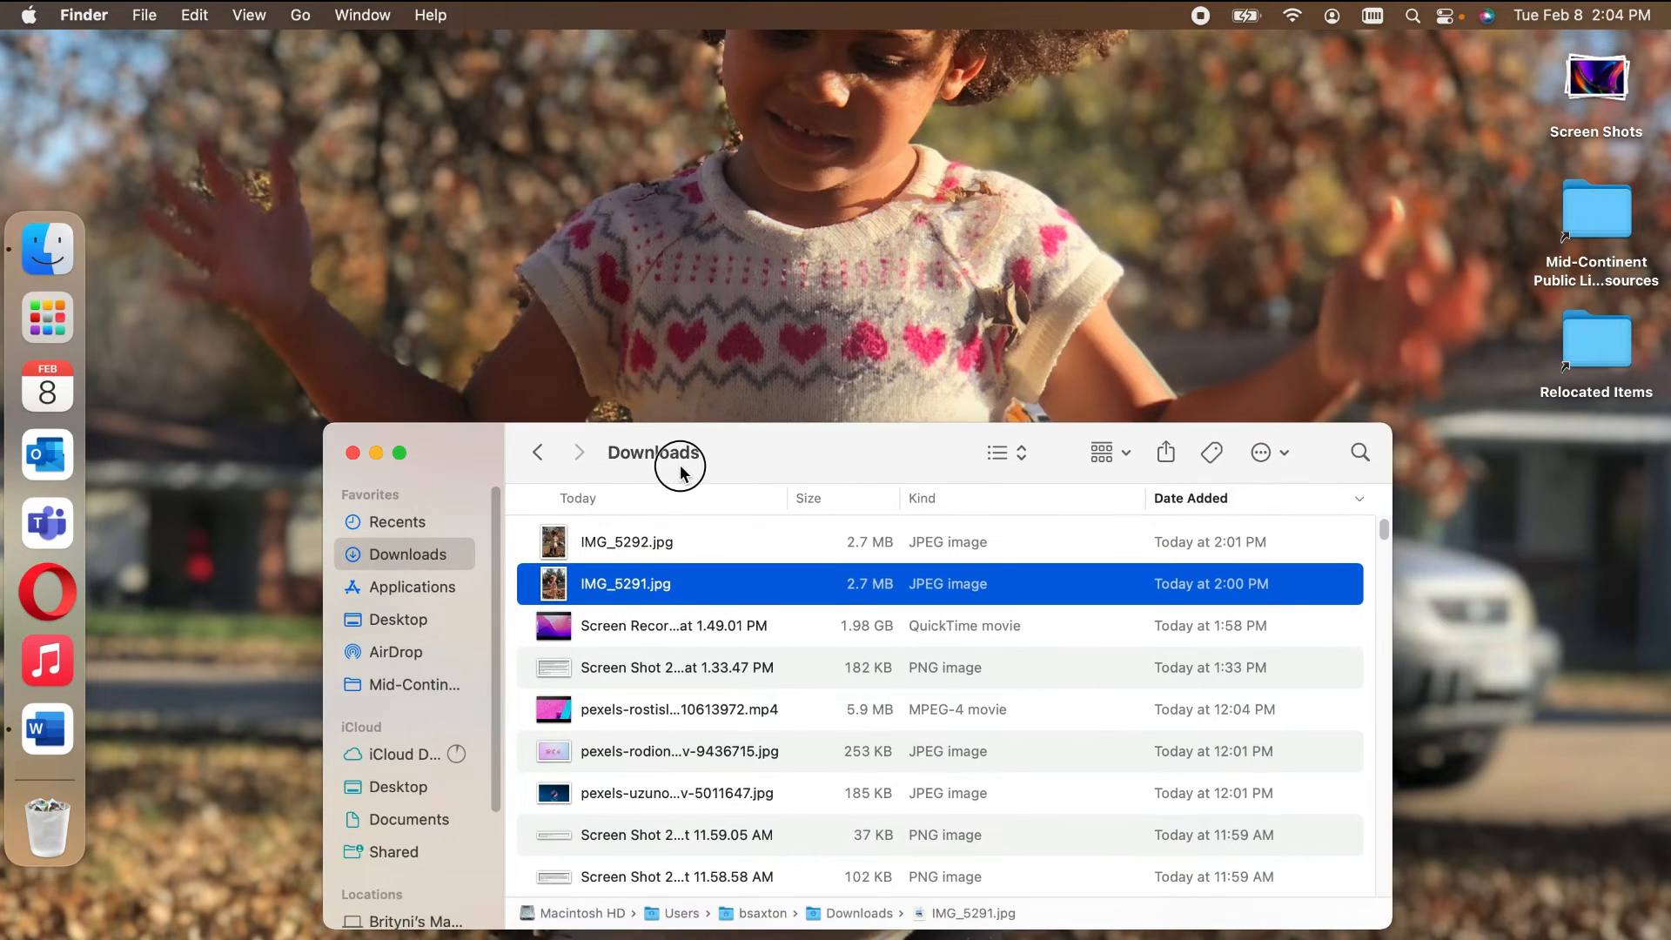
pyautogui.rightClick(647, 582)
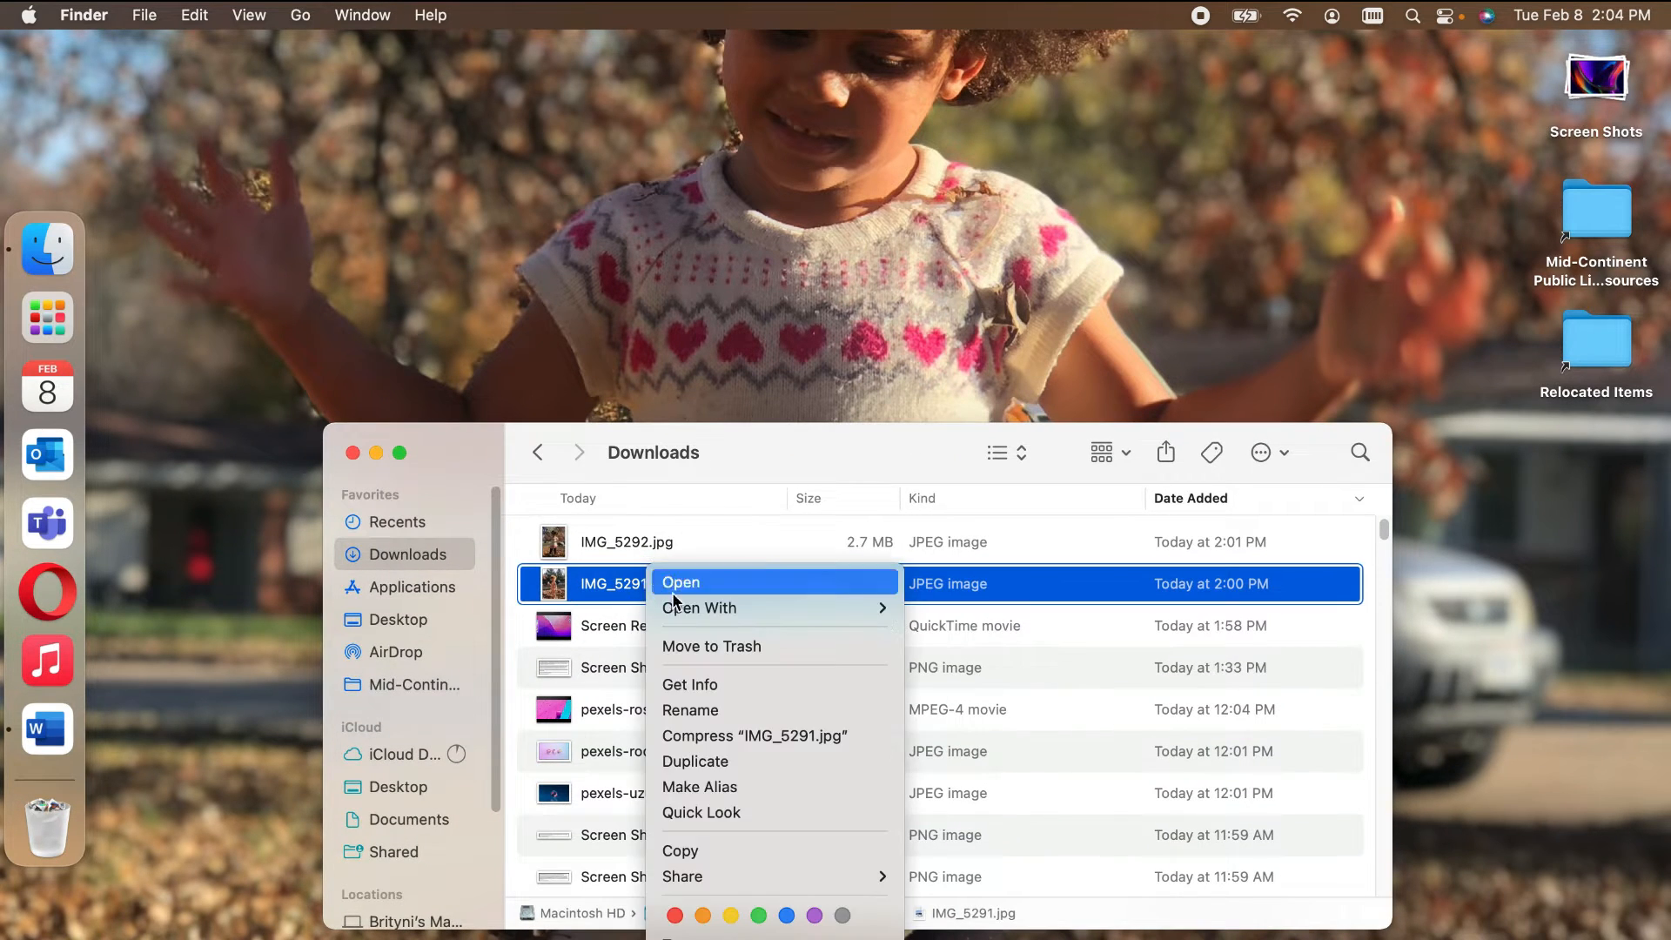
pyautogui.press('Escape')
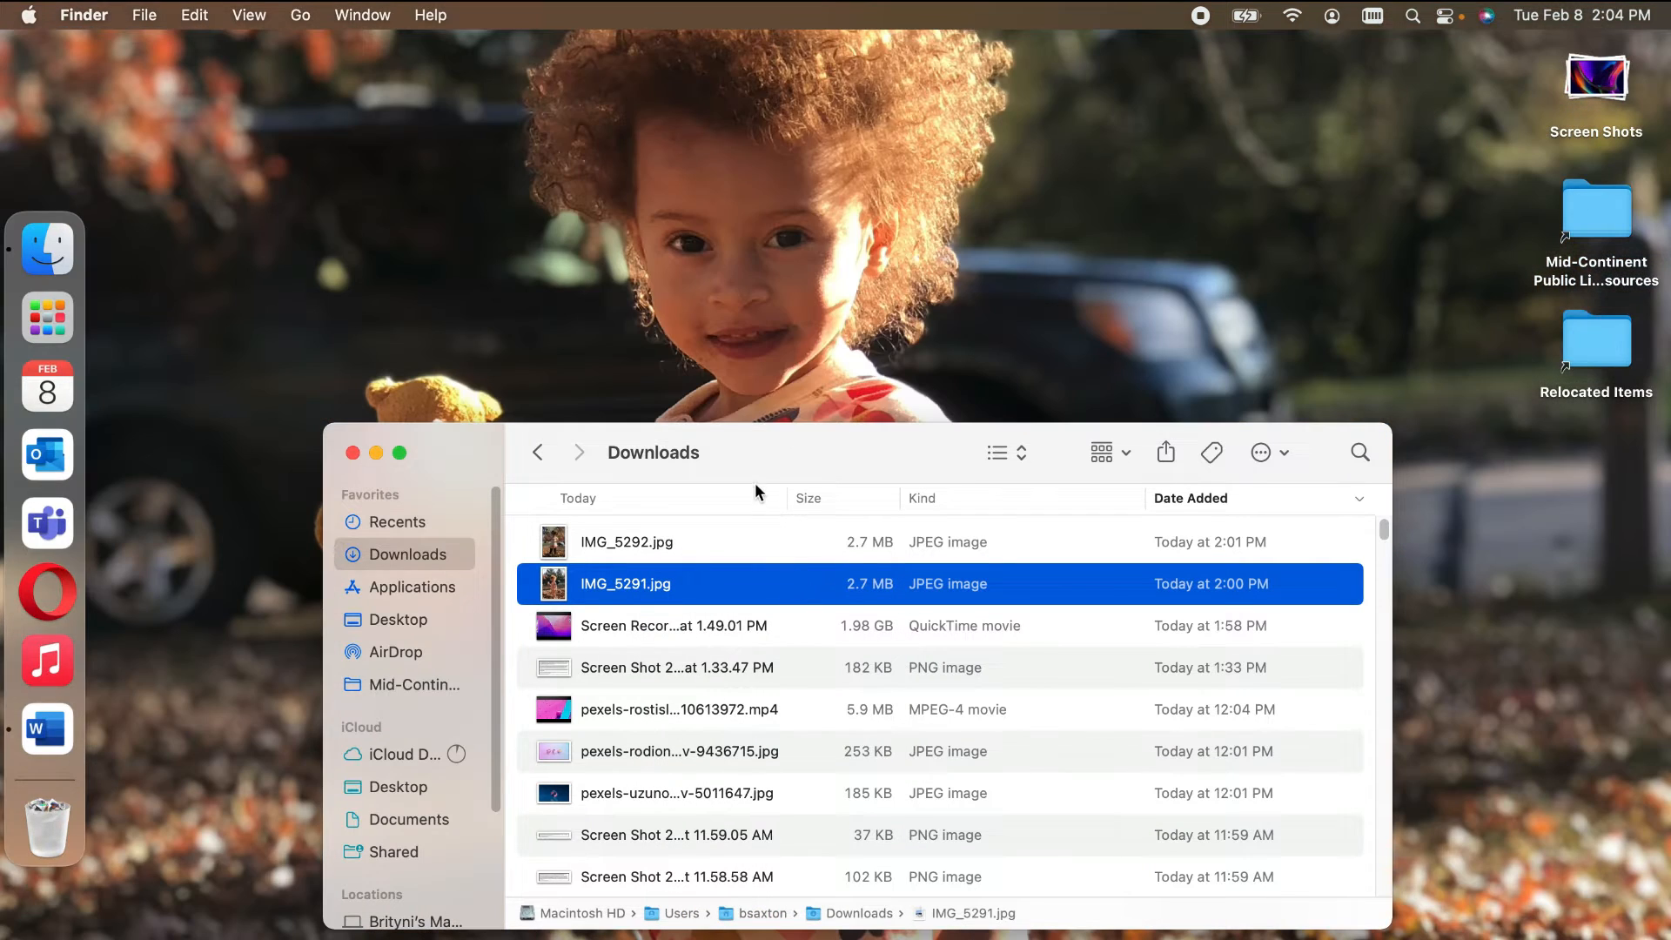
pyautogui.click(353, 453)
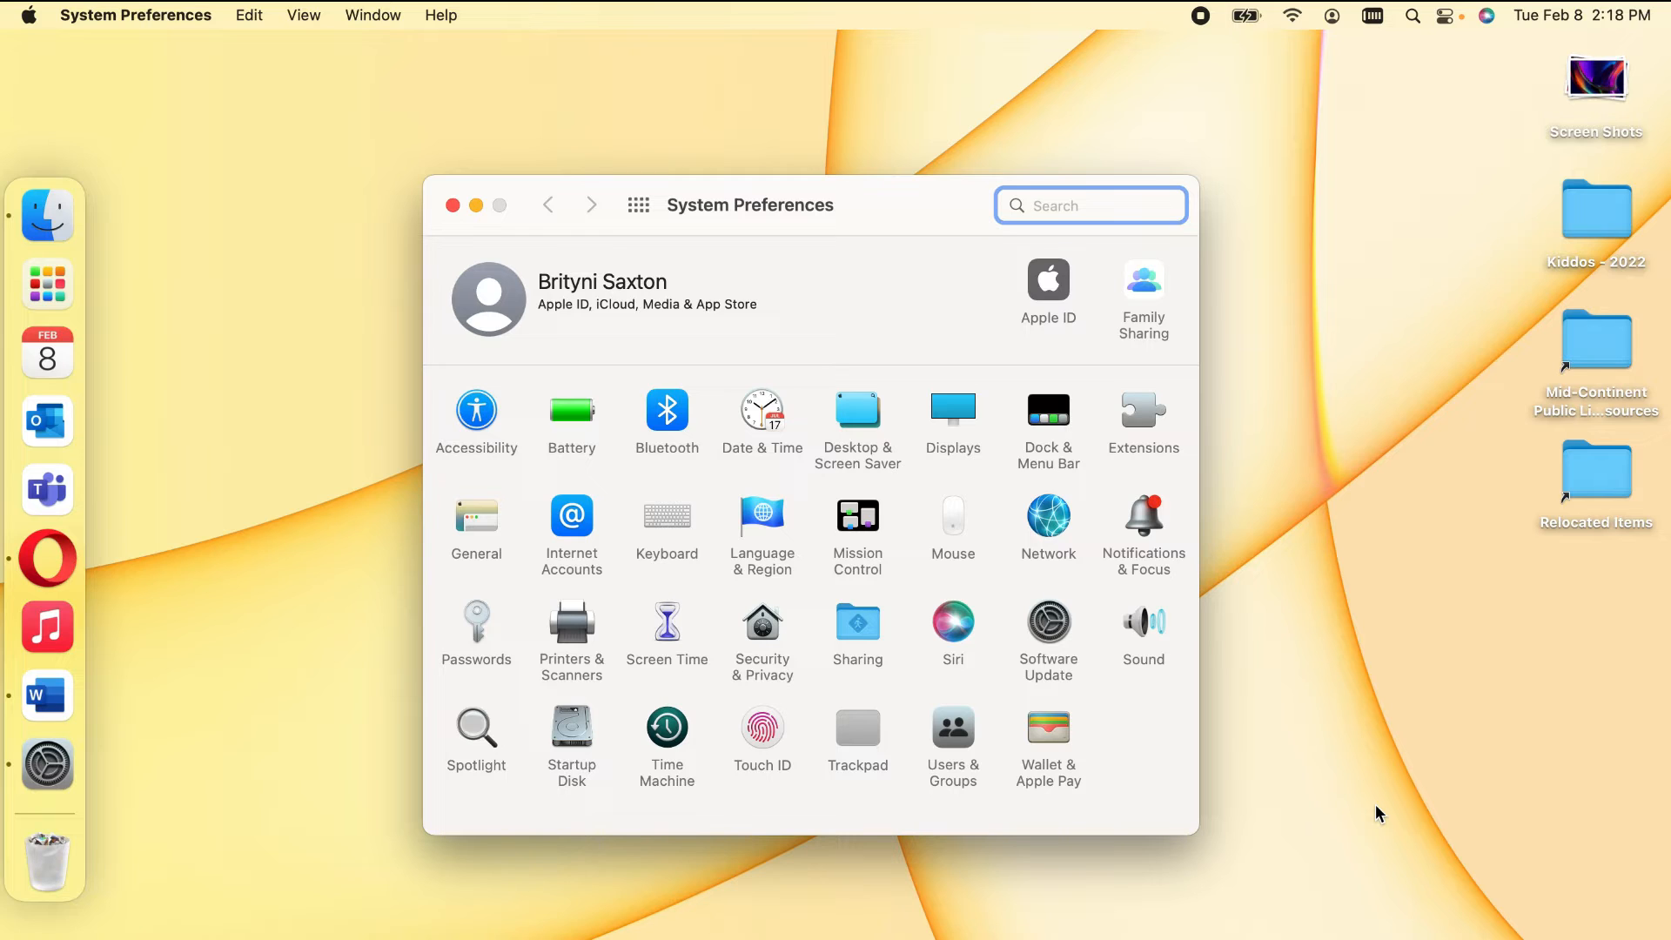
# Step: In the Desktop & Screen Saver settings, make the desktop picture change every 5 minutes in random order
pyautogui.click(873, 422)
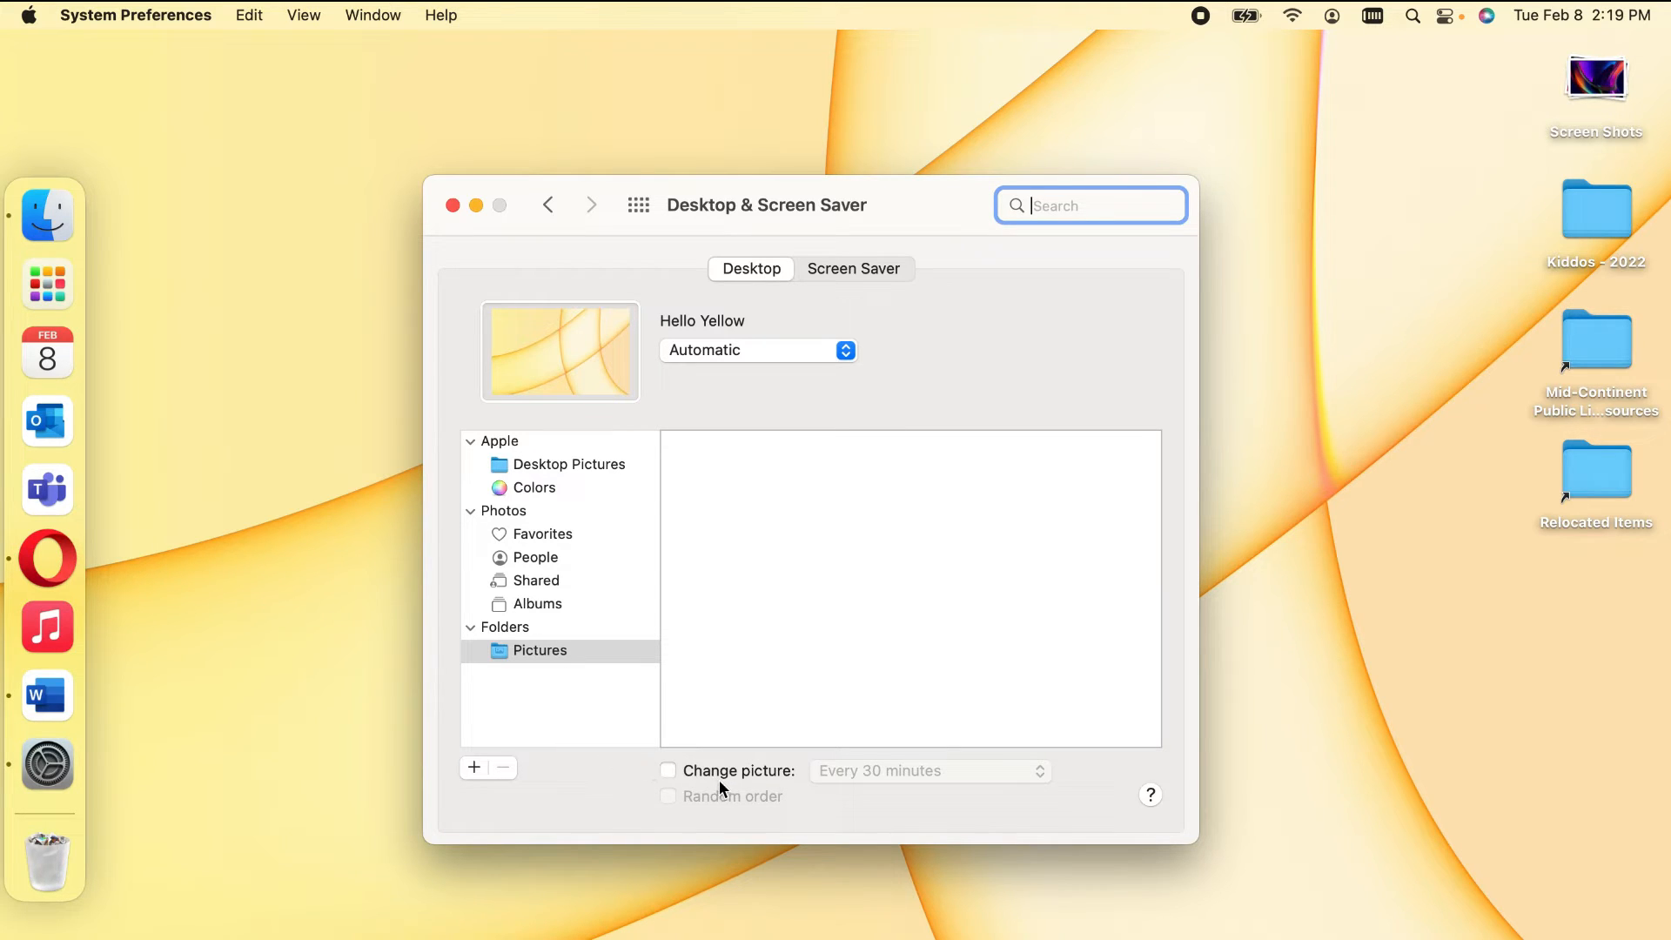
pyautogui.click(669, 771)
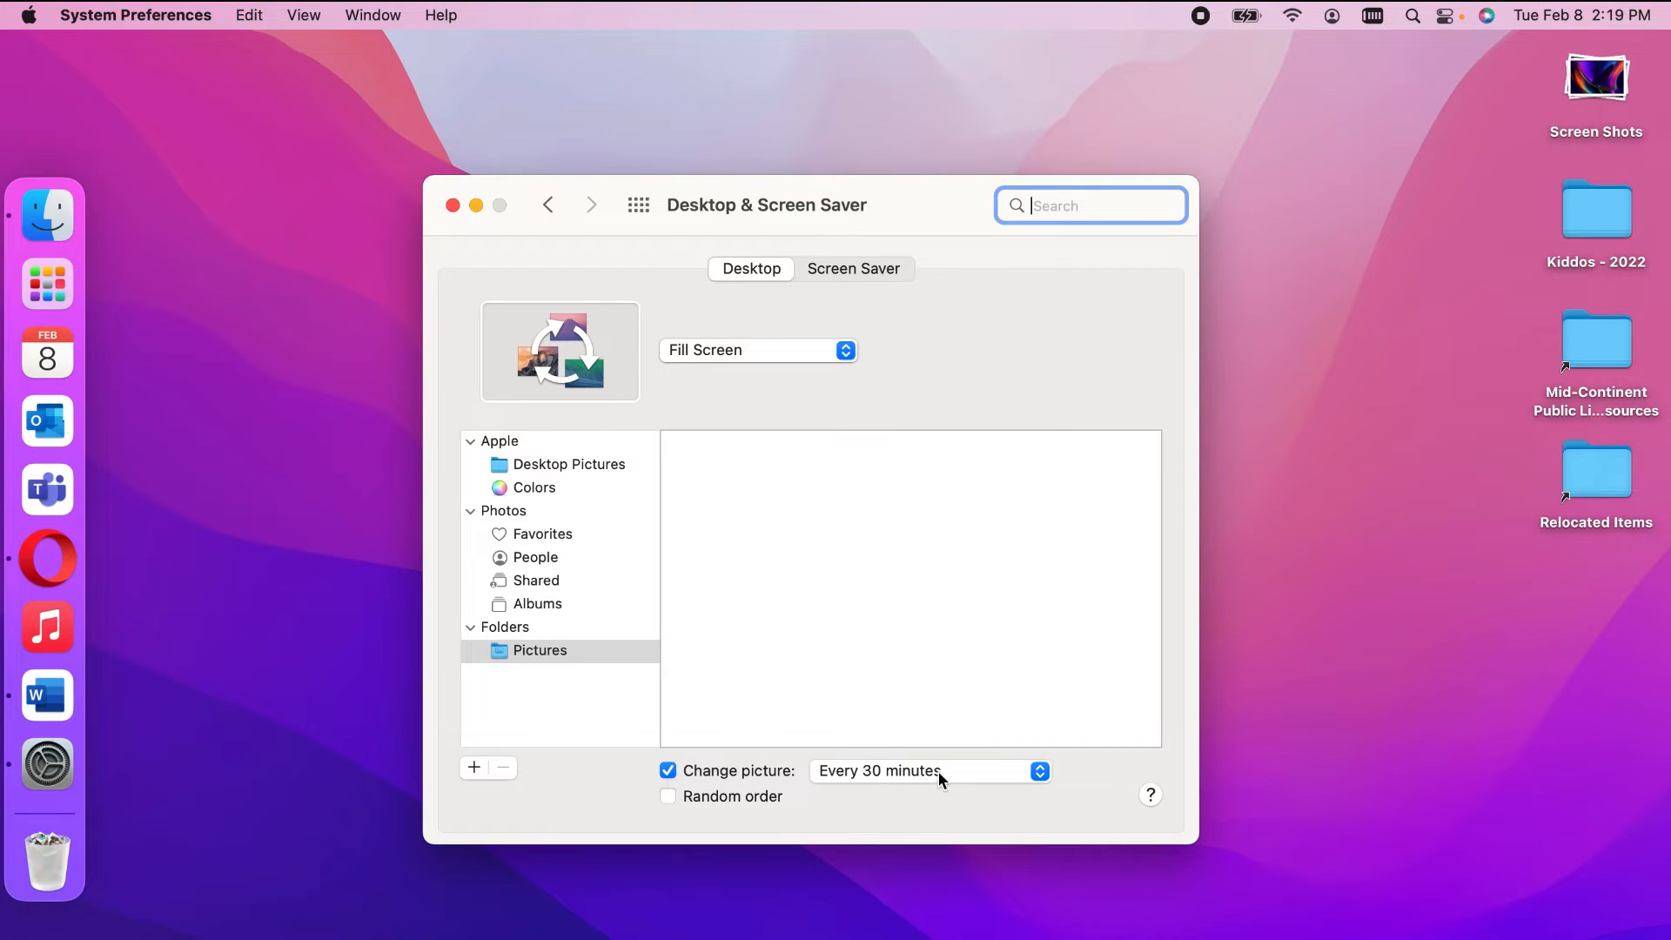
pyautogui.click(994, 769)
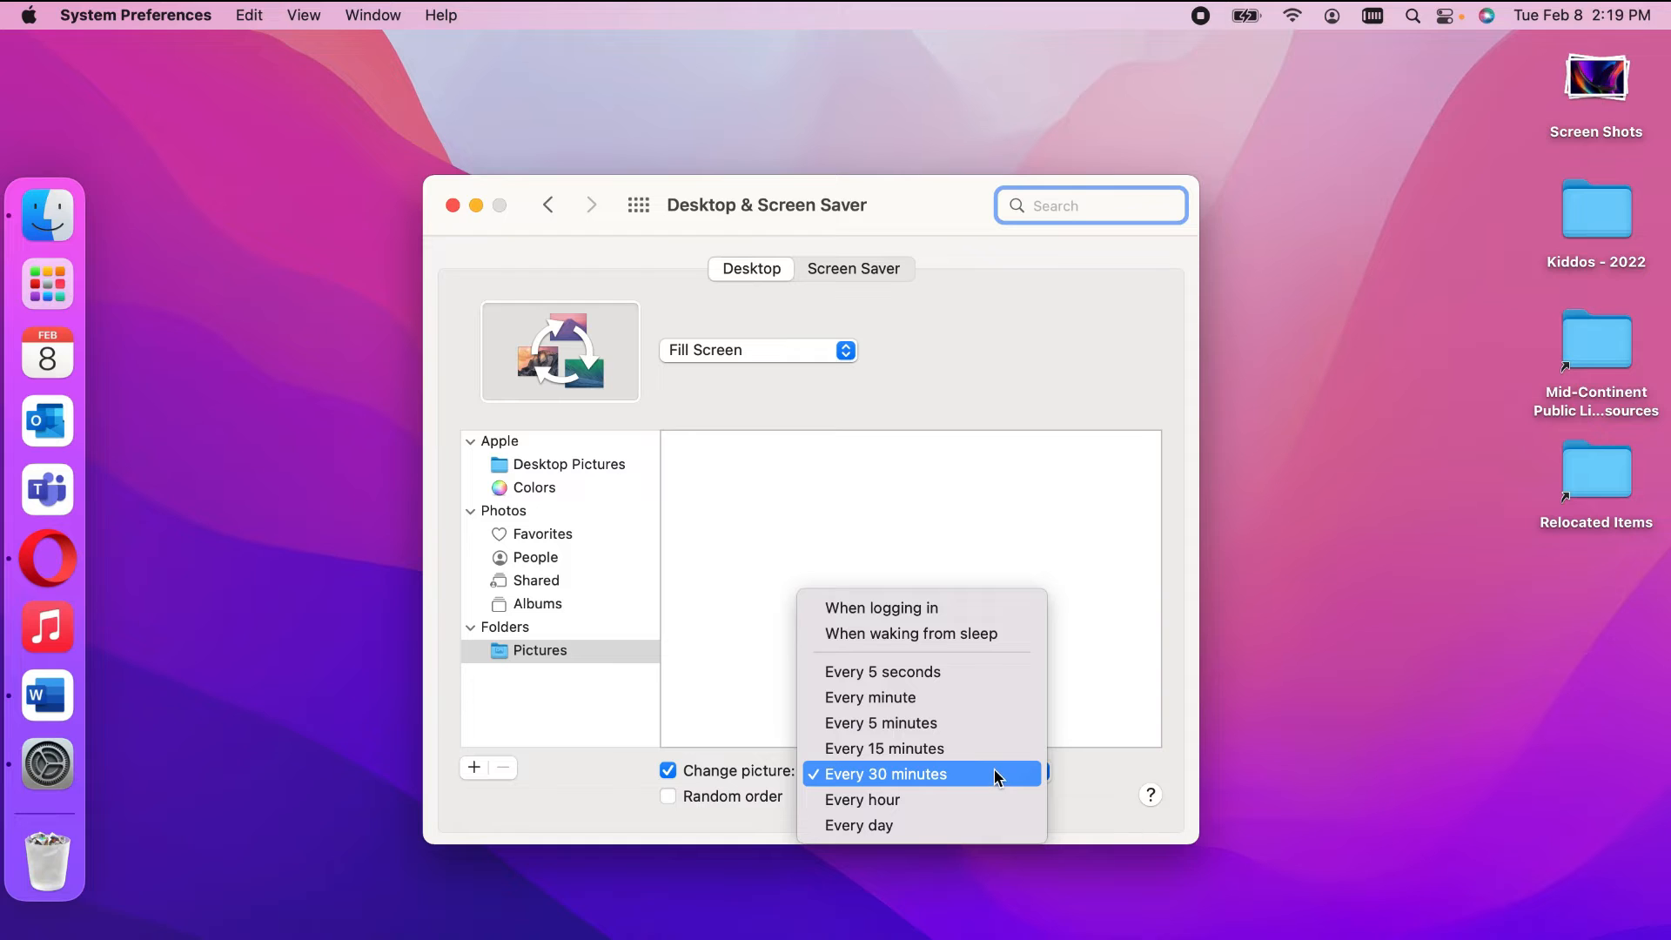
pyautogui.click(1001, 722)
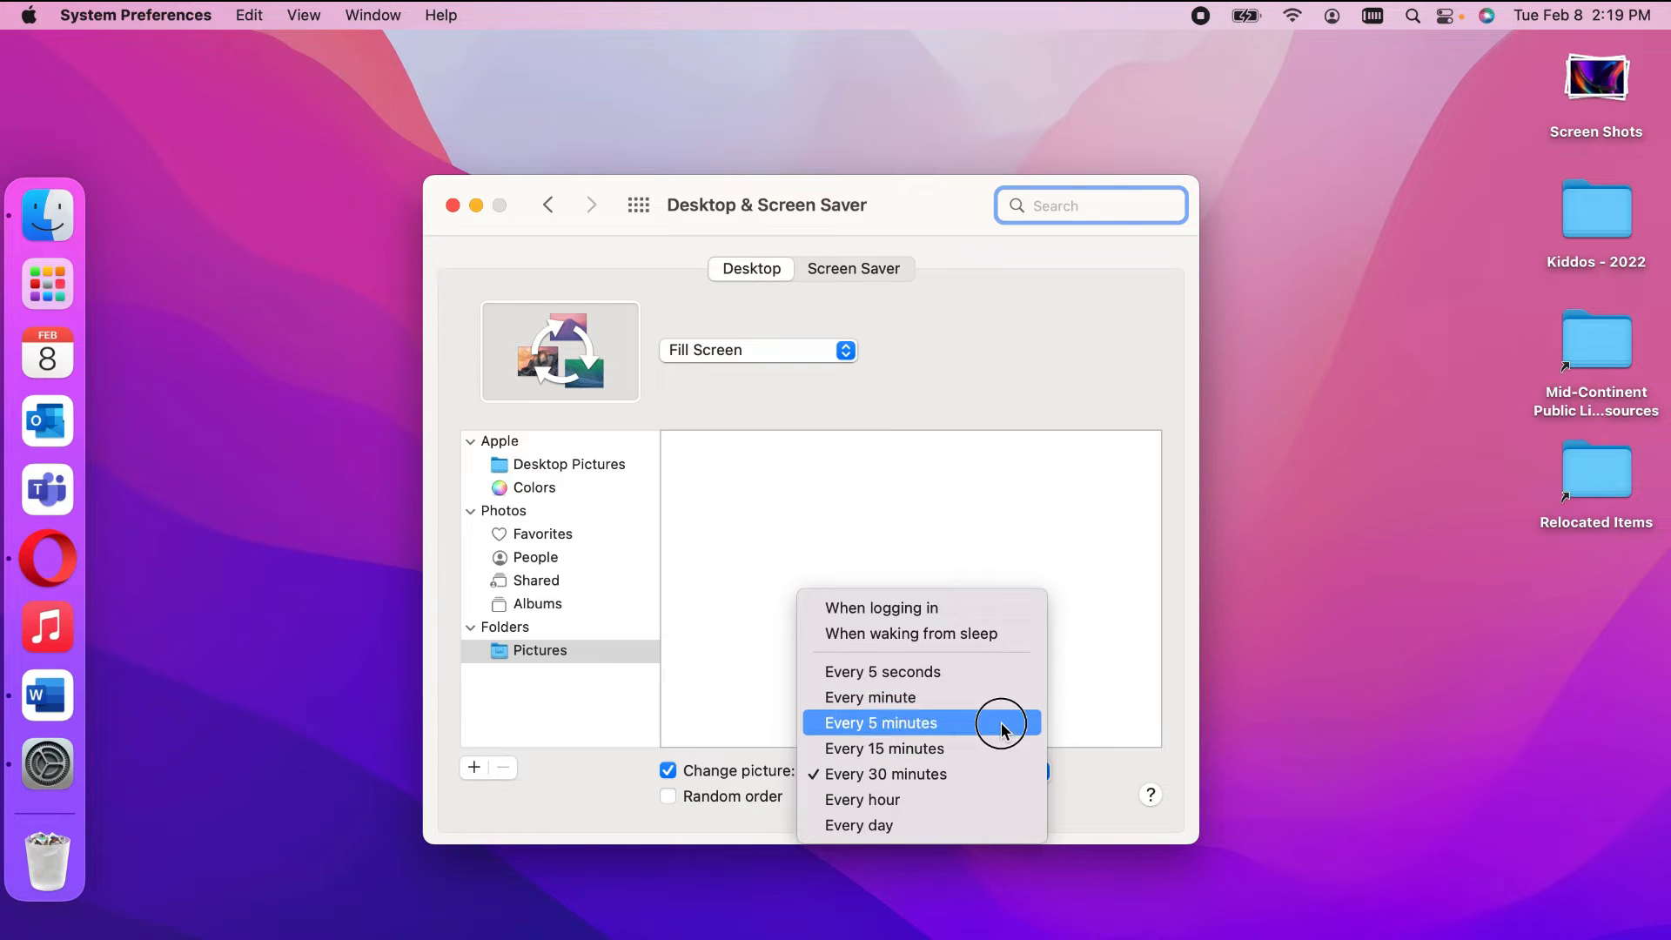
pyautogui.click(687, 799)
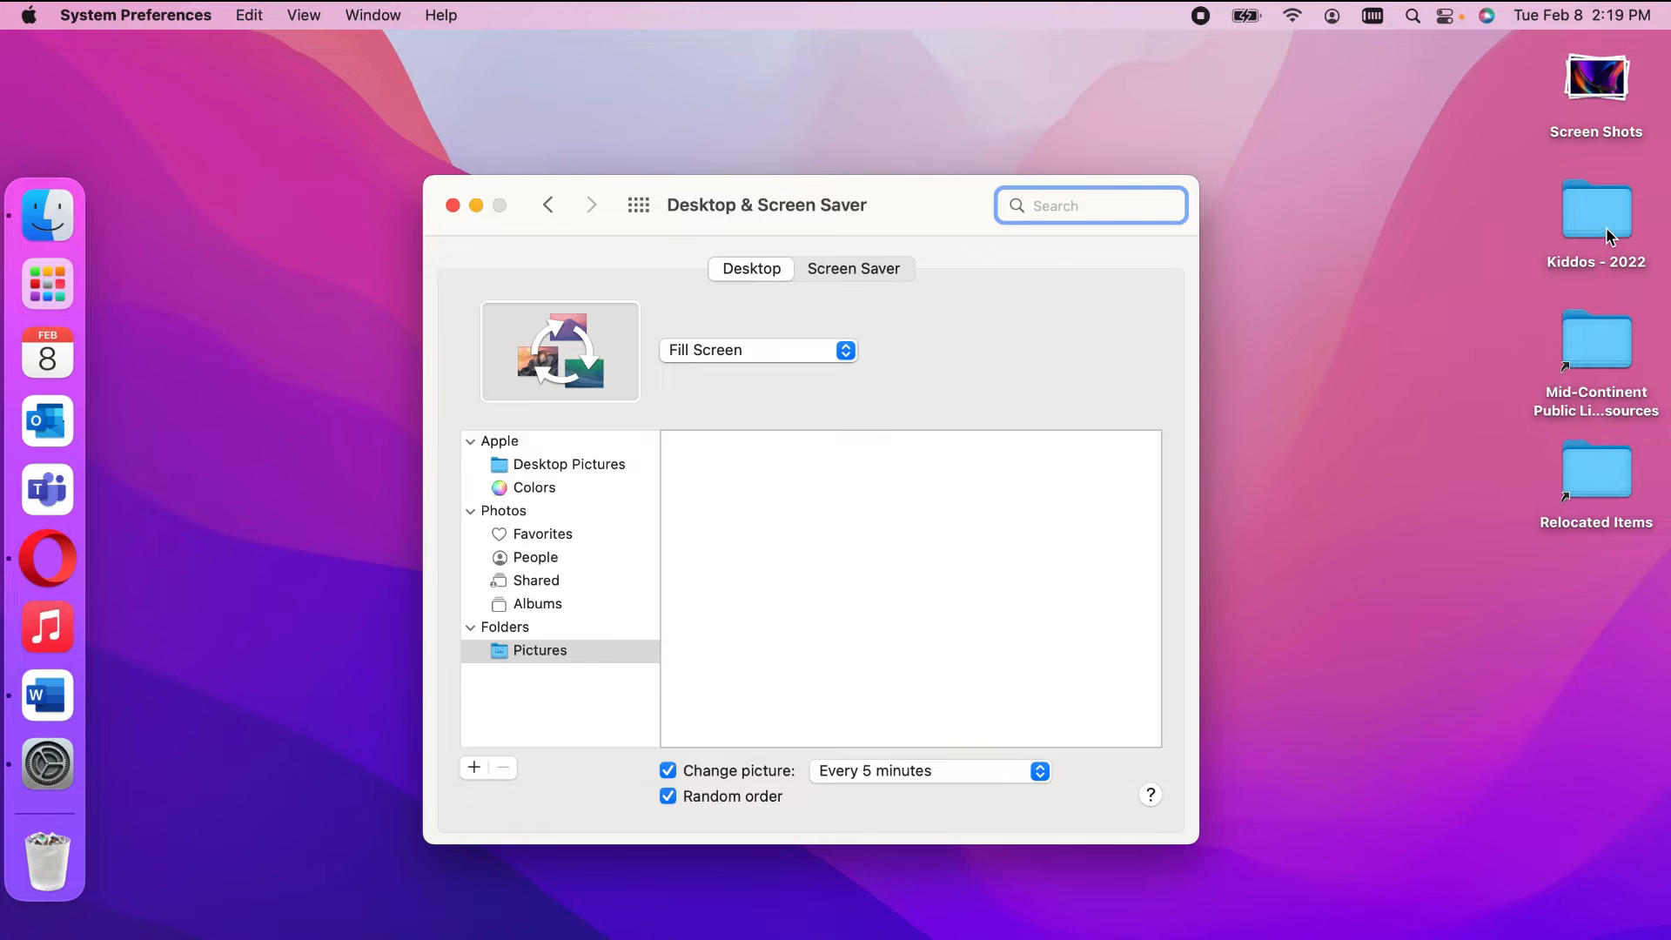
# Step: Add the Kiddos - 2022 desktop folder as a picture source, and view the folder chooser without adding another folder
pyautogui.moveTo(1604, 224); pyautogui.dragTo(526, 665)
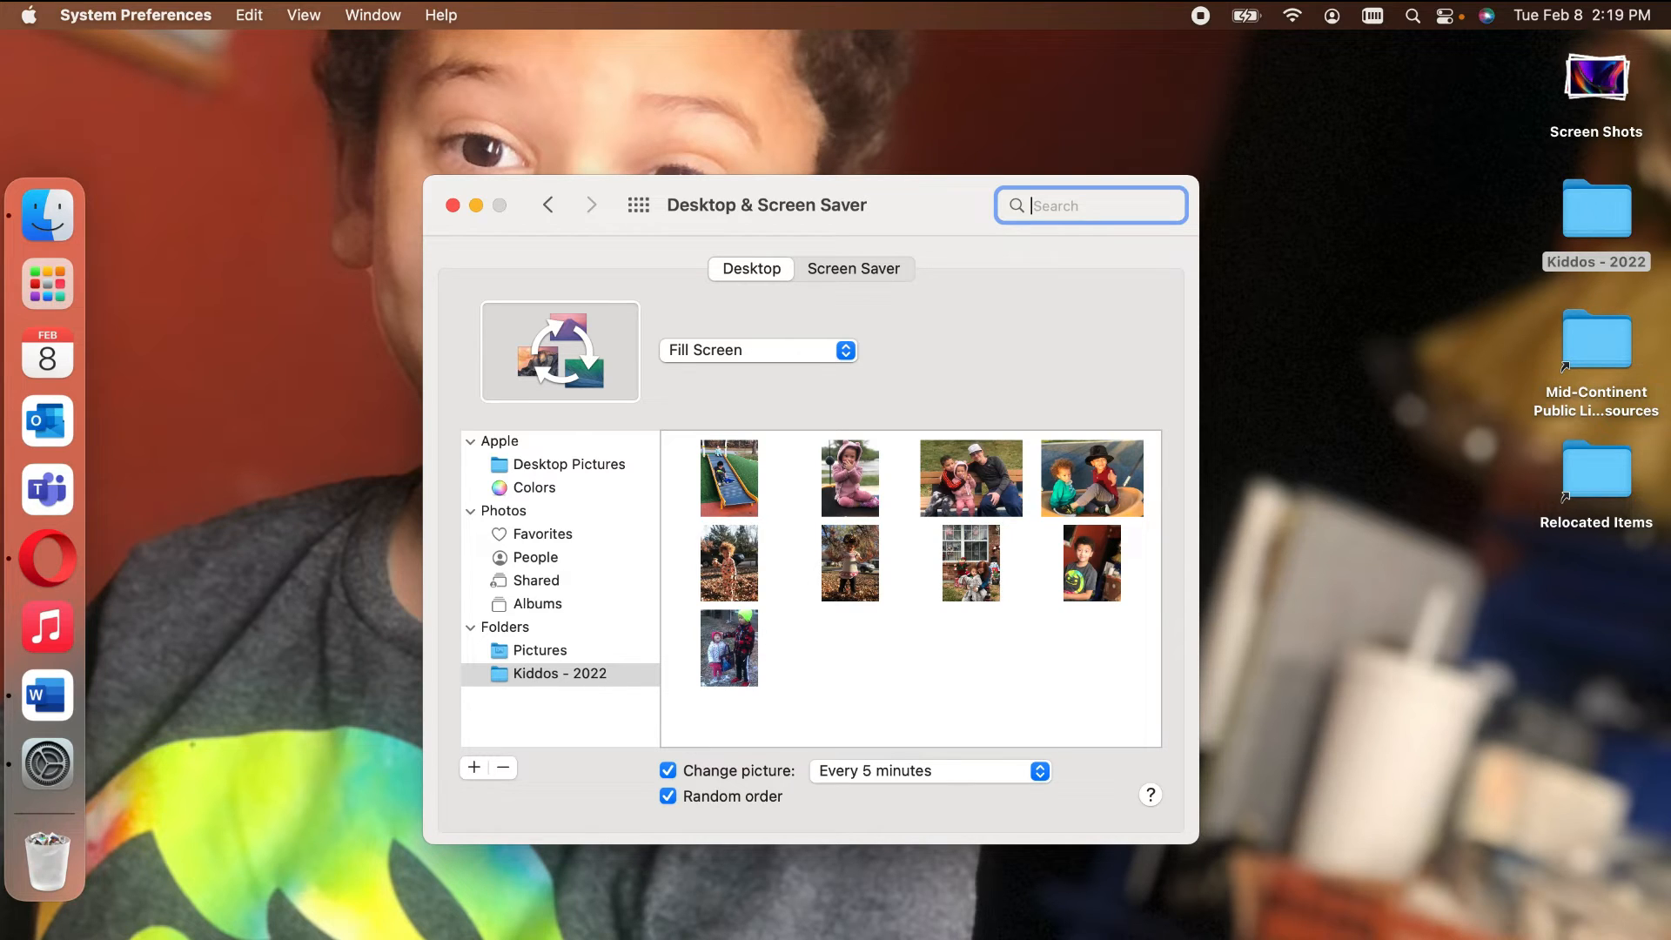
pyautogui.click(474, 780)
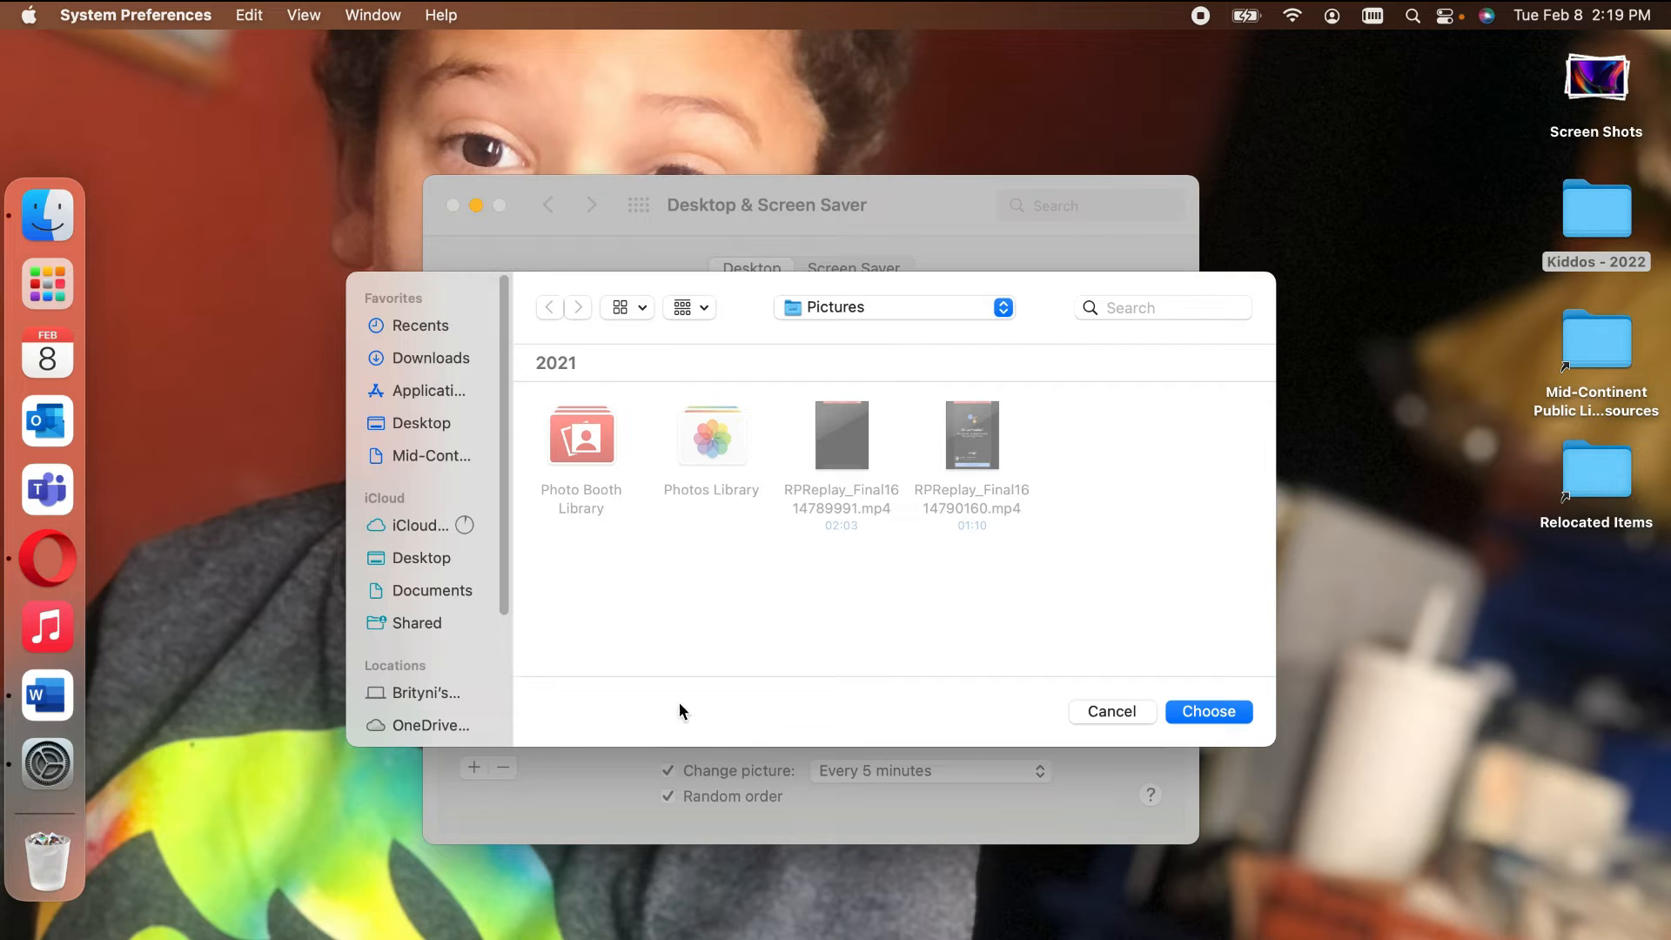
pyautogui.click(1087, 712)
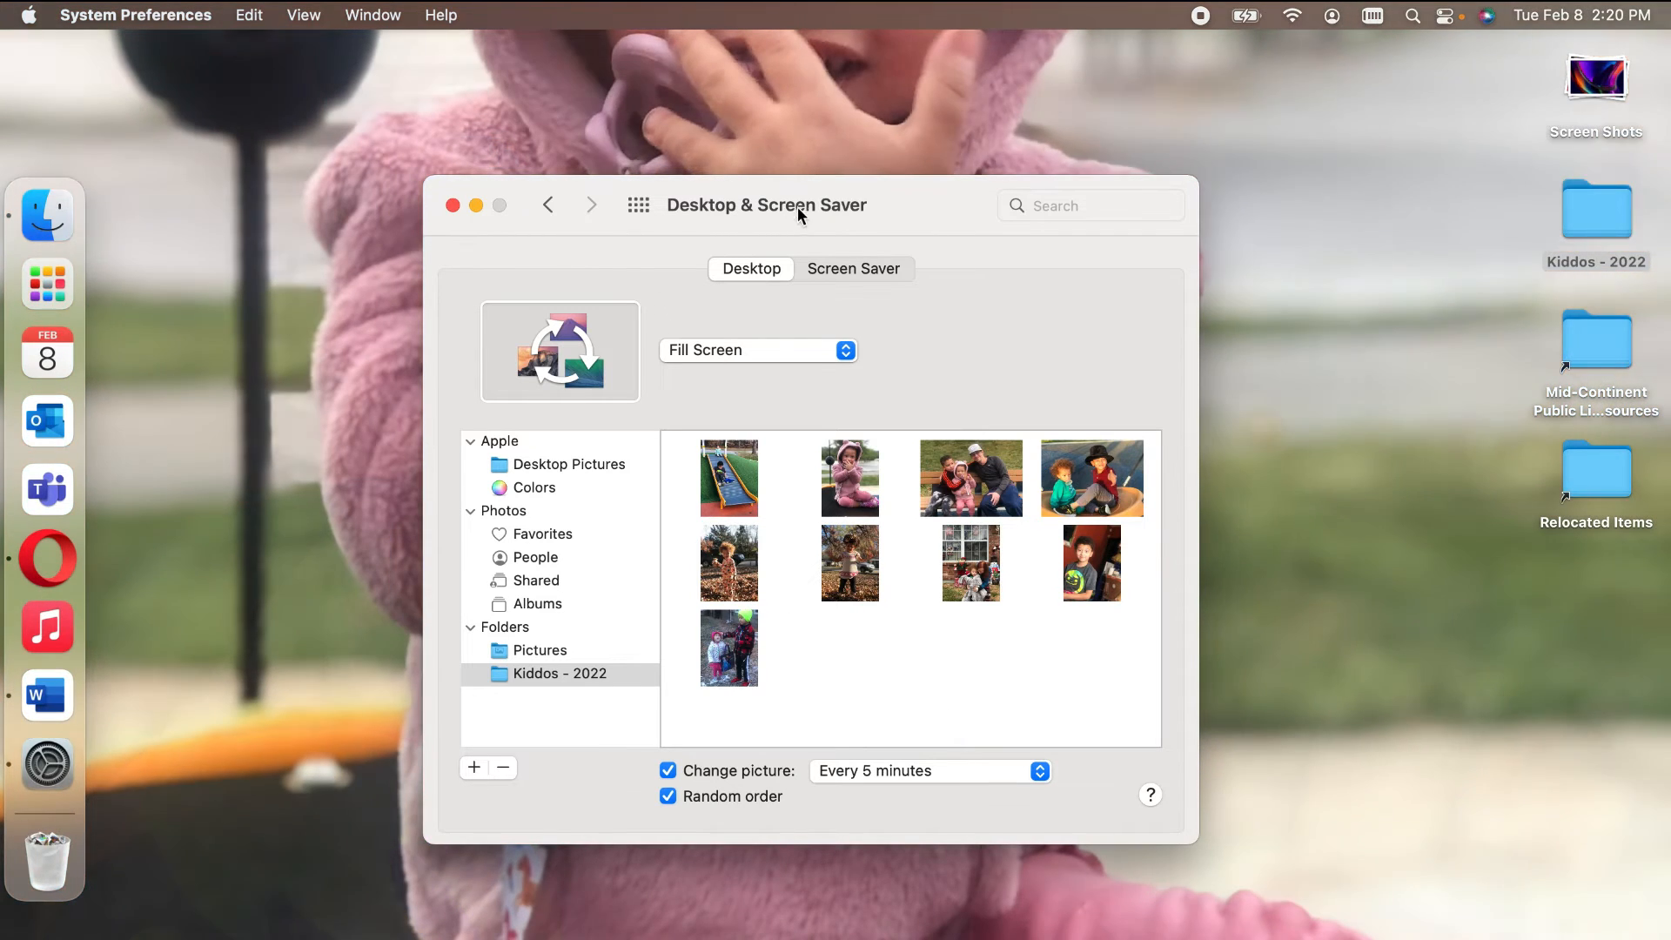
# Step: Set the rotating Kiddos - 2022 pictures to Fit to Screen with Licorice as the surrounding fill color
pyautogui.click(822, 355)
pyautogui.click(824, 379)
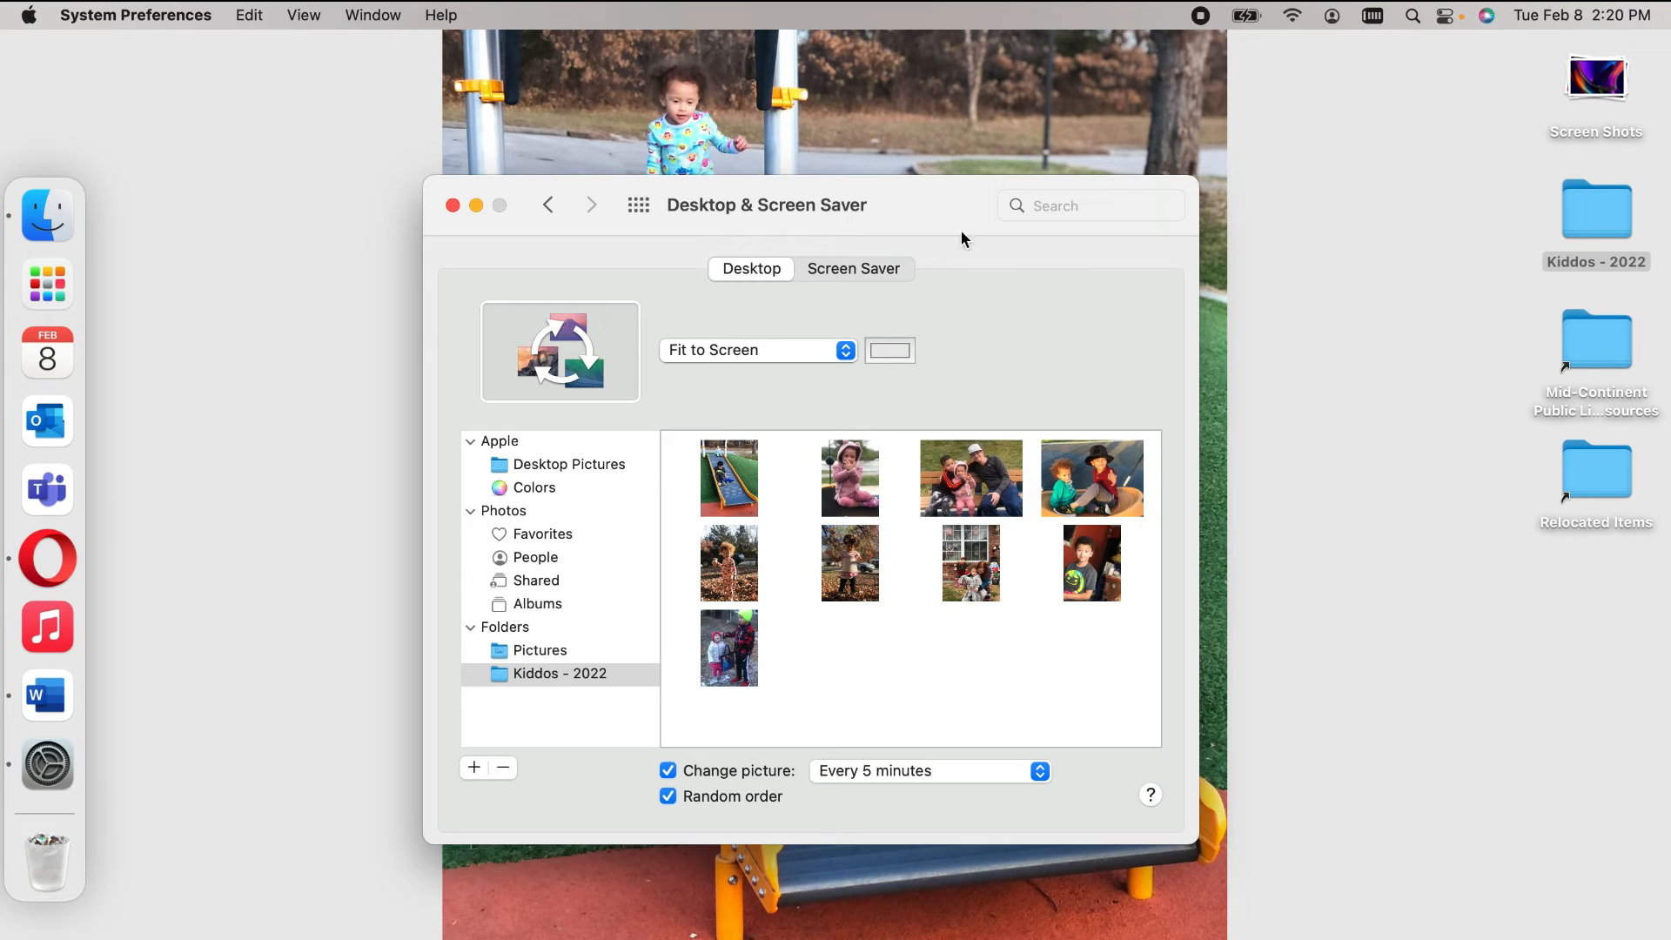
pyautogui.moveTo(921, 204); pyautogui.dragTo(892, 228)
pyautogui.click(873, 387)
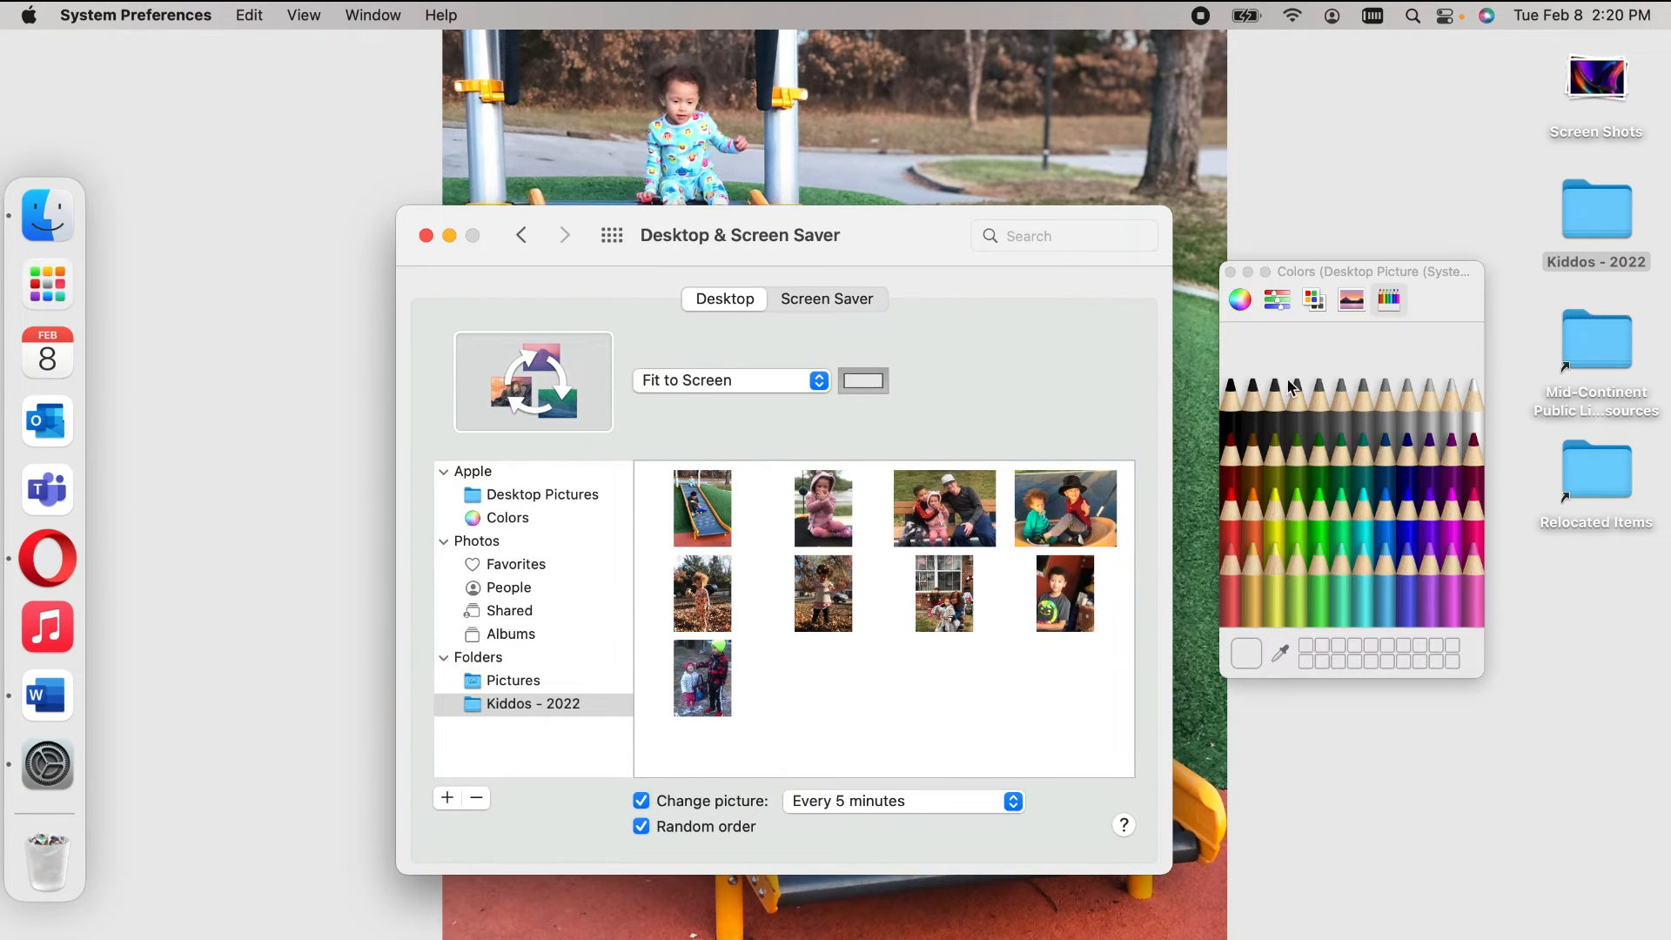
pyautogui.click(1226, 387)
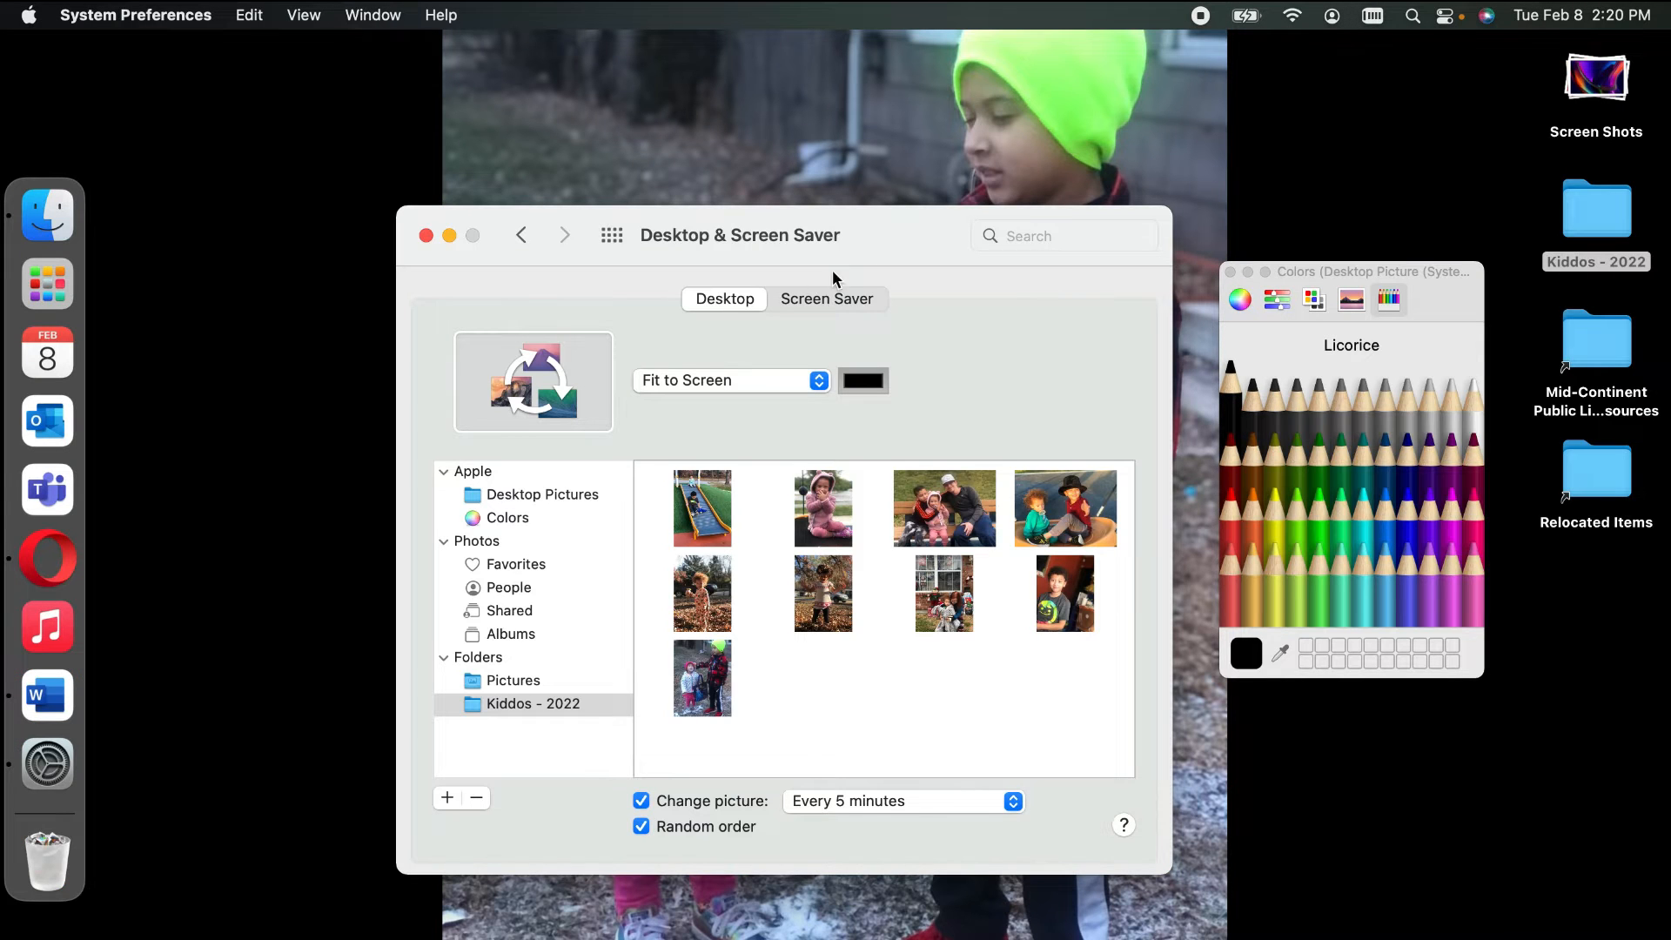
pyautogui.moveTo(883, 248); pyautogui.dragTo(915, 309)
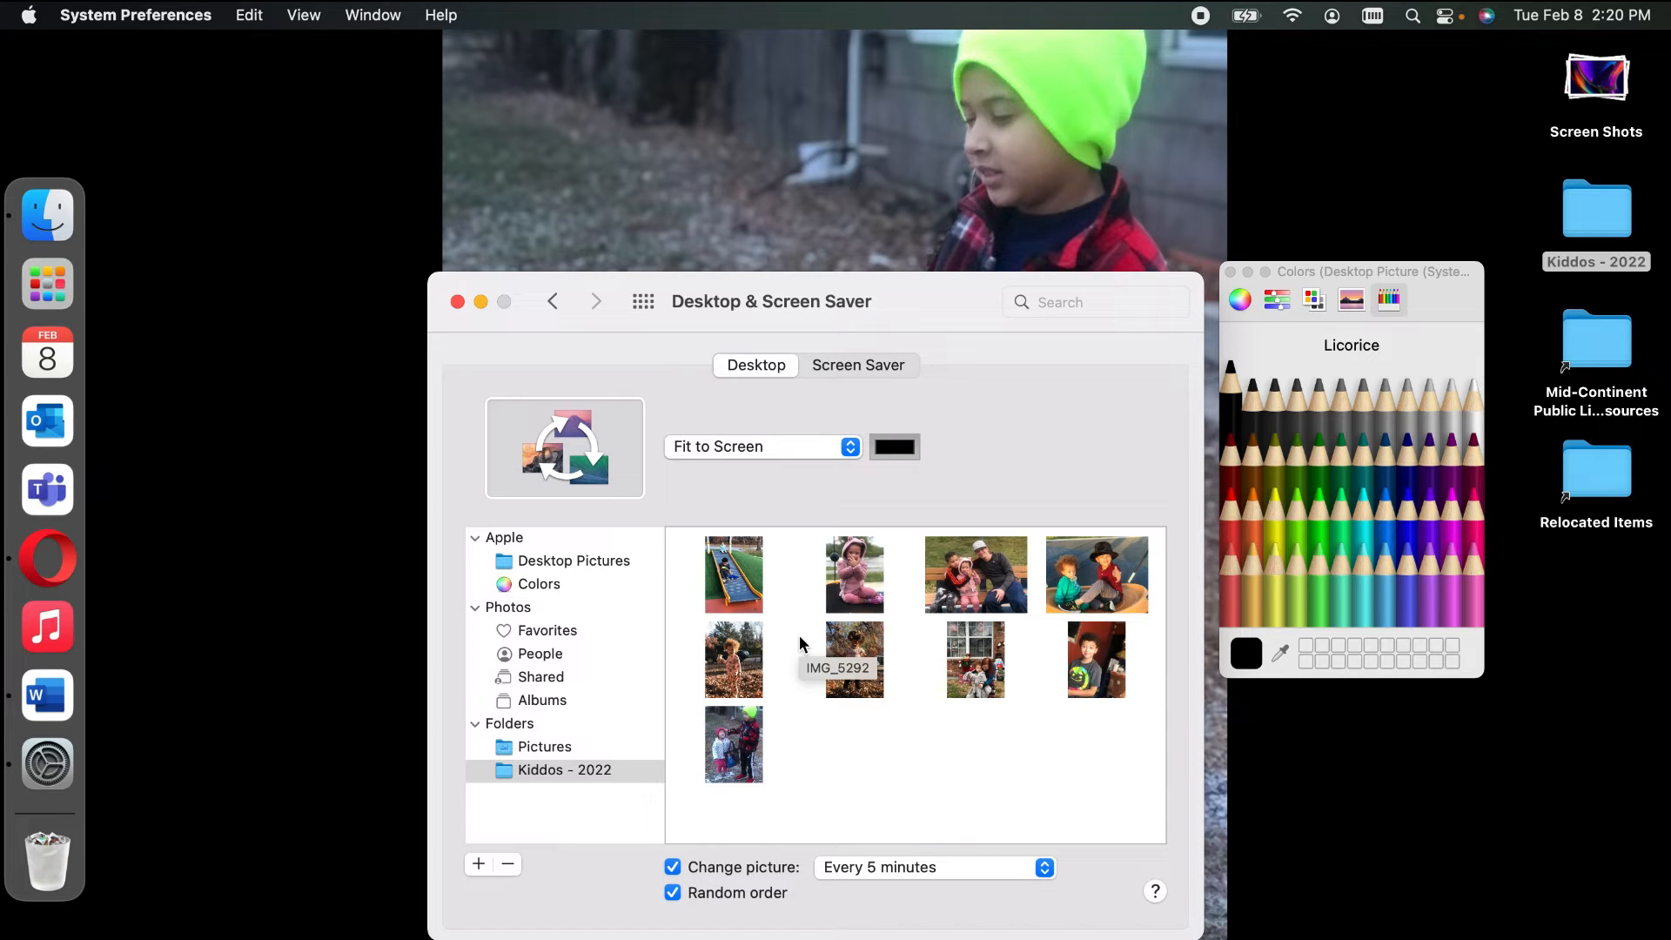
# Step: Choose Chroma Spiral from Apple's Desktop Pictures as the desktop background and close the Colors window
pyautogui.click(548, 561)
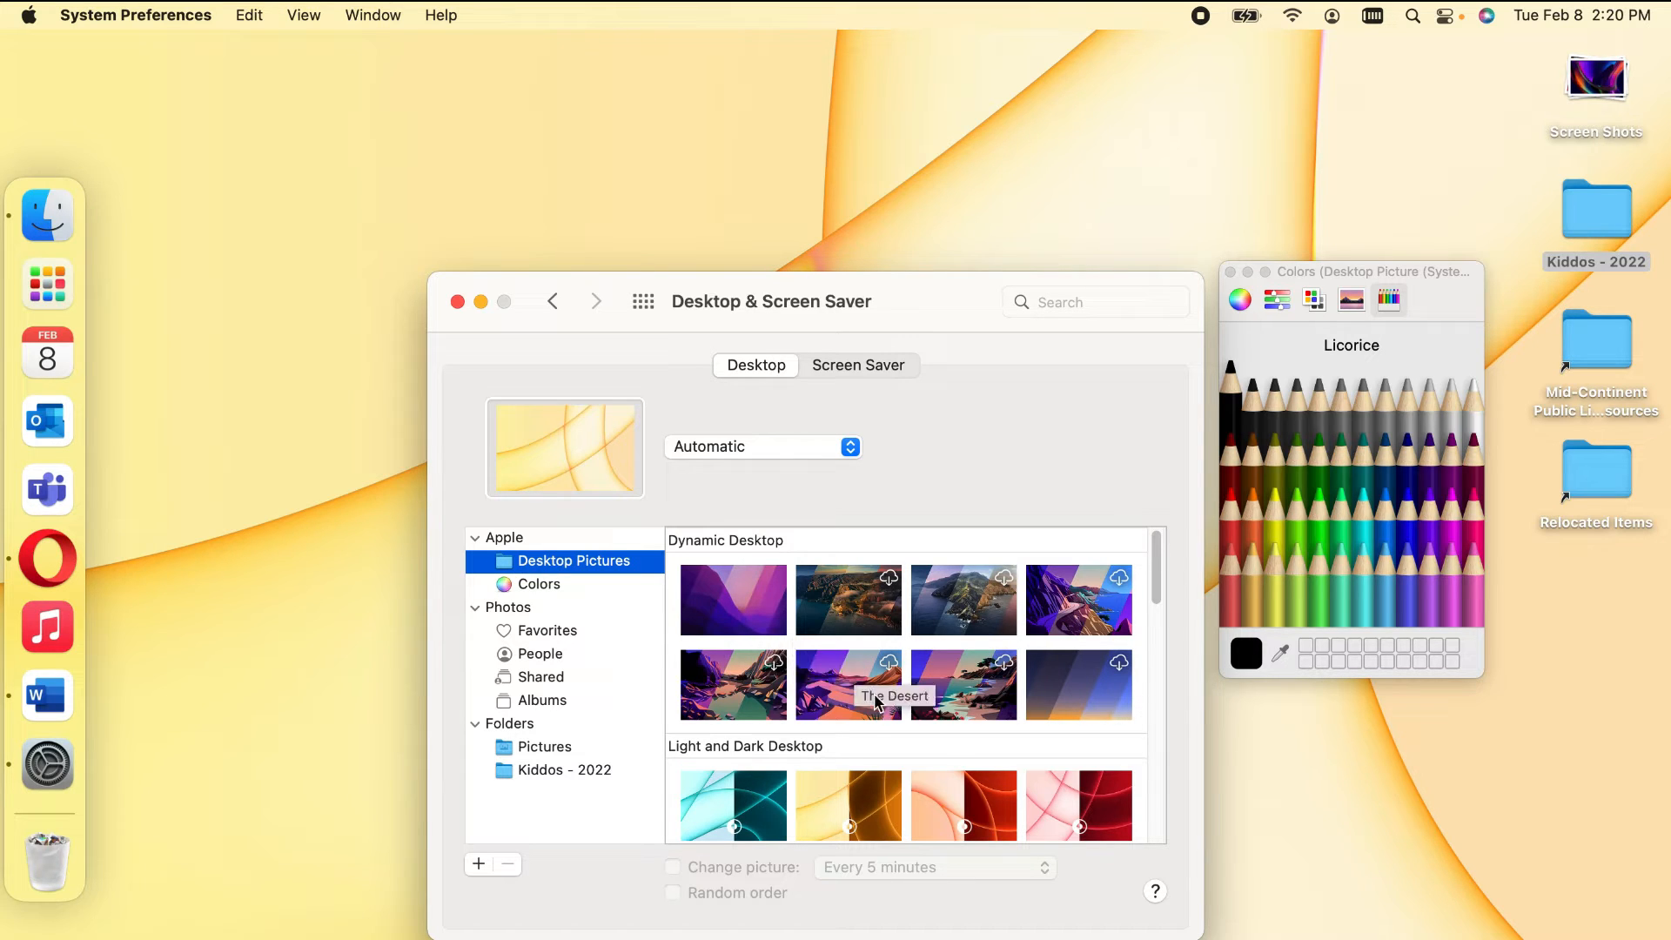
pyautogui.scroll(-3, 875, 696)
pyautogui.scroll(-10, 875, 701)
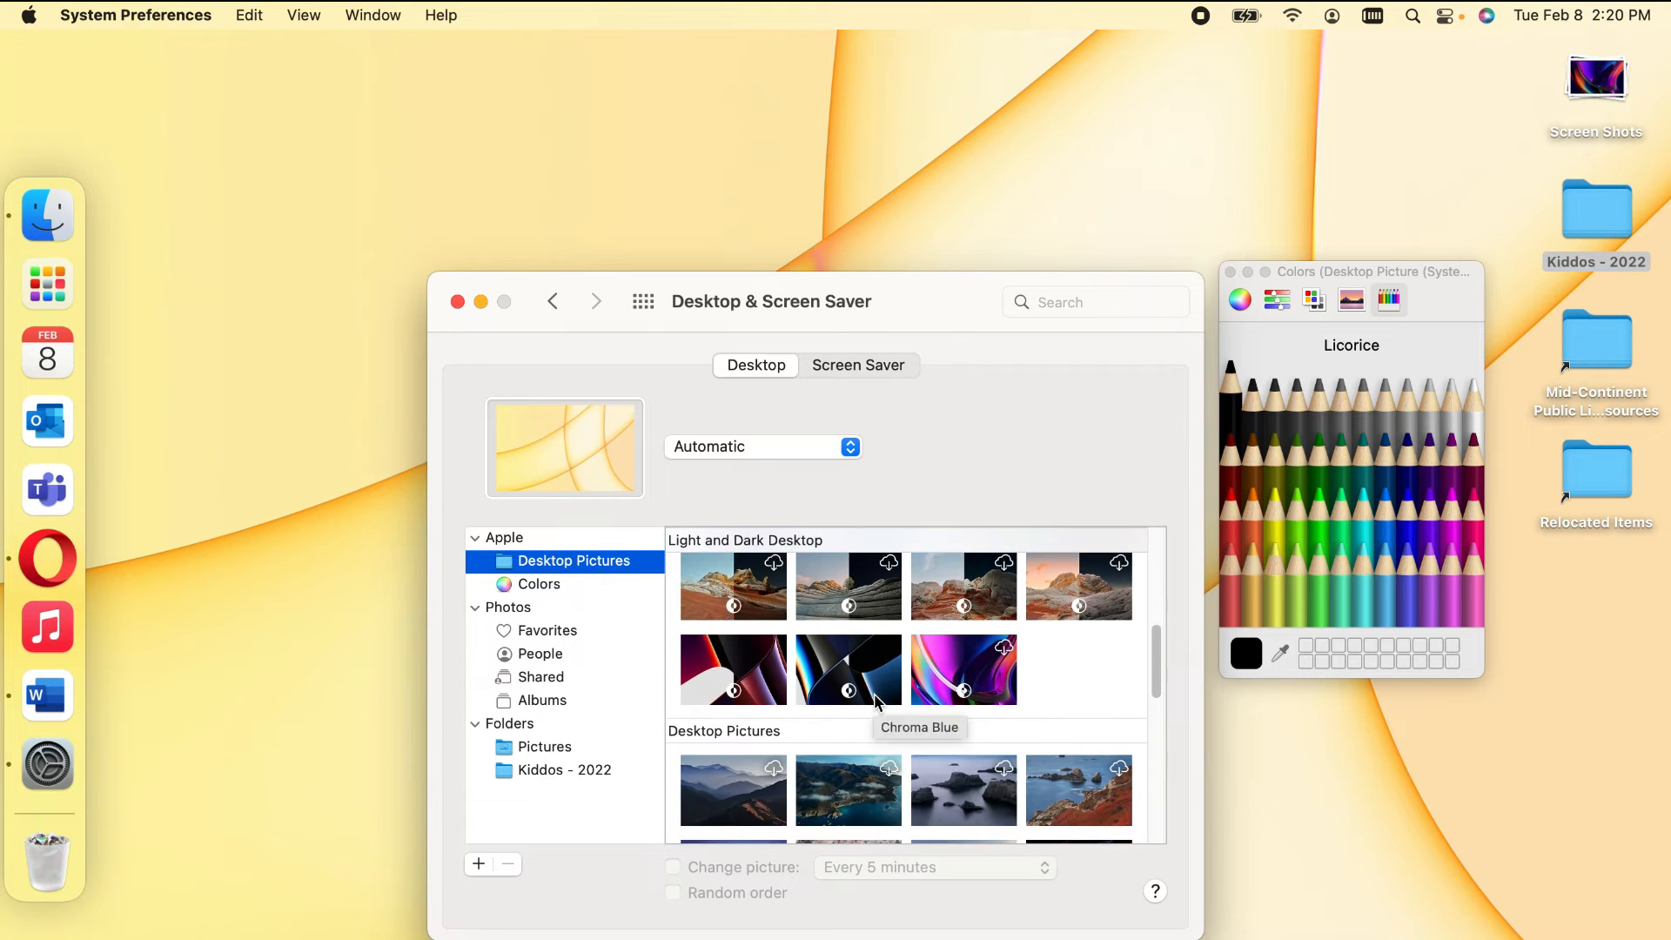
pyautogui.scroll(-4, 874, 693)
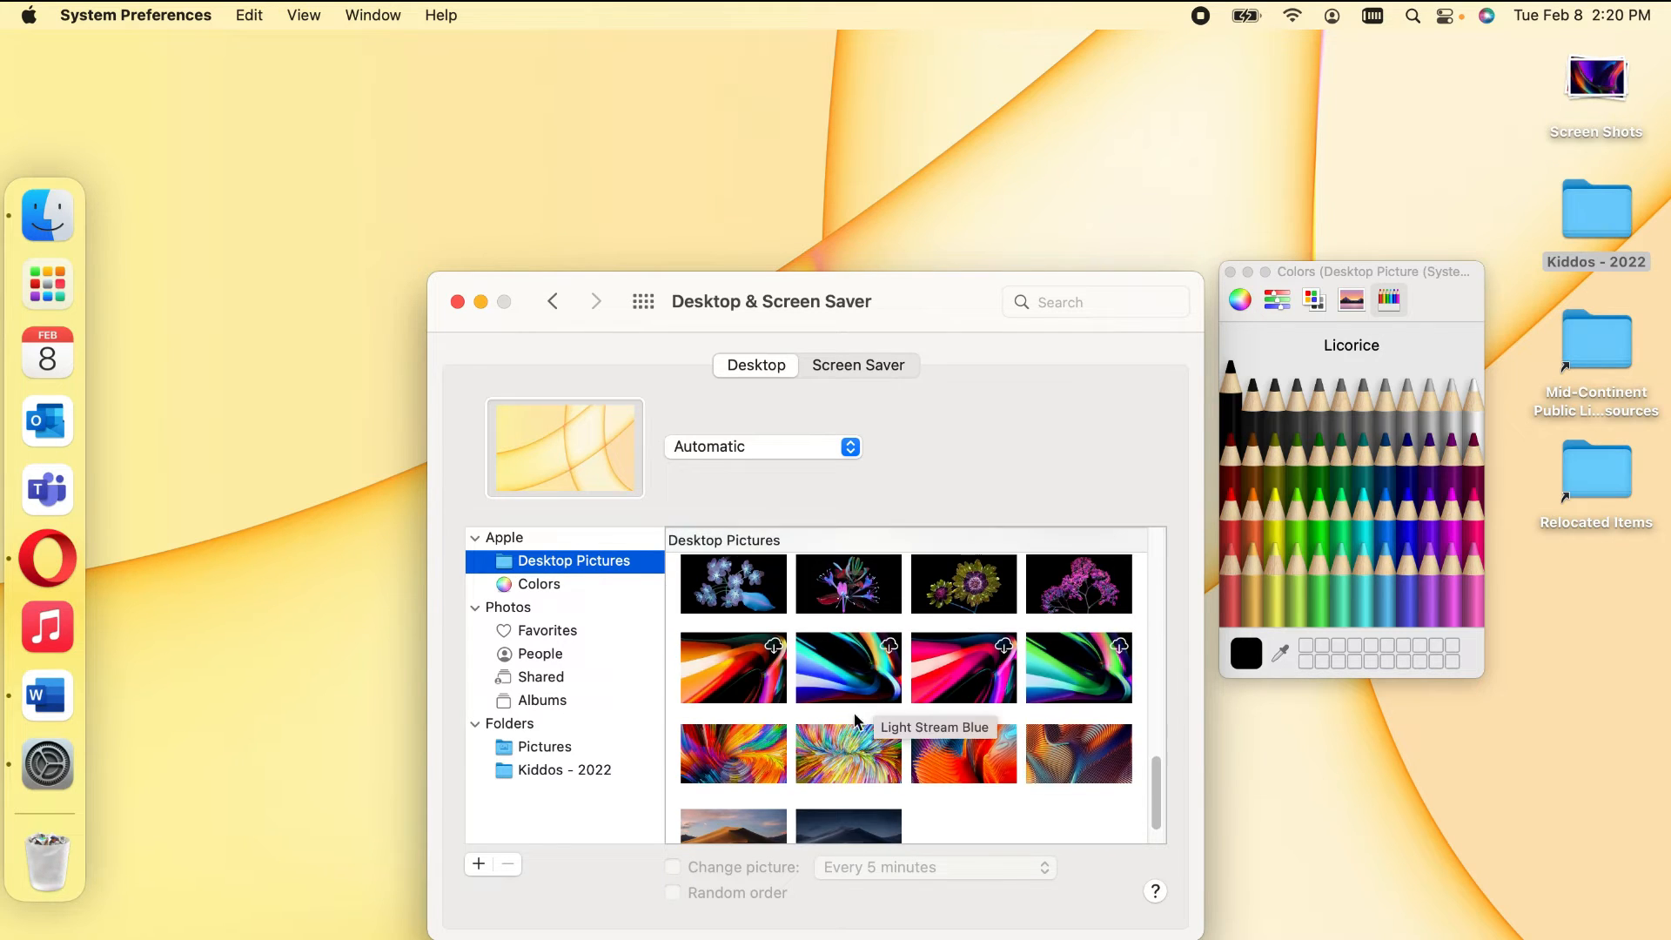
pyautogui.click(712, 764)
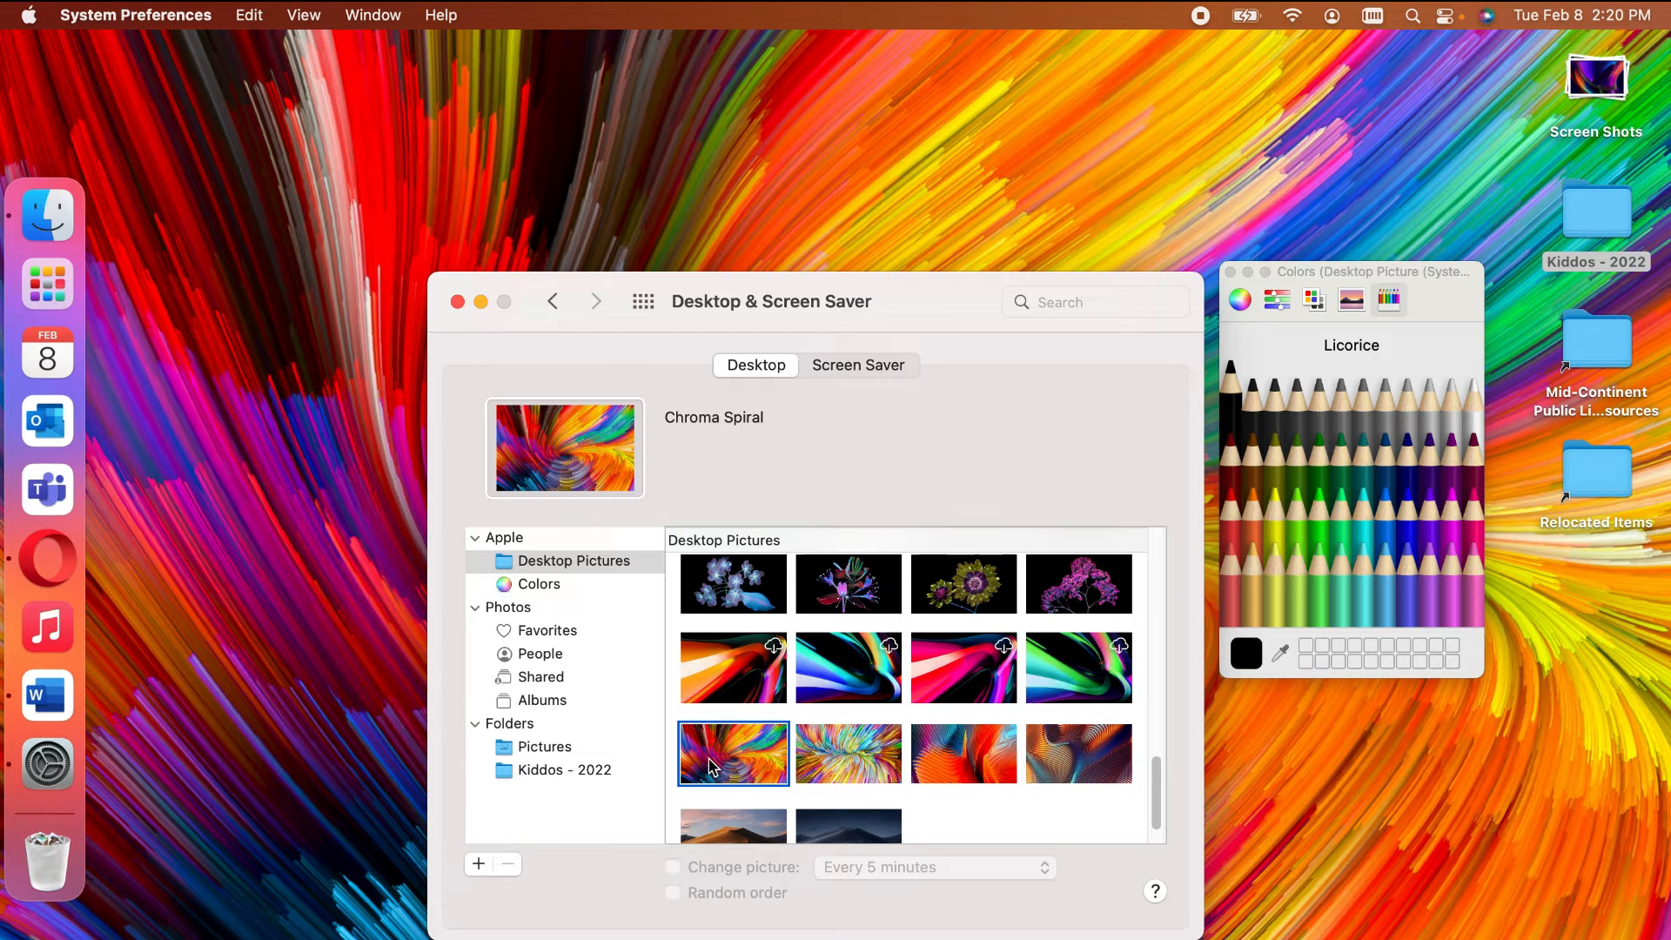
pyautogui.click(1231, 273)
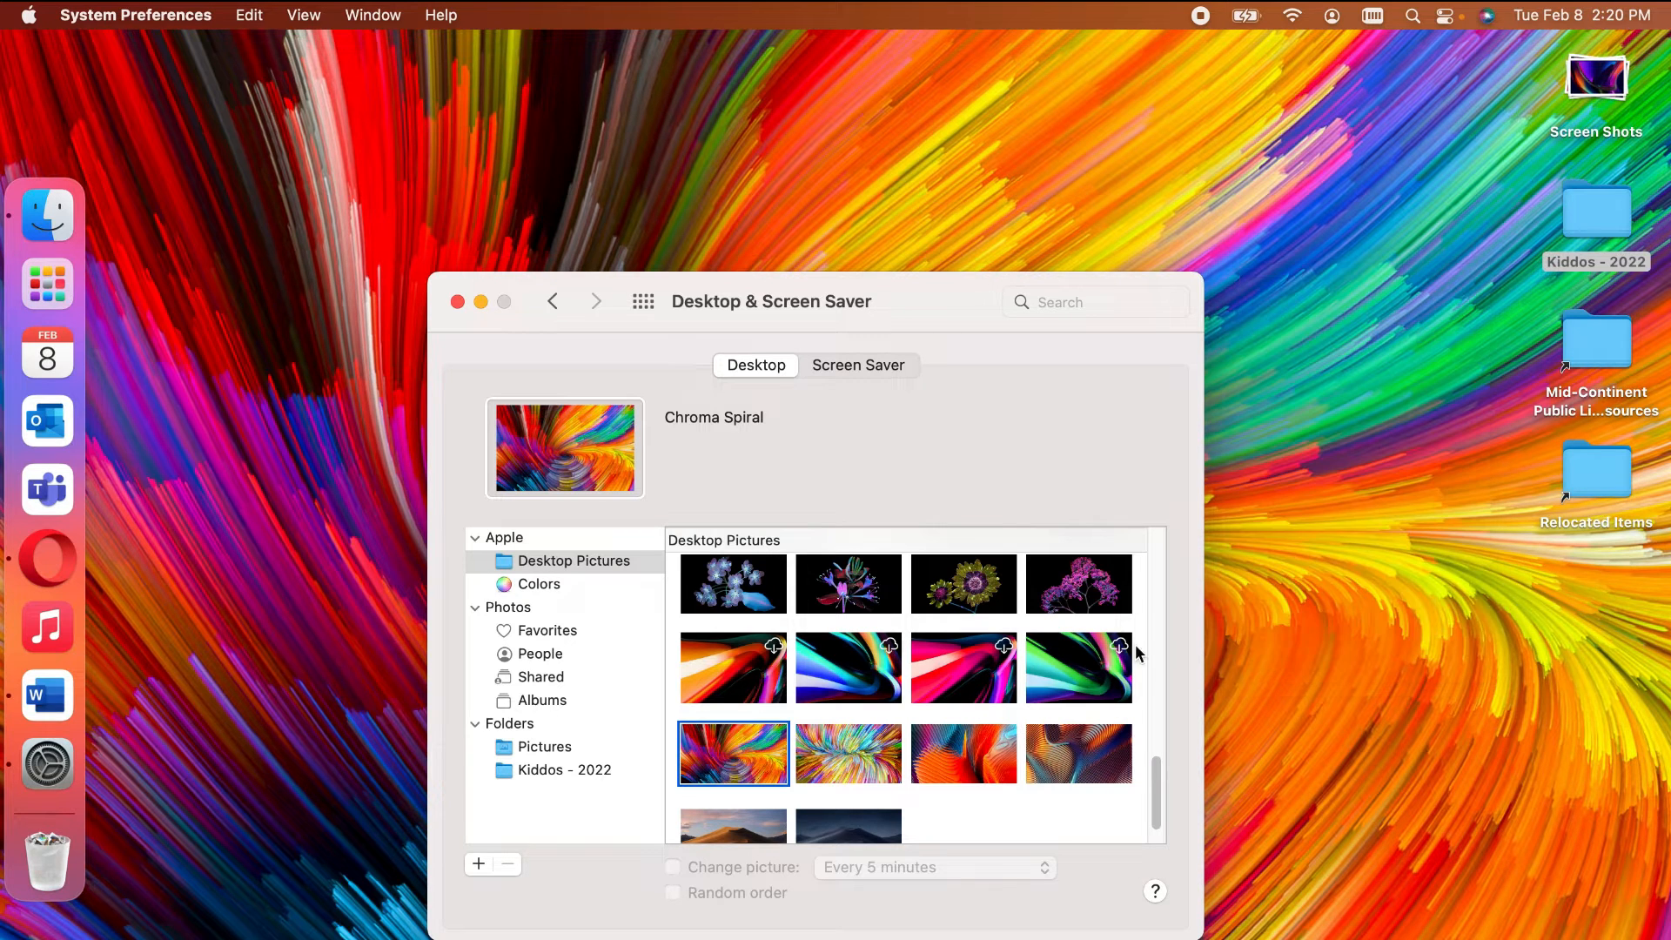
# Step: Open the General settings in System Preferences and set the appearance to Dark
pyautogui.click(556, 301)
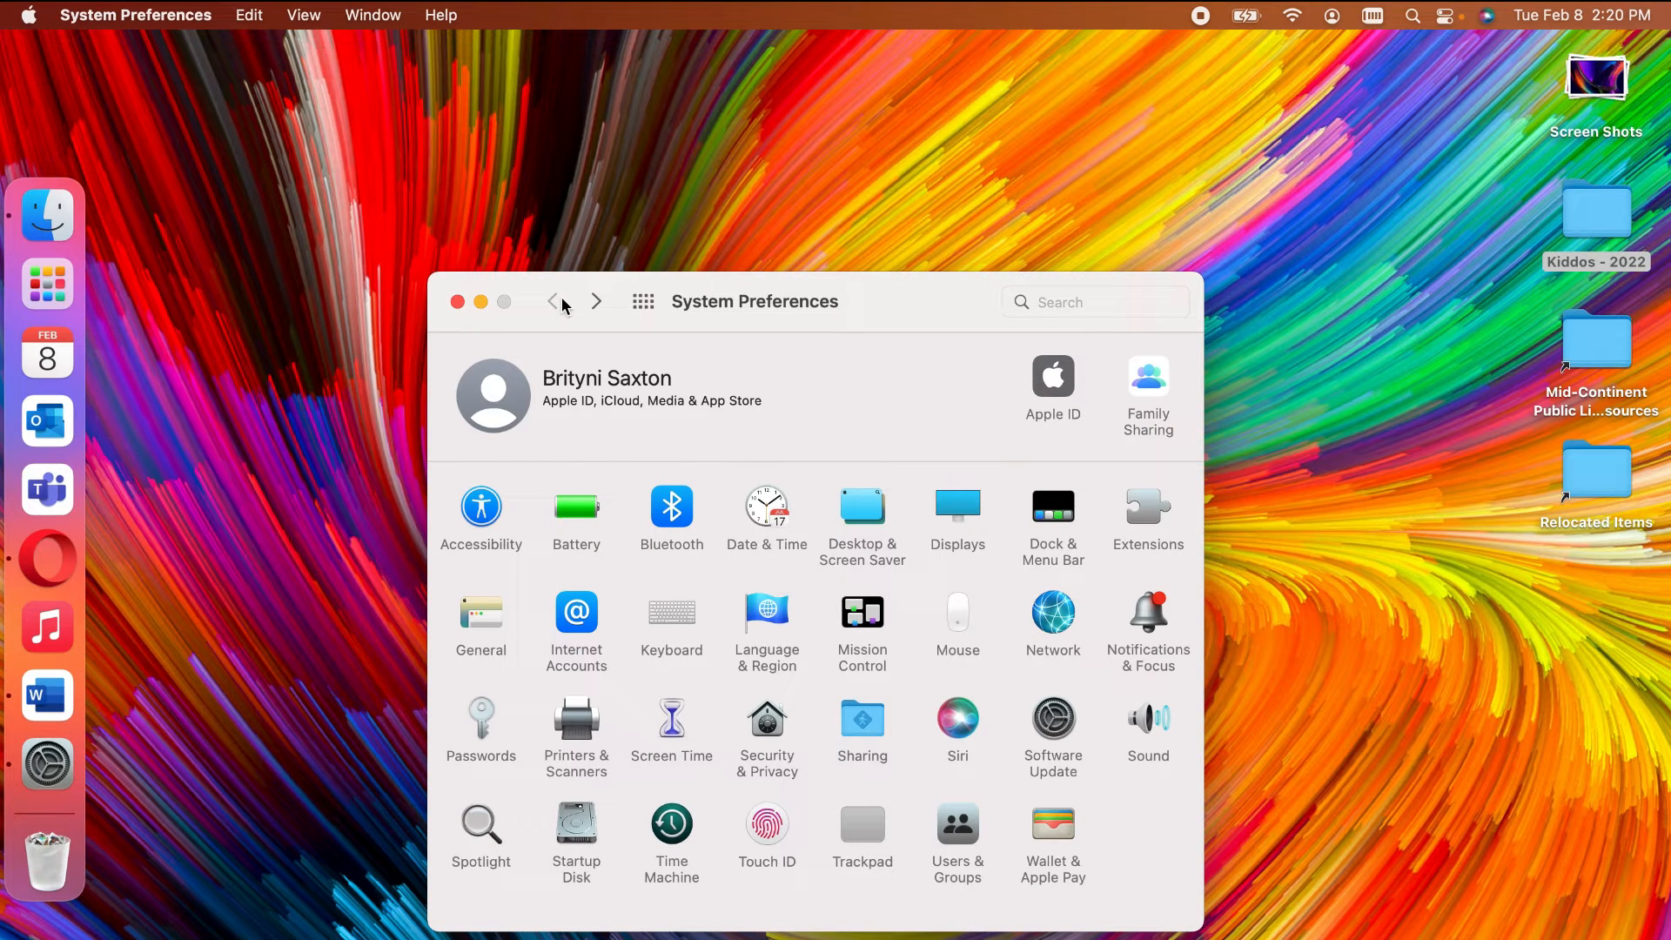
pyautogui.click(493, 628)
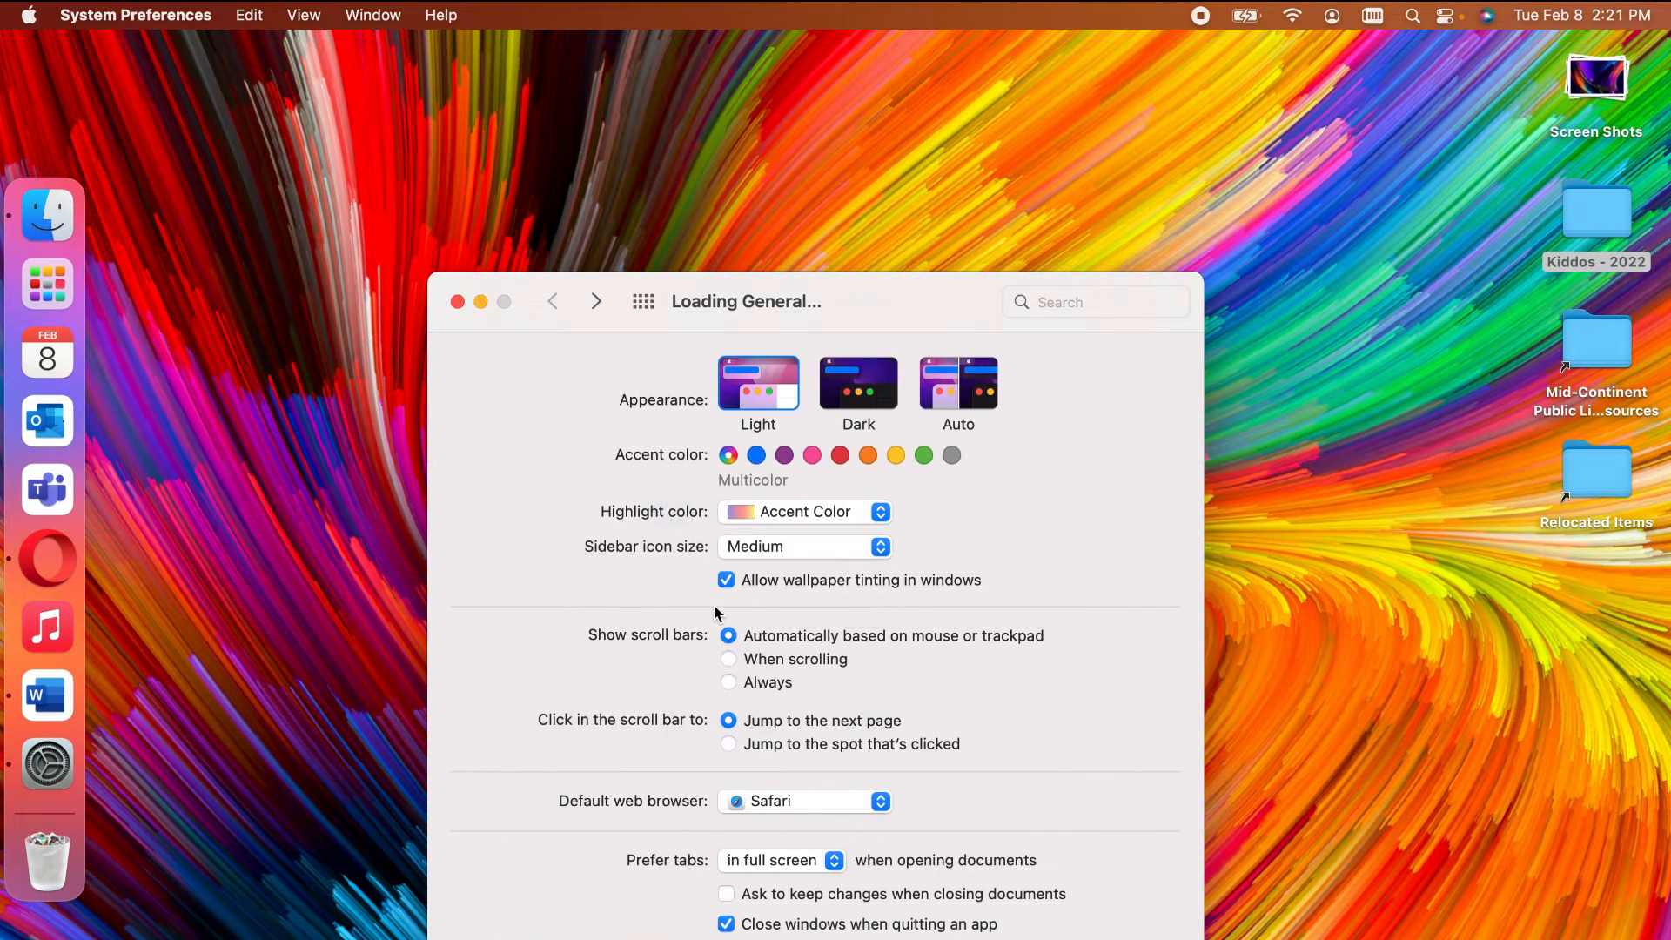
pyautogui.moveTo(820, 296); pyautogui.dragTo(826, 127)
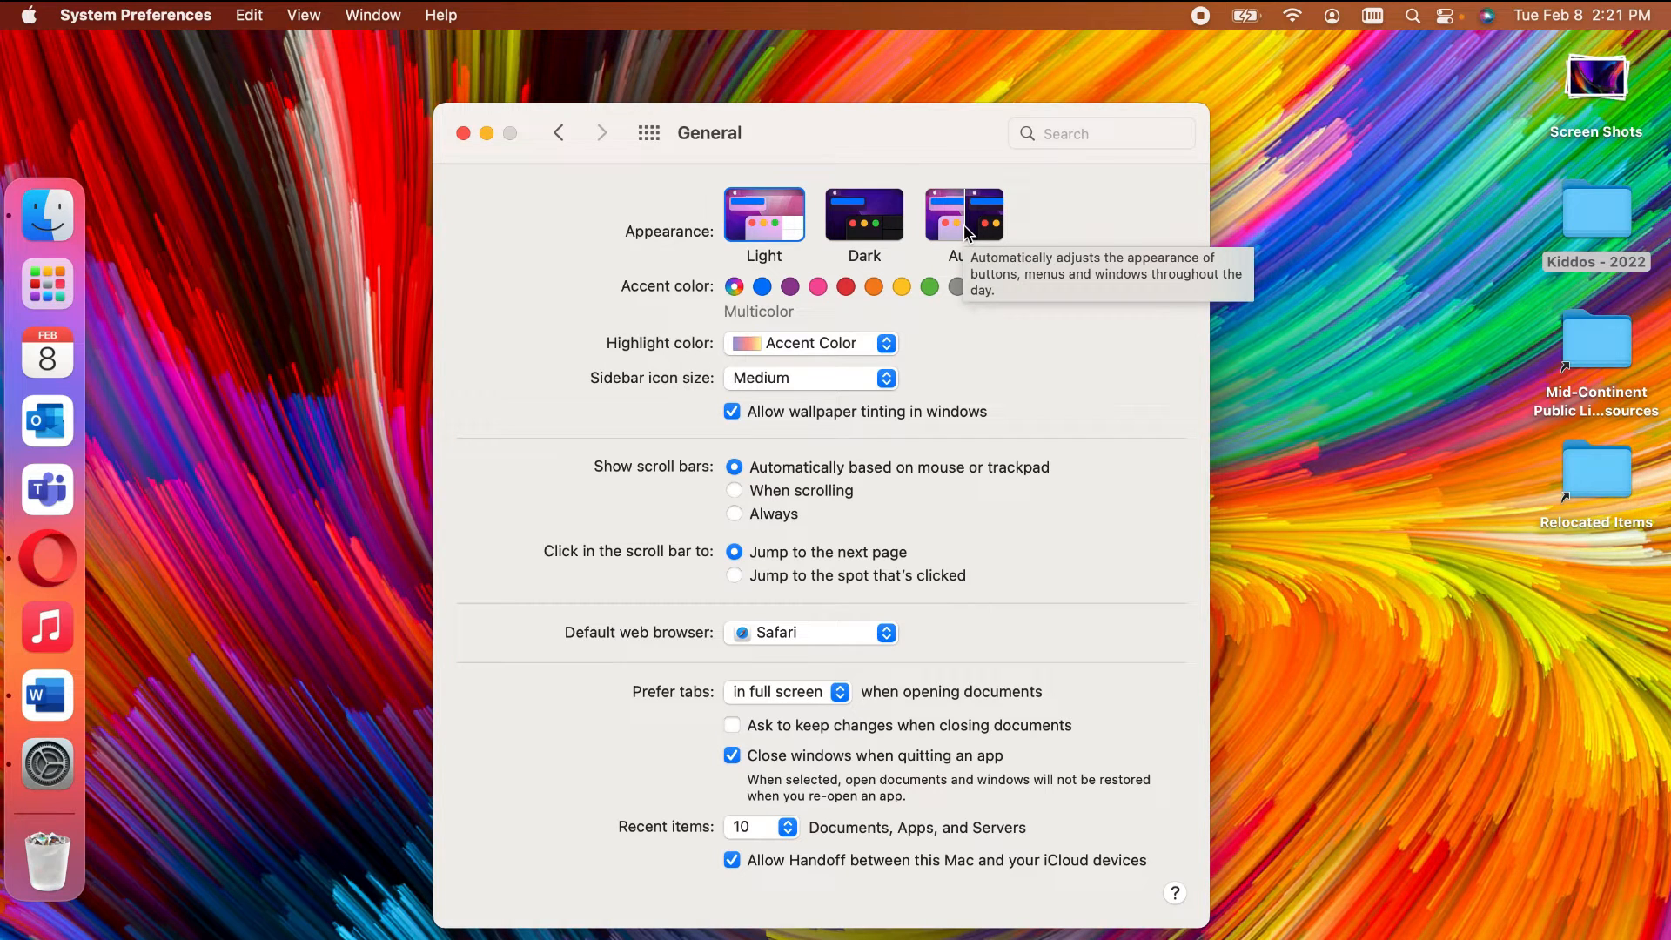
pyautogui.click(871, 222)
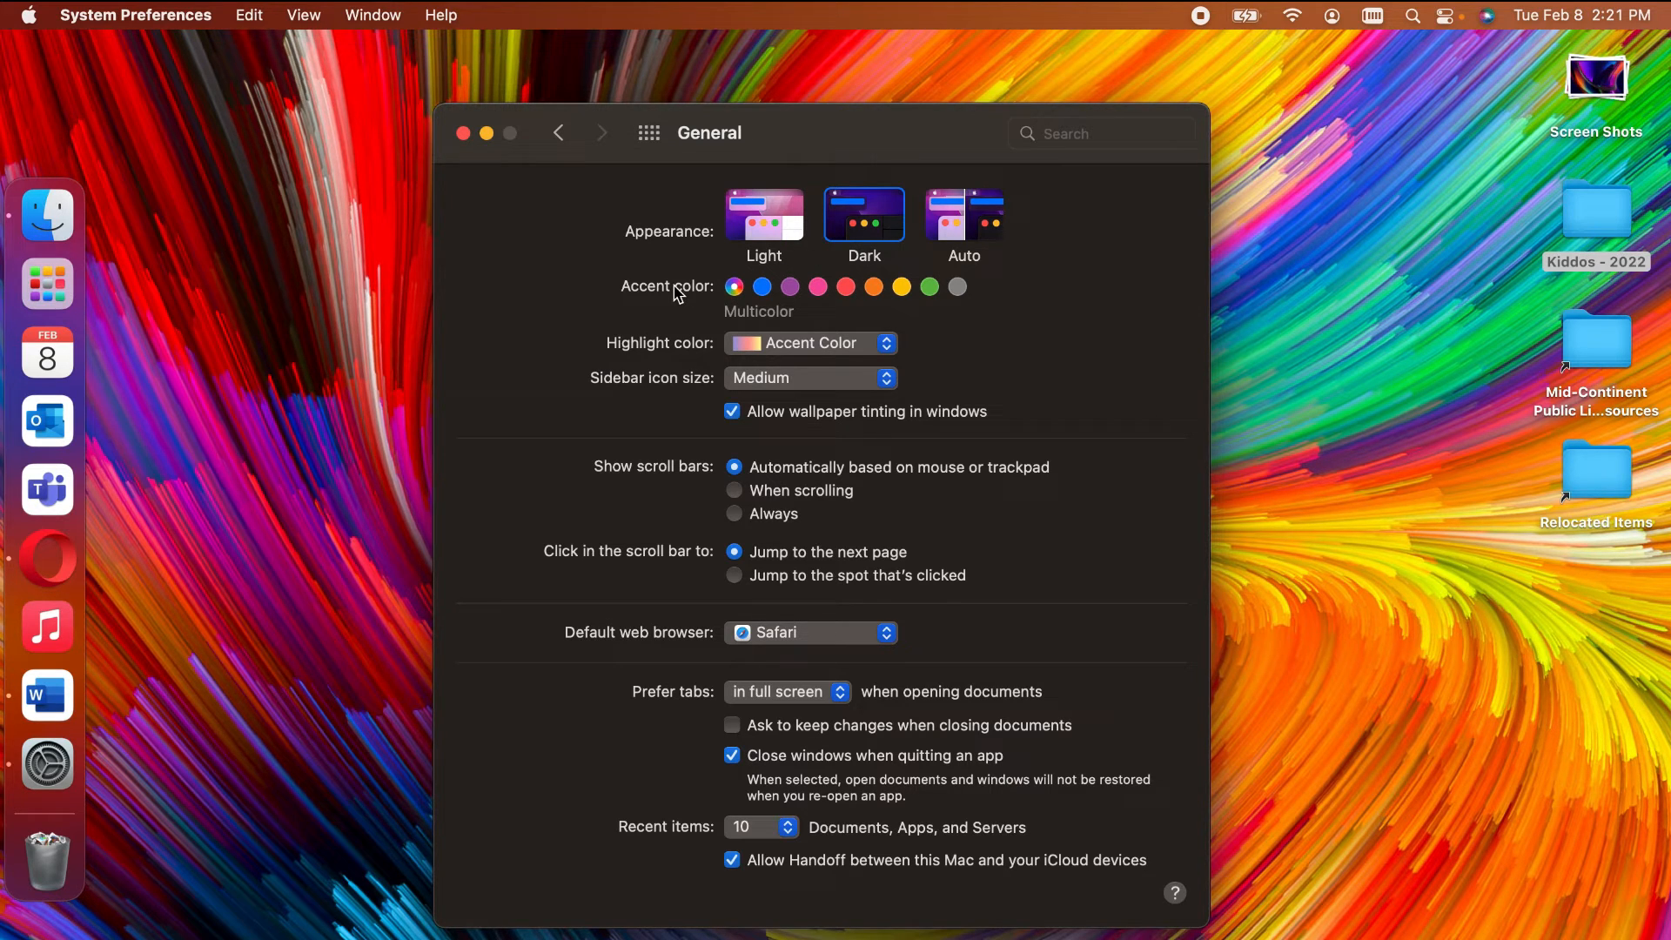
# Step: Try the accent colors one after another from blue through graphite, and return to Multicolor
pyautogui.click(763, 290)
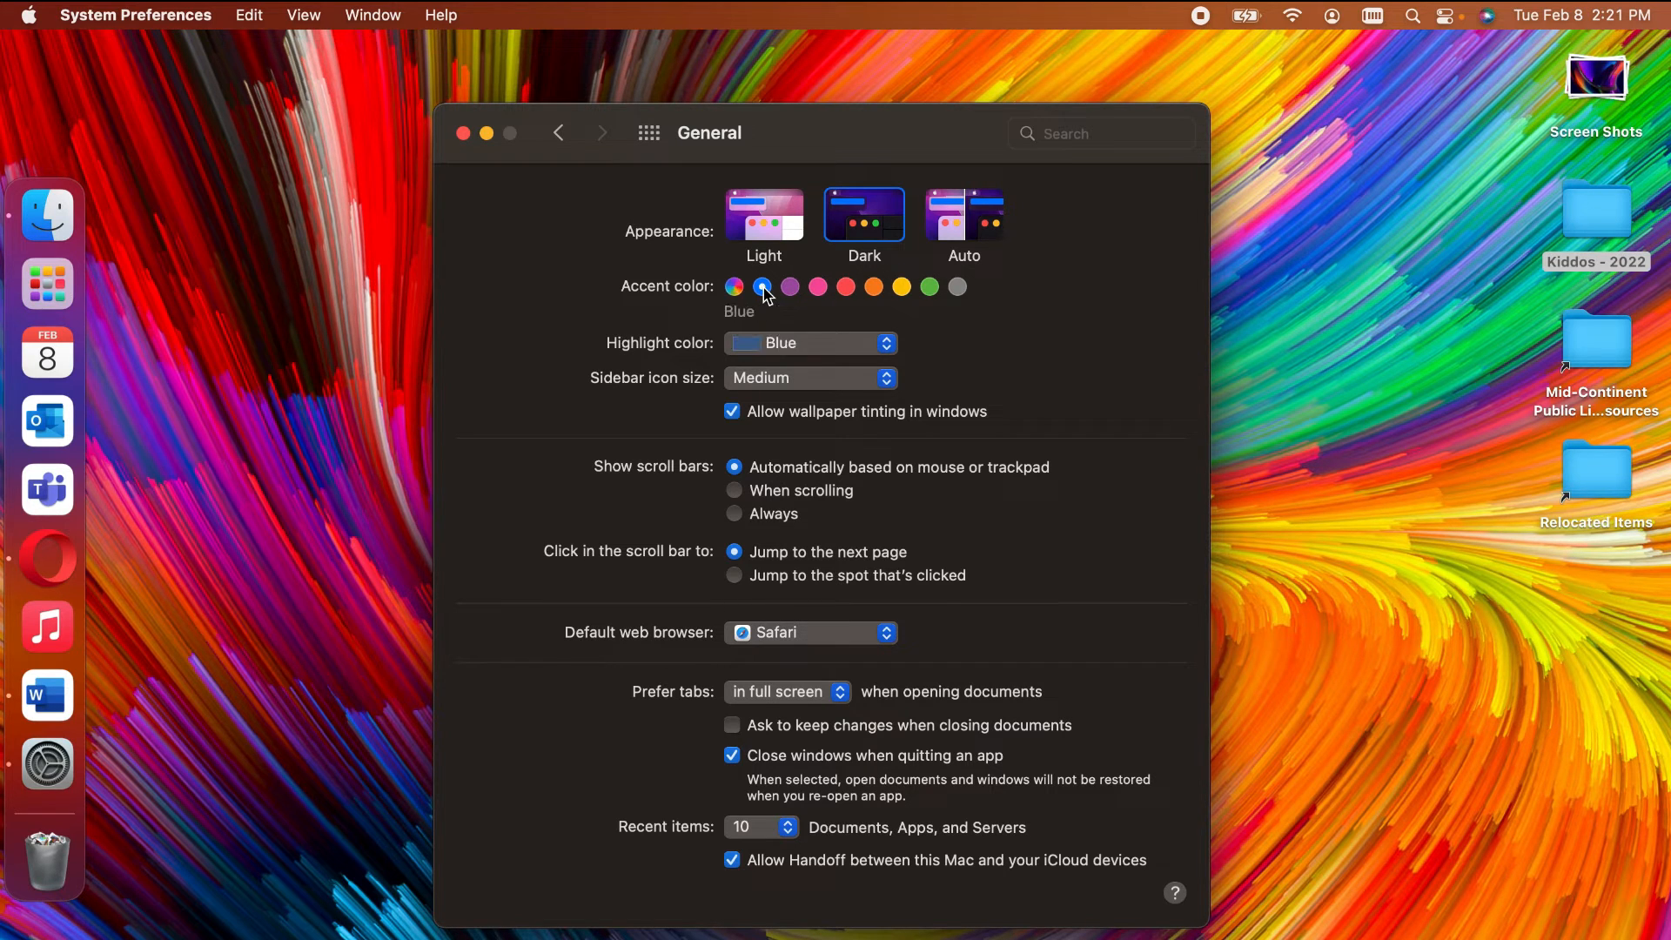
pyautogui.click(791, 289)
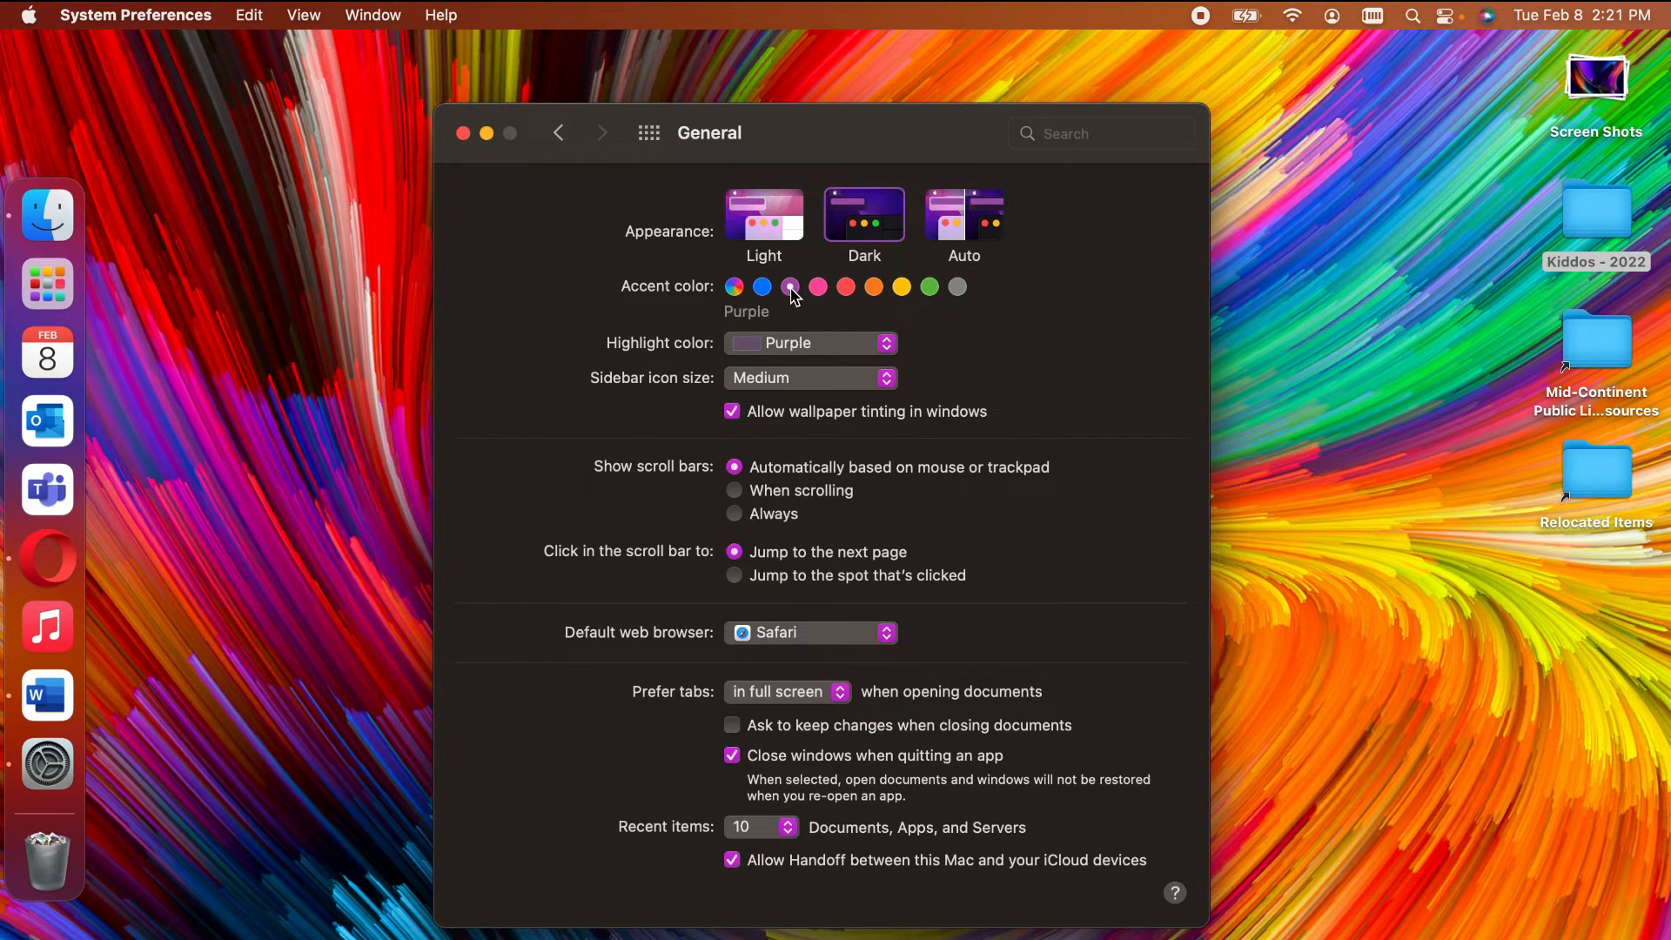
pyautogui.click(818, 289)
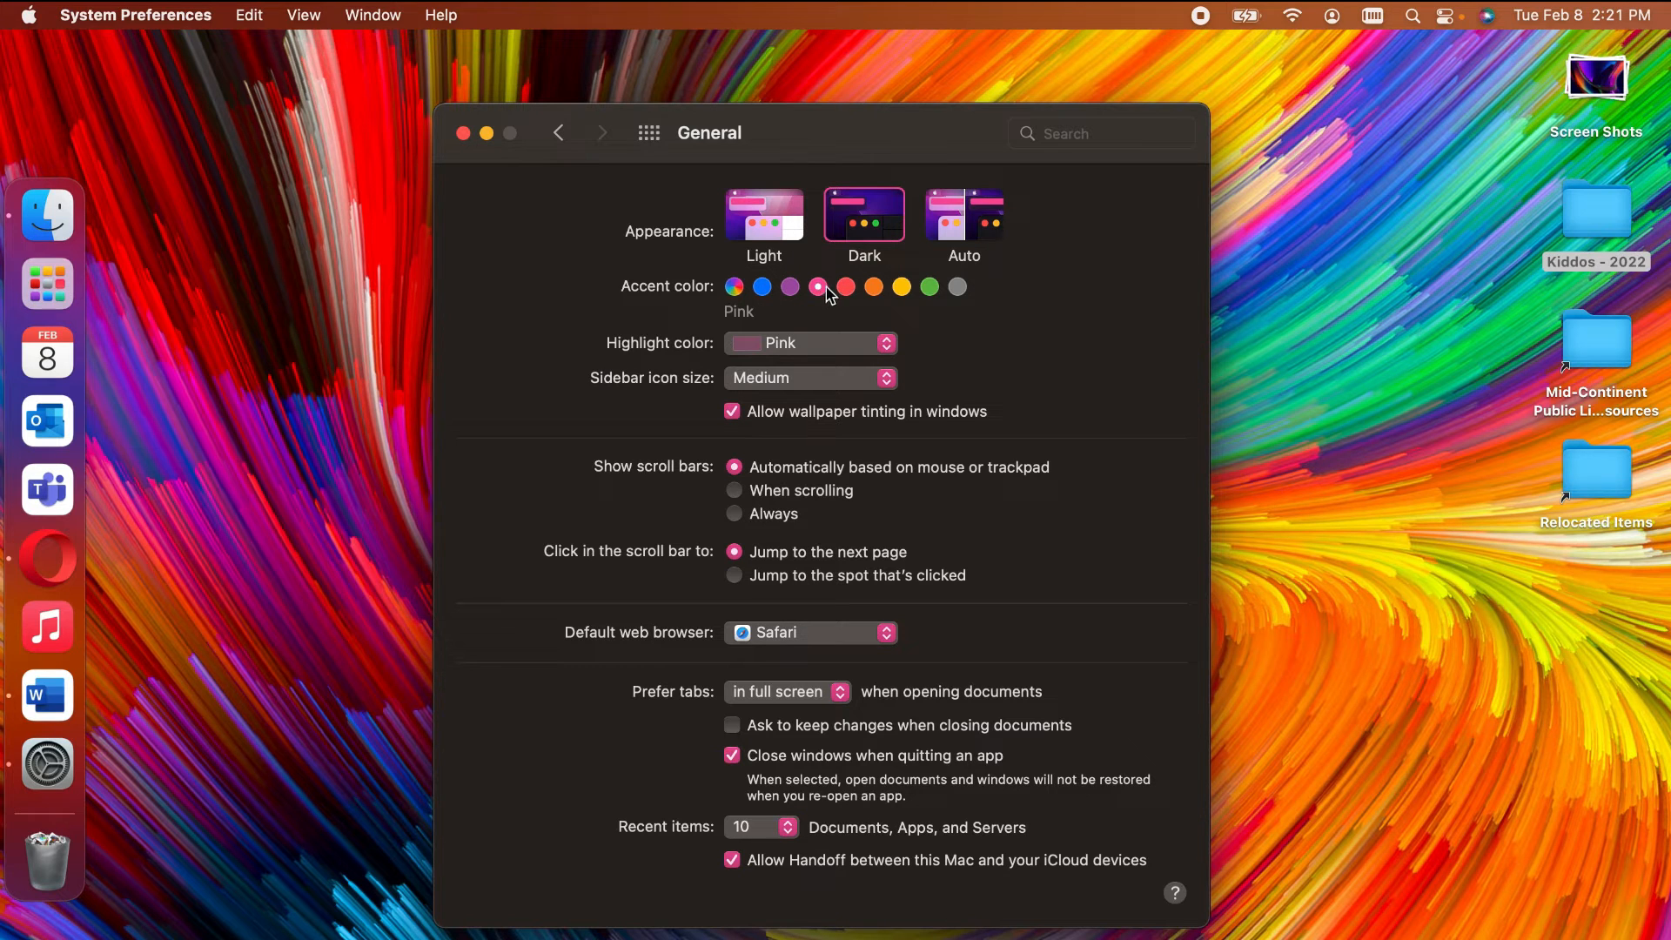
pyautogui.click(844, 288)
pyautogui.click(874, 290)
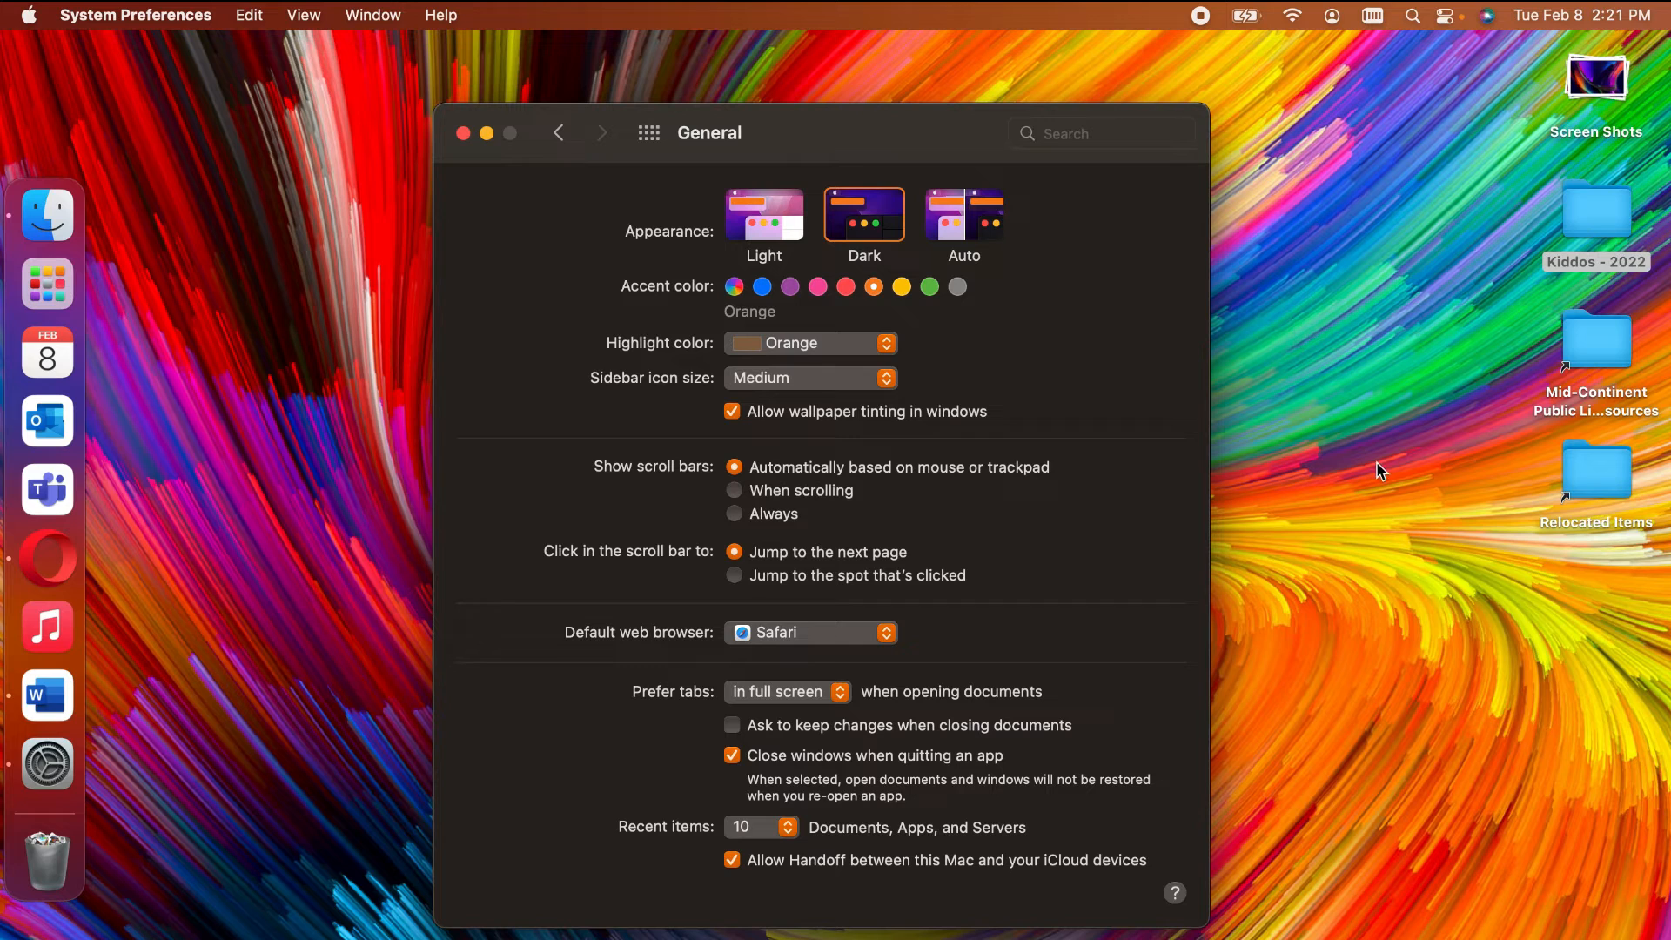
pyautogui.click(902, 287)
pyautogui.click(931, 288)
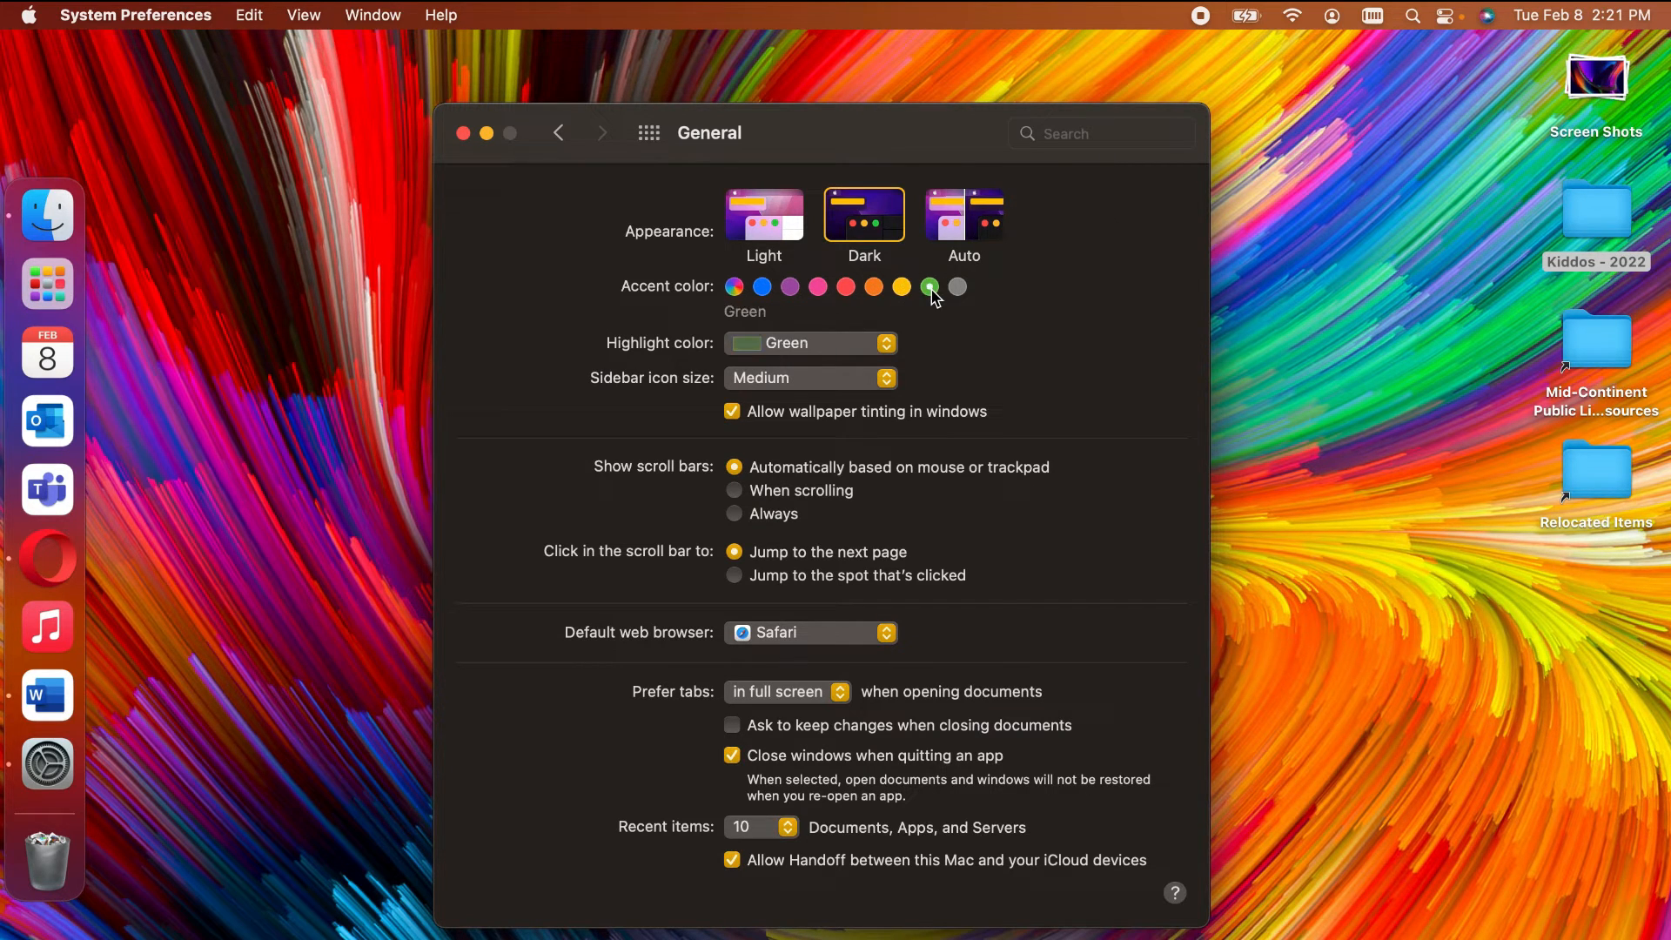
pyautogui.click(958, 288)
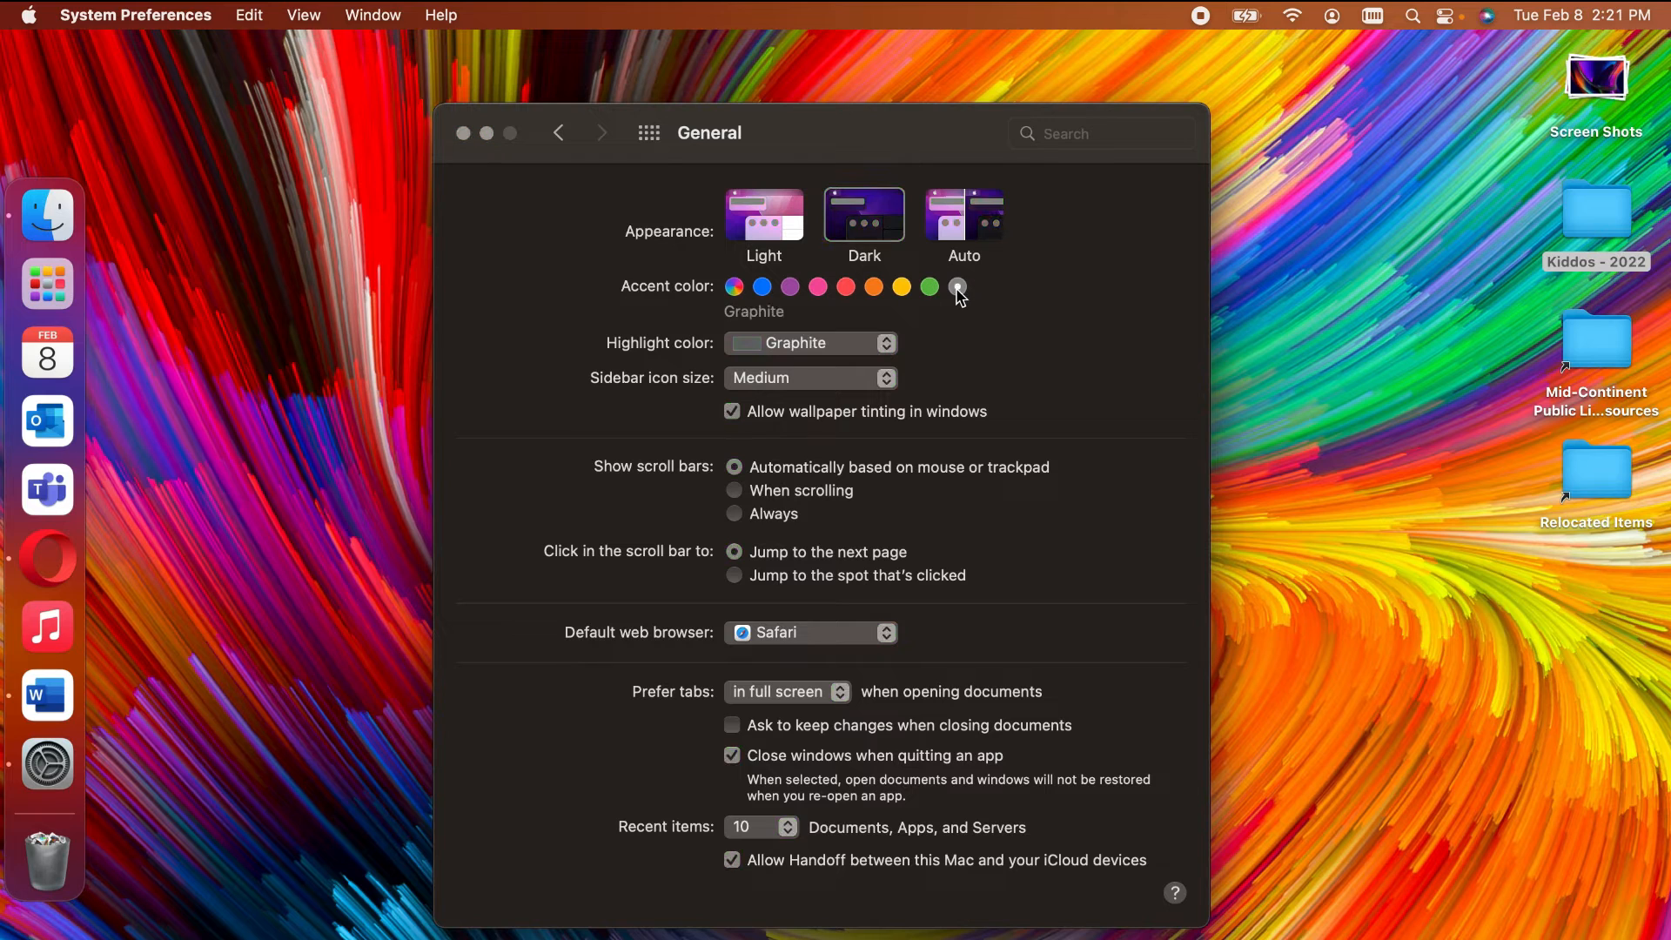
pyautogui.click(735, 288)
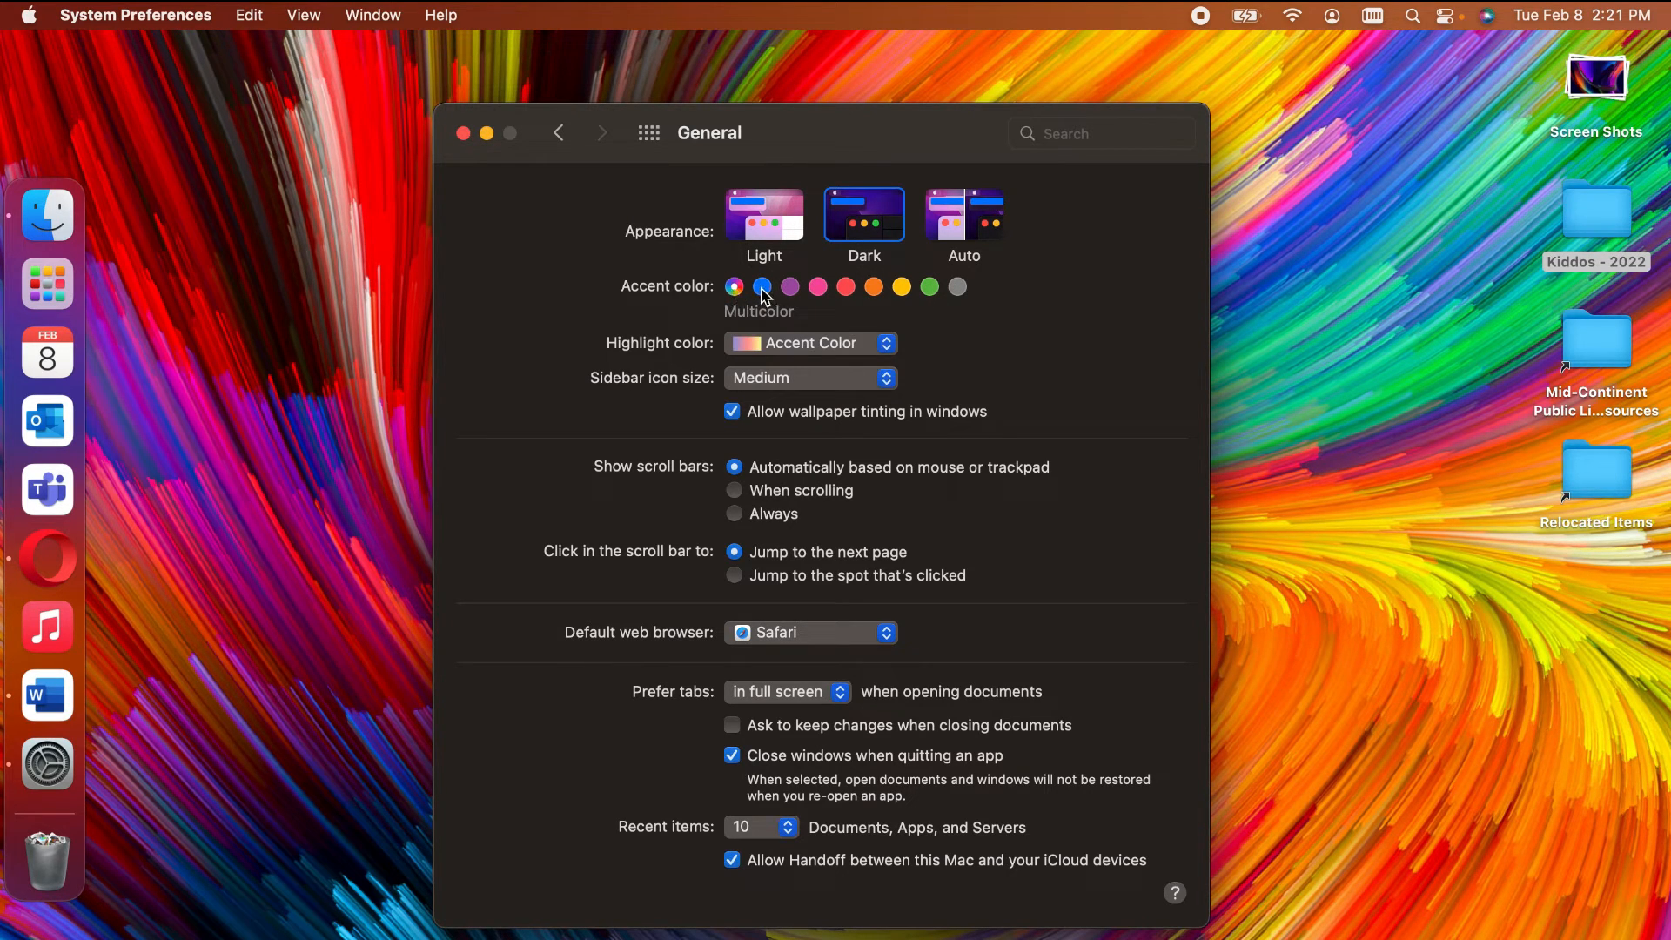
# Step: Set the accent color to Blue and the highlight color to Yellow
pyautogui.click(763, 289)
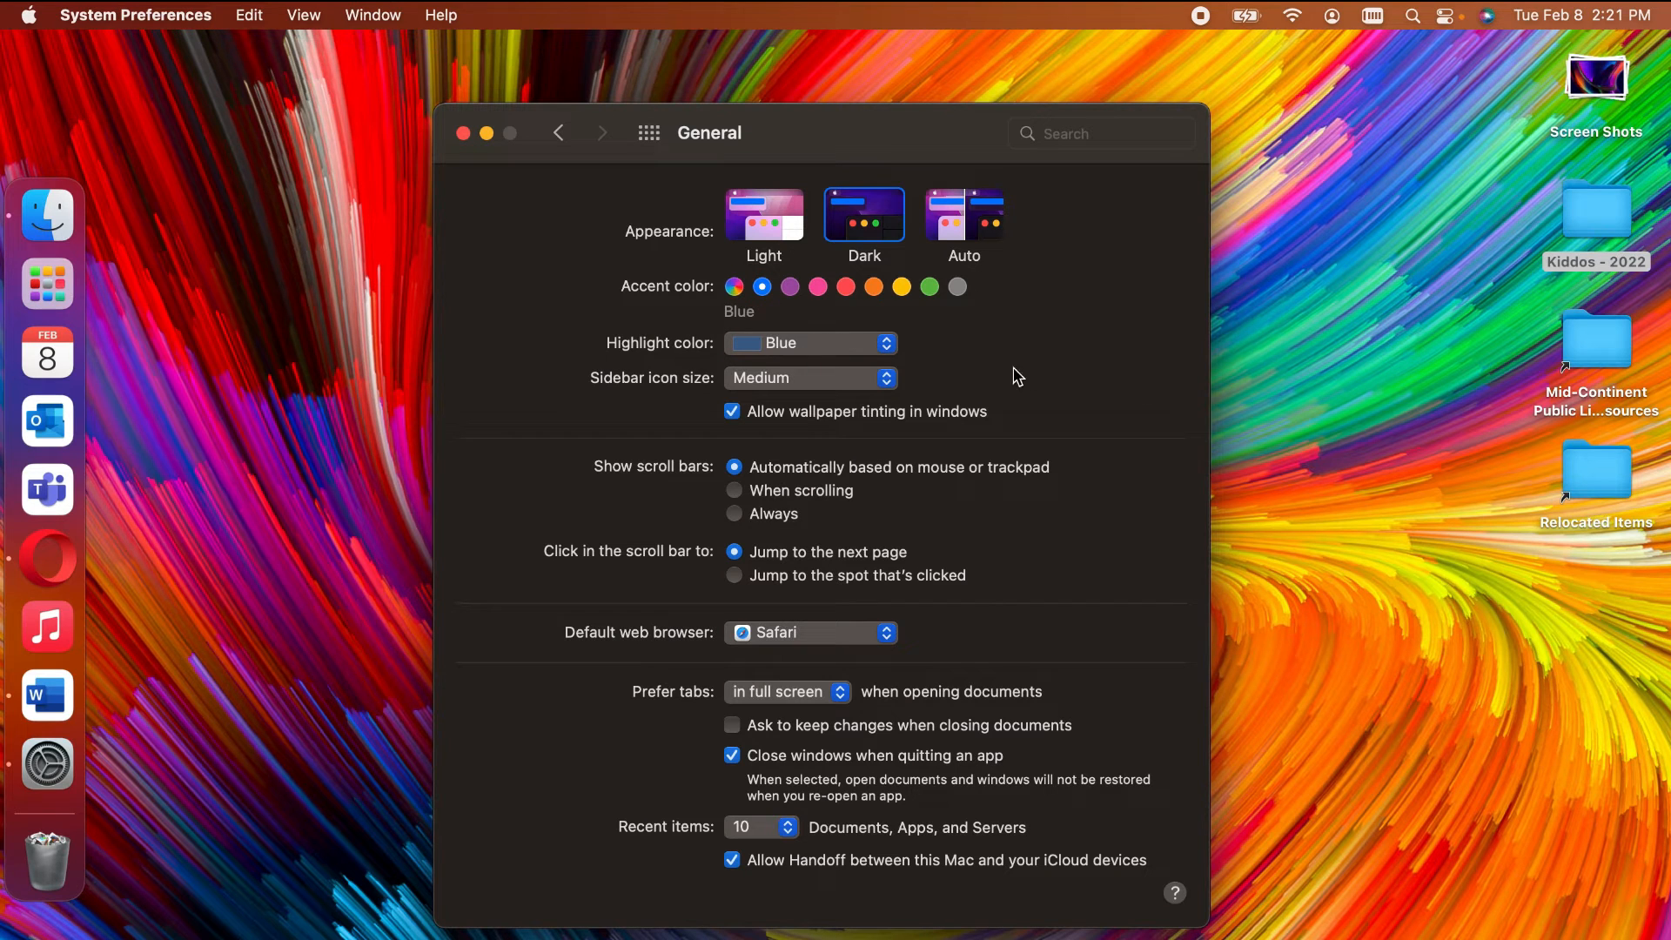
pyautogui.click(887, 348)
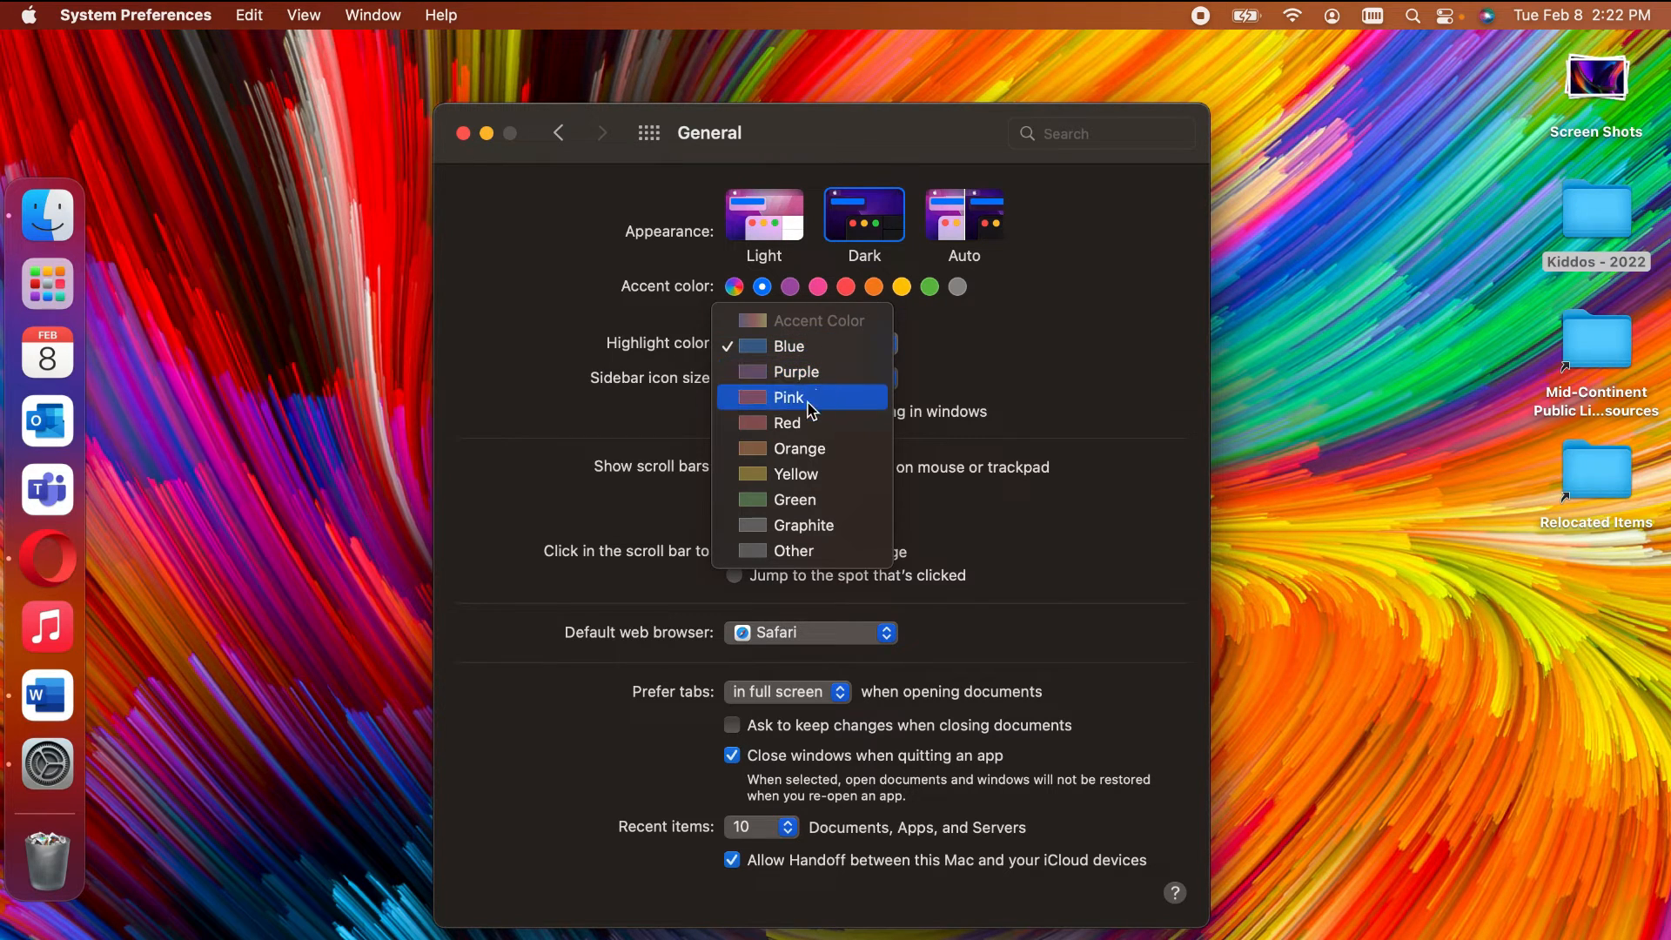
pyautogui.click(820, 476)
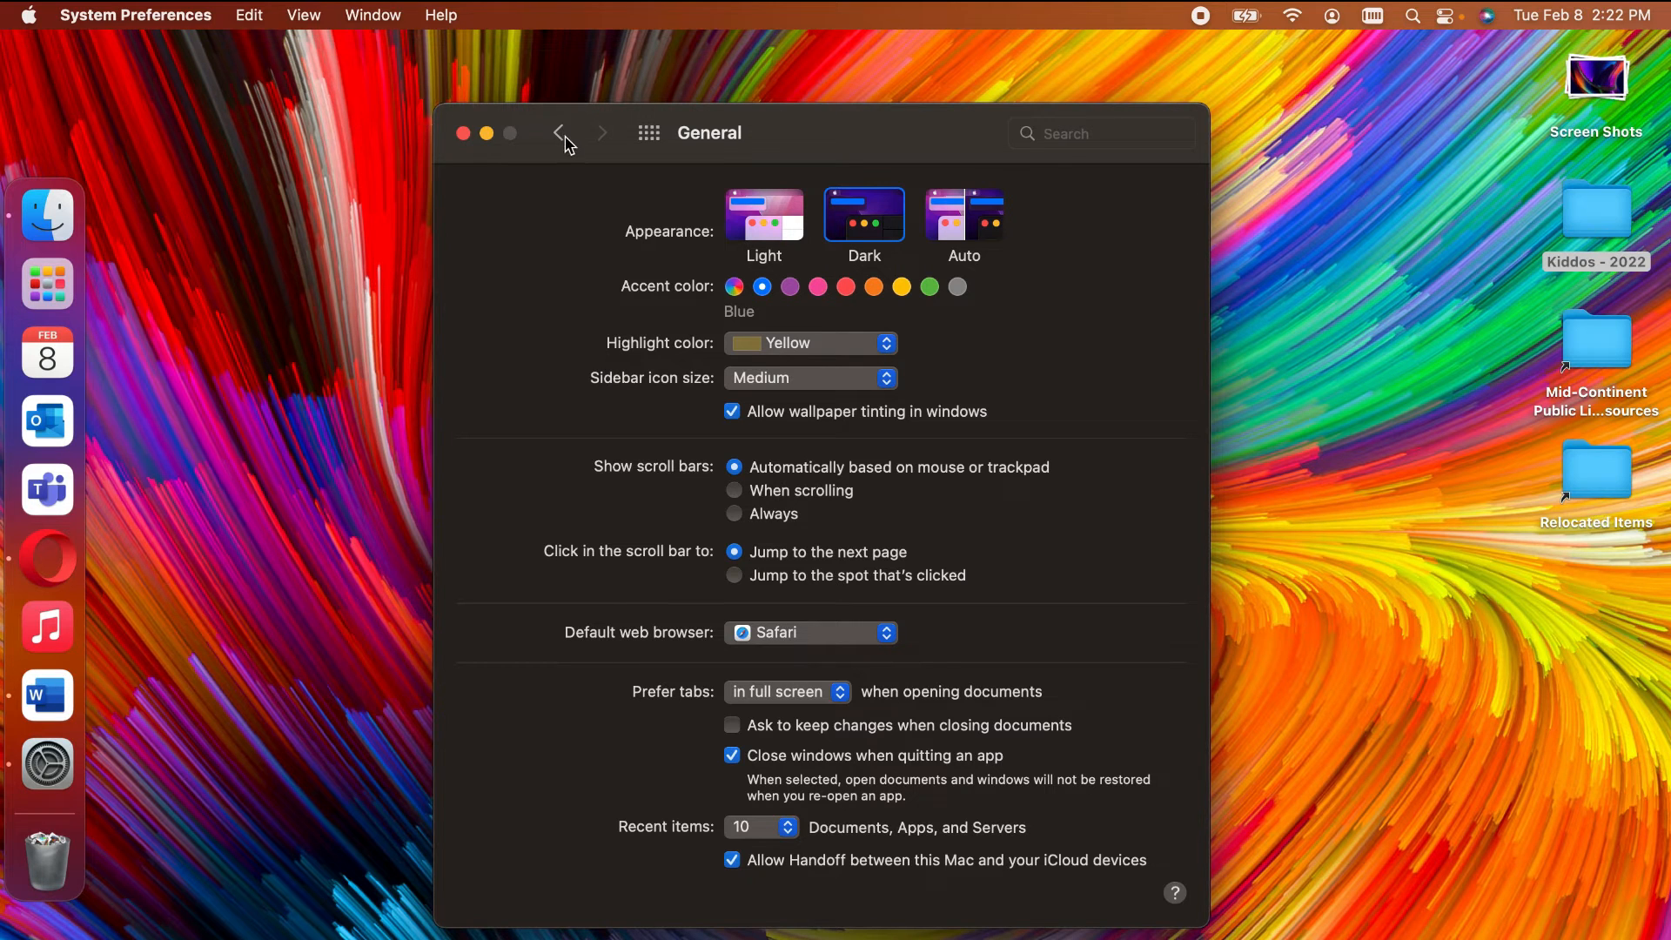
# Step: Set the accent color to Multicolor and the highlight color to Pink
pyautogui.click(734, 294)
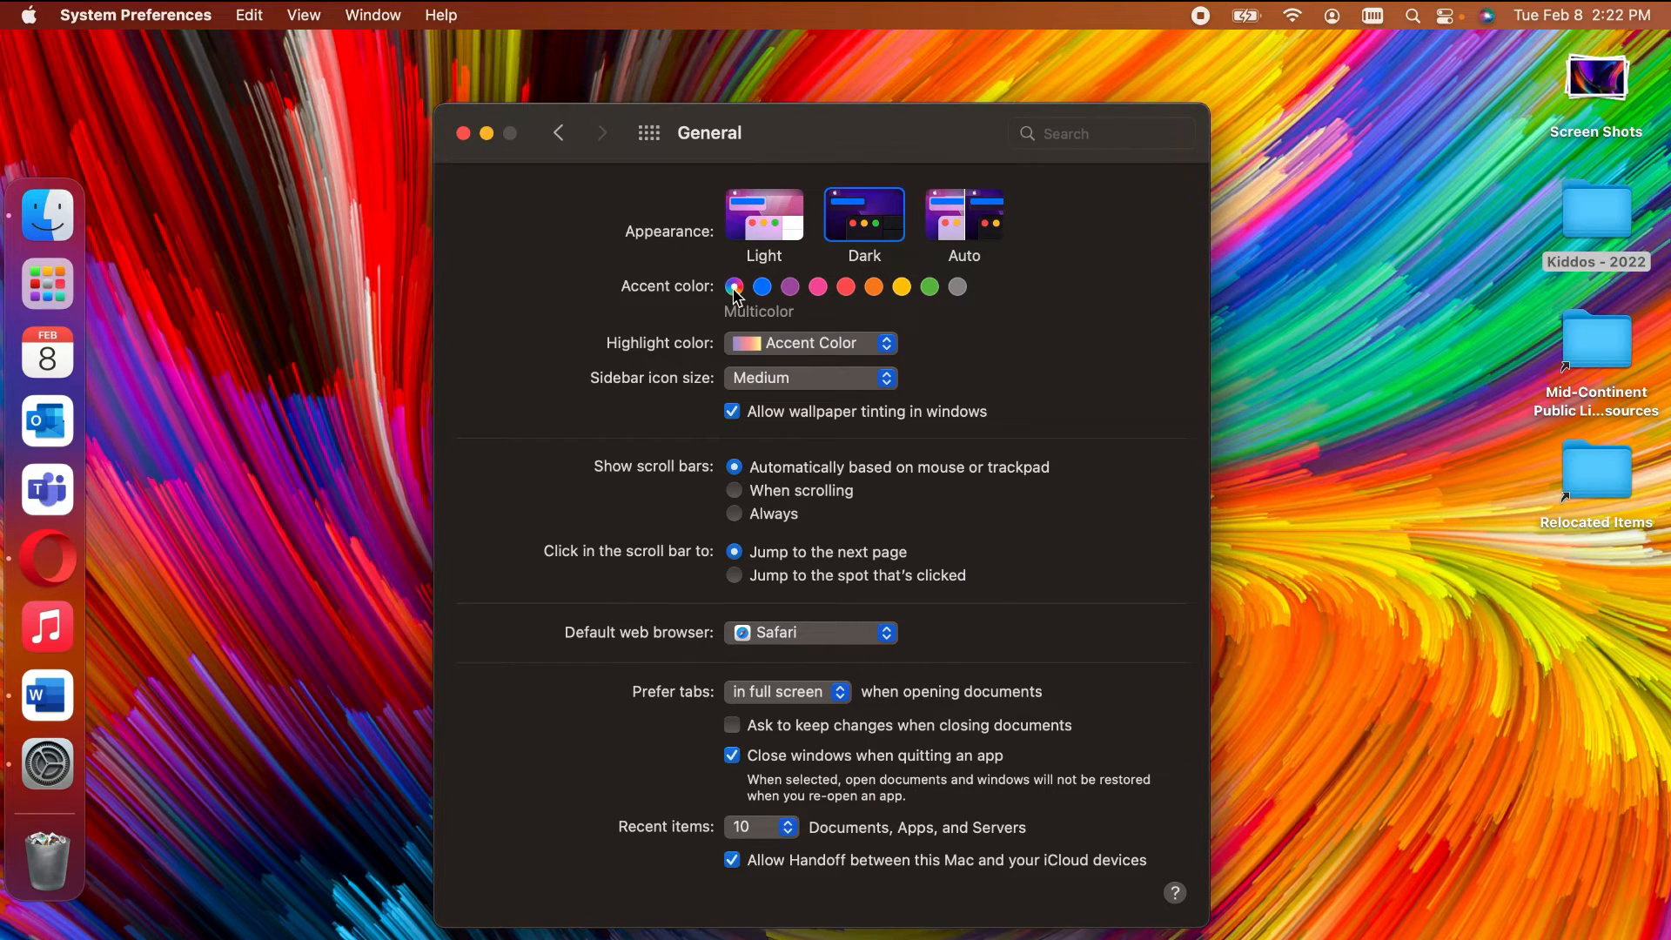
pyautogui.click(890, 346)
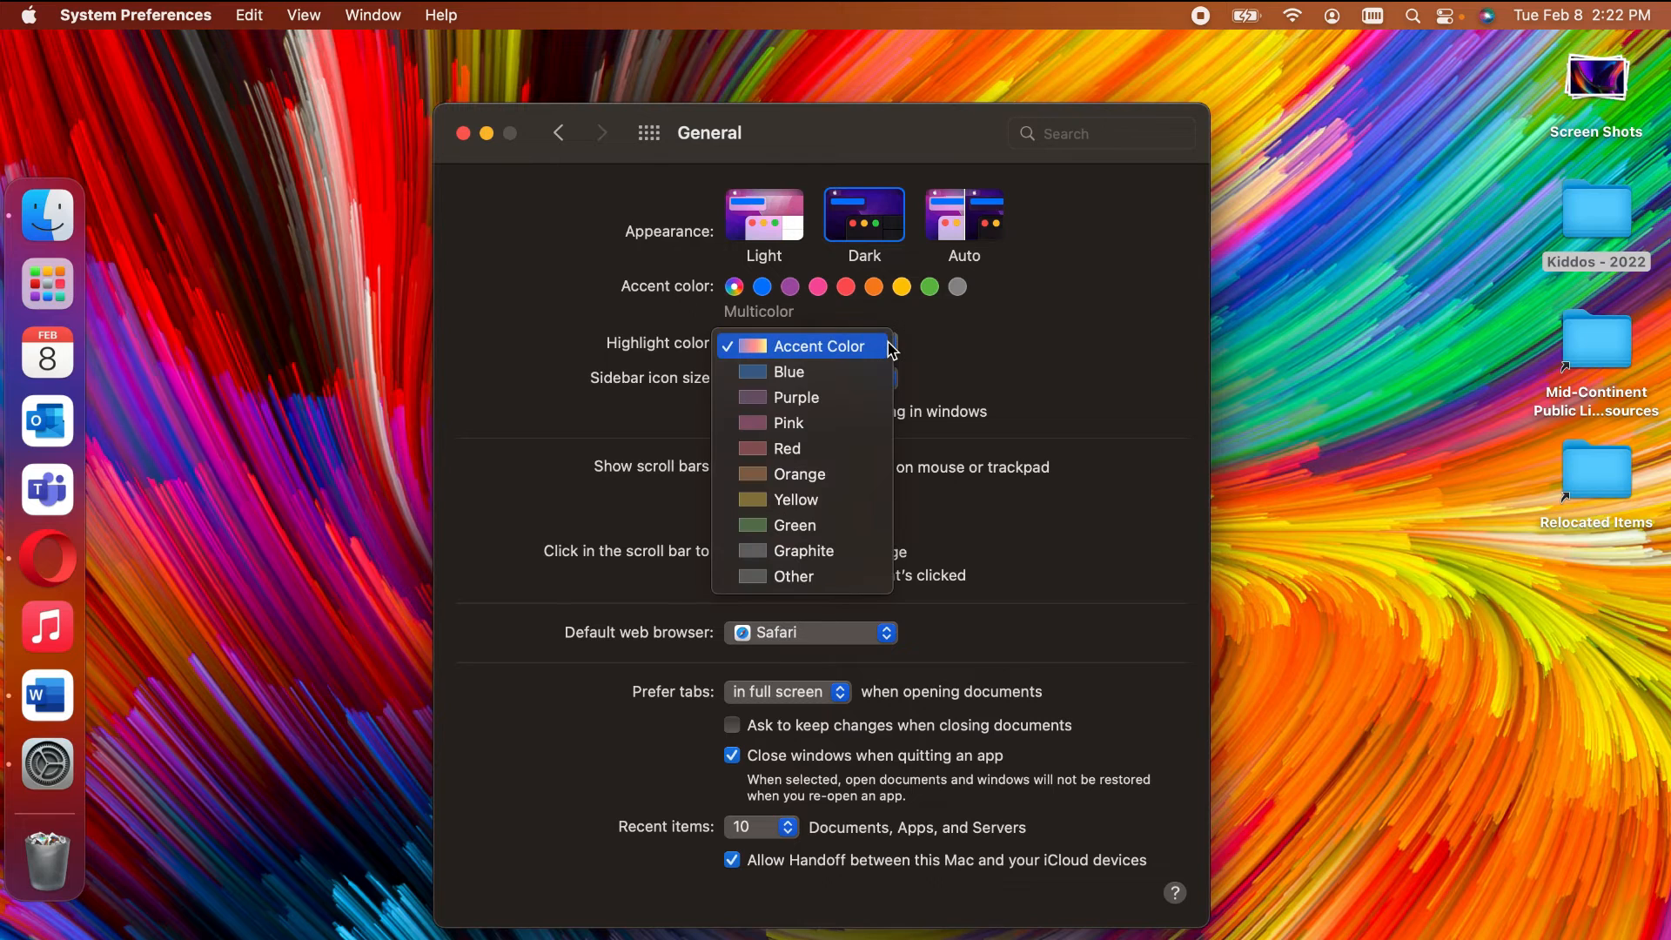
pyautogui.click(866, 422)
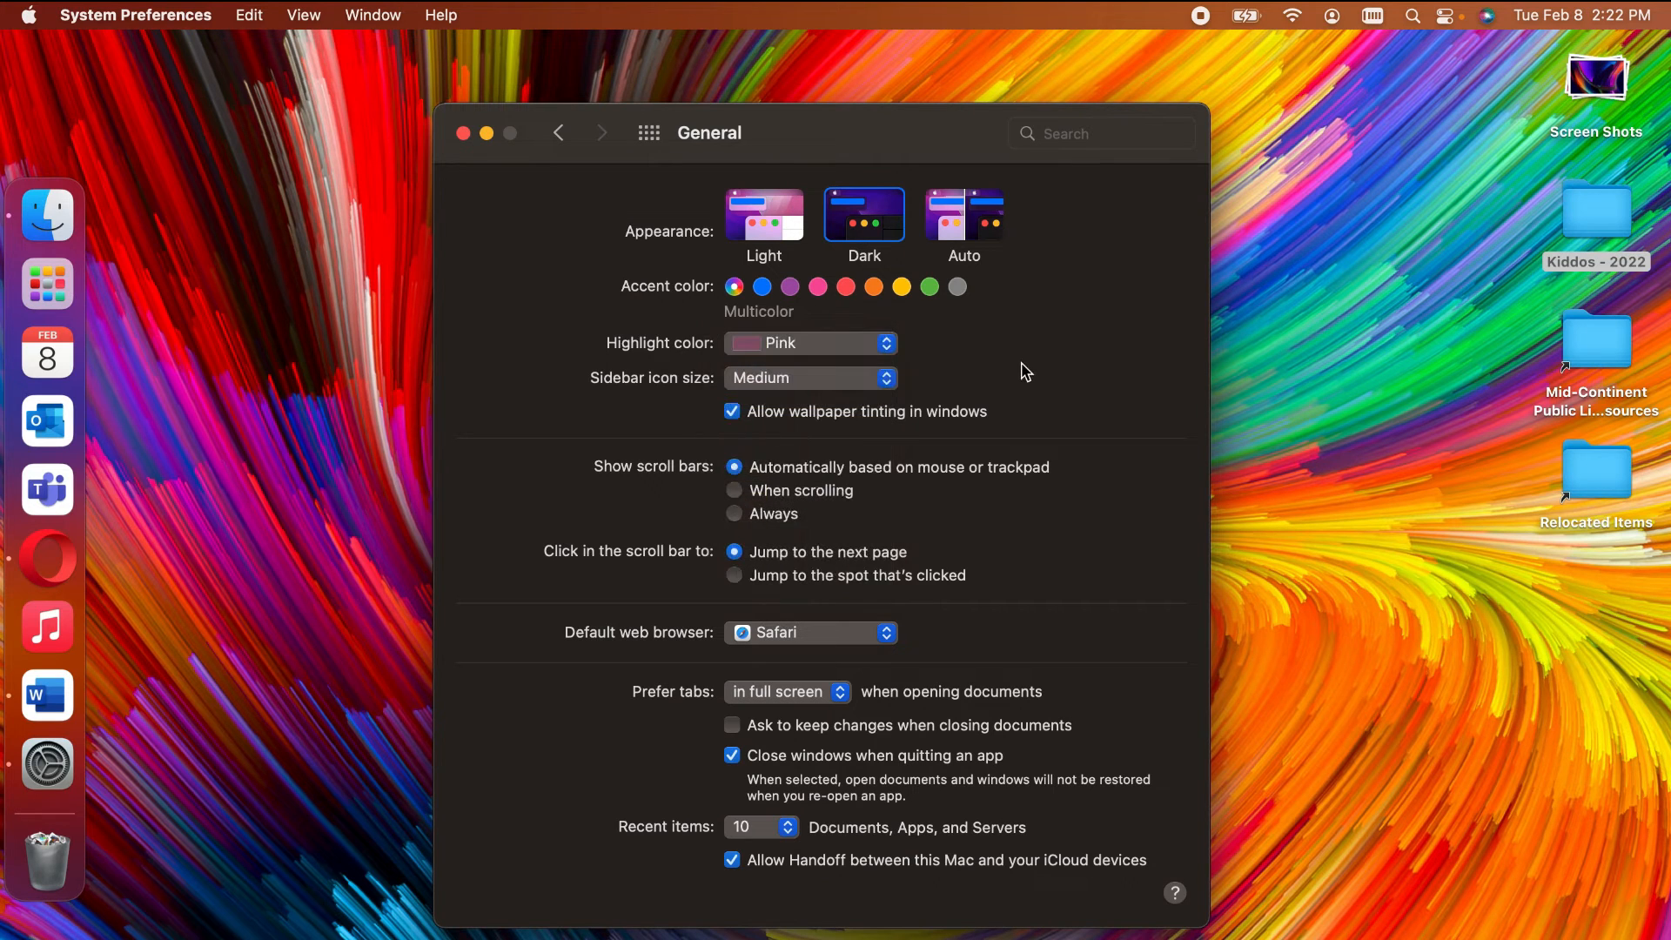
# Step: Set the accent color to Pink and the highlight color to Orange
pyautogui.click(818, 287)
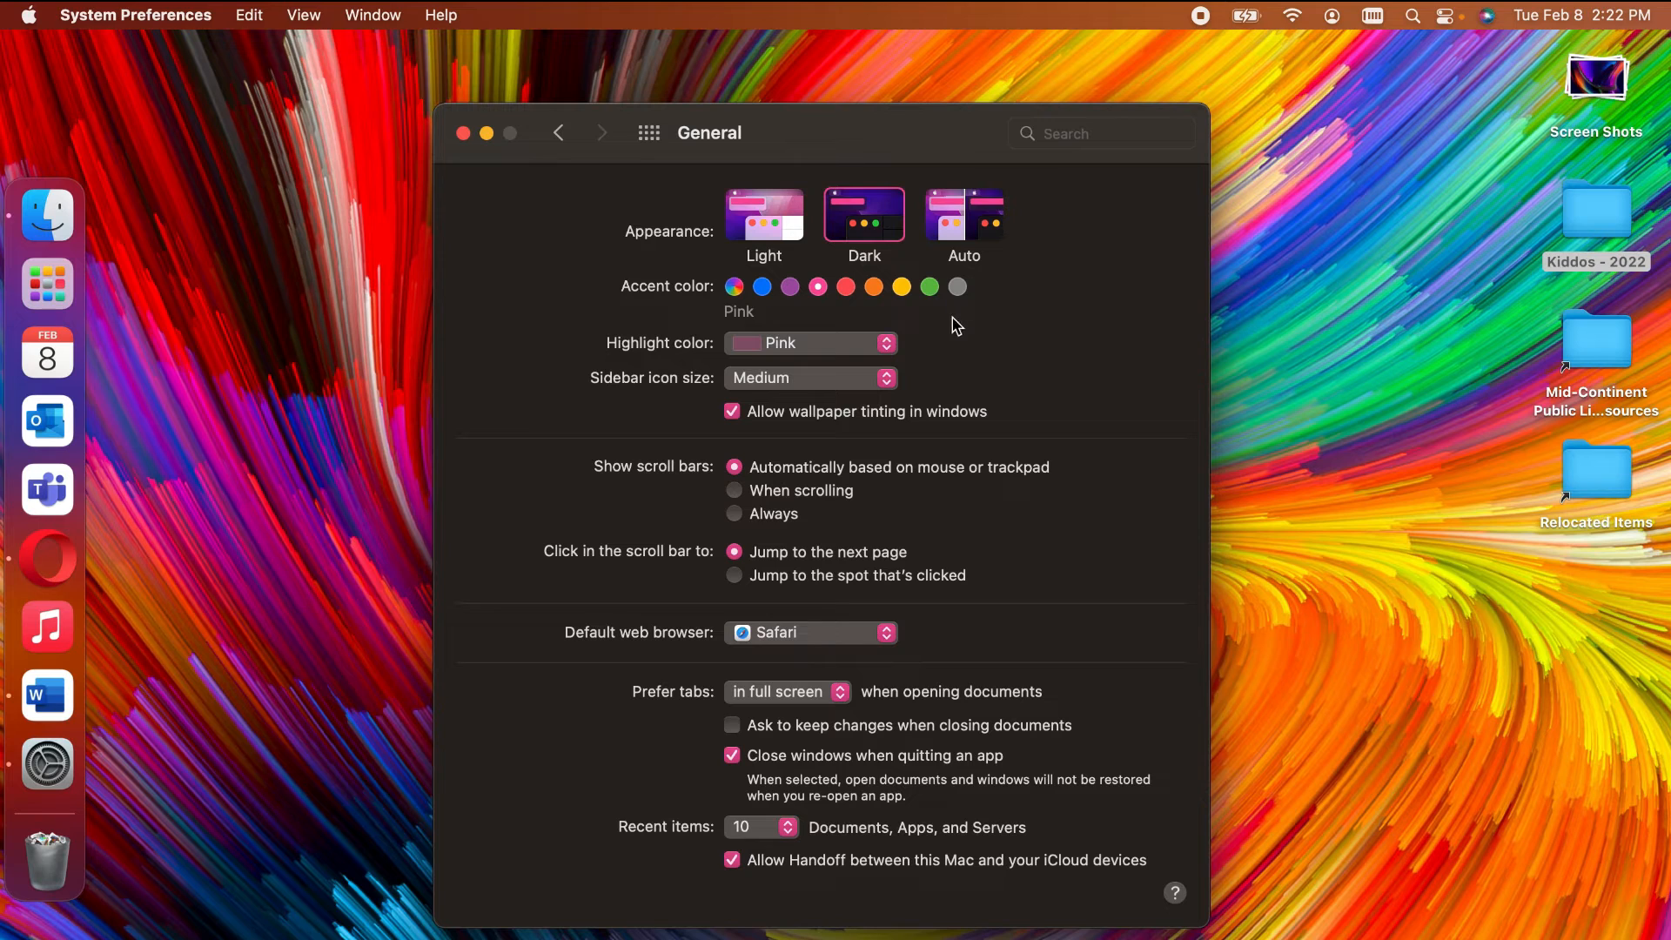
pyautogui.click(888, 348)
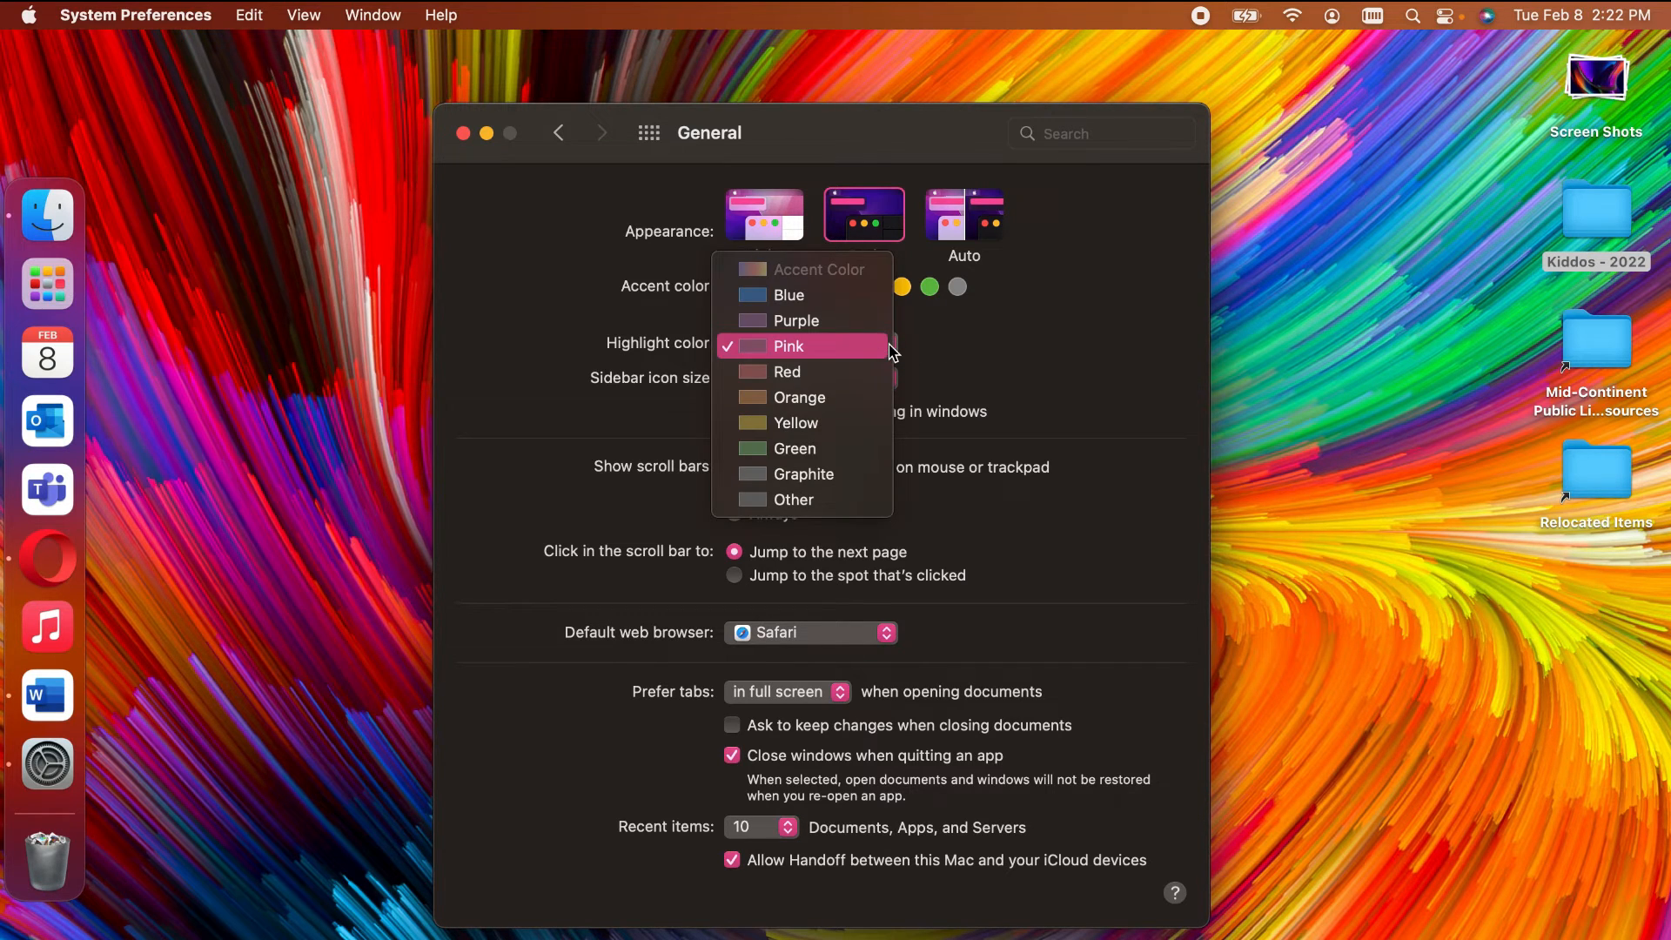
pyautogui.click(862, 406)
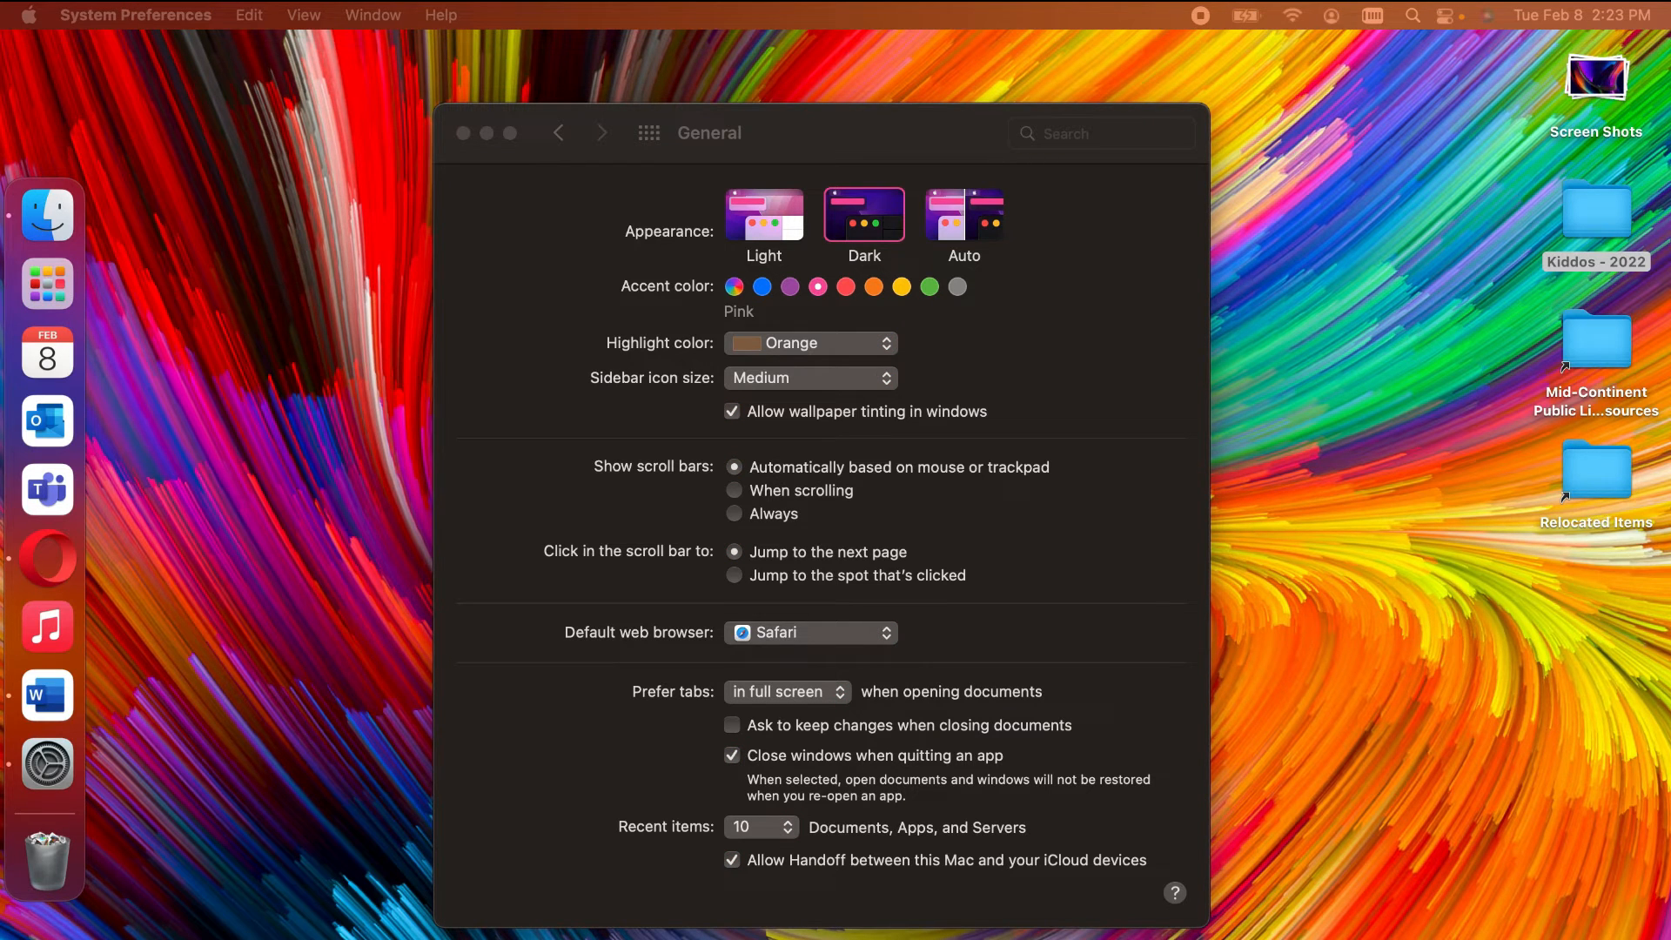
# Step: Switch to the Opera browser and select a word and a paragraph in the blog post to check the orange highlight, then lower its window
pyautogui.moveTo(0, 52); pyautogui.dragTo(809, 287)
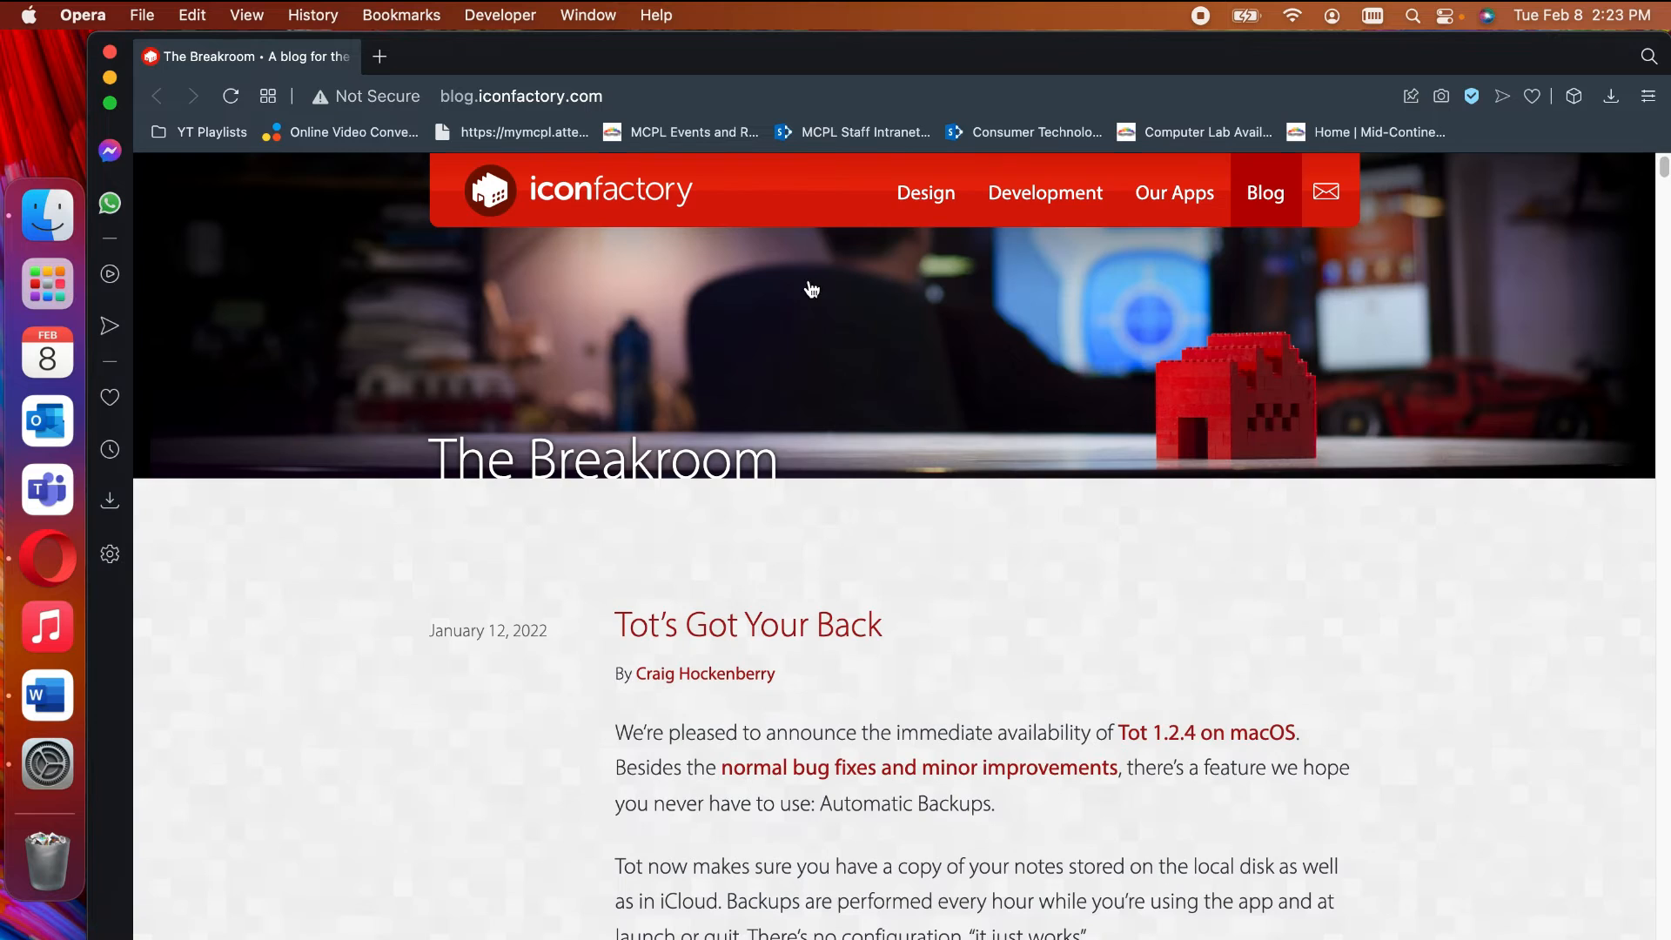
pyautogui.doubleClick(782, 737)
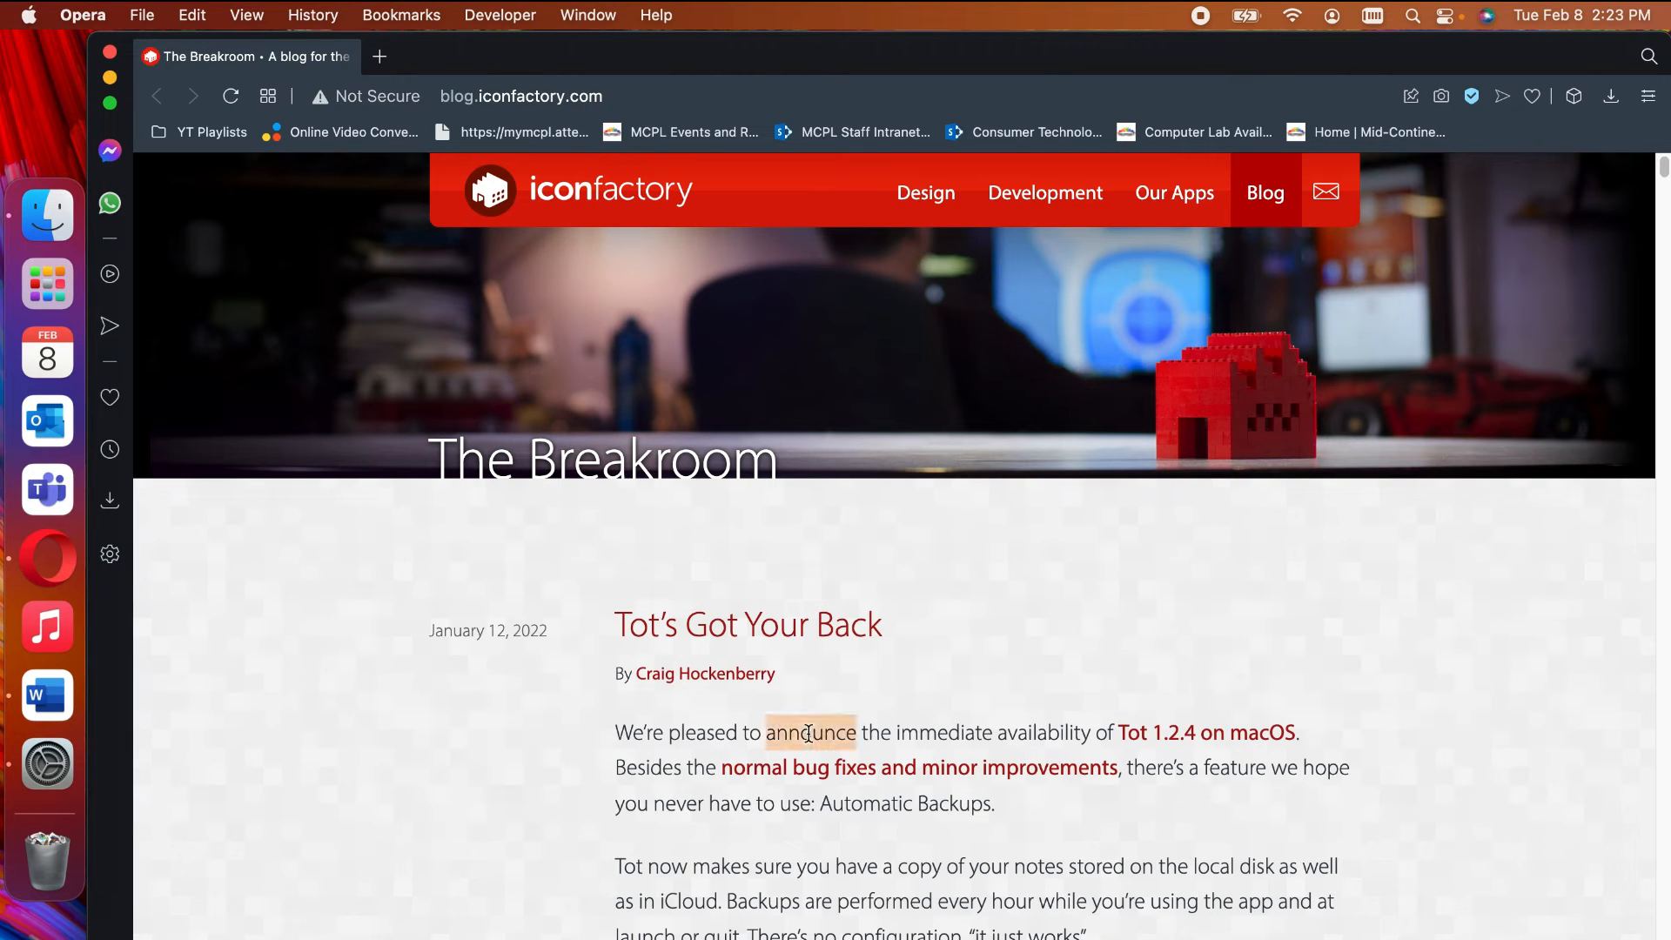
pyautogui.tripleClick(853, 868)
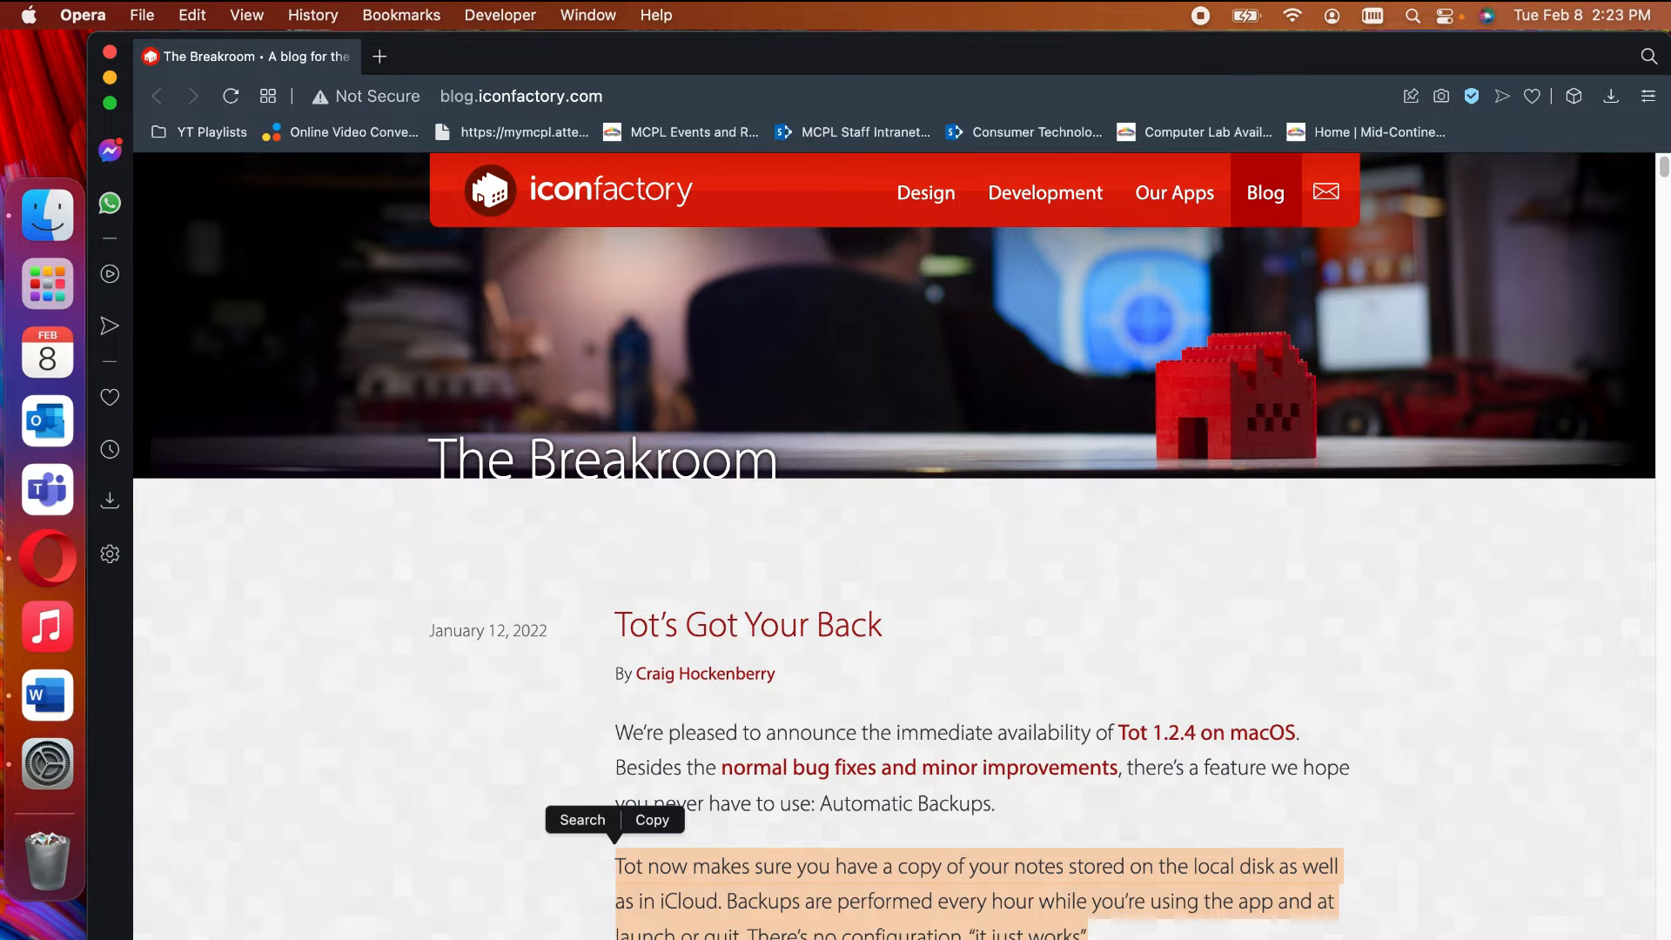
pyautogui.moveTo(789, 49); pyautogui.dragTo(773, 388)
# Step: Return to the General settings in System Preferences and set the highlight color to Purple
pyautogui.click(835, 142)
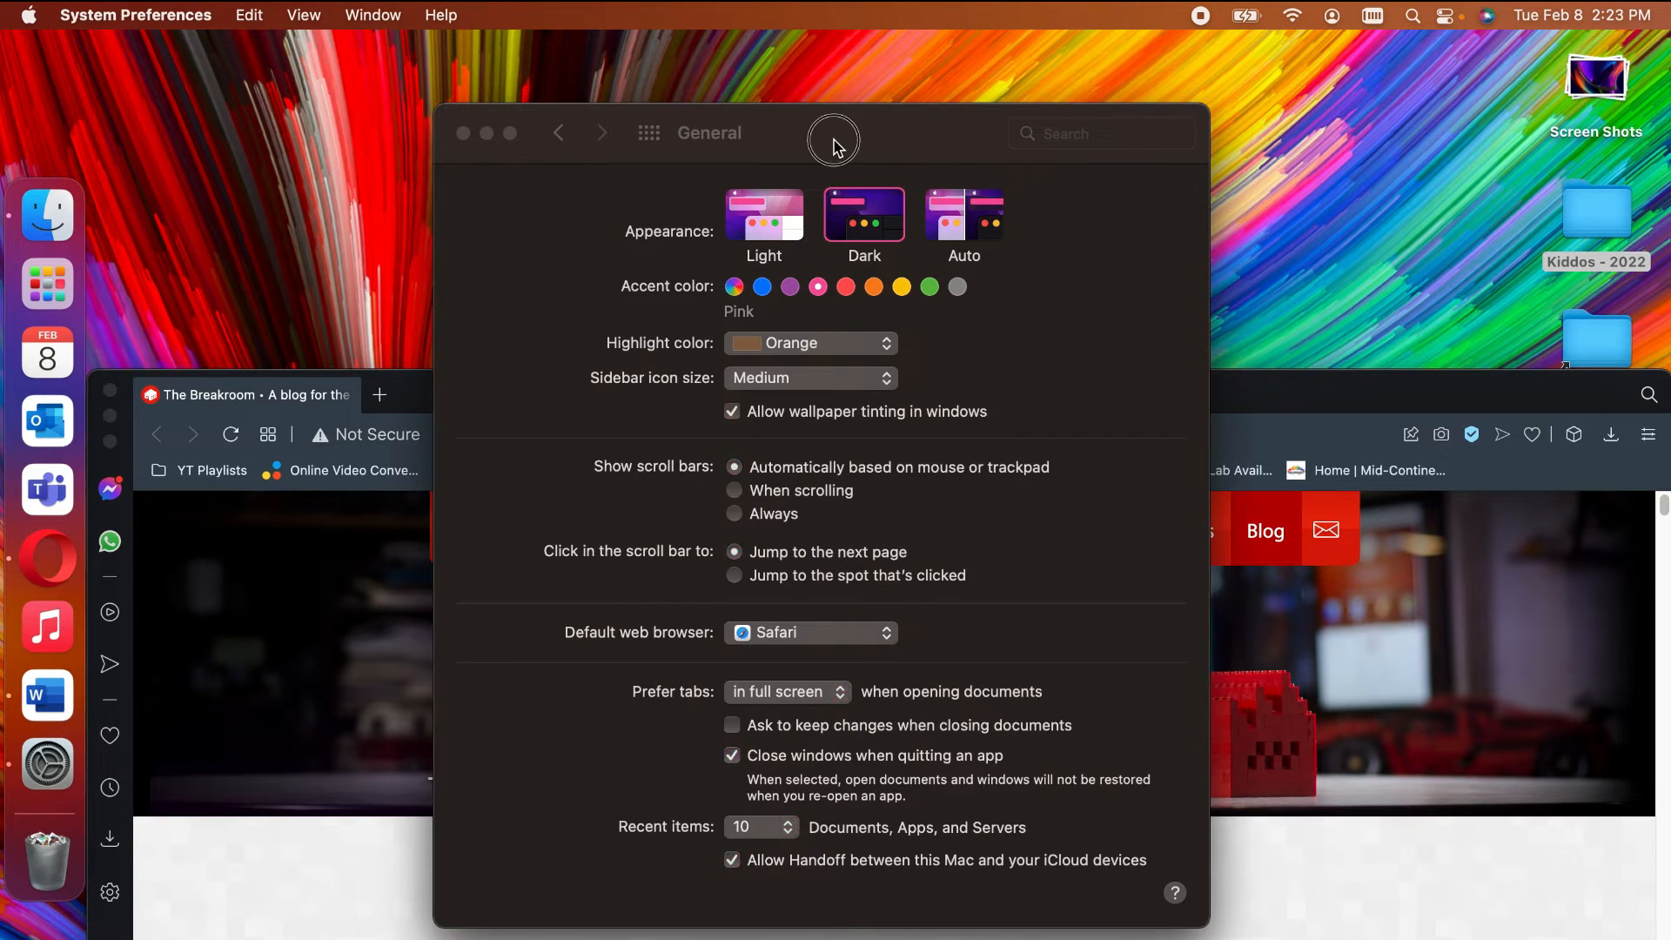
pyautogui.click(866, 346)
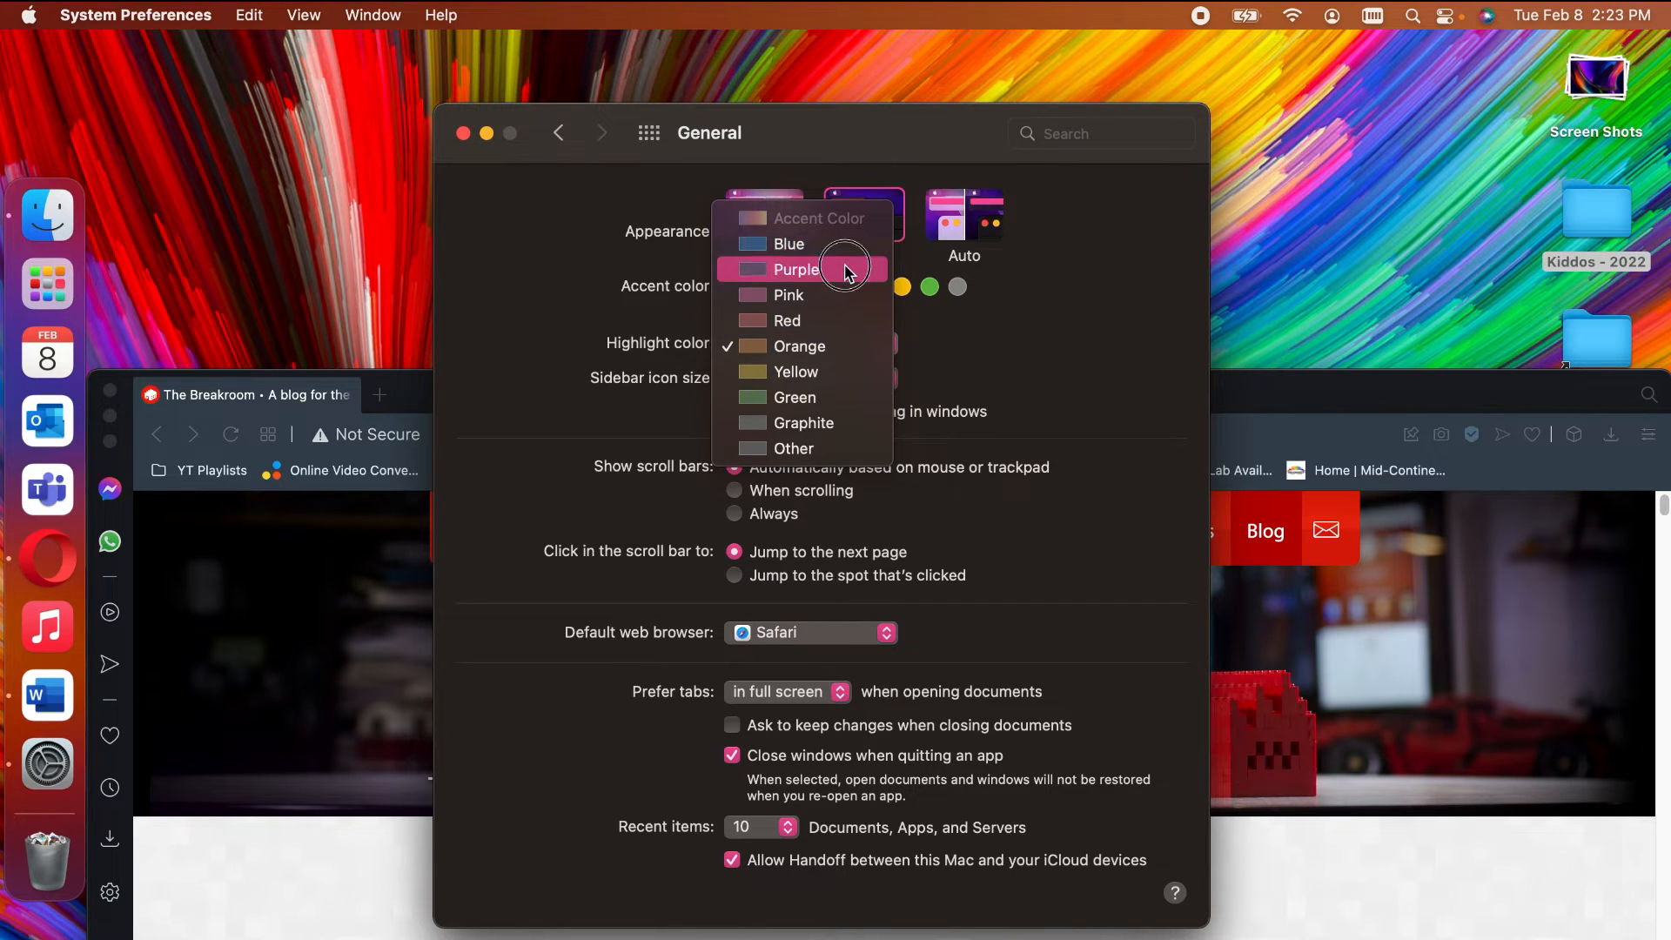
pyautogui.click(844, 269)
# Step: Switch back to Opera, select a word and a paragraph to check the purple highlight, and move the browser window out of the way
pyautogui.press('super+Tab')
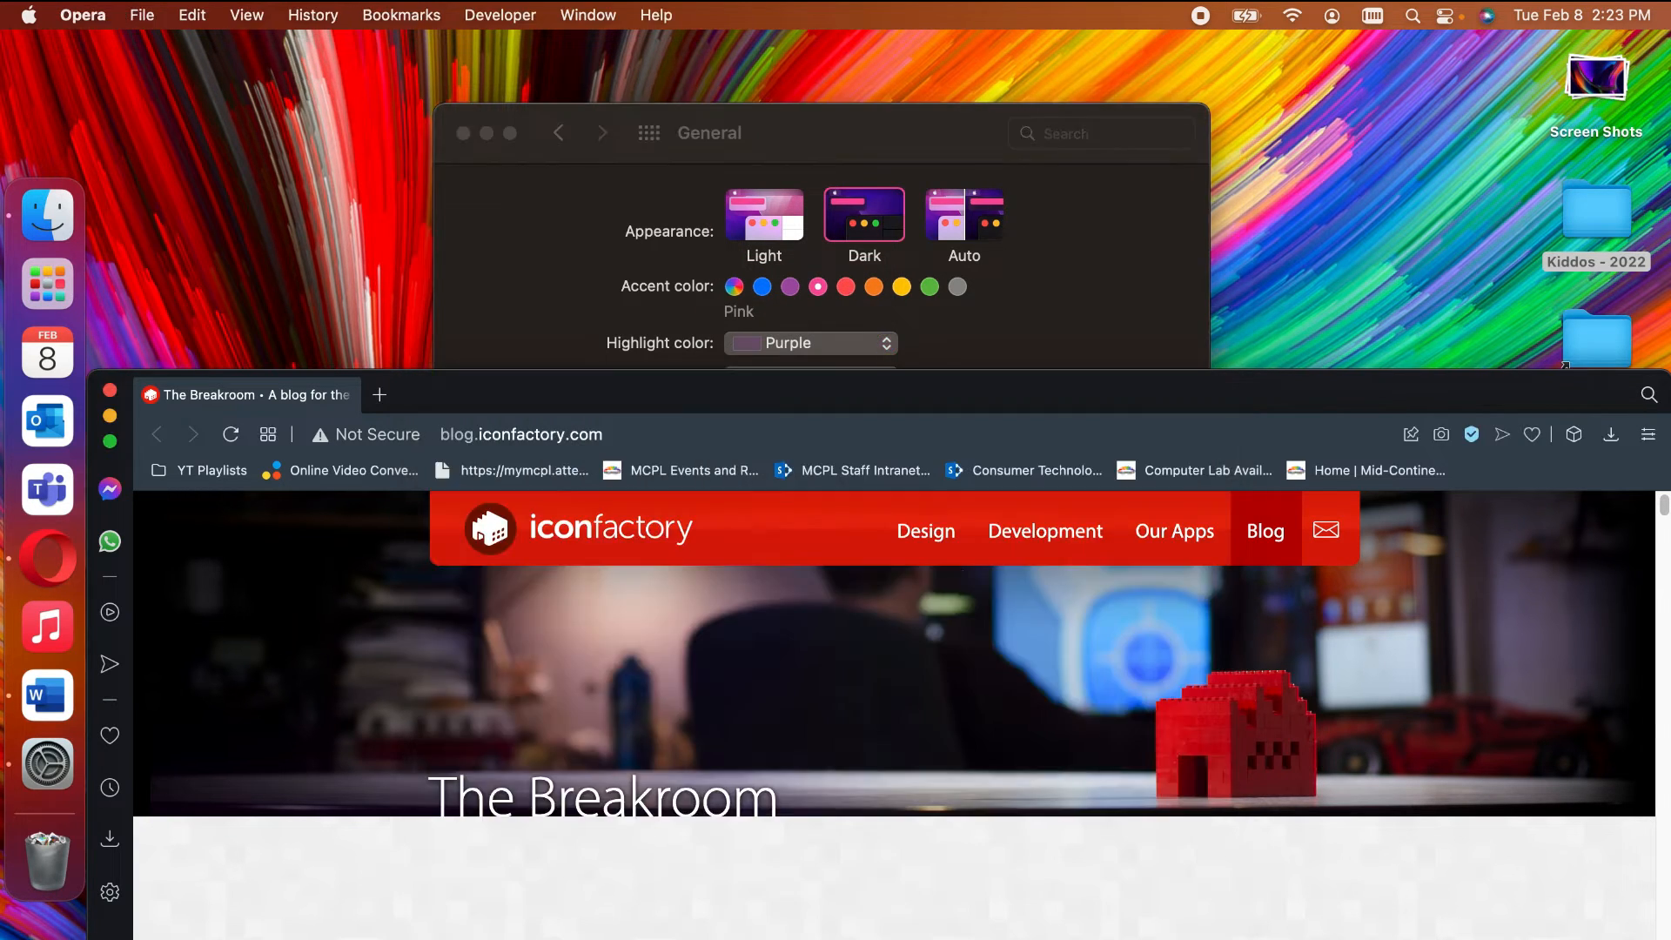
pyautogui.moveTo(908, 394); pyautogui.dragTo(909, 108)
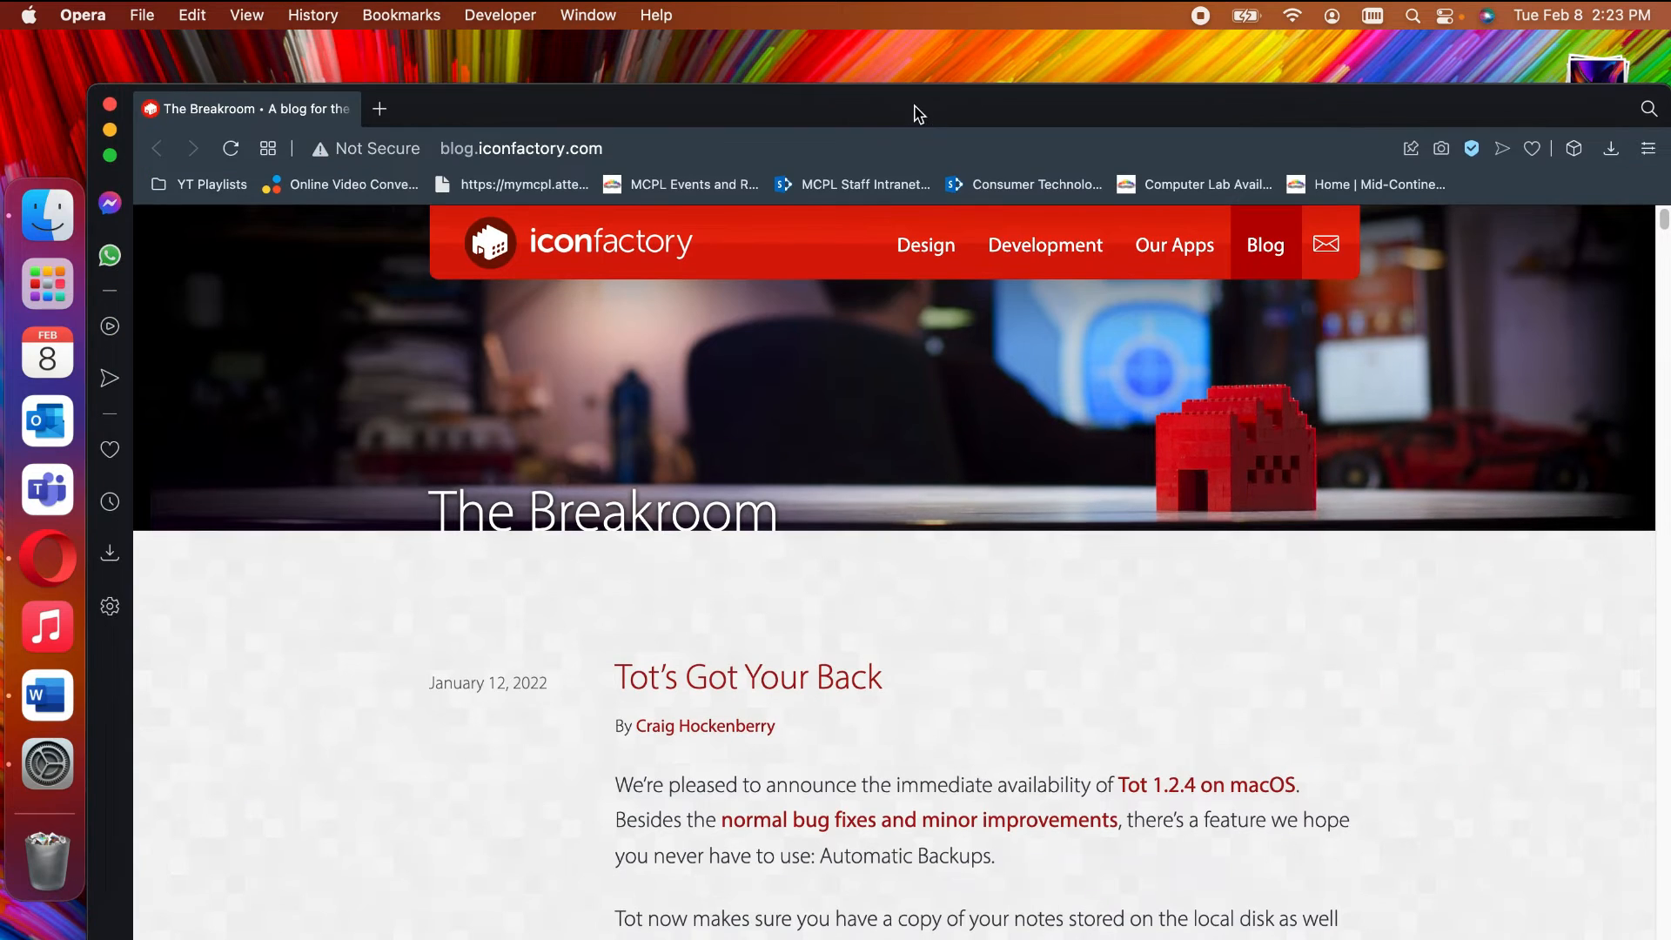
pyautogui.doubleClick(856, 934)
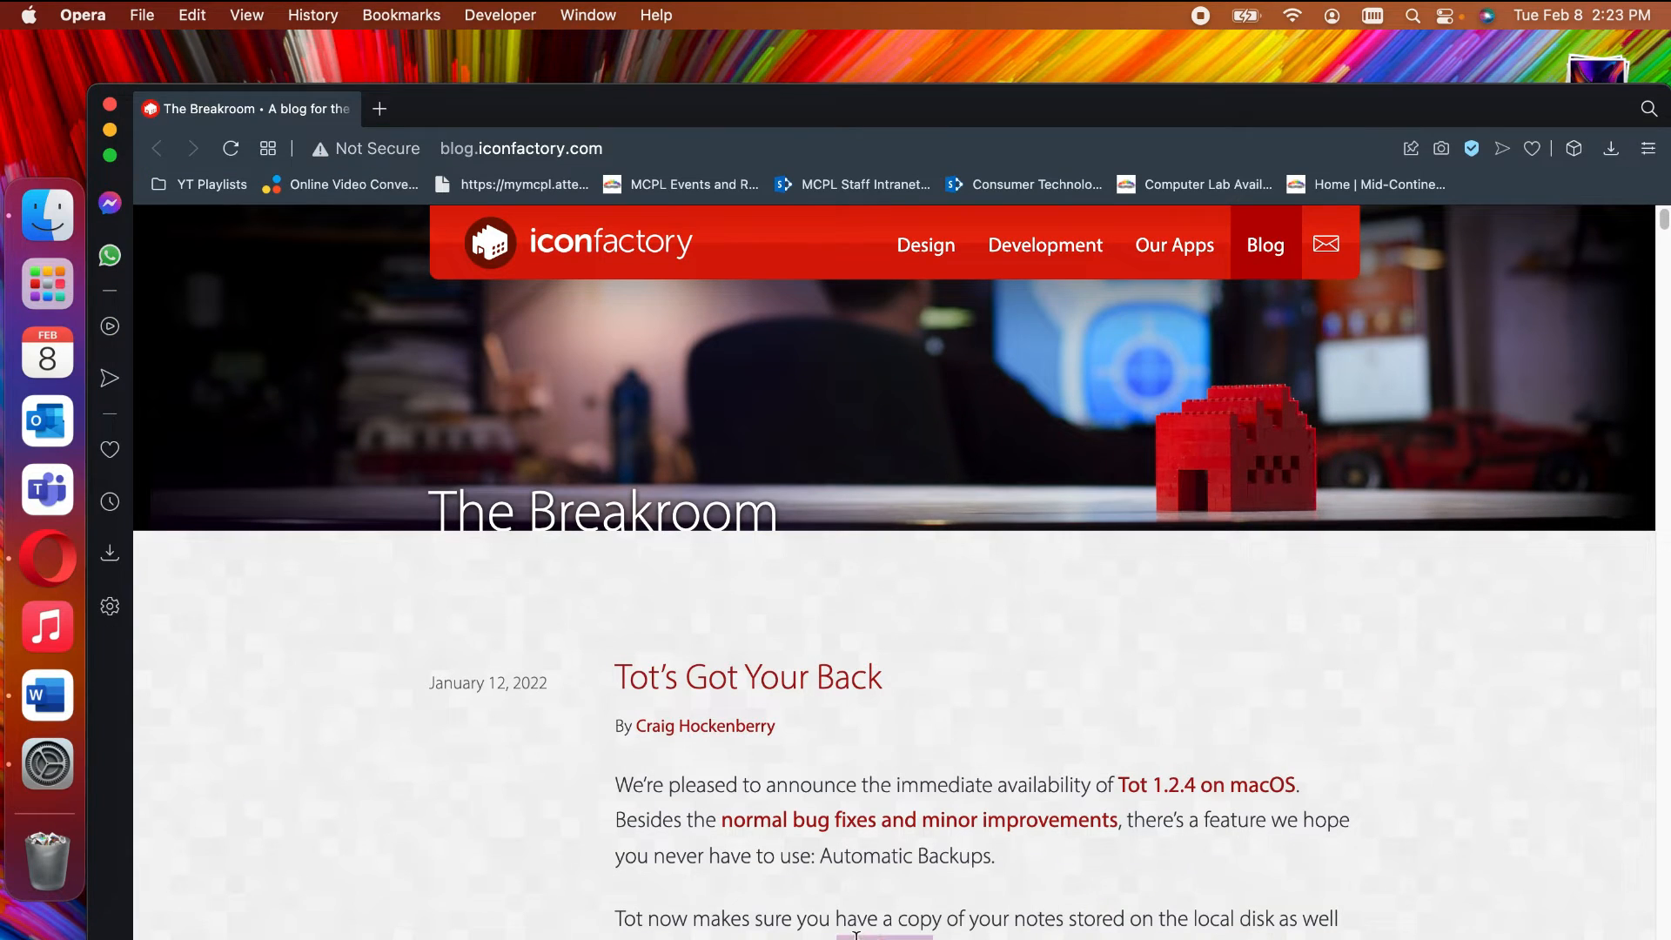
pyautogui.tripleClick(977, 927)
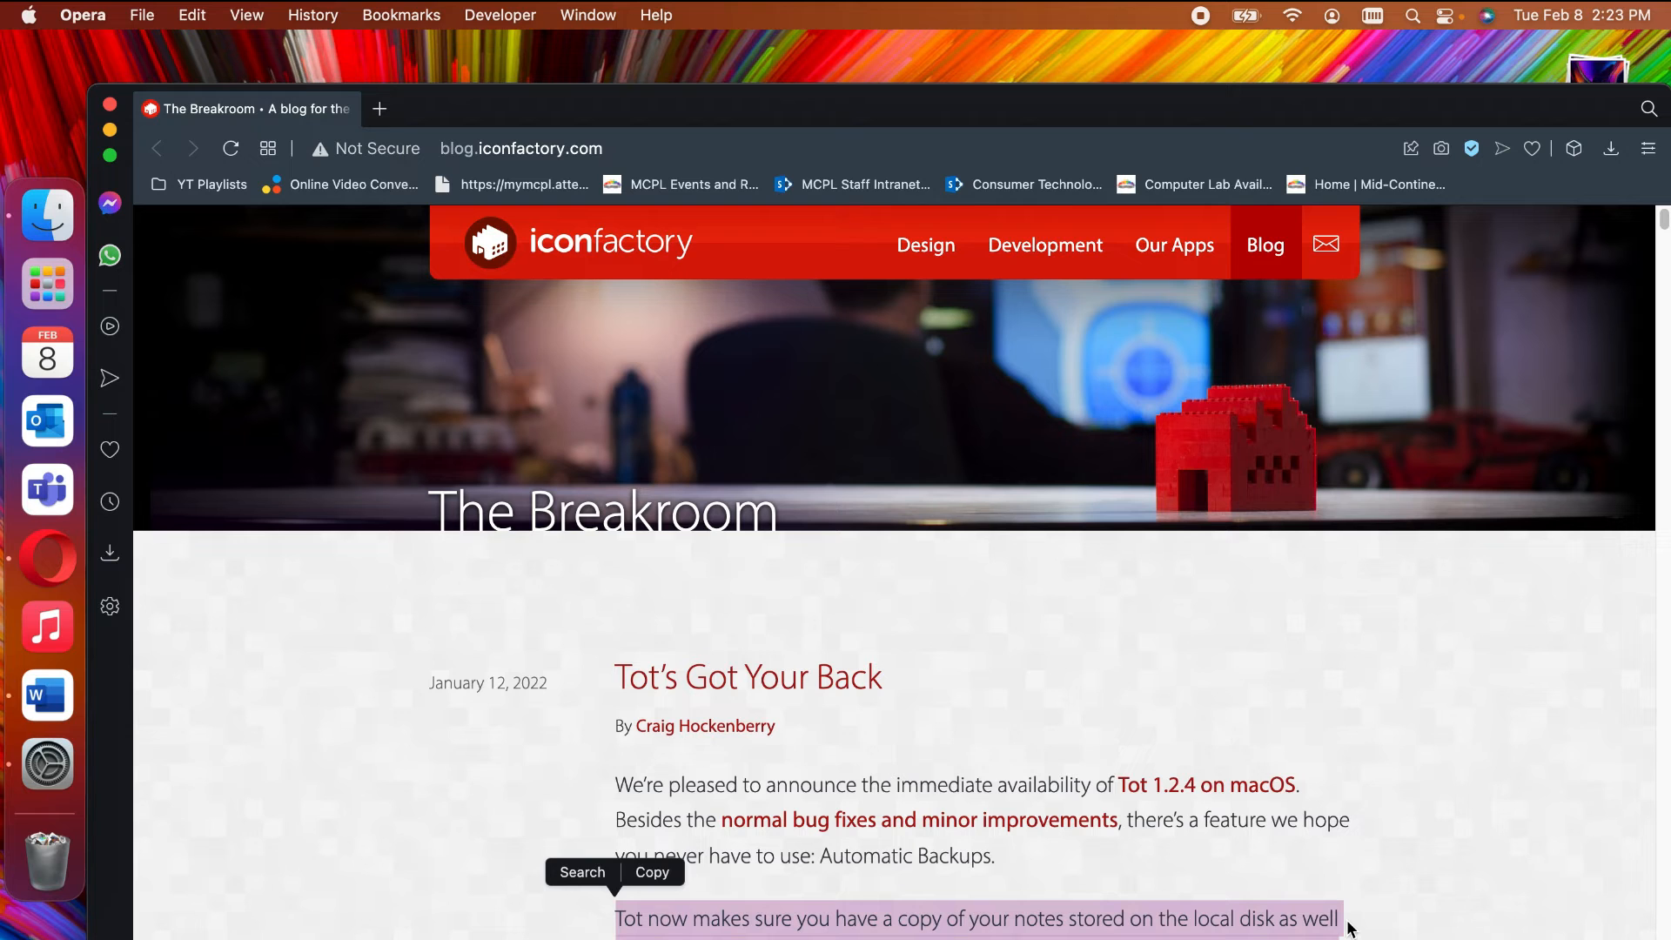
pyautogui.moveTo(816, 98); pyautogui.dragTo(807, 497)
# Step: Compare the General settings window with wallpaper tinting on and off over different parts of the desktop, and leave tinting turned off
pyautogui.click(910, 147)
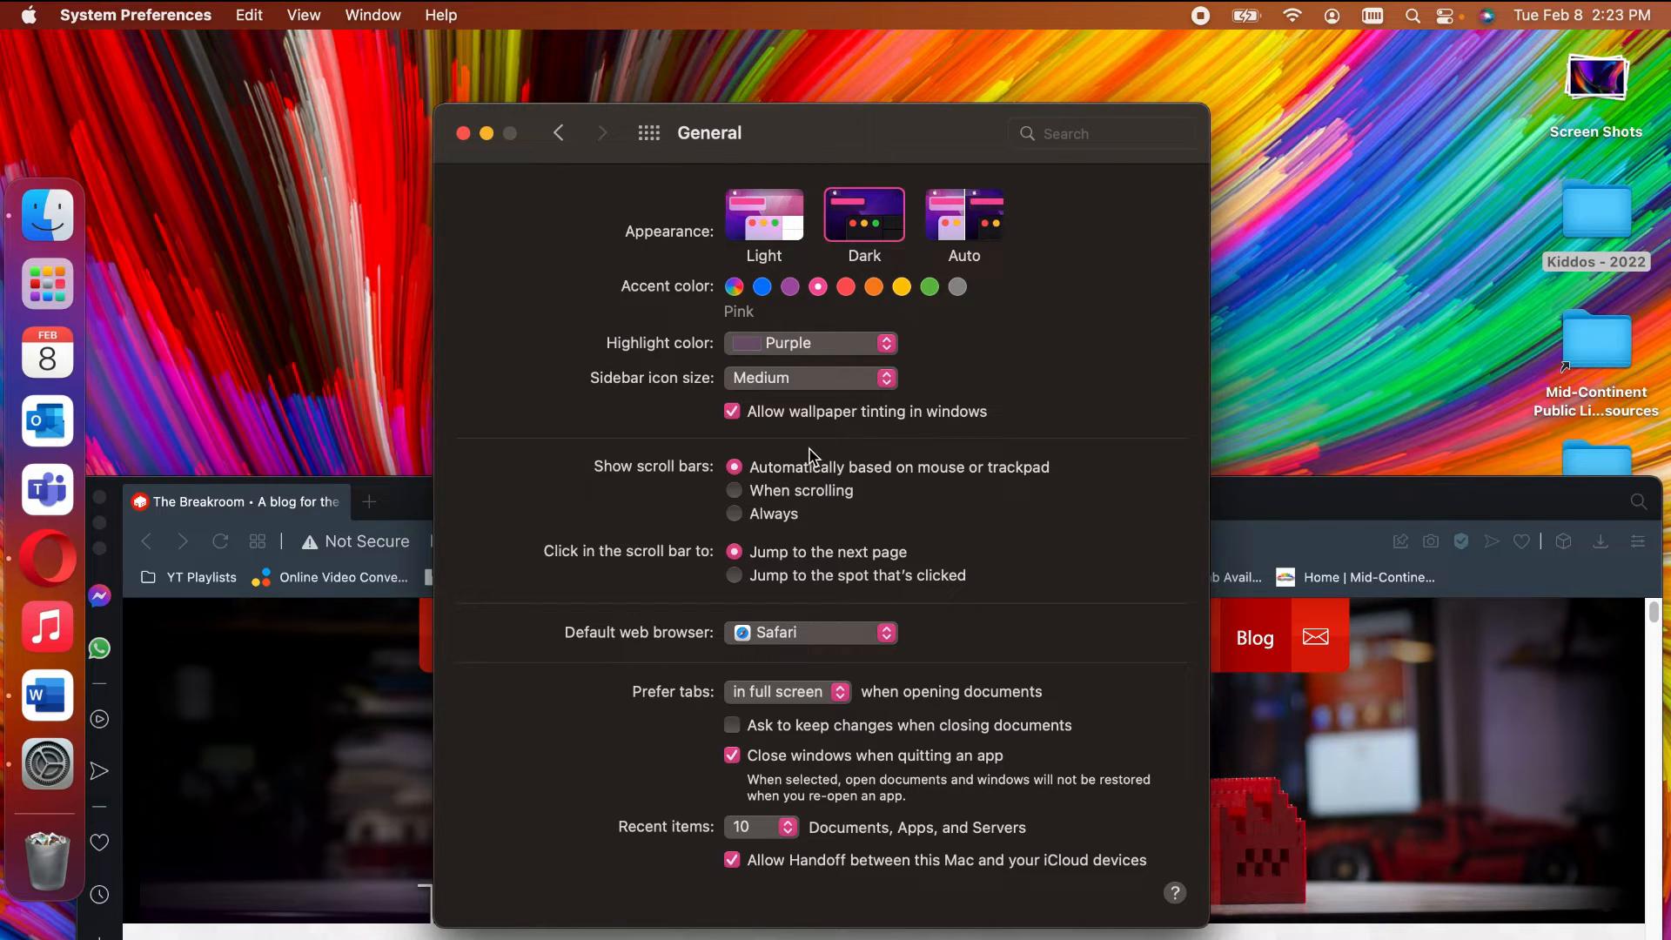
pyautogui.click(731, 413)
pyautogui.click(730, 413)
pyautogui.moveTo(897, 131); pyautogui.dragTo(1311, 164)
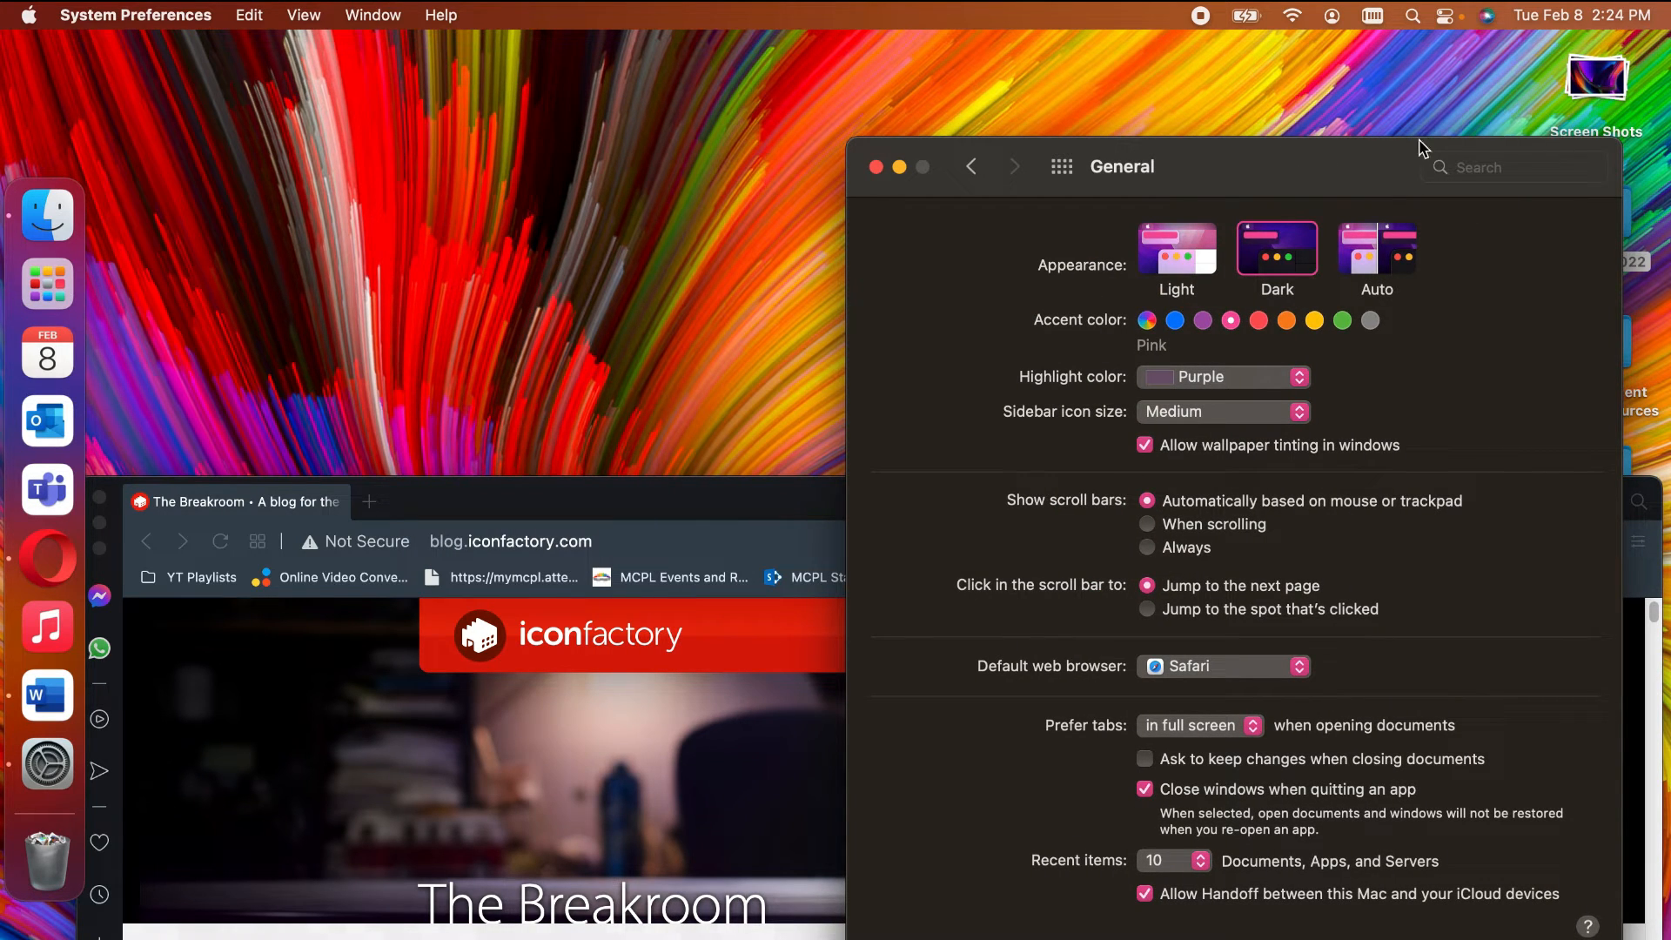
pyautogui.moveTo(1368, 172); pyautogui.dragTo(860, 117)
pyautogui.click(802, 390)
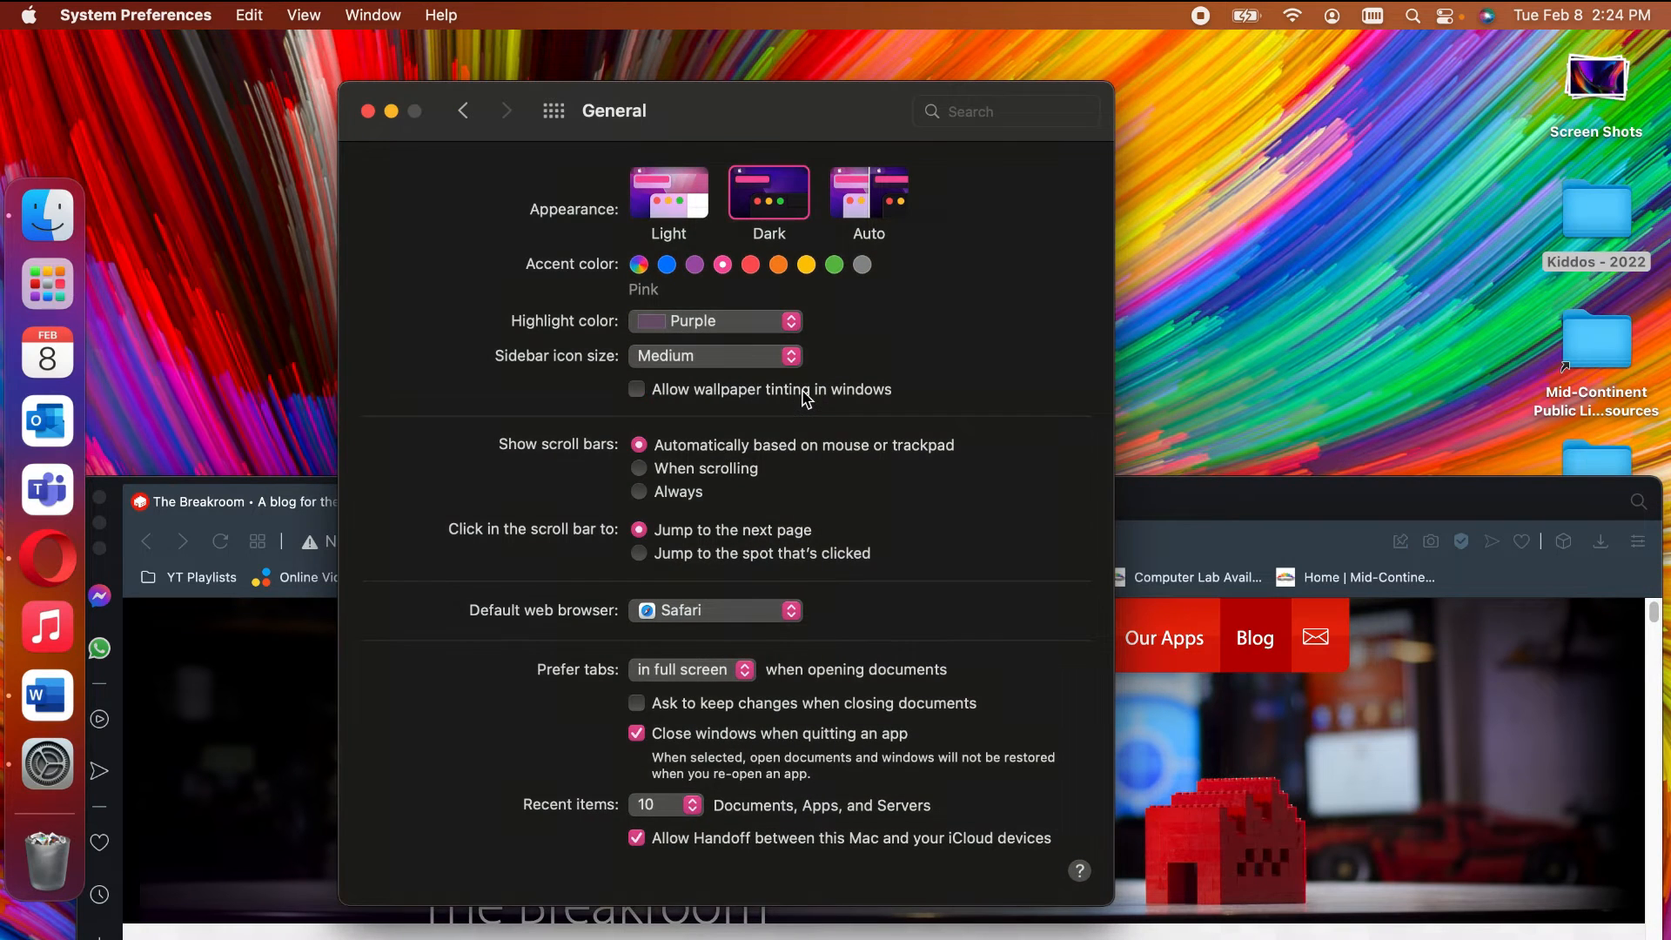
pyautogui.moveTo(718, 118); pyautogui.dragTo(830, 203)
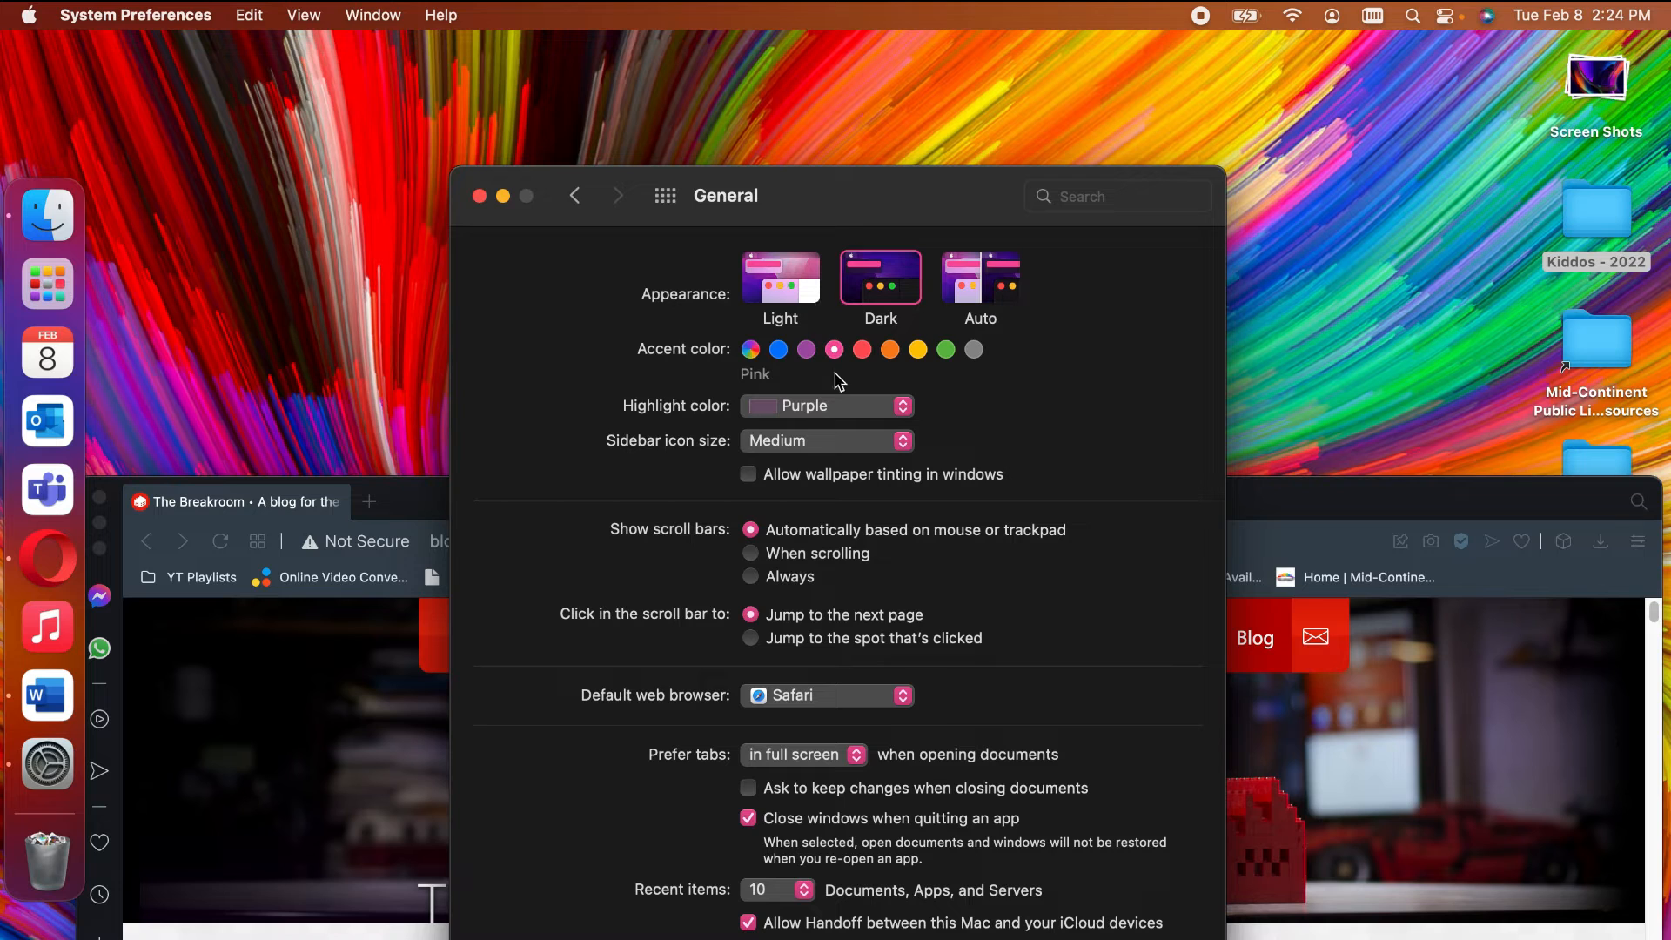
# Step: Return to the System Preferences overview and close both the Opera and System Preferences windows
pyautogui.click(575, 196)
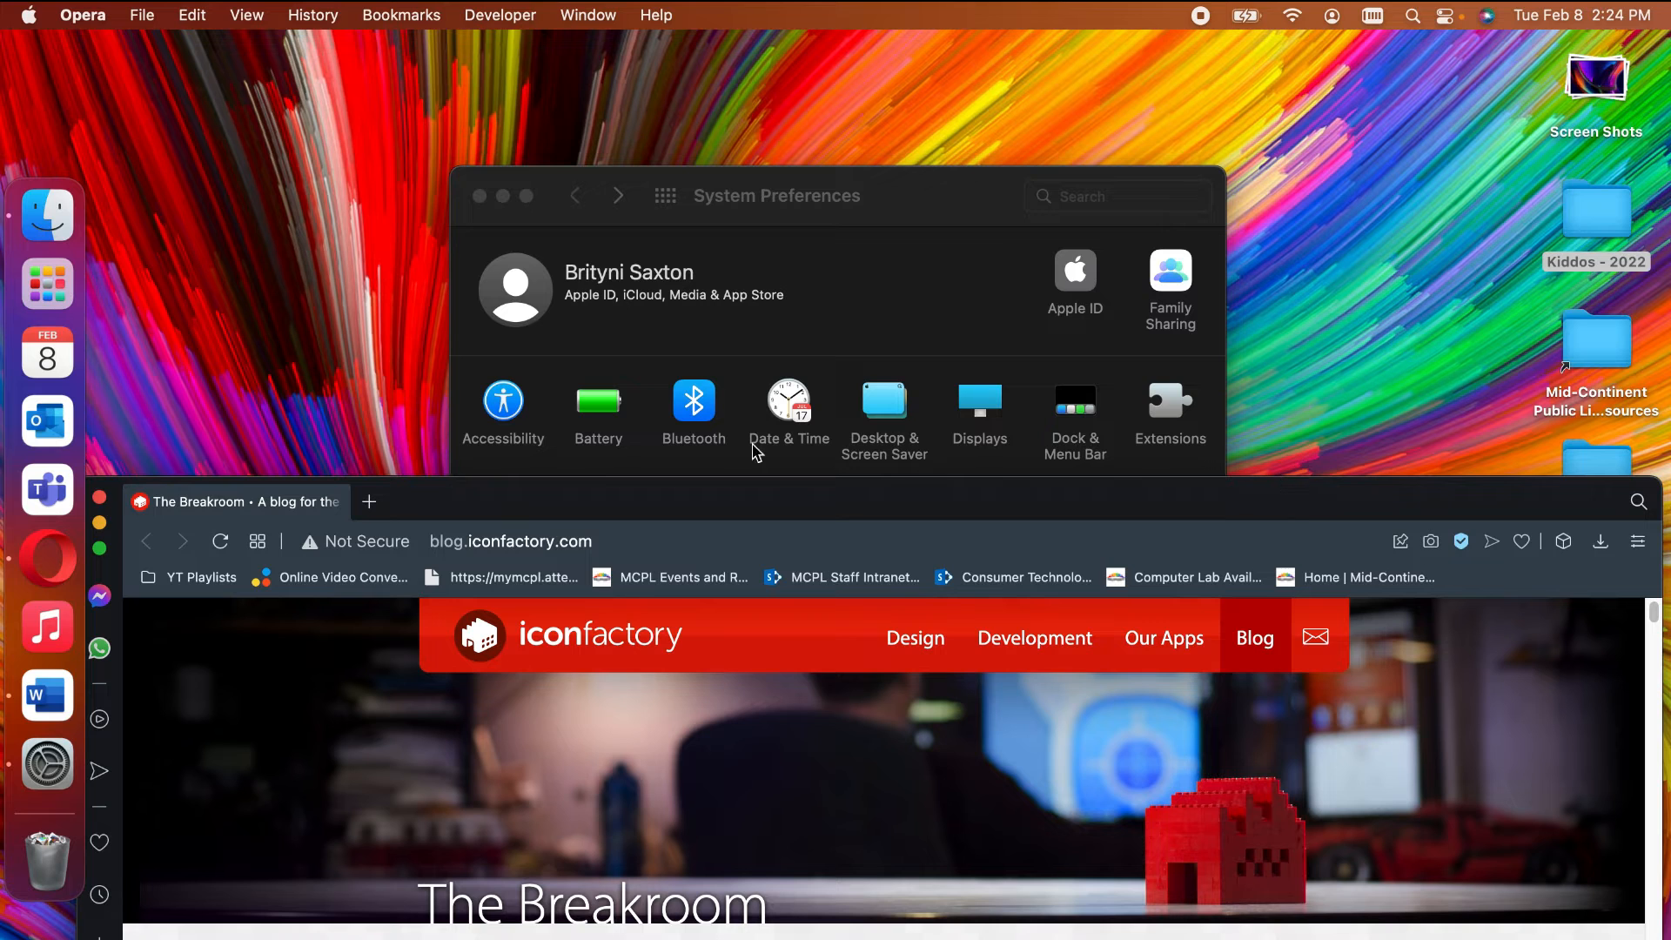
pyautogui.click(99, 497)
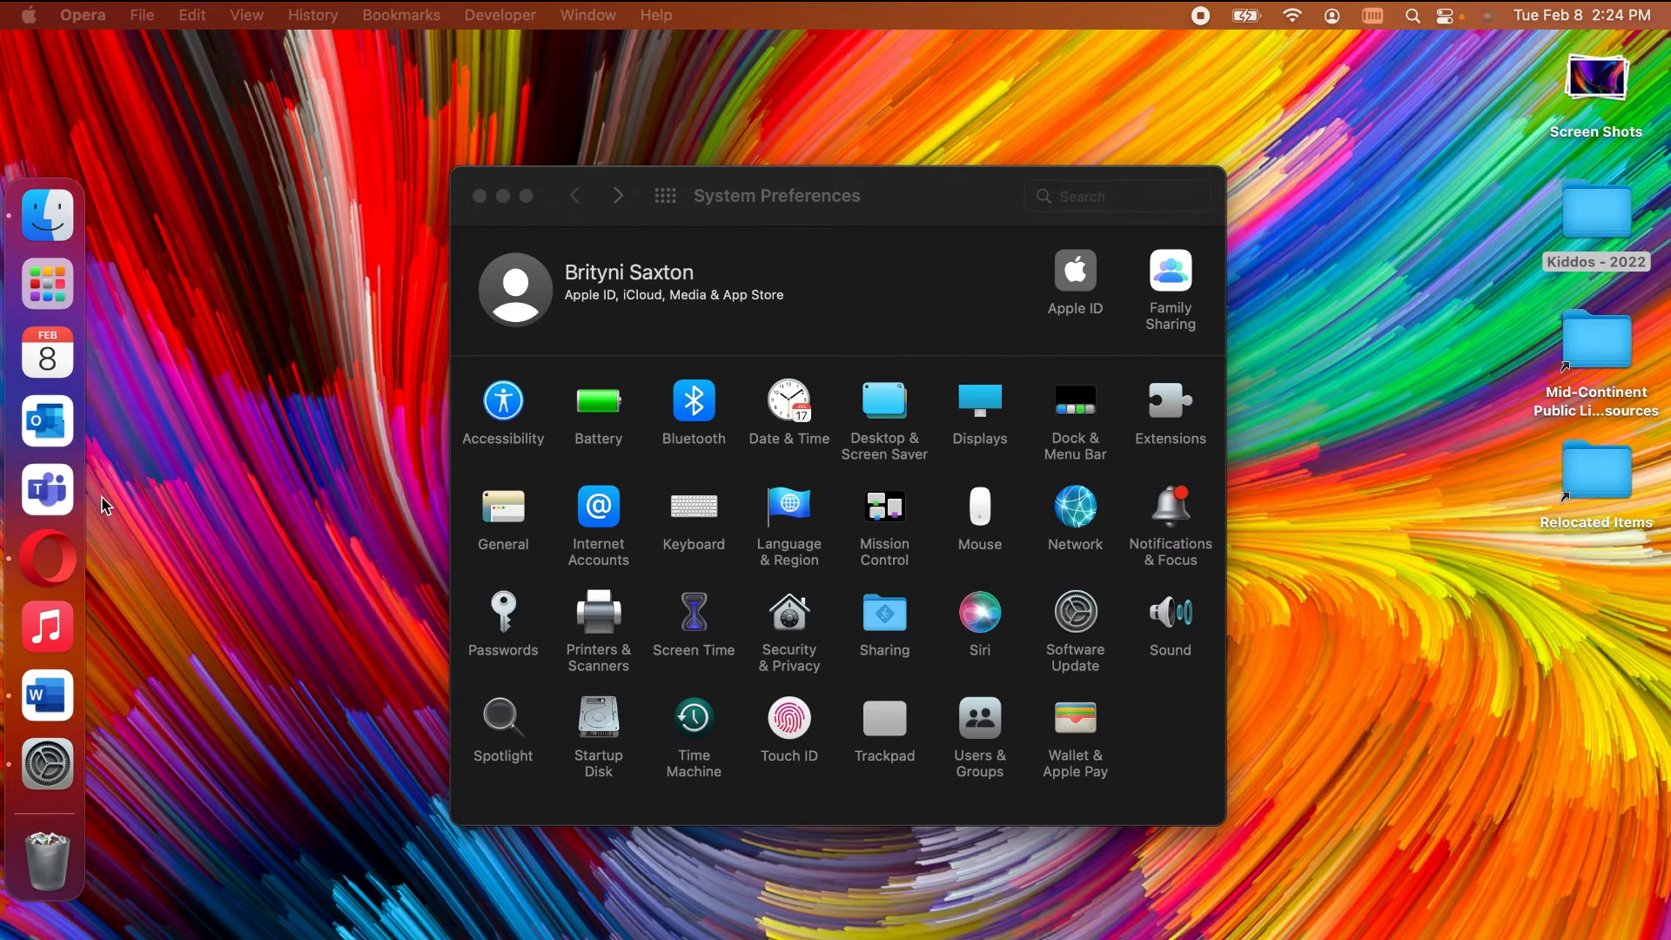
pyautogui.click(479, 196)
# Step: View the Control Center from the empty desktop and close it again
pyautogui.click(1111, 181)
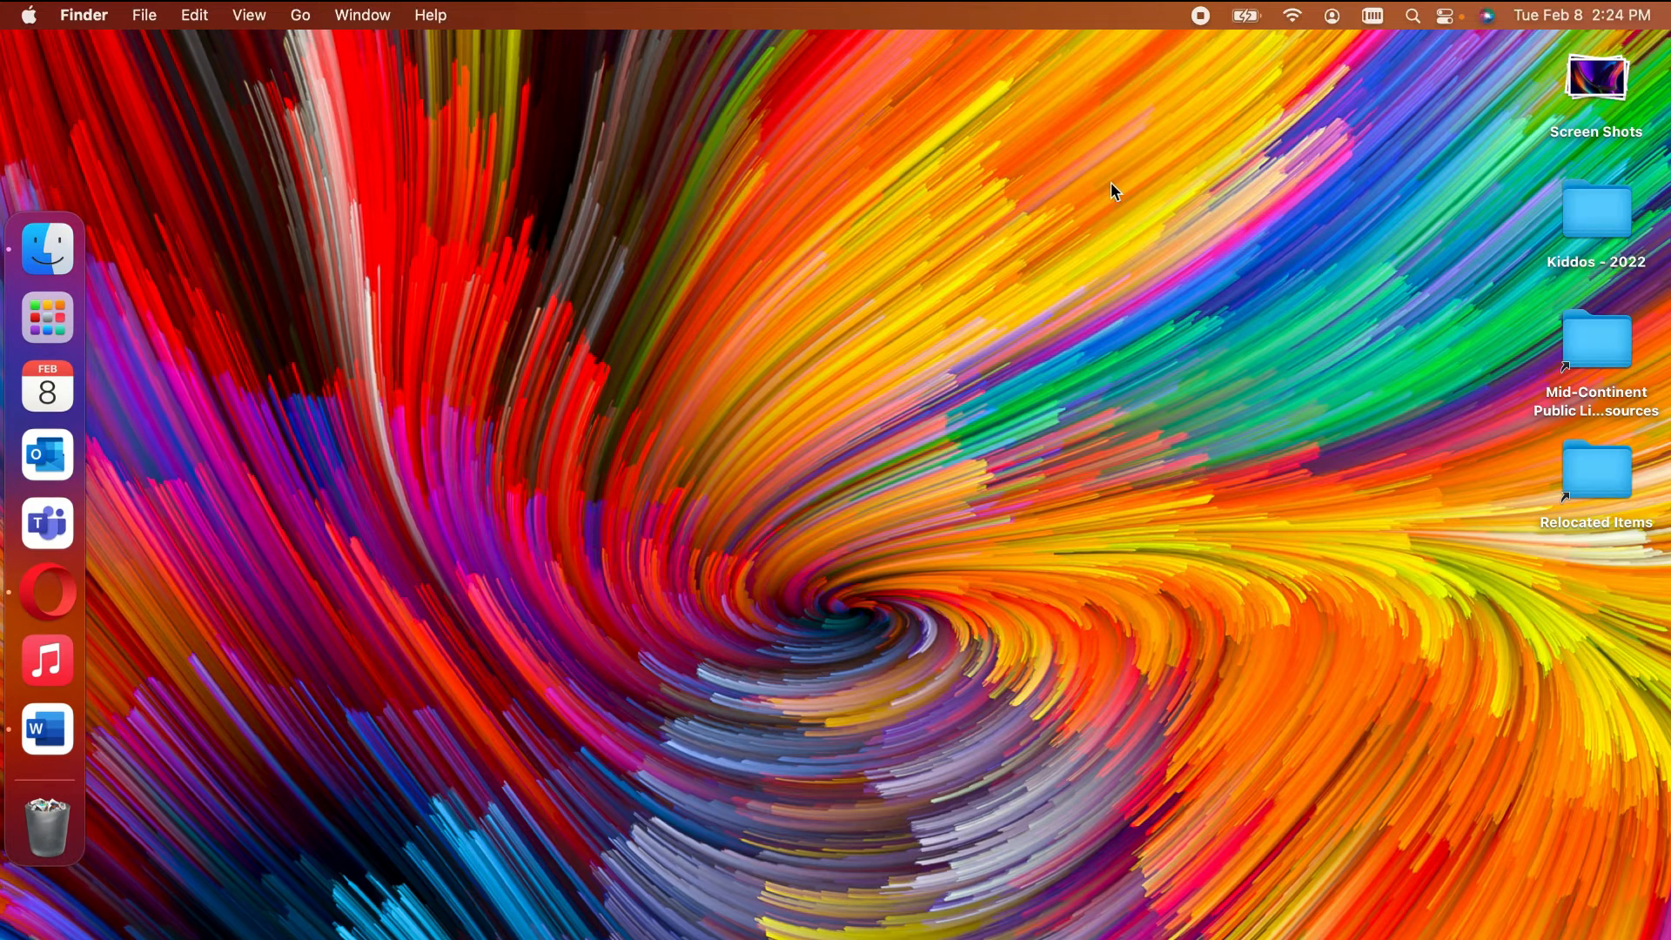
pyautogui.click(1446, 17)
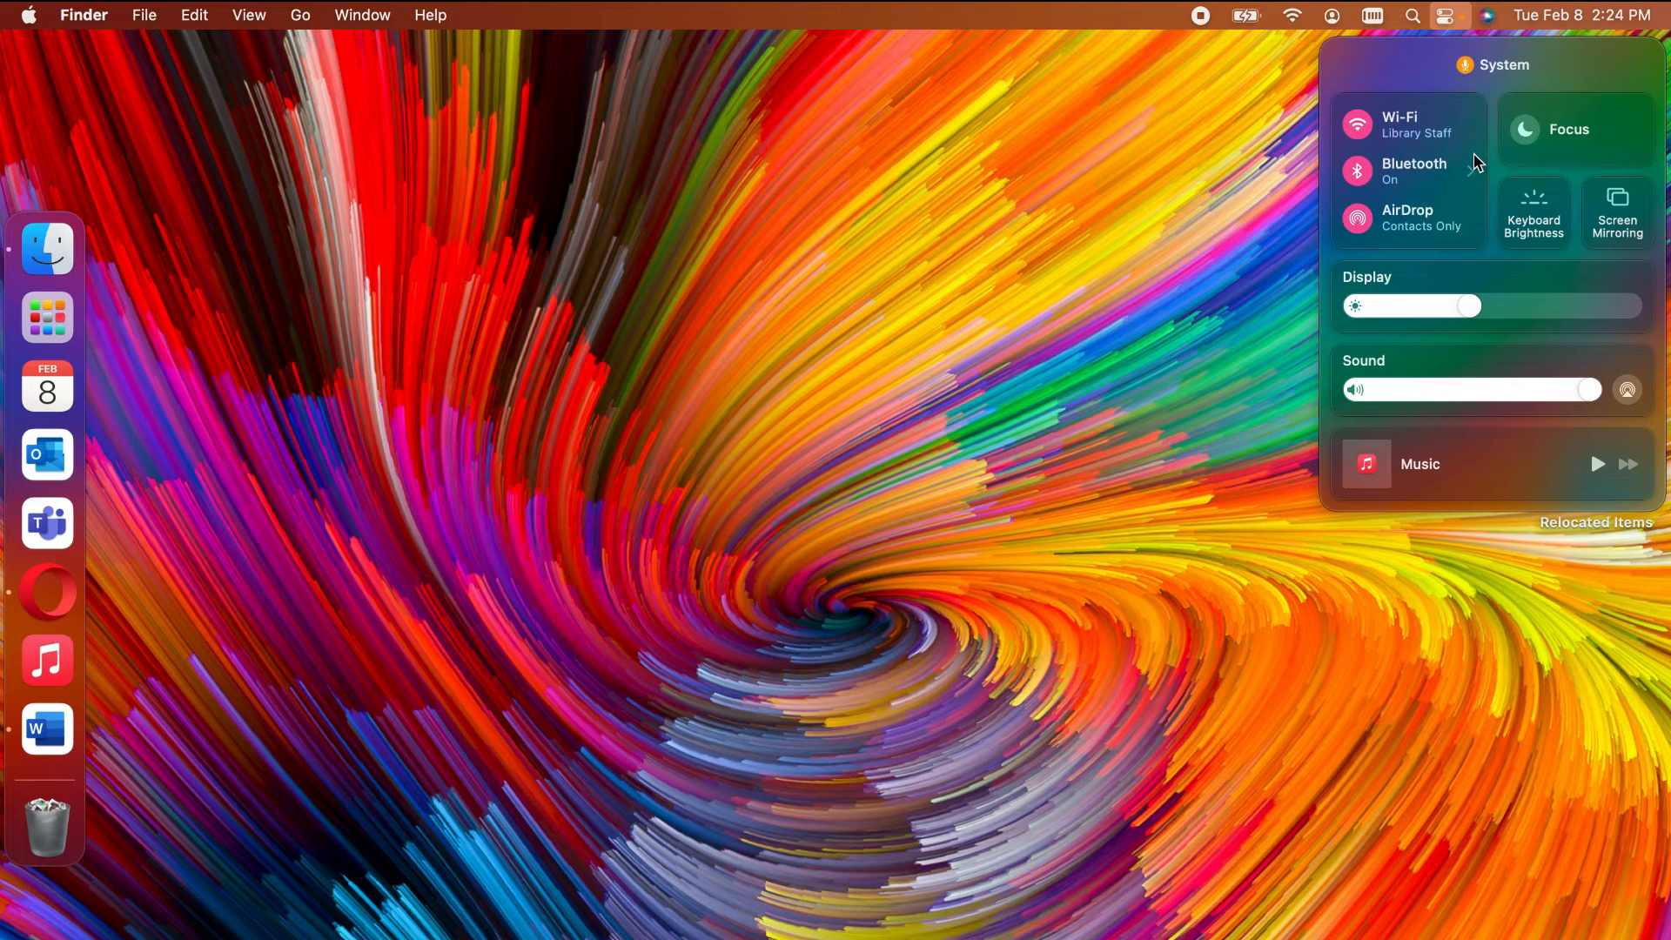
pyautogui.click(1454, 20)
# Step: Open the Dock & Menu Bar settings in System Preferences and shift the window away from the center of the desktop
pyautogui.click(31, 16)
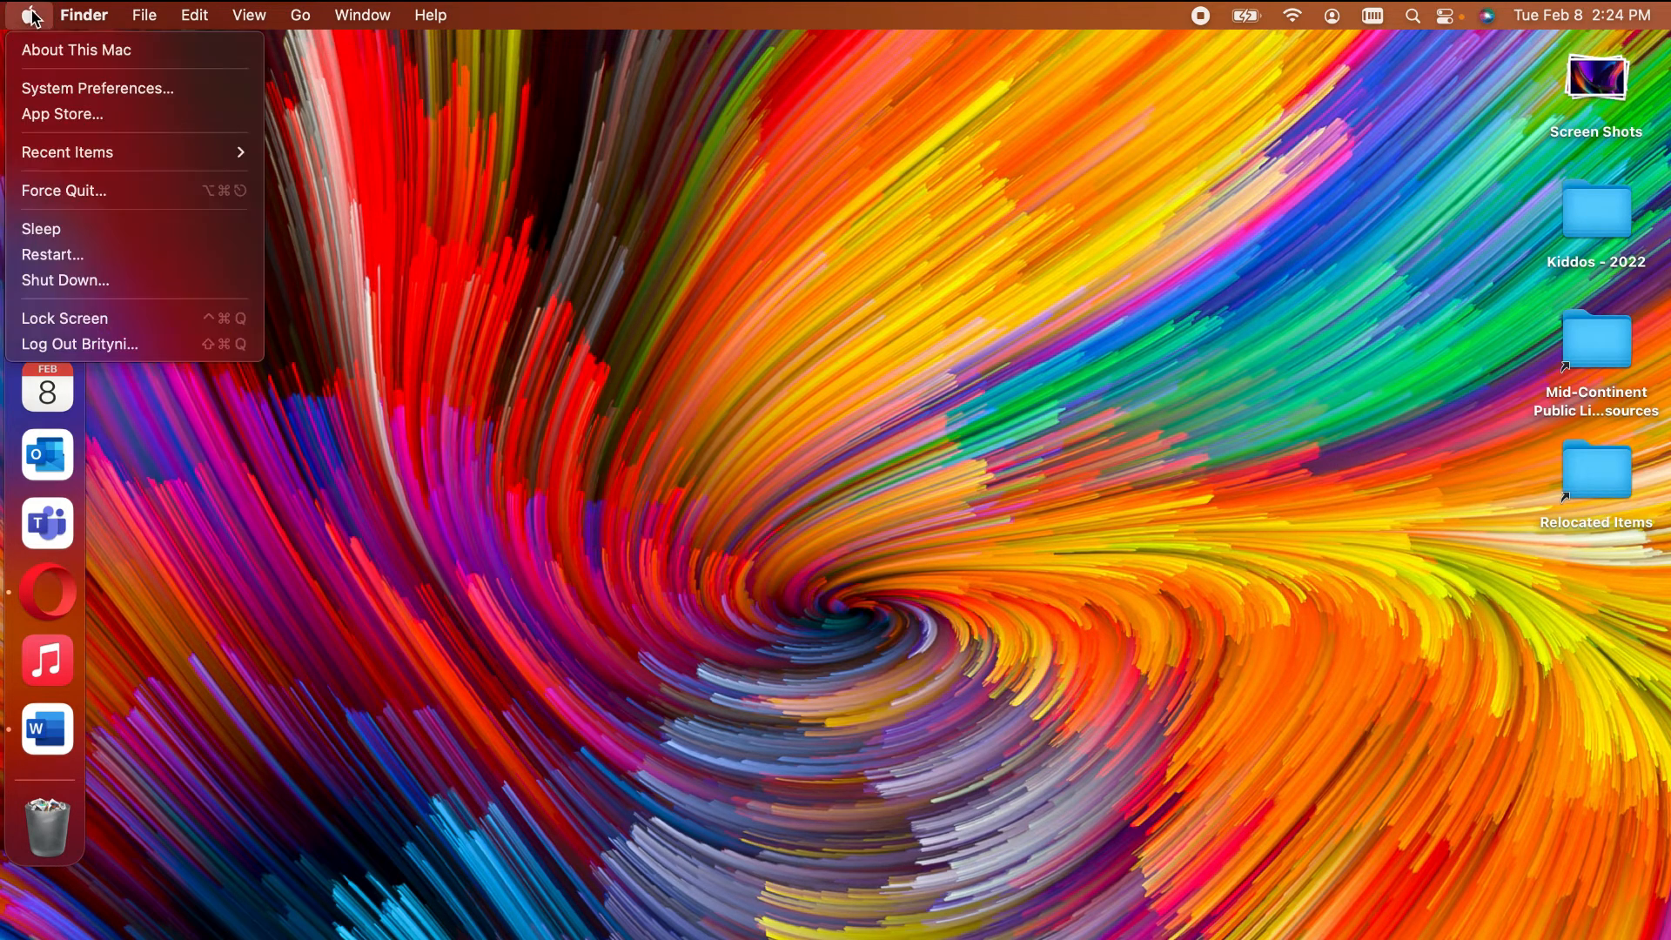
pyautogui.click(193, 87)
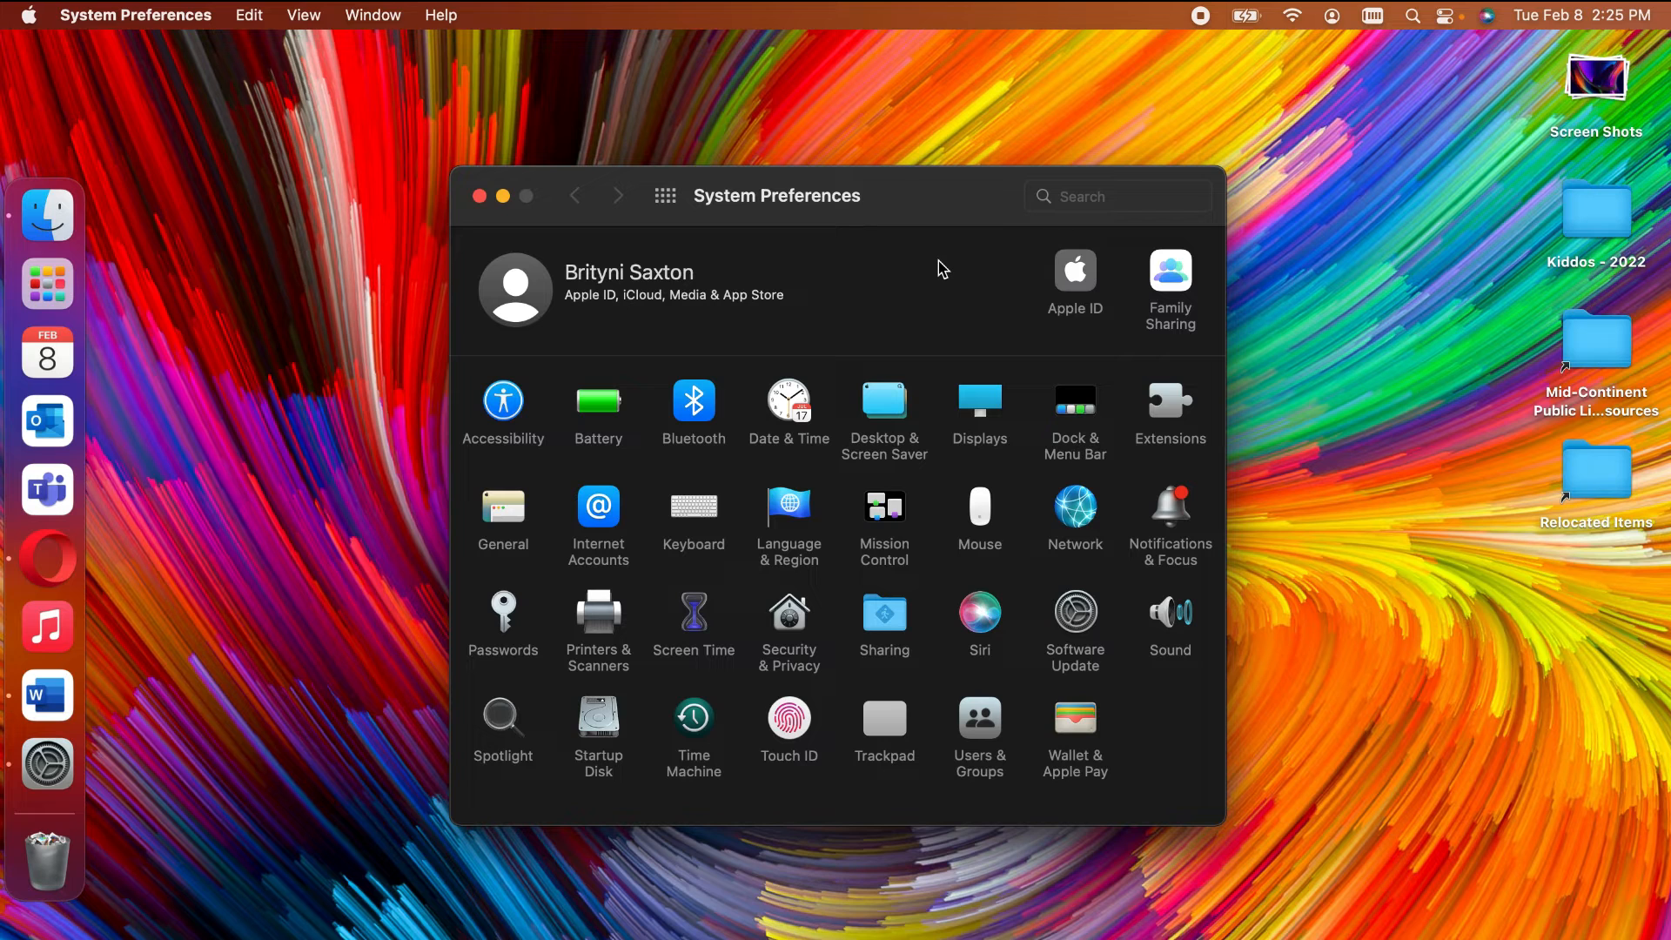
pyautogui.click(1074, 454)
pyautogui.moveTo(891, 194); pyautogui.dragTo(784, 134)
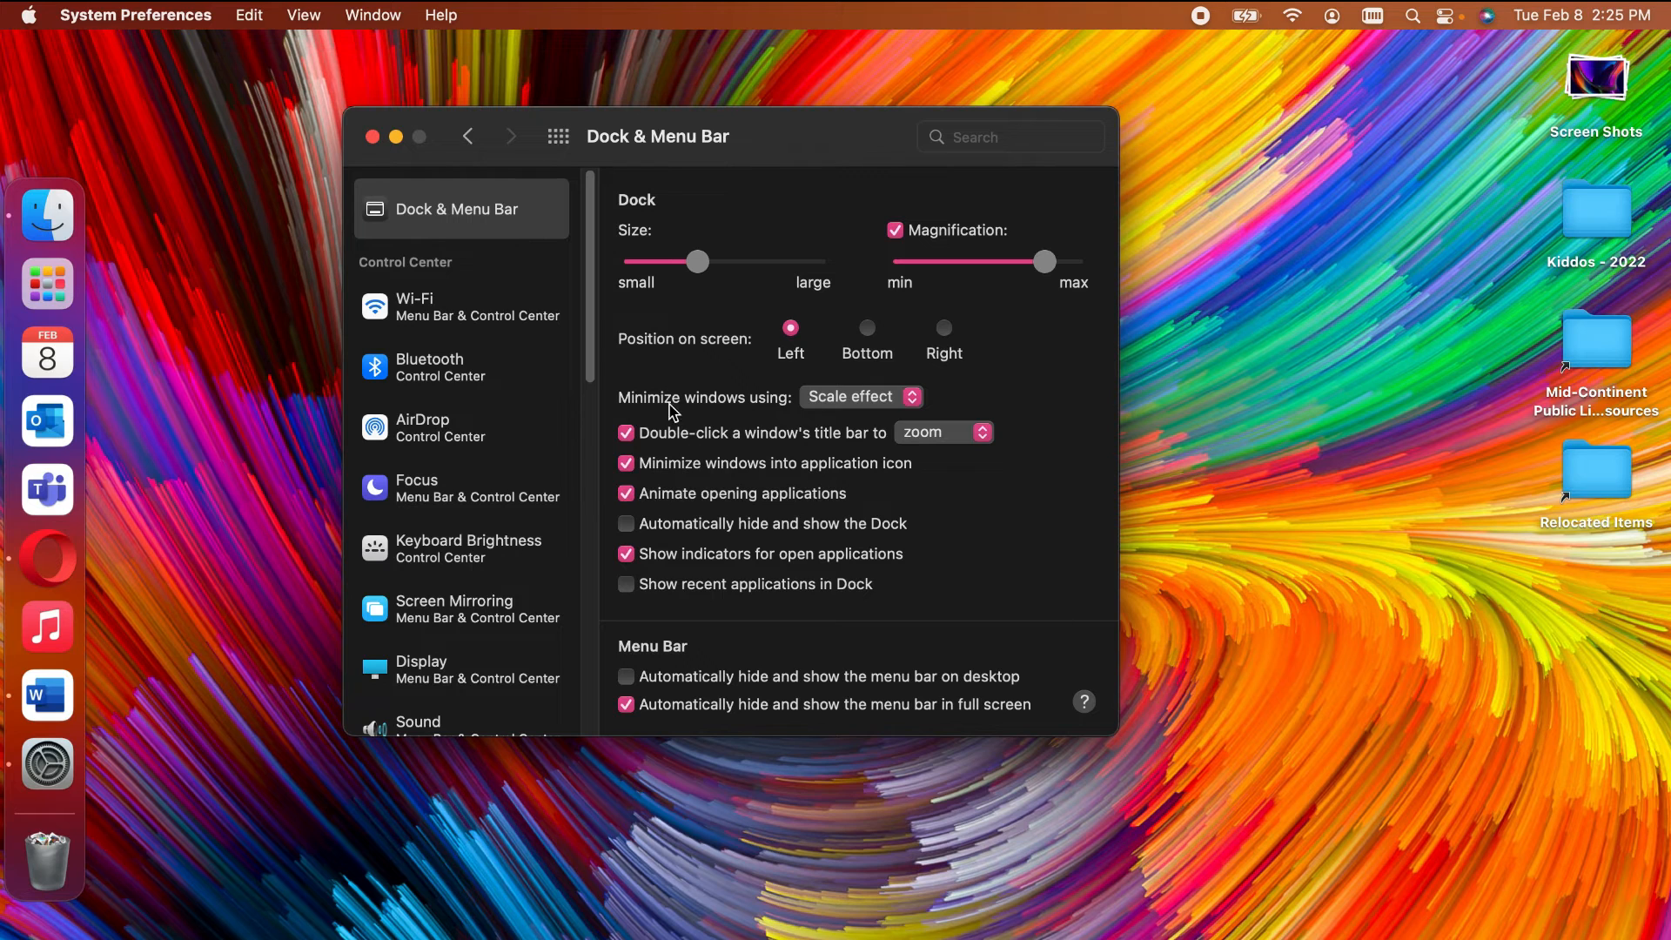
# Step: Look through the list of Control Center modules in Dock & Menu Bar and view the Bluetooth options
pyautogui.scroll(-3, 574, 339)
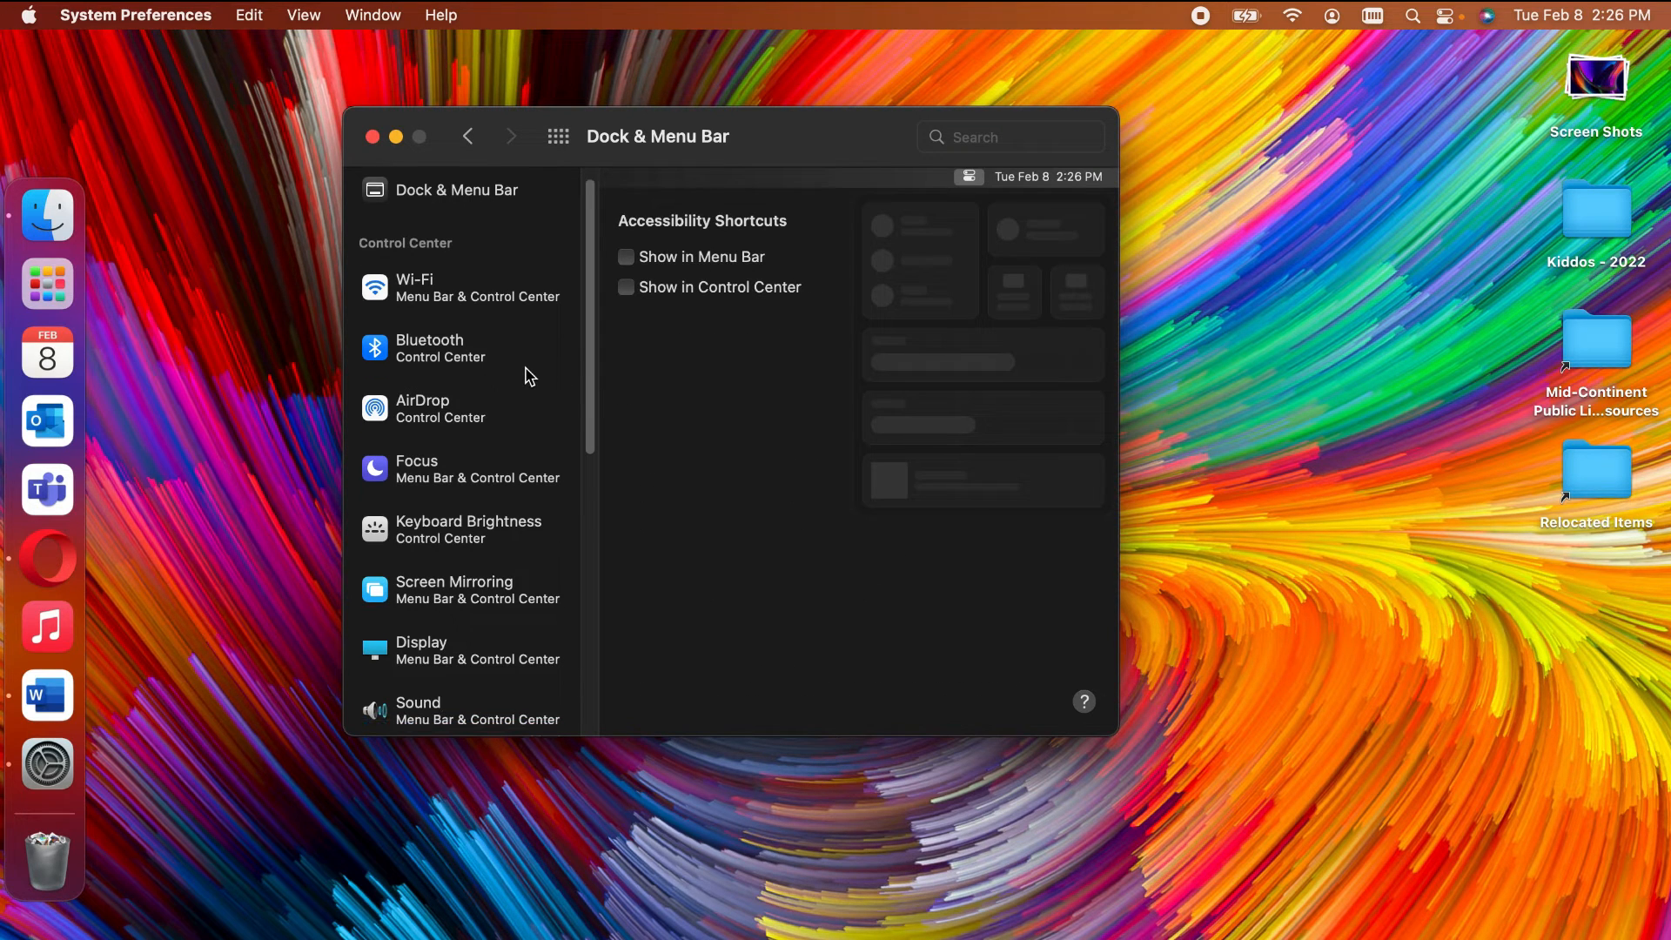
pyautogui.scroll(-1, 530, 376)
pyautogui.scroll(2, 530, 376)
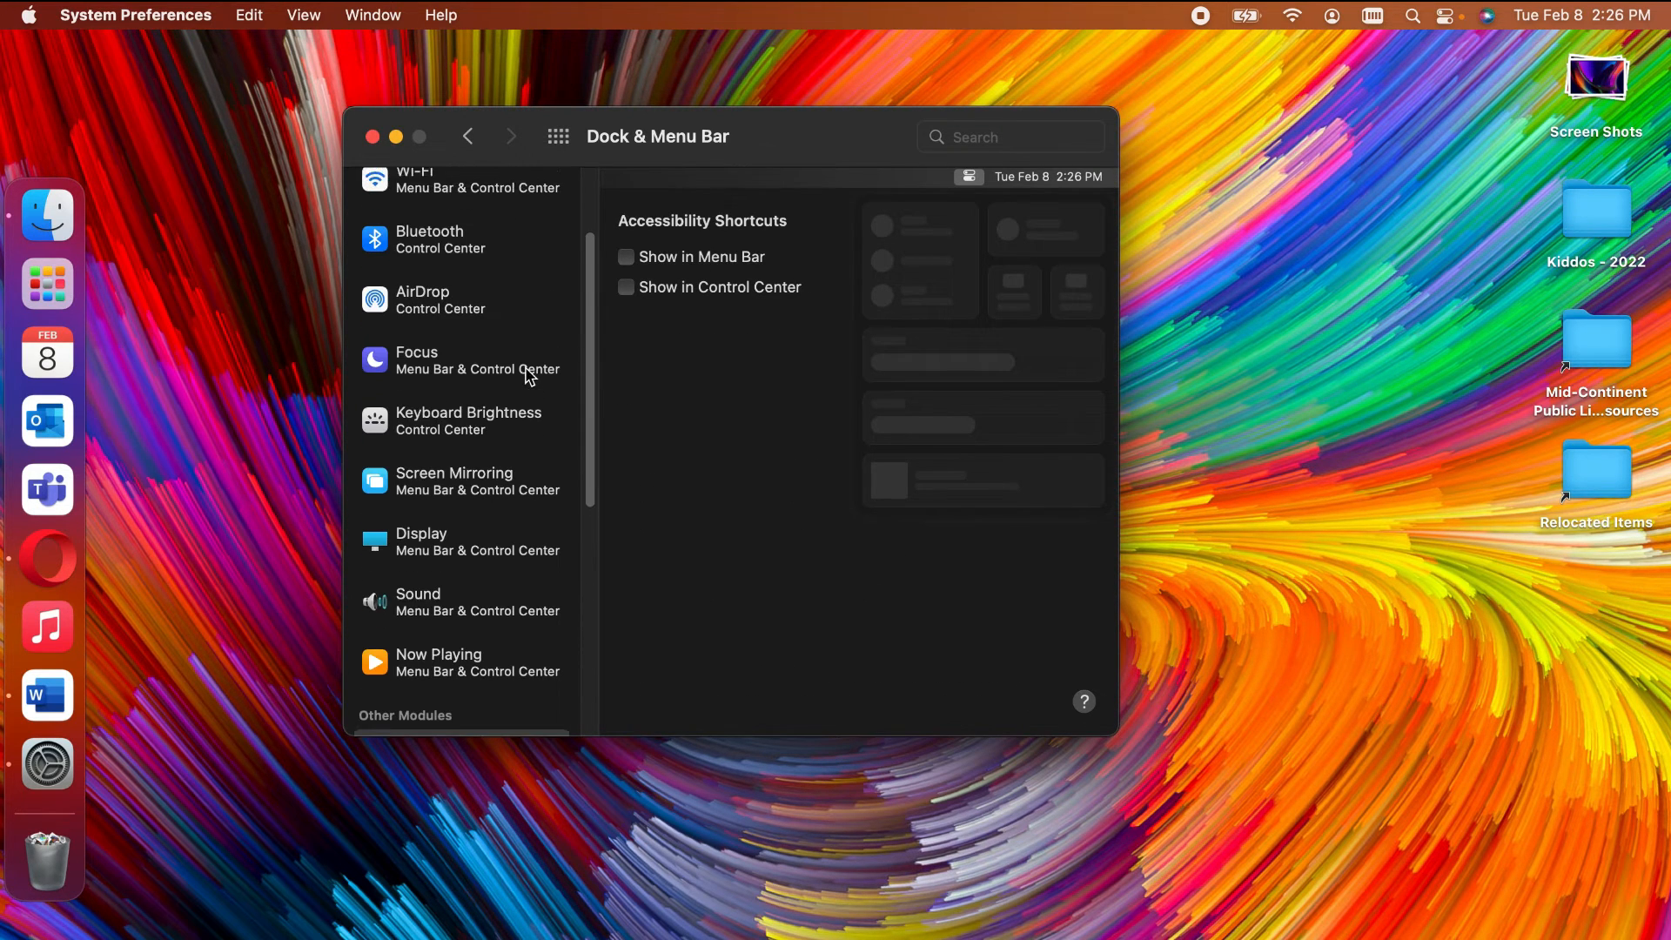
pyautogui.scroll(-1, 530, 376)
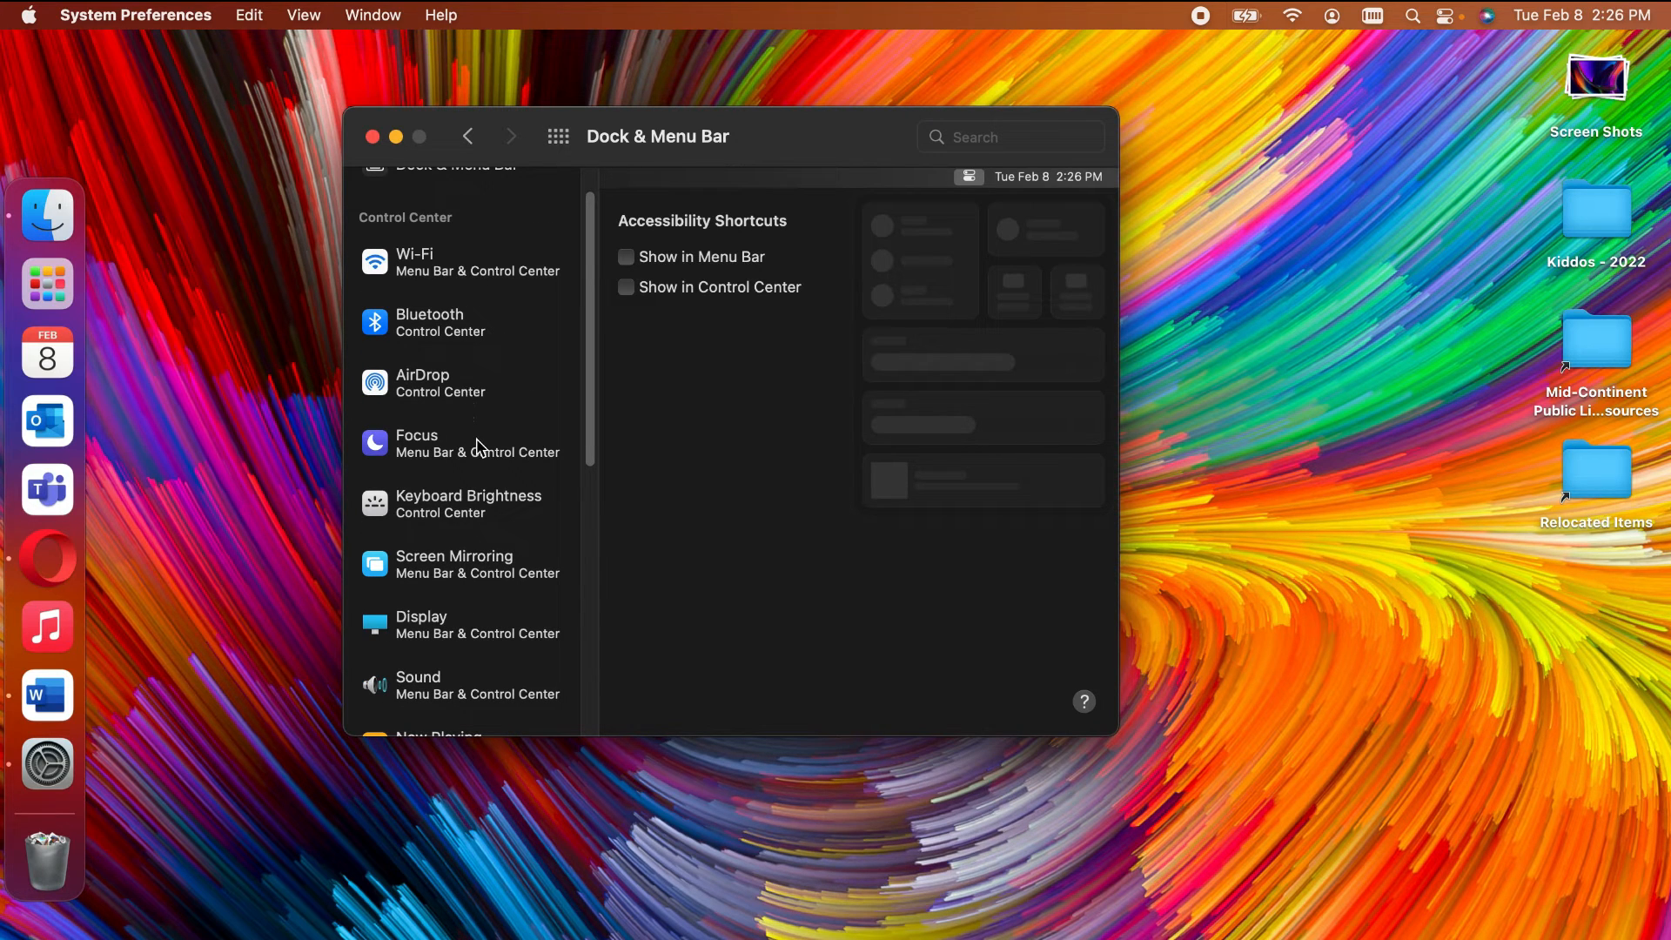
pyautogui.scroll(-2, 477, 445)
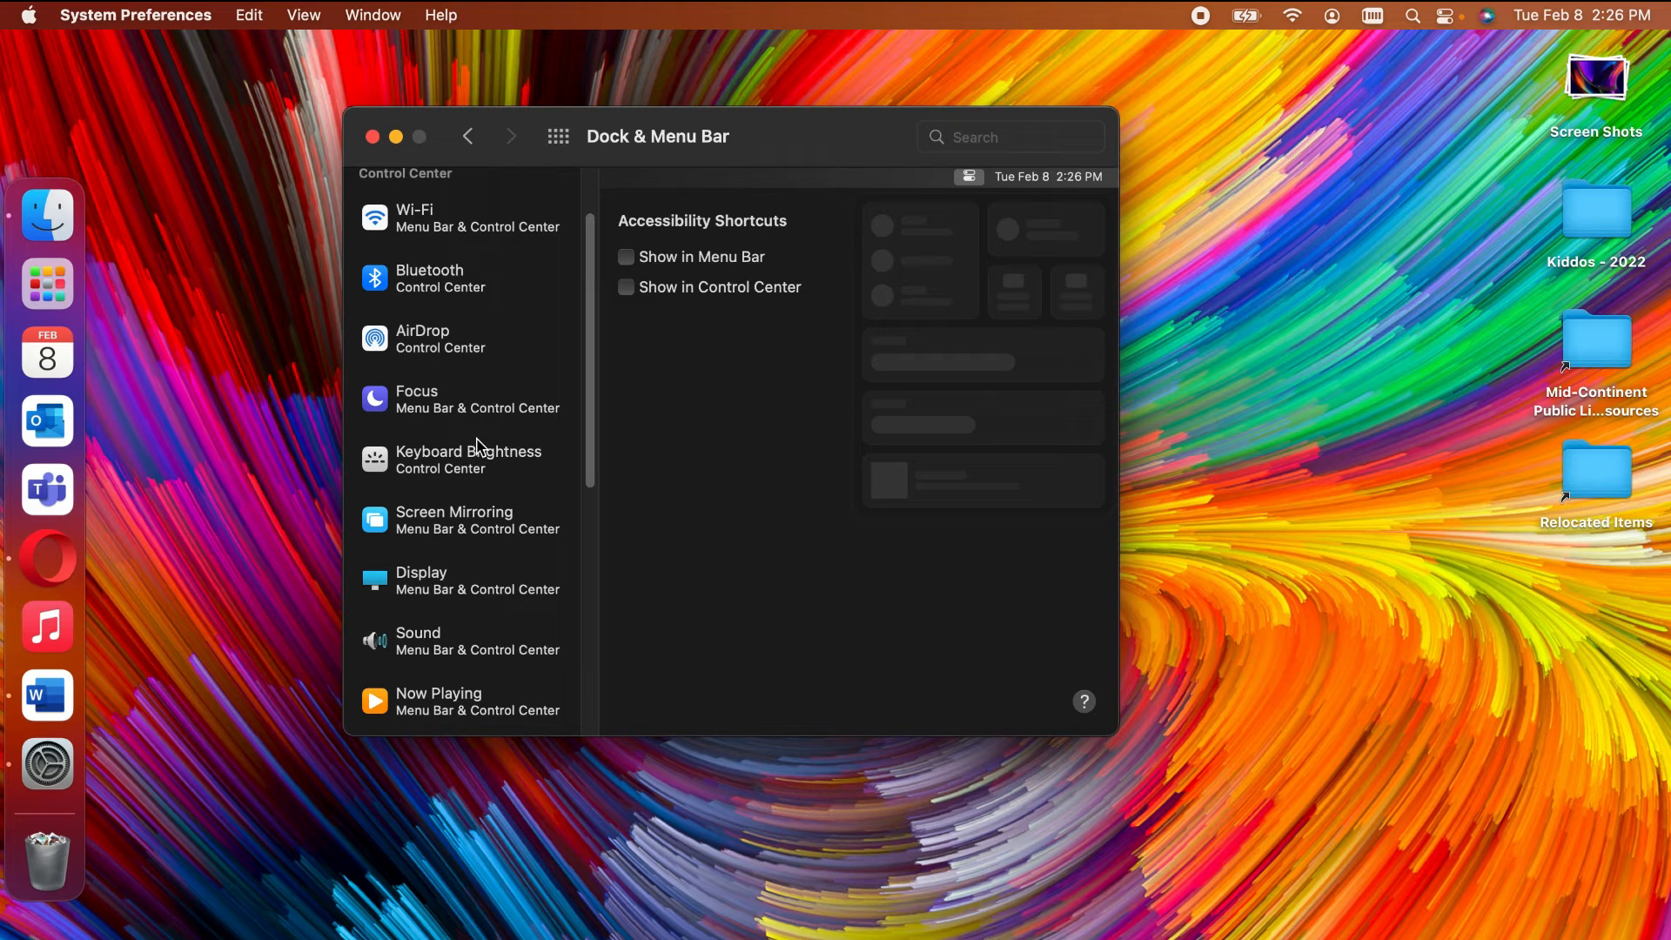
pyautogui.click(456, 286)
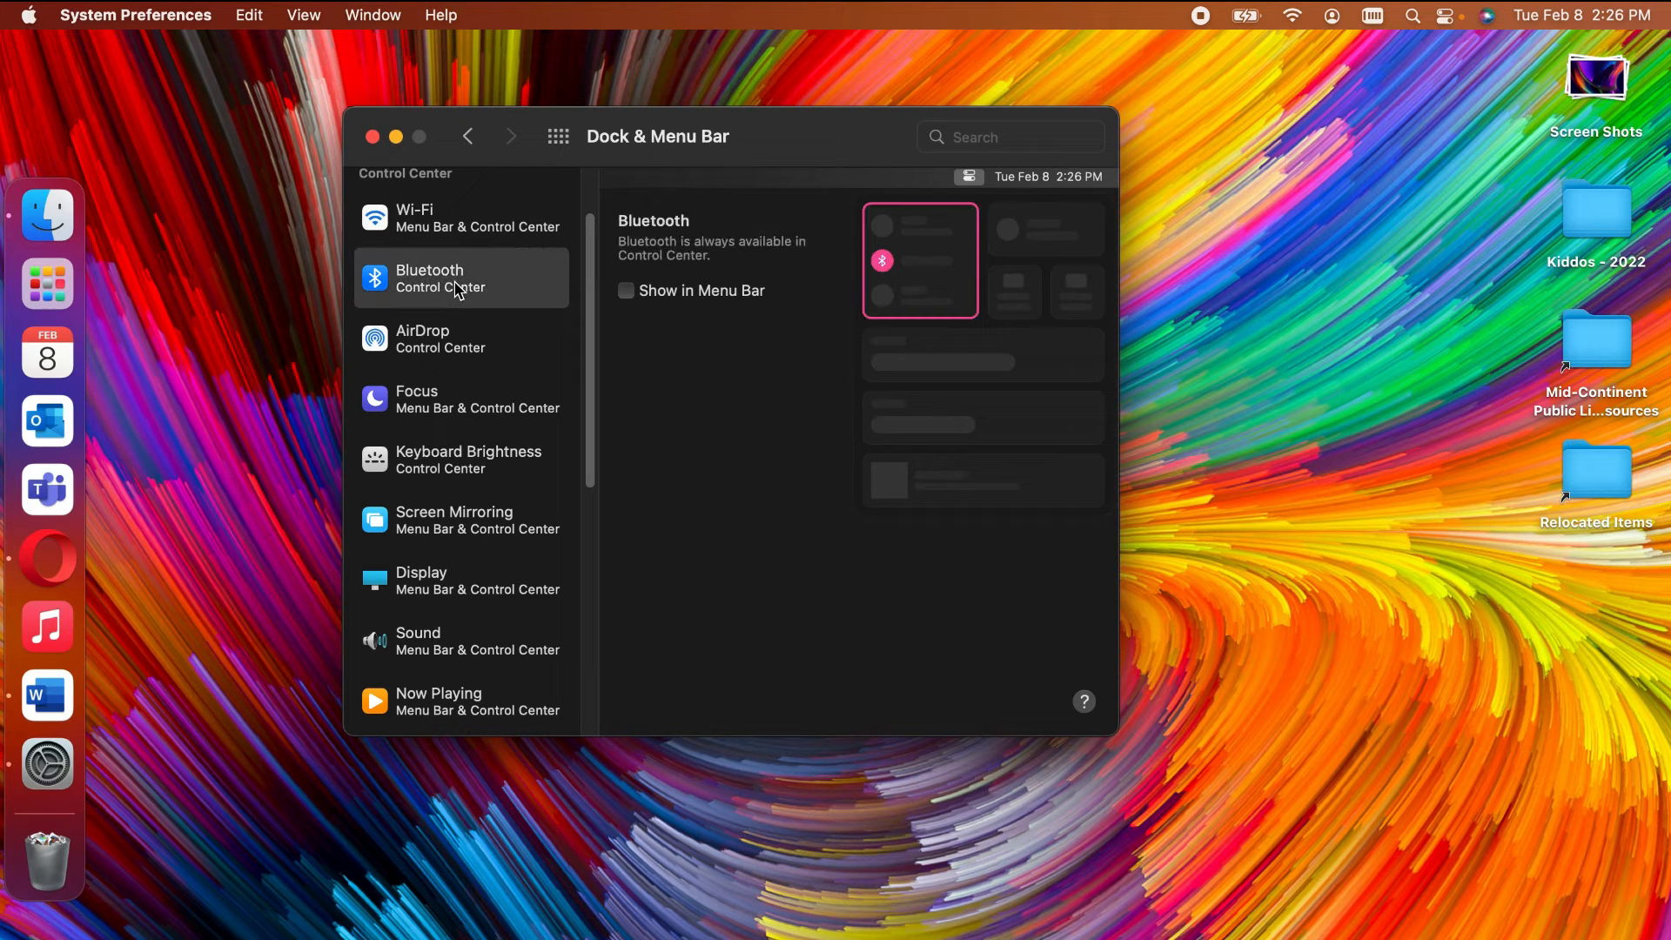
# Step: Demonstrate Wi-Fi's Show in Menu Bar option by turning it off and on again, and leave it off
pyautogui.click(456, 228)
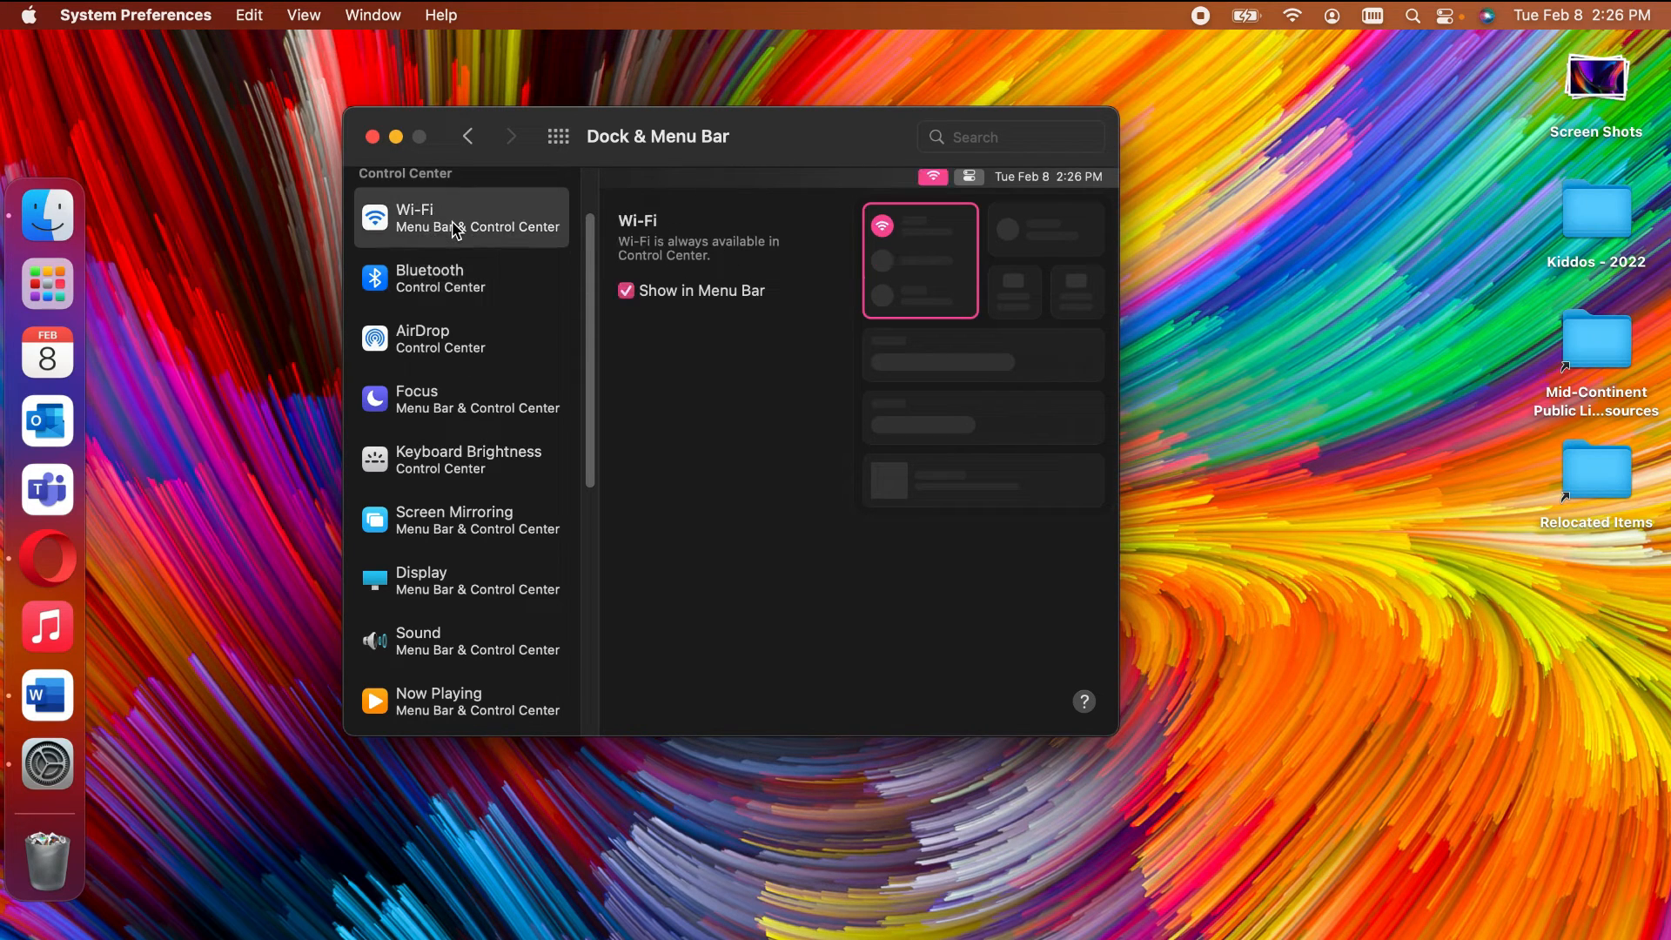
pyautogui.click(655, 298)
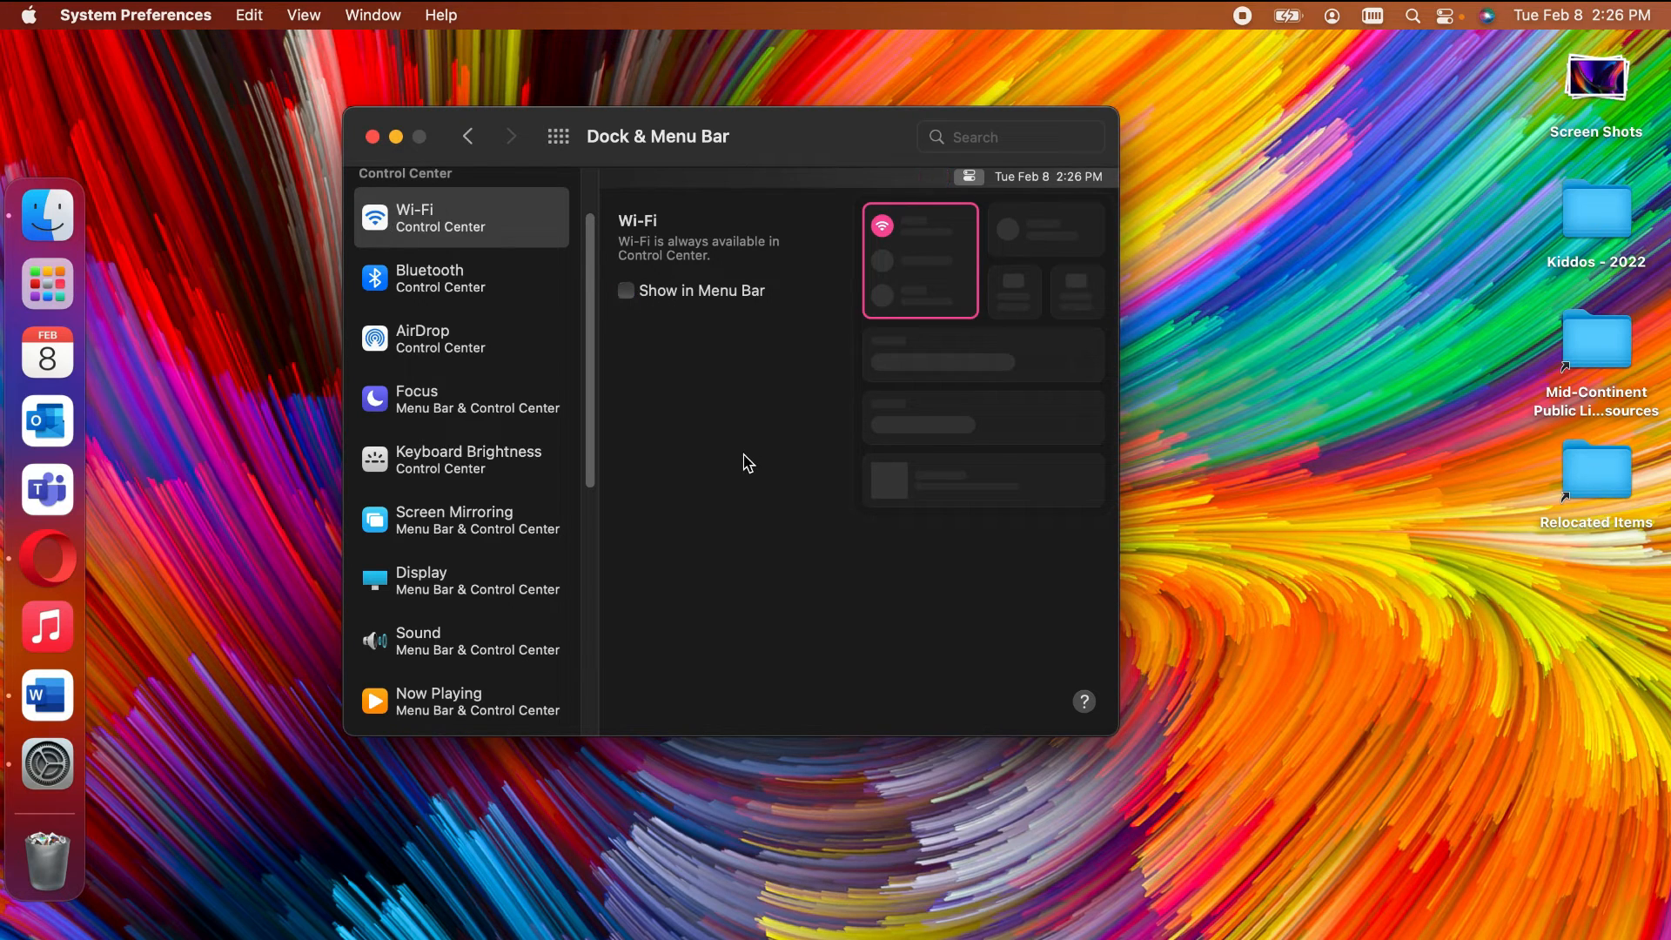
pyautogui.click(683, 301)
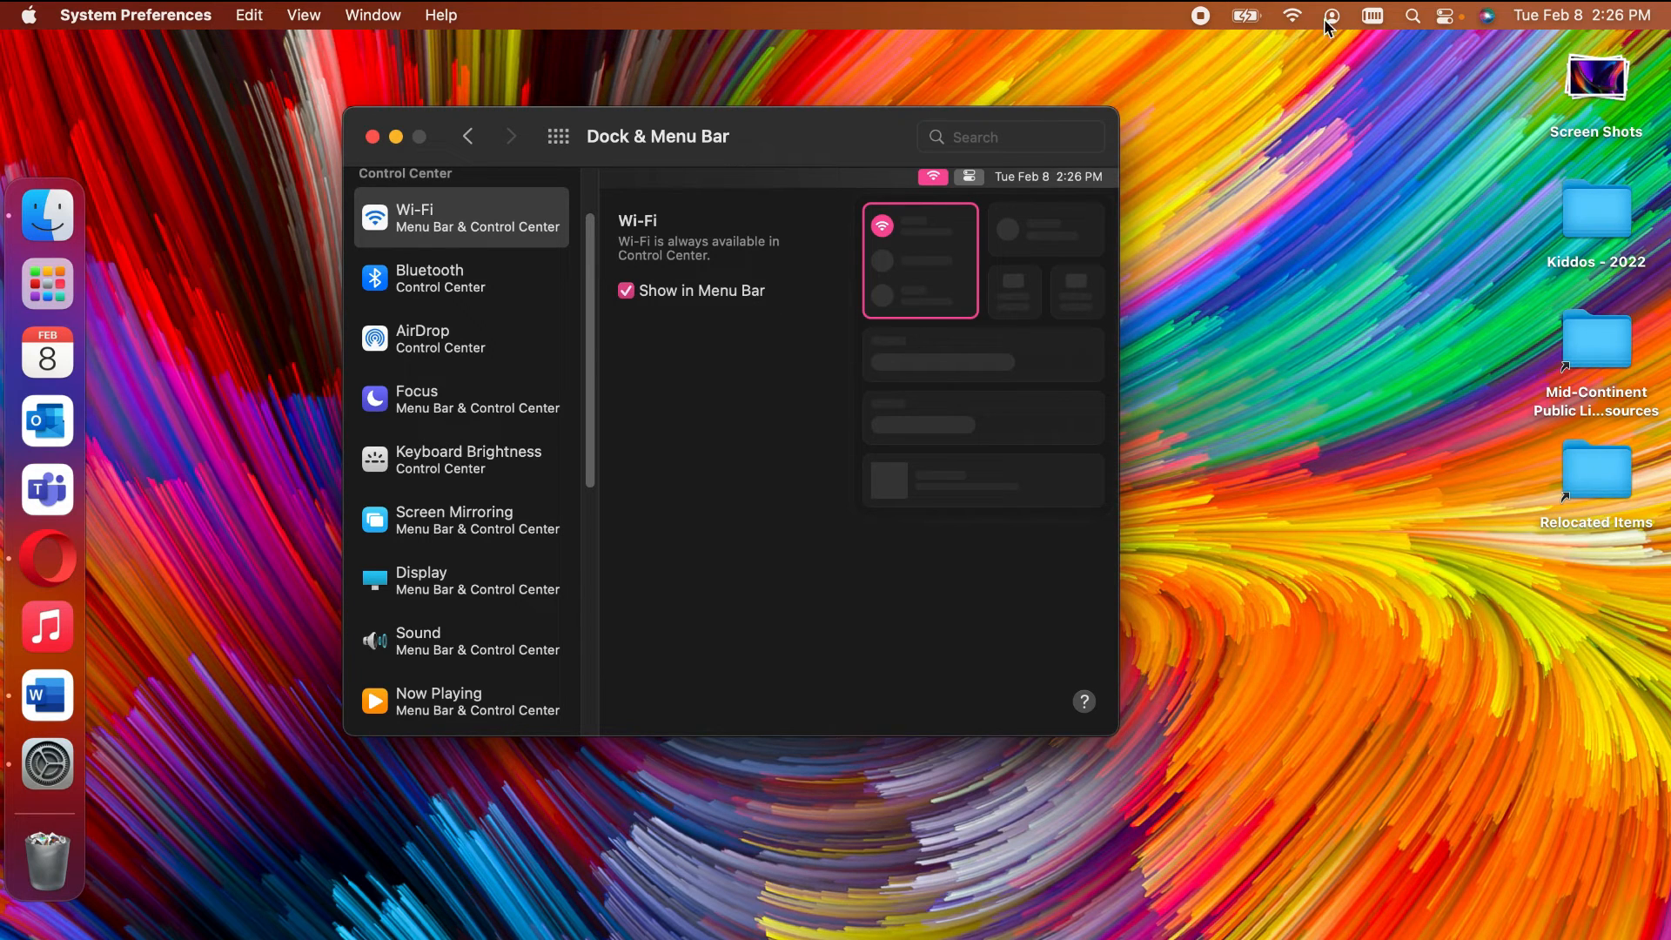
pyautogui.click(731, 296)
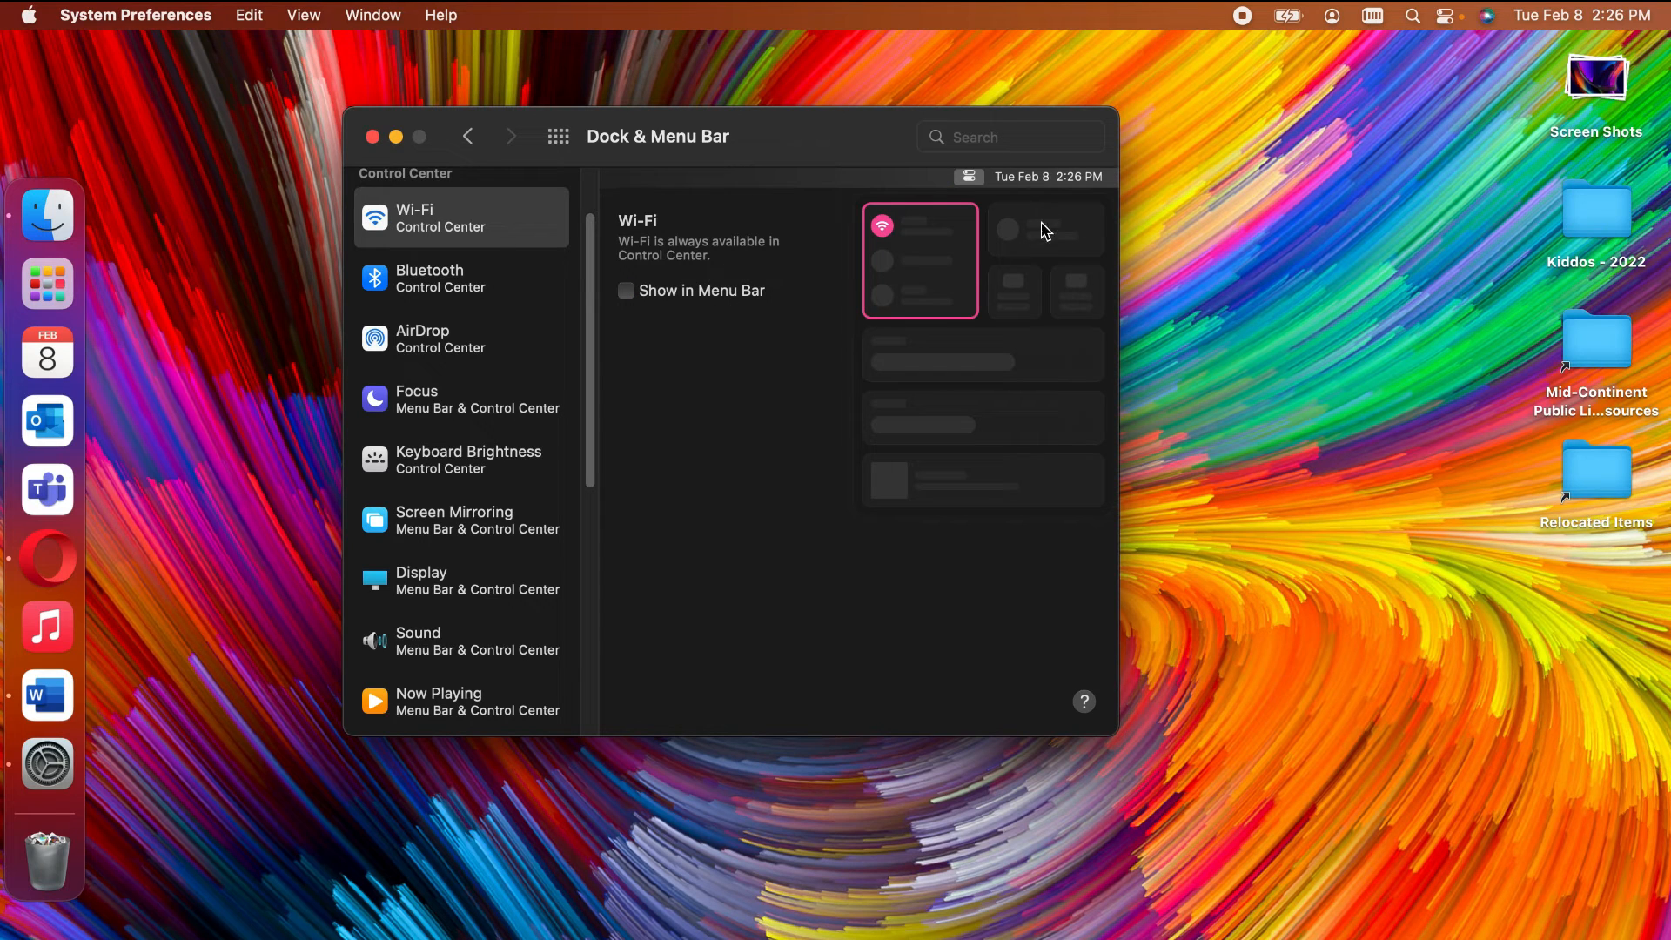
# Step: Turn on Show in Menu Bar for both Wi-Fi and Bluetooth in the Dock & Menu Bar settings
pyautogui.click(672, 296)
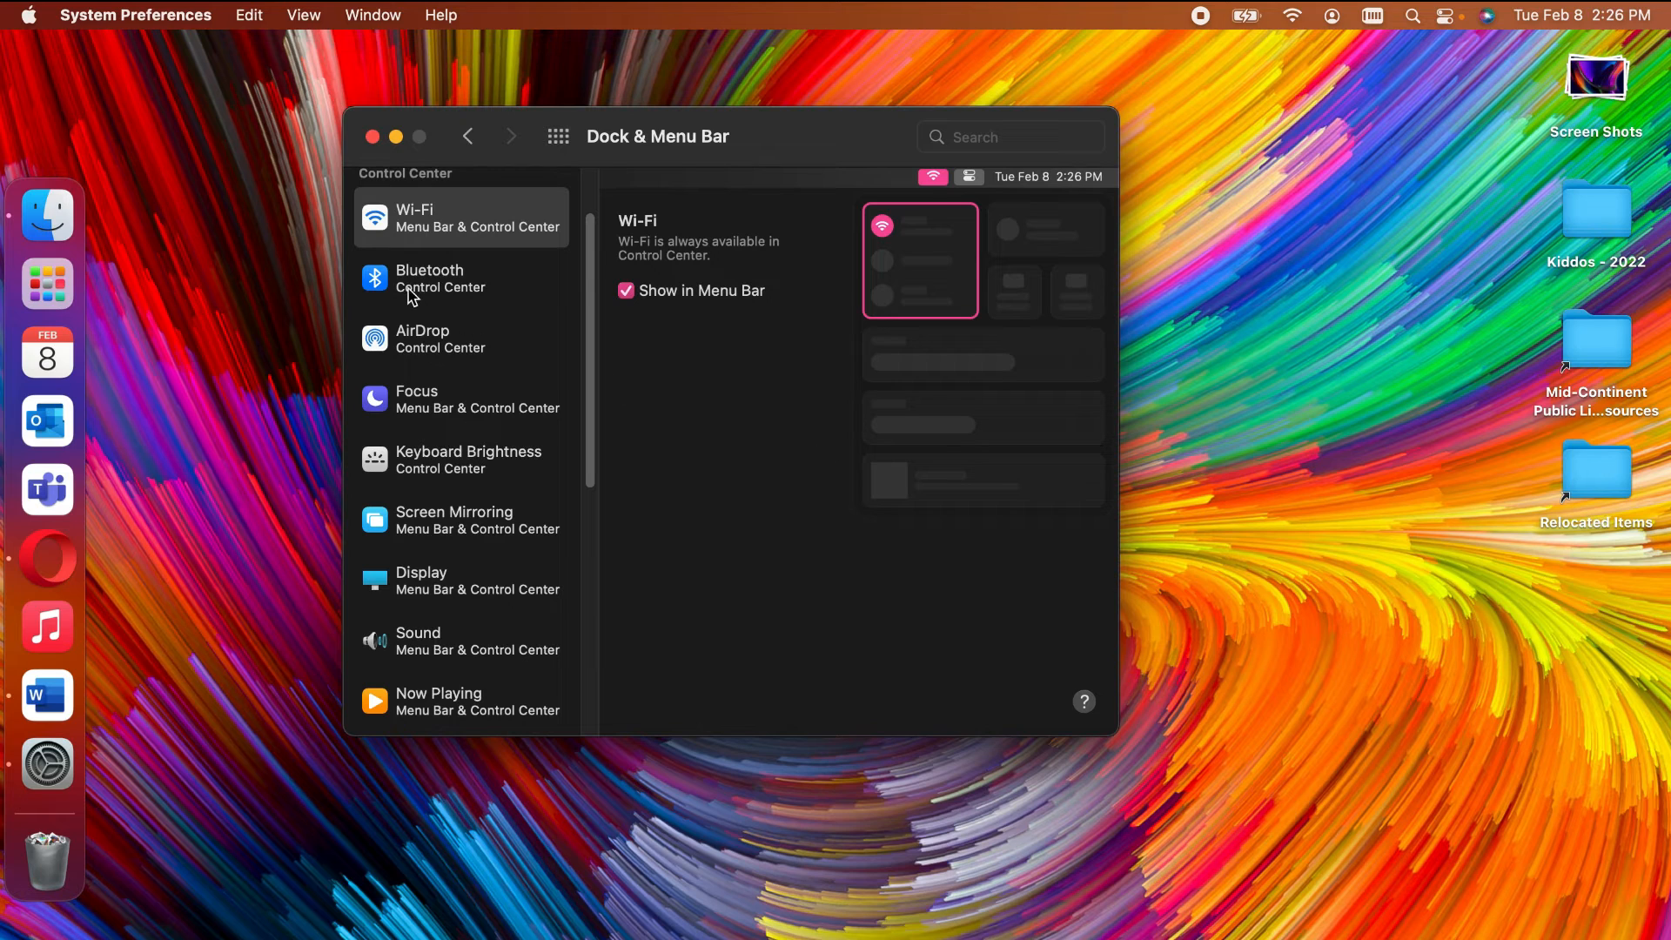
pyautogui.click(462, 294)
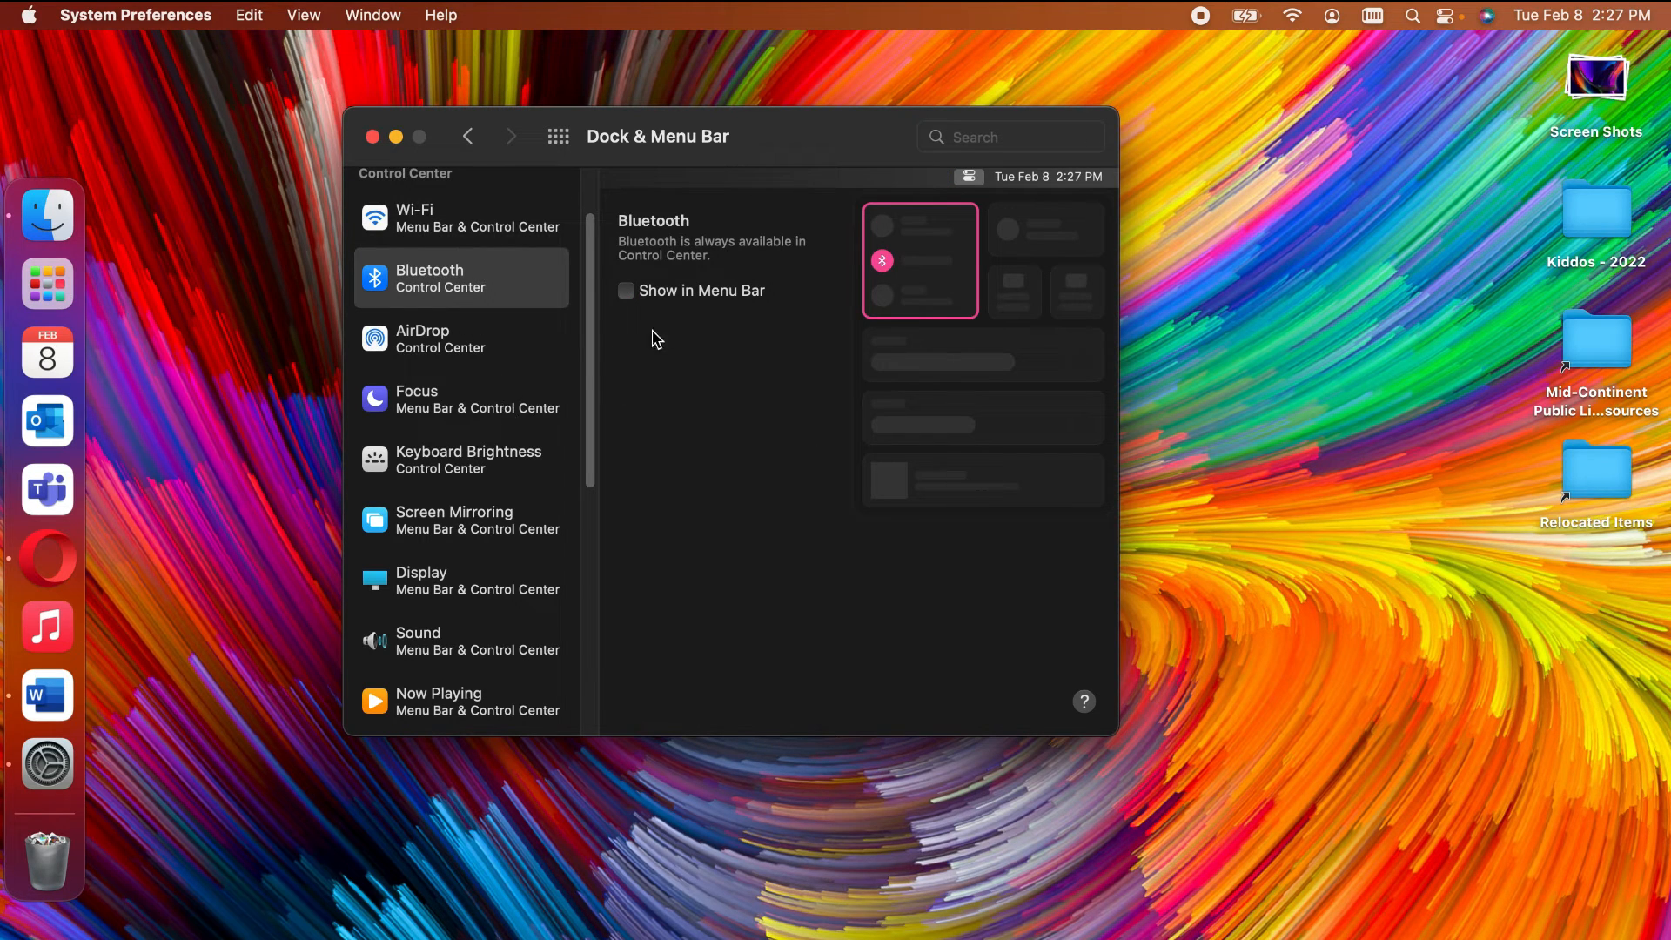
pyautogui.click(676, 297)
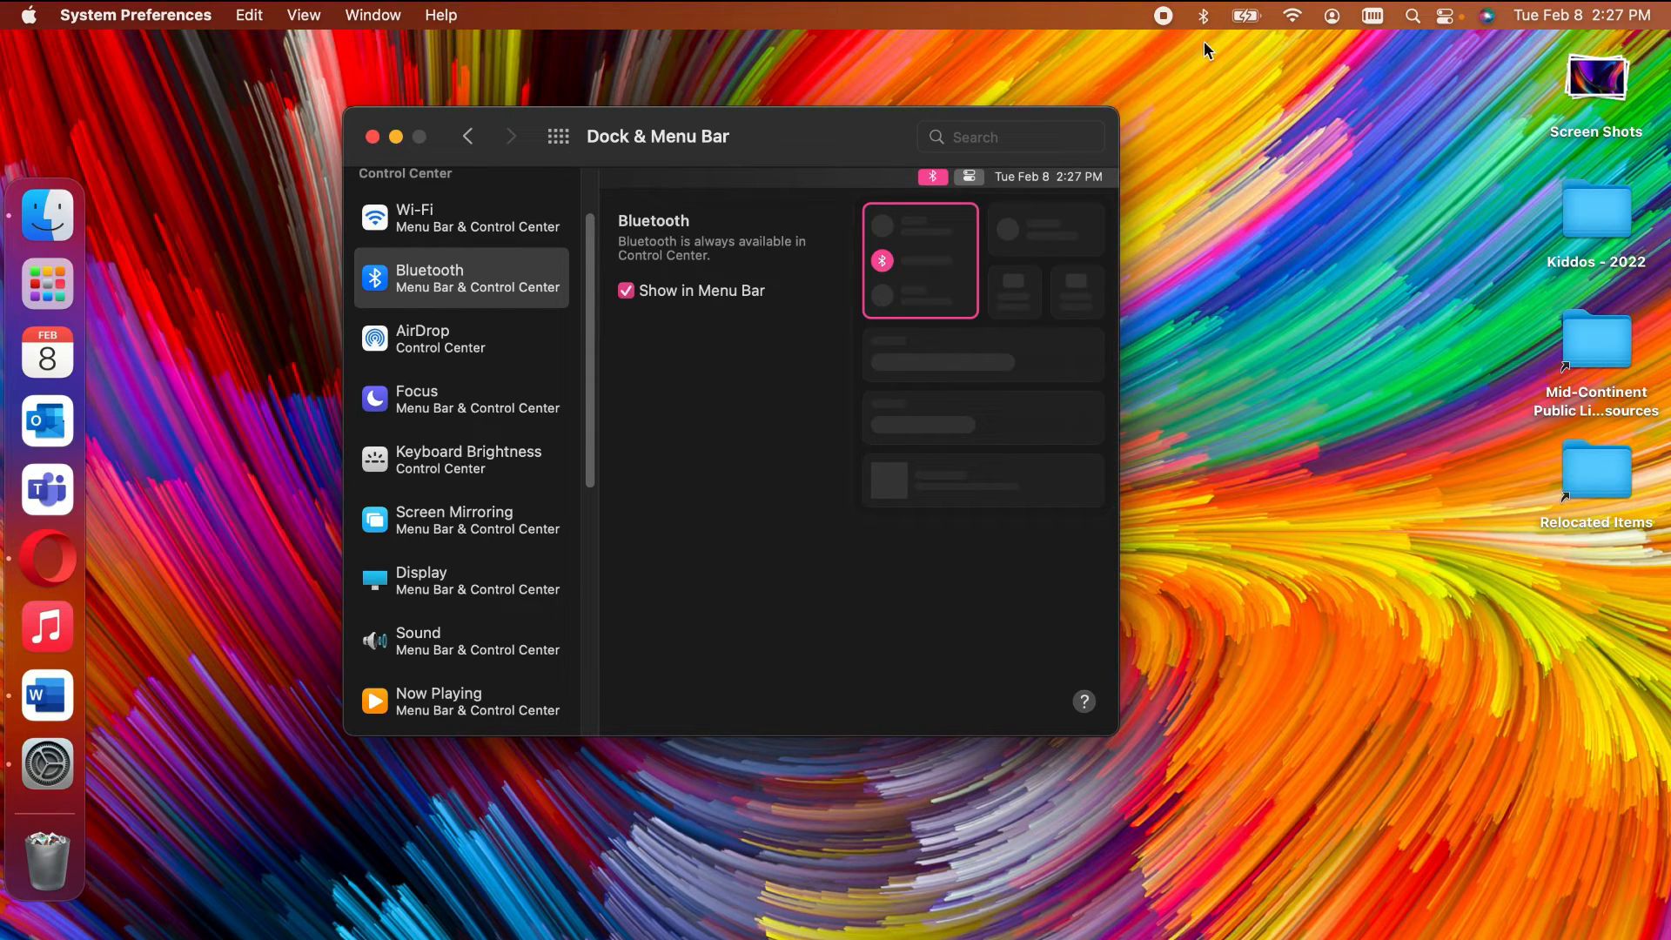
# Step: View the Bluetooth device list from the menu bar, and turn Bluetooth's Show in Menu Bar option back off
pyautogui.click(1205, 19)
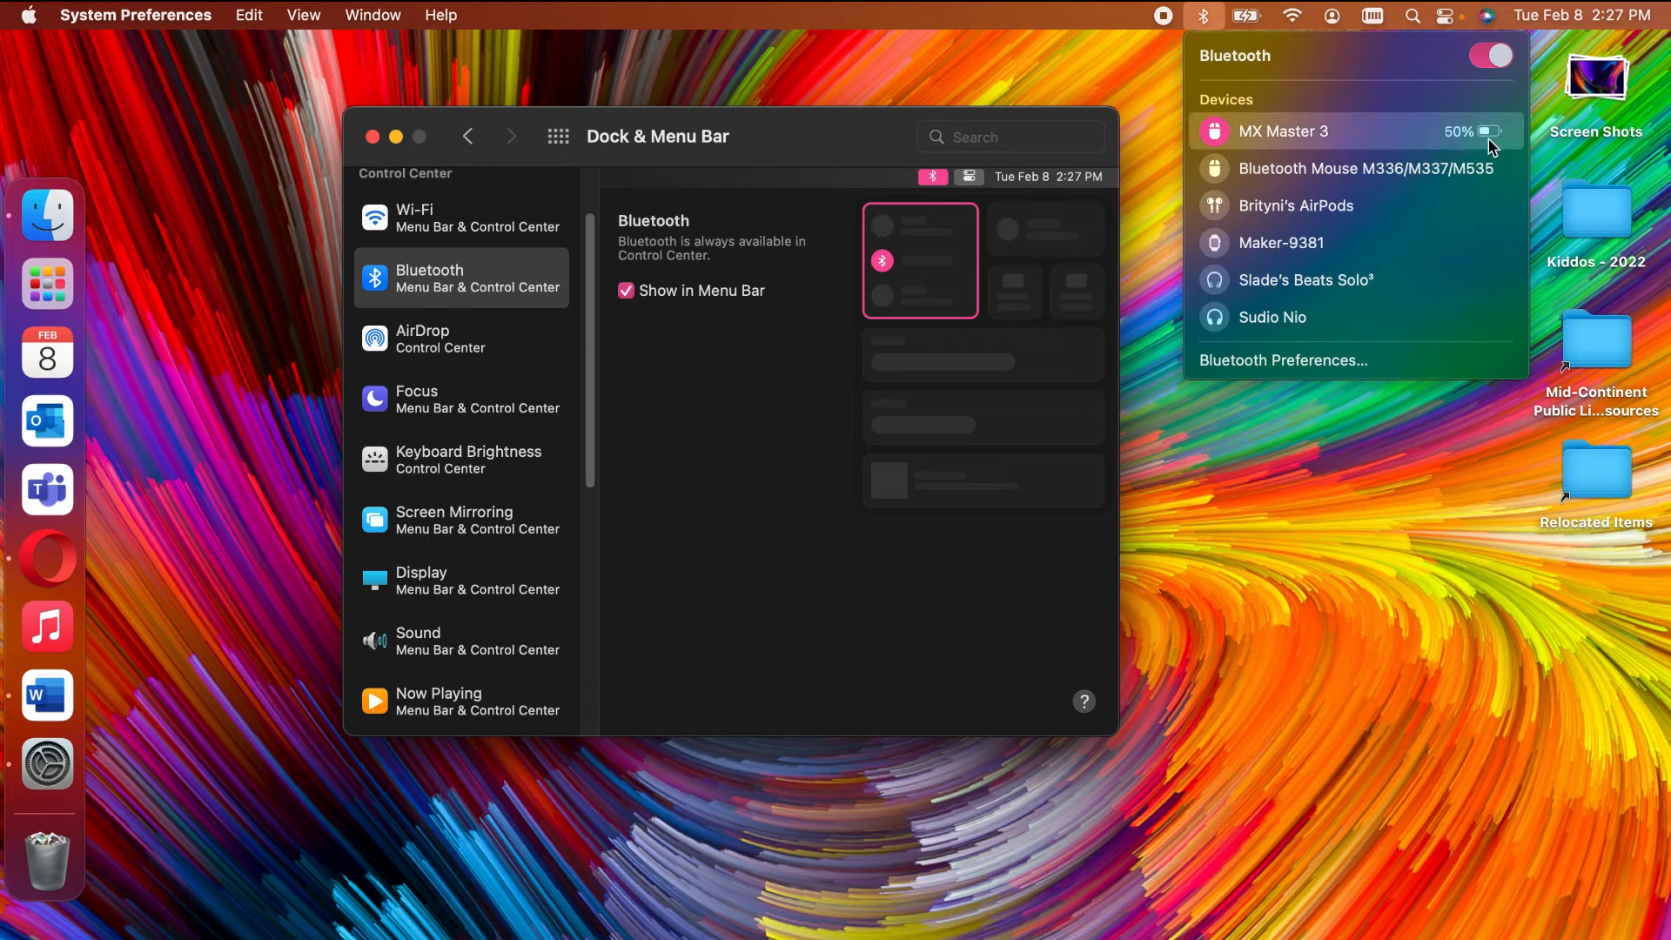
pyautogui.click(1205, 18)
pyautogui.click(707, 292)
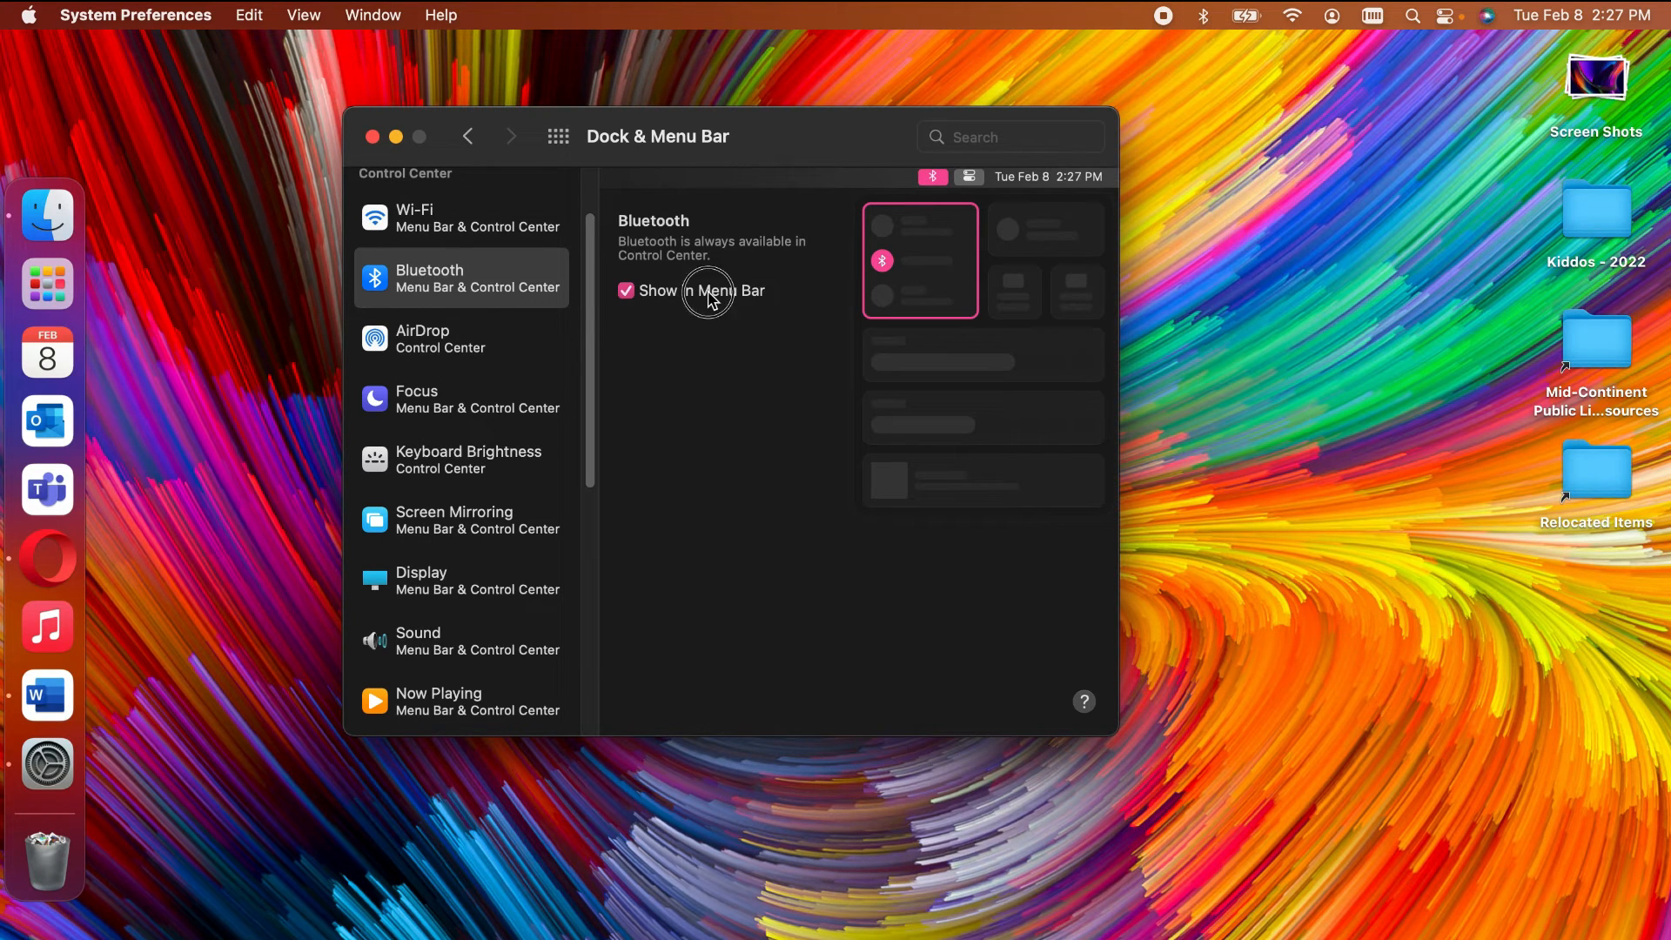
# Step: View the AirDrop options and turn off Show in Menu Bar for Focus
pyautogui.click(461, 345)
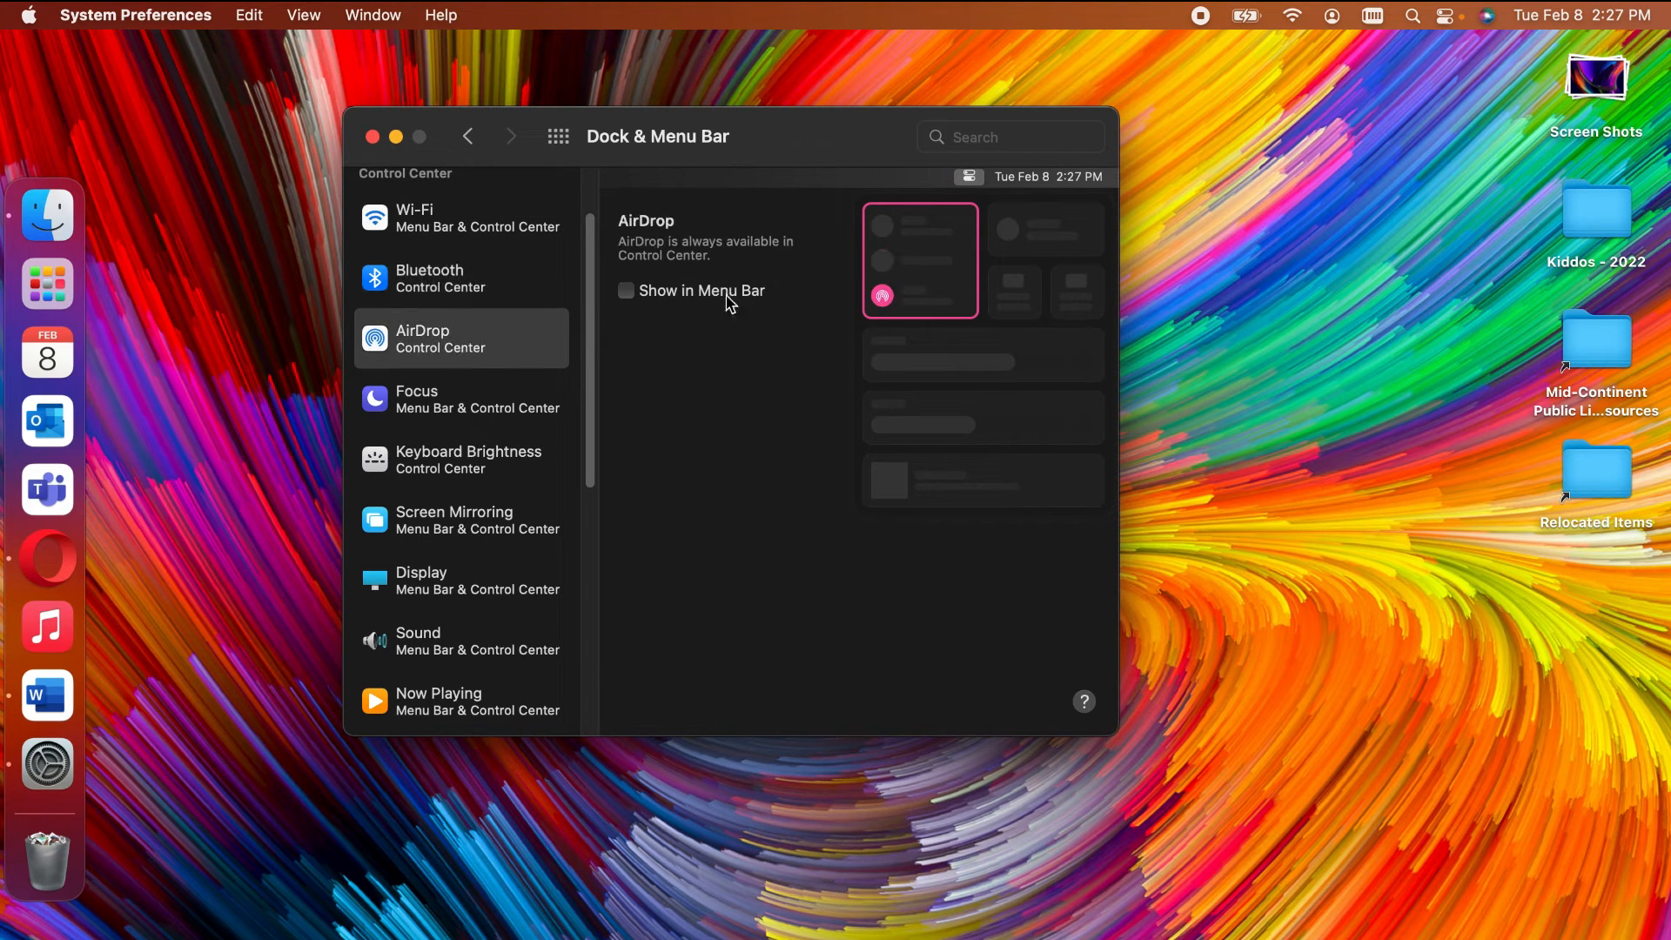
pyautogui.click(461, 411)
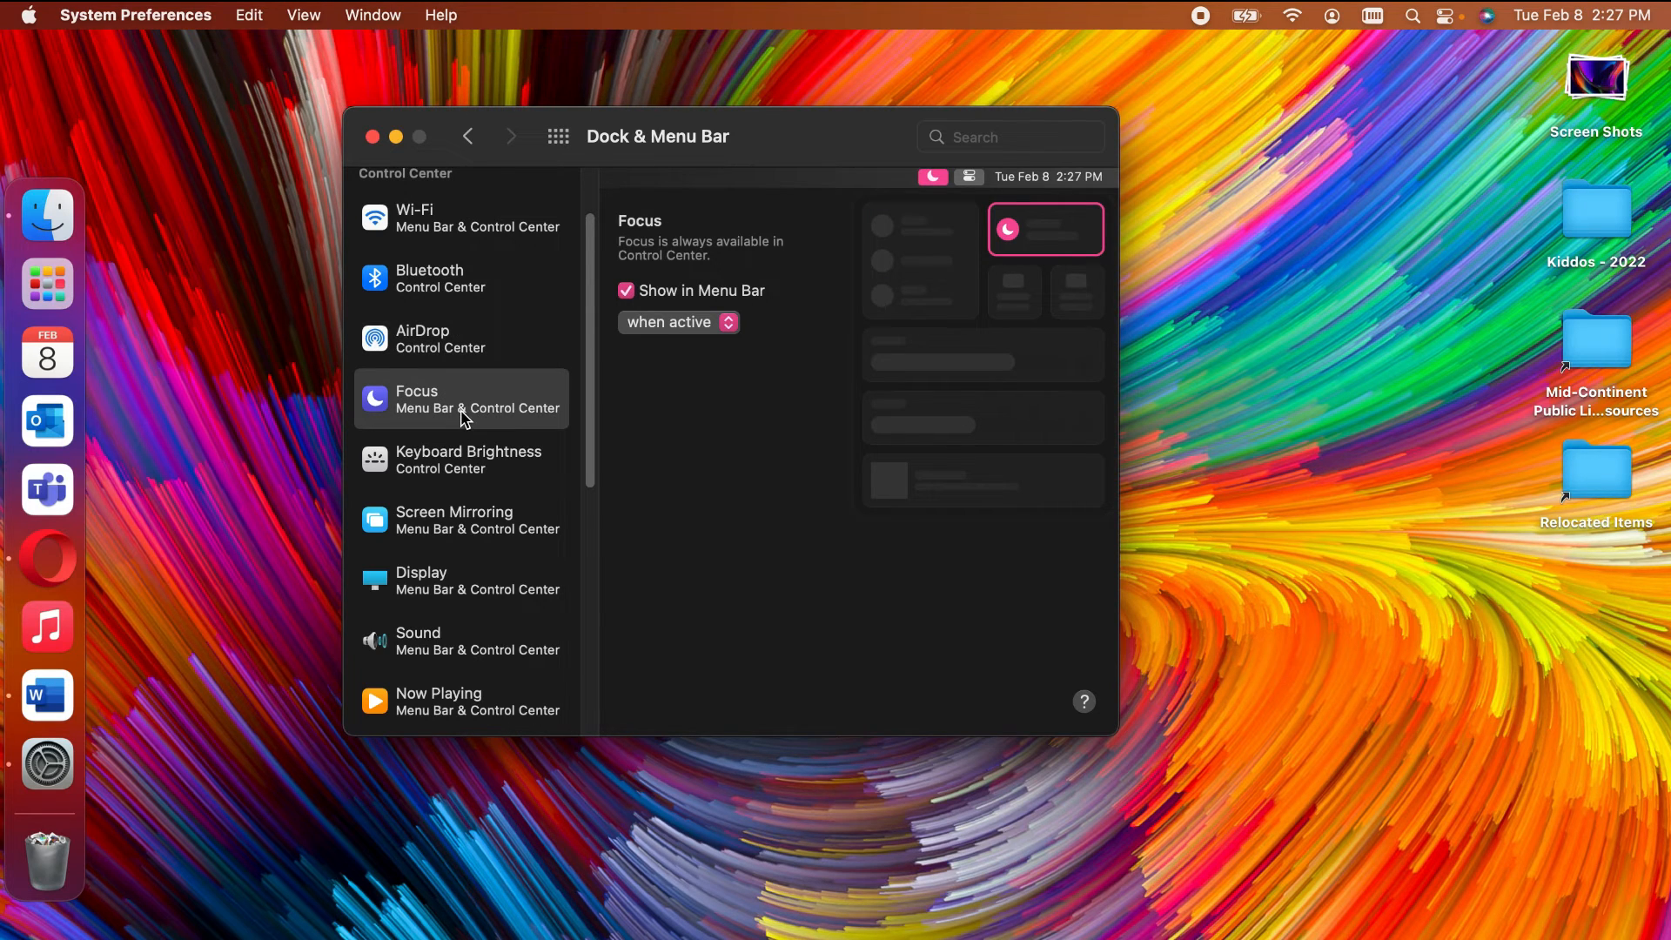
pyautogui.click(751, 293)
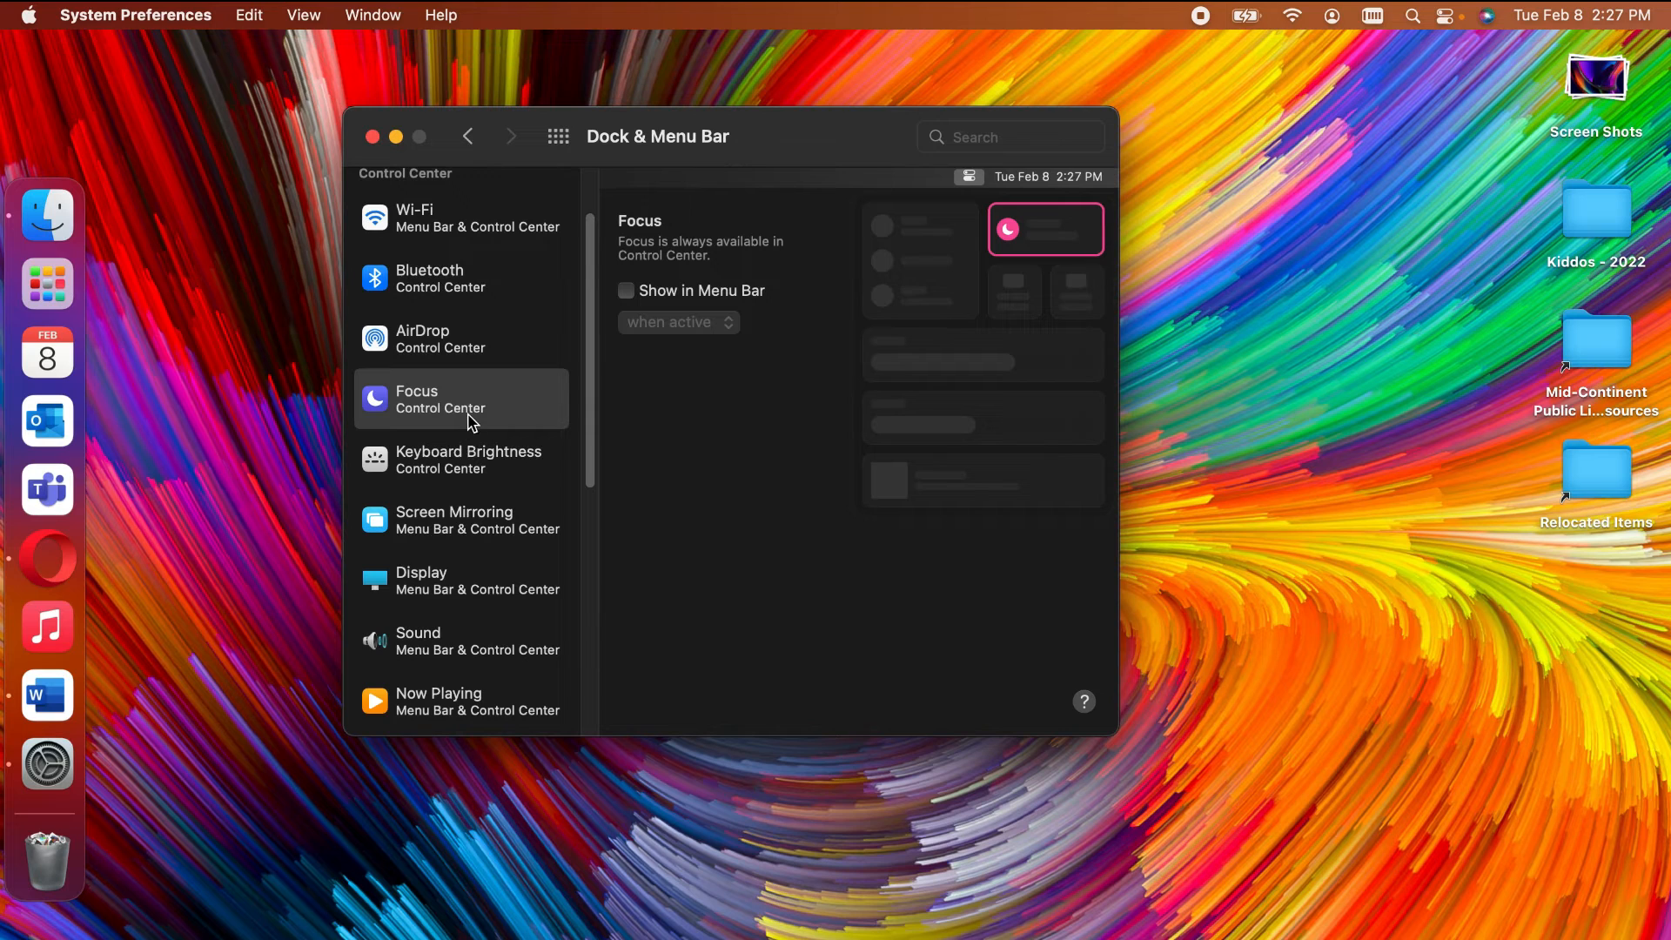
# Step: View the Keyboard Brightness options and turn off Show in Menu Bar for Screen Mirroring and Display
pyautogui.scroll(-2, 471, 422)
pyautogui.click(464, 362)
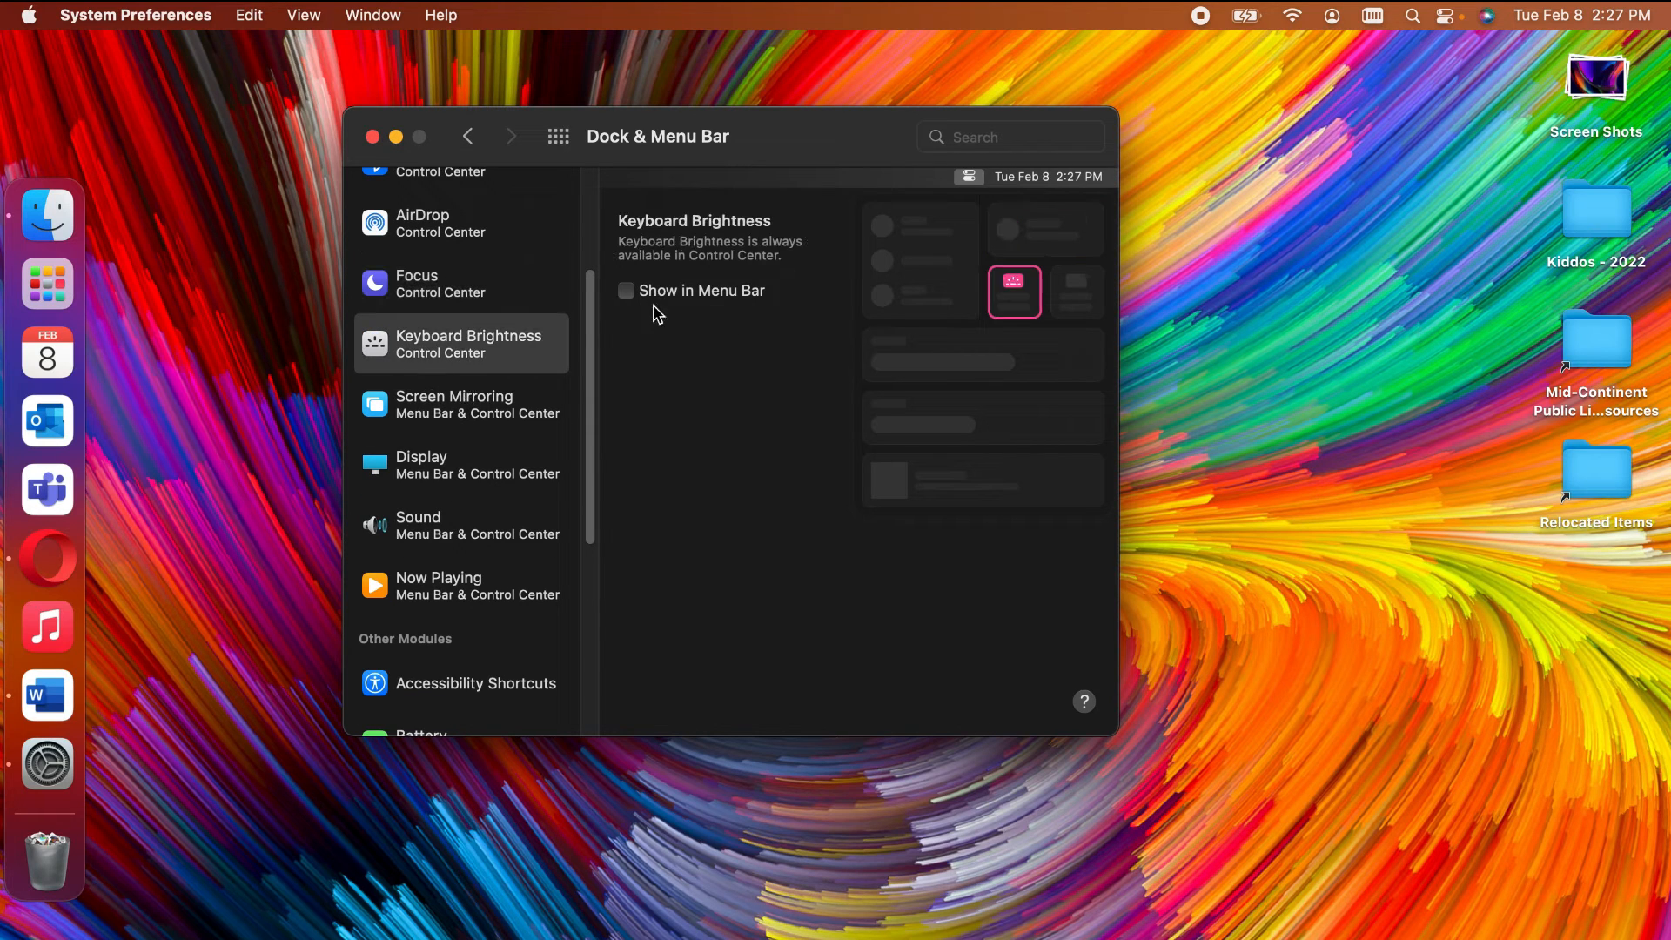
pyautogui.click(455, 410)
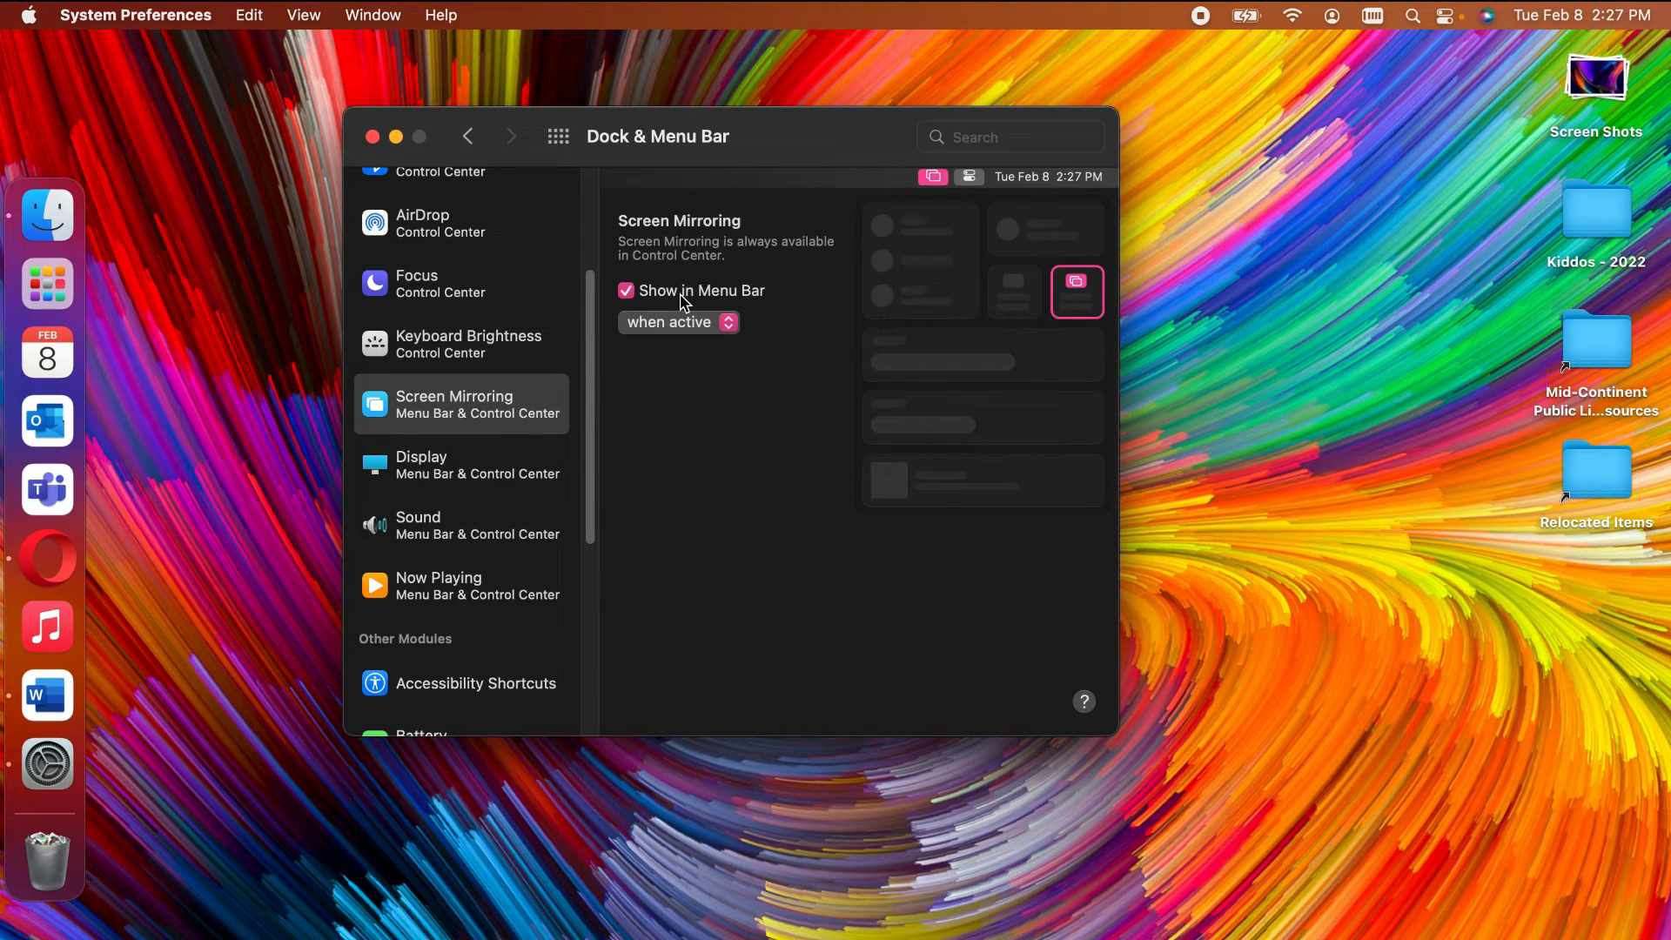
pyautogui.click(684, 295)
pyautogui.click(467, 474)
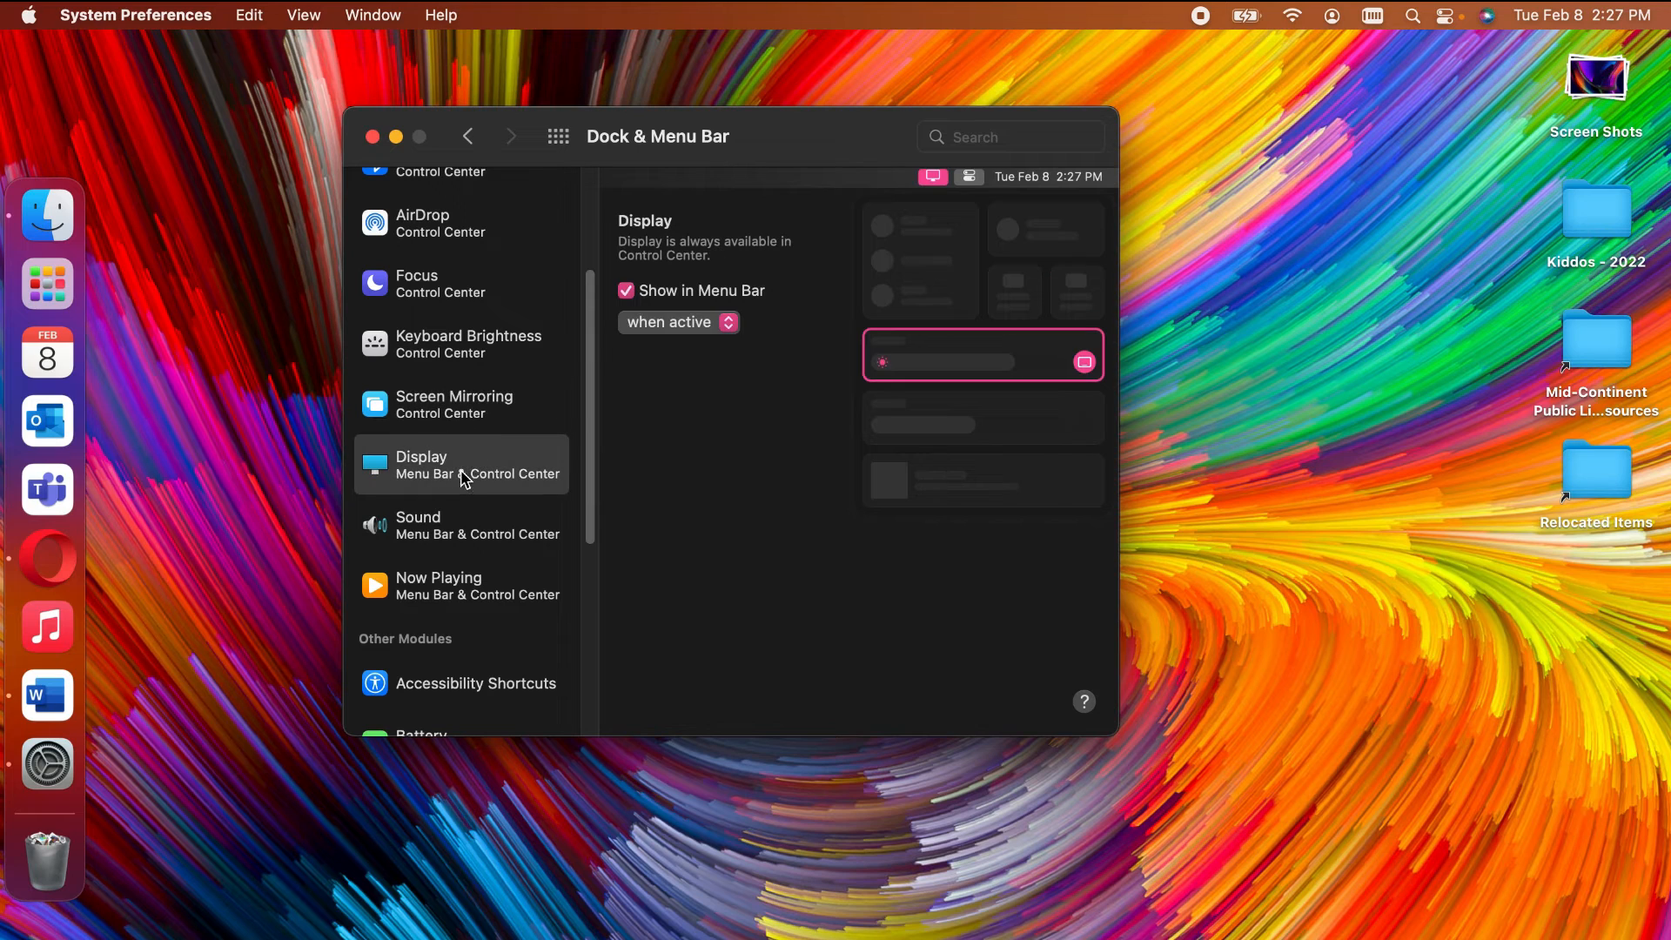
pyautogui.click(688, 293)
# Step: Set Sound's menu bar visibility to always, and turn off its Show in Menu Bar option
pyautogui.scroll(-2, 391, 461)
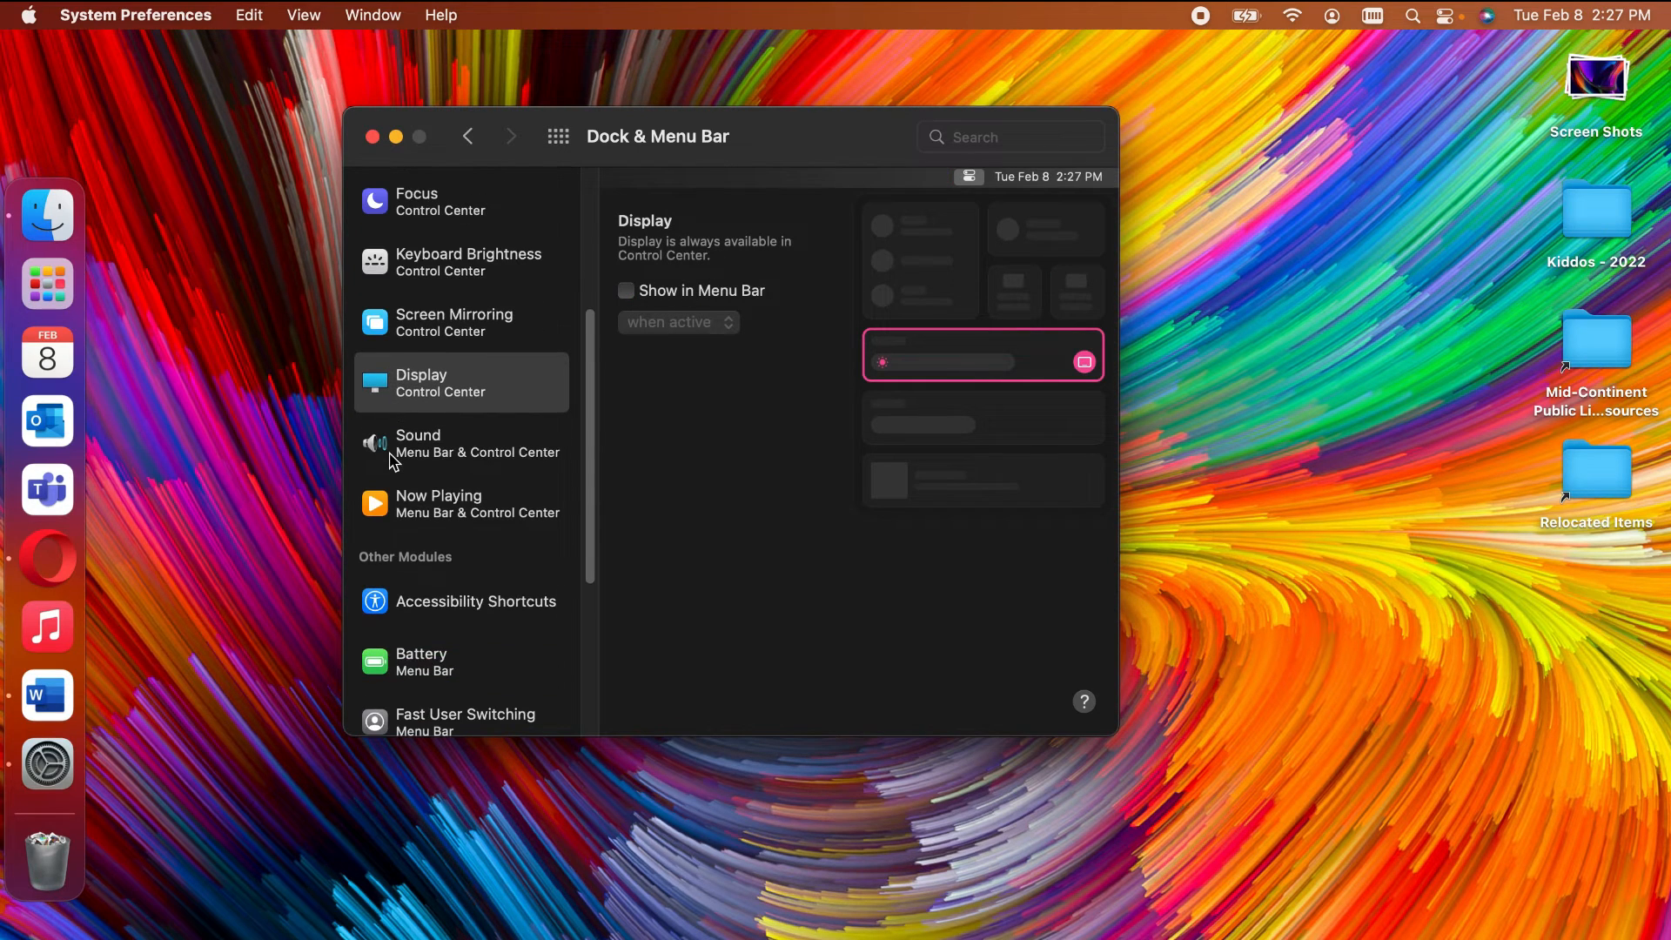
pyautogui.click(483, 441)
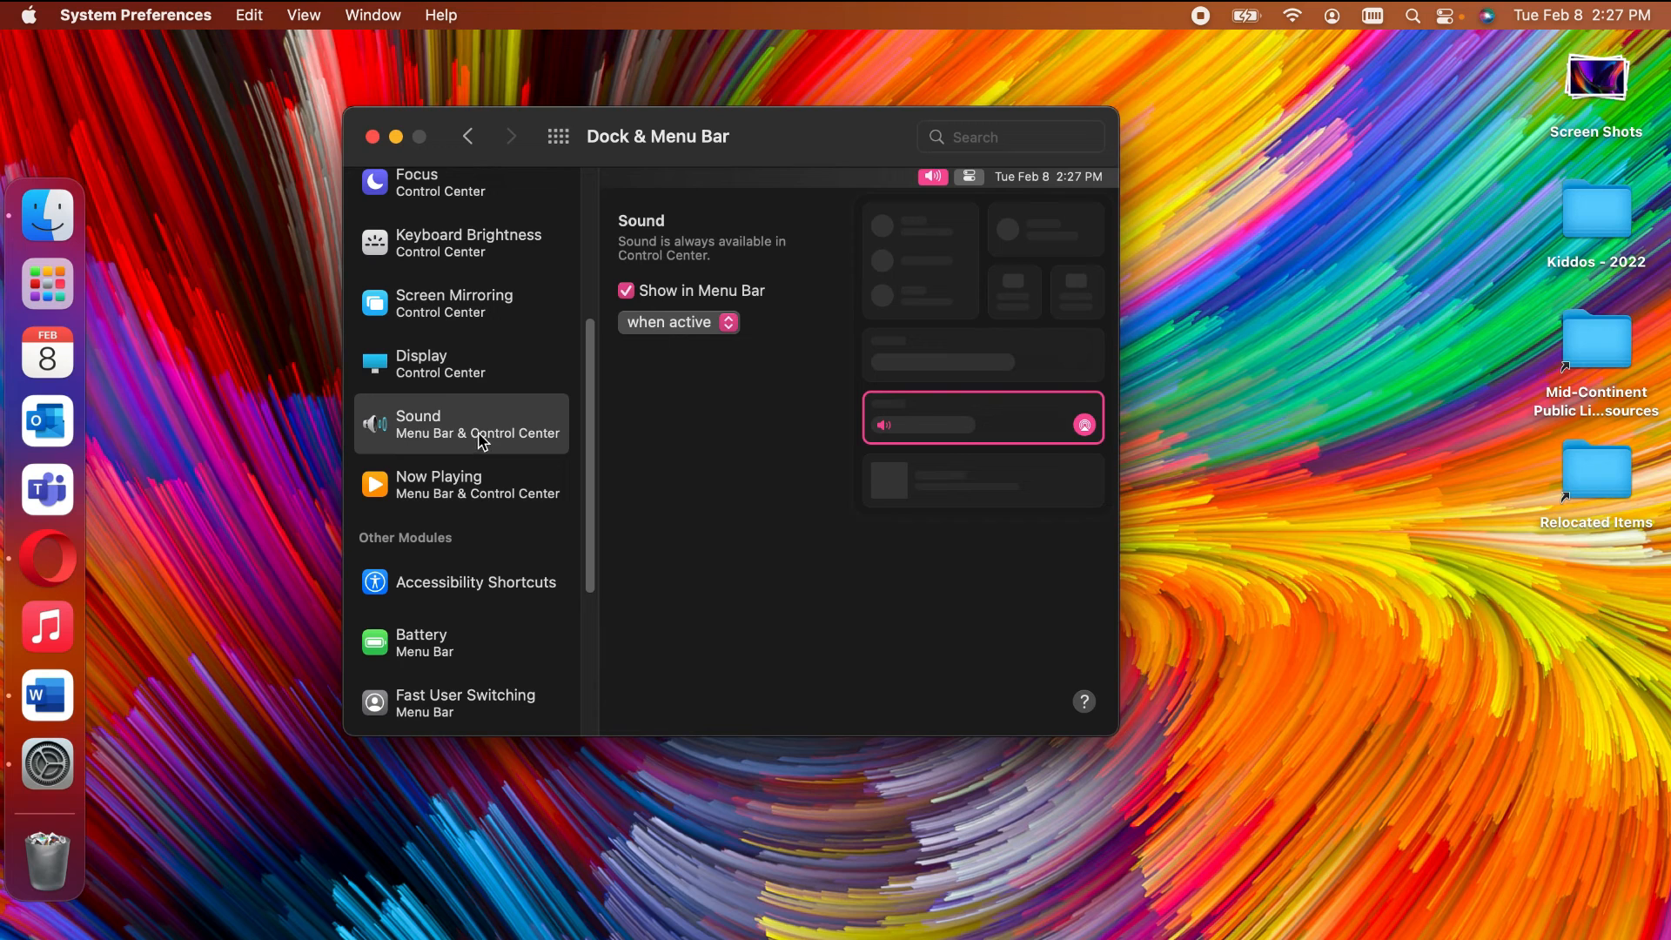
pyautogui.click(730, 323)
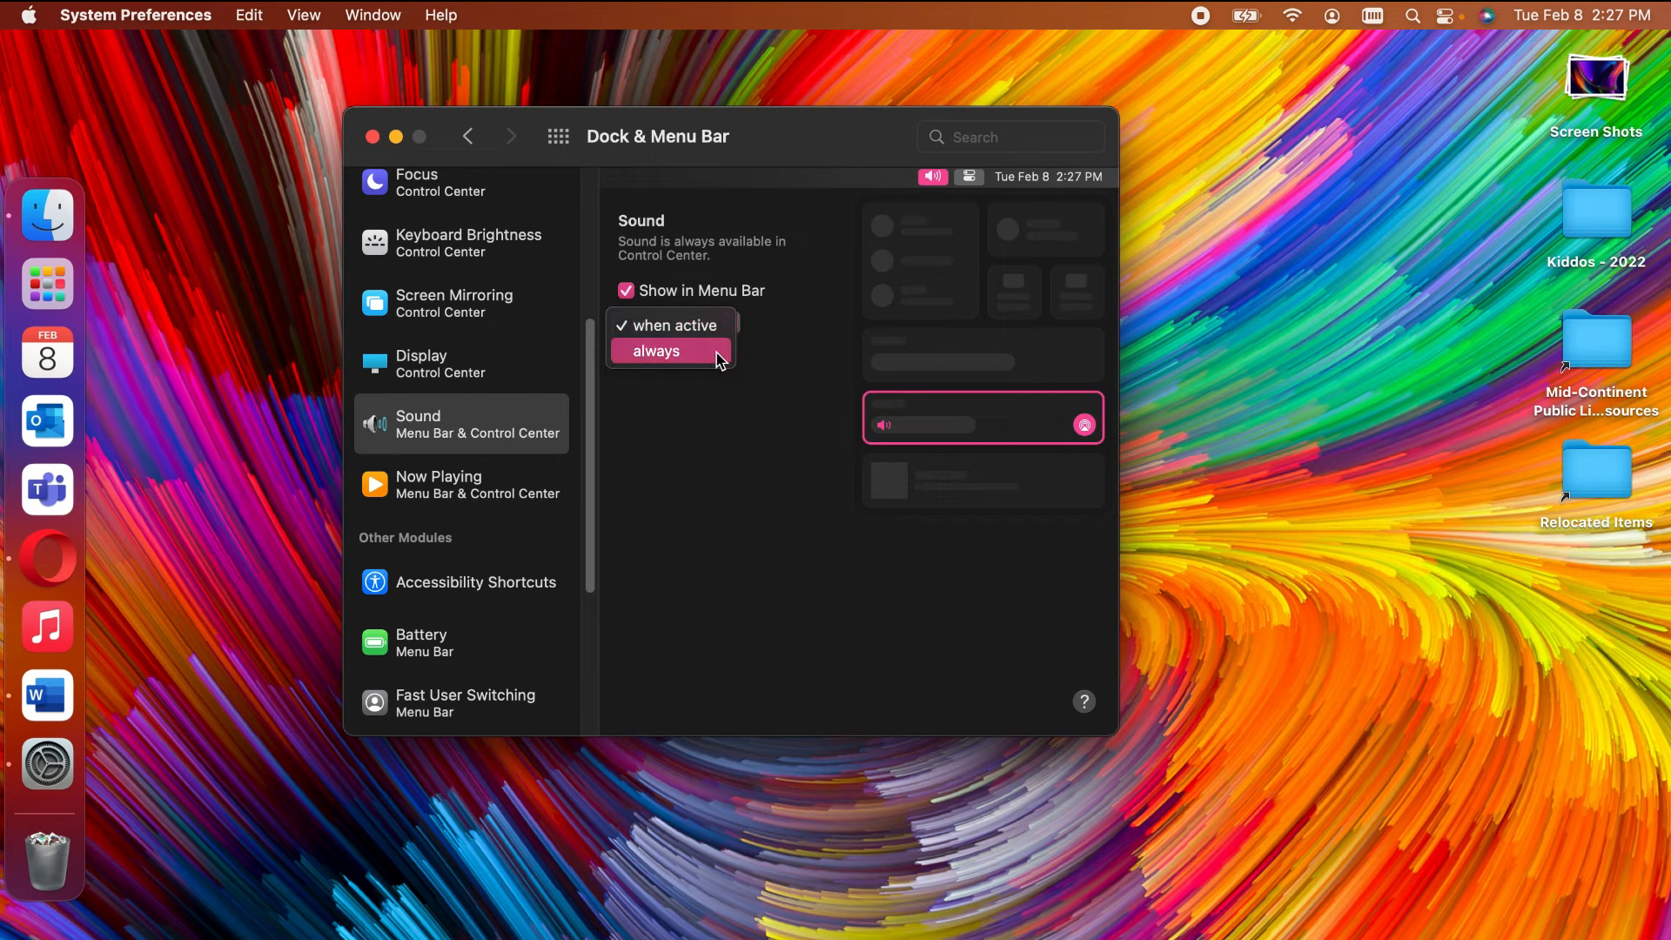
pyautogui.click(720, 361)
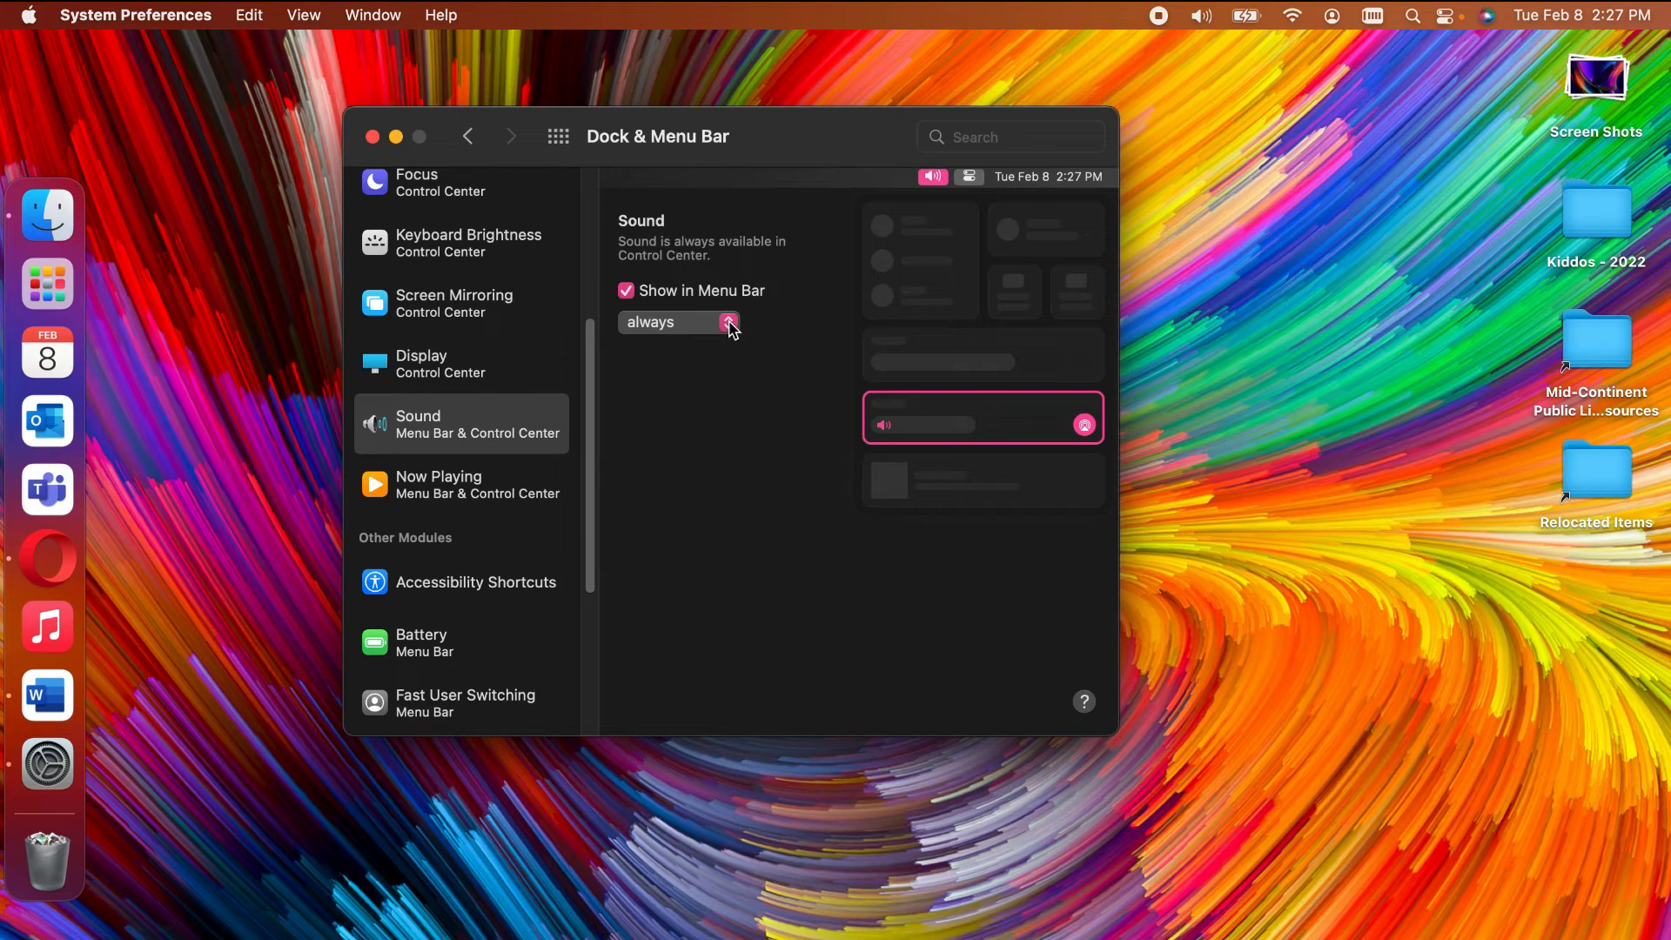
pyautogui.click(723, 291)
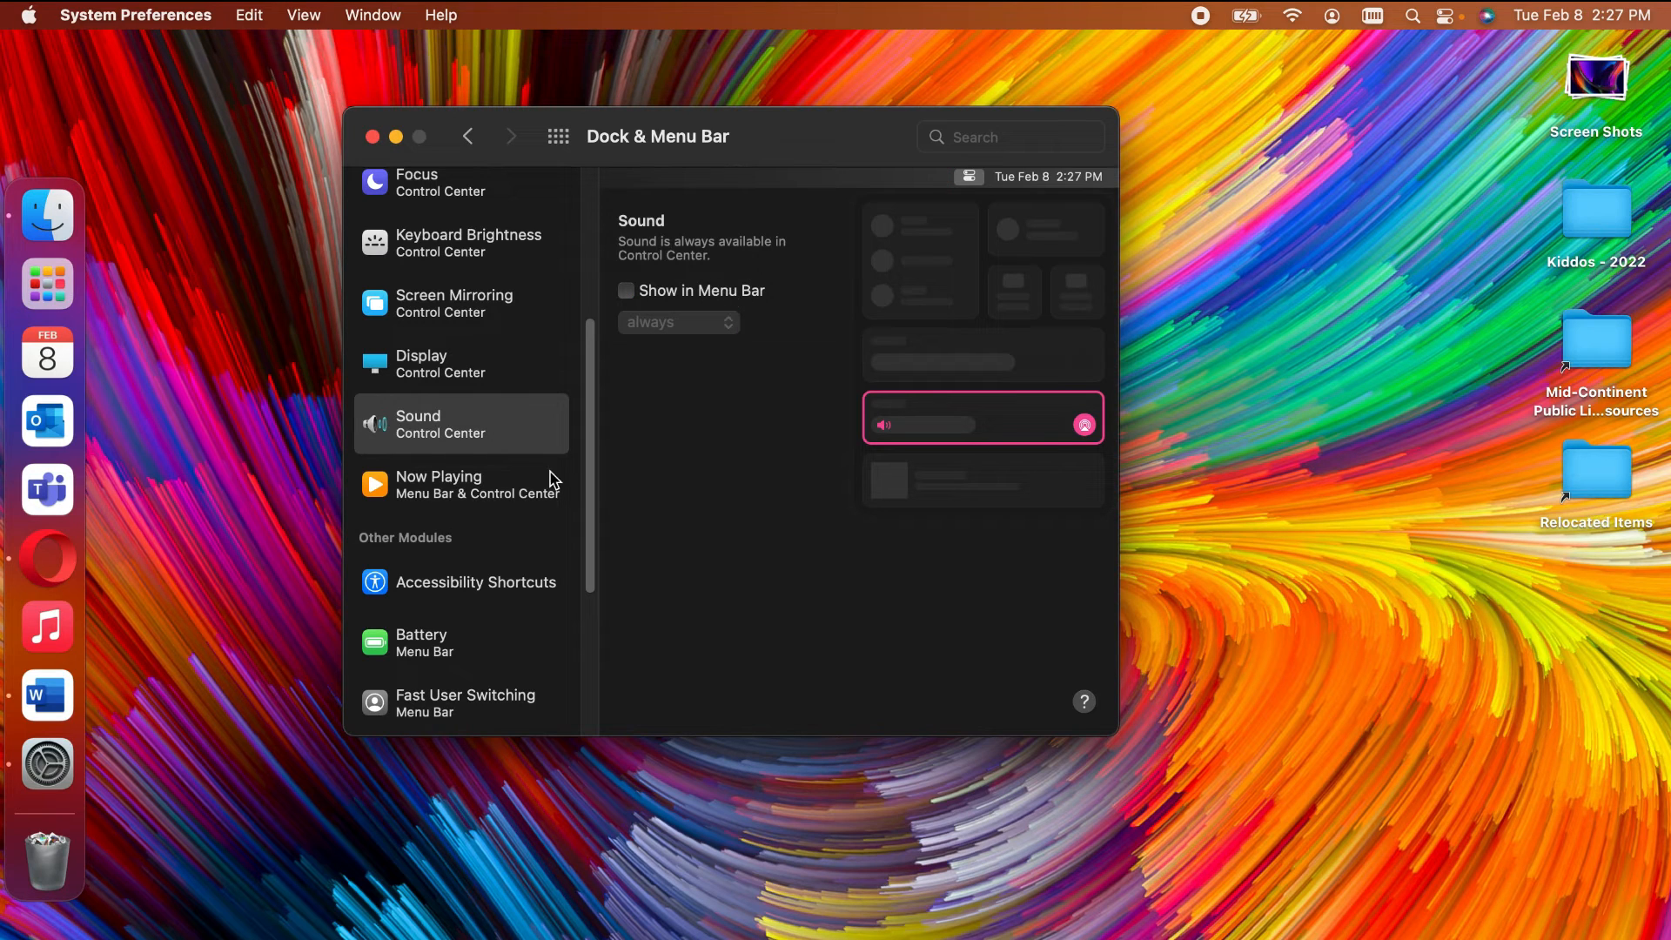
# Step: Turn off Show in Menu Bar for Now Playing and look through the module list down to Other Modules
pyautogui.click(488, 488)
pyautogui.click(754, 294)
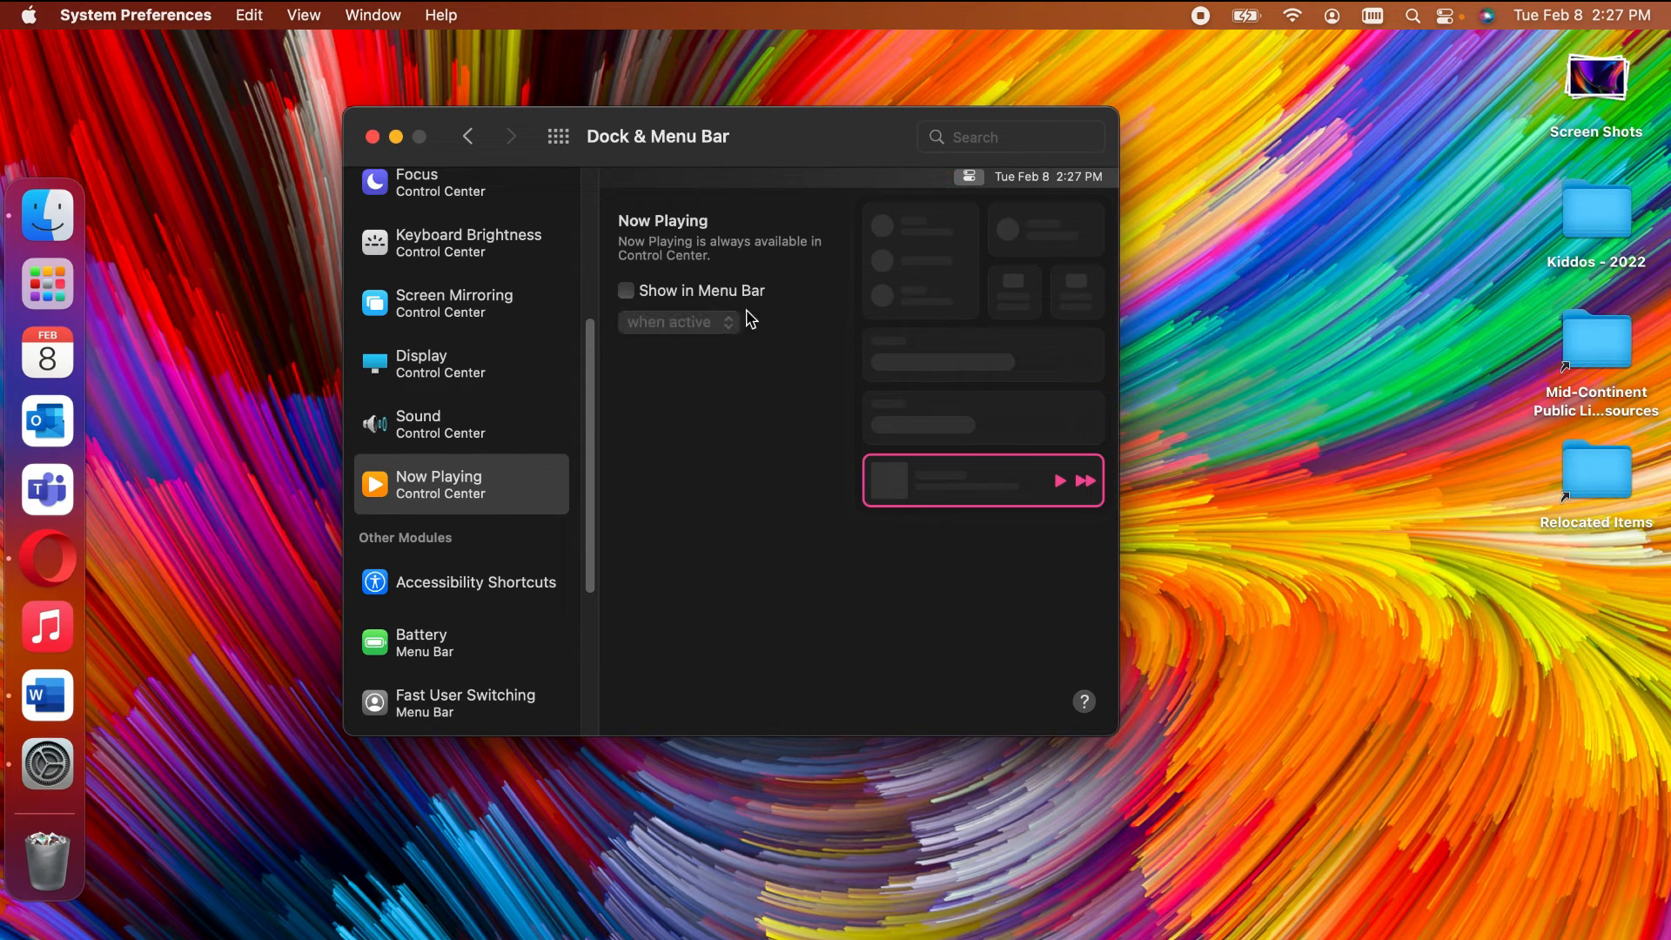
pyautogui.scroll(5, 480, 413)
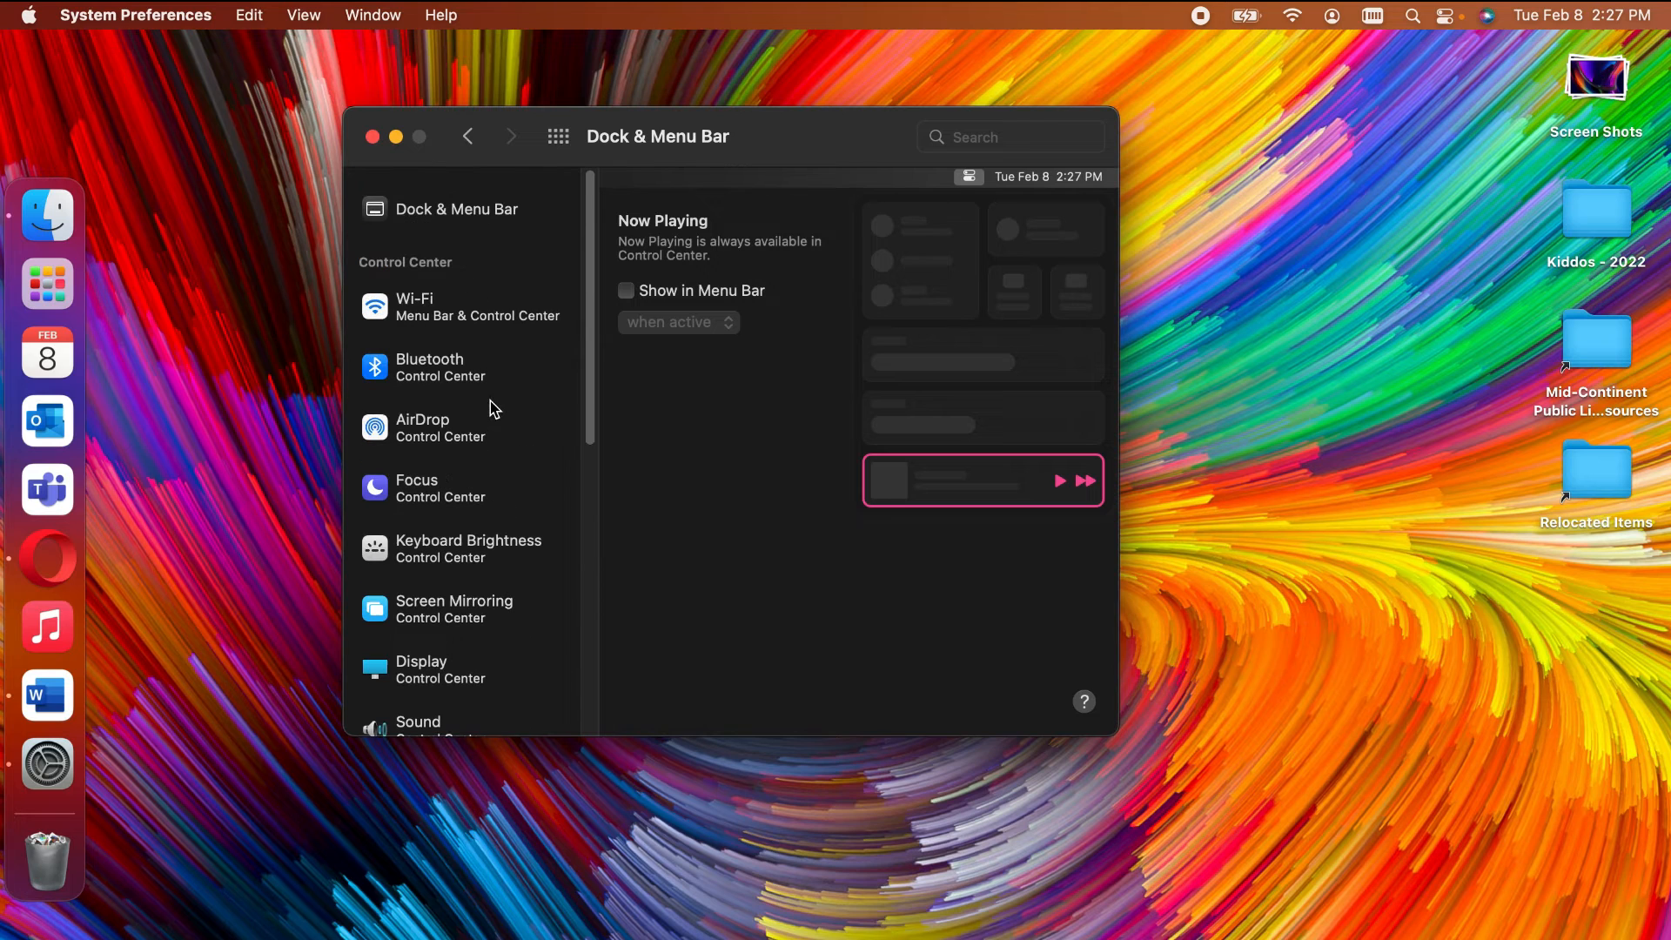
pyautogui.scroll(-5, 451, 467)
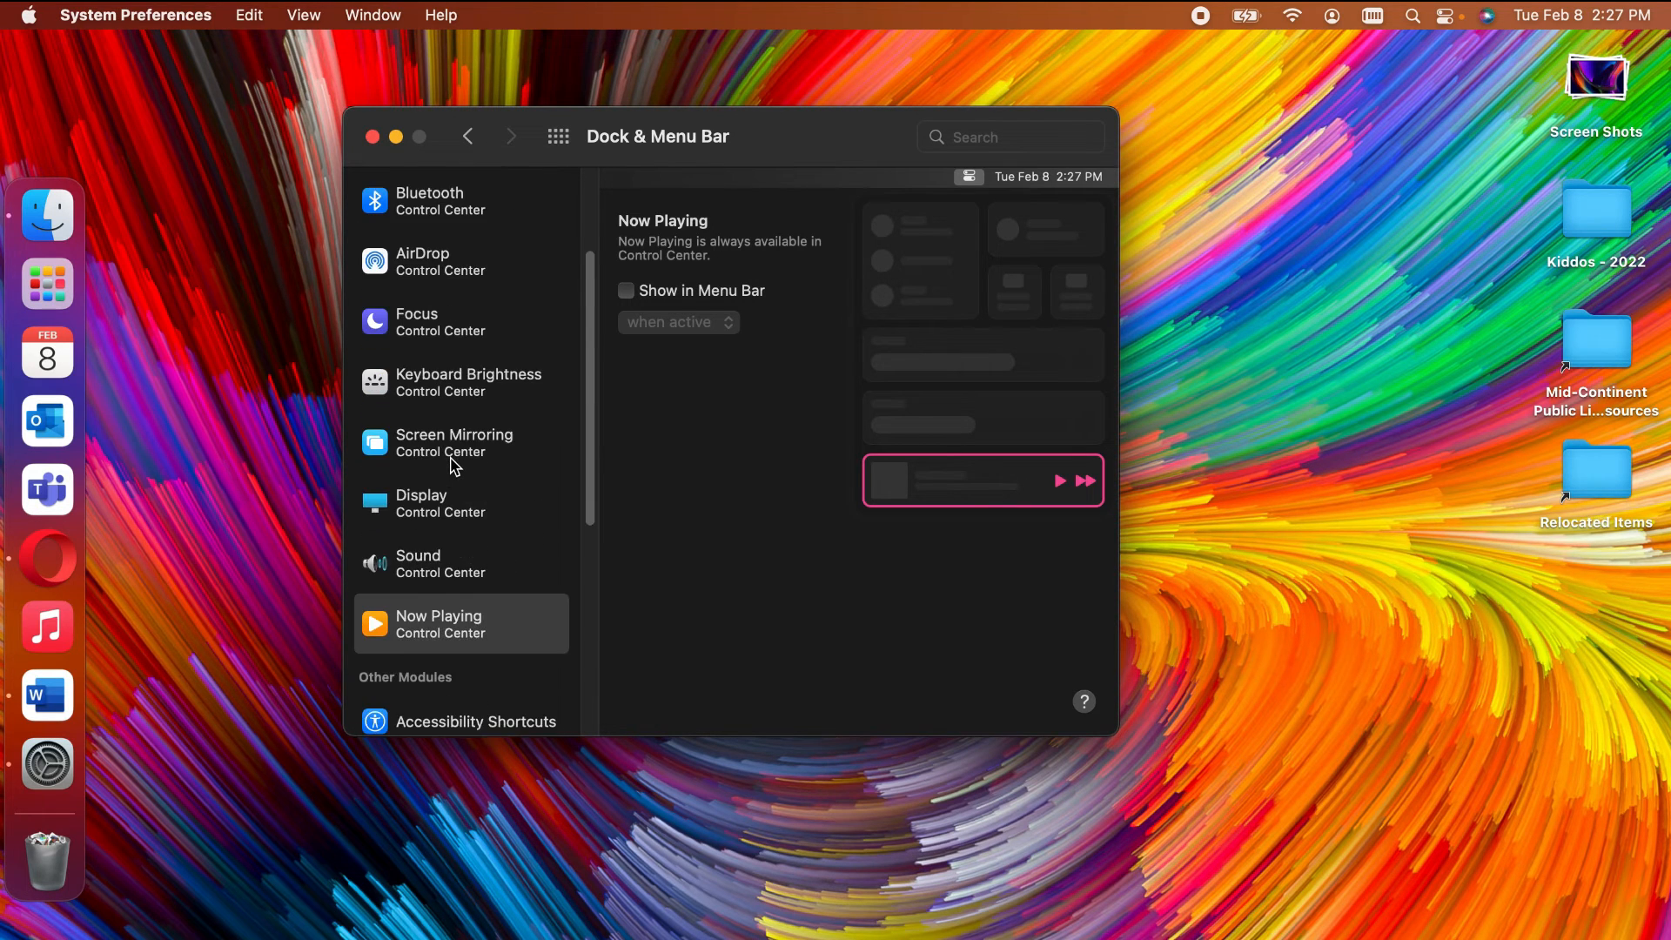
pyautogui.scroll(-4, 452, 467)
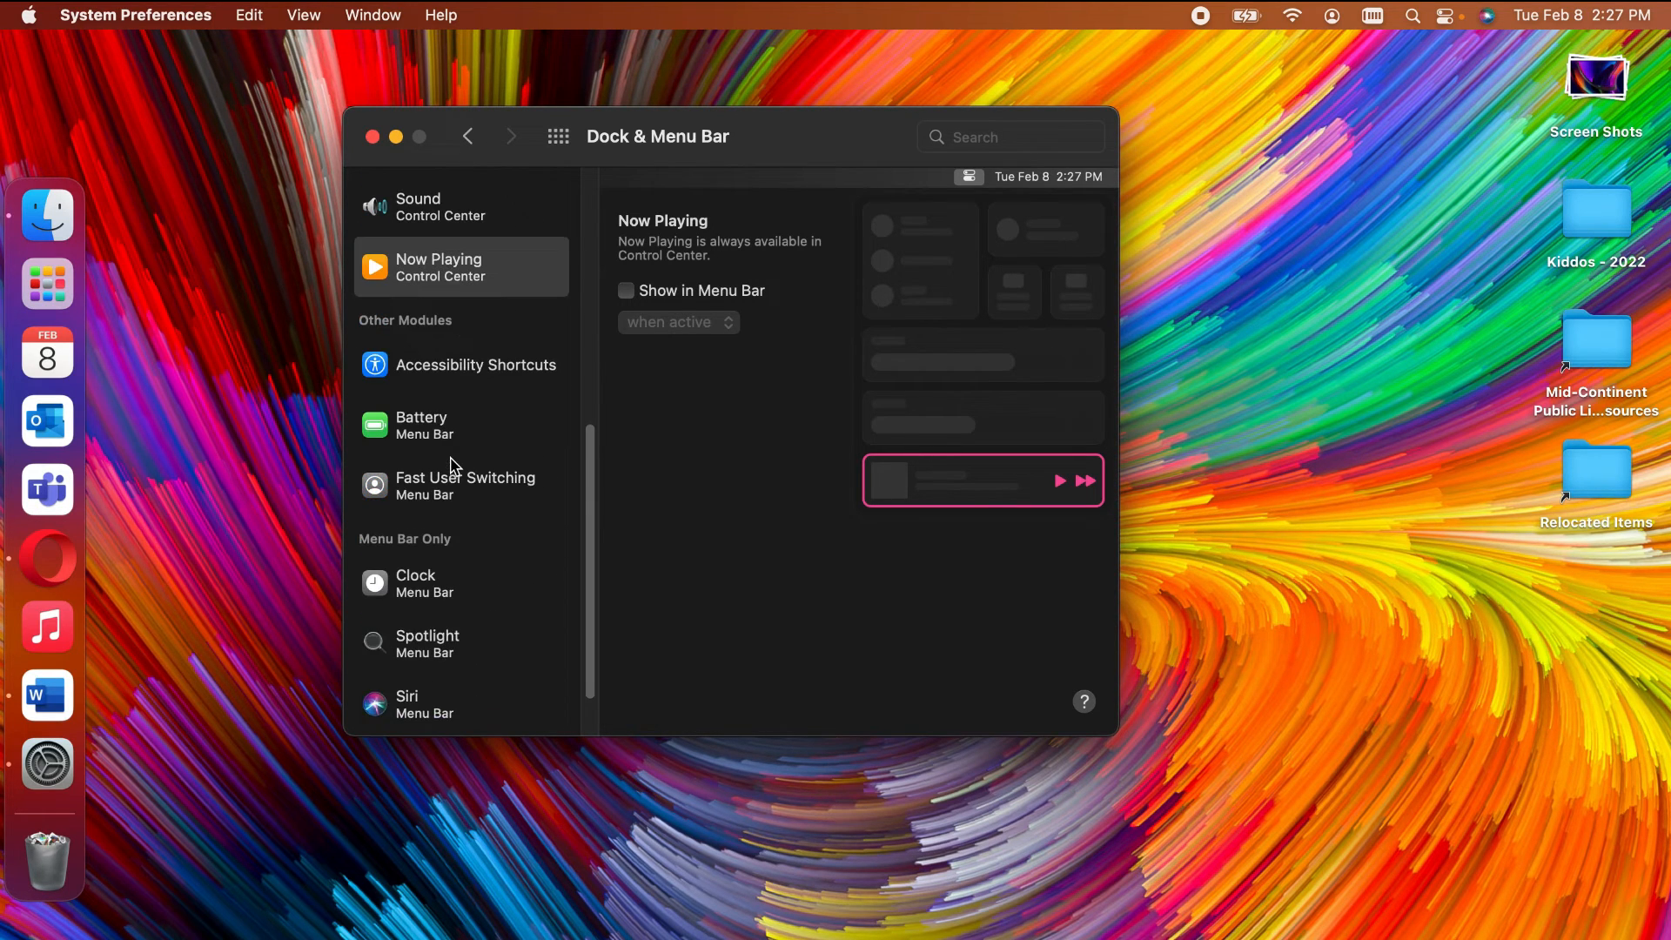
pyautogui.scroll(-1, 452, 467)
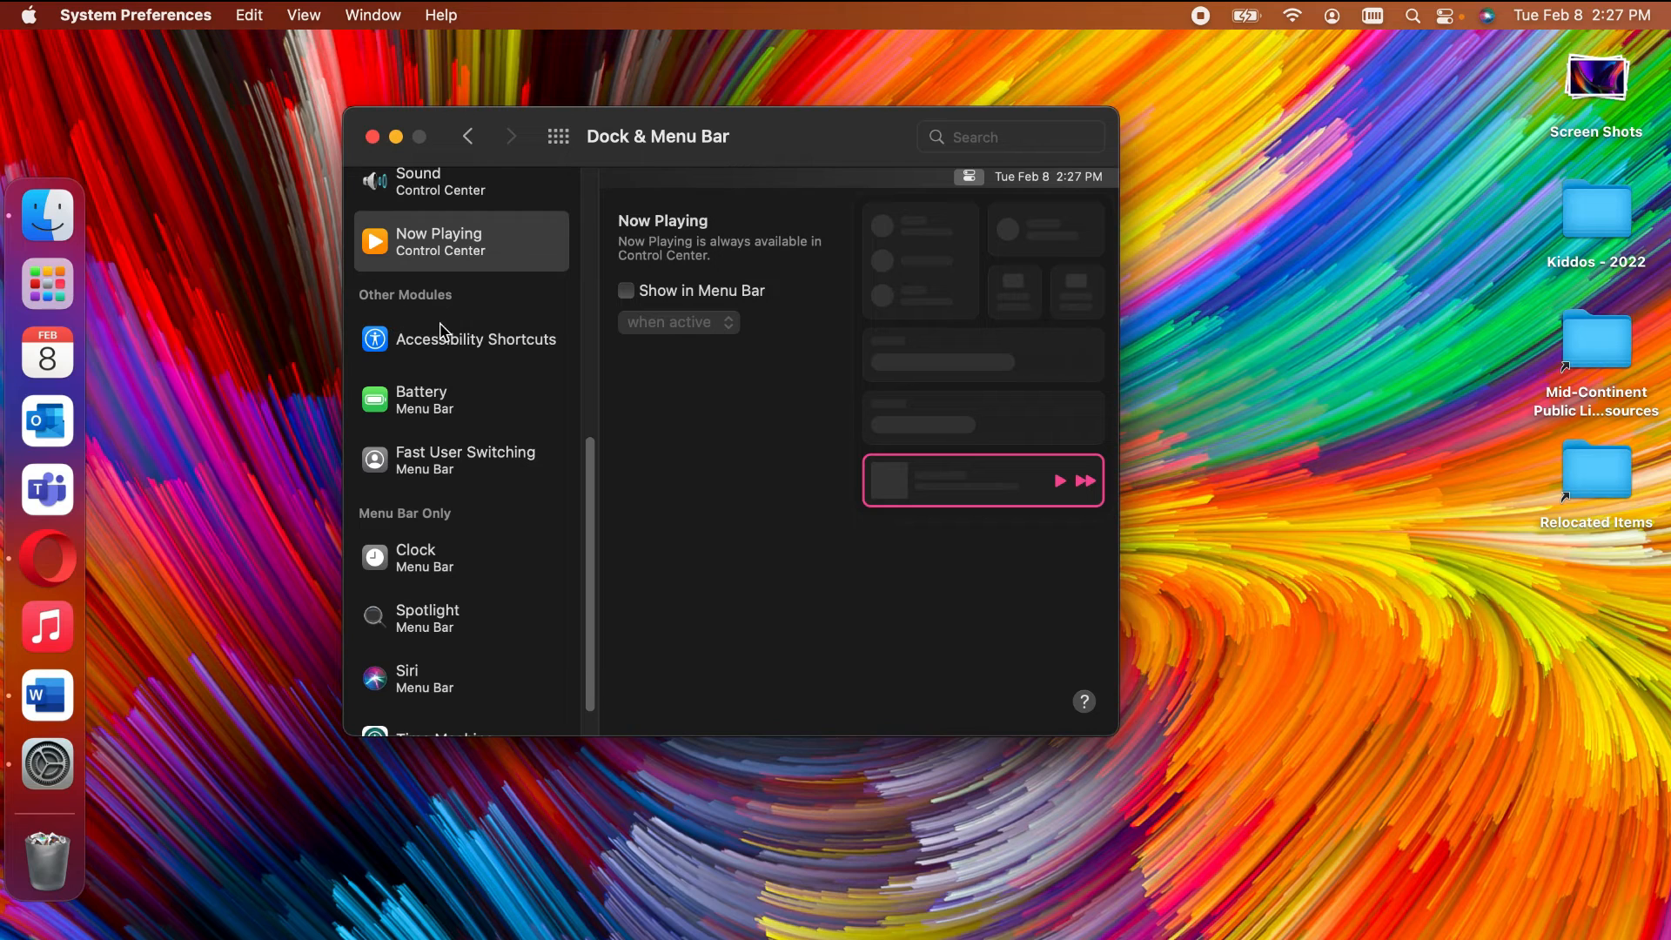
# Step: Demonstrate Show in Control Center for Accessibility Shortcuts and Battery by turning it on and back off for each
pyautogui.click(457, 343)
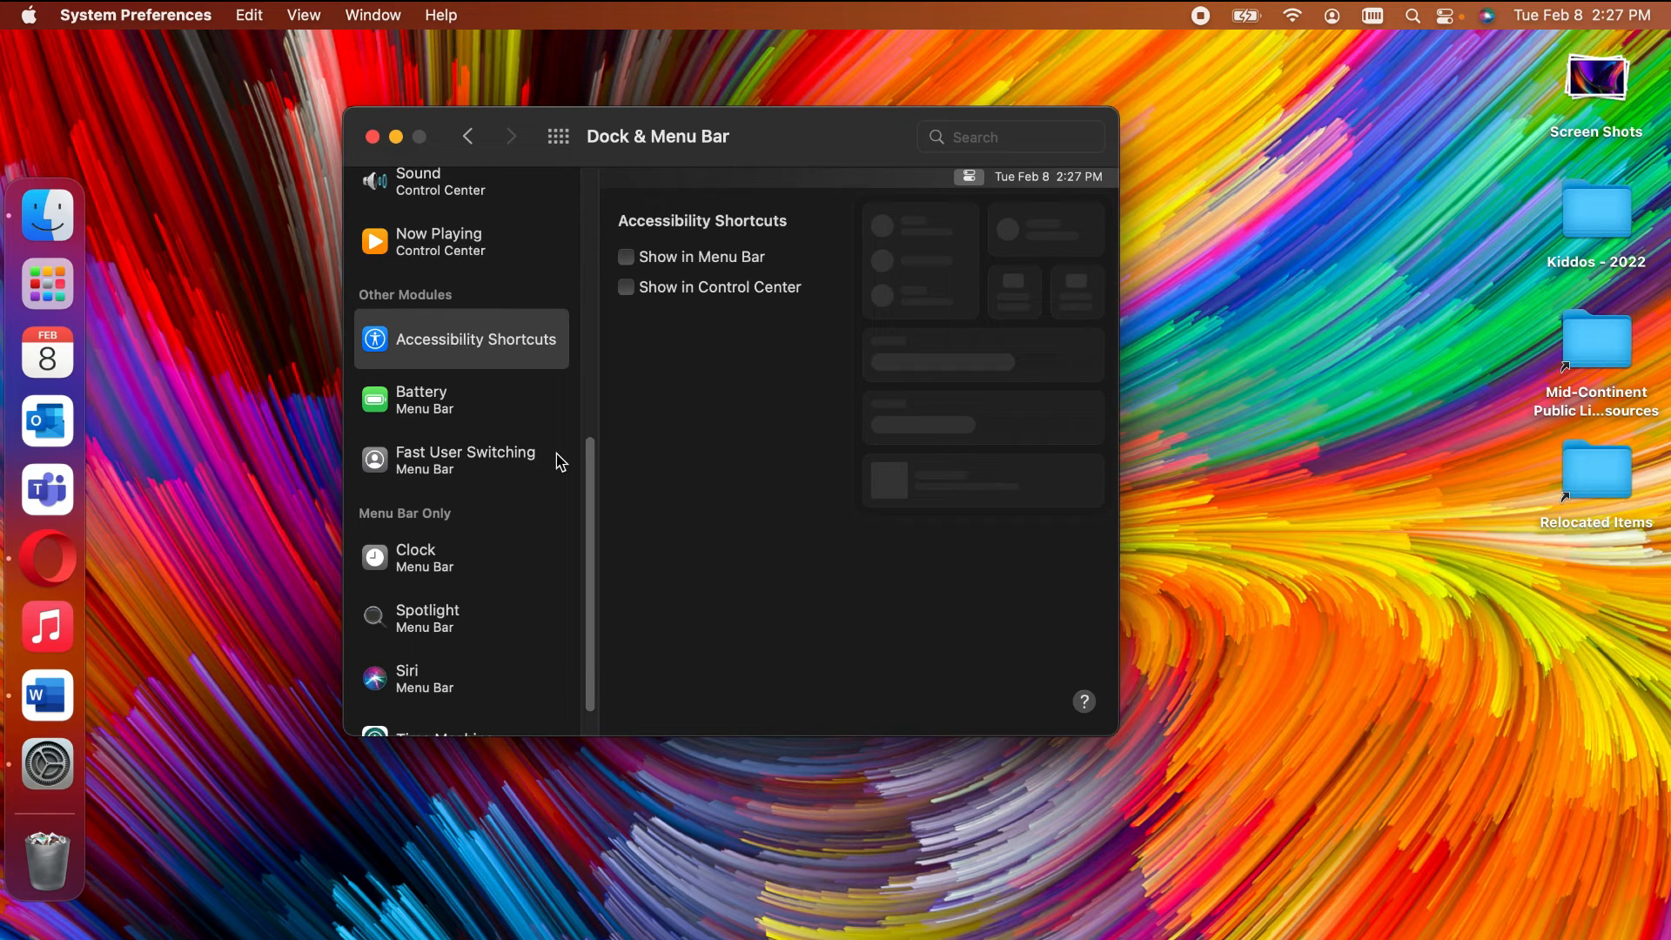
pyautogui.click(723, 289)
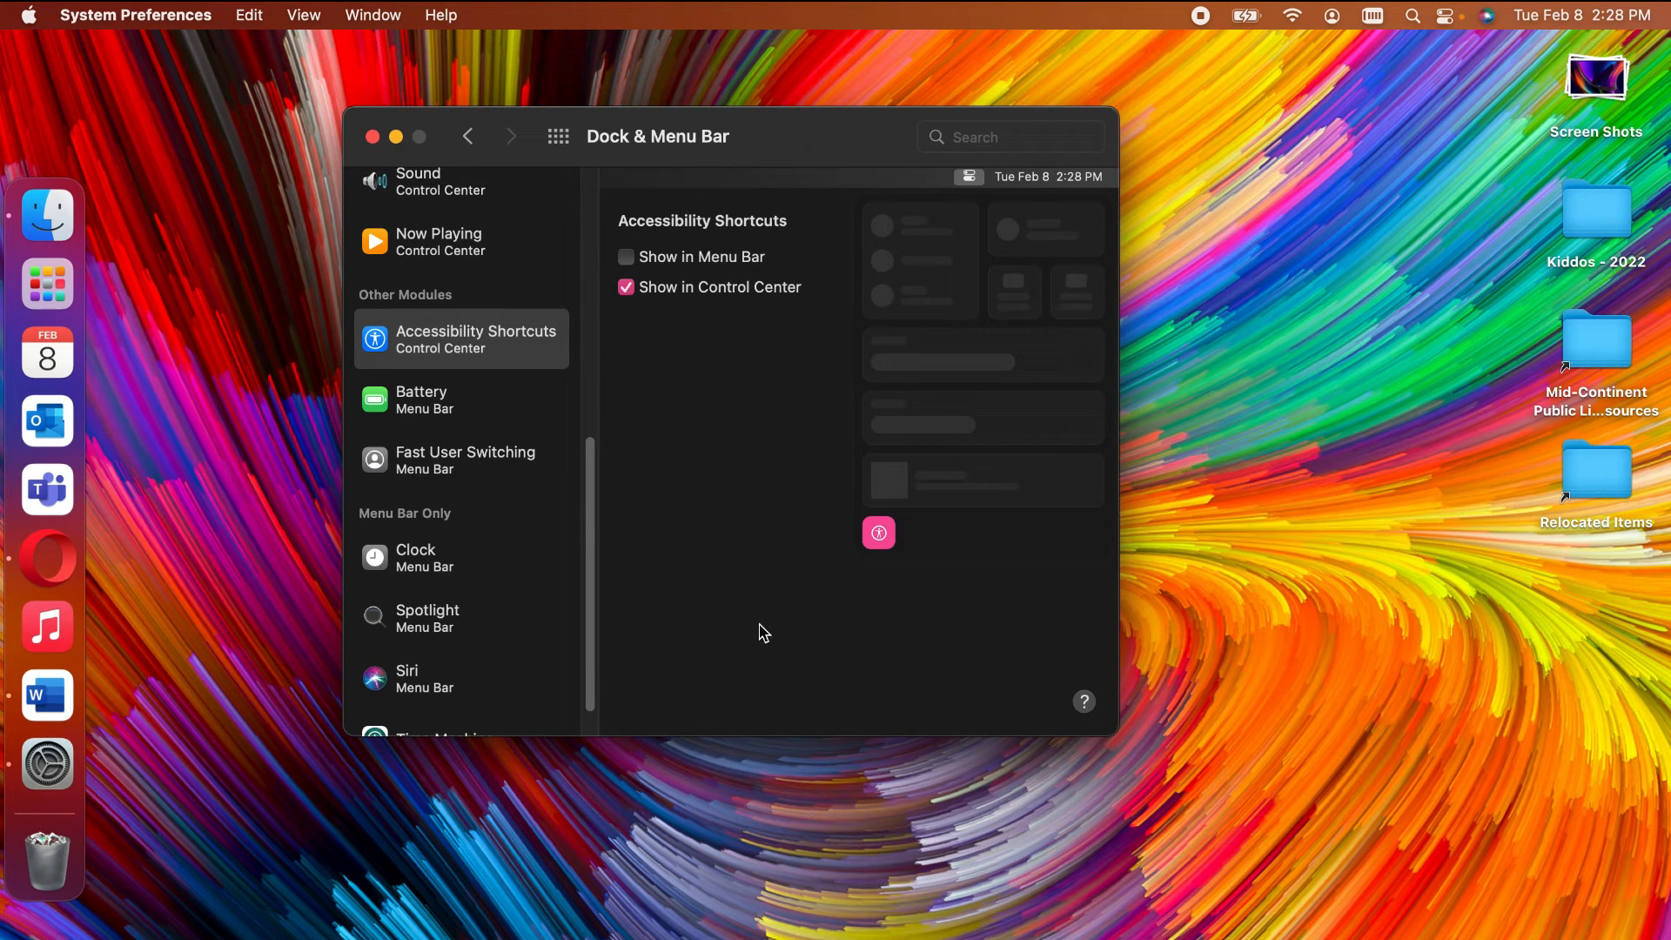
pyautogui.click(742, 296)
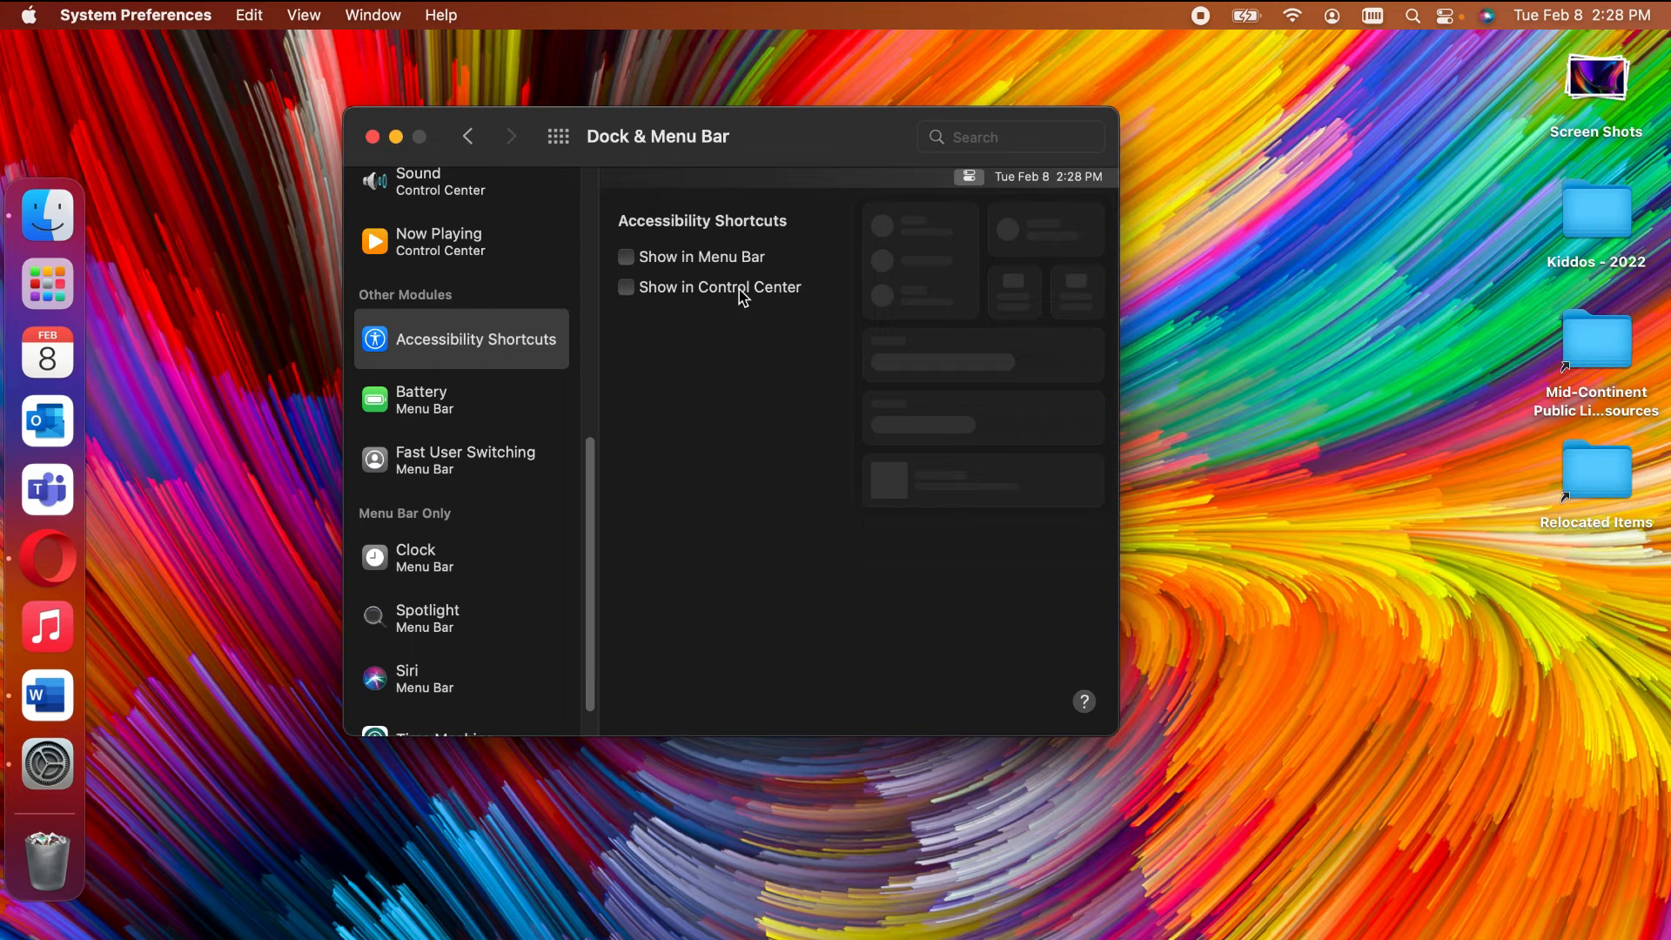
pyautogui.click(407, 425)
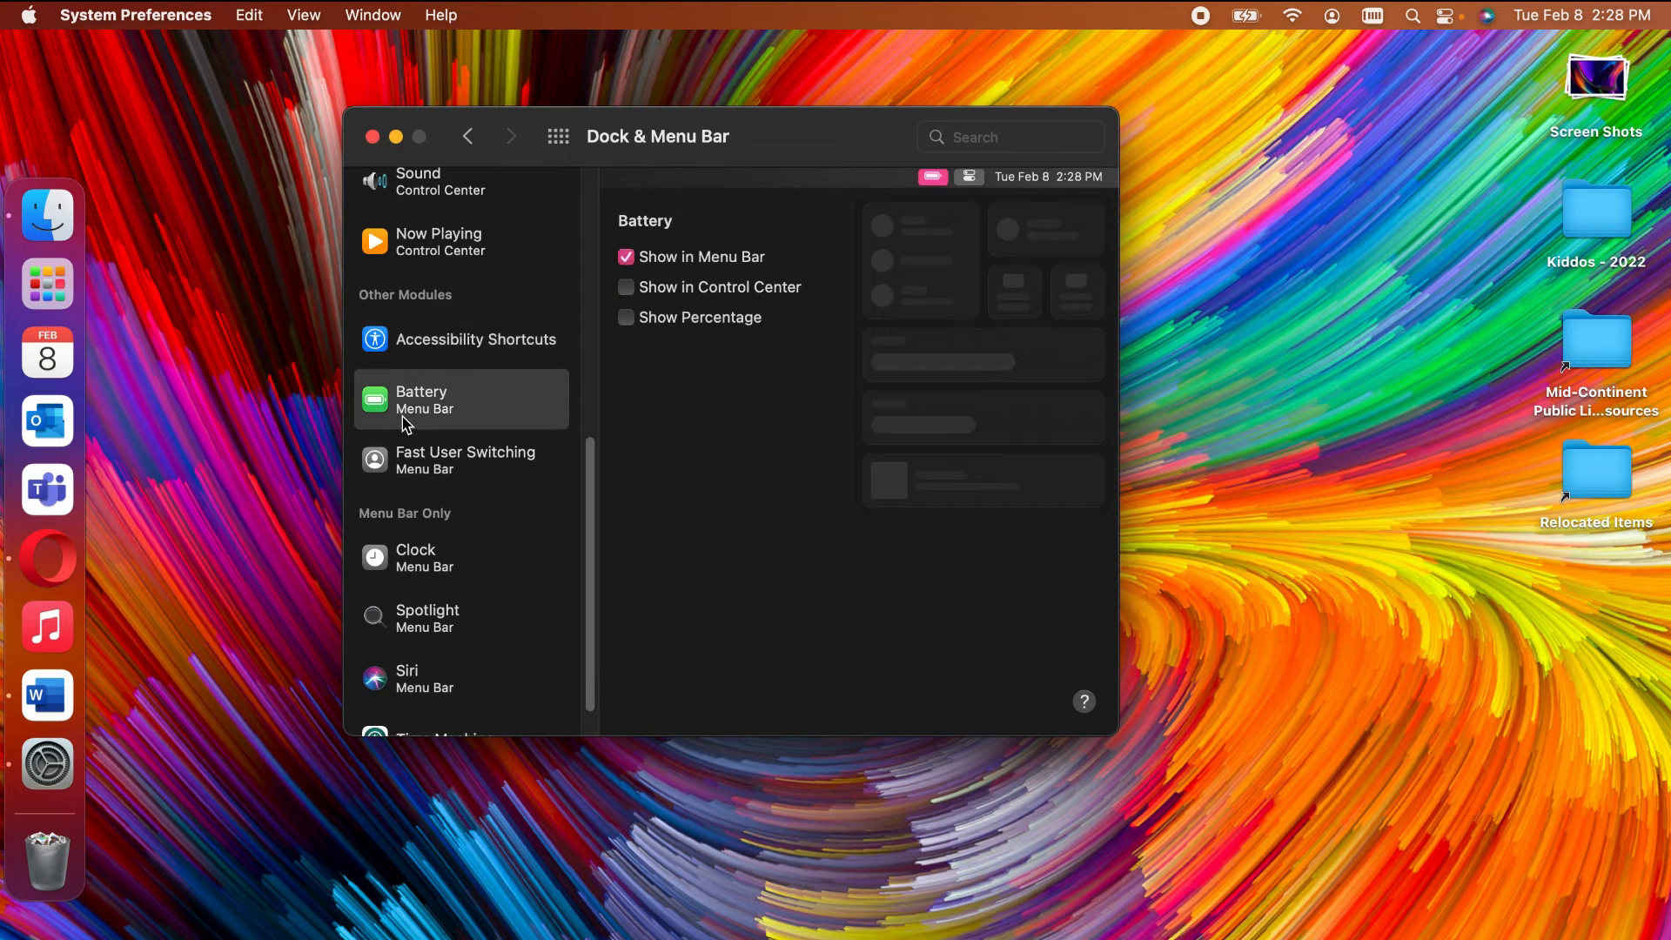
pyautogui.click(709, 294)
pyautogui.click(709, 296)
# Step: Try Fast User Switching in the Control Center, and leave it turned off for both the Control Center and the menu bar
pyautogui.click(457, 474)
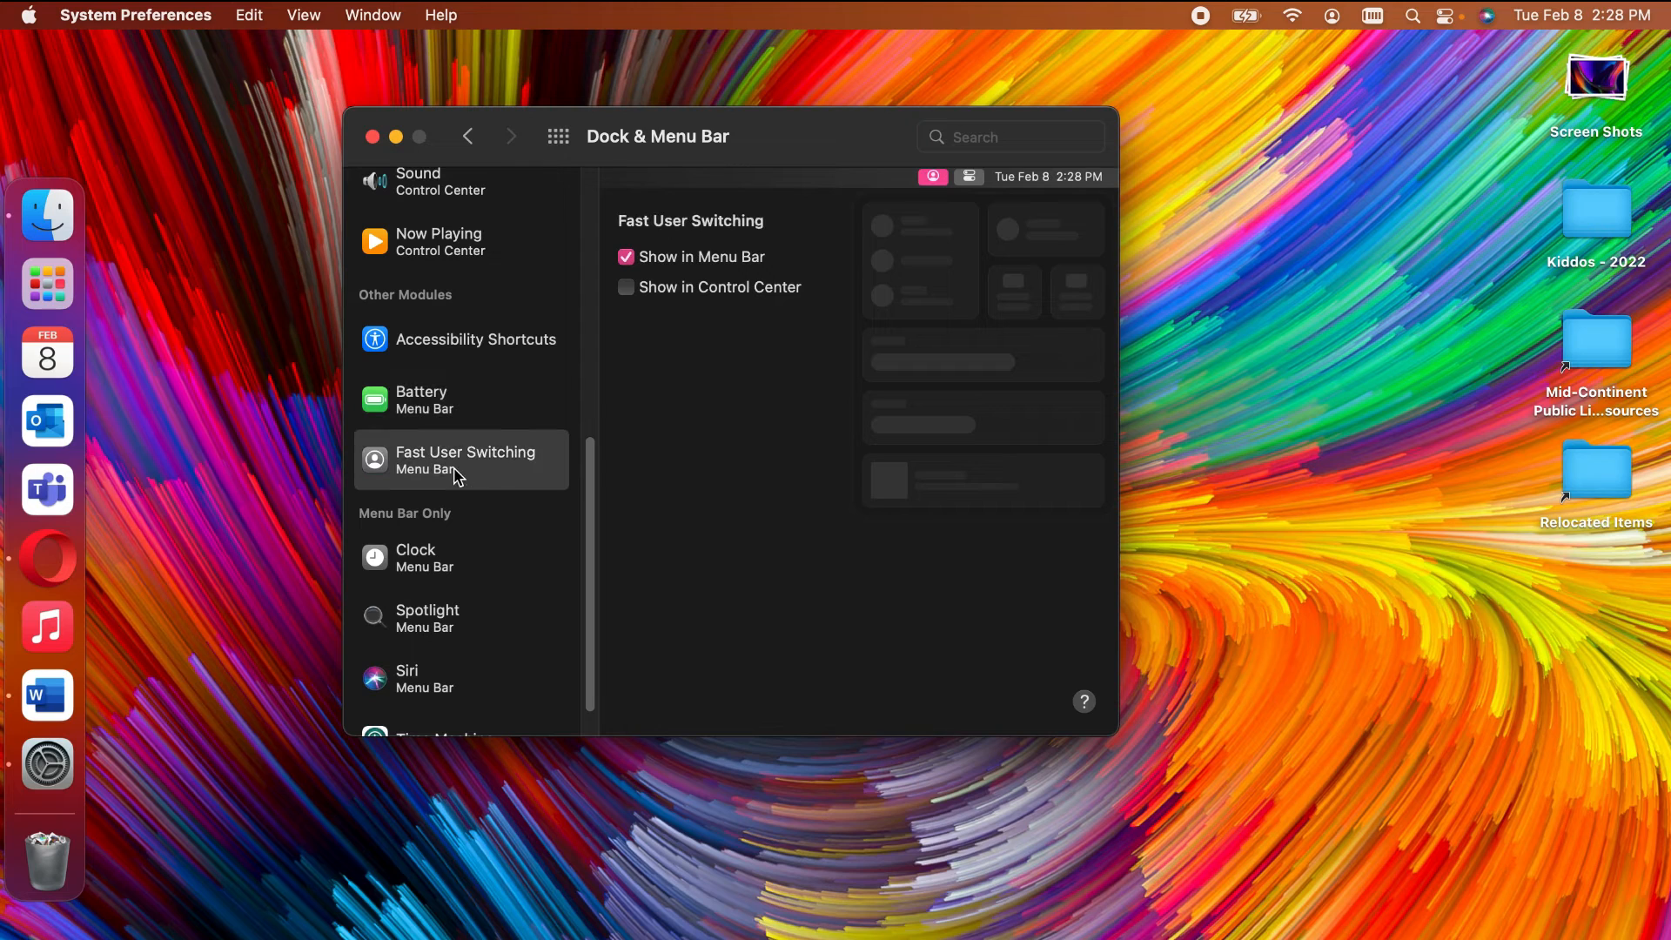
pyautogui.click(740, 296)
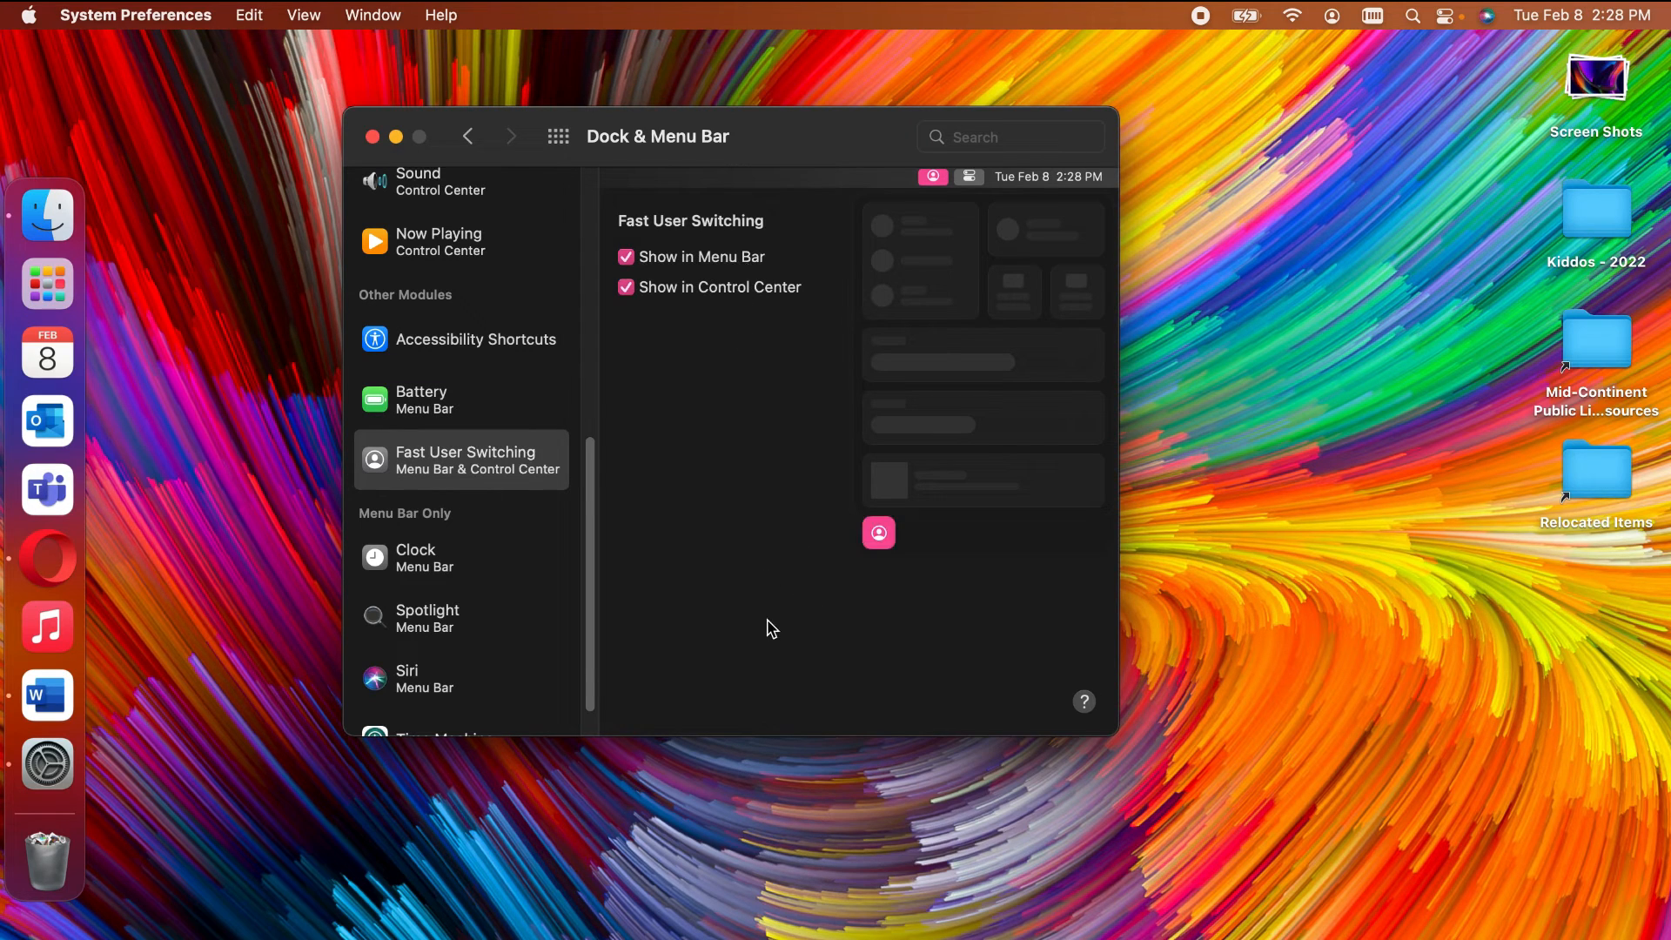
pyautogui.click(733, 296)
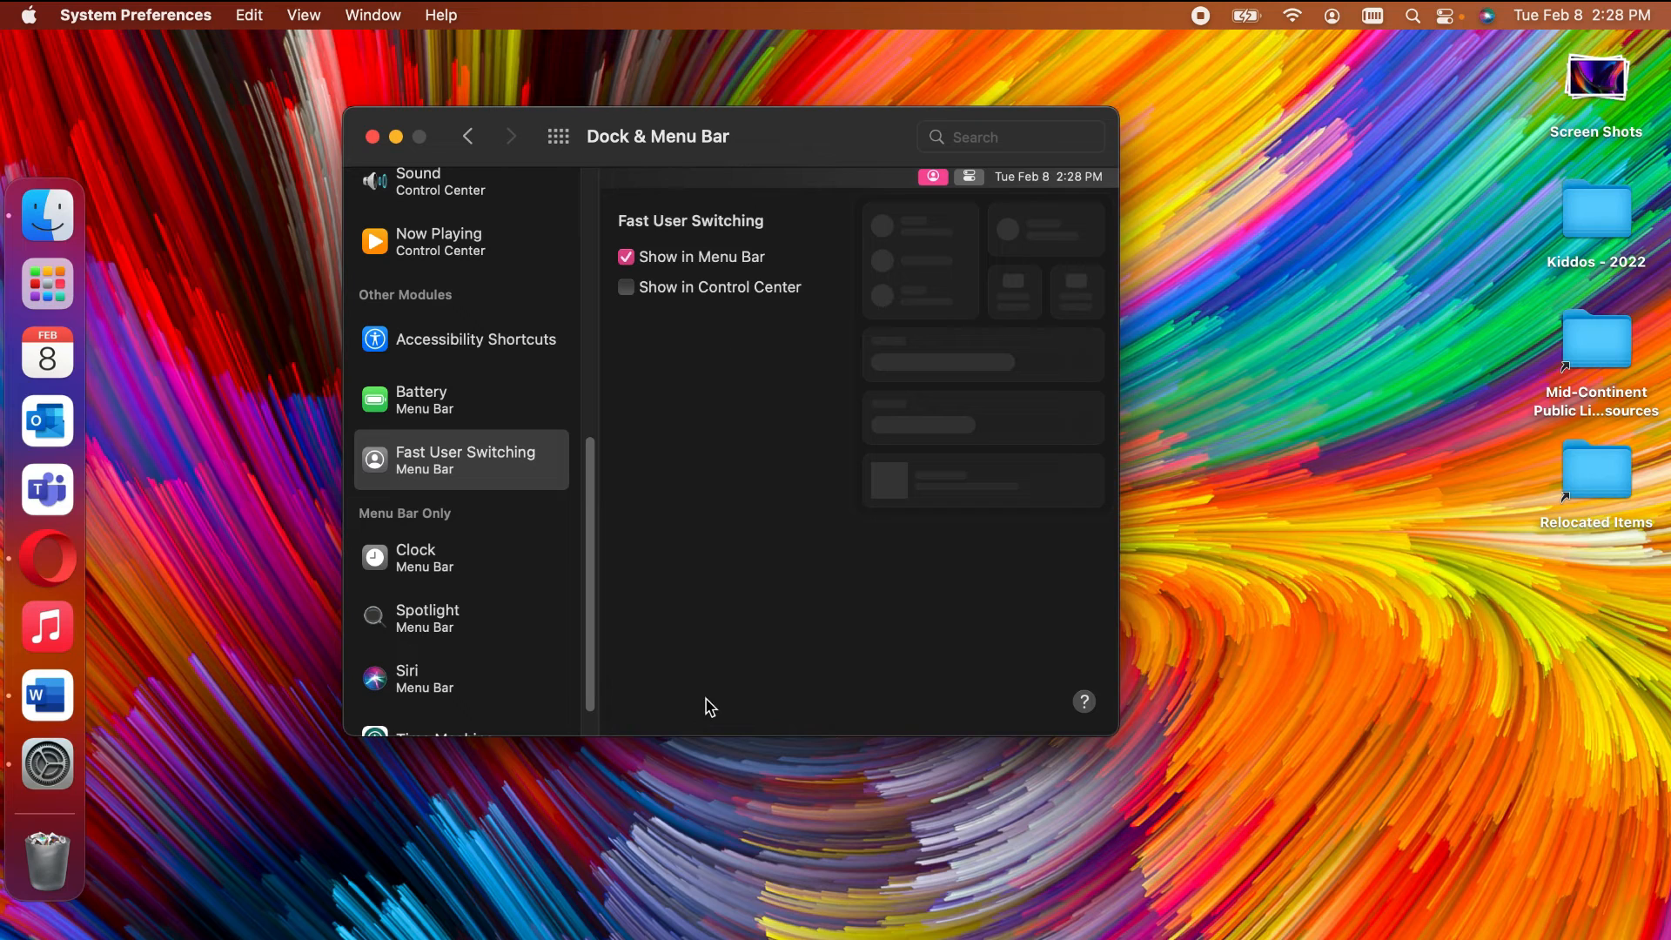
pyautogui.click(730, 261)
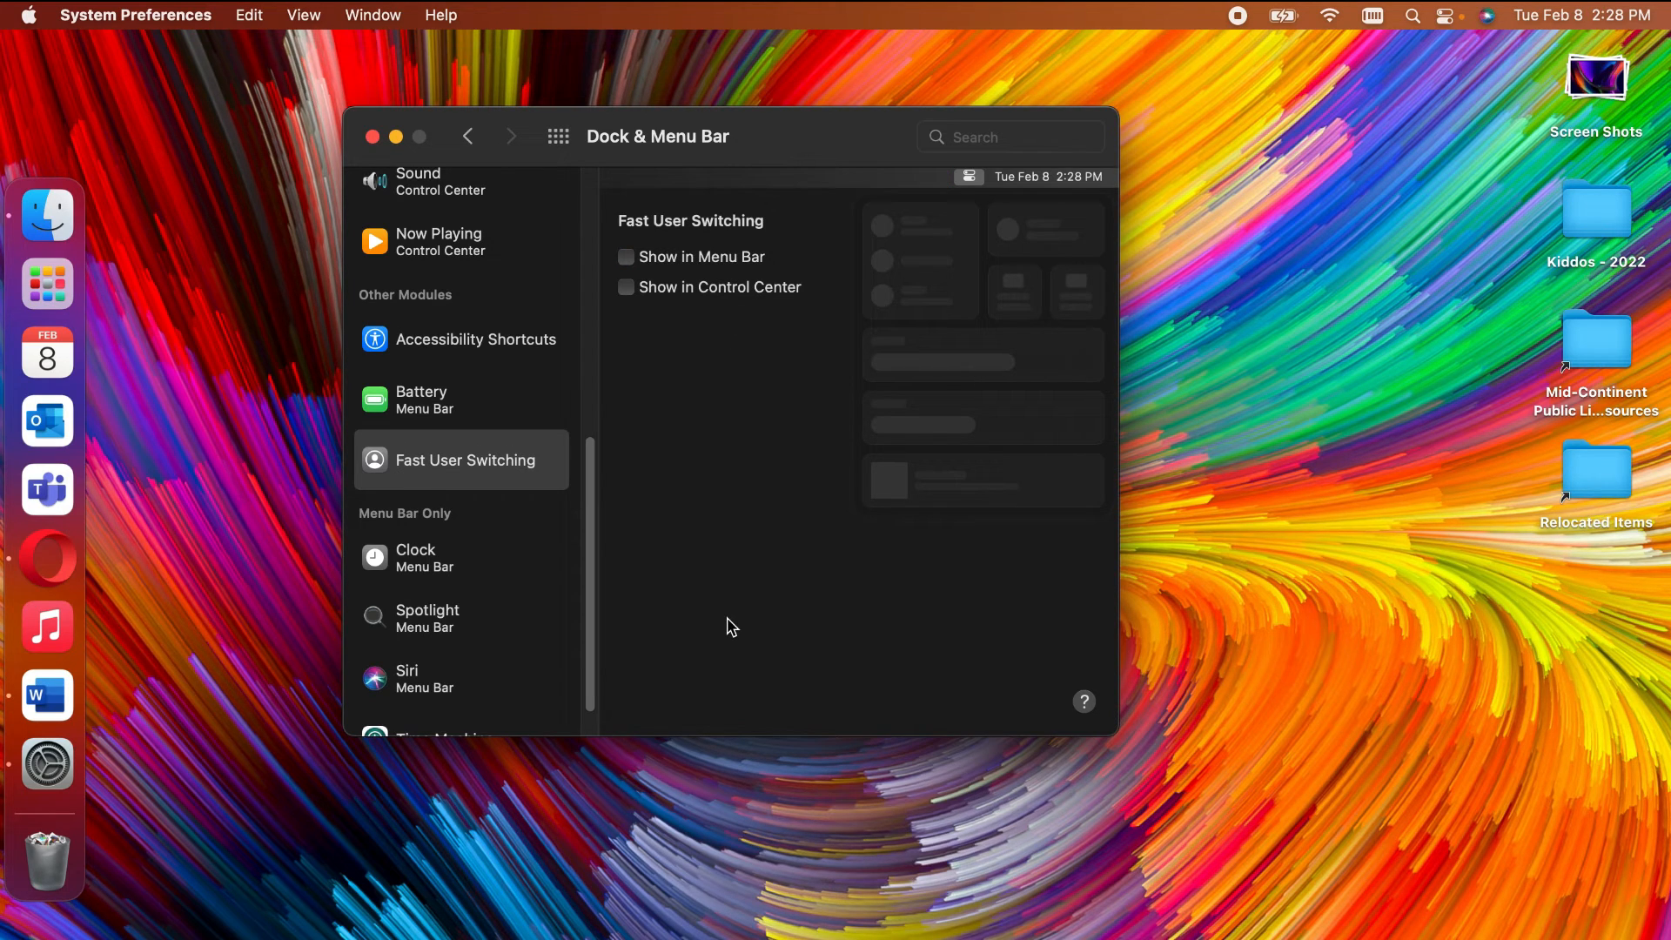
# Step: View the Menu Bar Only options for Siri, Spotlight and Clock
pyautogui.scroll(-1, 462, 547)
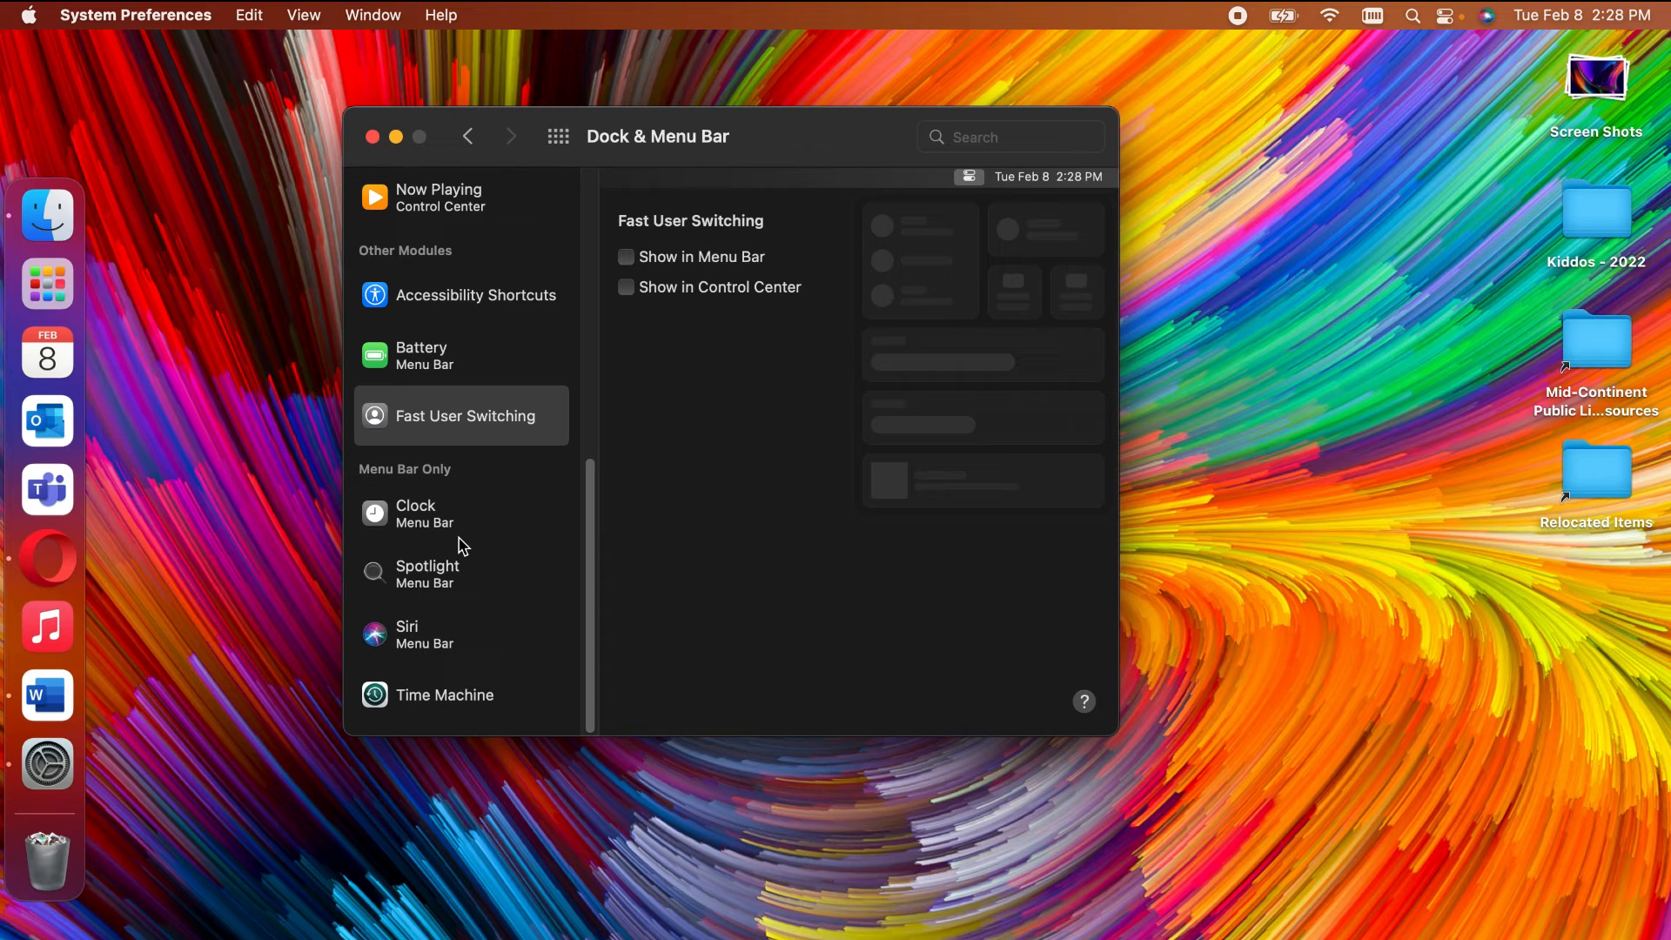
pyautogui.click(430, 656)
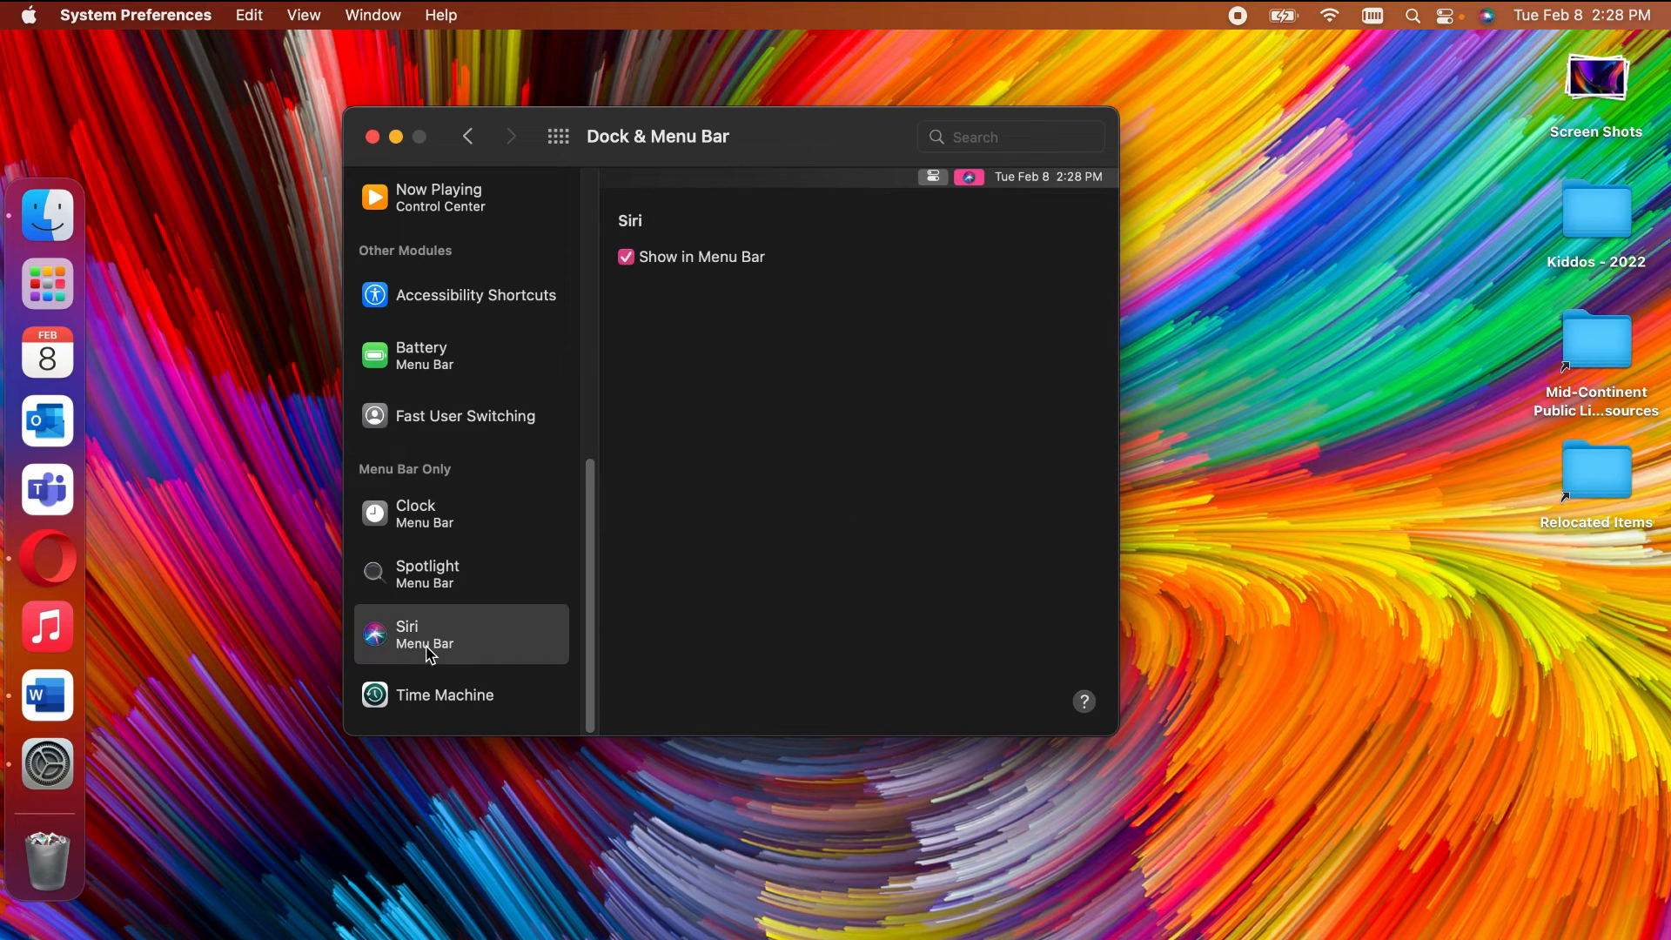
pyautogui.click(448, 583)
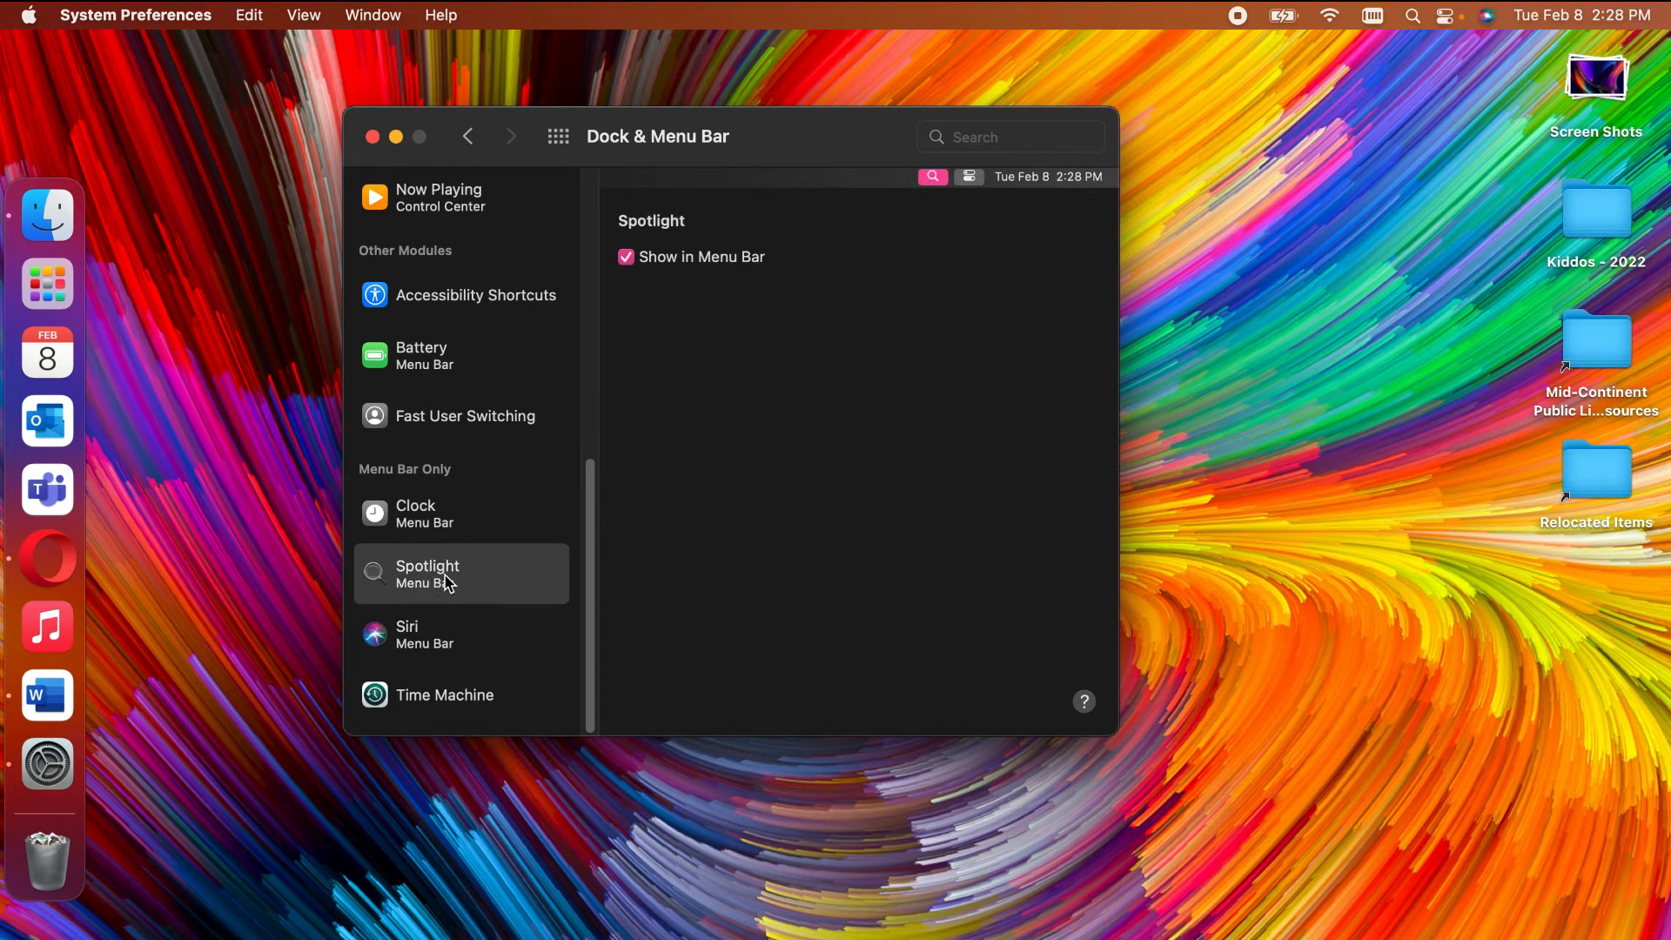
pyautogui.click(449, 518)
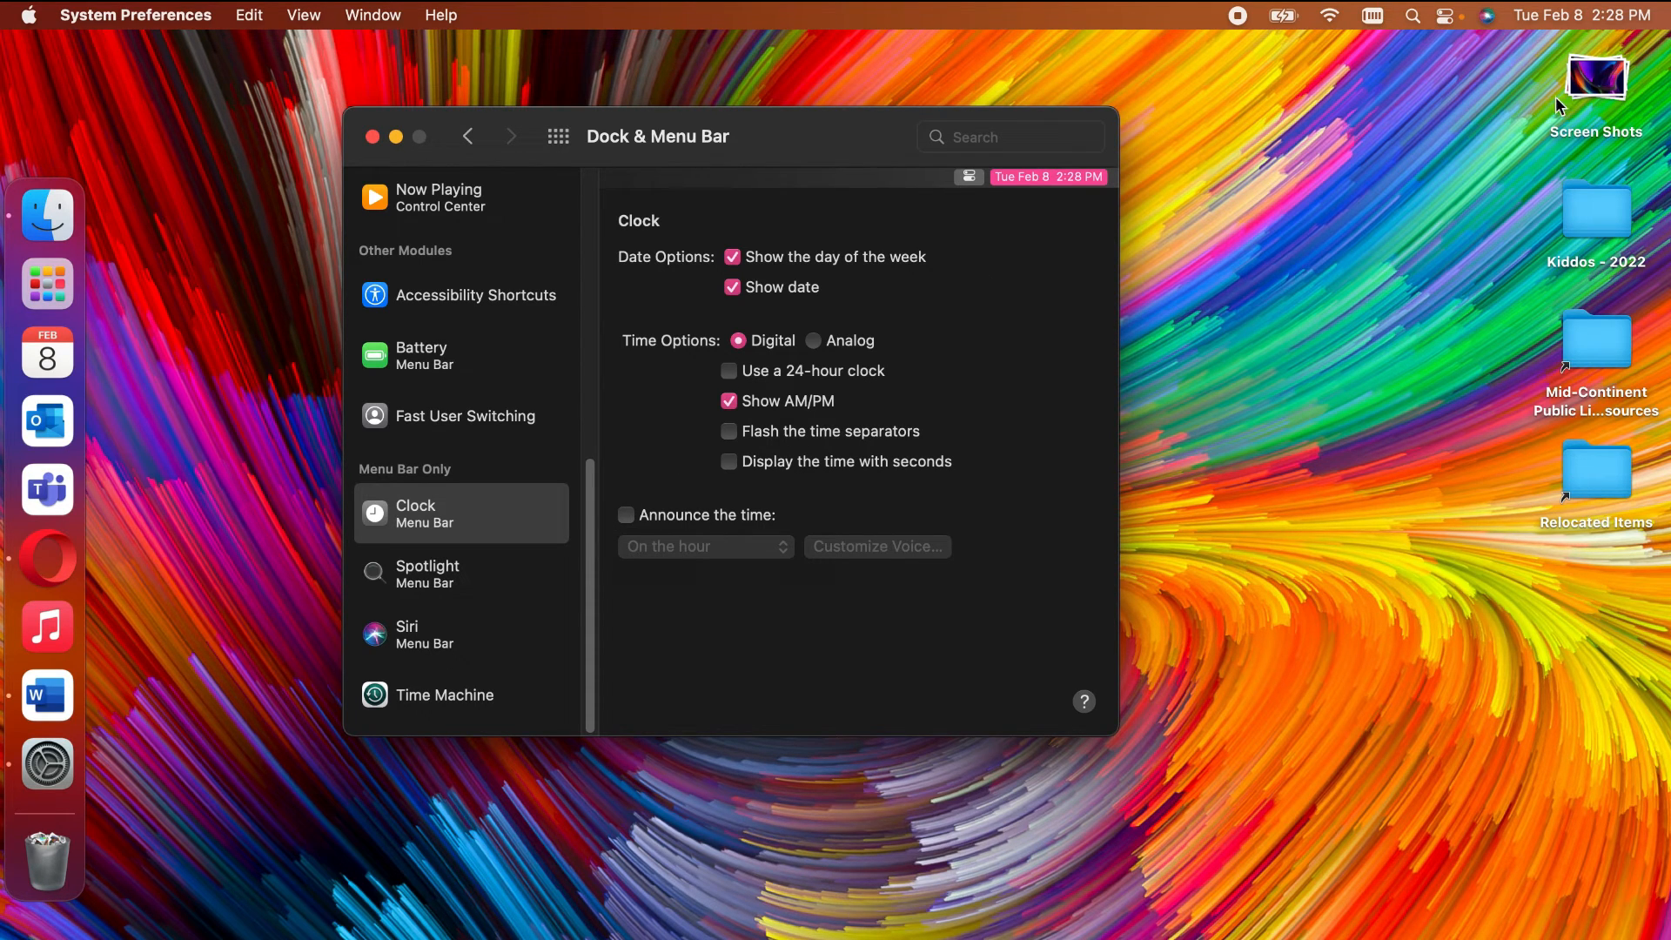
# Step: Return to the System Preferences overview and reopen the Dock & Menu Bar settings
pyautogui.click(1446, 16)
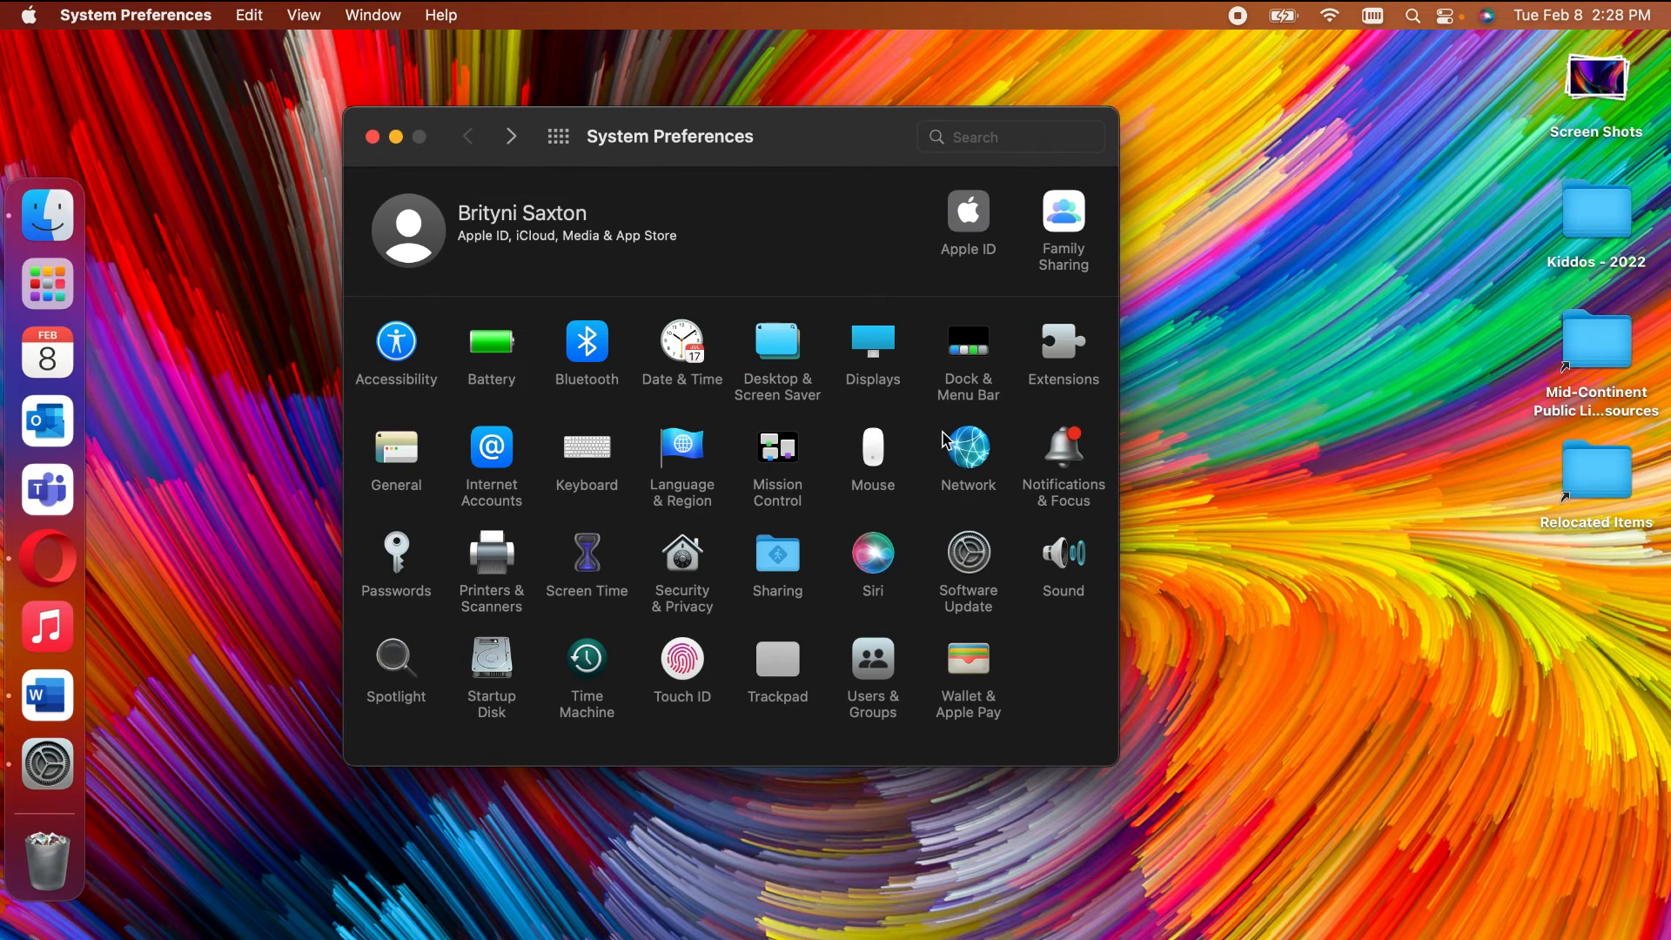
pyautogui.click(984, 345)
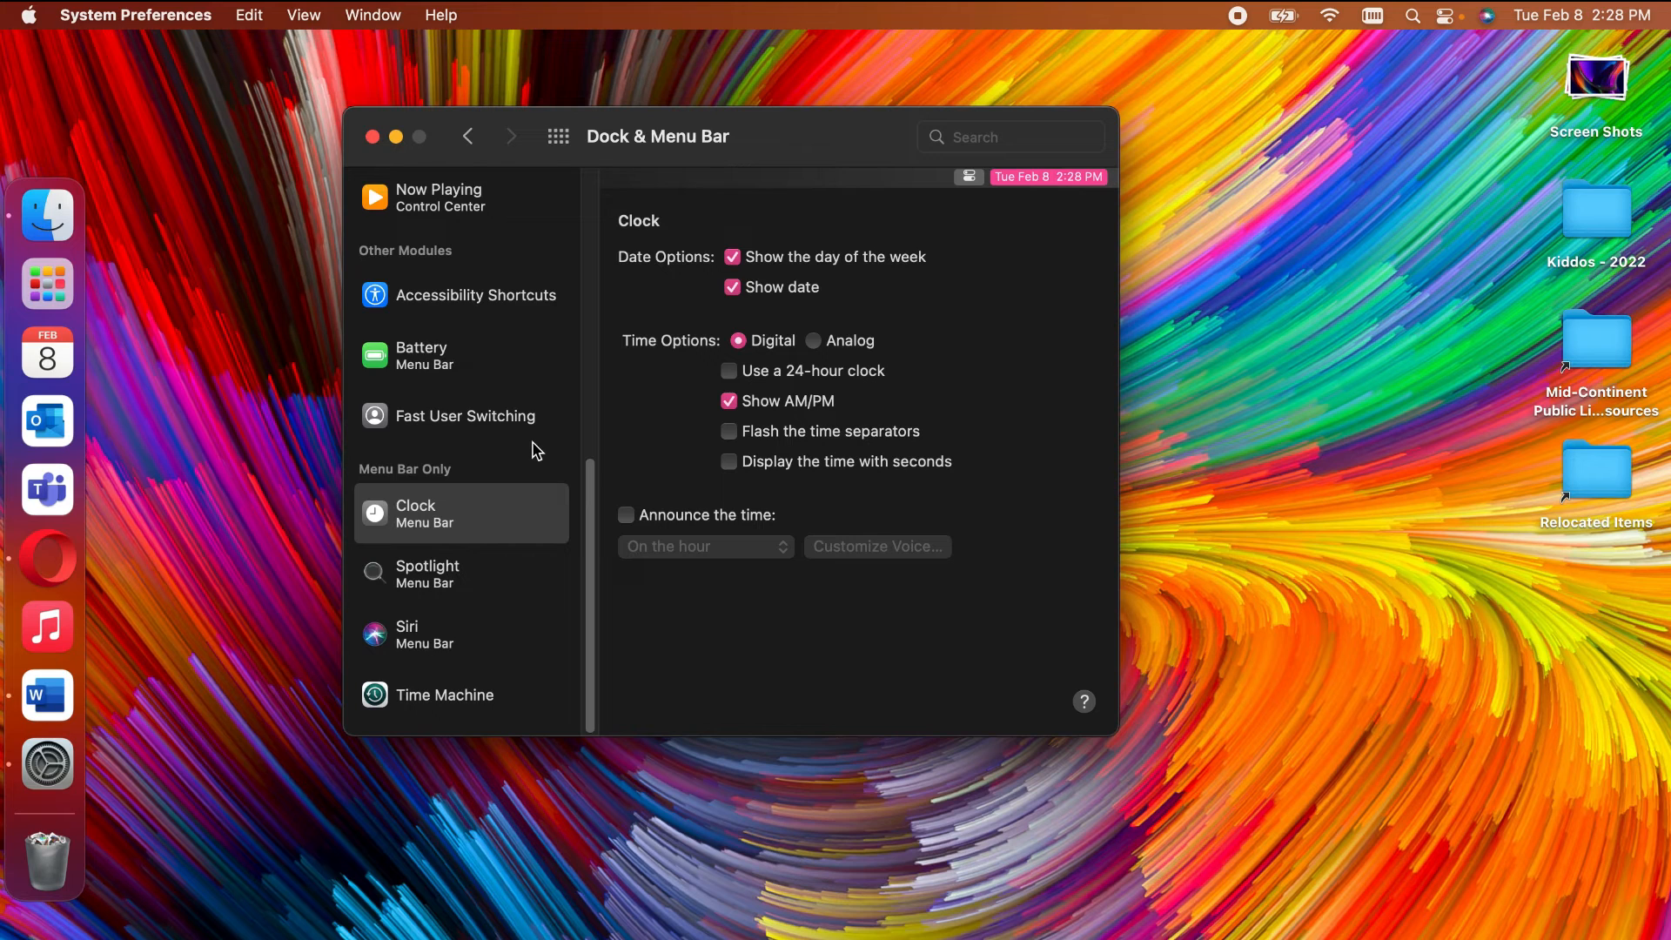
# Step: Open the general Dock & Menu Bar settings, enlarge the Dock to slightly over half size and slightly increase its magnification
pyautogui.scroll(6, 535, 446)
pyautogui.scroll(2, 535, 450)
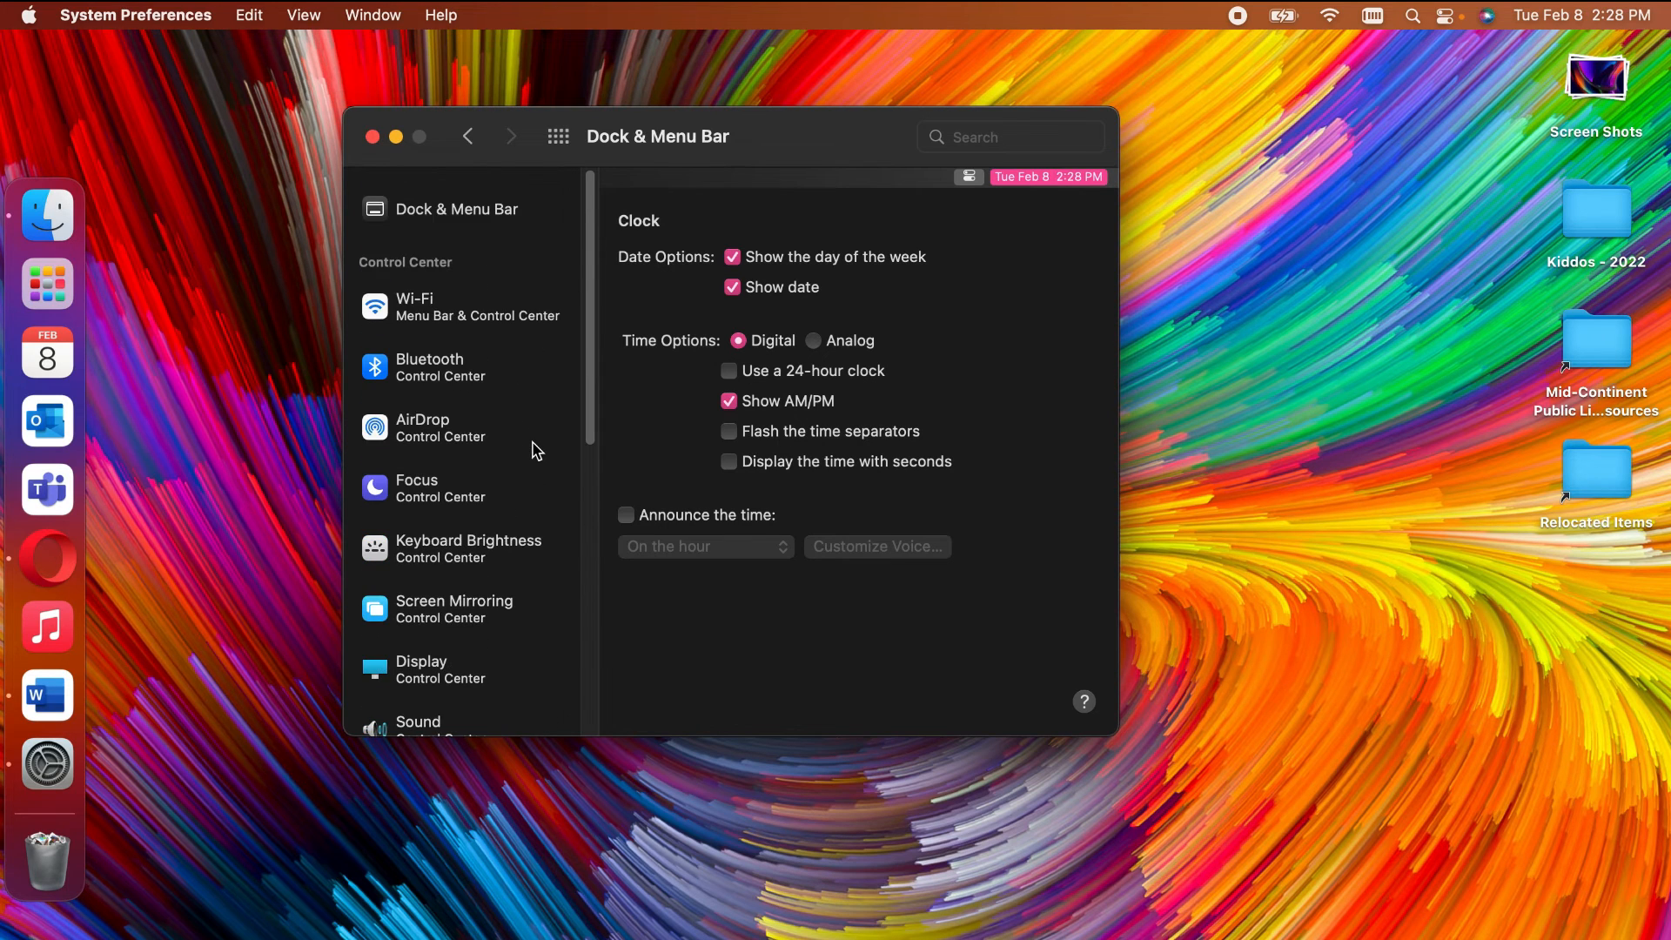
pyautogui.click(440, 217)
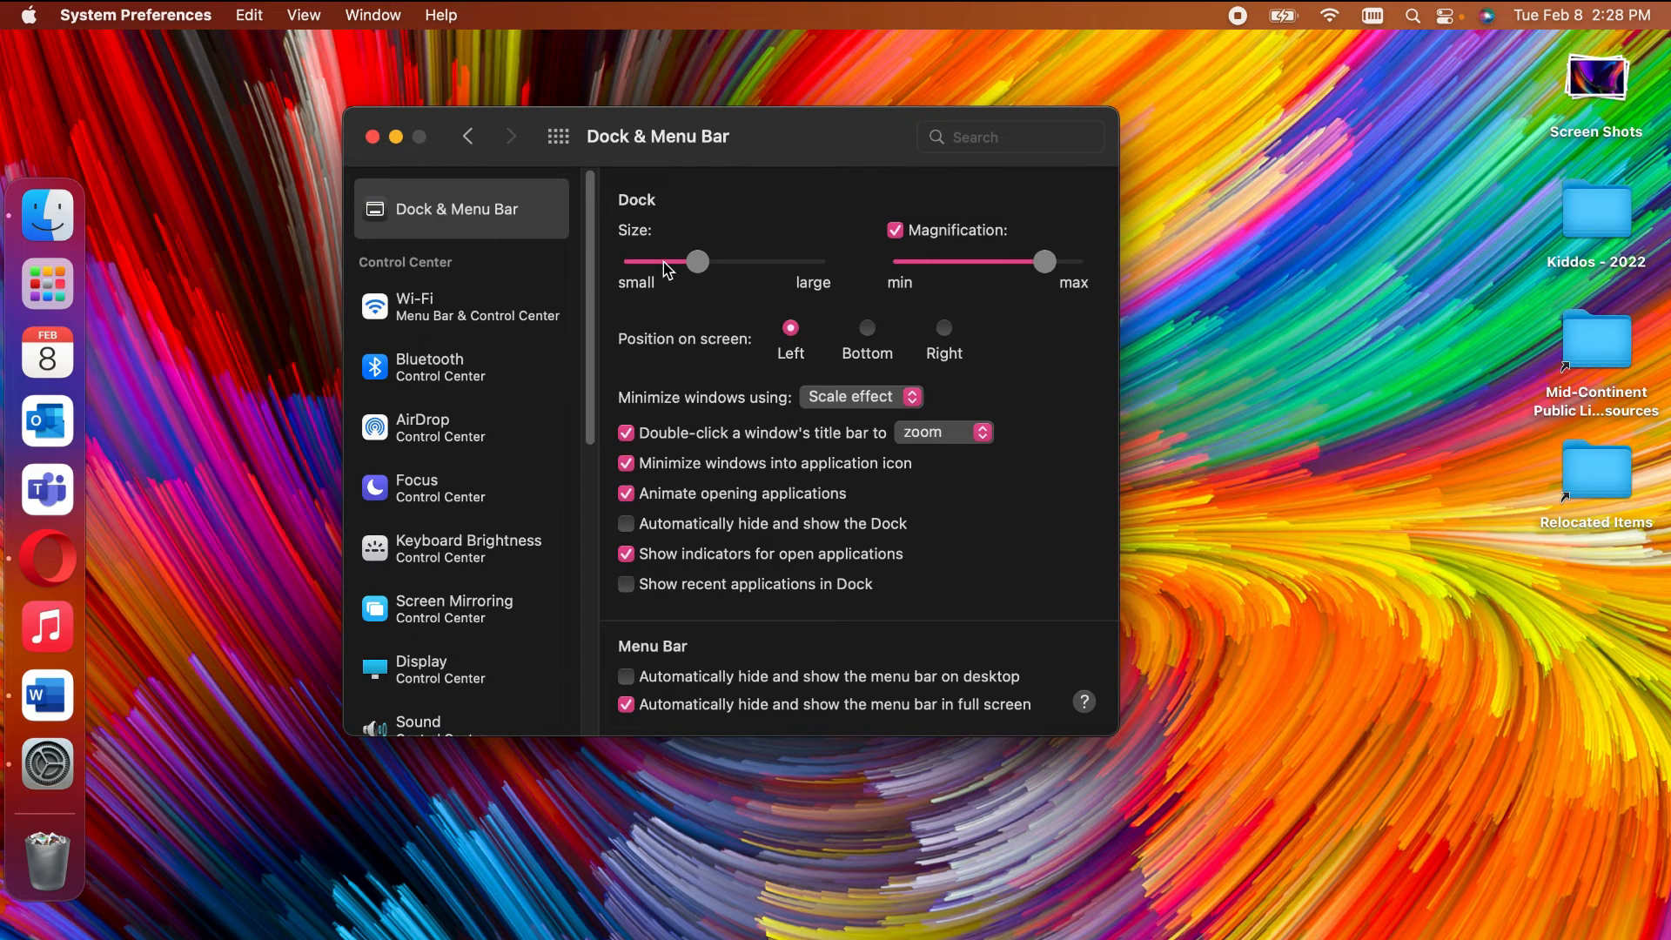
pyautogui.moveTo(697, 263); pyautogui.dragTo(740, 271)
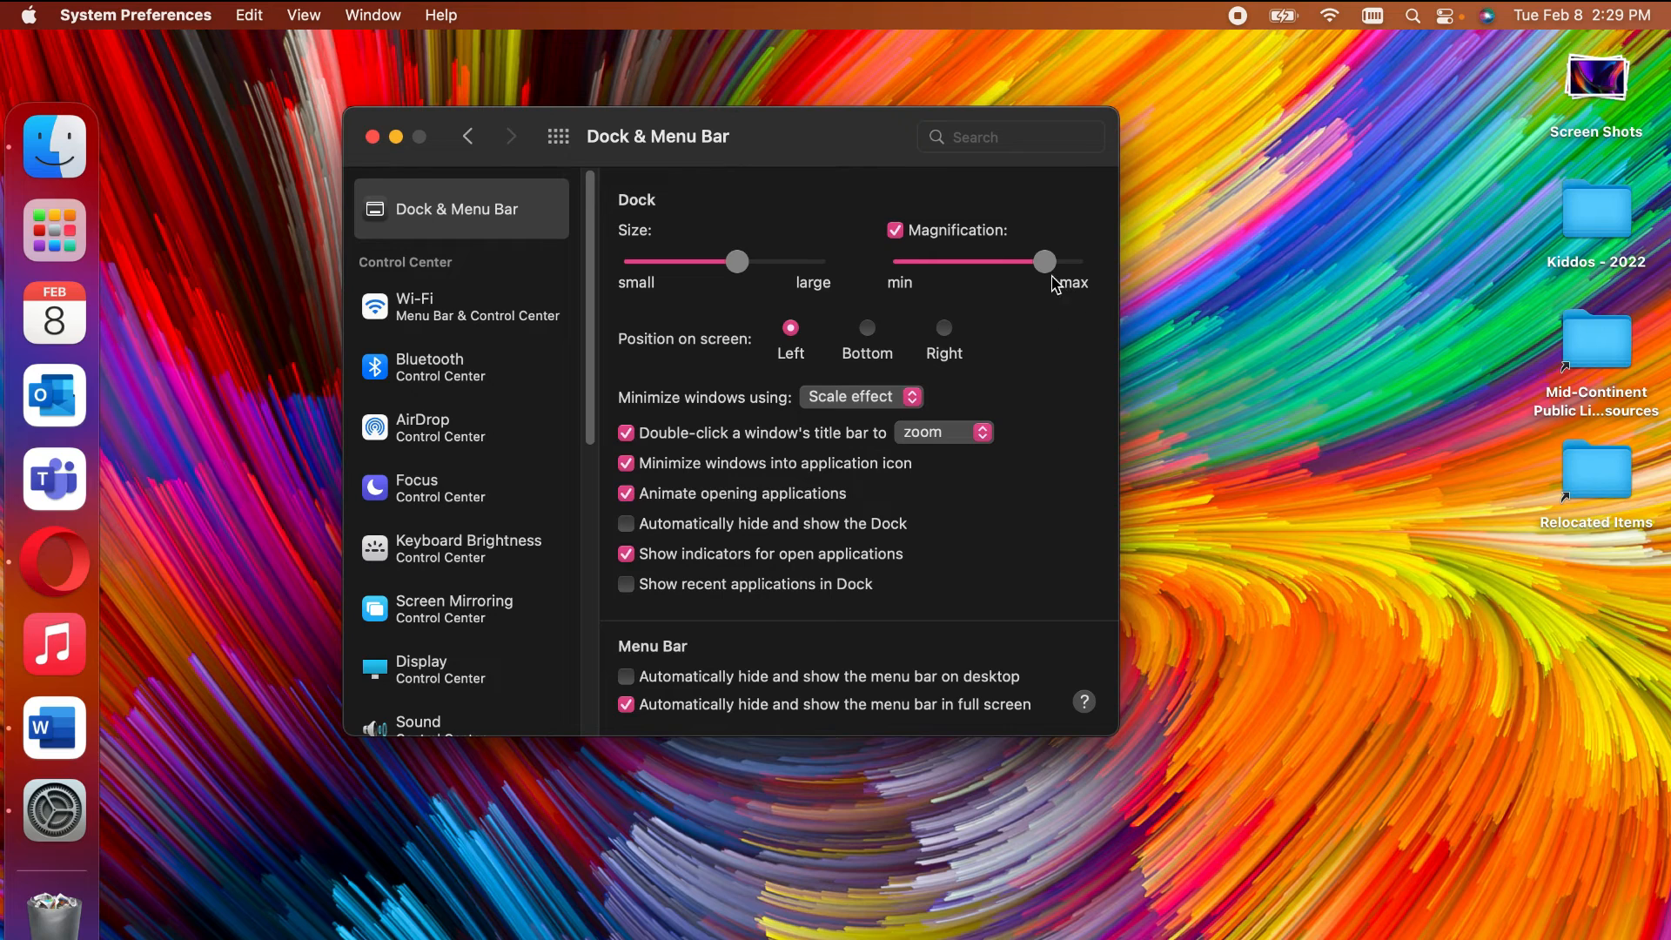
pyautogui.moveTo(1048, 266)
pyautogui.mouseDown()
pyautogui.moveTo(955, 275)
pyautogui.moveTo(1055, 267)
pyautogui.mouseUp()
# Step: Try the Dock at the right and left of the screen, and leave its position set to Bottom
pyautogui.click(867, 328)
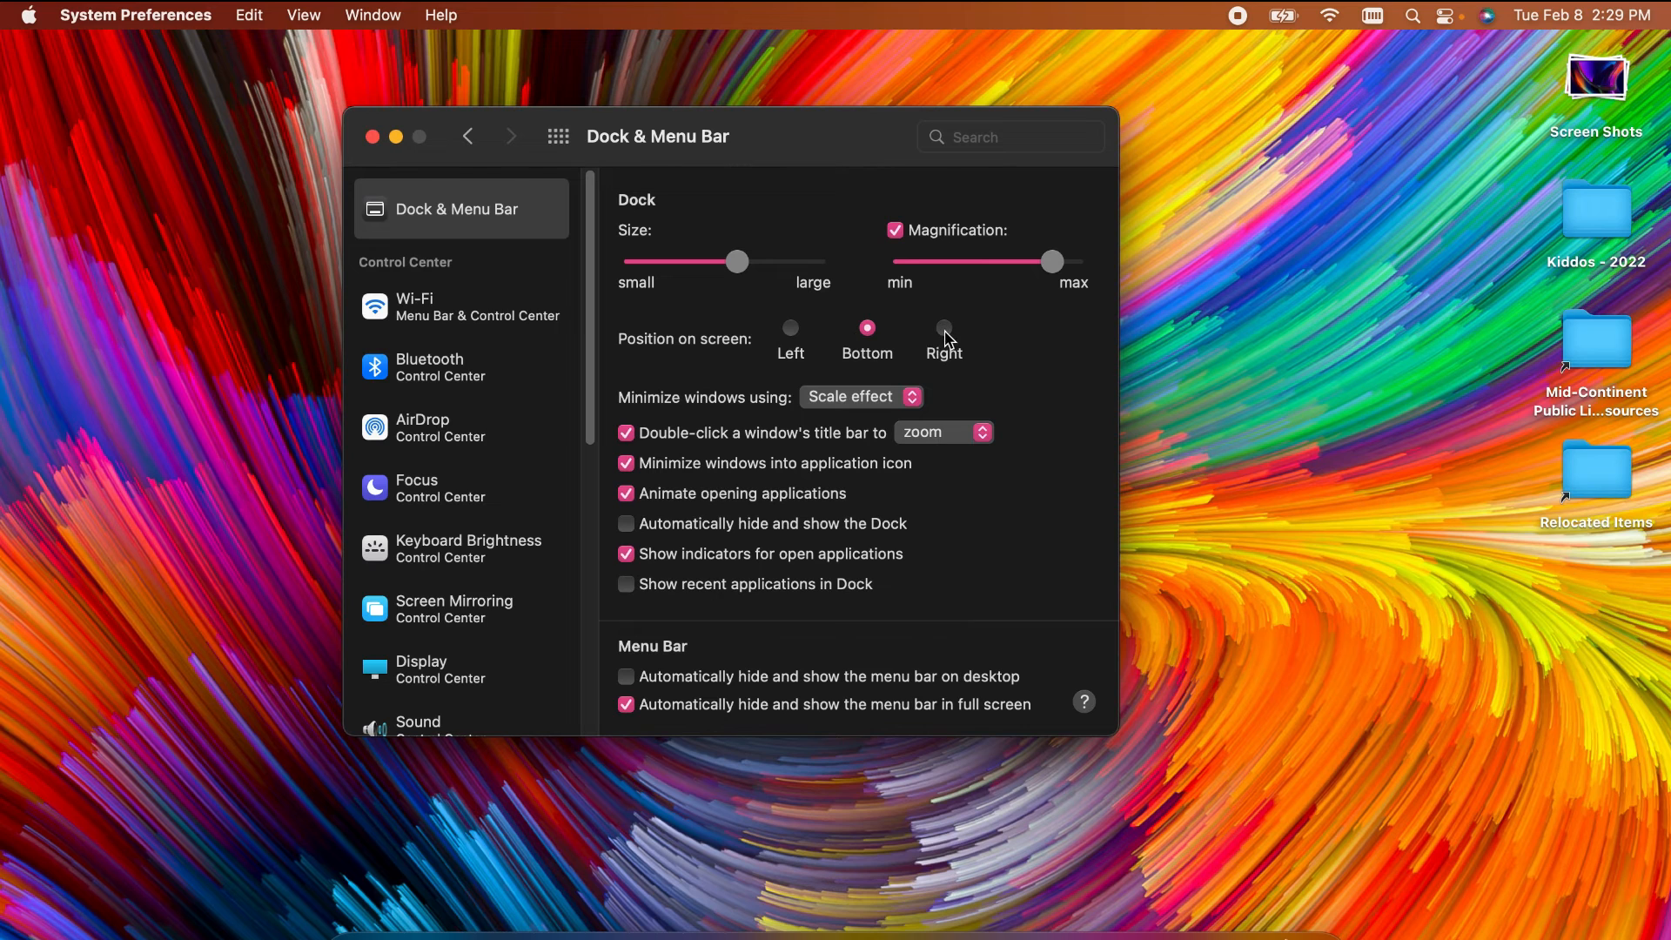
pyautogui.click(945, 331)
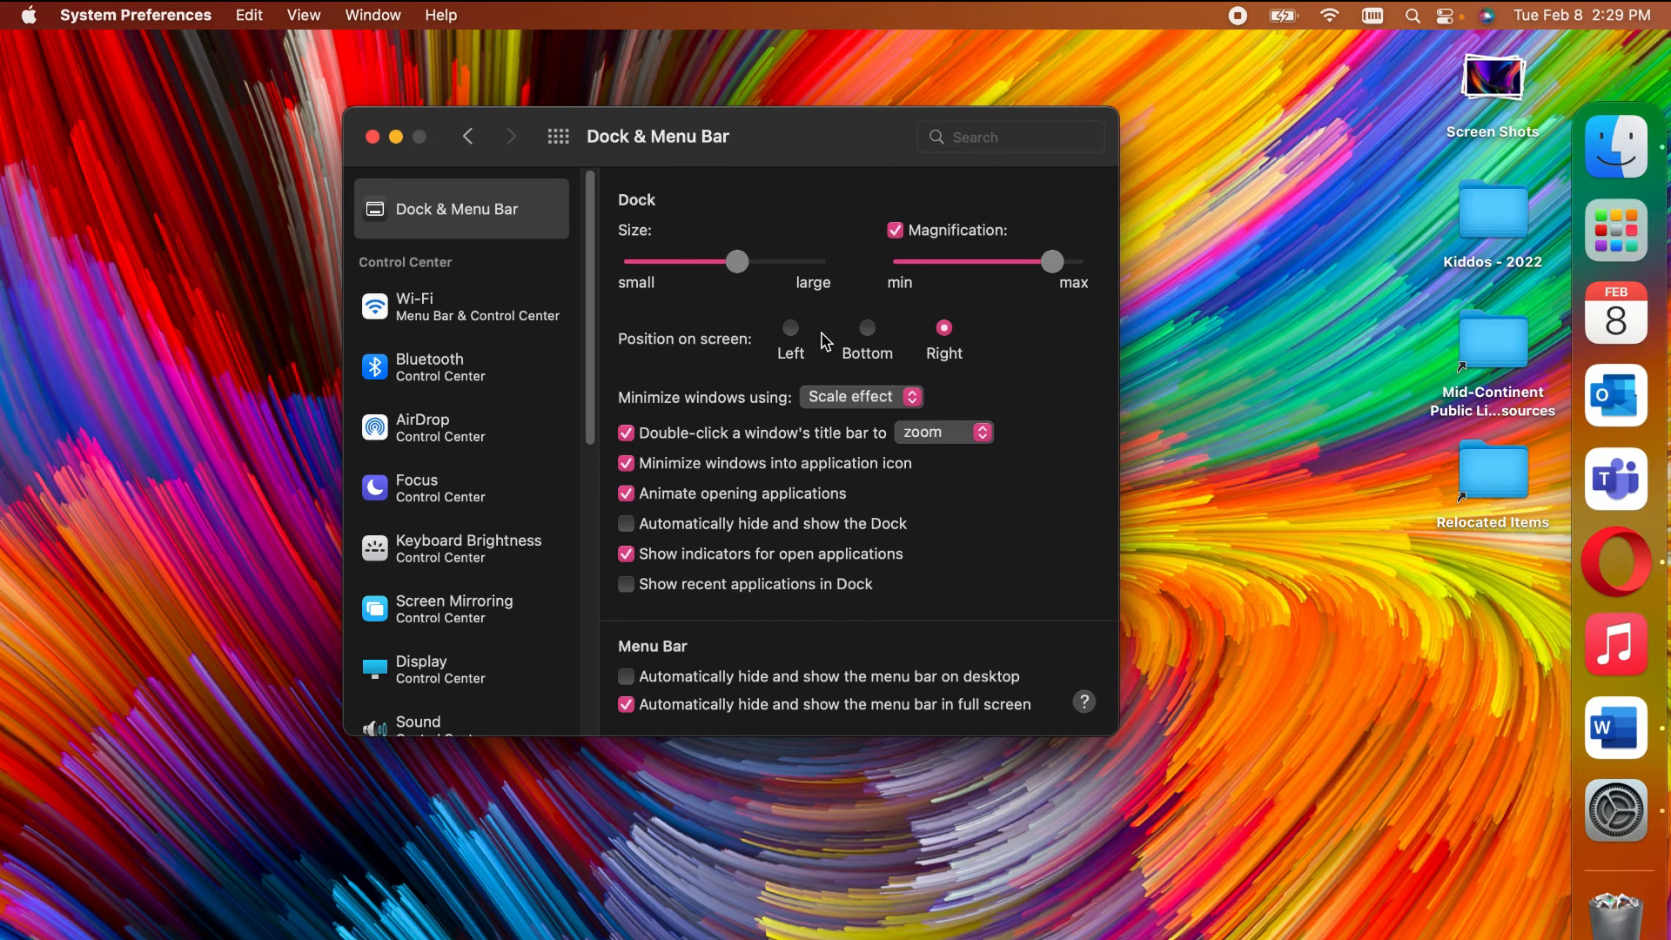
pyautogui.click(793, 333)
pyautogui.click(867, 329)
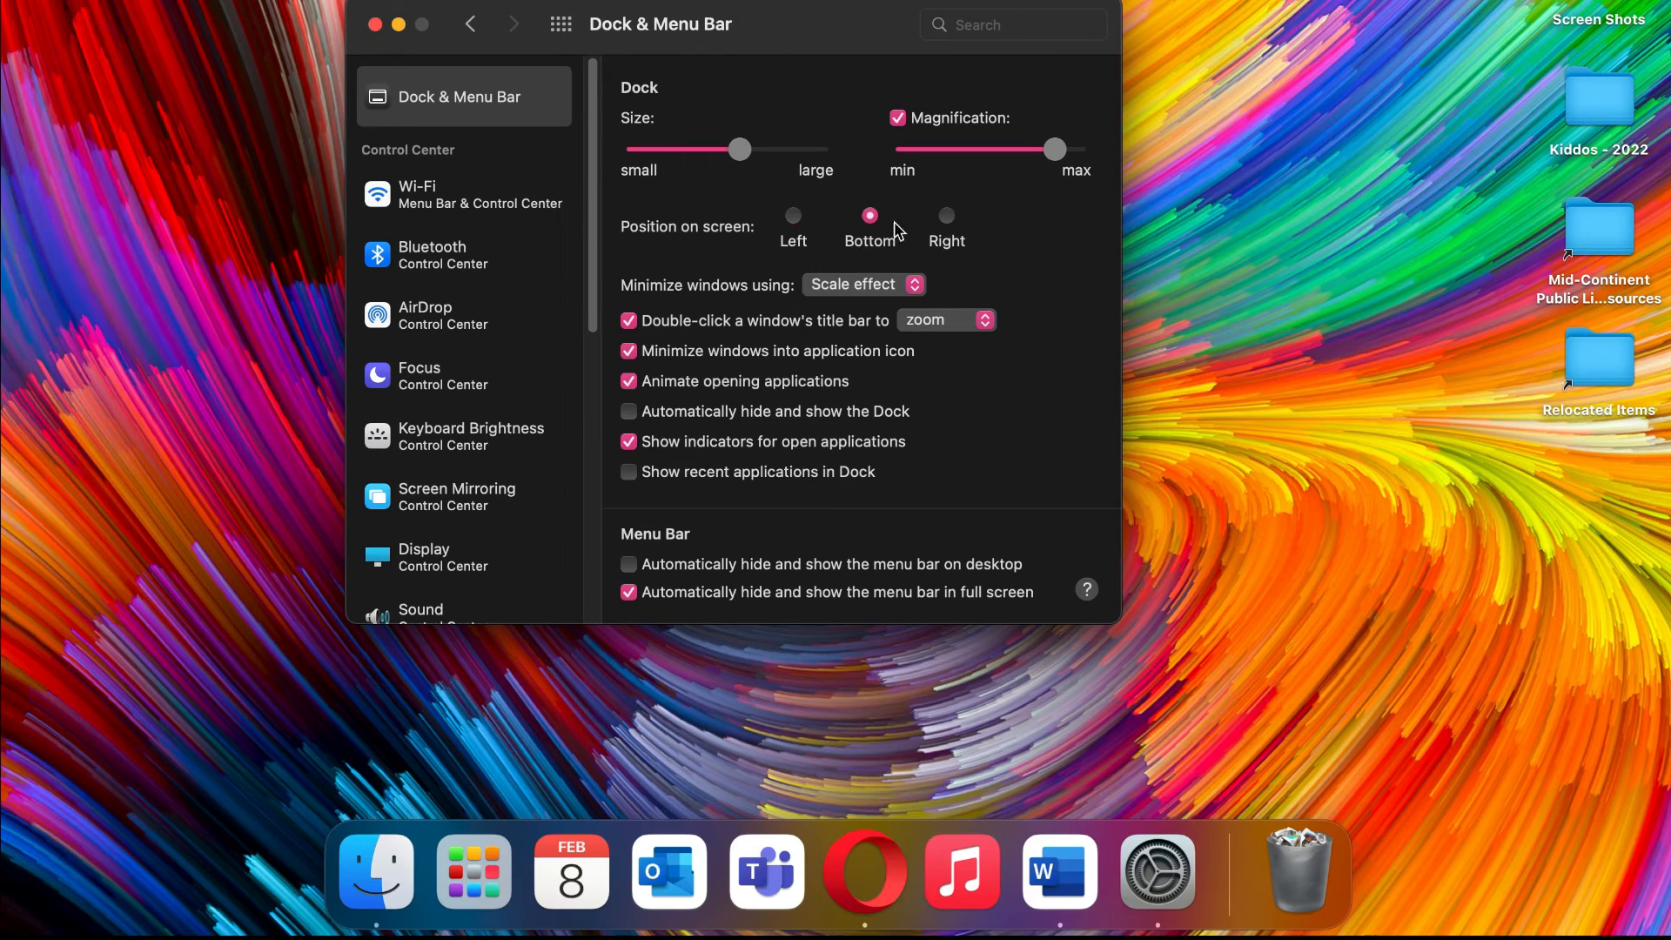
pyautogui.click(946, 217)
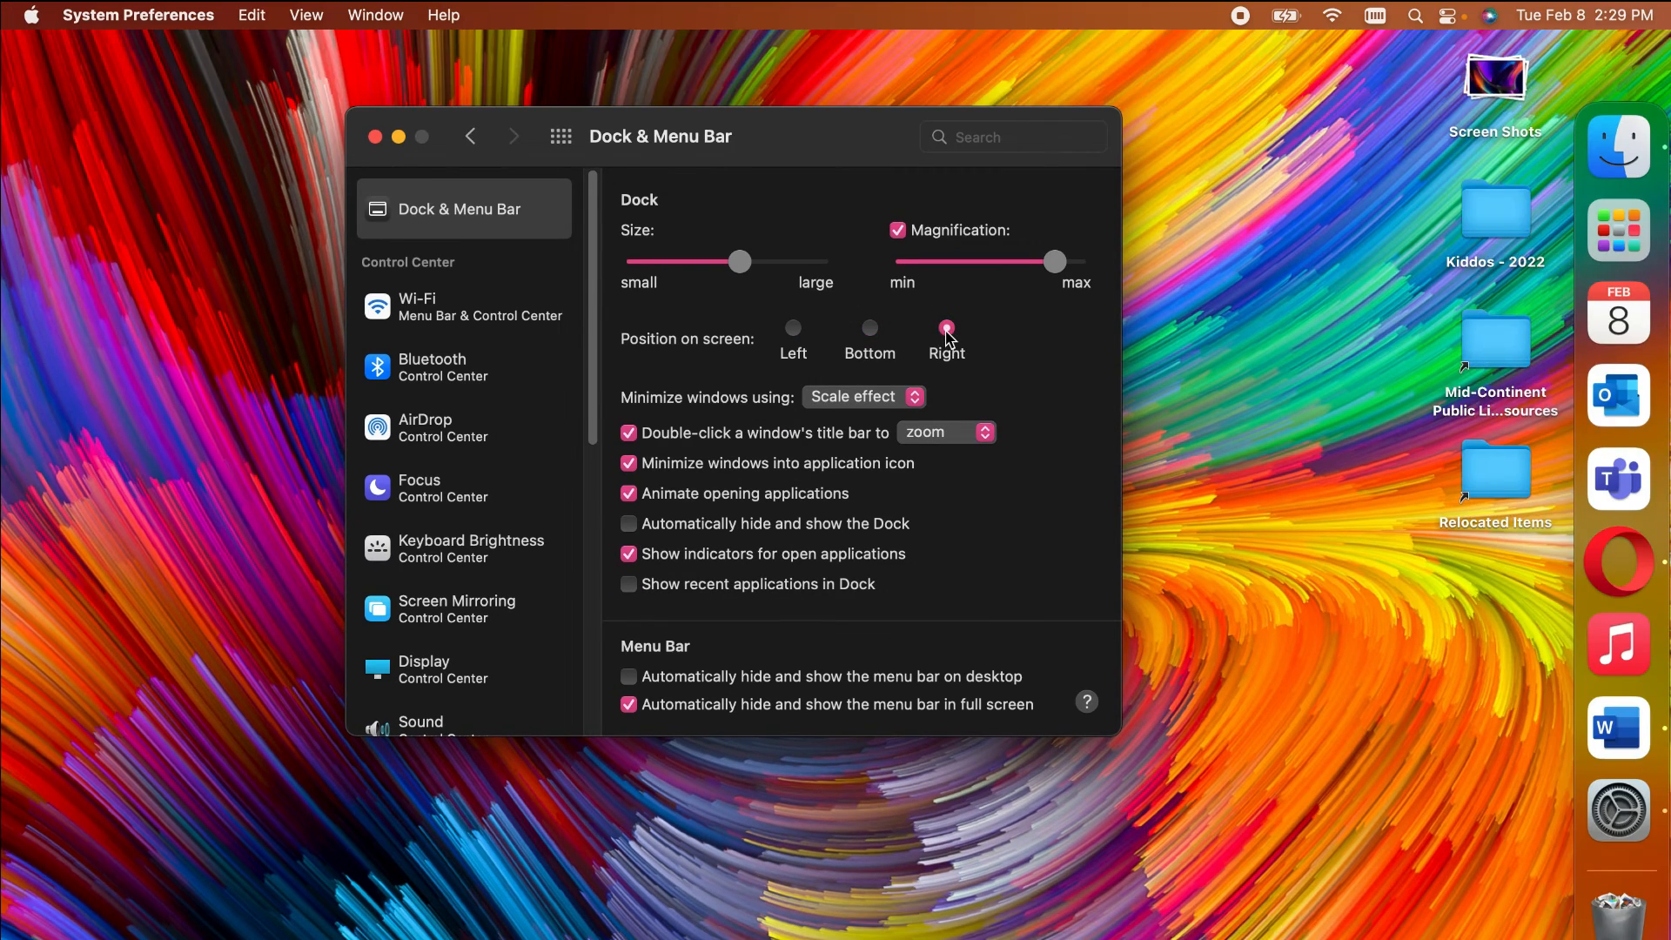
pyautogui.click(877, 331)
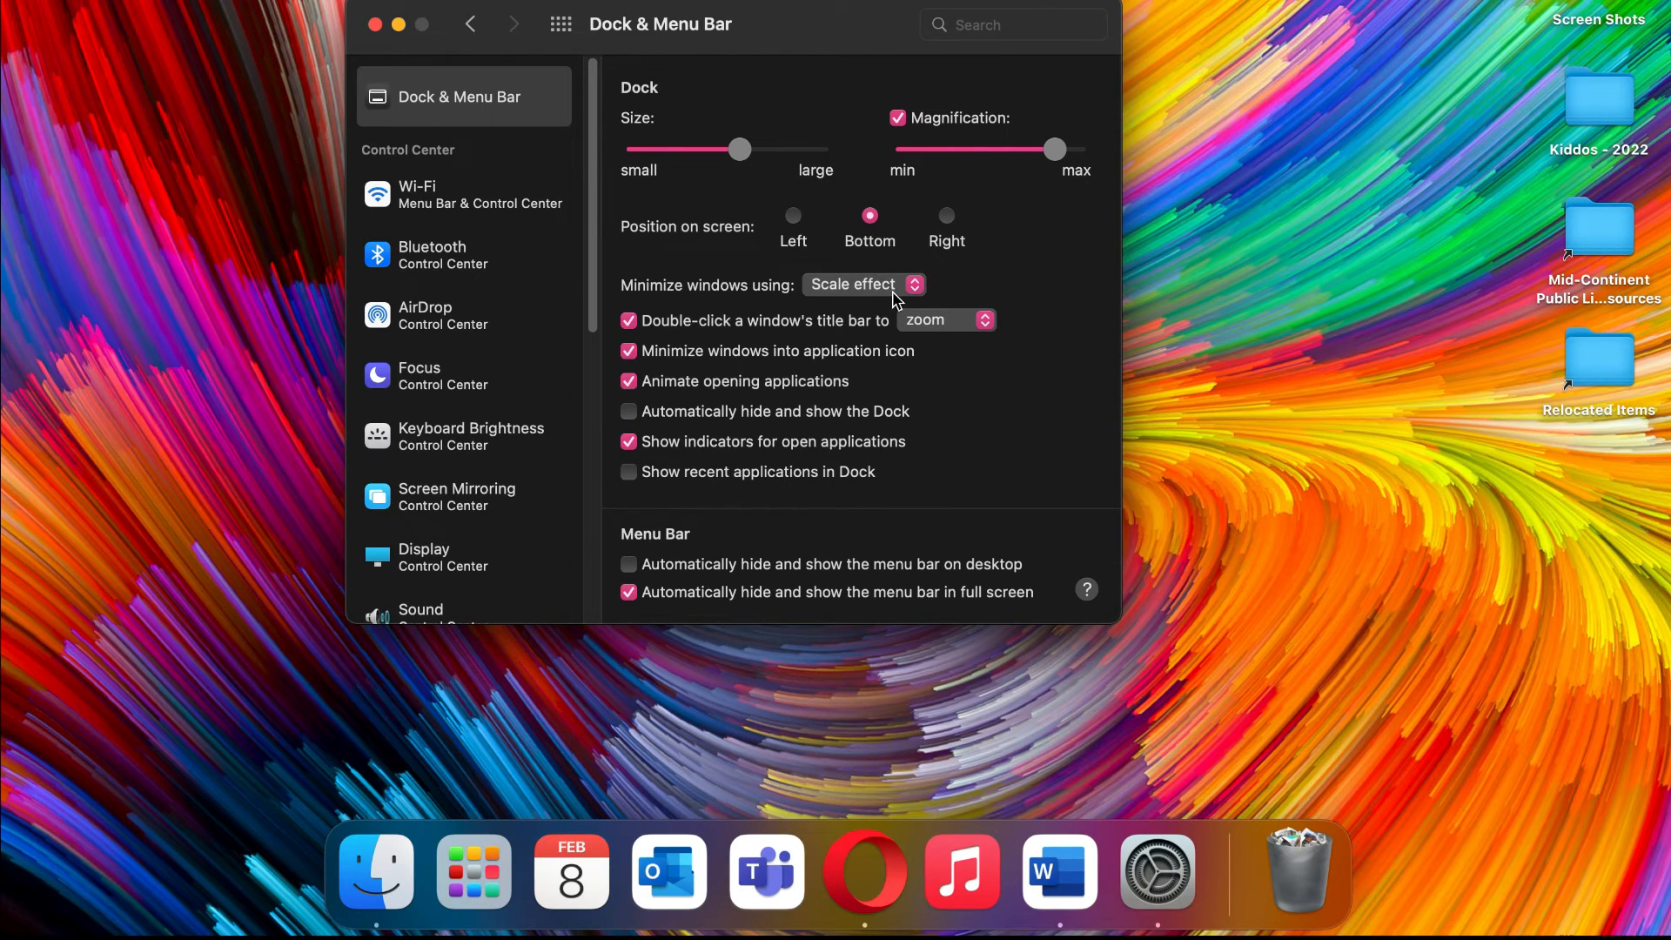
# Step: View the window minimizing effects, and demonstrate Show recent applications in Dock by turning it on and back off
pyautogui.click(894, 292)
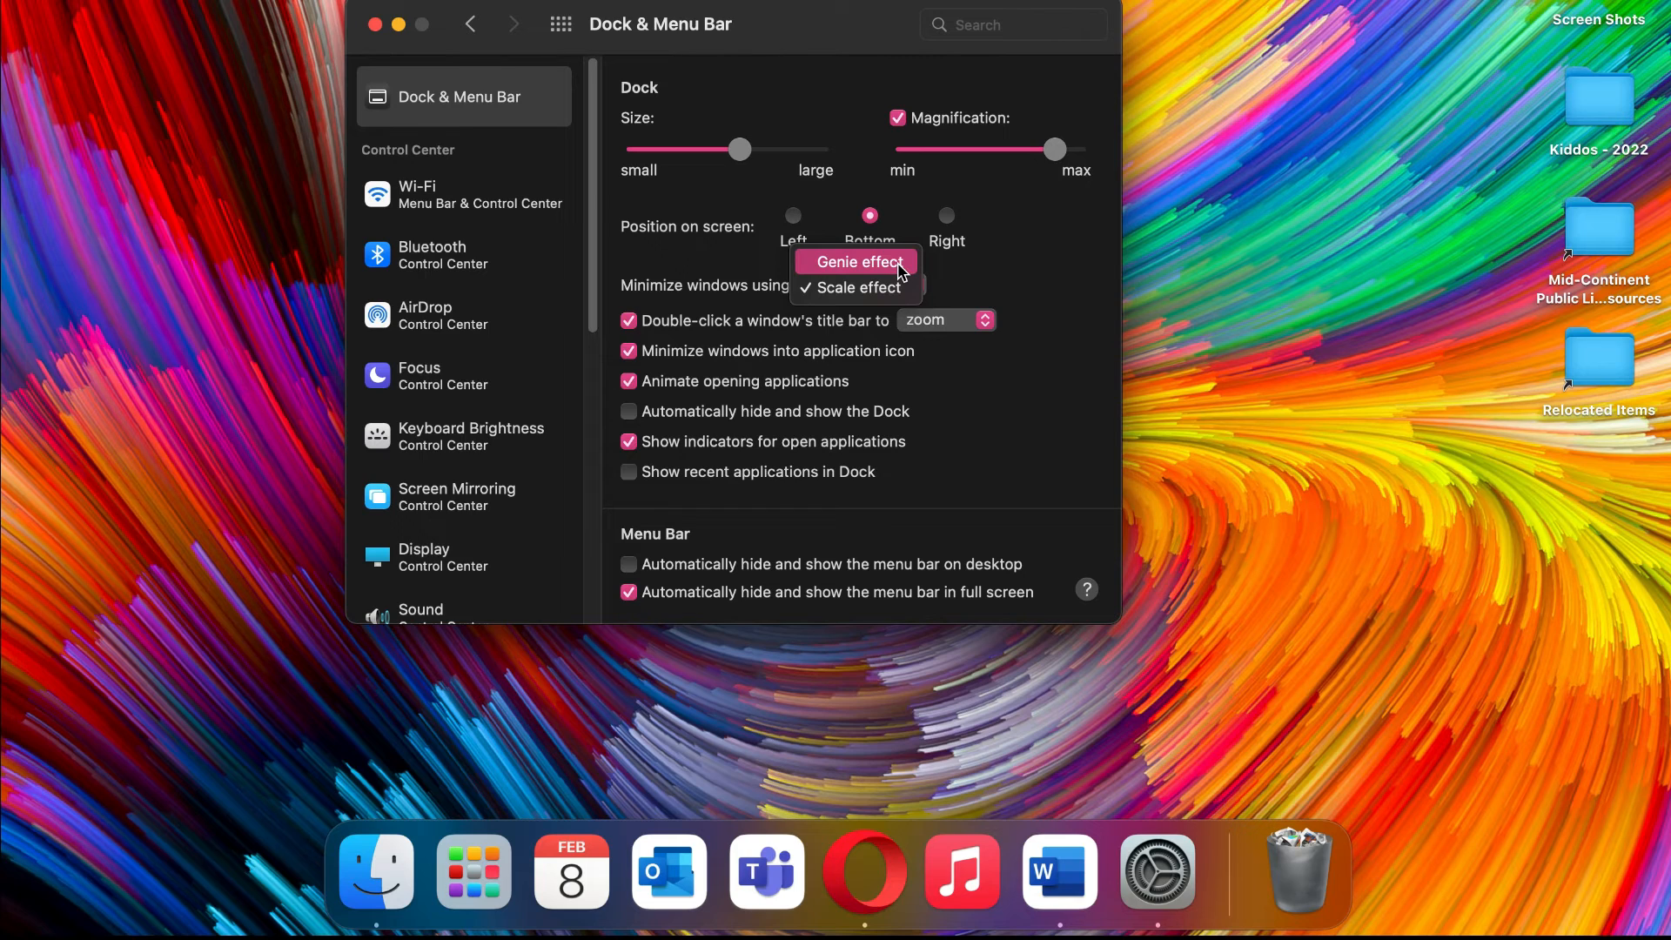
pyautogui.click(1002, 263)
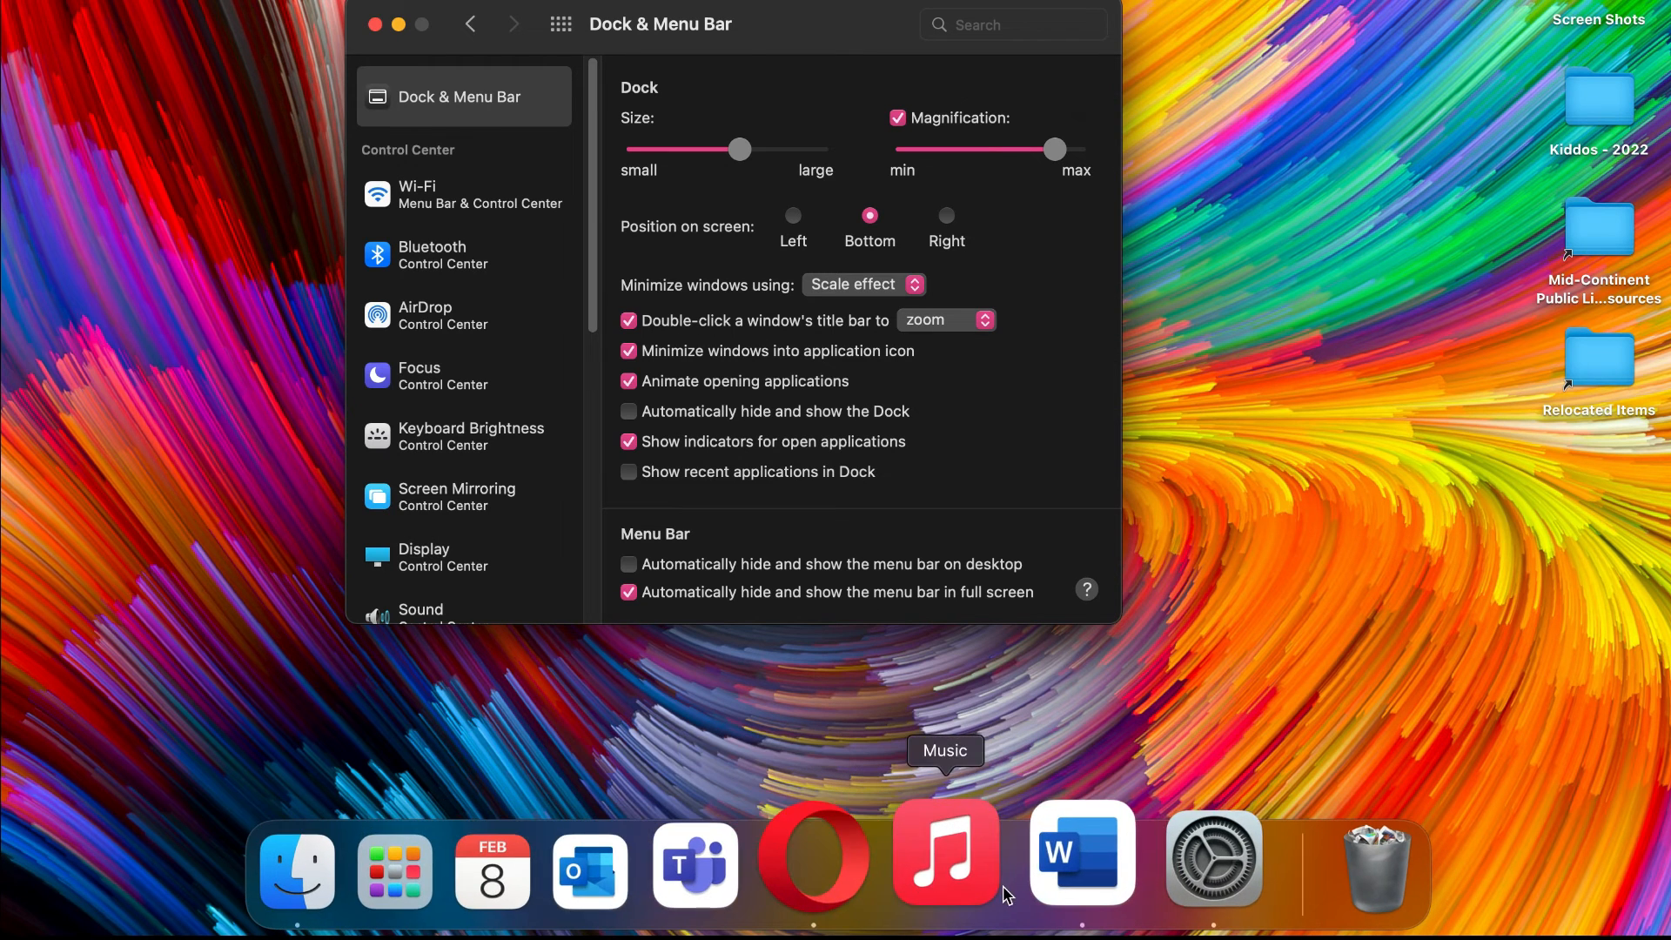
pyautogui.click(817, 475)
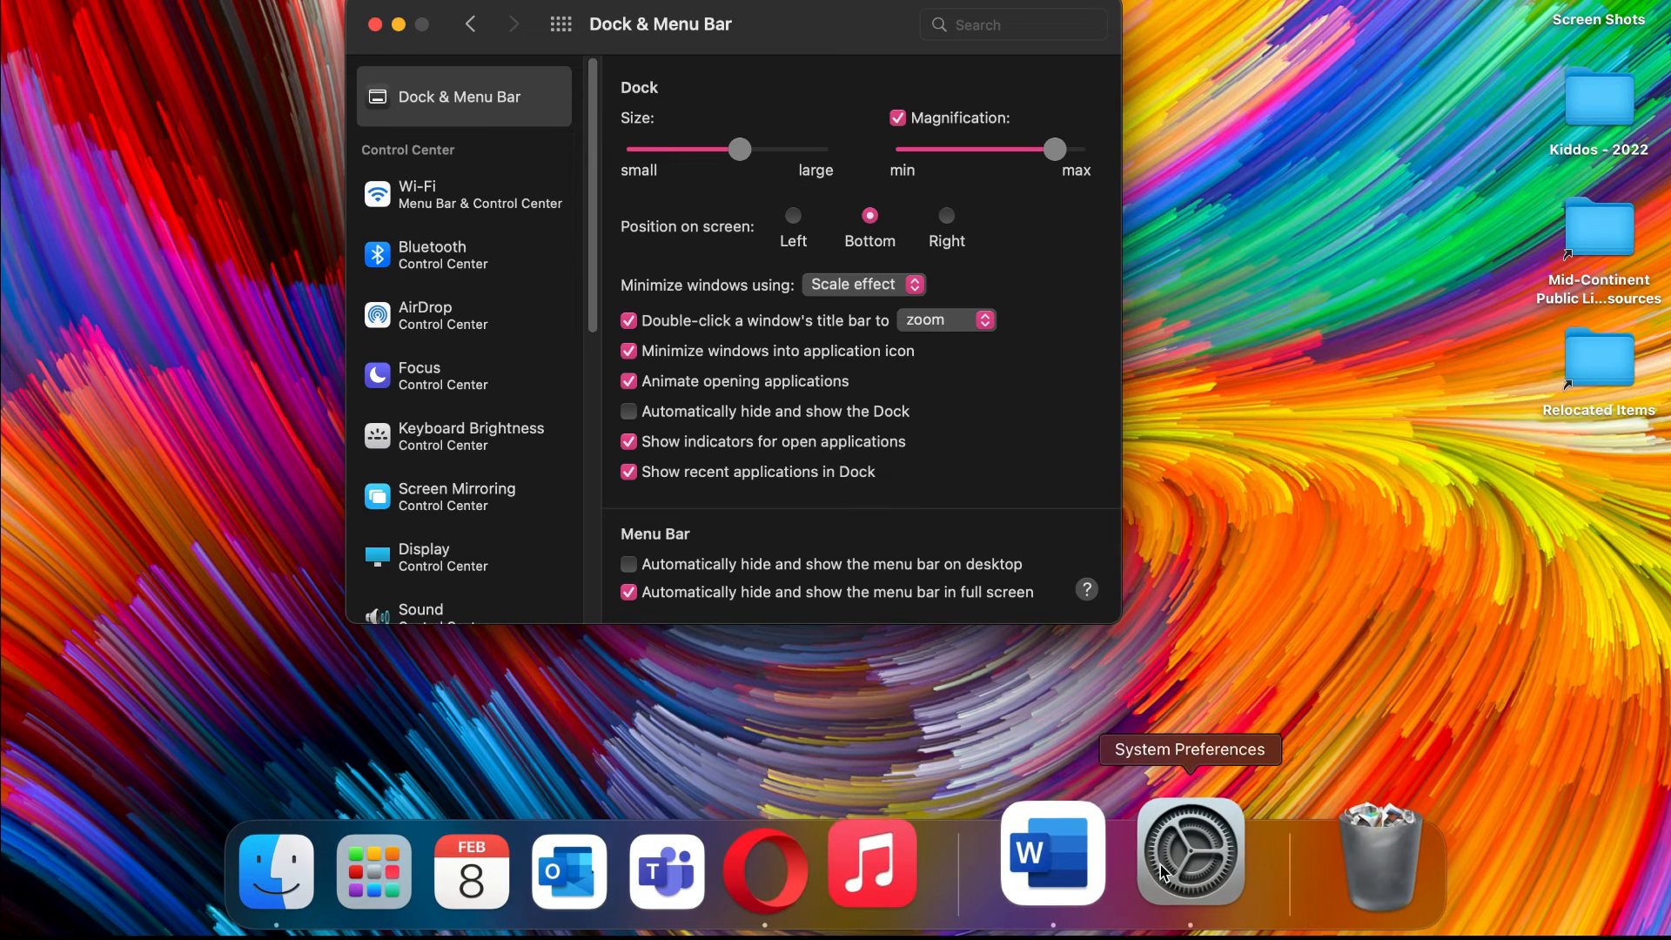
pyautogui.click(795, 475)
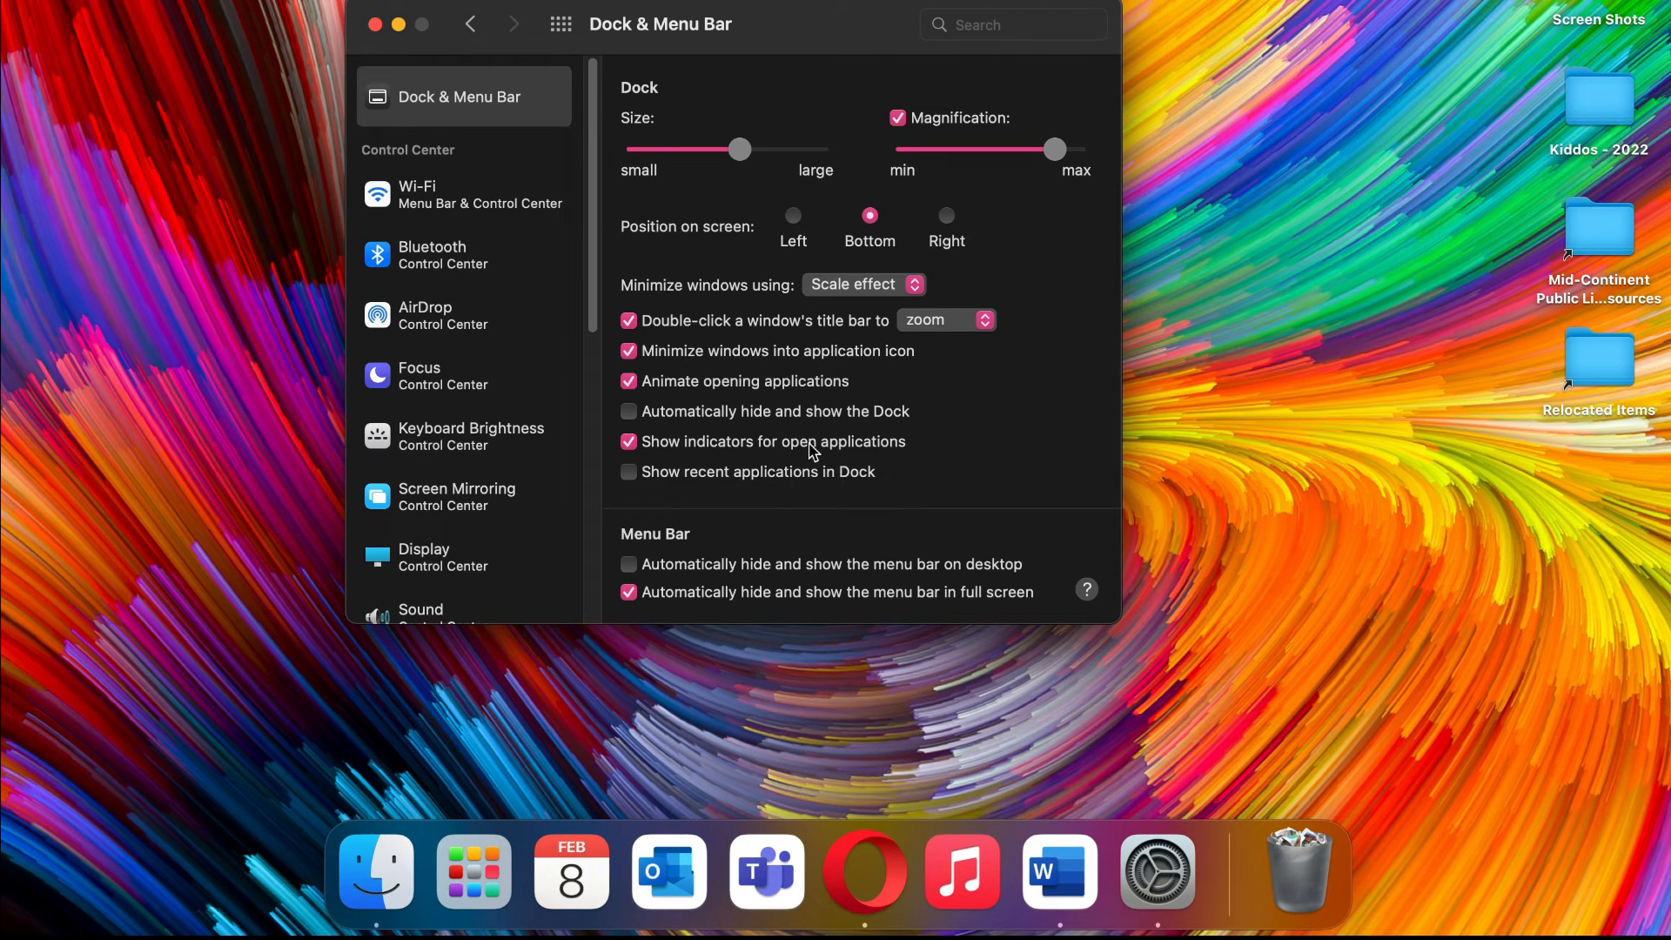
# Step: Demonstrate Automatically hide and show the Dock by turning it on, revealing the hidden Dock, and turning it back off
pyautogui.click(789, 412)
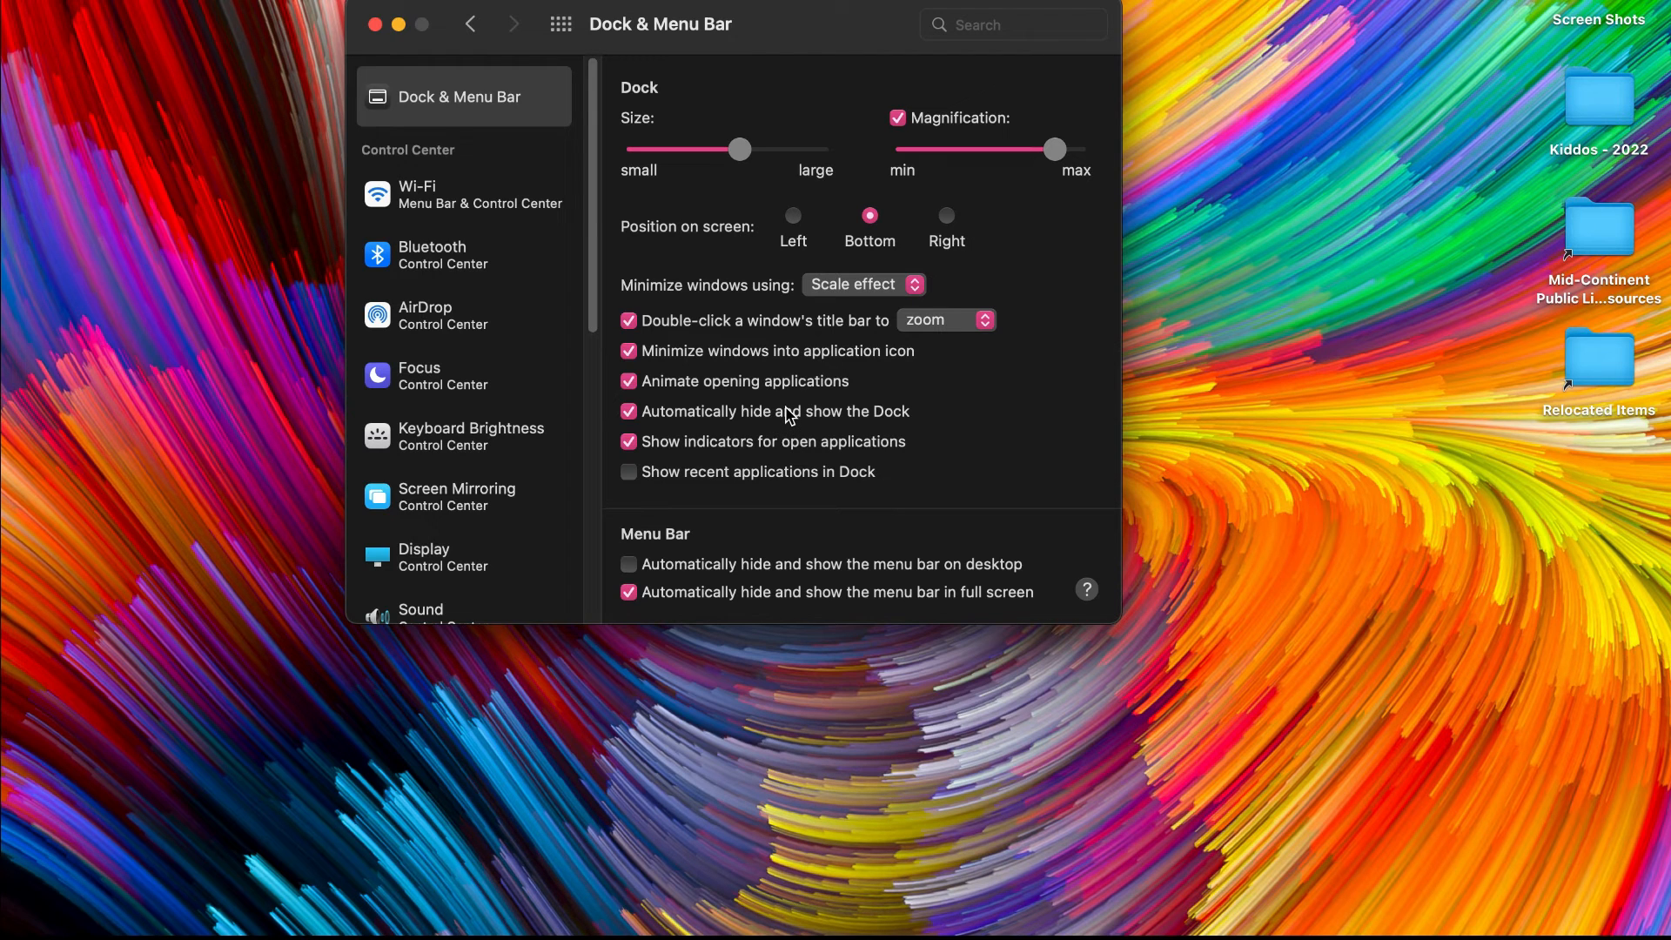
pyautogui.click(862, 874)
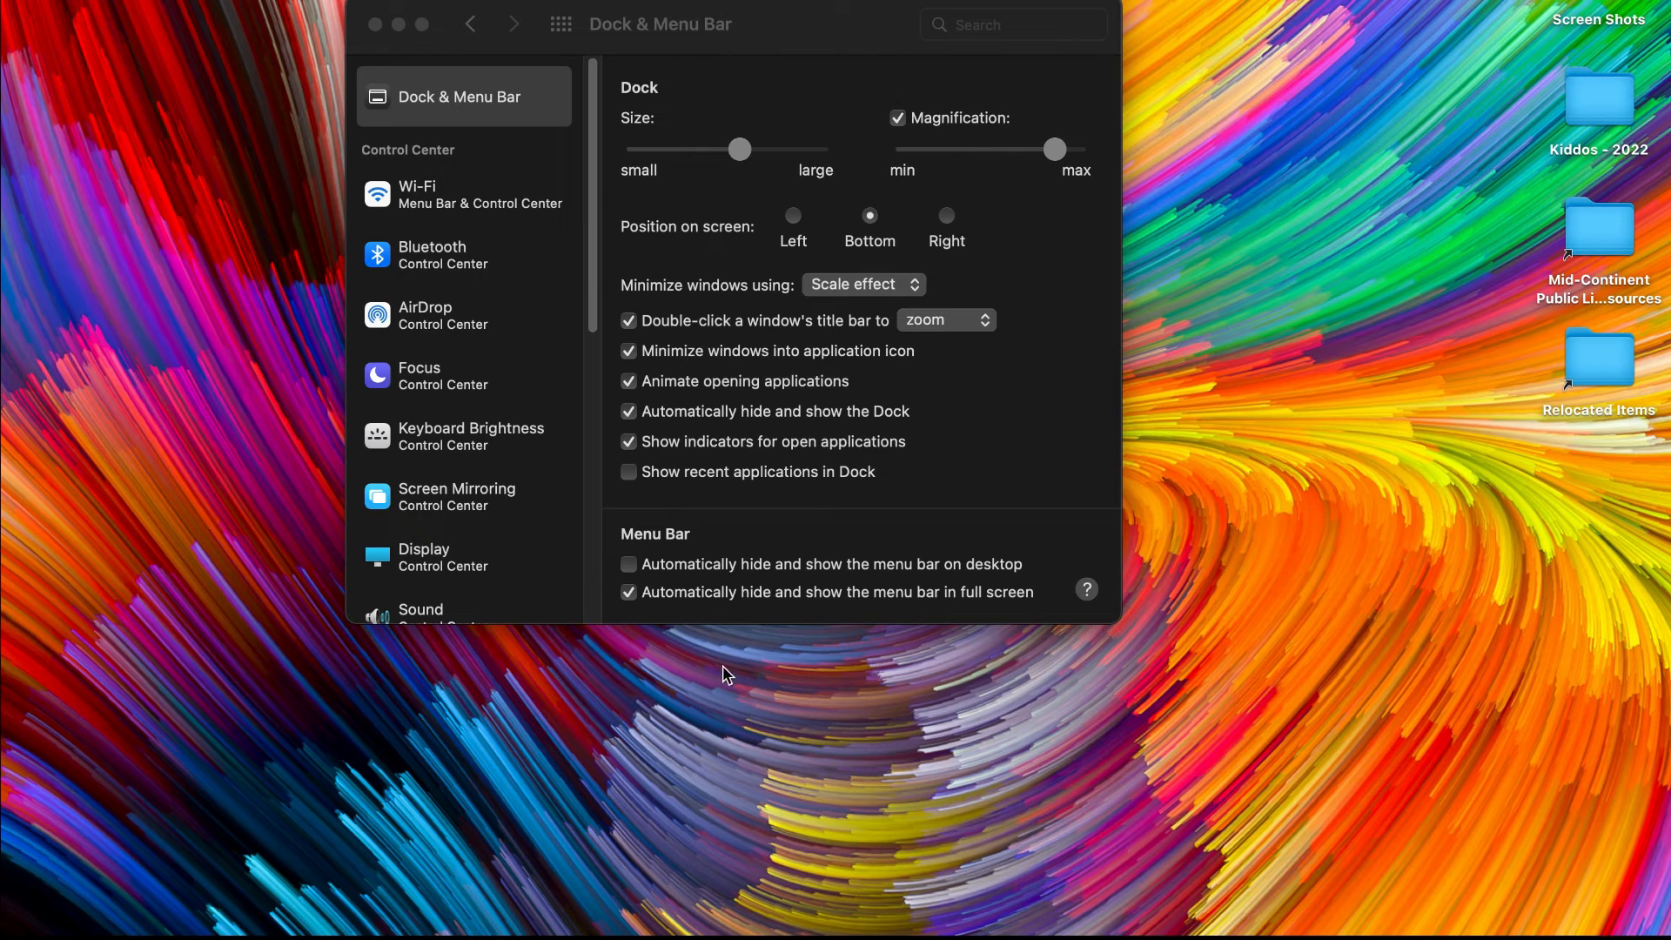
pyautogui.moveTo(1066, 935)
pyautogui.click(808, 484)
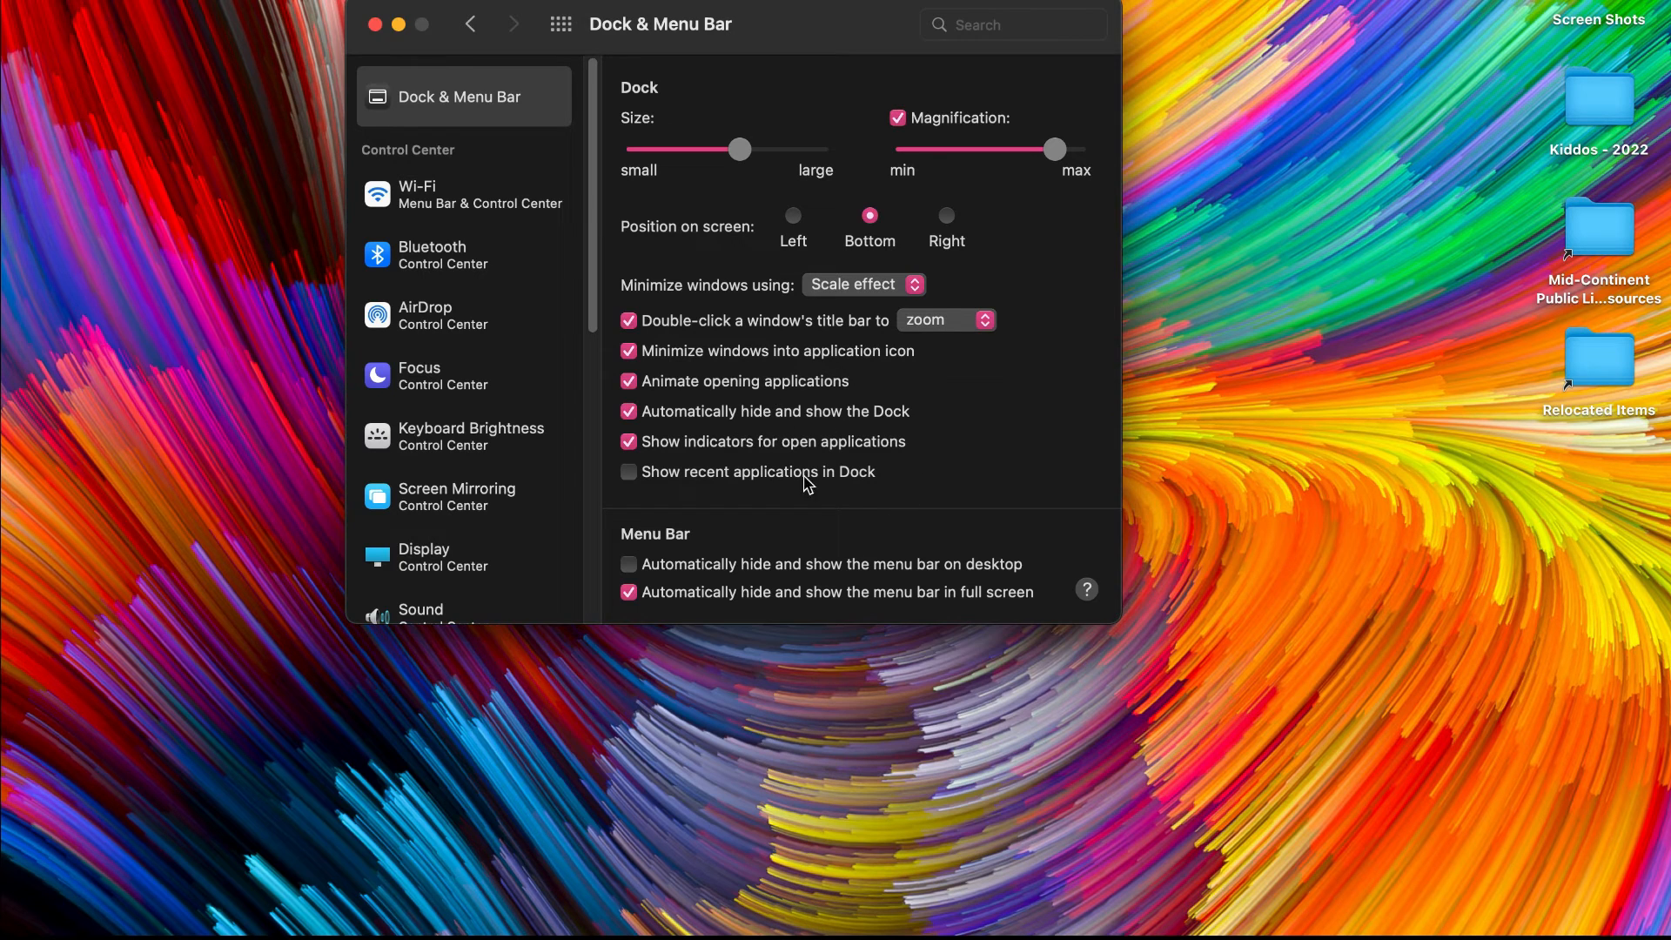
pyautogui.click(628, 411)
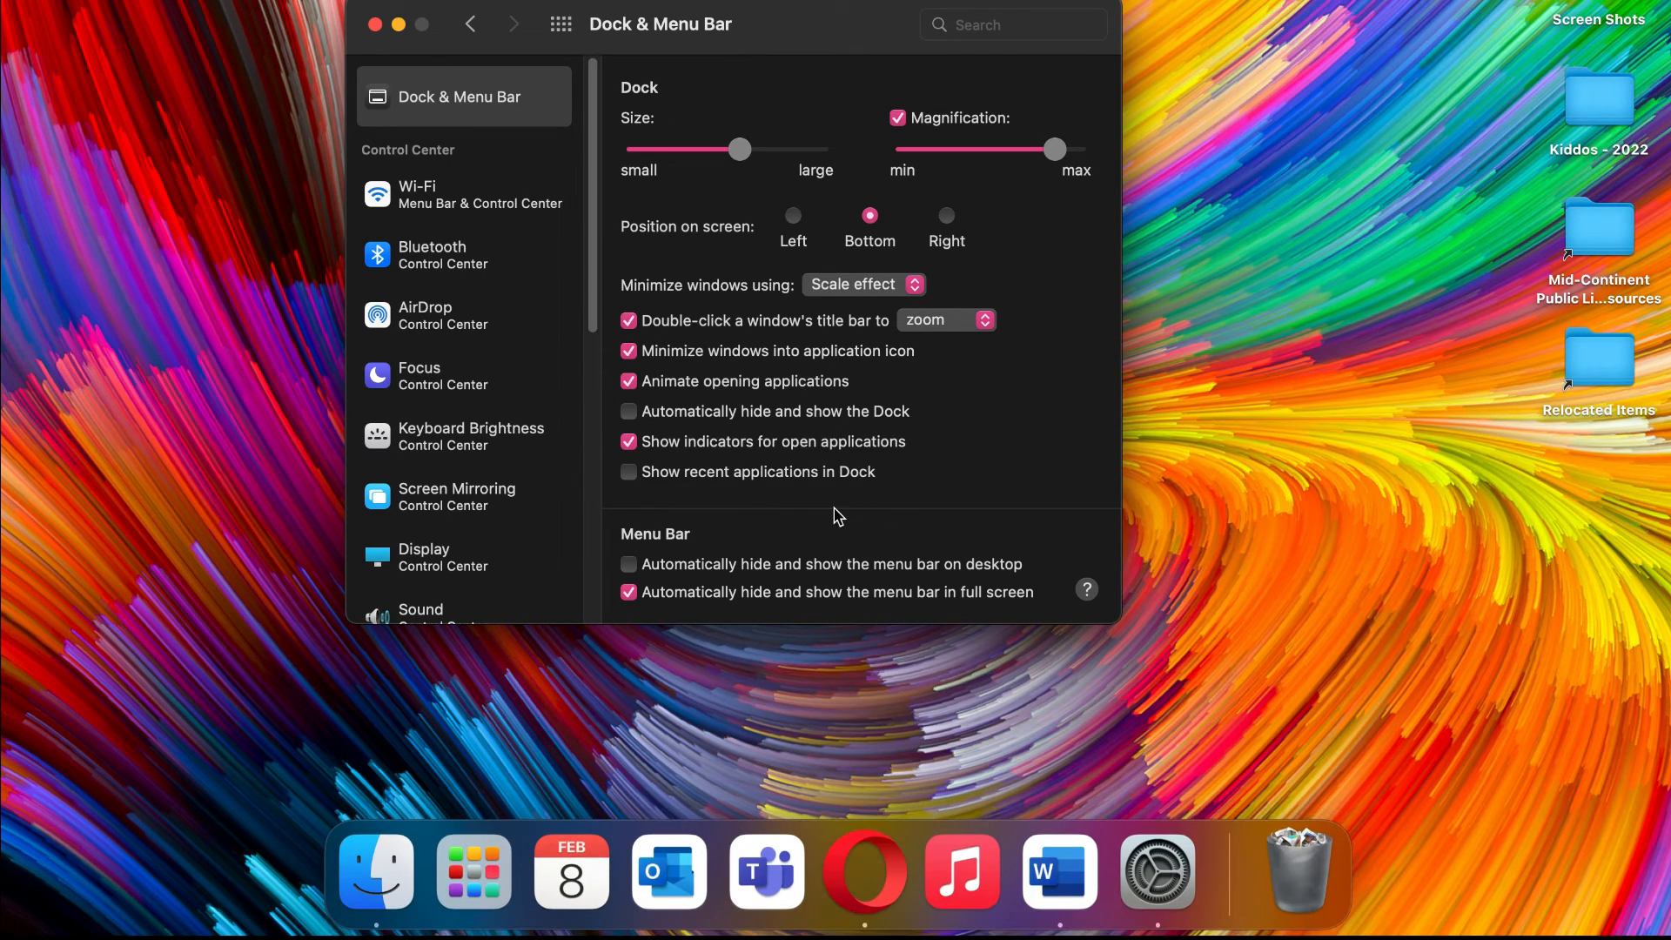
# Step: Demonstrate the Show indicators for open applications option by toggling it
pyautogui.click(630, 446)
pyautogui.click(629, 445)
pyautogui.click(629, 445)
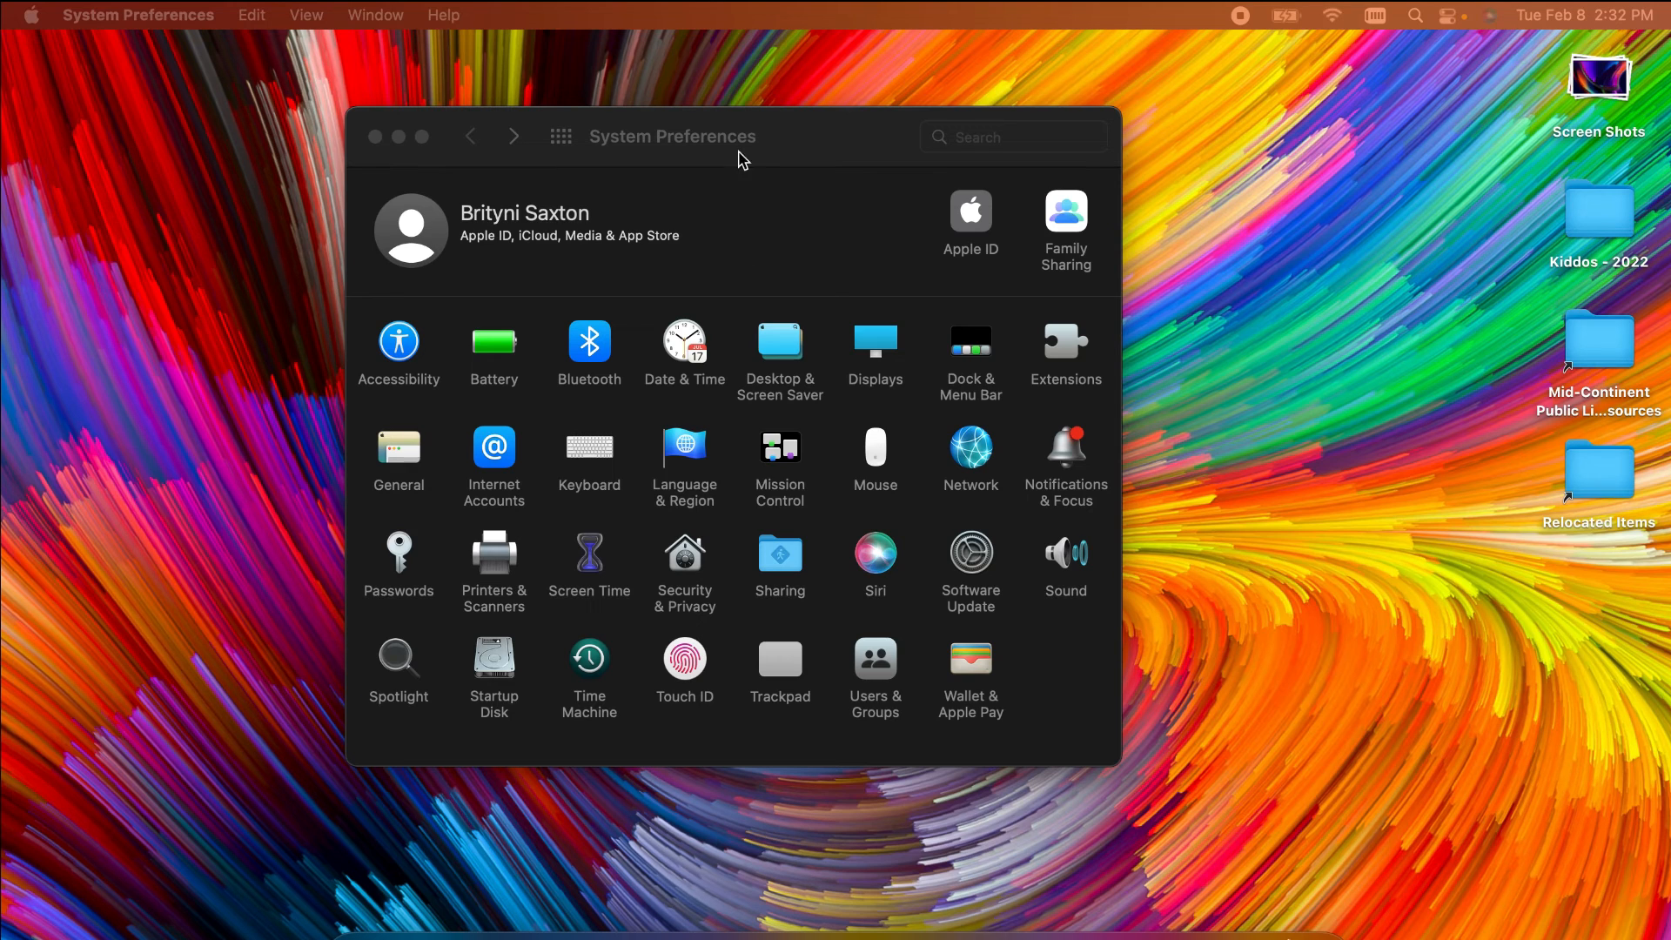
# Step: Open the Pointer options of the Accessibility Display settings and enlarge the pointer to about midway between Normal and Large
pyautogui.click(680, 146)
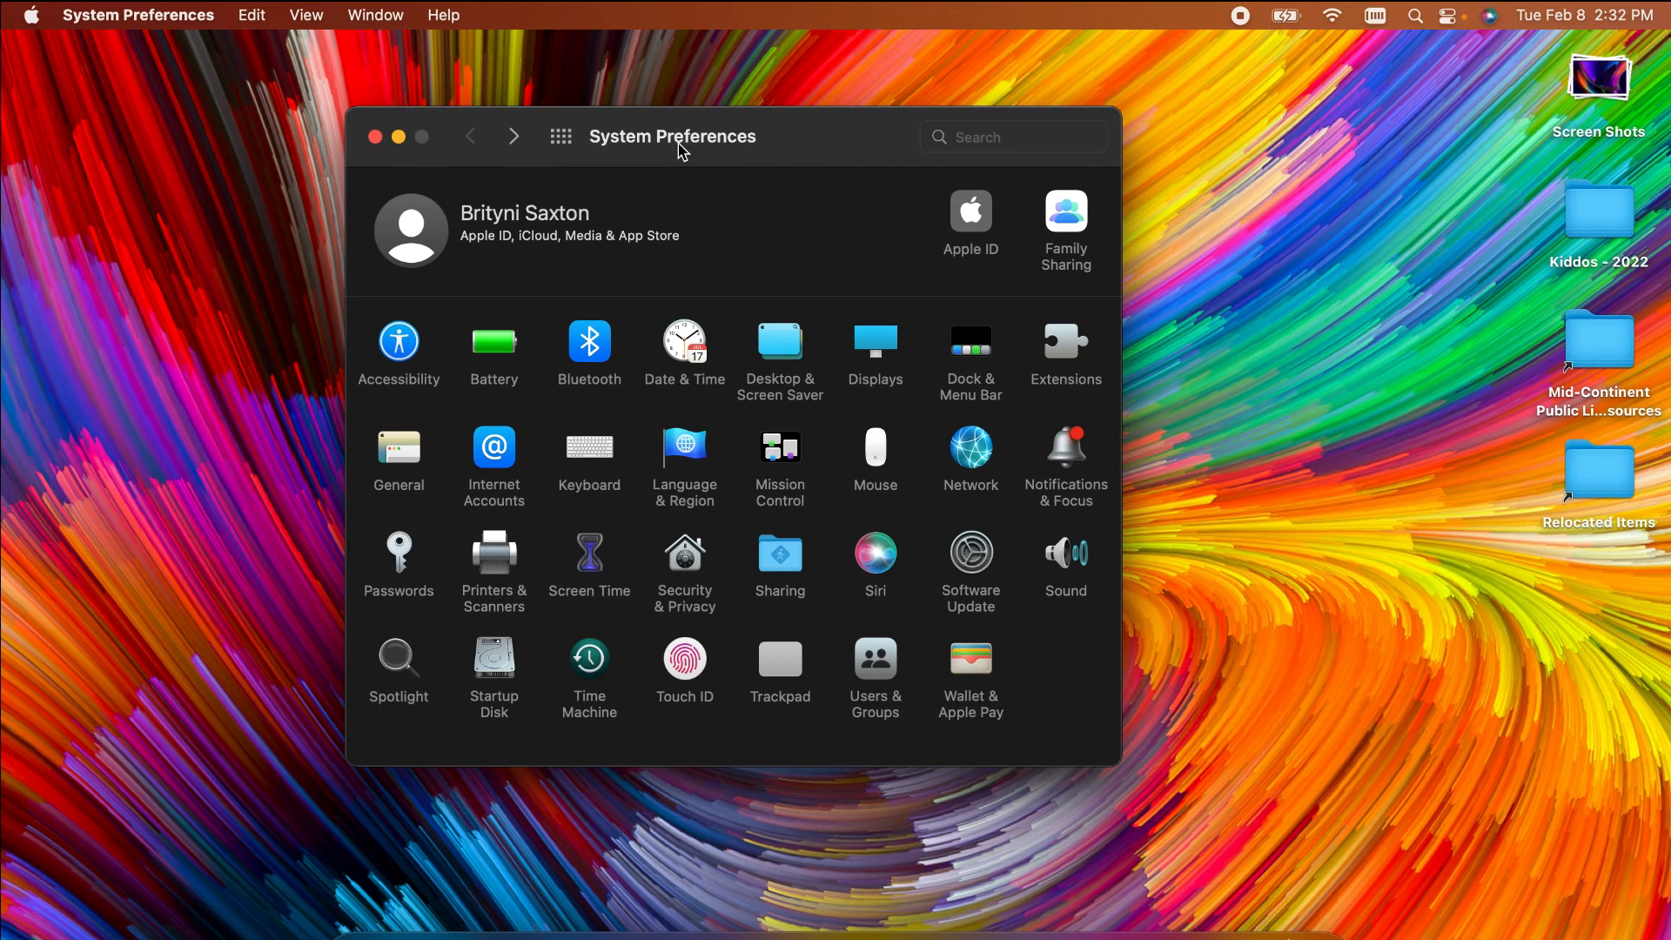
pyautogui.click(403, 348)
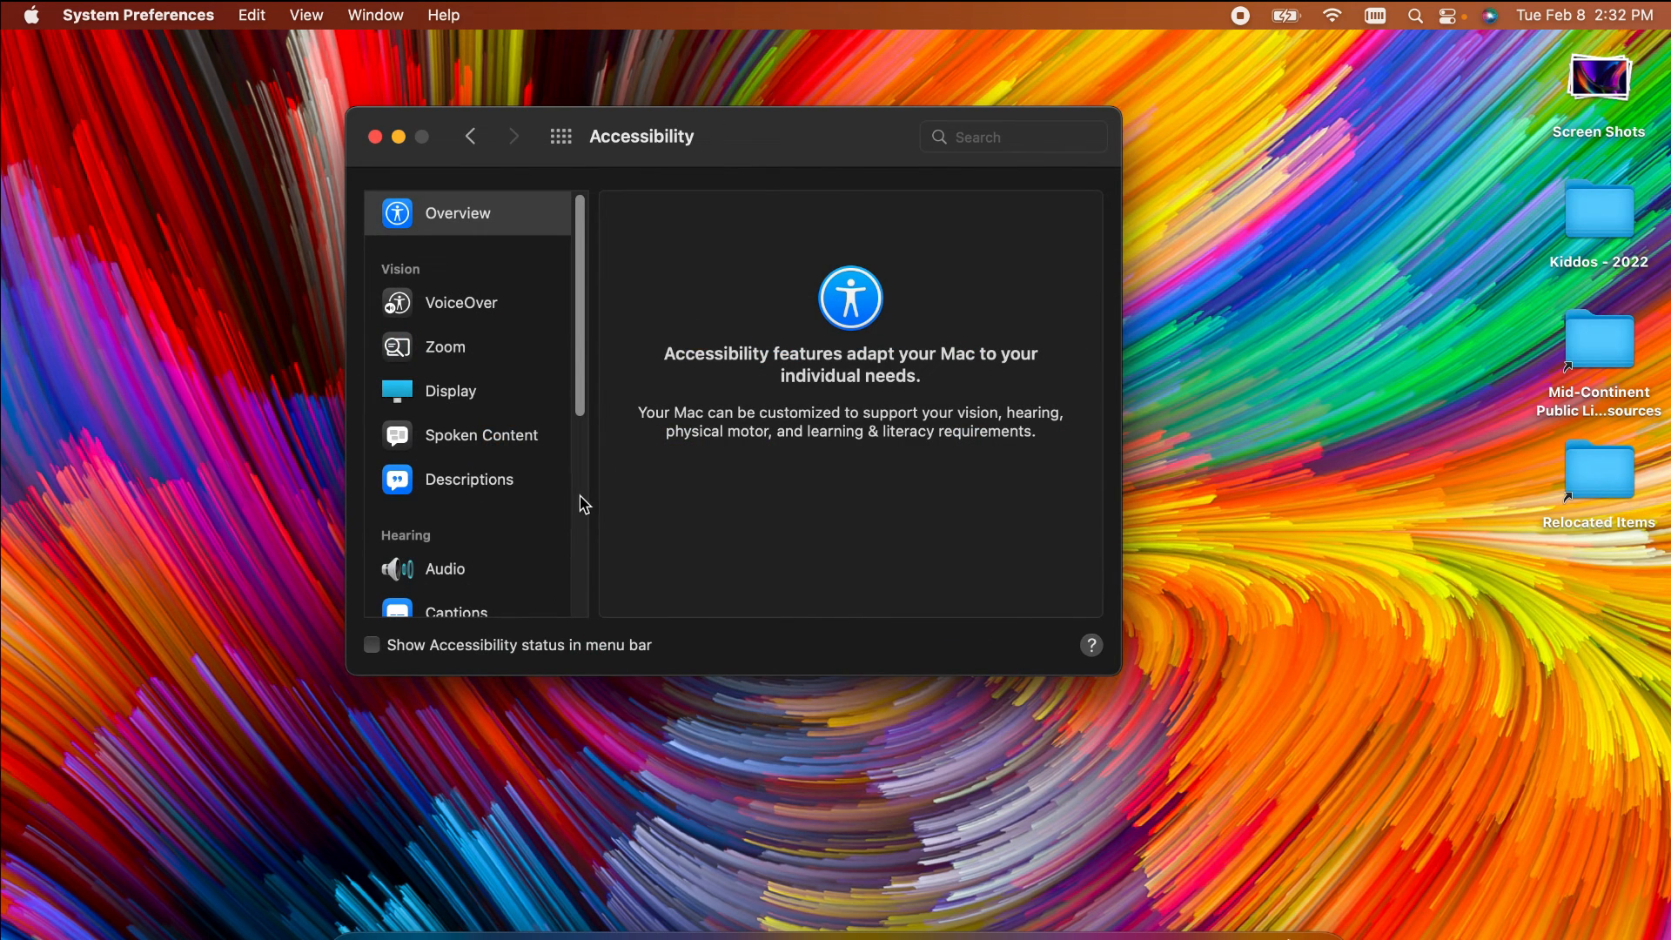
pyautogui.click(457, 396)
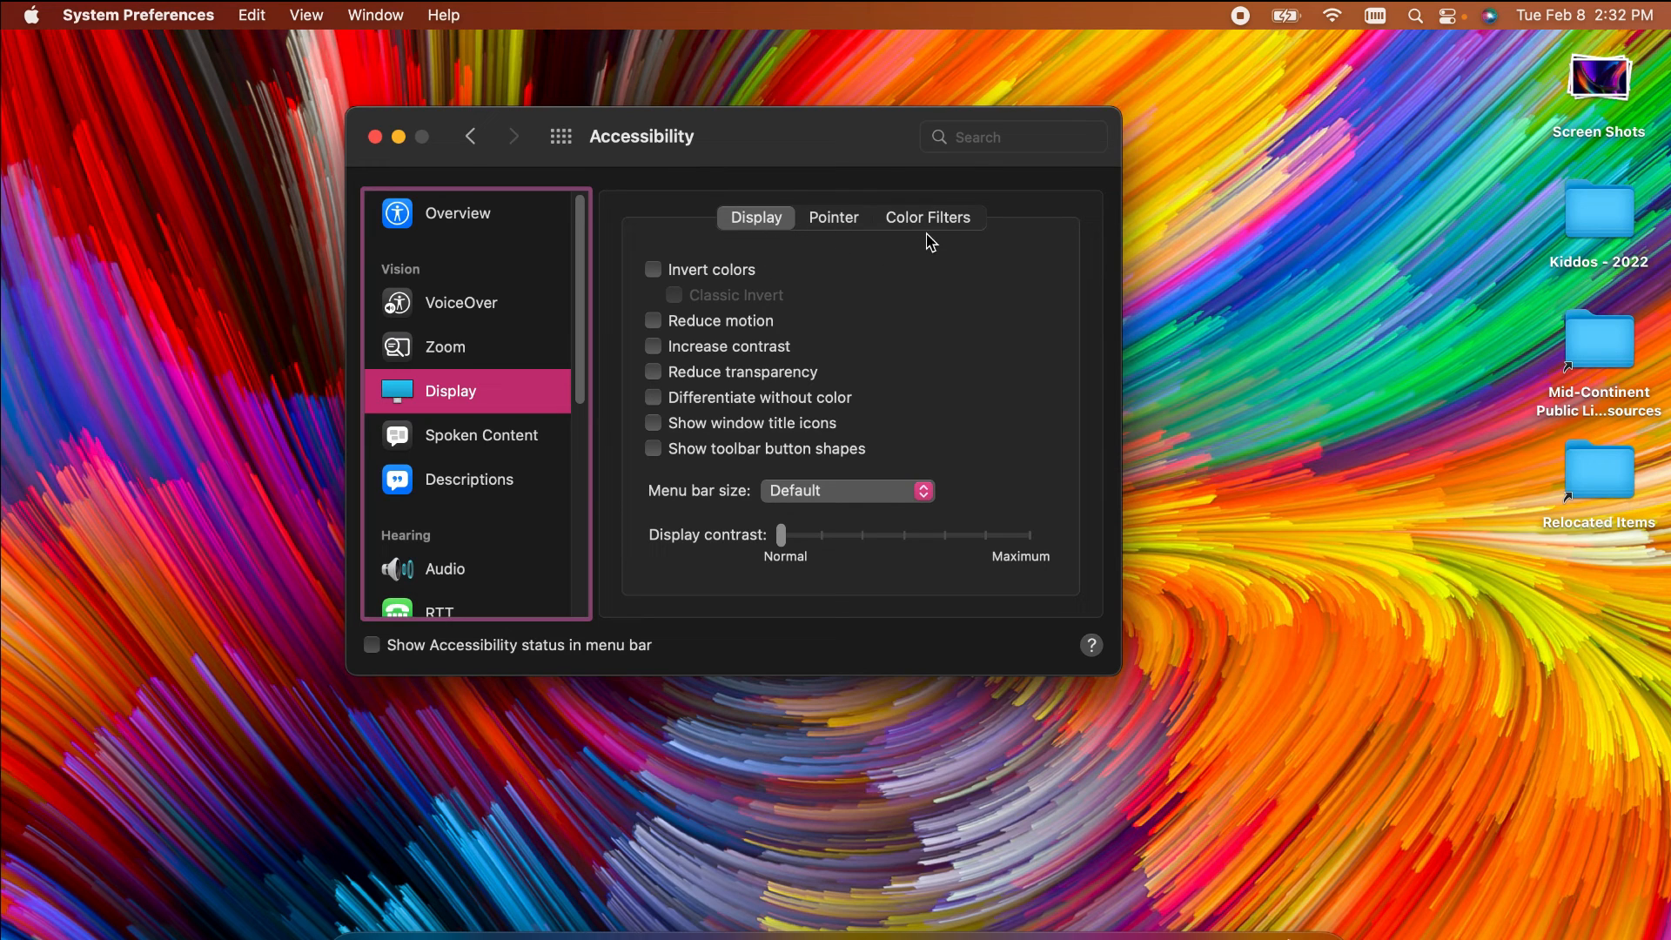
pyautogui.click(844, 224)
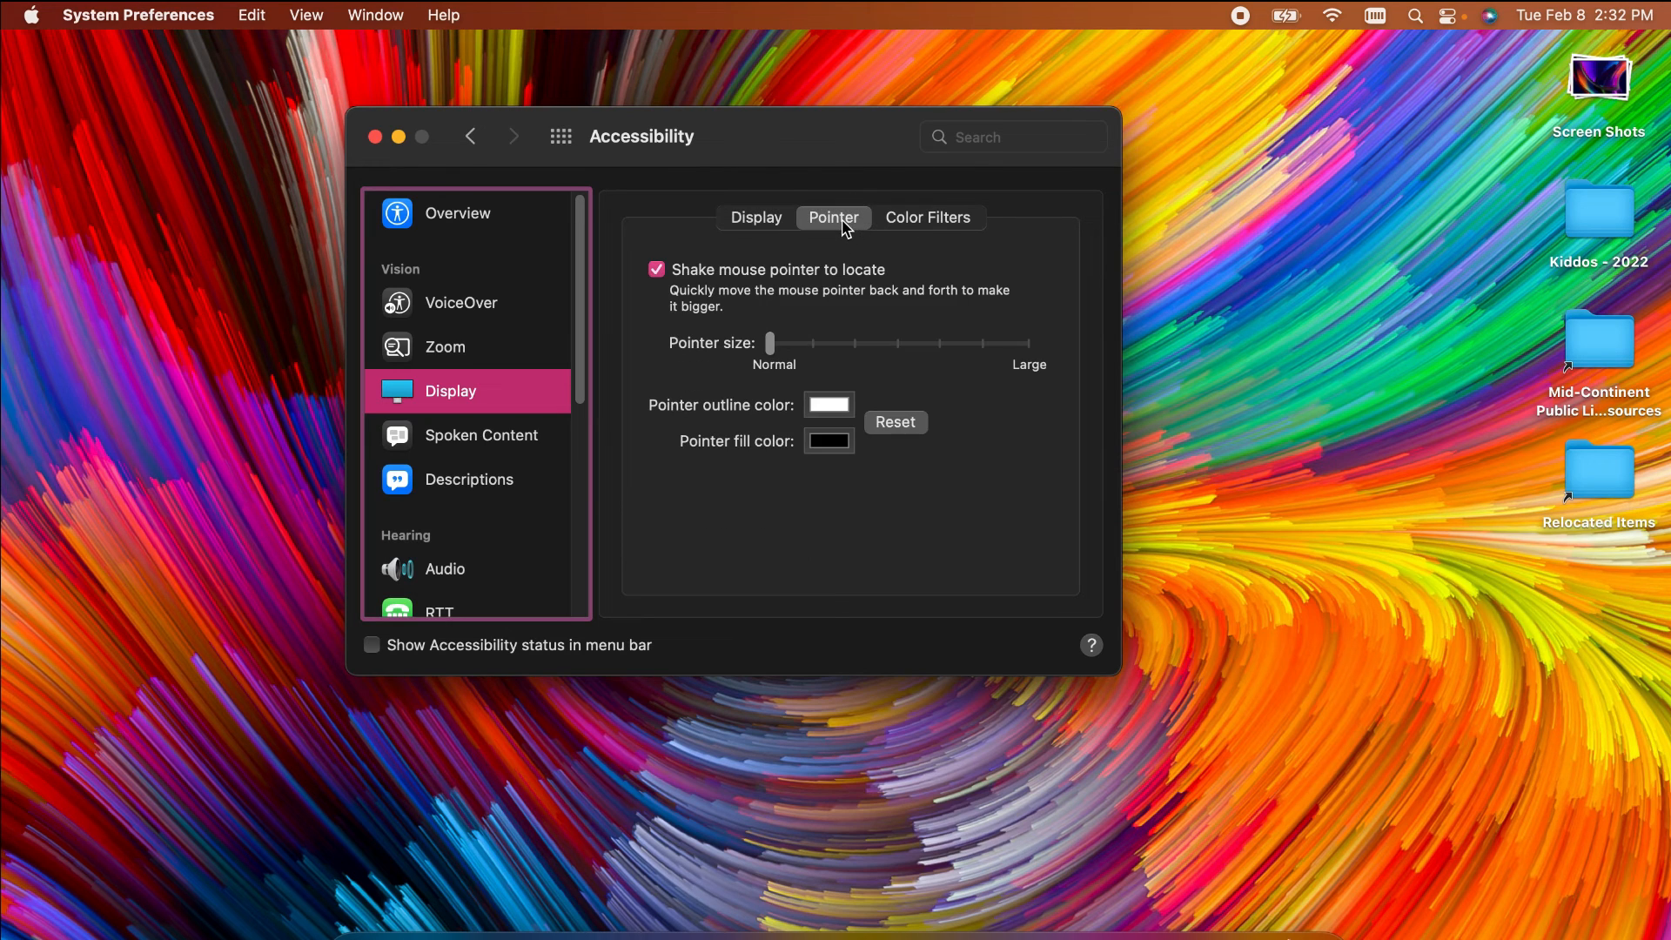
pyautogui.click(770, 351)
pyautogui.moveTo(876, 353)
pyautogui.mouseDown()
pyautogui.moveTo(1037, 357)
pyautogui.moveTo(895, 357)
pyautogui.mouseUp()
# Step: Browse the color picker modes for the pointer outline color and try the Strawberry and Spindrift pencils
pyautogui.click(830, 405)
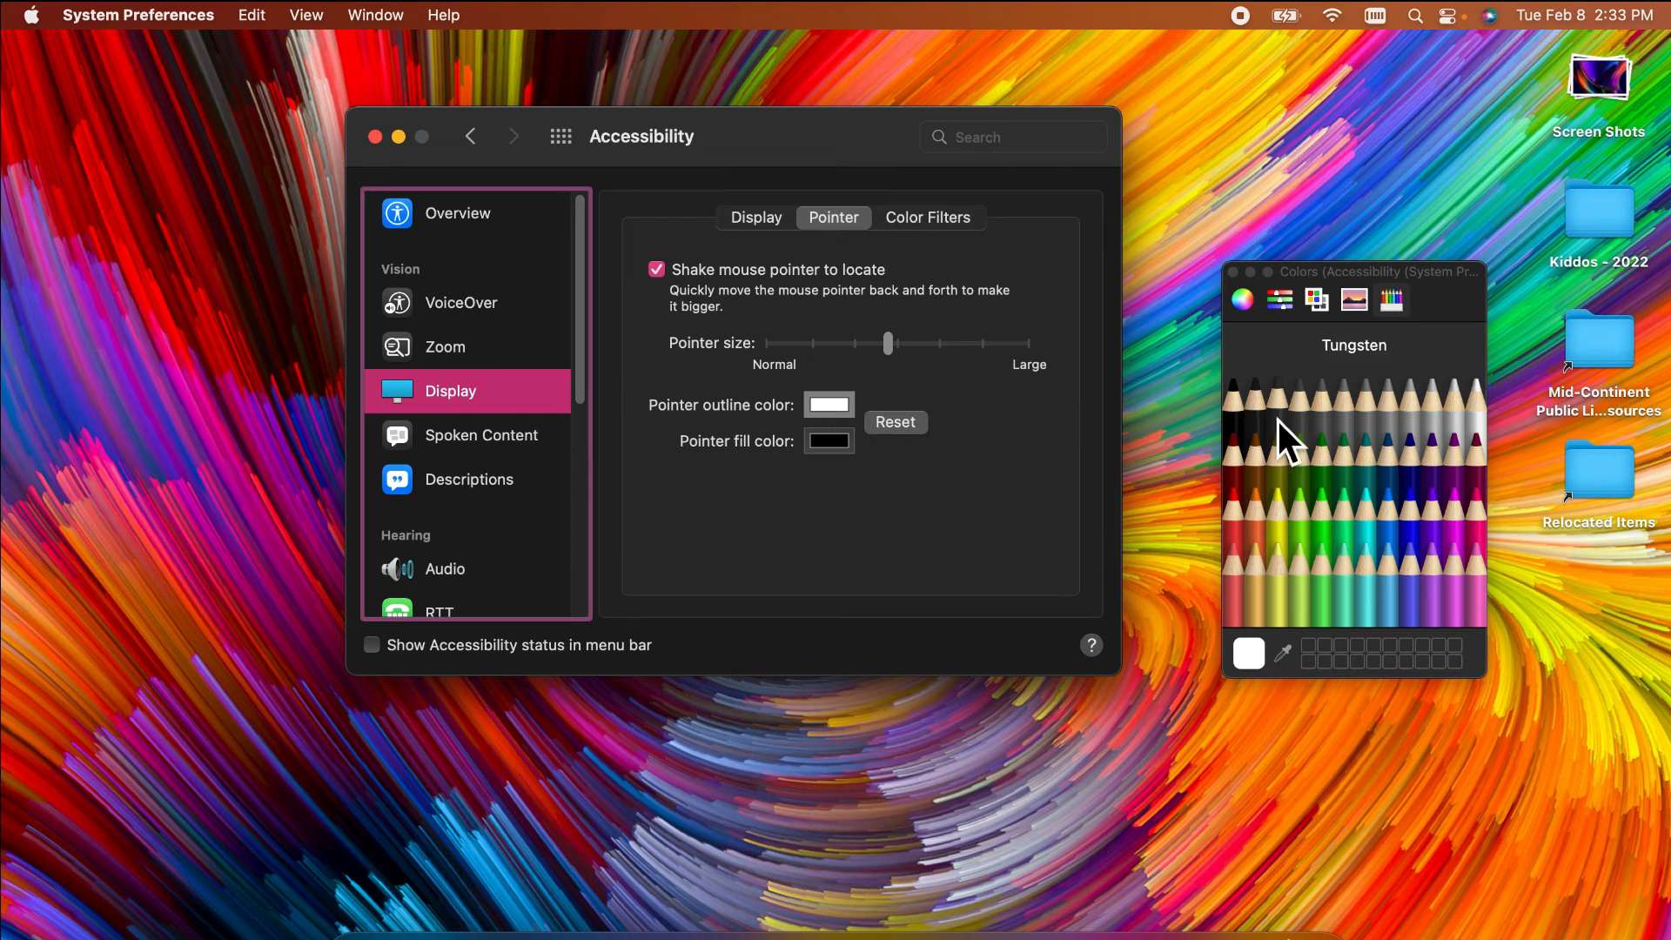
pyautogui.click(1242, 300)
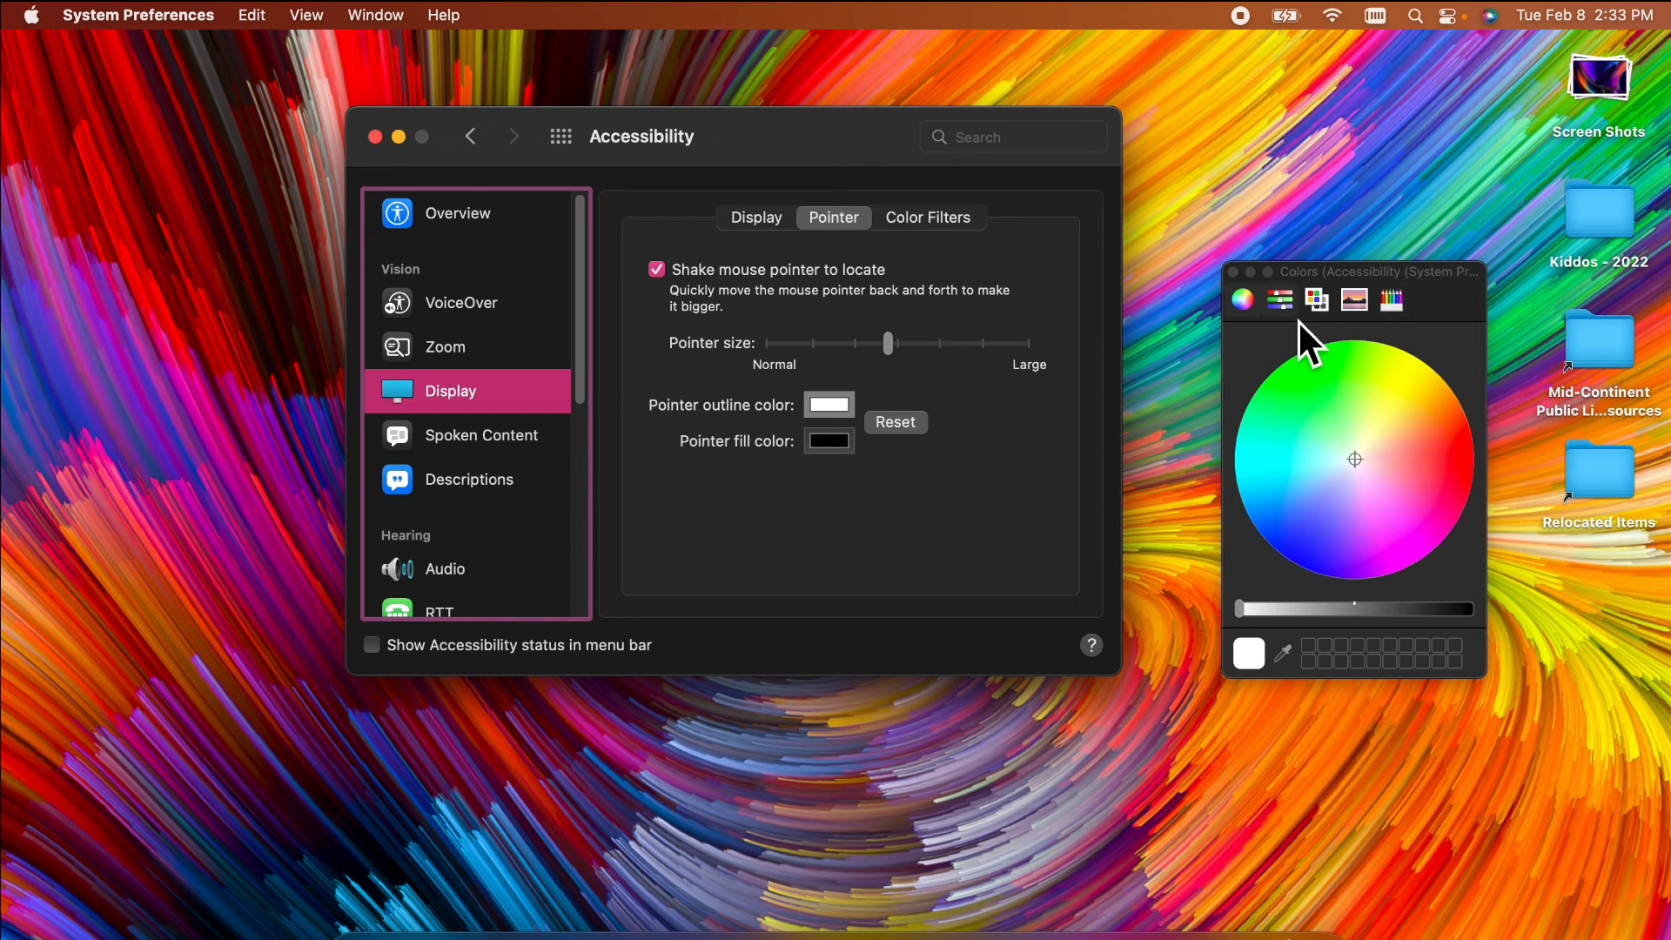
pyautogui.click(1281, 302)
pyautogui.click(1318, 301)
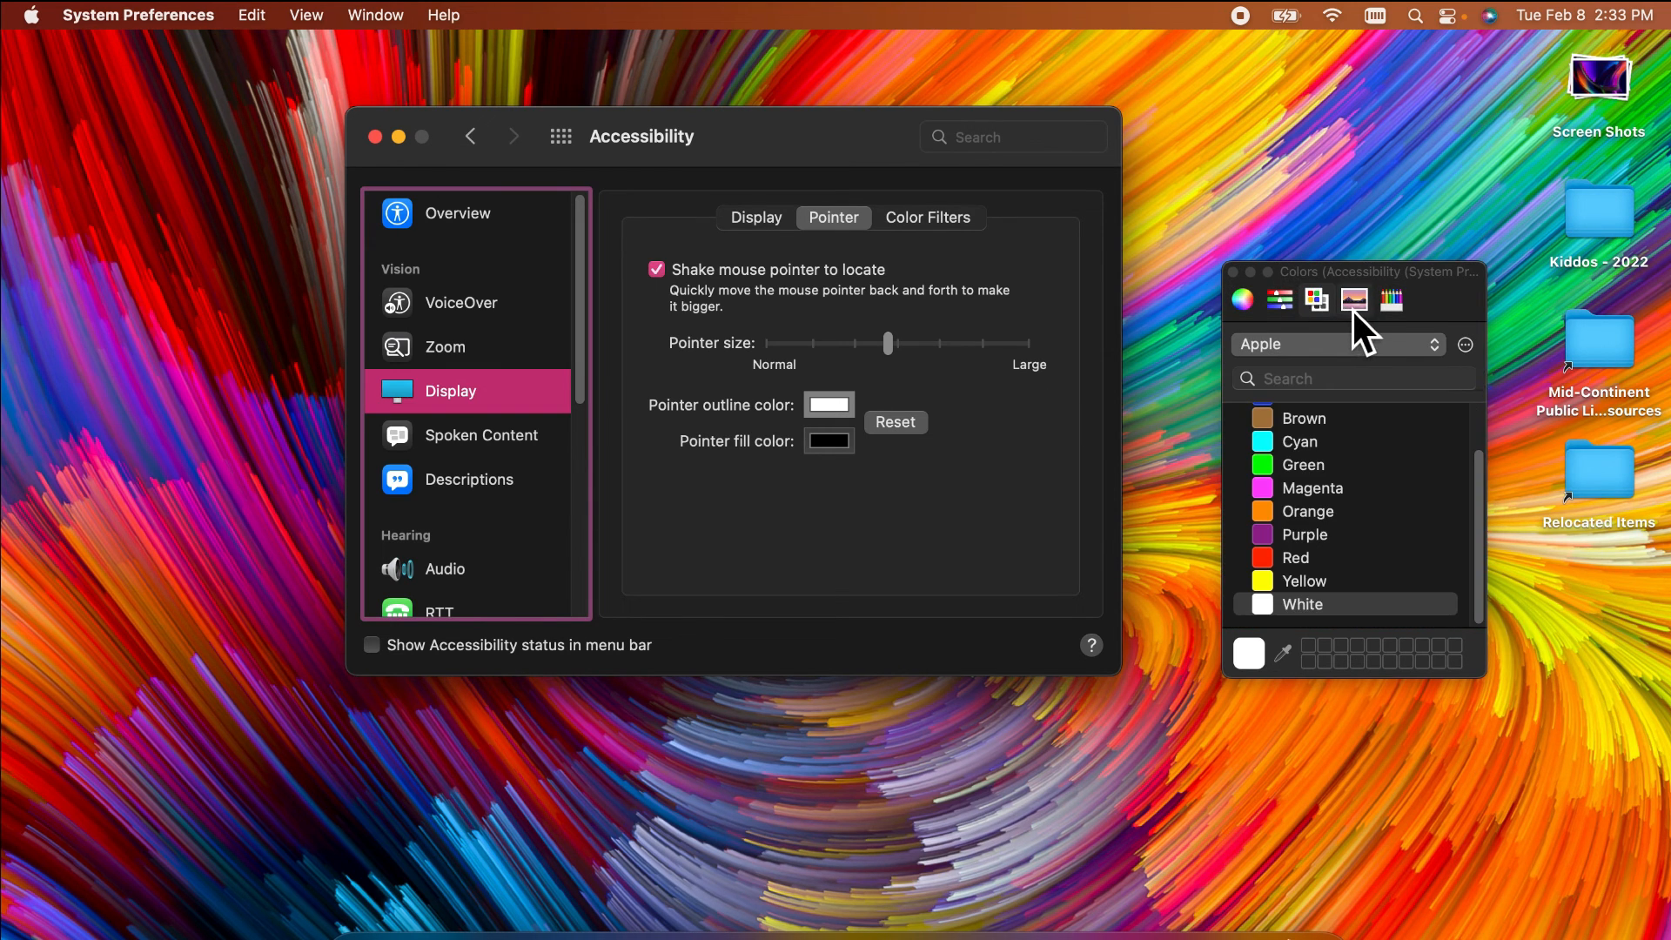
pyautogui.click(1353, 306)
pyautogui.click(1389, 306)
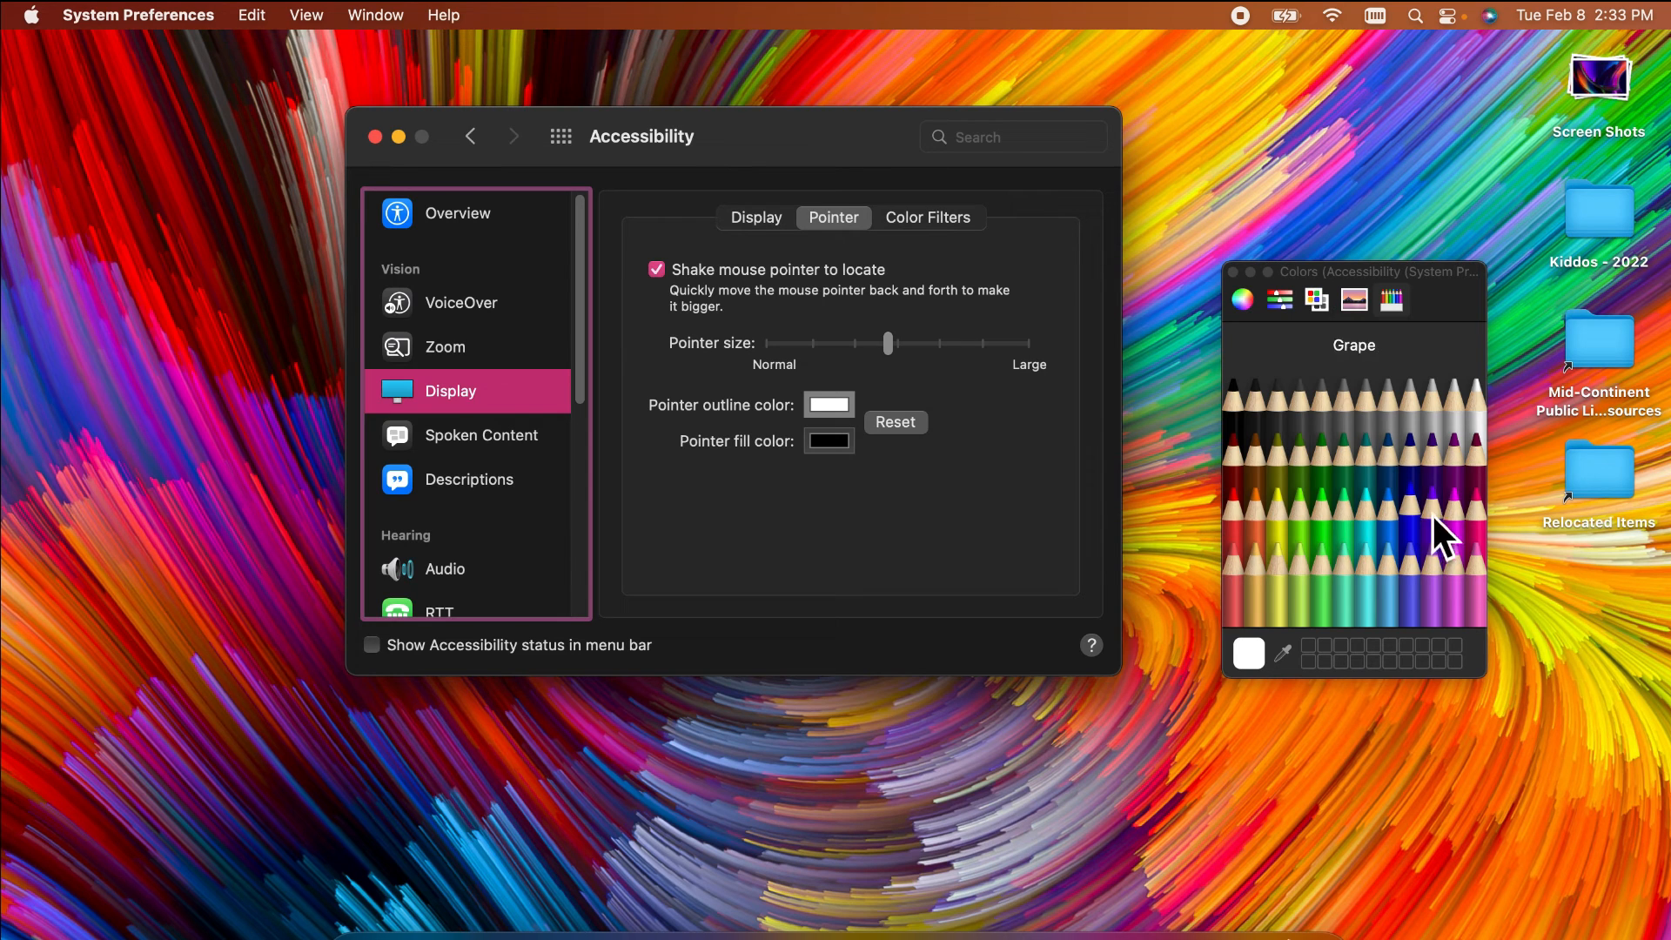
pyautogui.click(1479, 517)
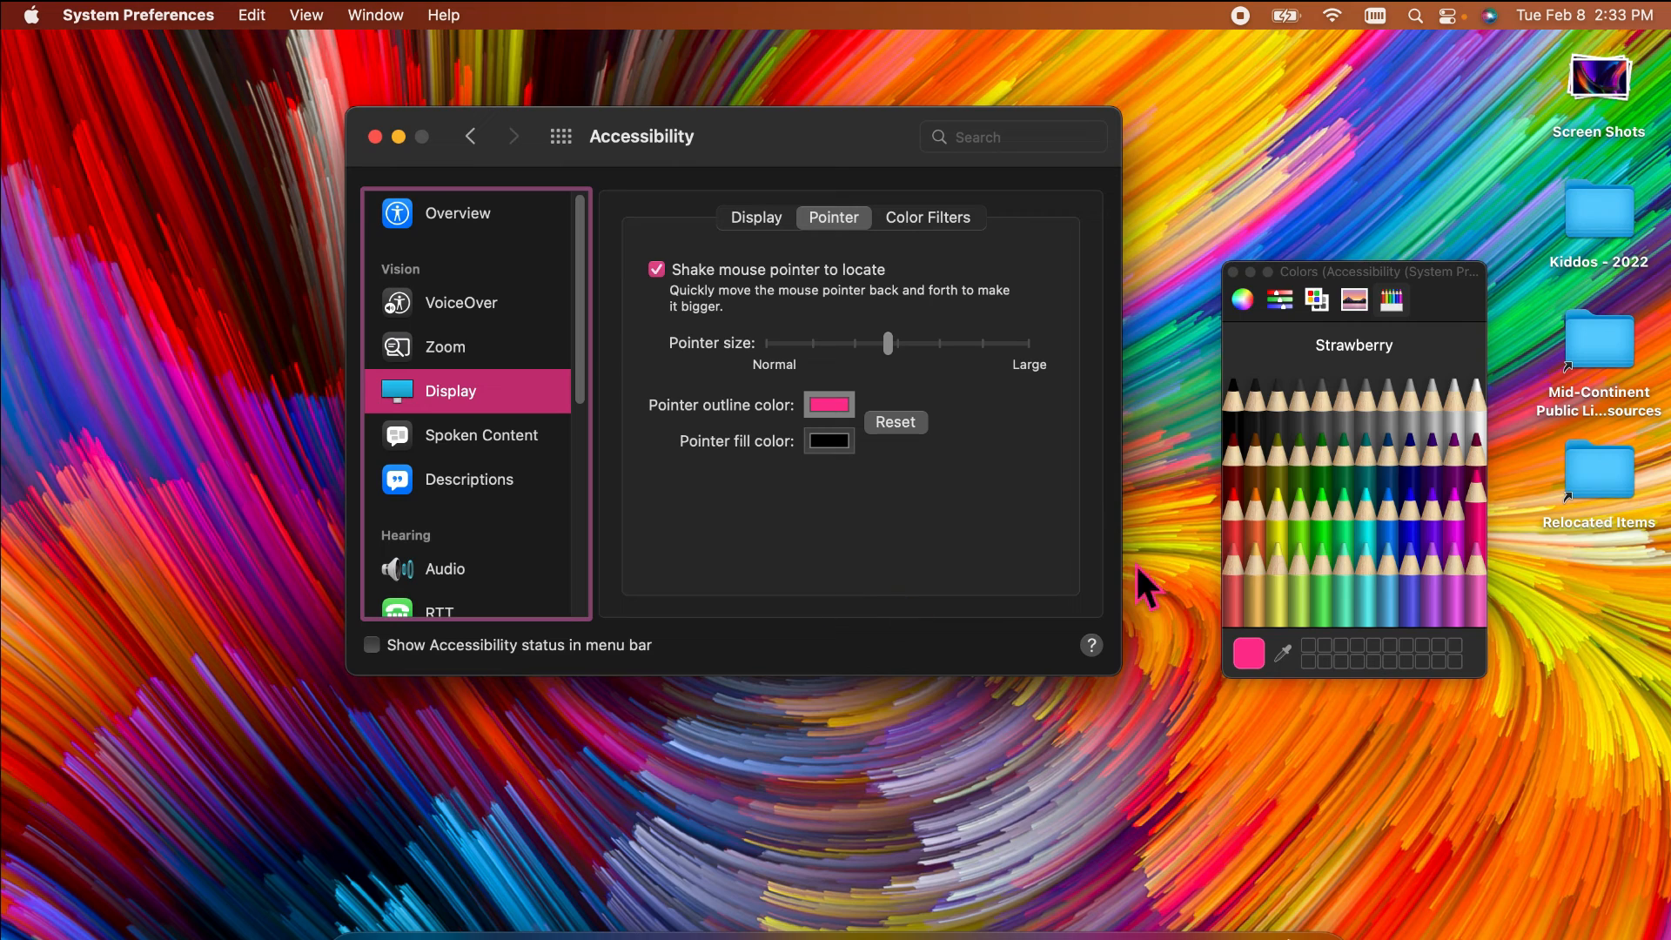
pyautogui.click(1346, 569)
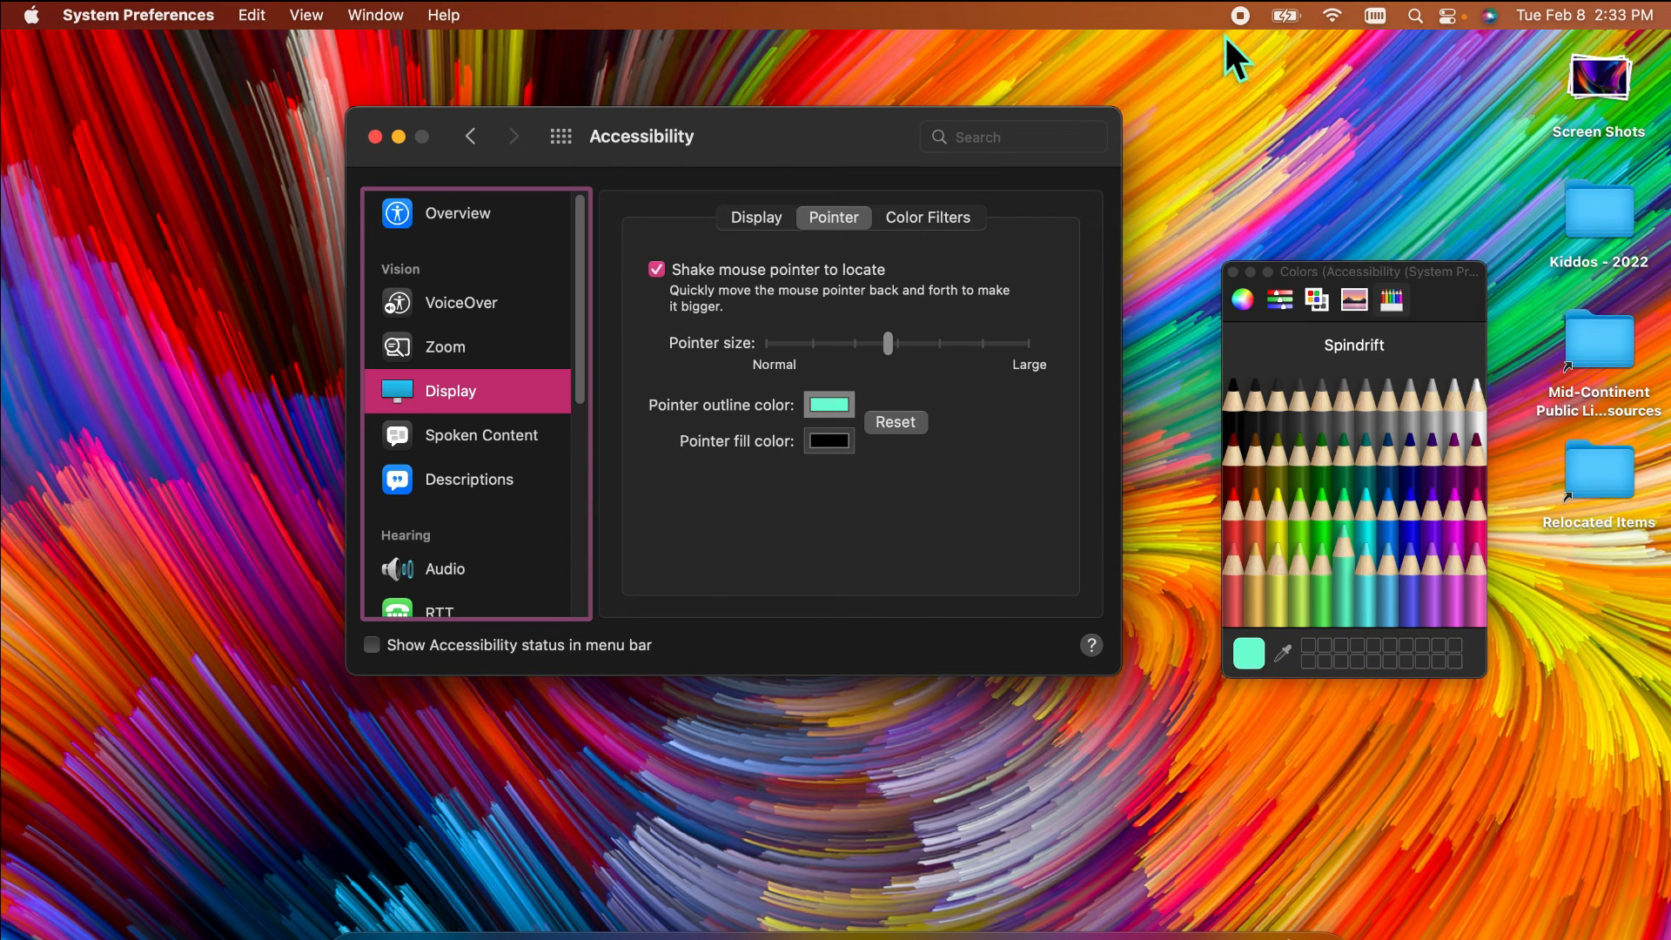
# Step: Try Snow, Strawberry and red as the pointer fill color, settle on bright blue, and set the outline color to Sky
pyautogui.click(829, 442)
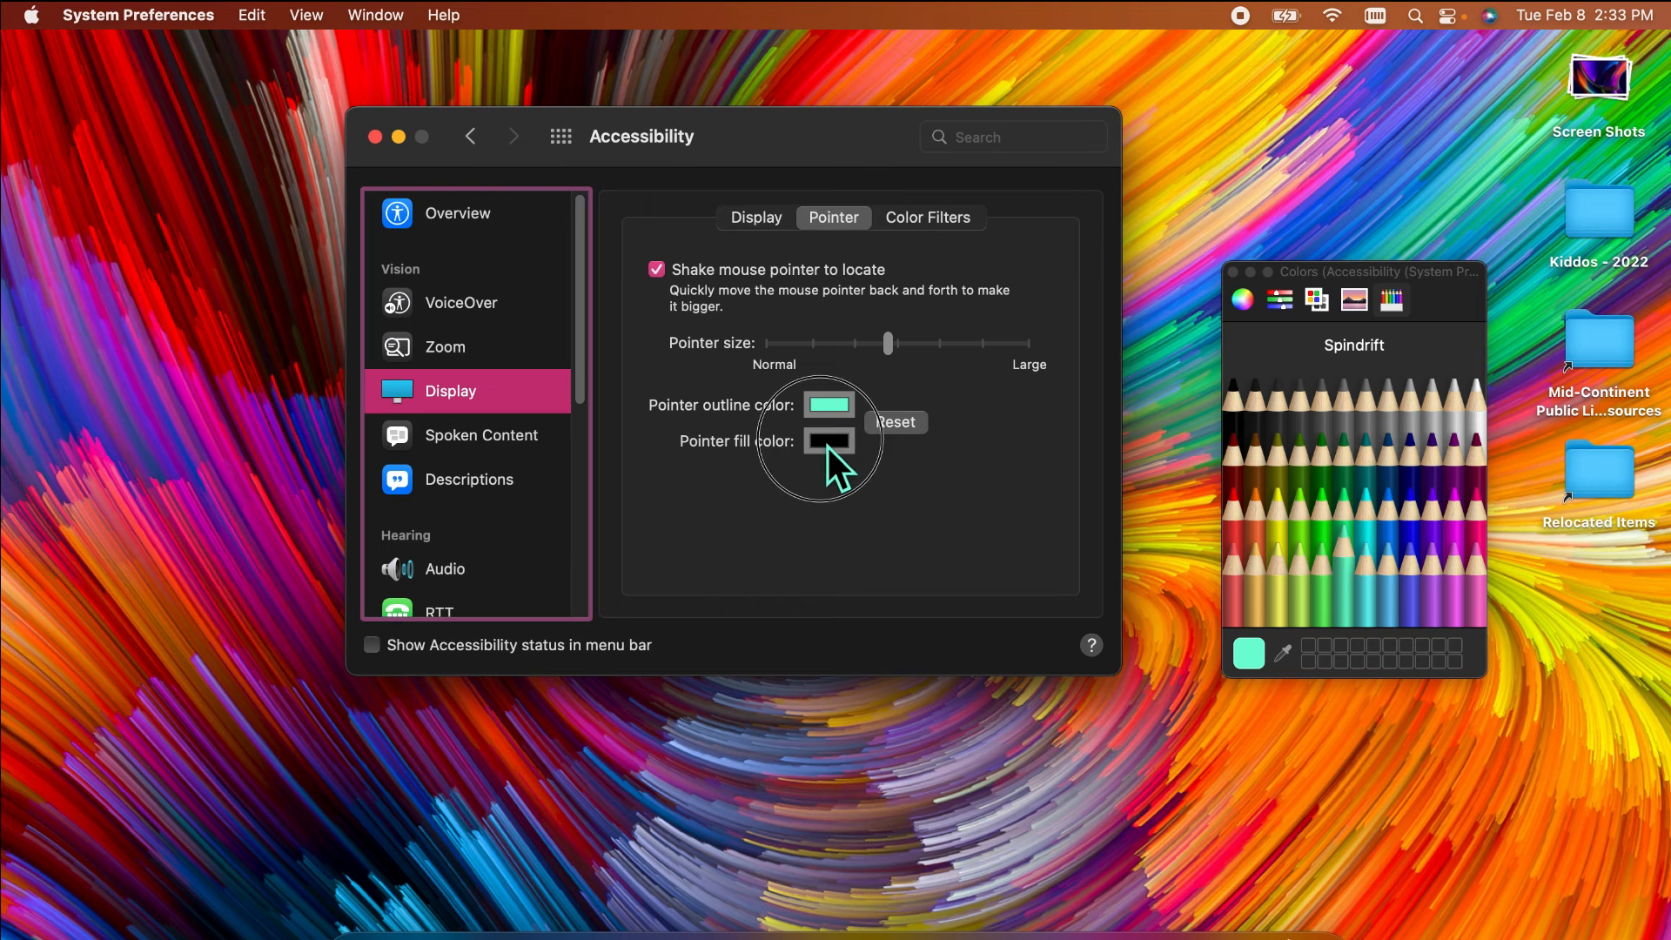
pyautogui.click(1479, 411)
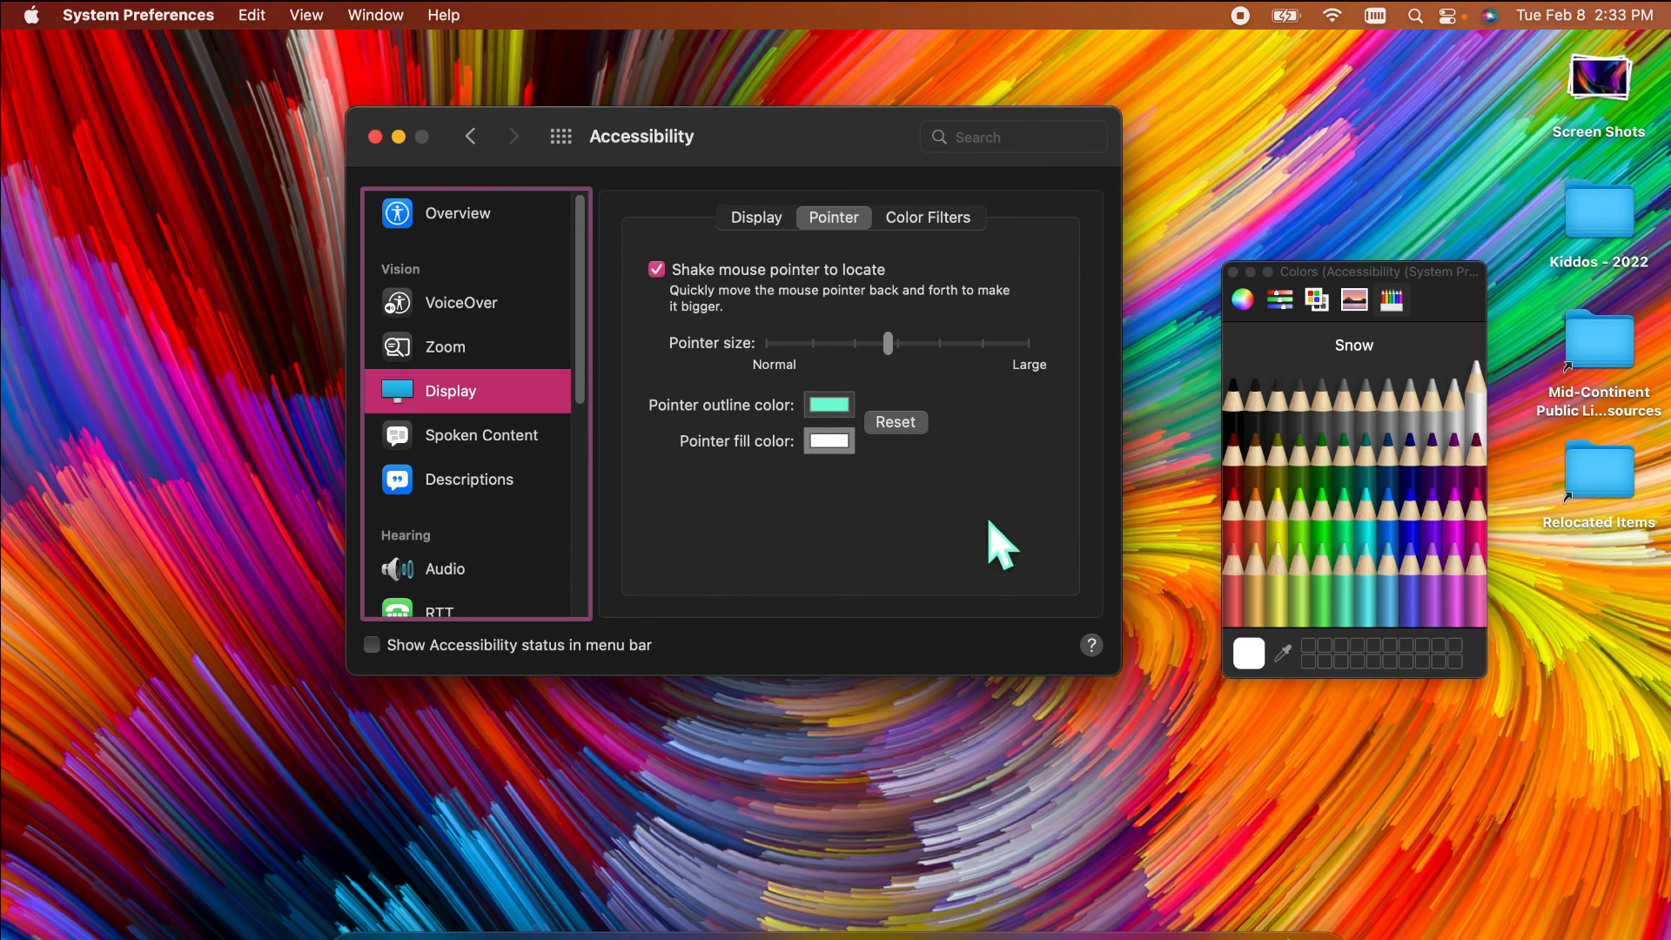
pyautogui.click(1480, 525)
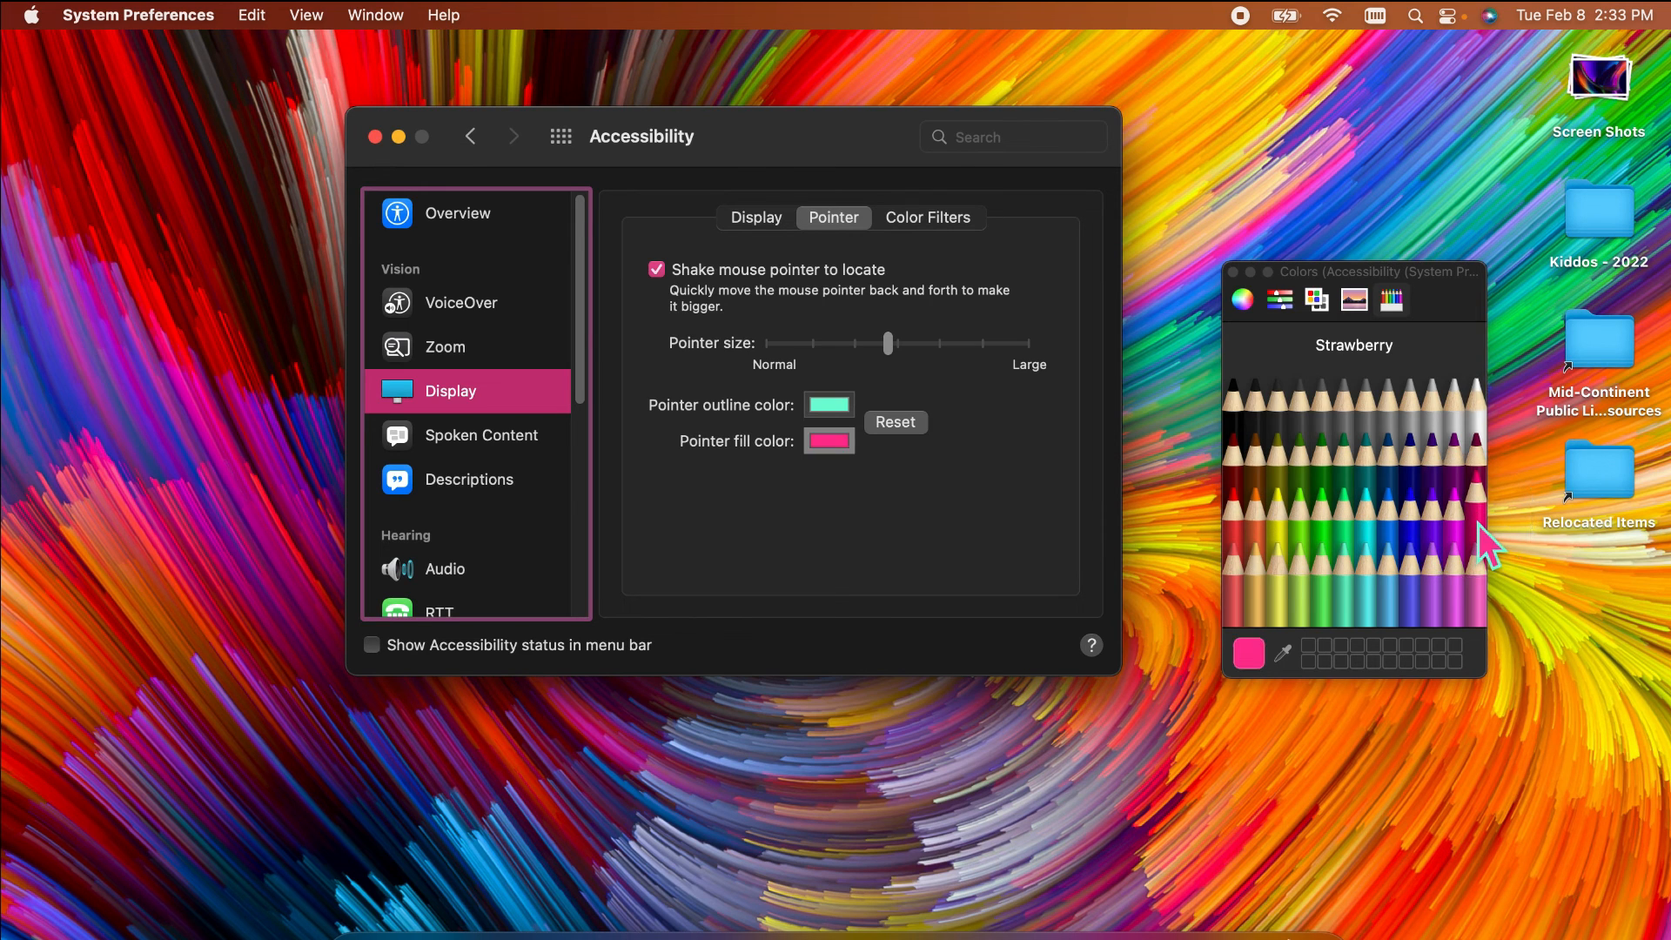
pyautogui.click(1237, 513)
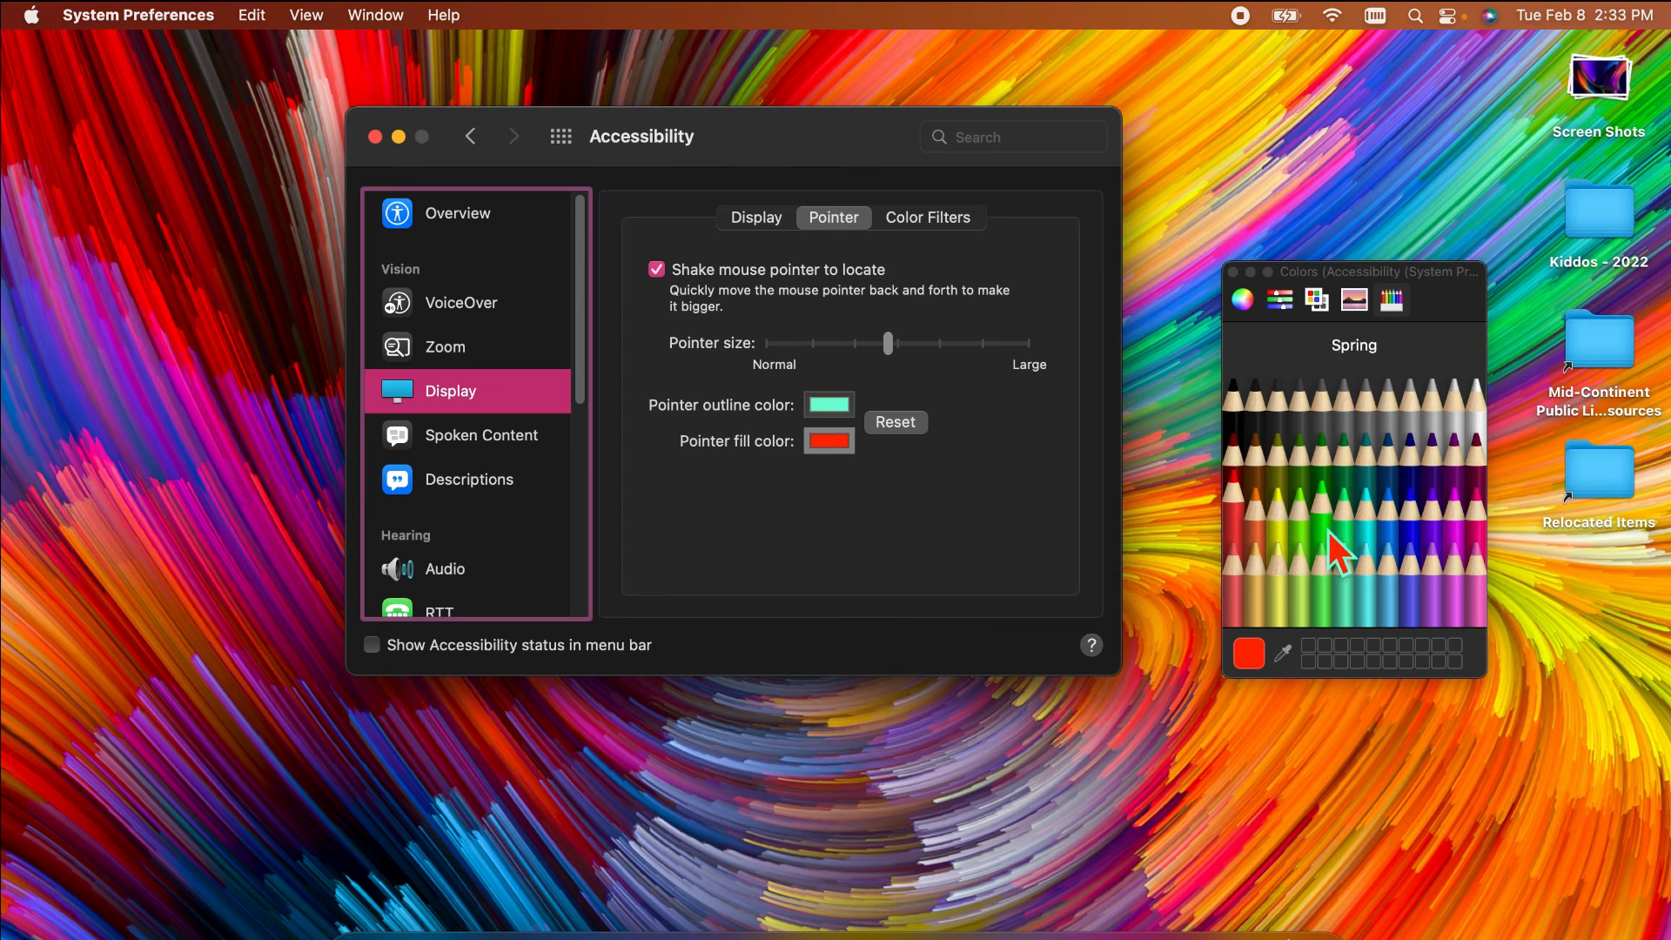
pyautogui.click(1392, 525)
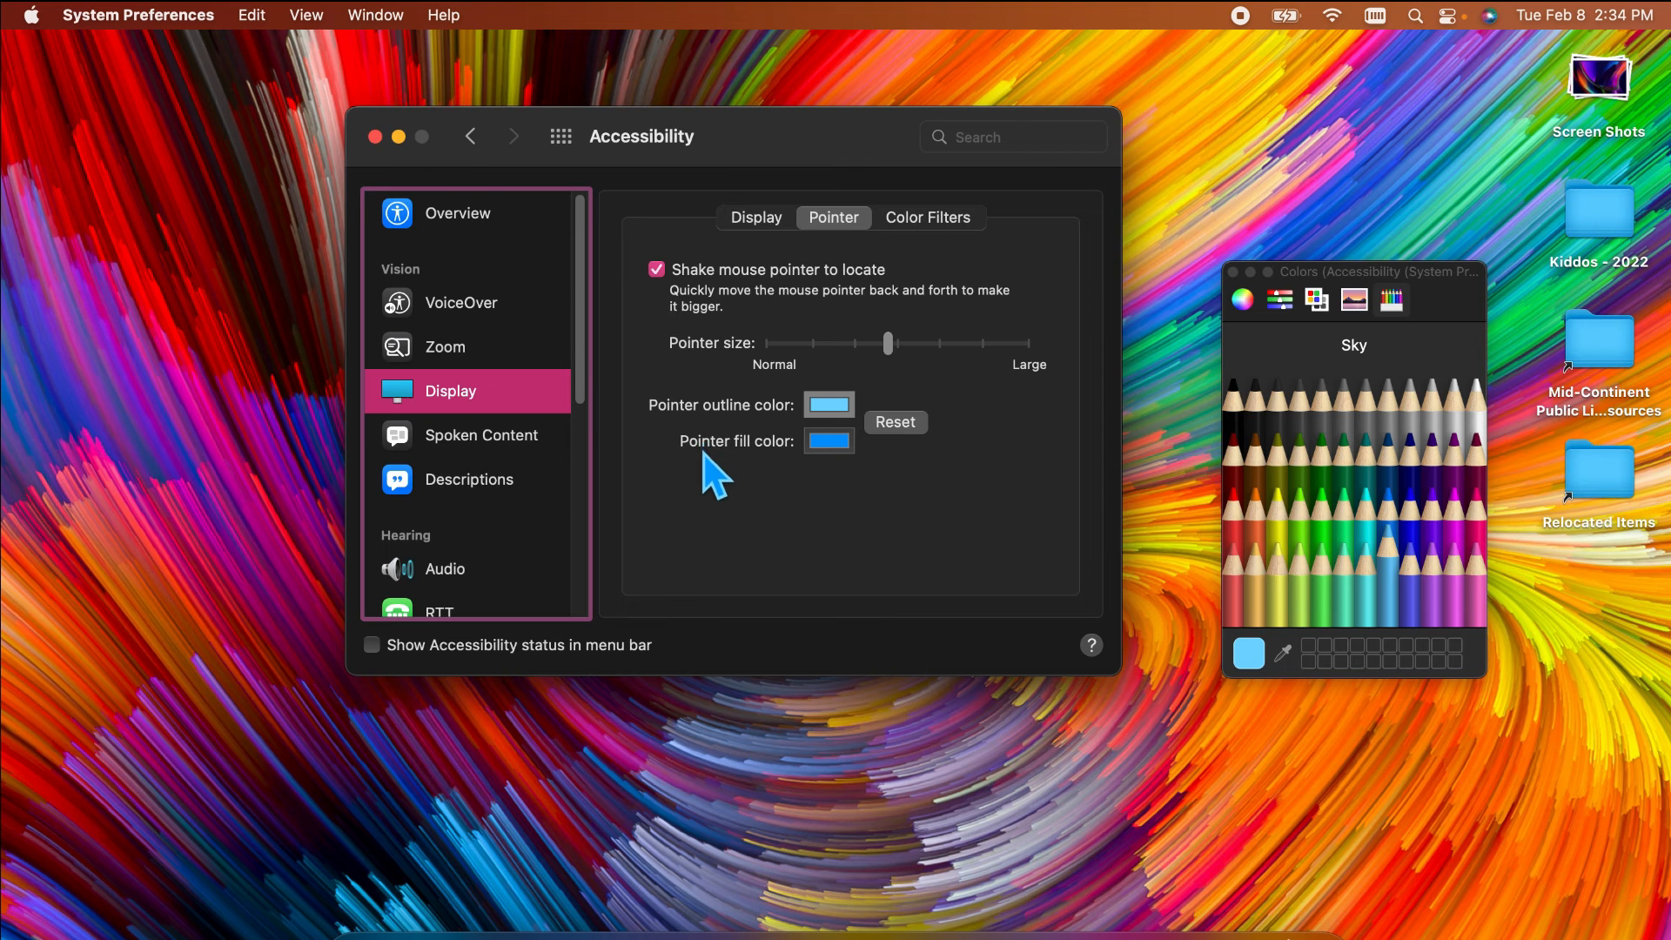
# Step: Return to the System Preferences overview, reopen Accessibility, and look through its list of feature categories
pyautogui.click(471, 138)
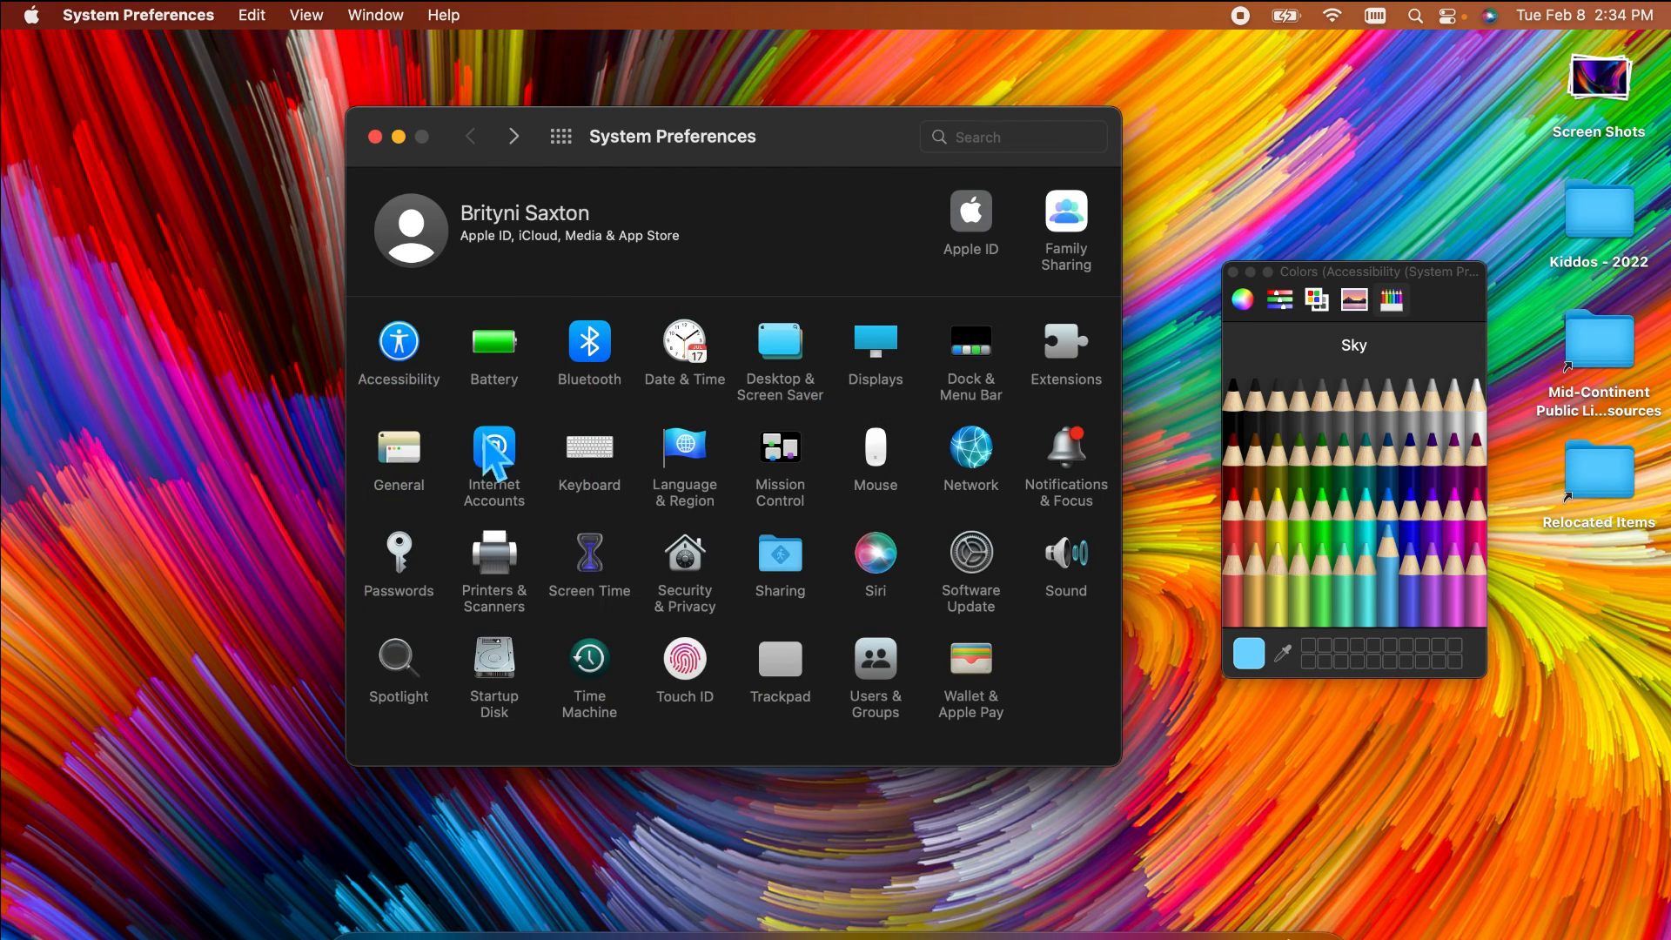
pyautogui.click(403, 353)
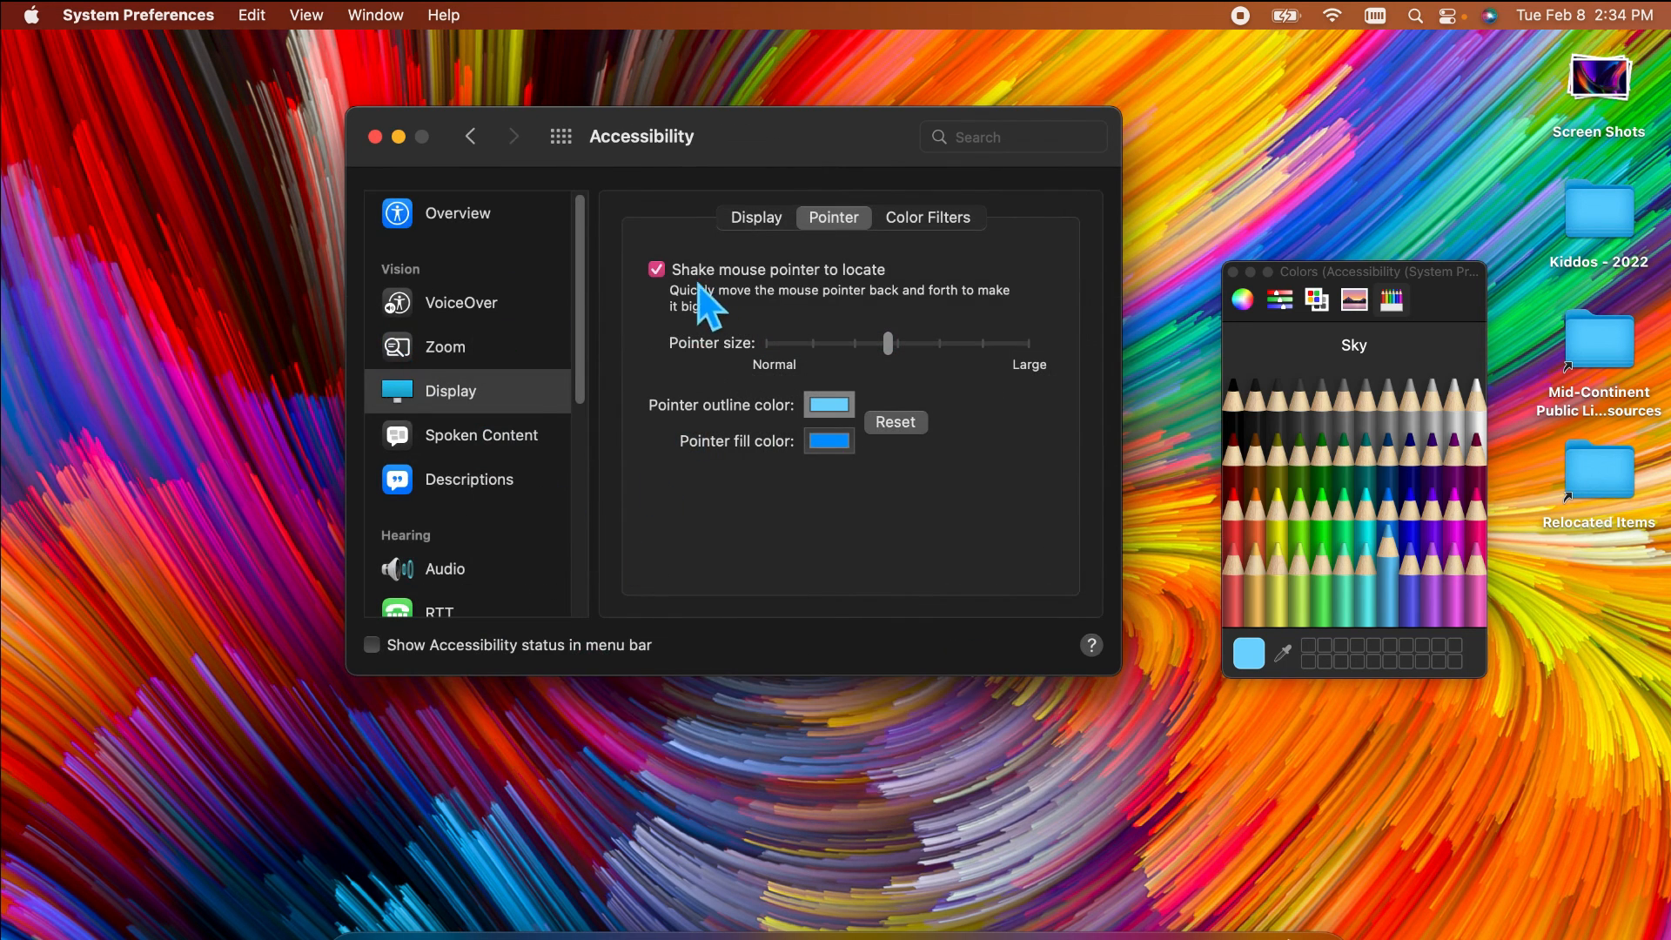
pyautogui.click(485, 399)
pyautogui.scroll(-2, 485, 391)
pyautogui.scroll(-8, 487, 390)
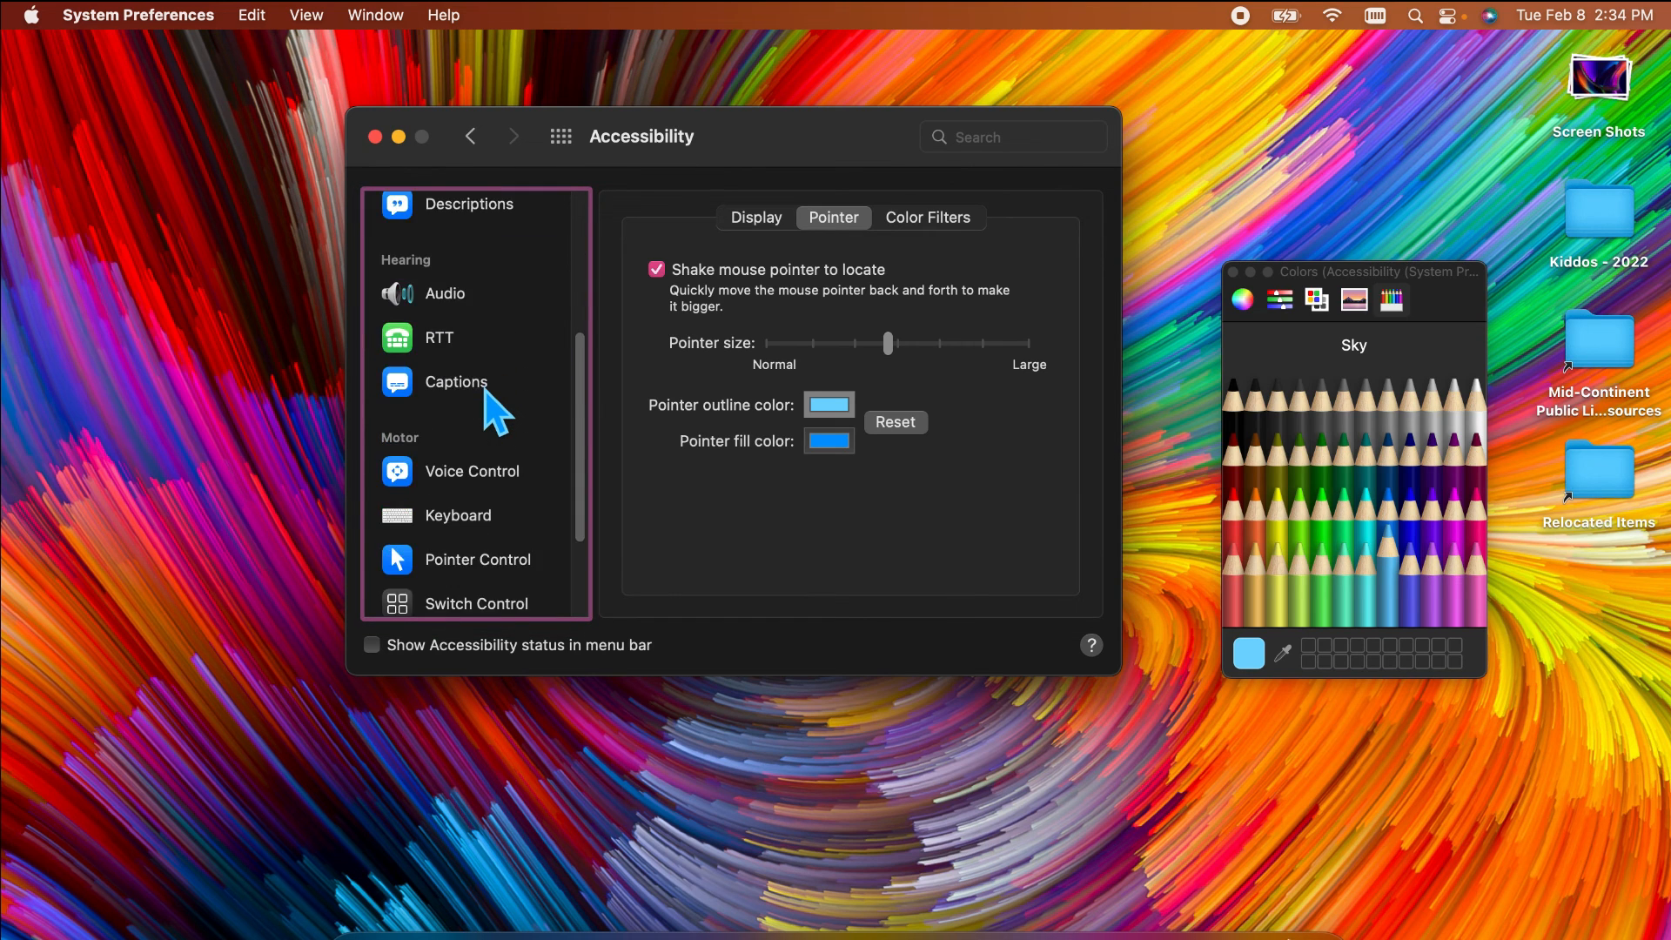
# Step: Reduce the pointer size toward Normal and reset the pointer outline and fill colors
pyautogui.scroll(10, 485, 390)
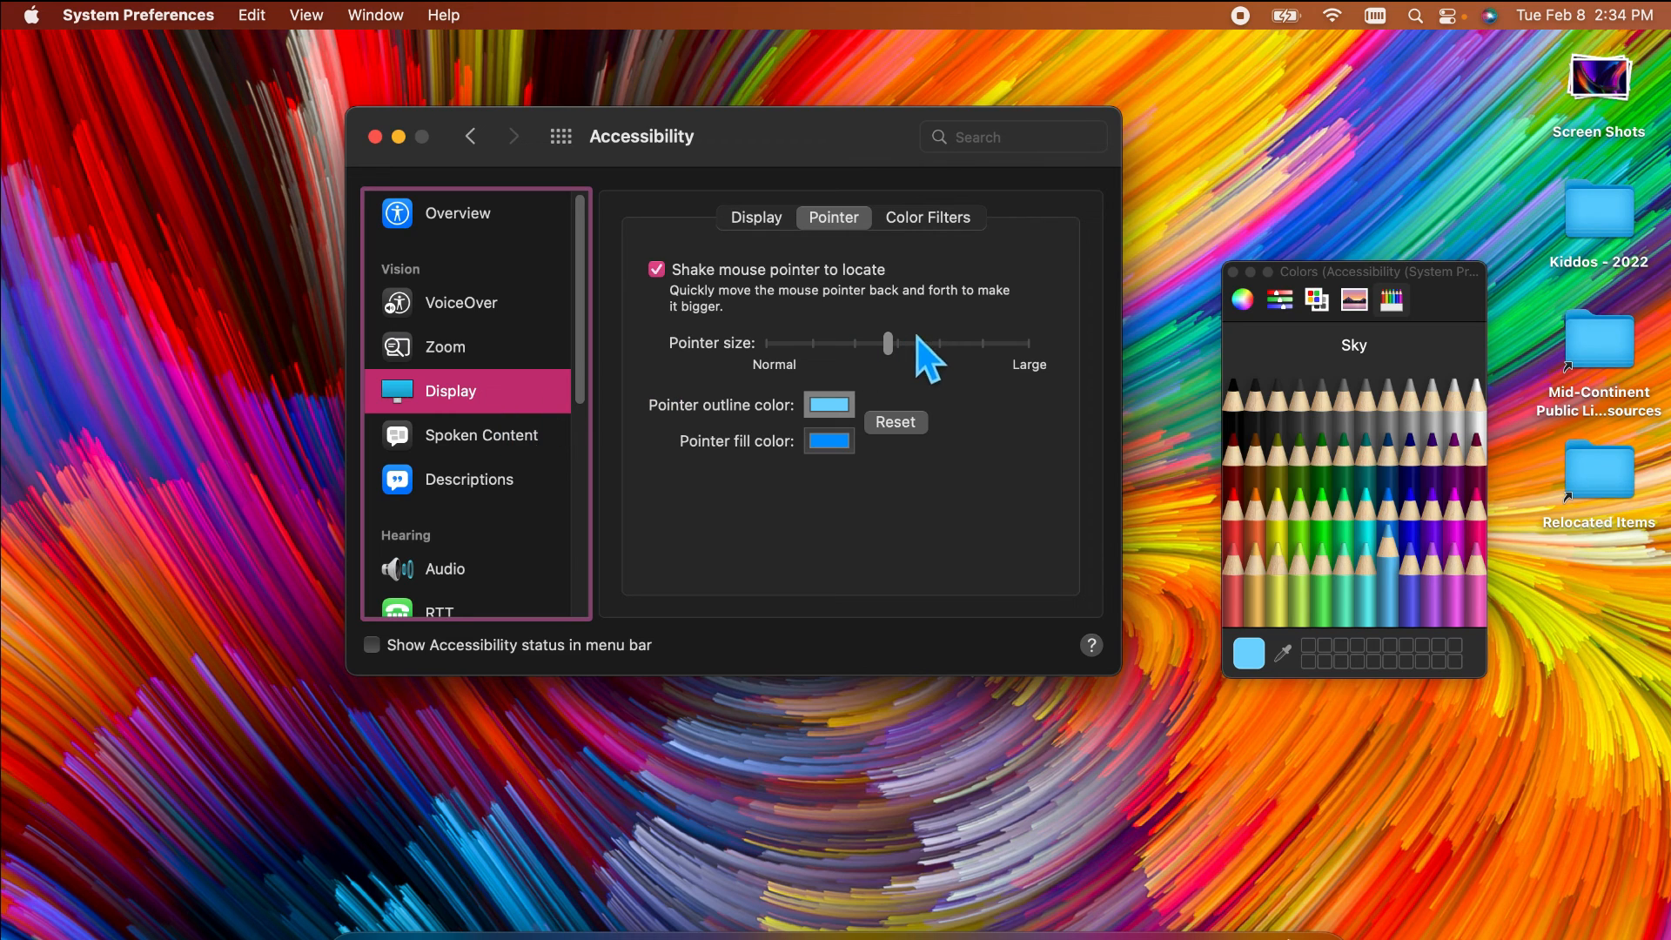
pyautogui.moveTo(896, 348); pyautogui.dragTo(818, 348)
pyautogui.click(895, 422)
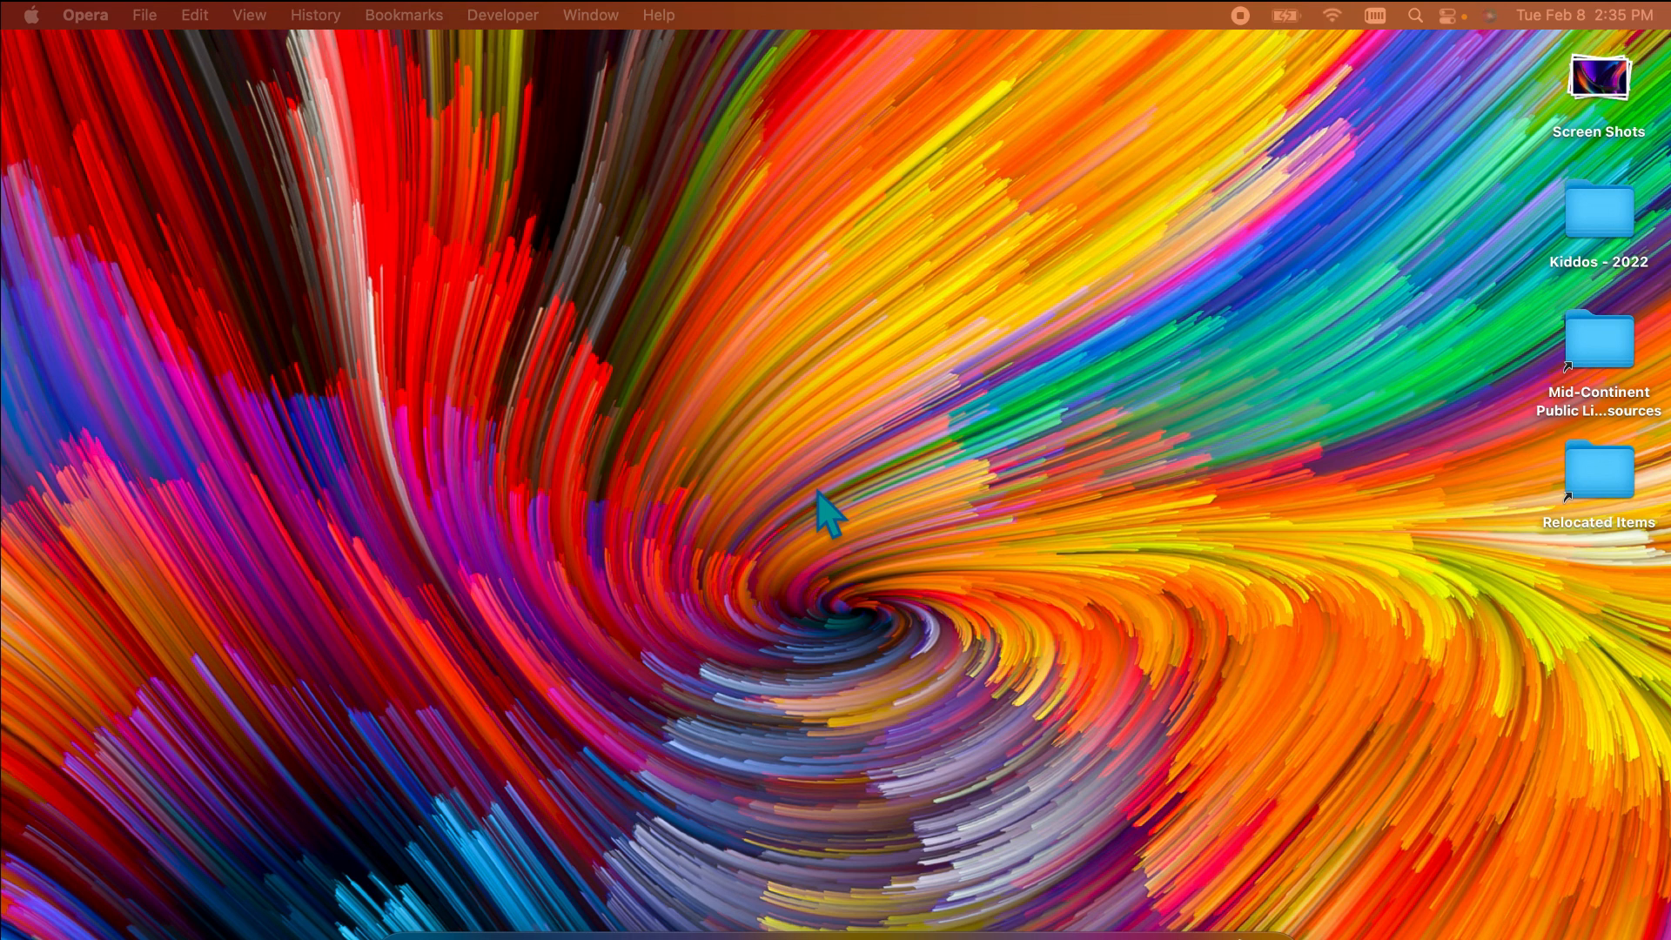
# Step: Open System Preferences, look through the desktop pictures in Desktop & Screen Saver, and return to the overview
pyautogui.click(33, 16)
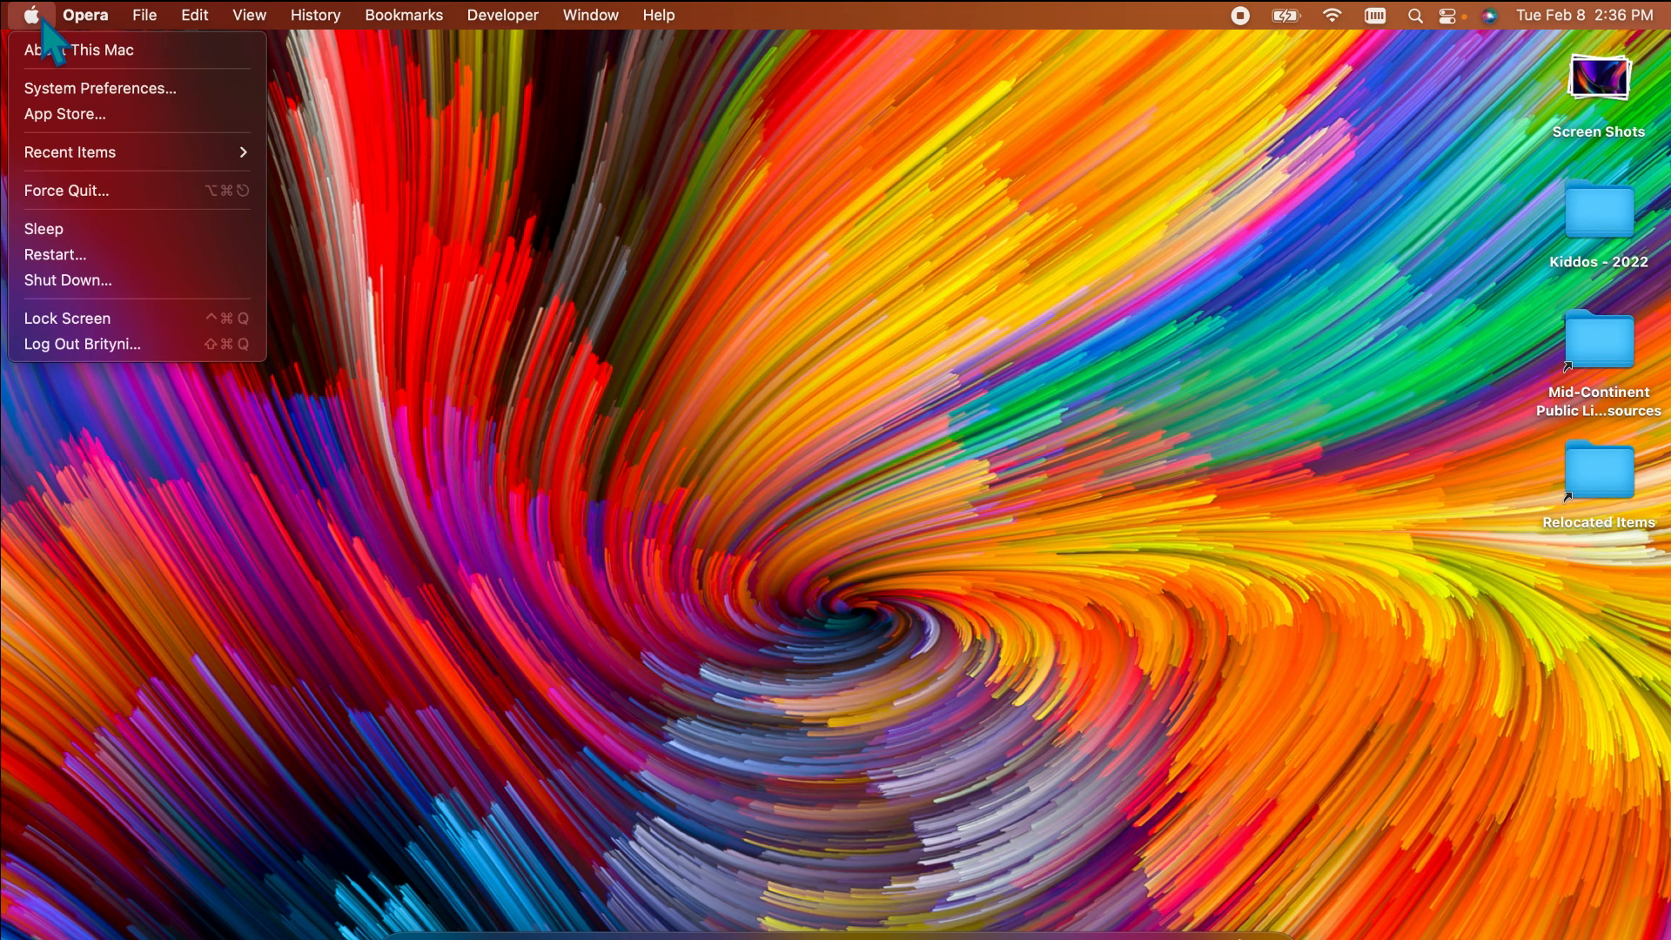
pyautogui.click(210, 91)
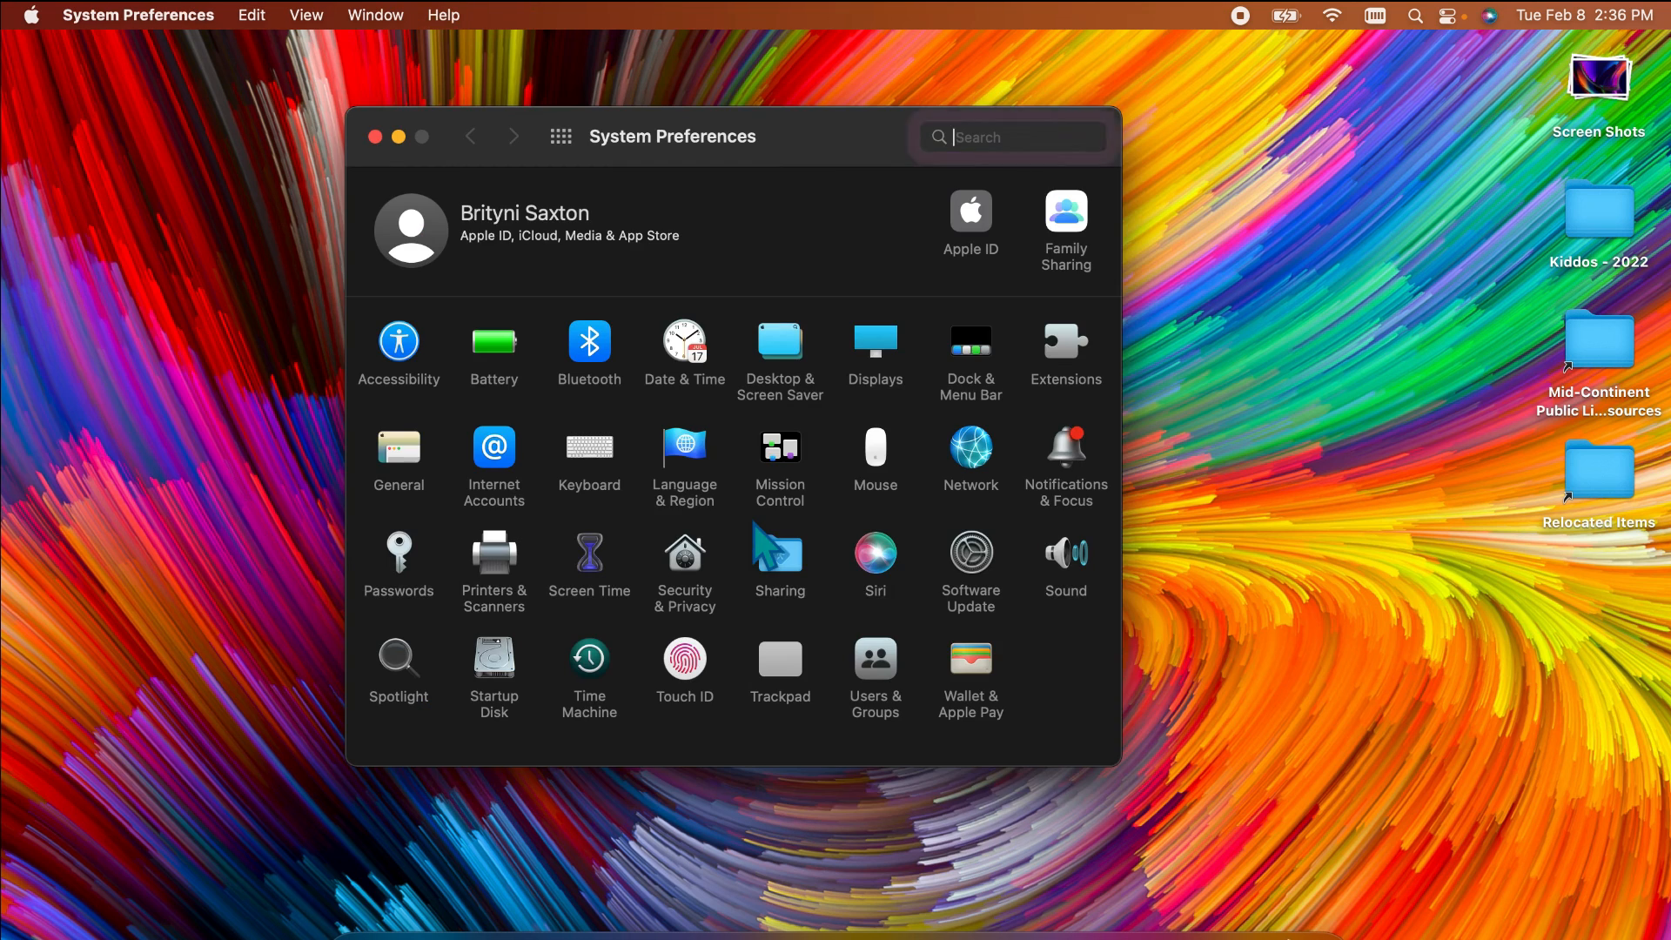
pyautogui.click(780, 341)
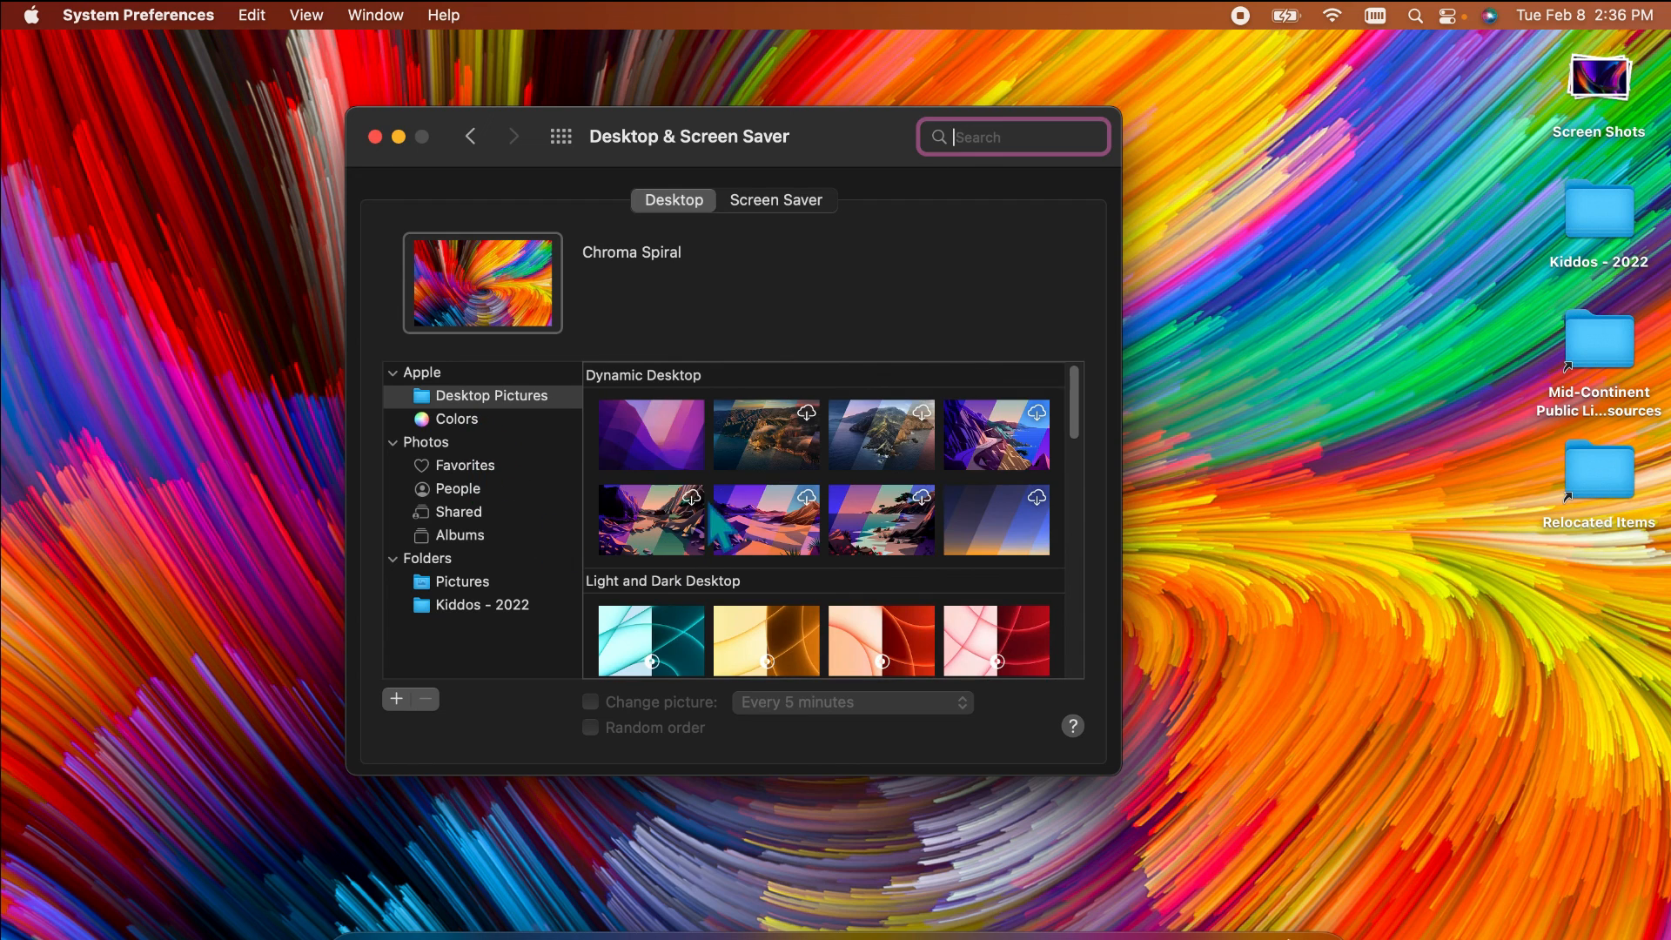
pyautogui.scroll(-2, 944, 561)
pyautogui.click(910, 591)
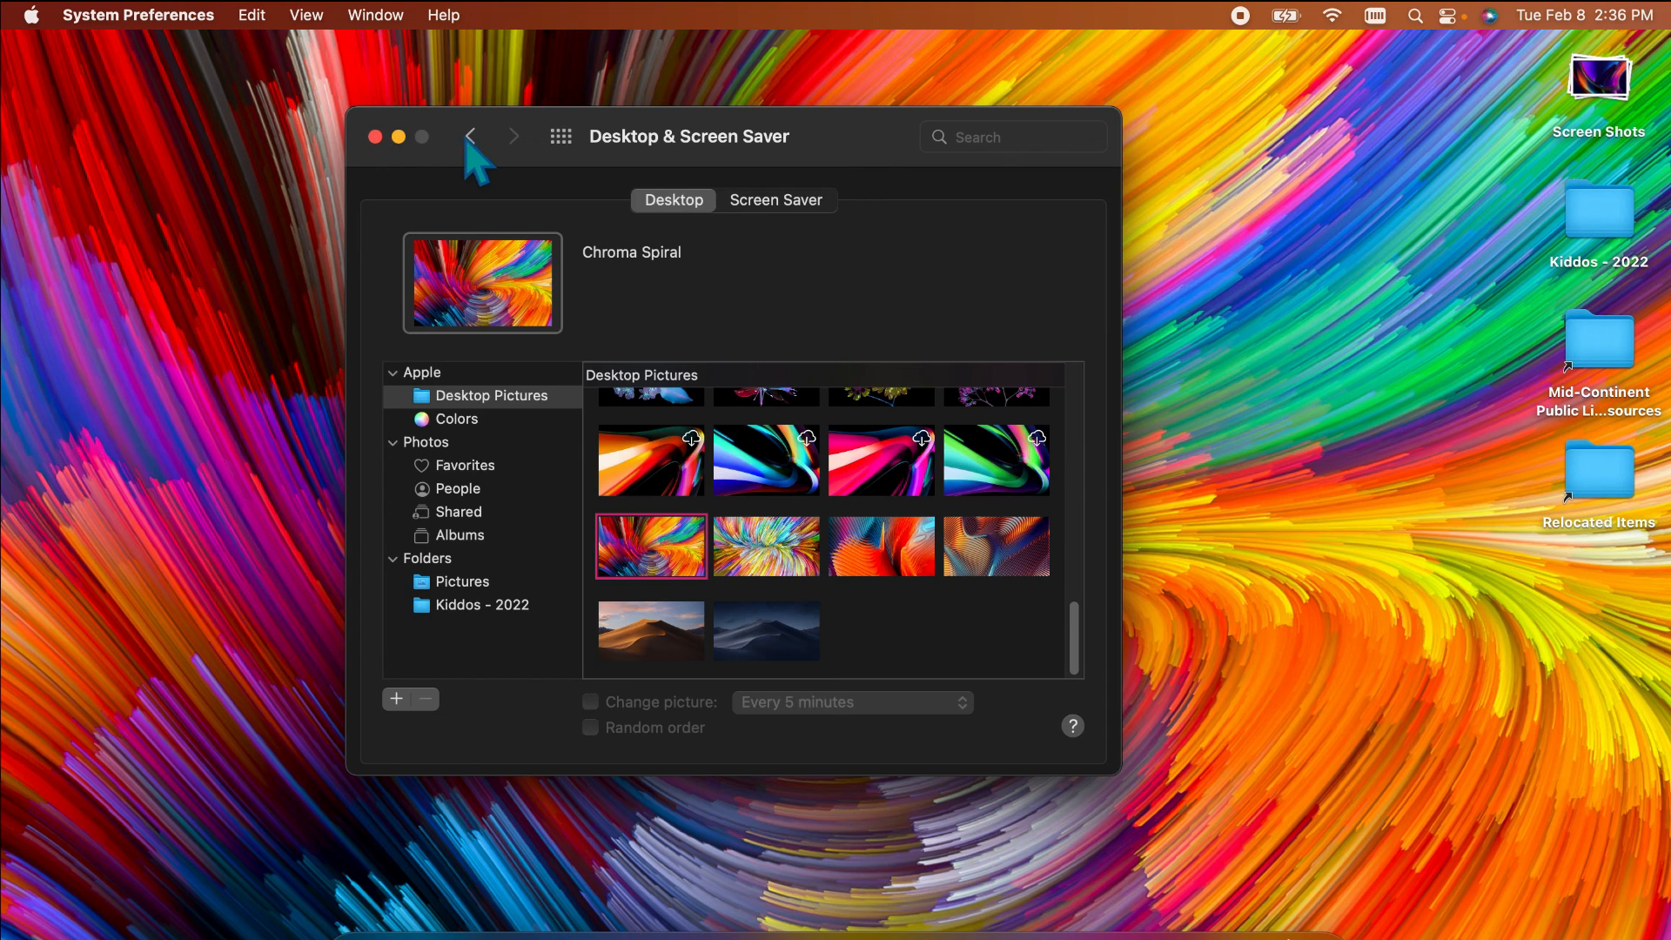
pyautogui.click(470, 137)
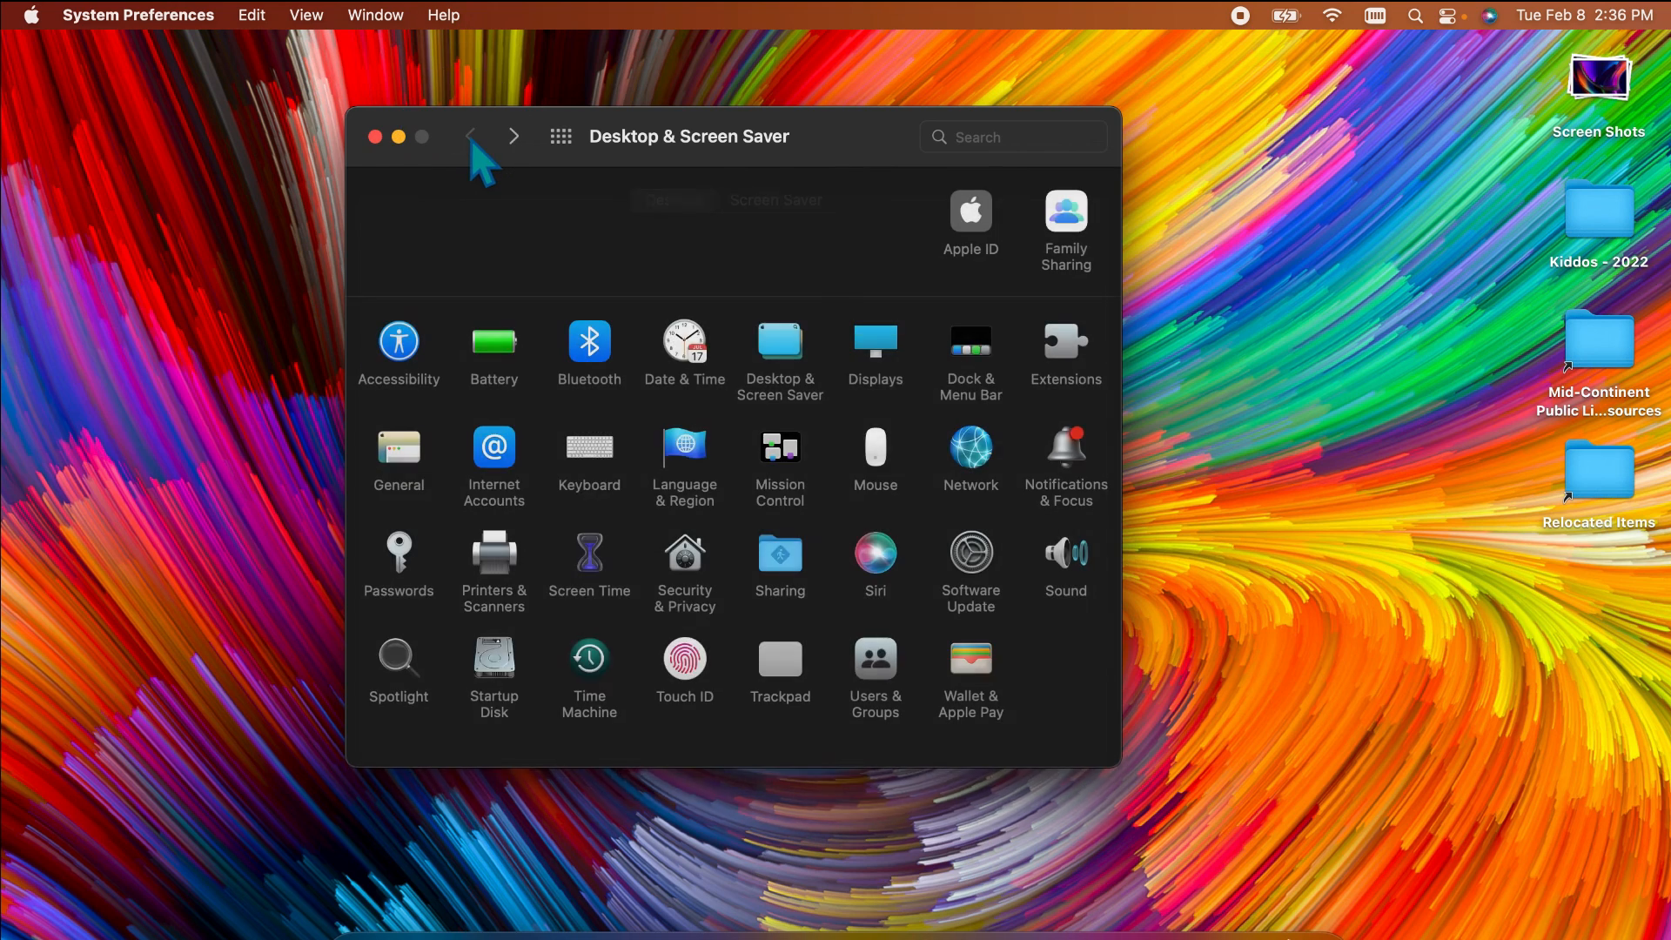
# Step: Set the Dock's position on screen to Left in the Dock & Menu Bar settings and return to the overview
pyautogui.click(973, 366)
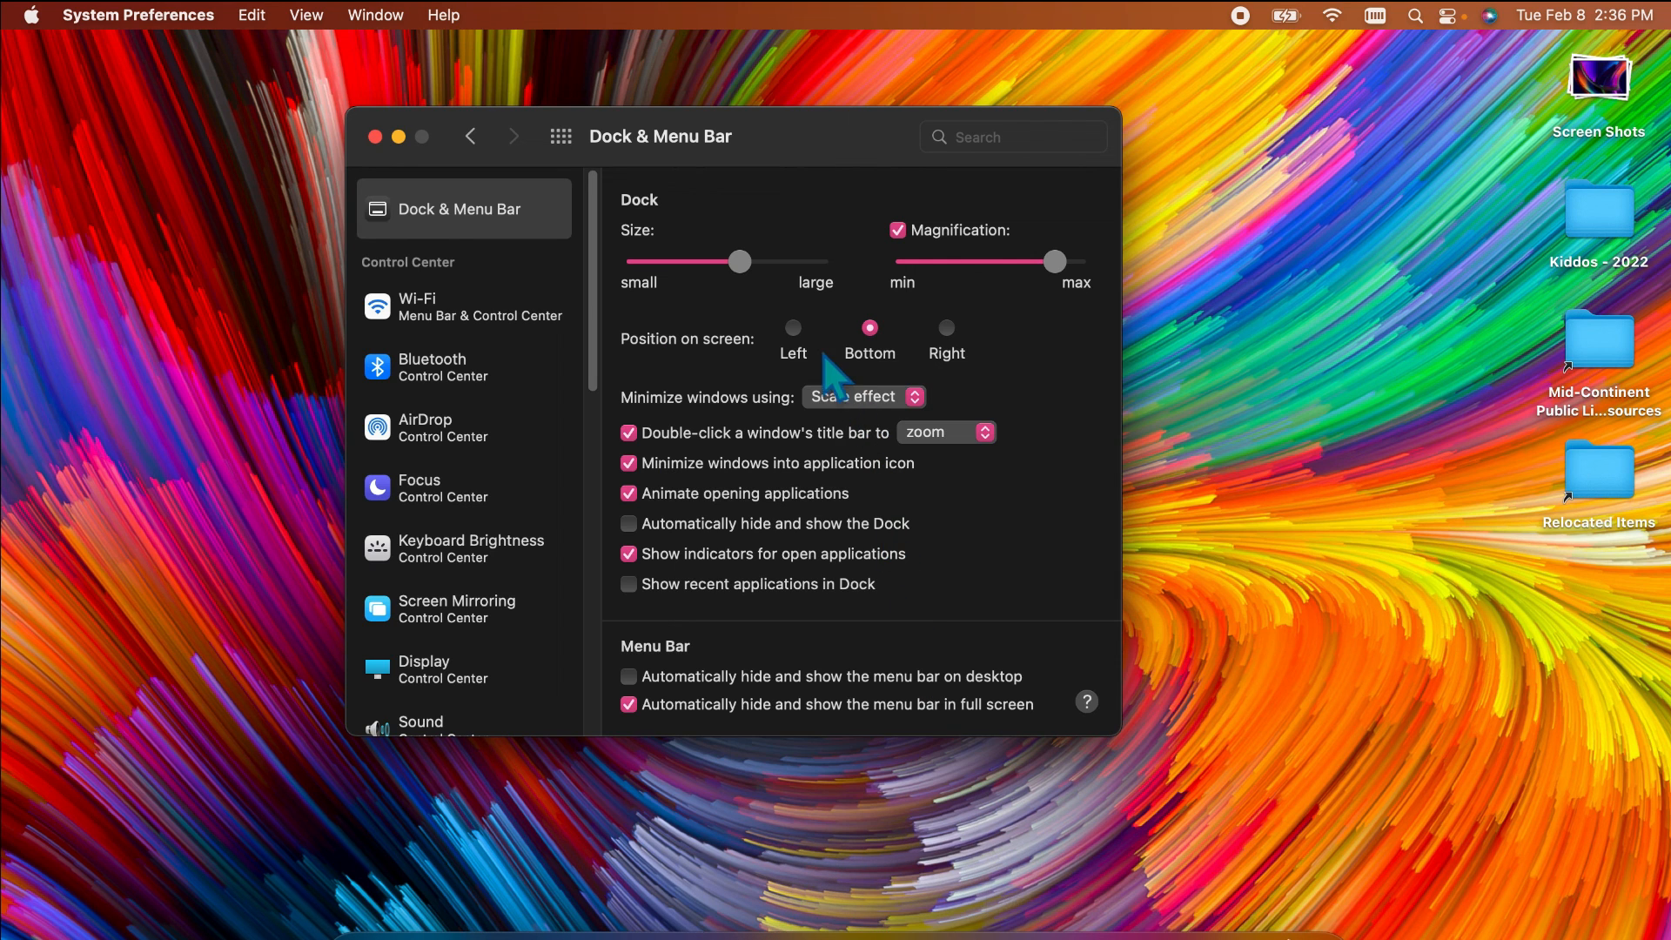
pyautogui.click(797, 332)
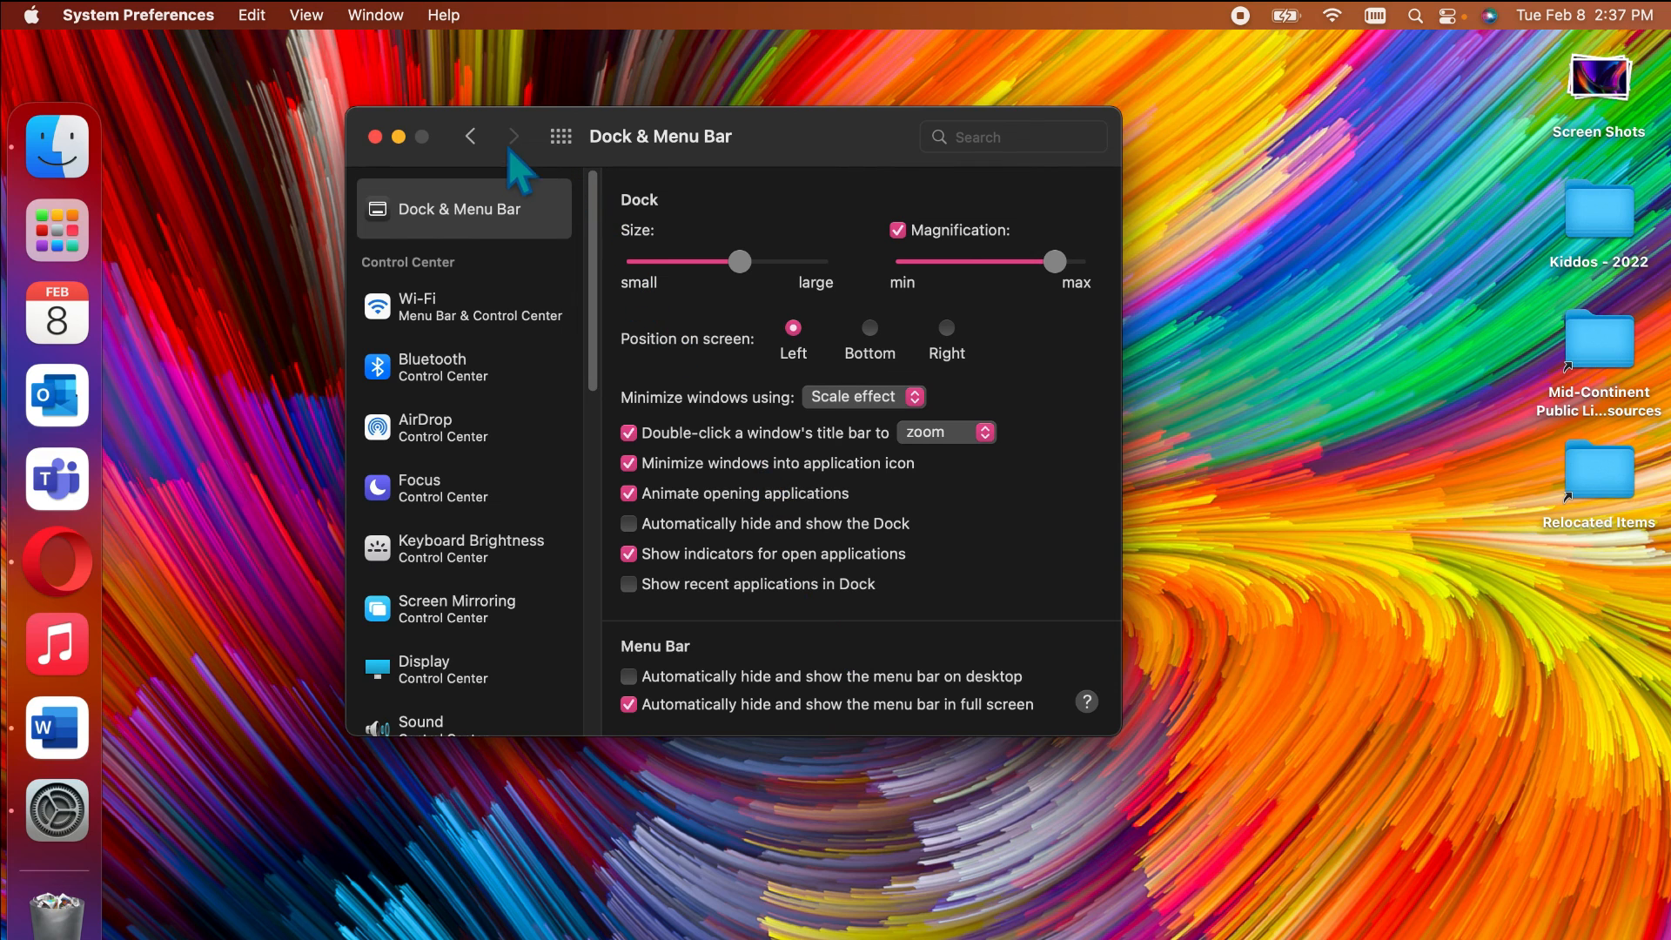
pyautogui.click(477, 144)
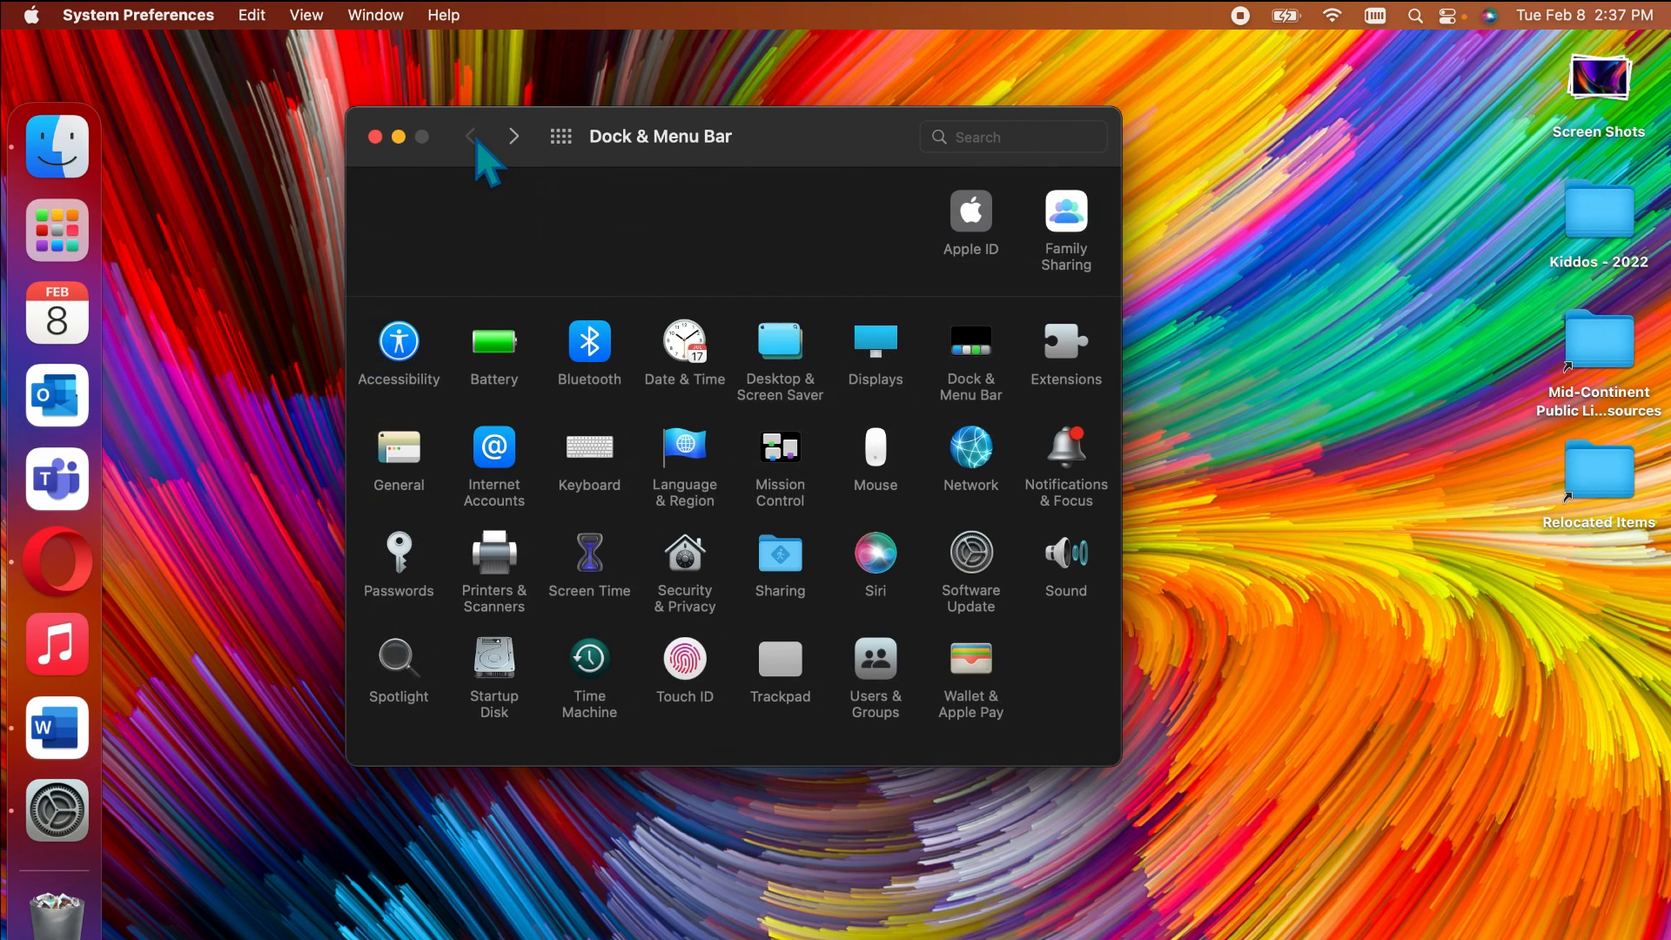
# Step: Switch the appearance to Light in the General settings and return to the overview
pyautogui.click(788, 405)
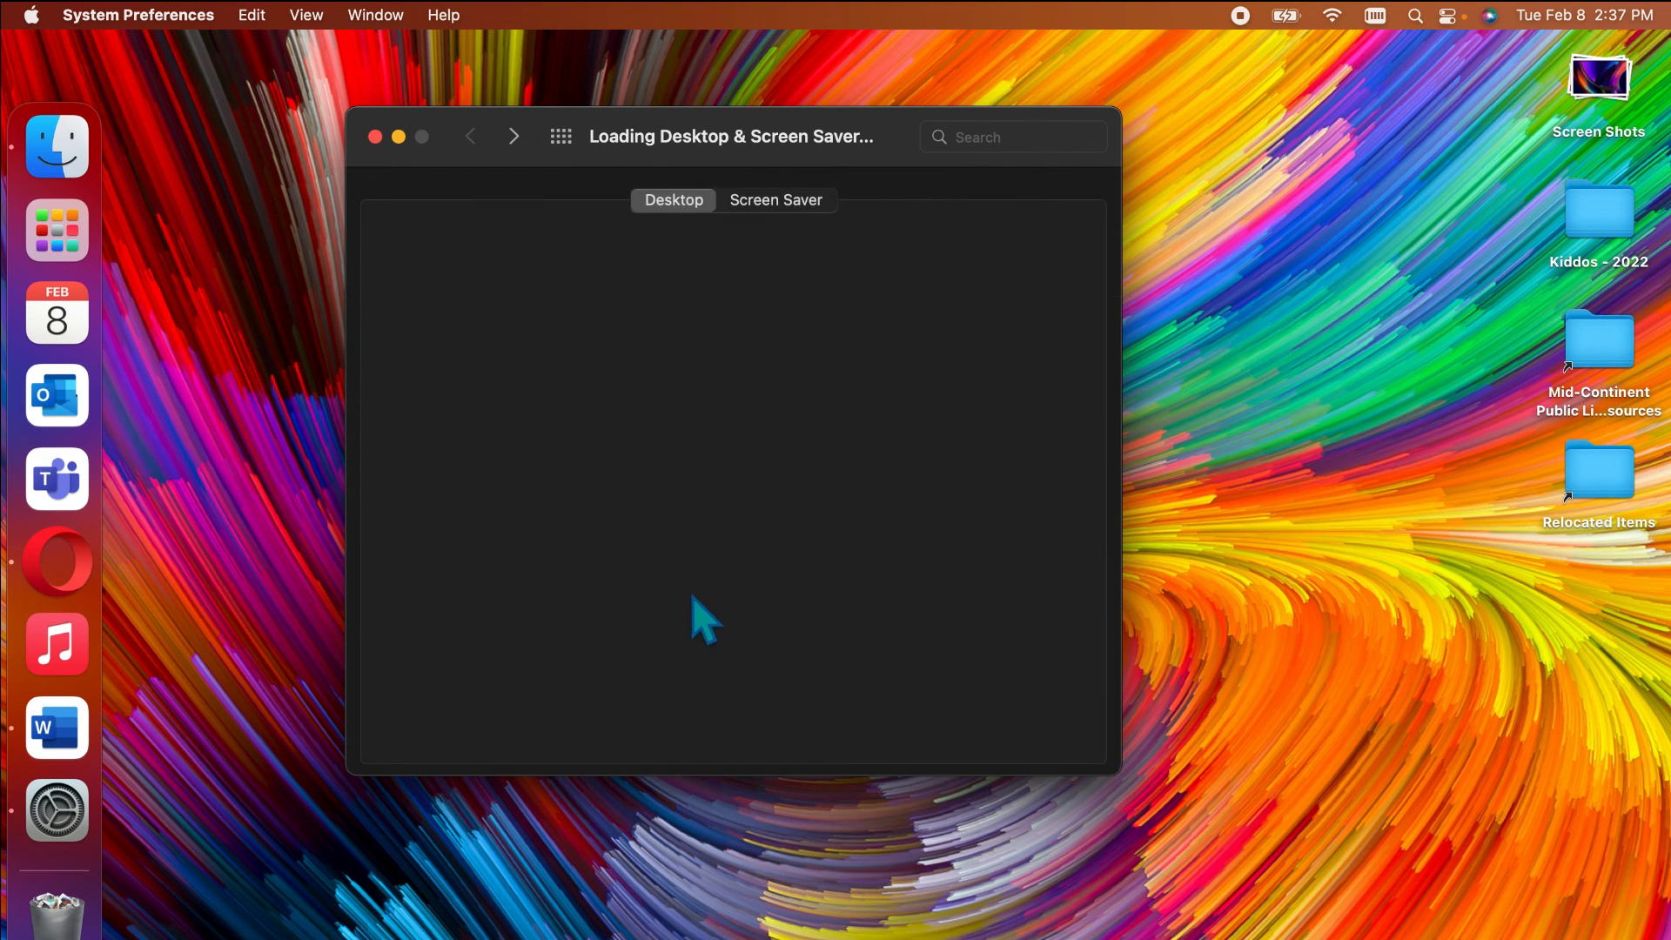
pyautogui.click(471, 136)
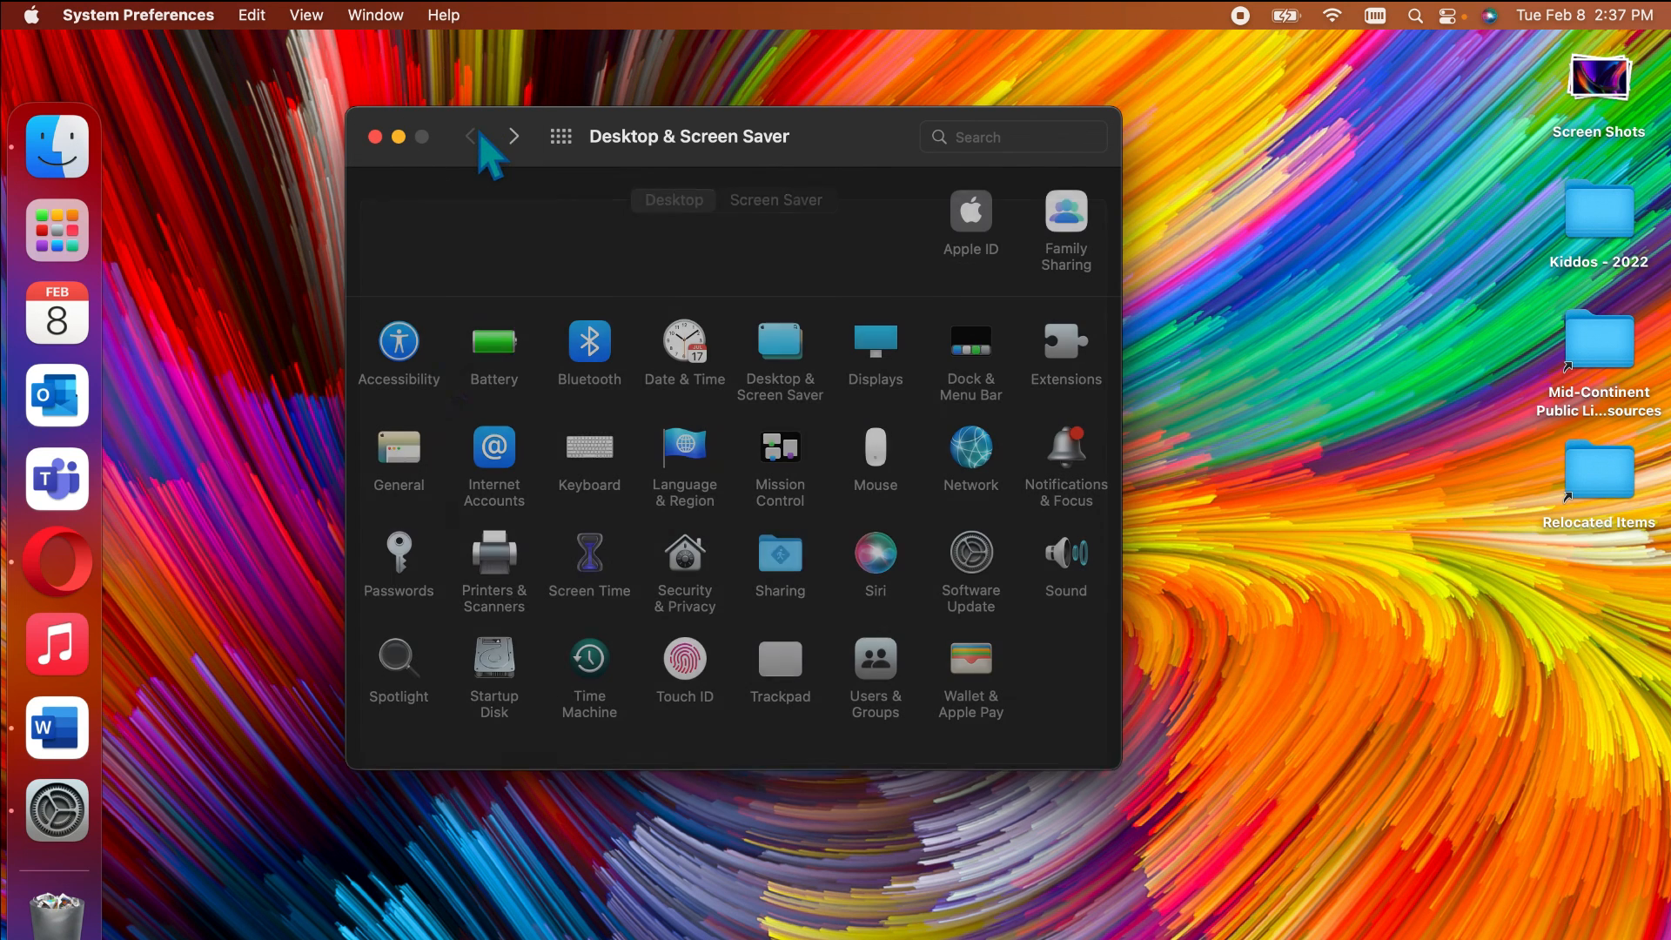
pyautogui.click(425, 488)
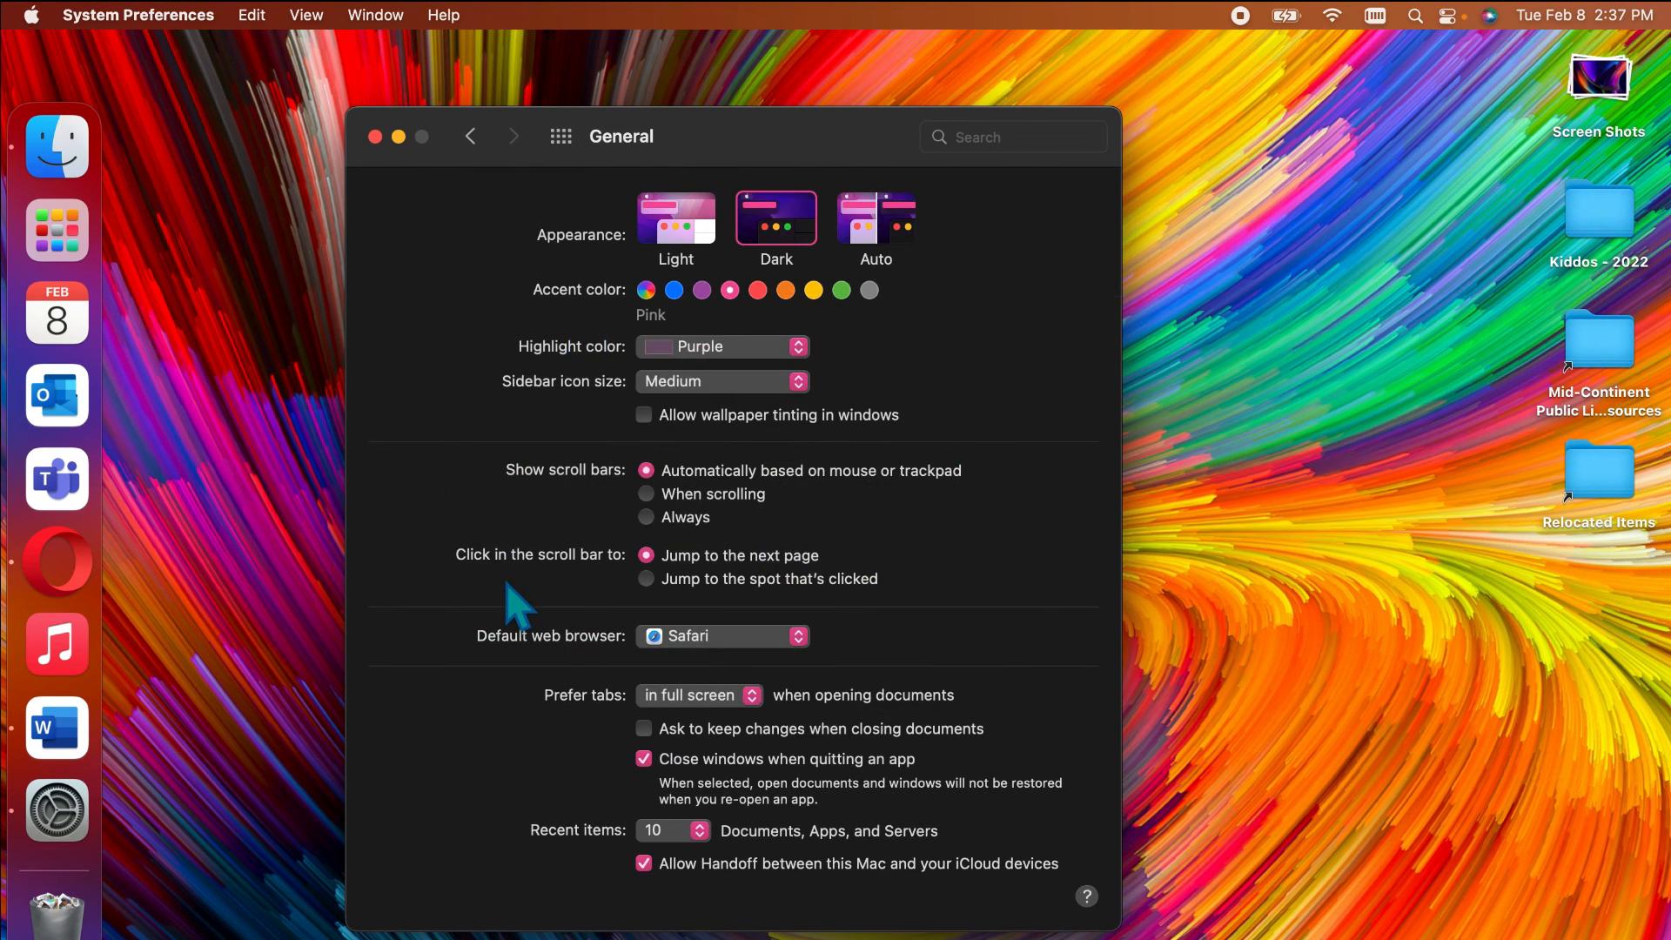
pyautogui.click(682, 236)
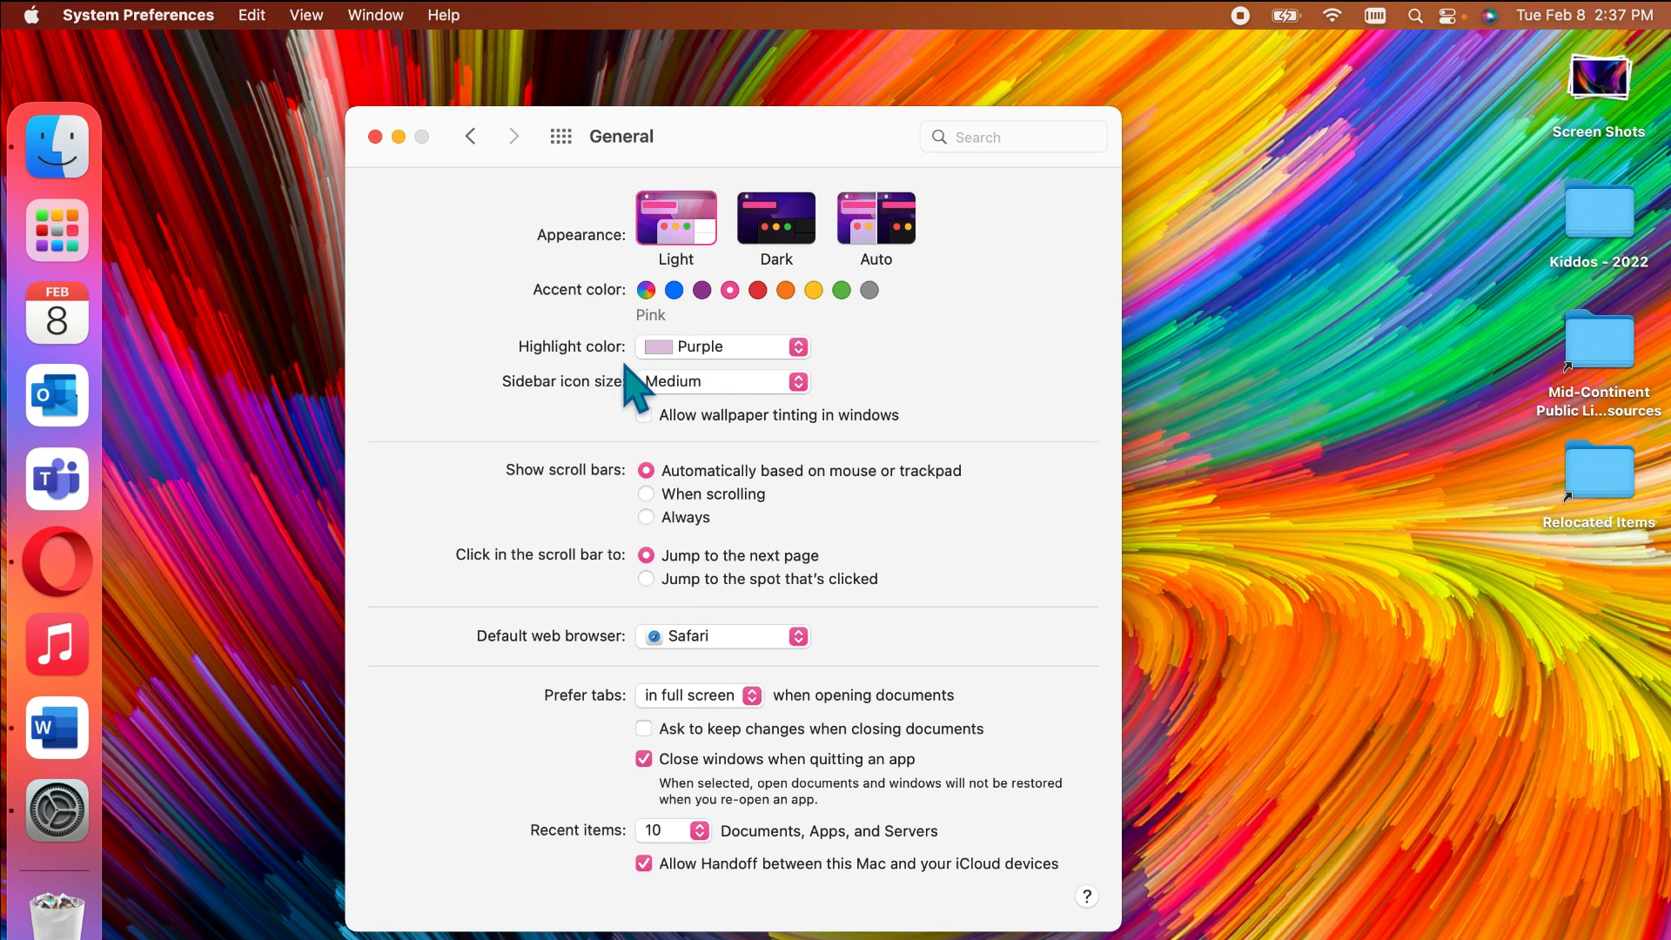
pyautogui.click(471, 137)
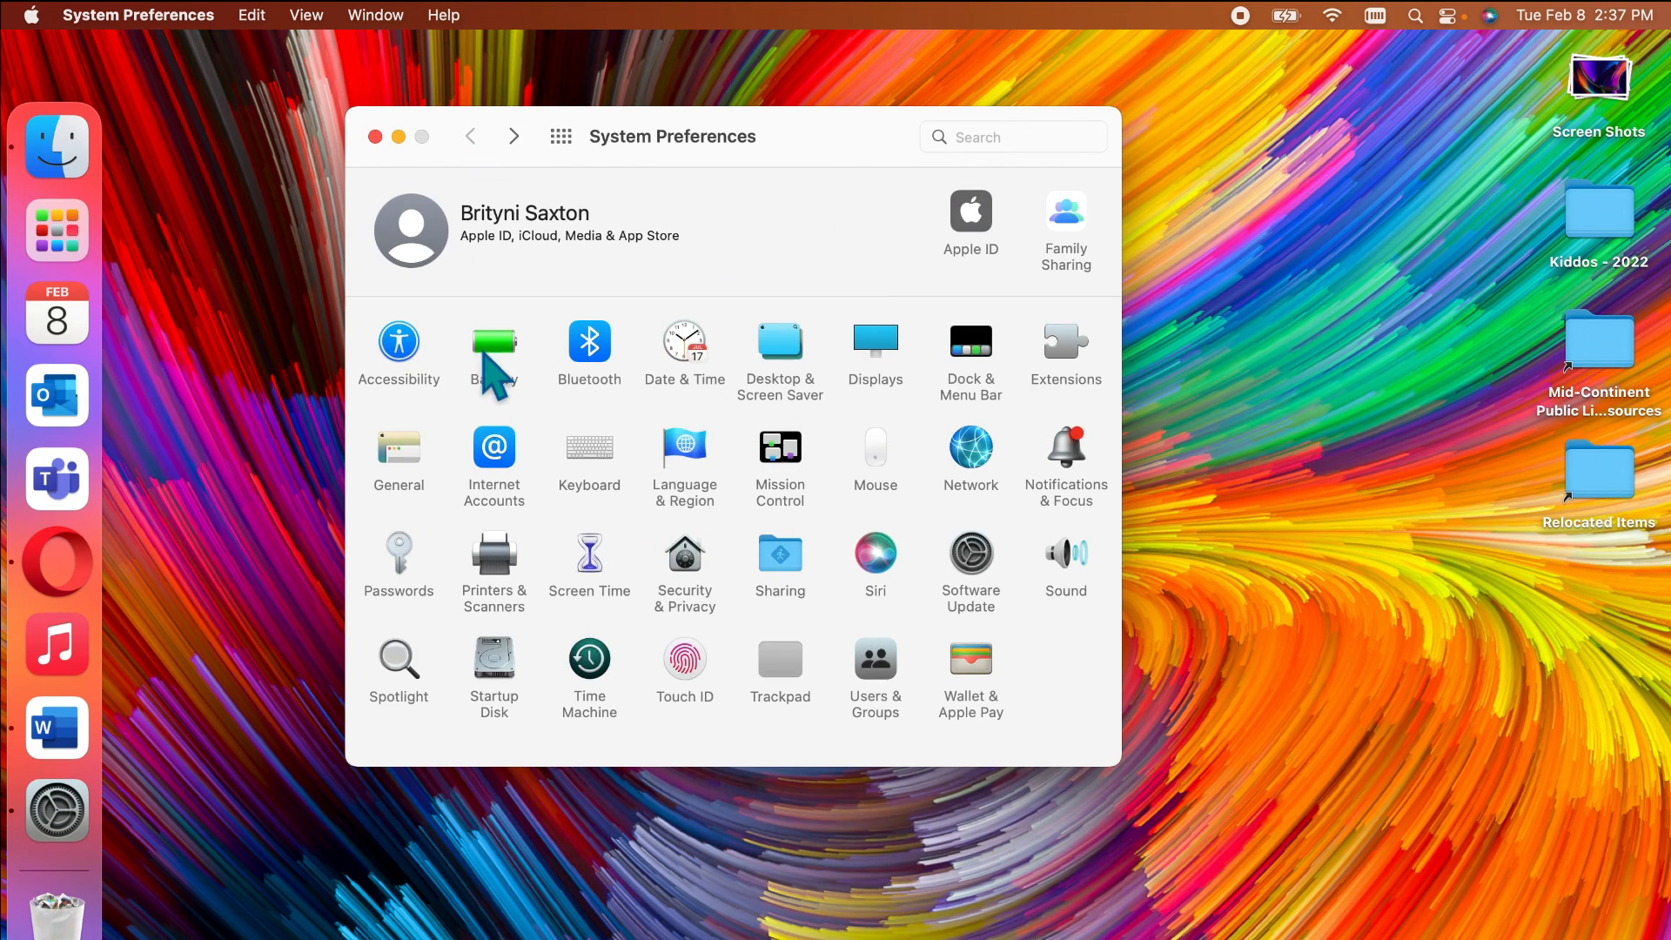
# Step: Review the Pointer options in the Accessibility Display settings and return to the System Preferences overview
pyautogui.click(410, 345)
pyautogui.click(445, 402)
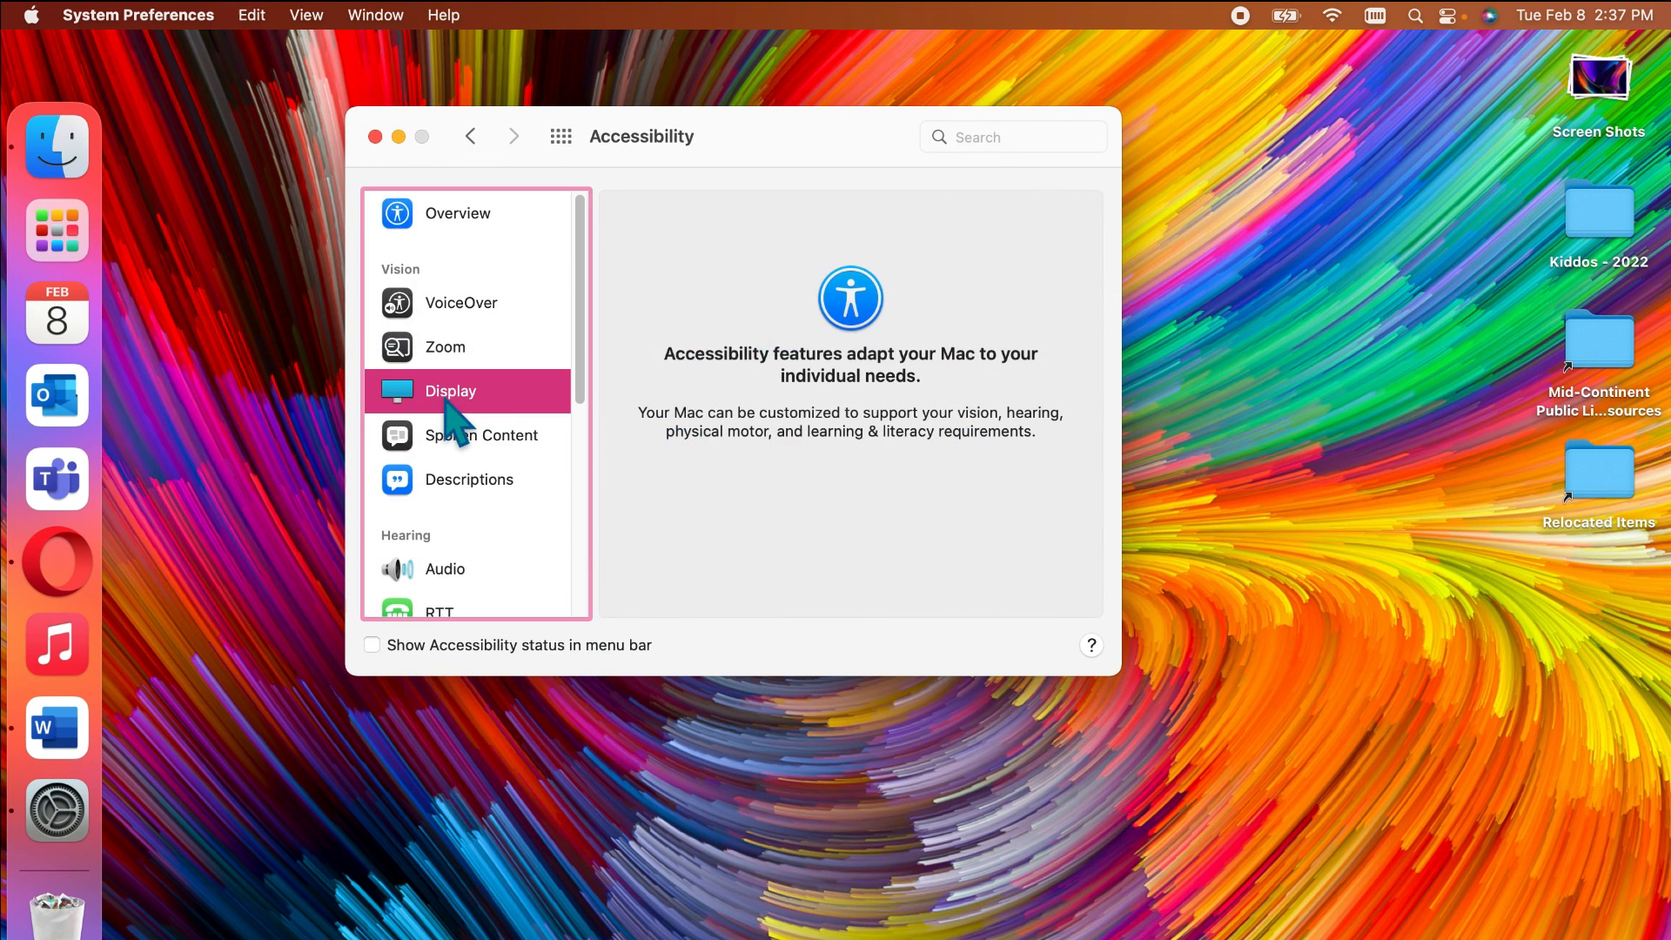
pyautogui.click(842, 219)
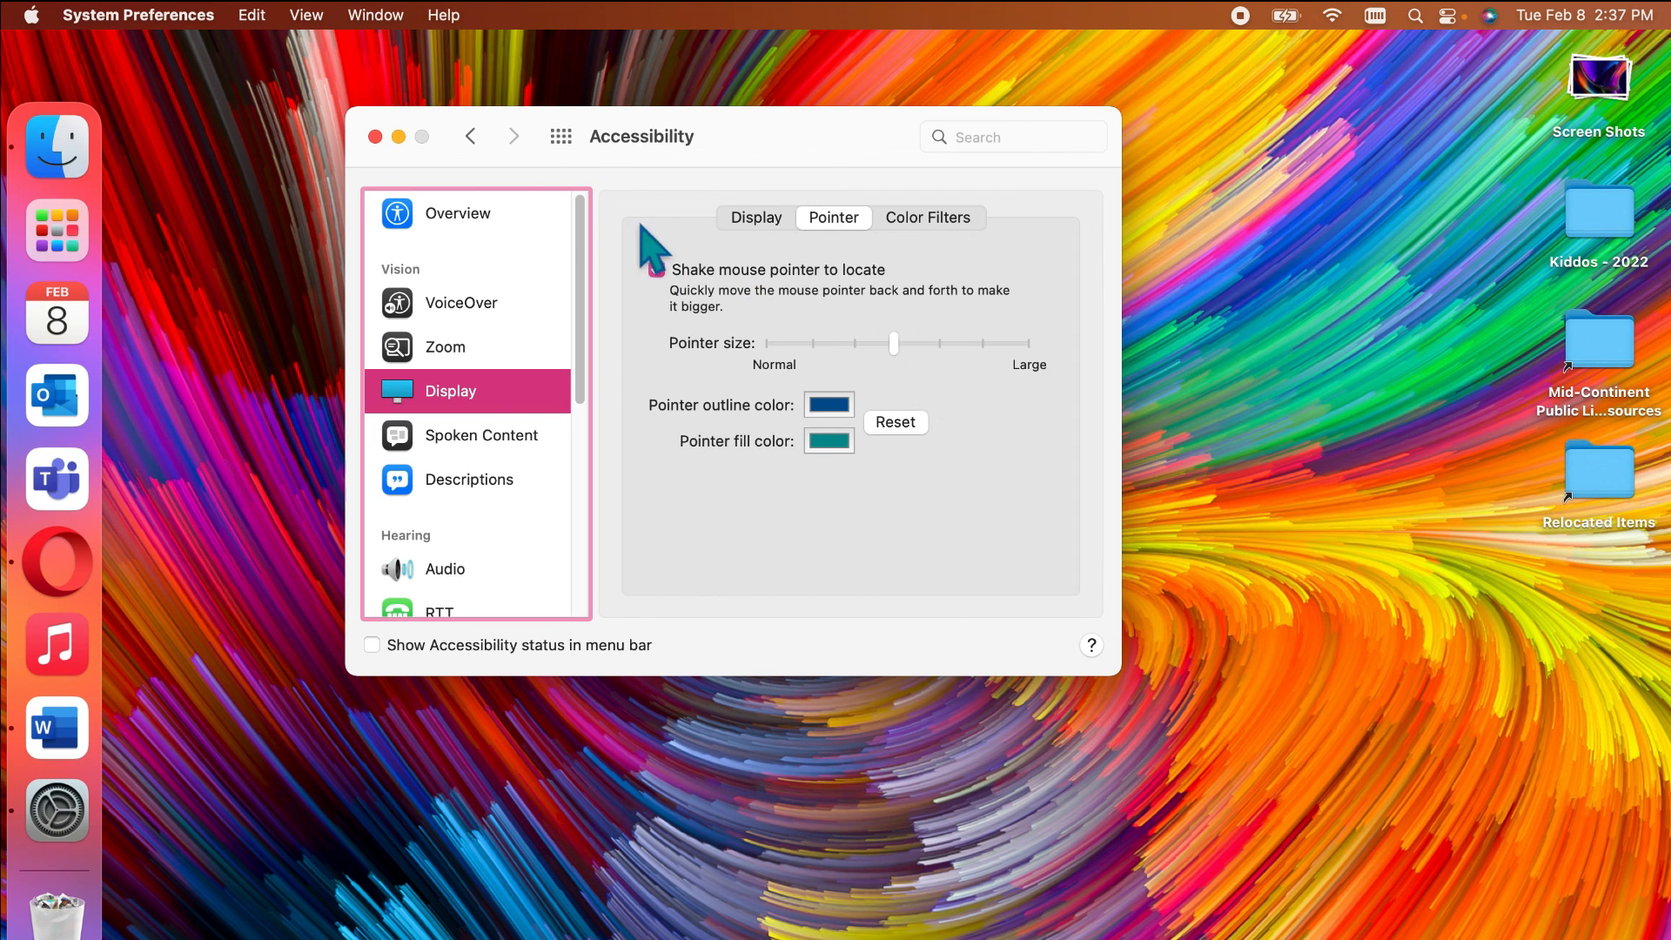
pyautogui.click(481, 141)
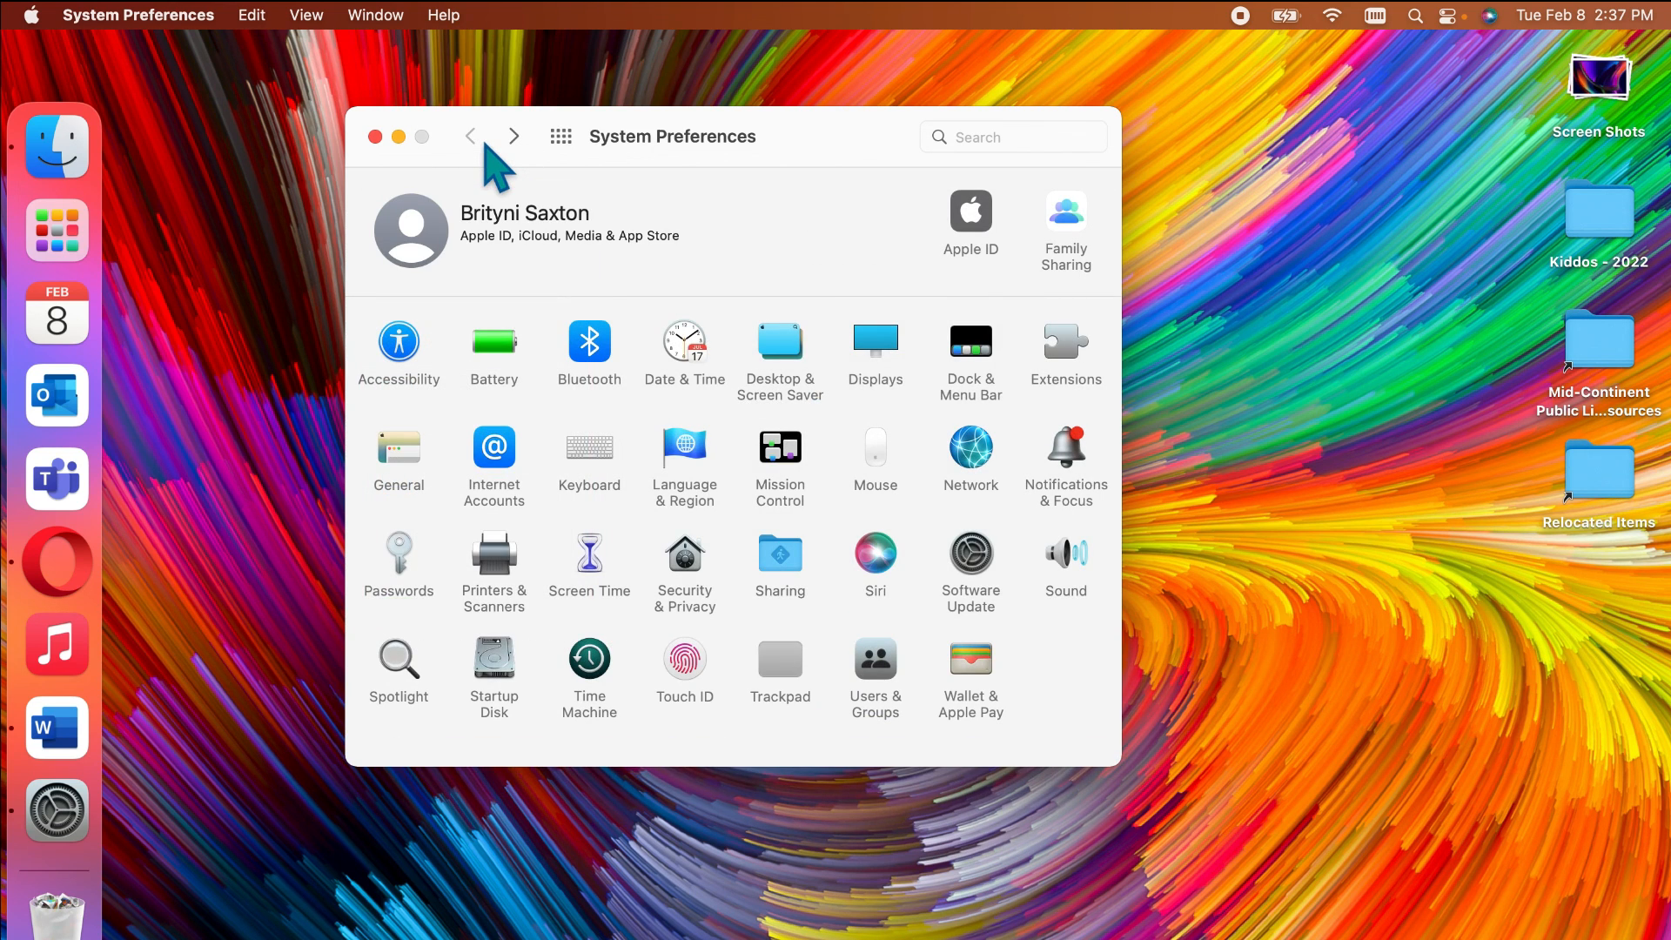